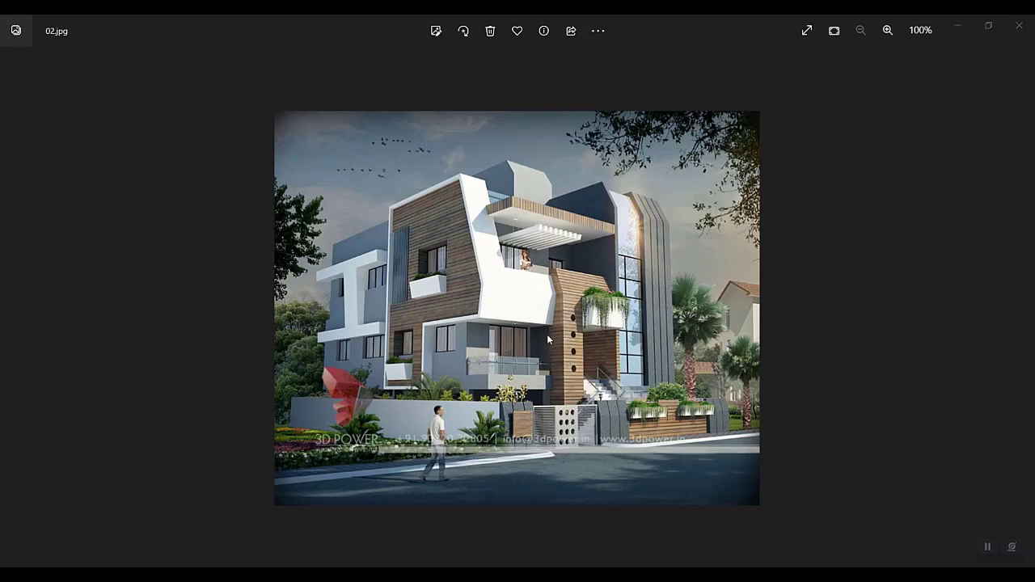
Copy the 02.jpg modern house photo from Windows Photos to the clipboard.
{"action": "right_click", "coordinate": [441, 233]}
{"action": "left_click", "coordinate": [457, 78]}
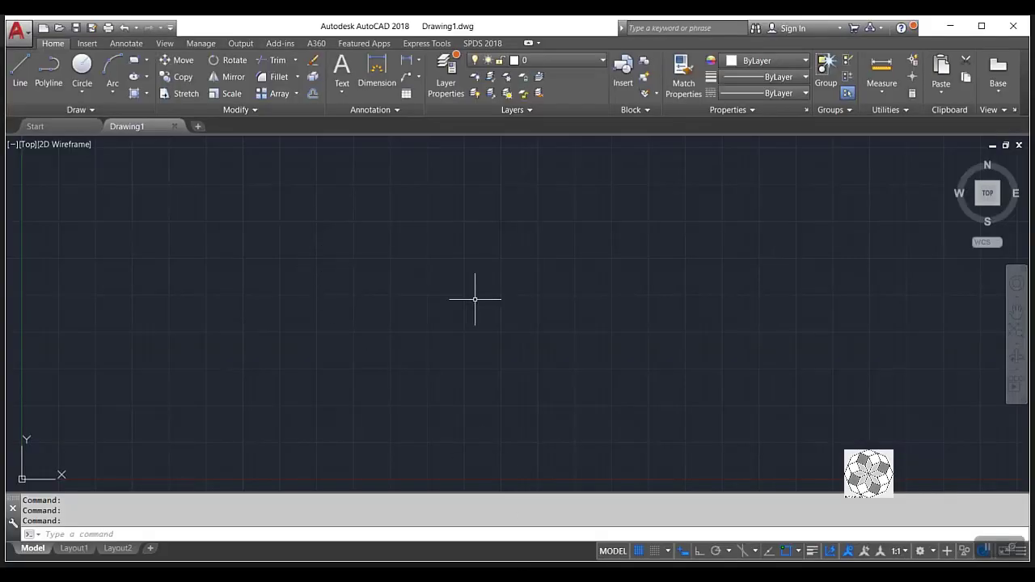
Paste the house photo into Drawing1 as a large raster image with rotation 0 and Ortho on.
{"action": "right_click", "coordinate": [396, 224]}
{"action": "mouse_move", "coordinate": [481, 249]}
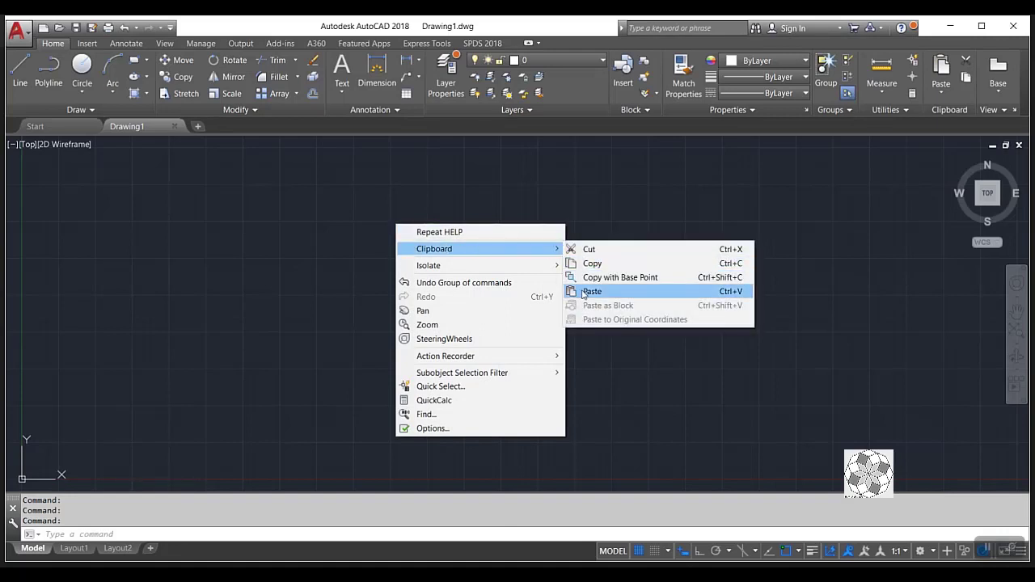
{"action": "left_click", "coordinate": [592, 291]}
{"action": "left_click", "coordinate": [460, 322]}
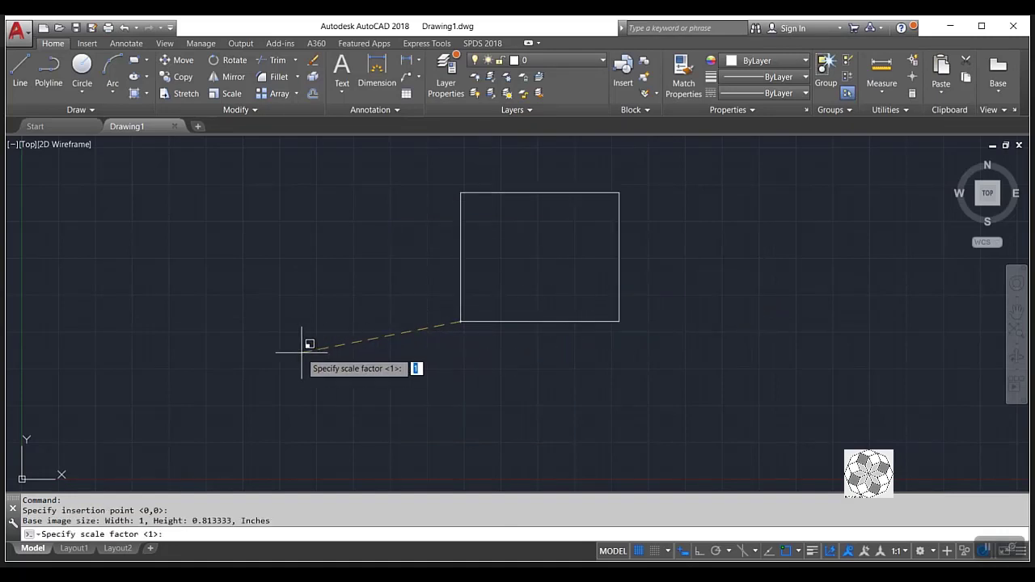
{"action": "left_click", "coordinate": [228, 359]}
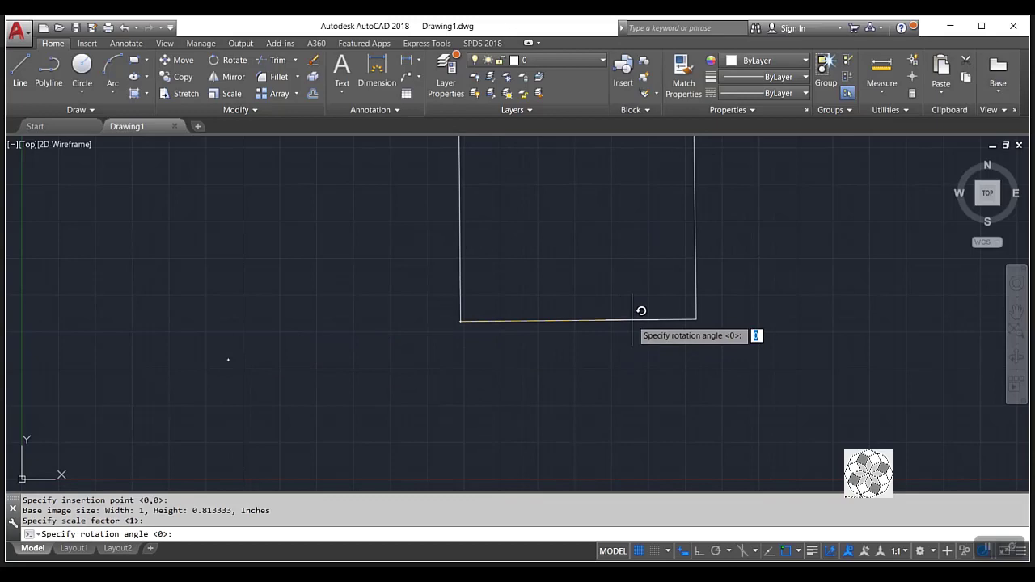
{"action": "key", "text": "F8"}
{"action": "left_click", "coordinate": [712, 305]}
{"action": "middle_click_drag", "start_coordinate": [782, 316], "coordinate": [548, 385]}
{"action": "scroll", "coordinate": [332, 337], "scroll_direction": "up", "scroll_amount": 2}
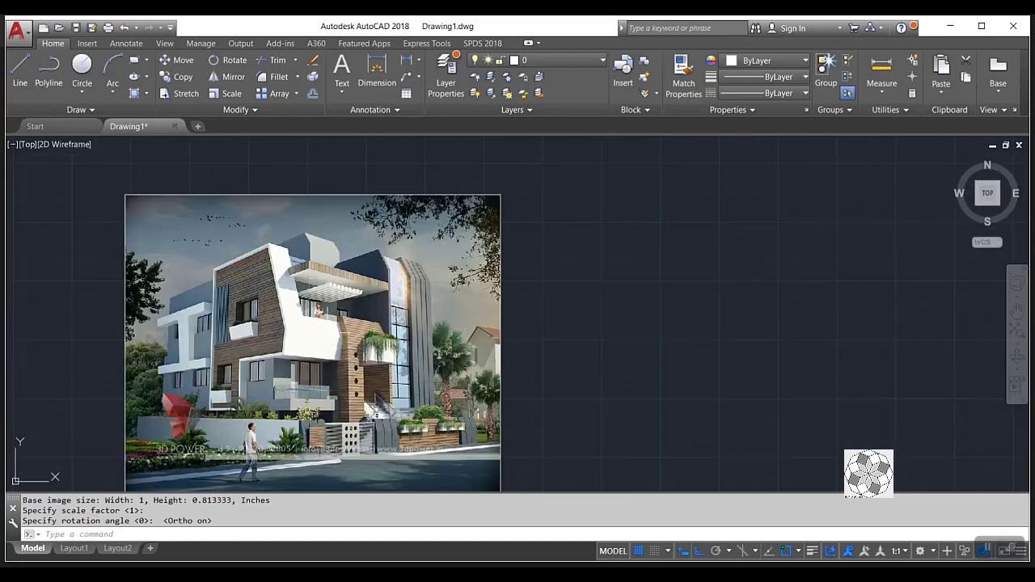
{"action": "scroll", "coordinate": [263, 391], "scroll_direction": "down", "scroll_amount": 2}
{"action": "mouse_move", "coordinate": [398, 379]}
{"action": "middle_mouse_down"}
{"action": "mouse_move", "coordinate": [444, 303]}
{"action": "mouse_move", "coordinate": [416, 358]}
{"action": "middle_mouse_up"}
{"action": "scroll", "coordinate": [444, 302], "scroll_direction": "up", "scroll_amount": 2}
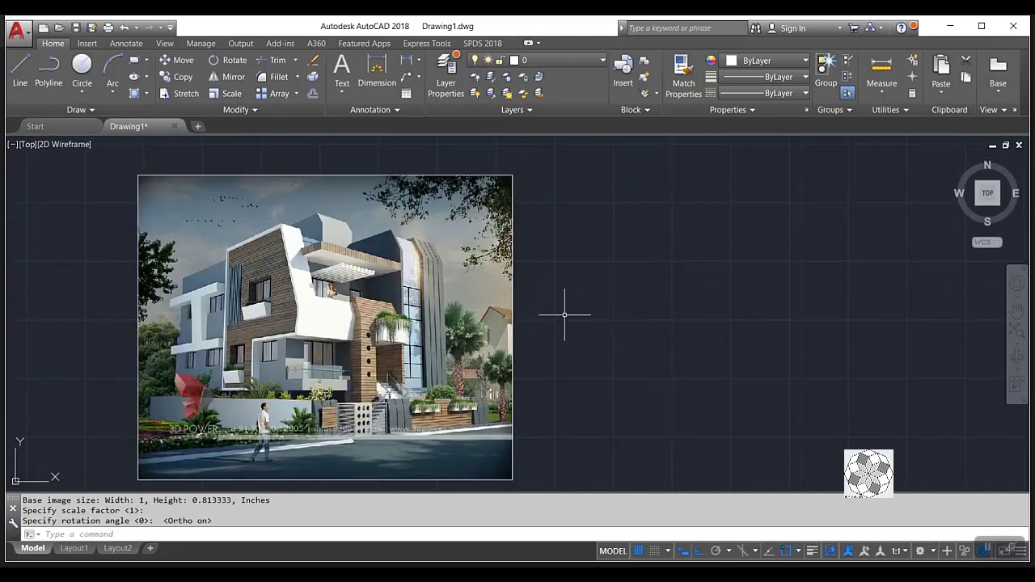
Draw a closed 10 × 2.4 polyline rectangle beside the photo, undoing a mistaken 12-unit side.
{"action": "left_click", "coordinate": [49, 68]}
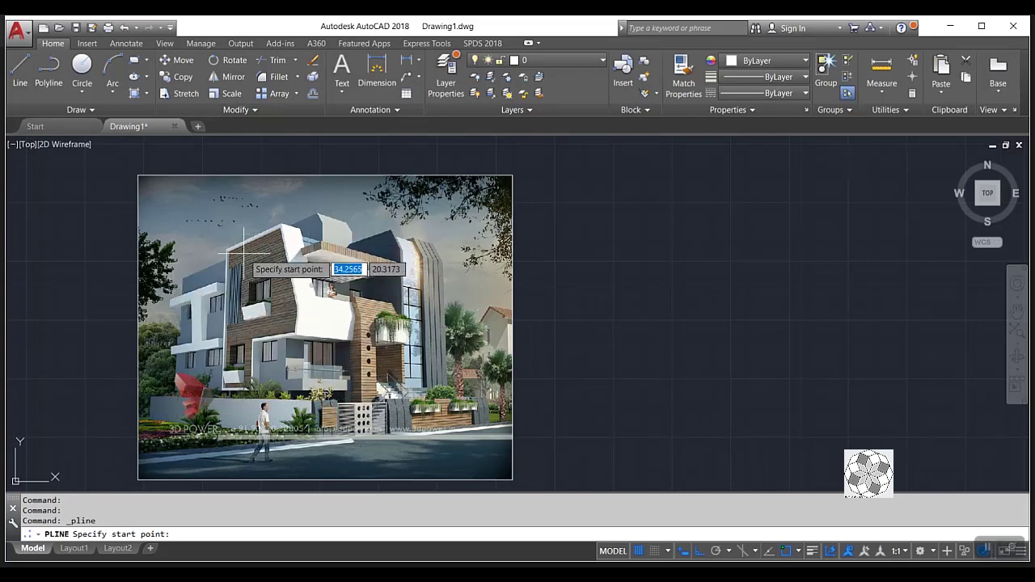
{"action": "left_click", "coordinate": [591, 437]}
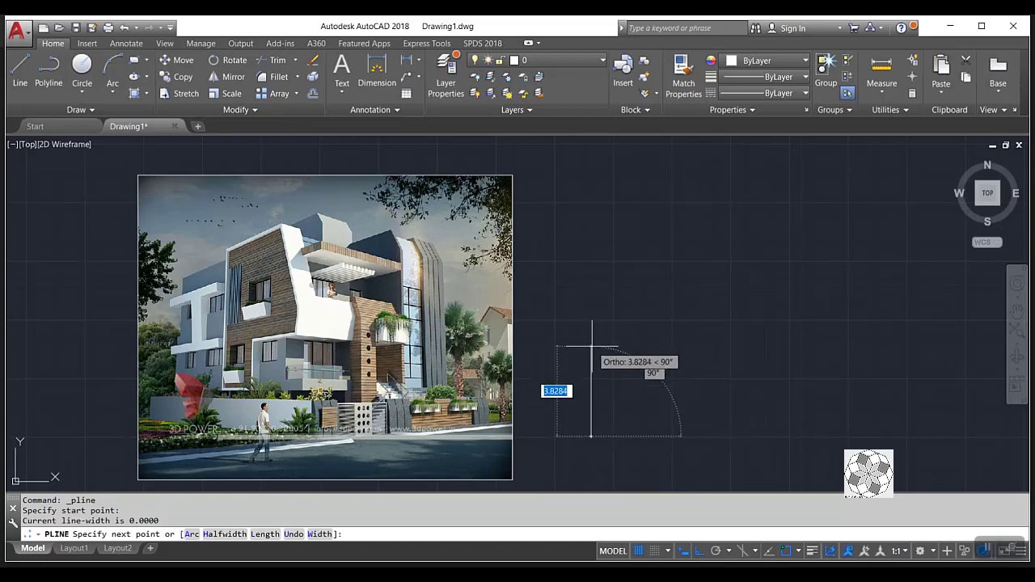
{"action": "key", "text": "Return"}
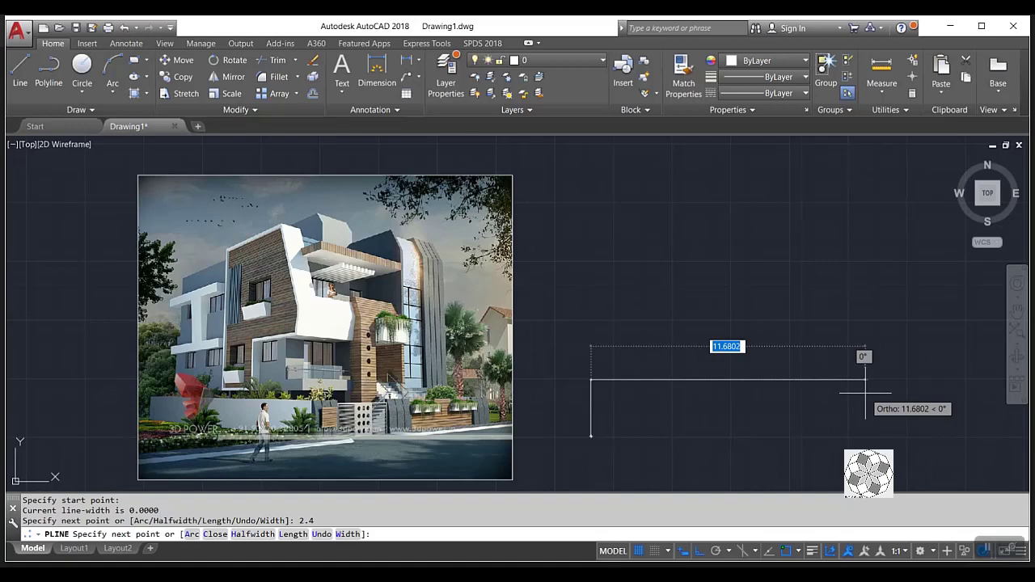
{"action": "type", "text": "12"}
{"action": "key", "text": "Return"}
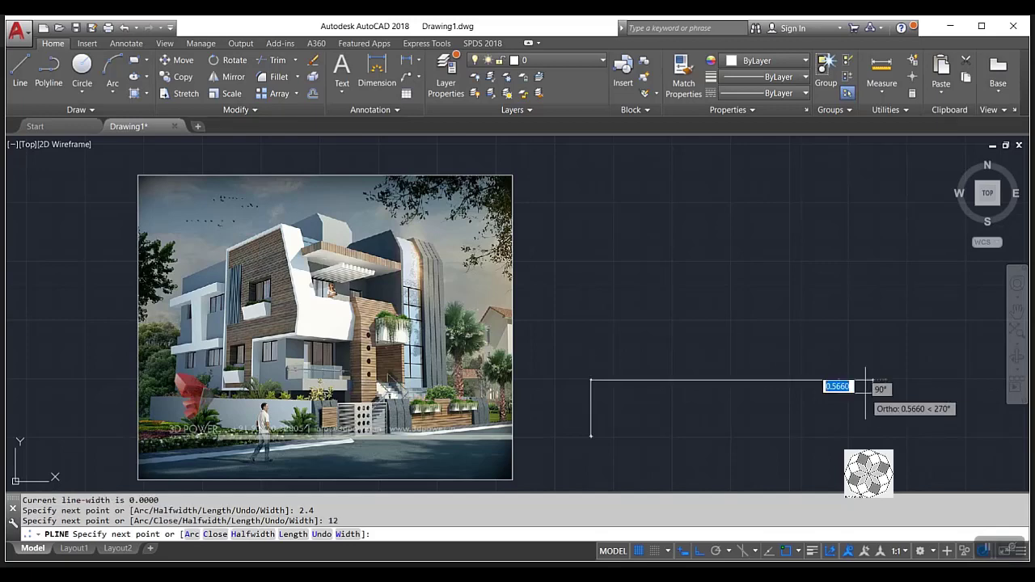
{"action": "key", "text": "ctrl+z"}
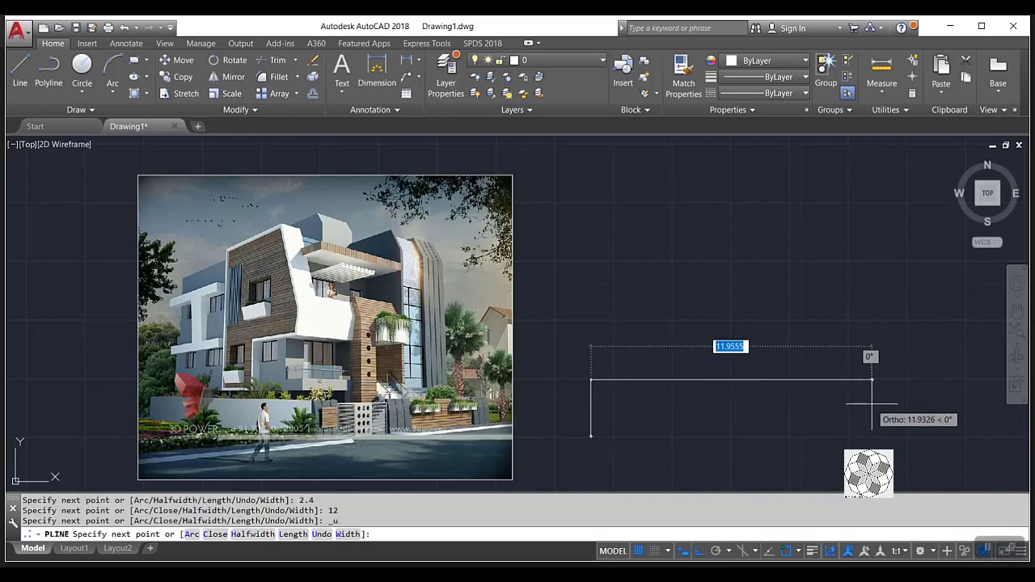
{"action": "key", "text": "Return"}
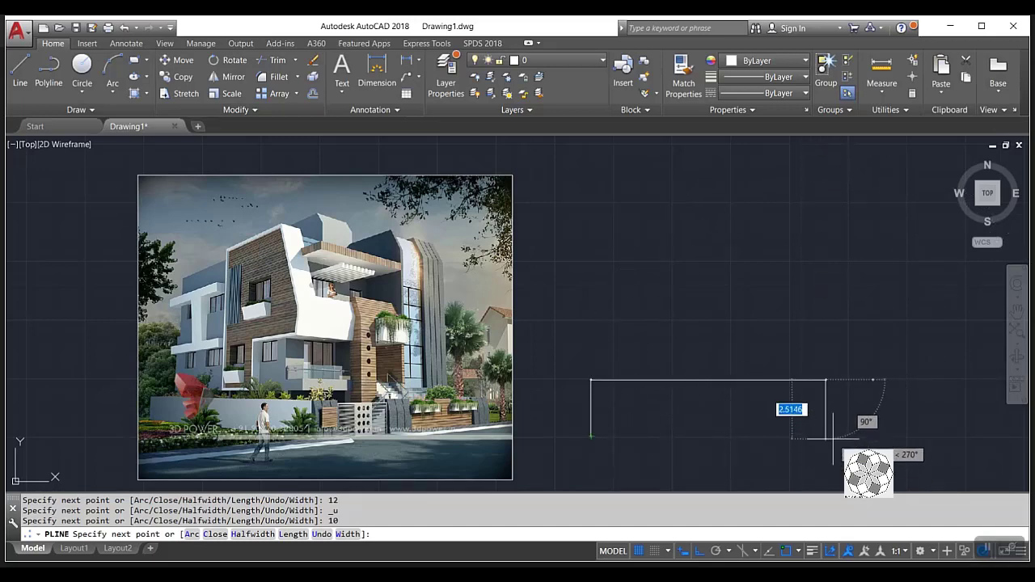
{"action": "type", "text": "4"}
{"action": "key", "text": "Return"}
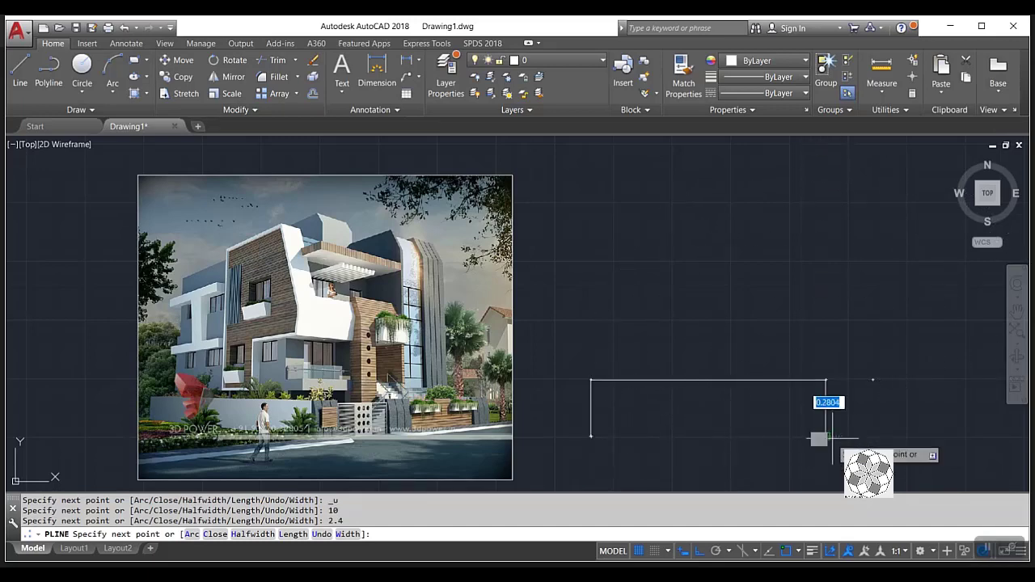
{"action": "left_click", "coordinate": [591, 437]}
{"action": "key", "text": "Return"}
{"action": "middle_click_drag", "start_coordinate": [665, 398], "coordinate": [566, 418]}
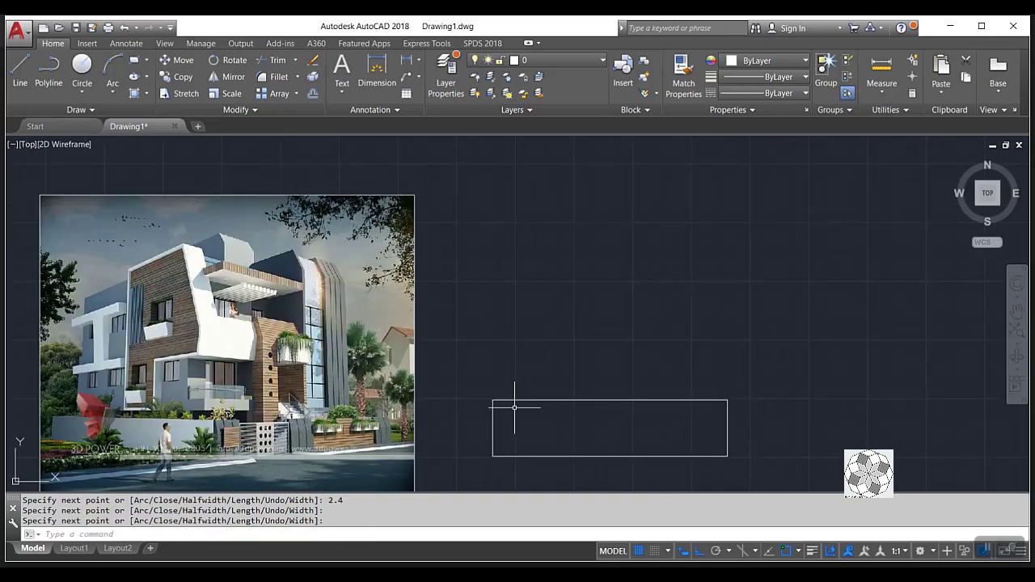
{"action": "key", "text": "Return"}
Stack two 3.2-high, 10-wide polyline bands on top of the first rectangle.
{"action": "left_click", "coordinate": [493, 400]}
{"action": "type", "text": "3.2"}
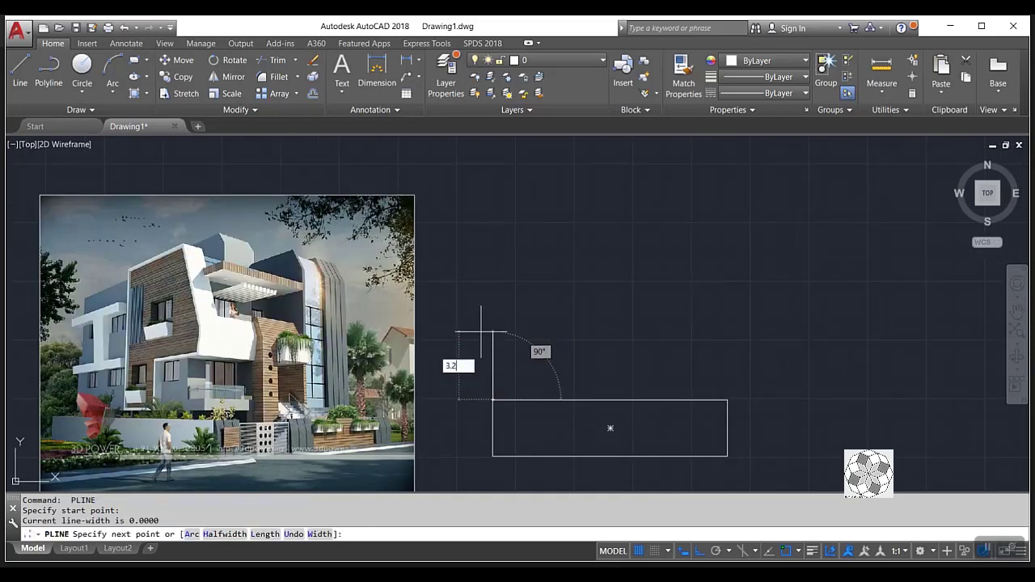
{"action": "key", "text": "Return"}
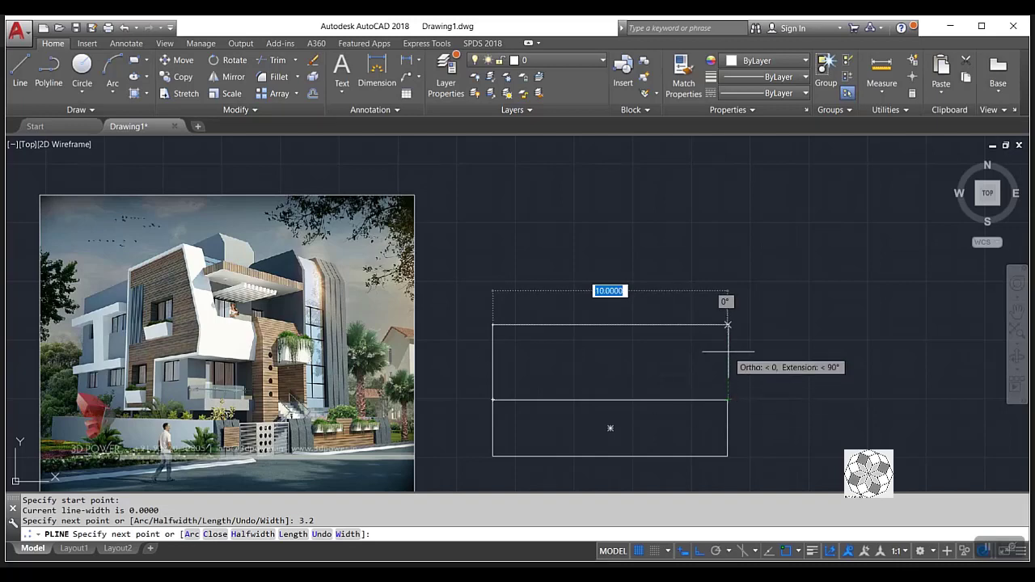
{"action": "left_click", "coordinate": [728, 324]}
{"action": "key", "text": "Return"}
{"action": "key", "text": "Return"}
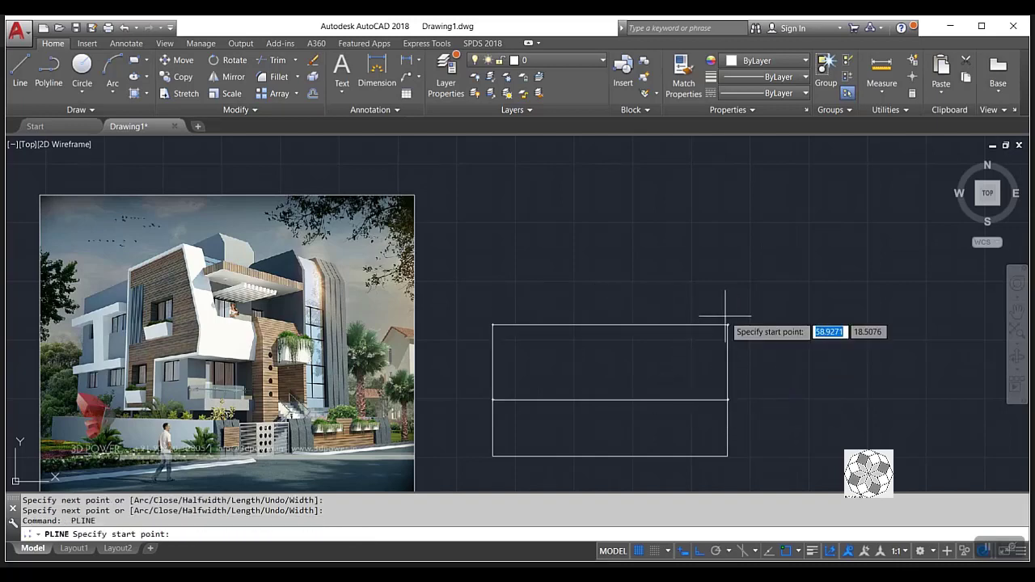
{"action": "left_click", "coordinate": [728, 325]}
{"action": "type", "text": "3"}
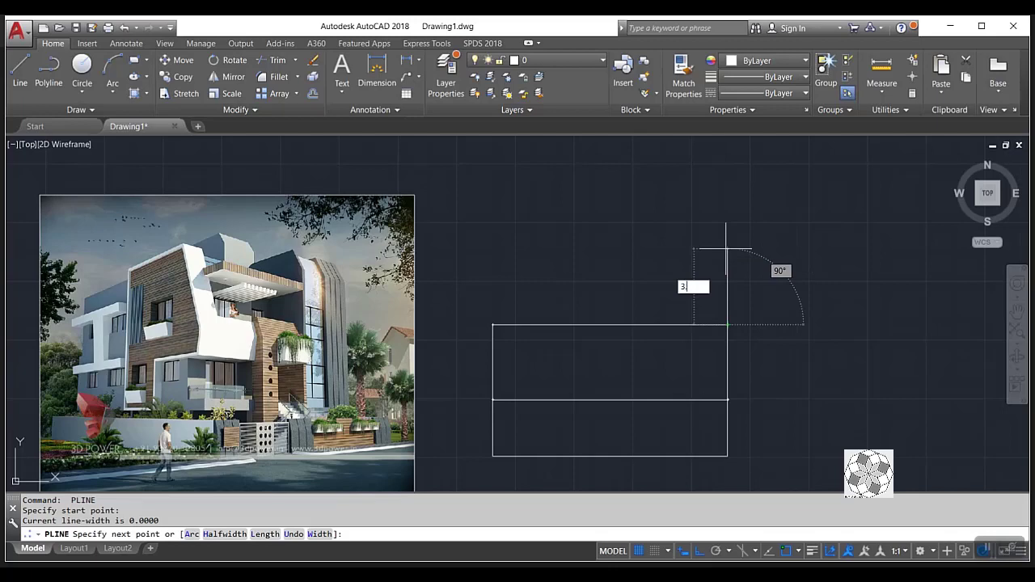
{"action": "type", "text": ".2"}
{"action": "key", "text": "Return"}
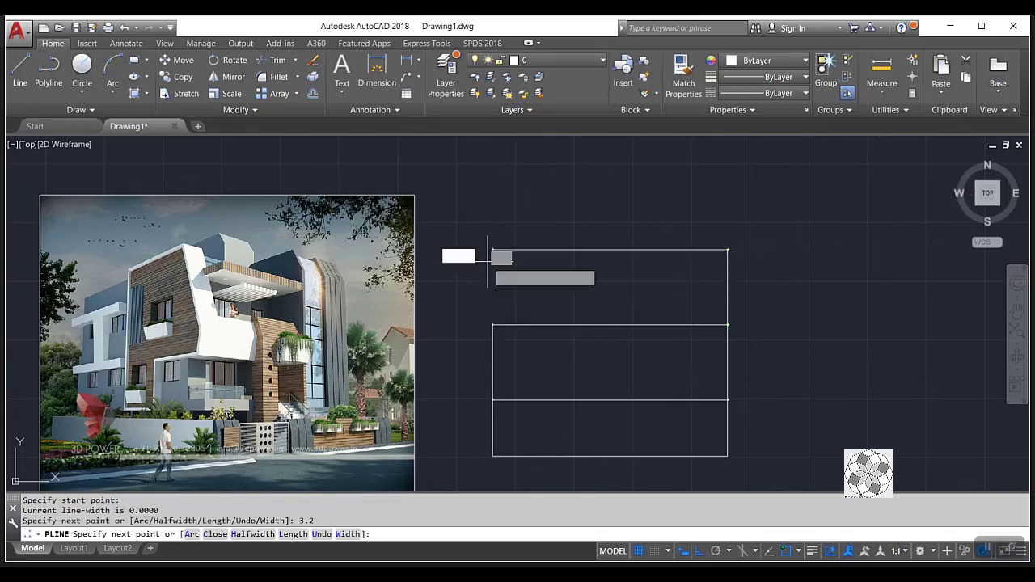
{"action": "left_click", "coordinate": [492, 250]}
{"action": "key", "text": "Return"}
Add the thin 1.1-high top strip across the upper edge of the outline.
{"action": "key", "text": "Return"}
{"action": "left_click", "coordinate": [493, 250]}
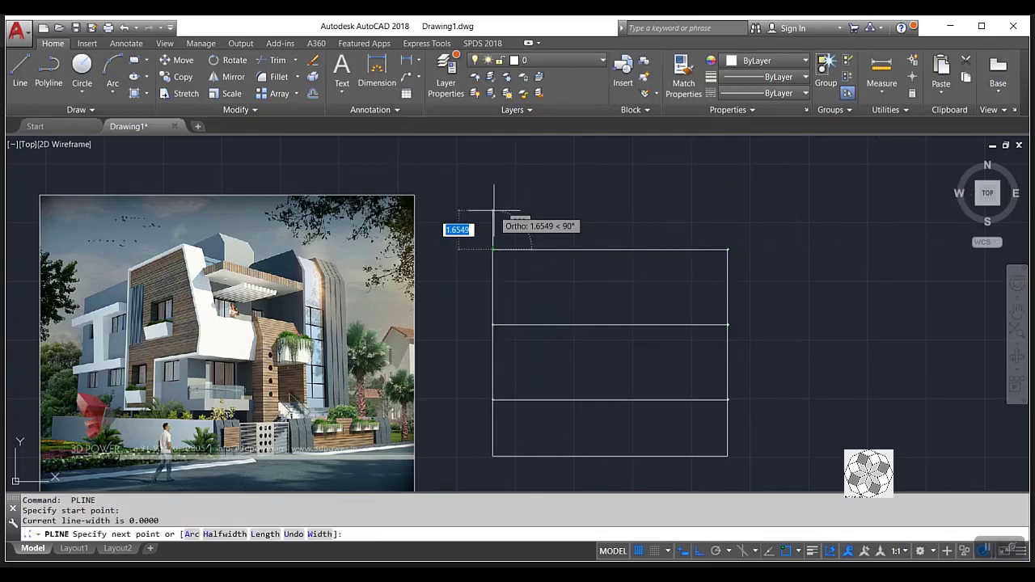
{"action": "key", "text": "Return"}
{"action": "key", "text": "Return"}
{"action": "left_click", "coordinate": [492, 456]}
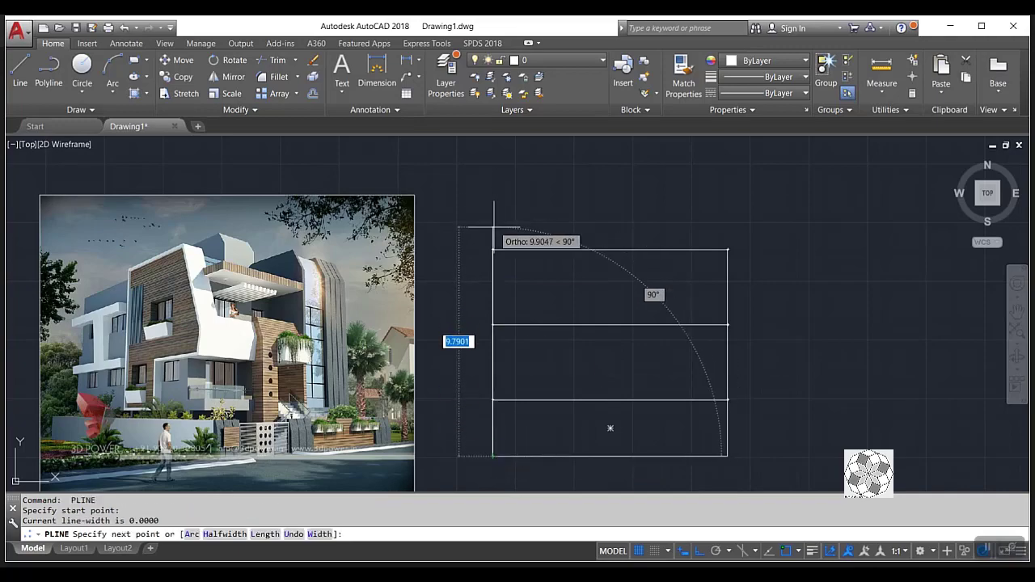
{"action": "scroll", "coordinate": [495, 229], "scroll_direction": "up", "scroll_amount": 3}
{"action": "scroll", "coordinate": [445, 303], "scroll_direction": "up", "scroll_amount": 3}
{"action": "key", "text": "Return"}
{"action": "key", "text": "Return"}
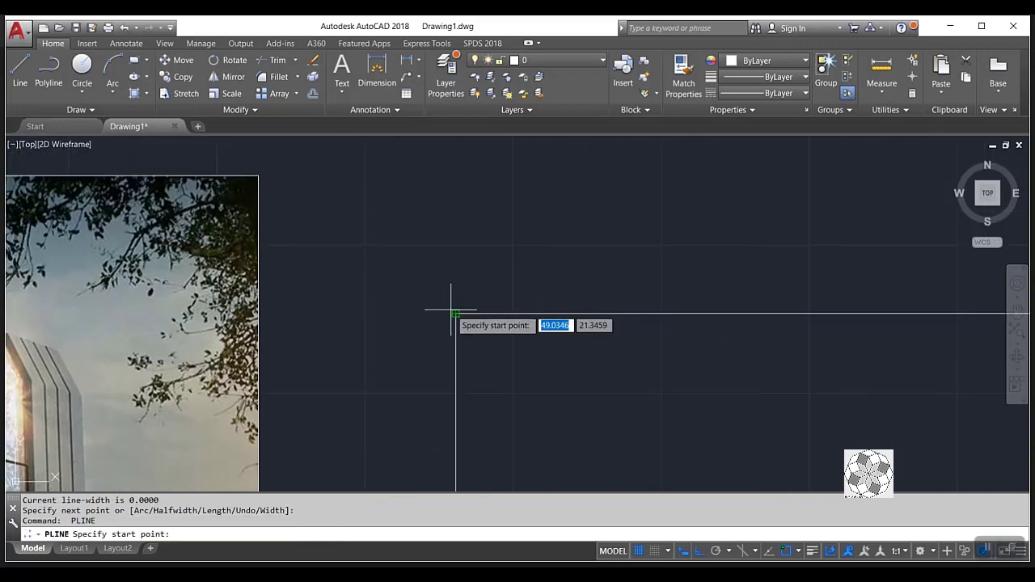
{"action": "left_click", "coordinate": [451, 309]}
{"action": "key", "text": "Return"}
{"action": "scroll", "coordinate": [518, 228], "scroll_direction": "down", "scroll_amount": 3}
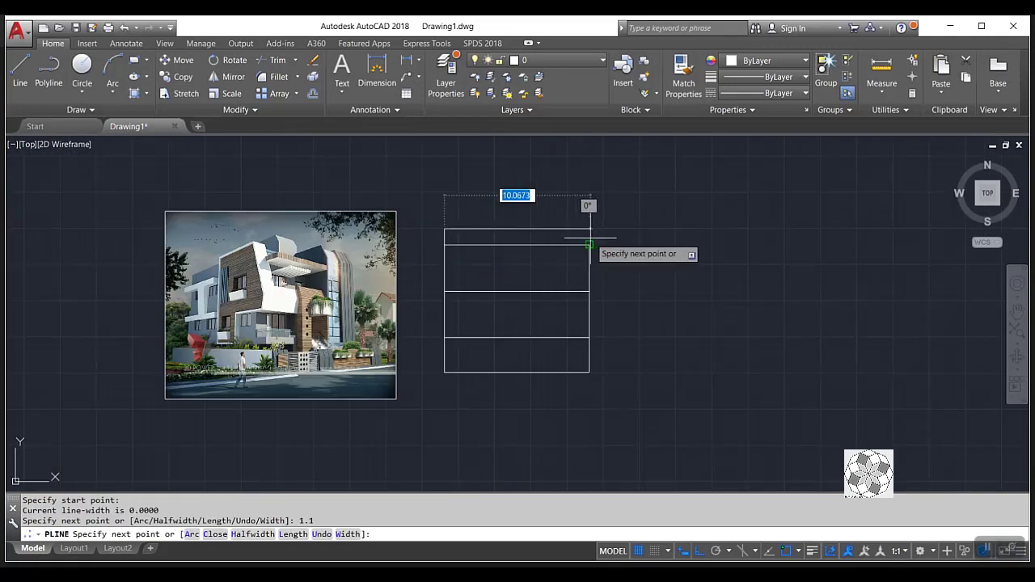
{"action": "scroll", "coordinate": [589, 231], "scroll_direction": "up", "scroll_amount": 2}
{"action": "left_click", "coordinate": [588, 224]}
{"action": "key", "text": "Return"}
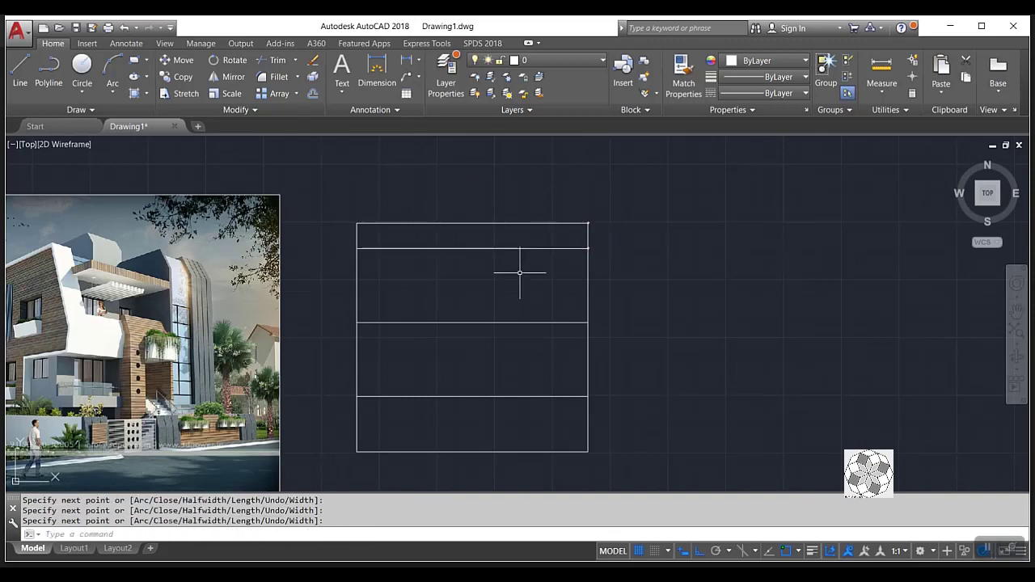
{"action": "scroll", "coordinate": [522, 291], "scroll_direction": "down", "scroll_amount": 3}
{"action": "scroll", "coordinate": [557, 295], "scroll_direction": "up", "scroll_amount": 2}
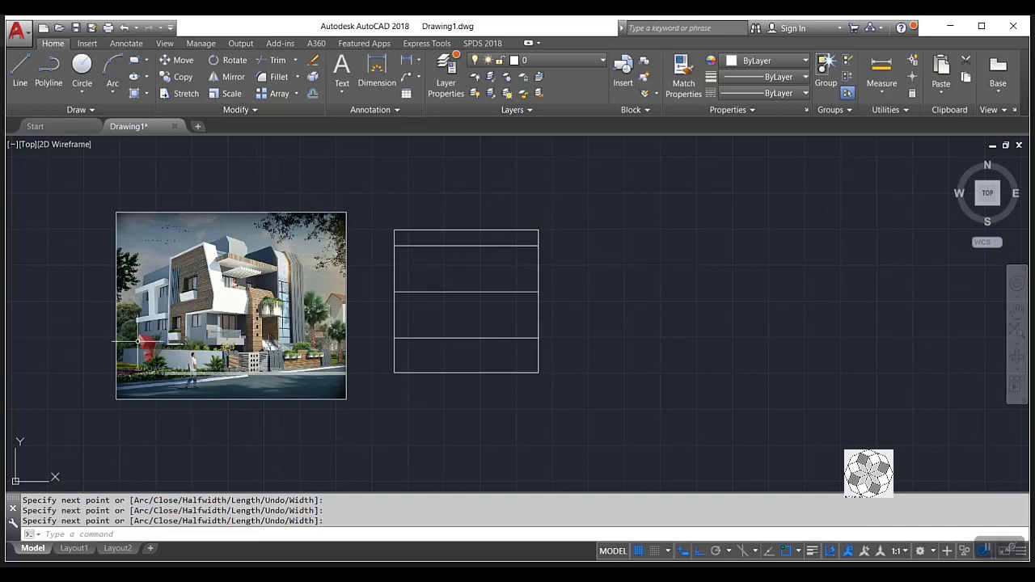
{"action": "scroll", "coordinate": [241, 380], "scroll_direction": "up", "scroll_amount": 2}
{"action": "middle_click_drag", "start_coordinate": [440, 351], "coordinate": [598, 401]}
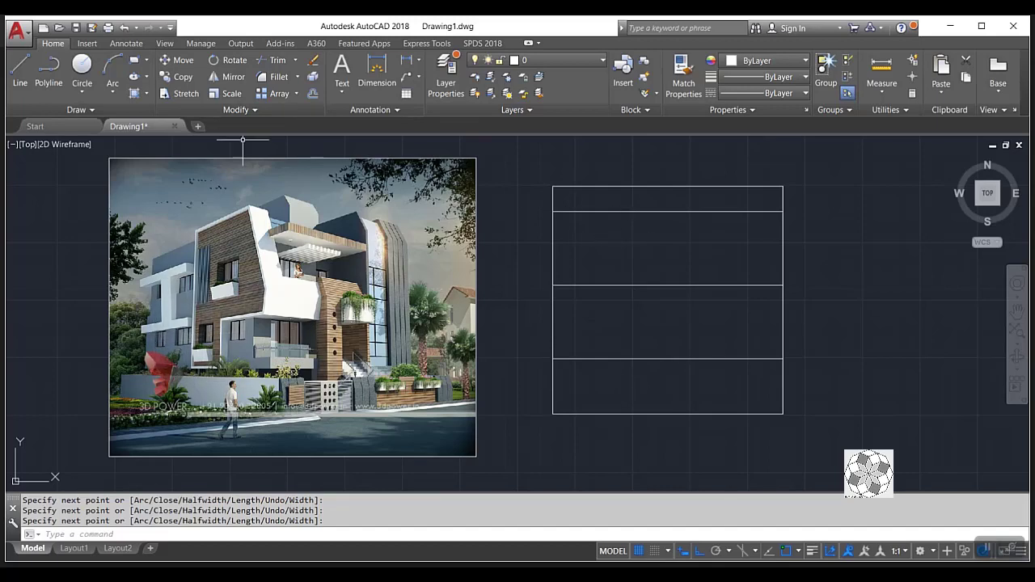
Draw a vertical window line 1.2 inside the left edge and a horizontal line 1 up.
{"action": "left_click", "coordinate": [20, 69]}
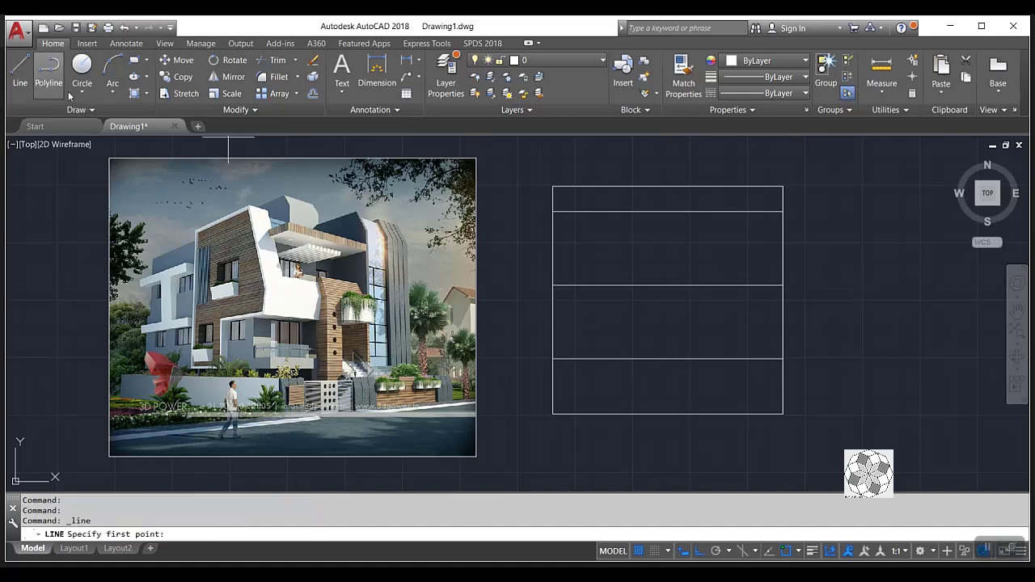
{"action": "left_click", "coordinate": [553, 212]}
{"action": "type", "text": ".2"}
{"action": "key", "text": "Return"}
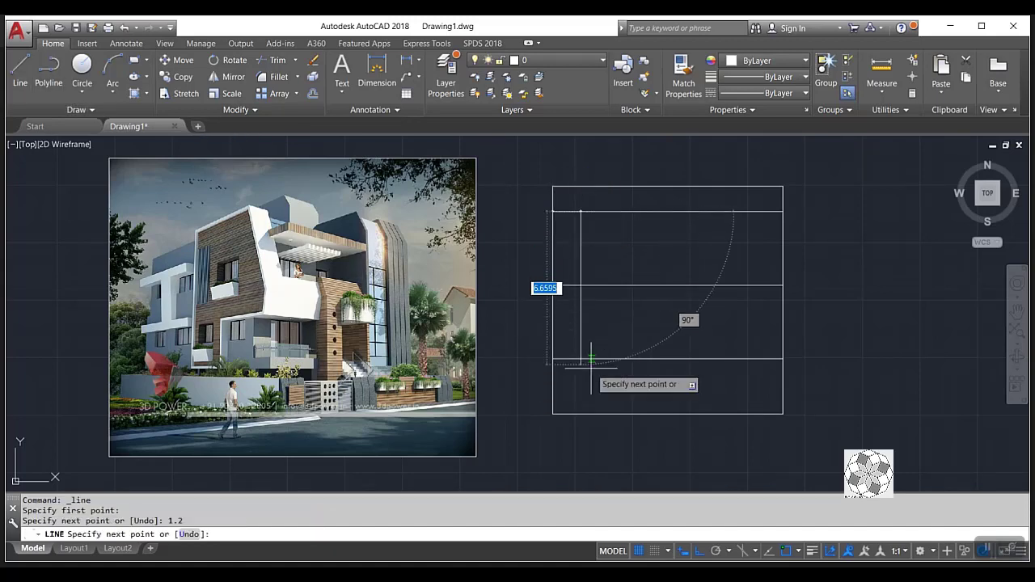
{"action": "left_click", "coordinate": [581, 414]}
{"action": "key", "text": "Return"}
{"action": "key", "text": "Return"}
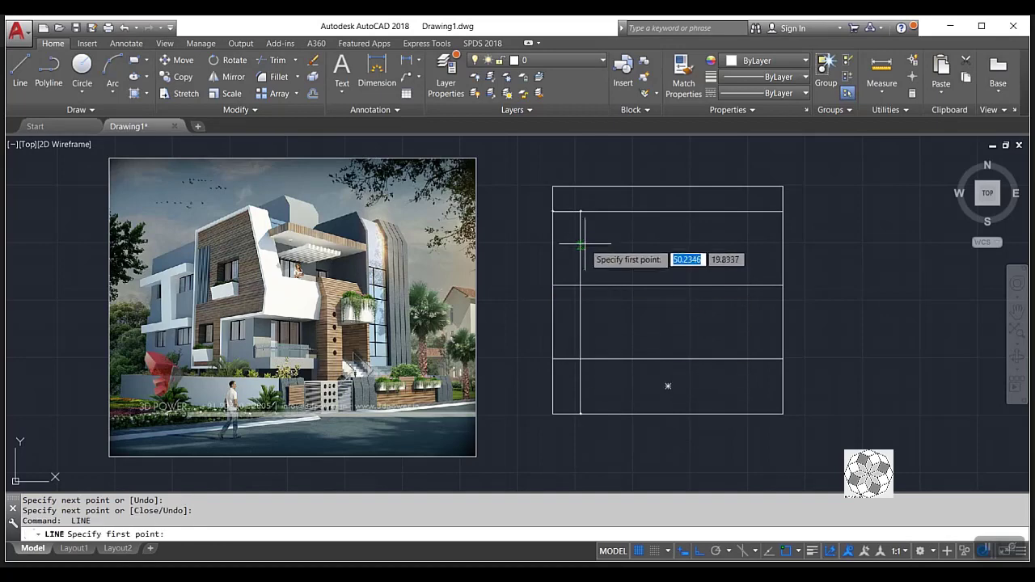
{"action": "left_click", "coordinate": [552, 286]}
{"action": "type", "text": "1"}
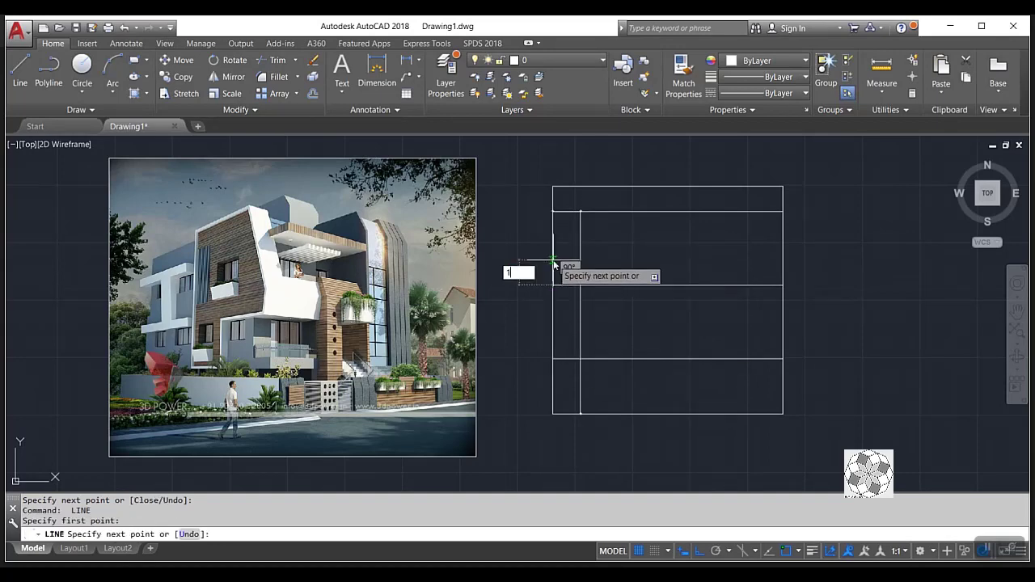
{"action": "key", "text": "Return"}
{"action": "left_click", "coordinate": [783, 260]}
{"action": "key", "text": "Return"}
{"action": "key", "text": "Return"}
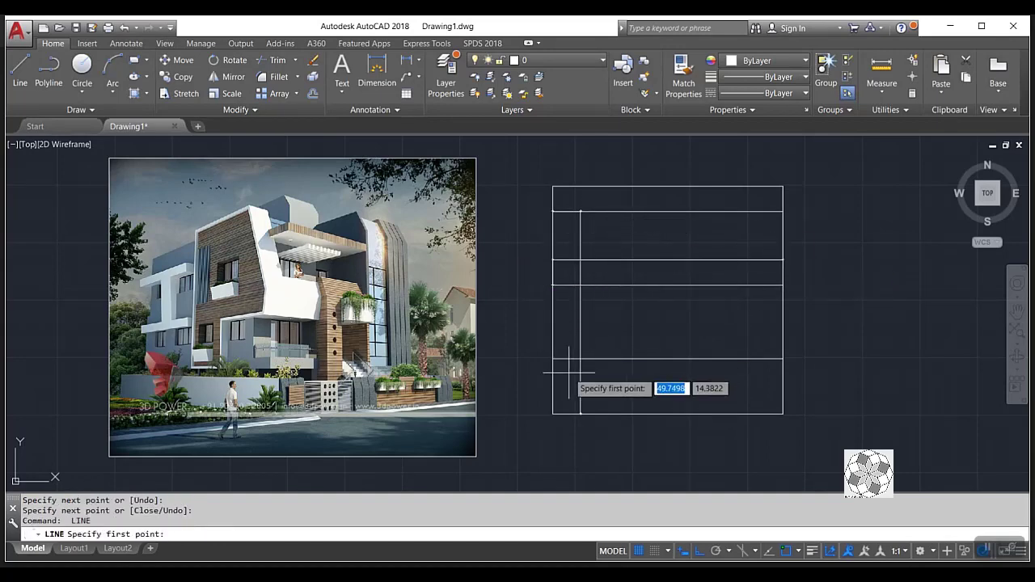
Add a horizontal line 1.1 up and a second vertical line a further 1.2 right.
{"action": "left_click", "coordinate": [552, 358]}
{"action": "type", "text": ".1"}
{"action": "key", "text": "Return"}
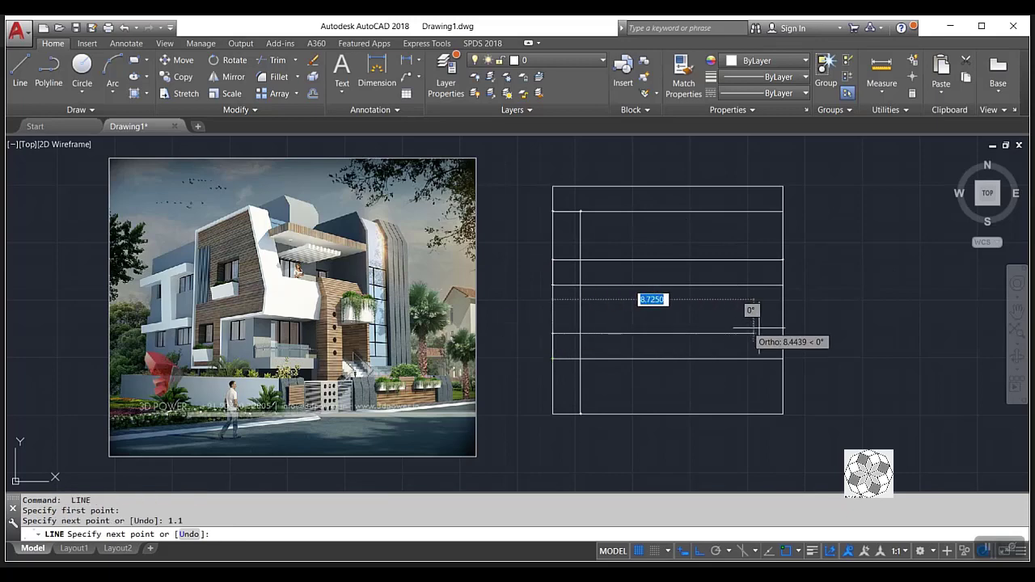
{"action": "left_click", "coordinate": [783, 333]}
{"action": "key", "text": "Return"}
{"action": "key", "text": "Return"}
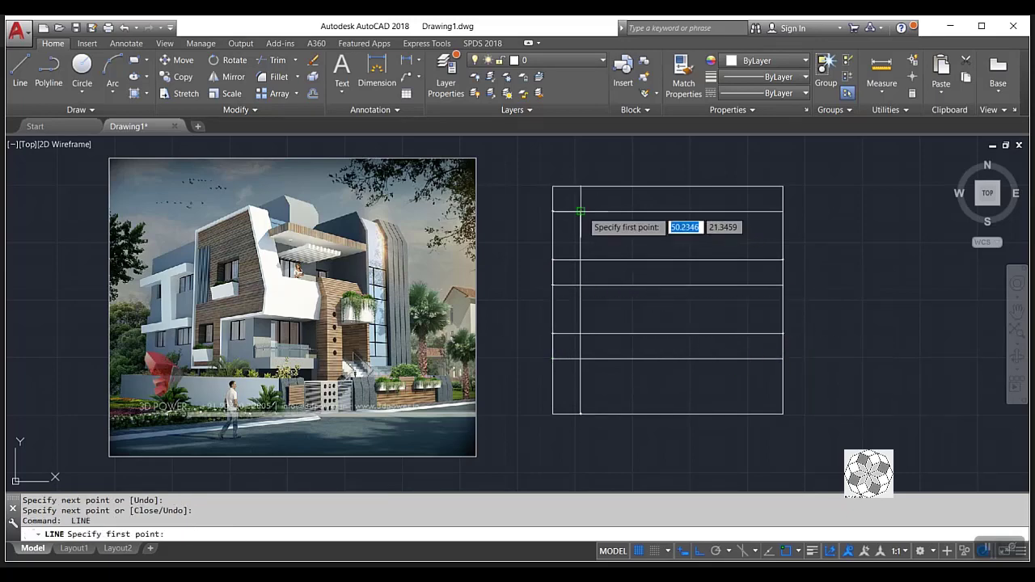
{"action": "left_click", "coordinate": [581, 211]}
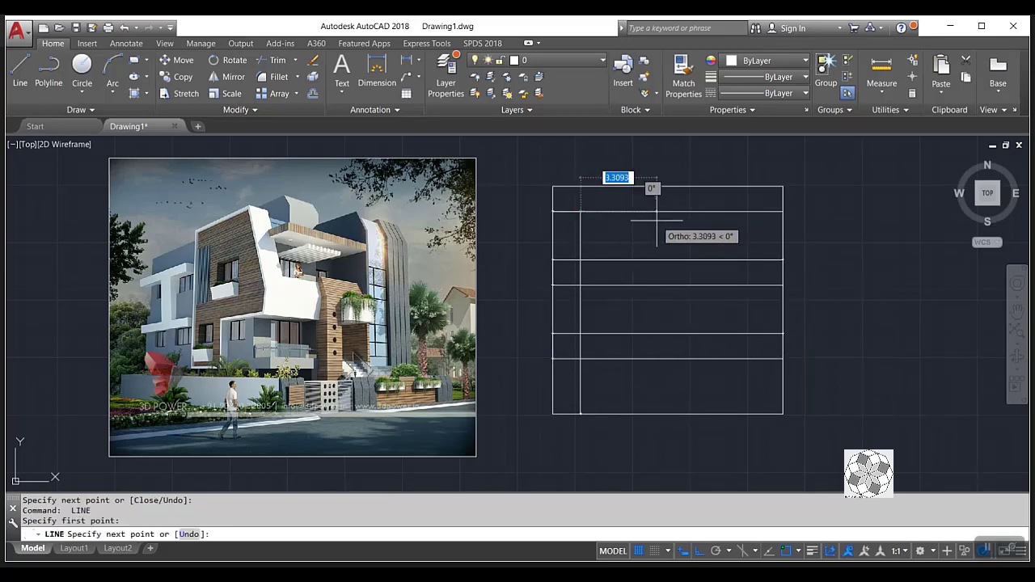
{"action": "type", "text": ".2"}
{"action": "key", "text": "Return"}
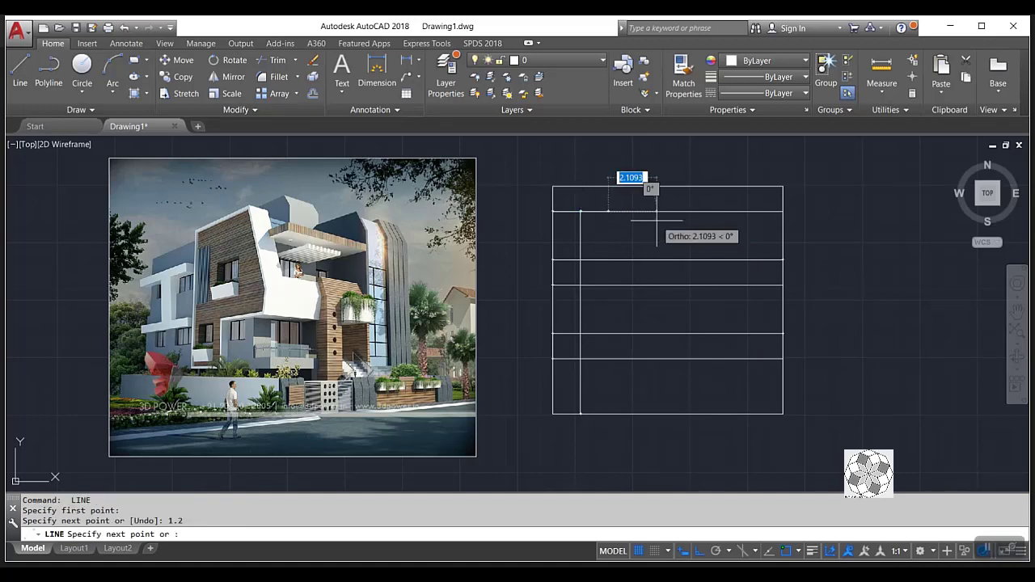
{"action": "left_click", "coordinate": [608, 414]}
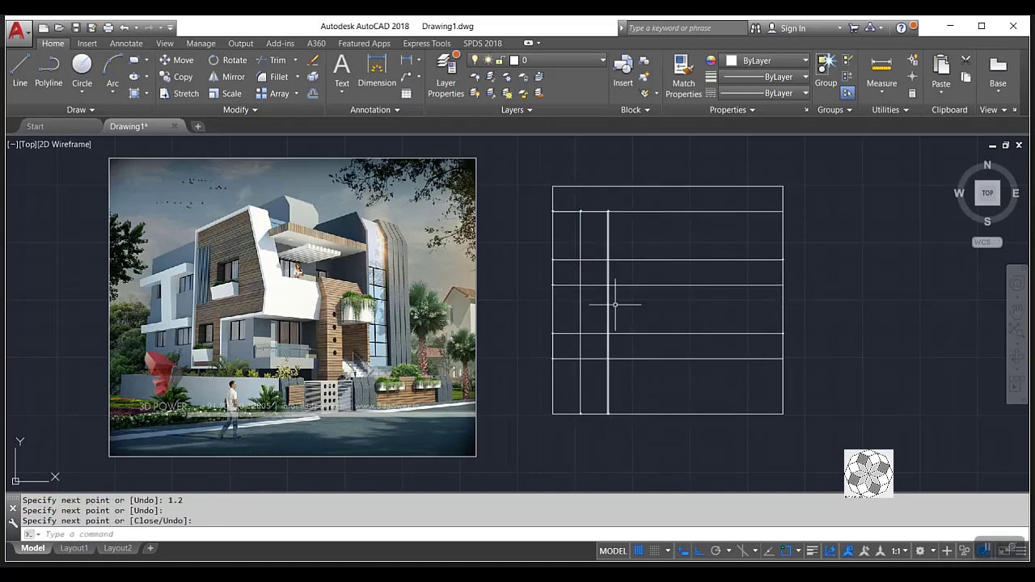
{"action": "scroll", "coordinate": [601, 242], "scroll_direction": "up", "scroll_amount": 4}
{"action": "scroll", "coordinate": [601, 266], "scroll_direction": "down", "scroll_amount": 2}
{"action": "key", "text": "Return"}
{"action": "key", "text": "Return"}
Draw a horizontal line offset 0.4, ending at the vertical window line.
{"action": "left_click", "coordinate": [546, 217]}
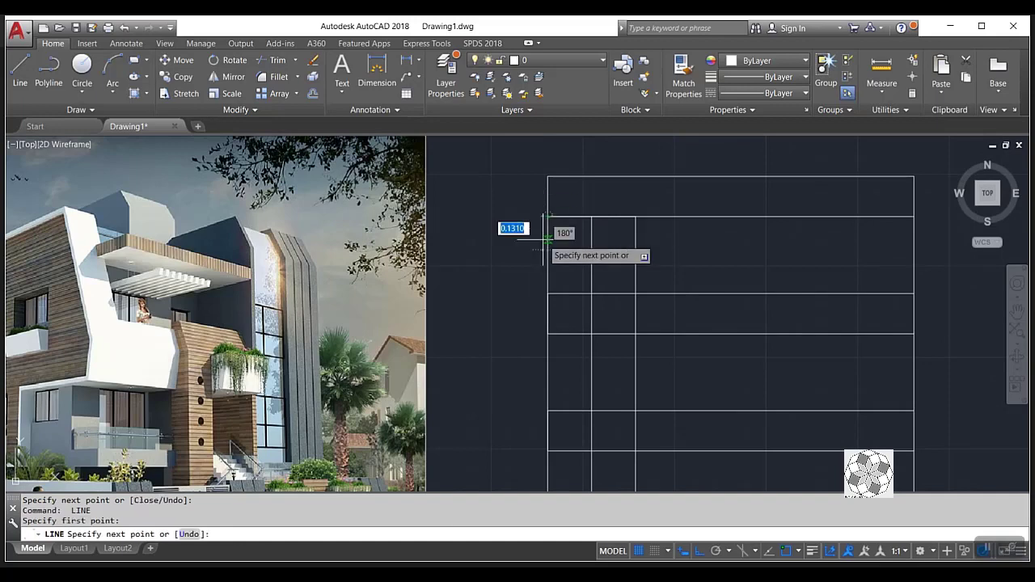
{"action": "type", "text": ".4"}
{"action": "key", "text": "Return"}
{"action": "left_click", "coordinate": [636, 231]}
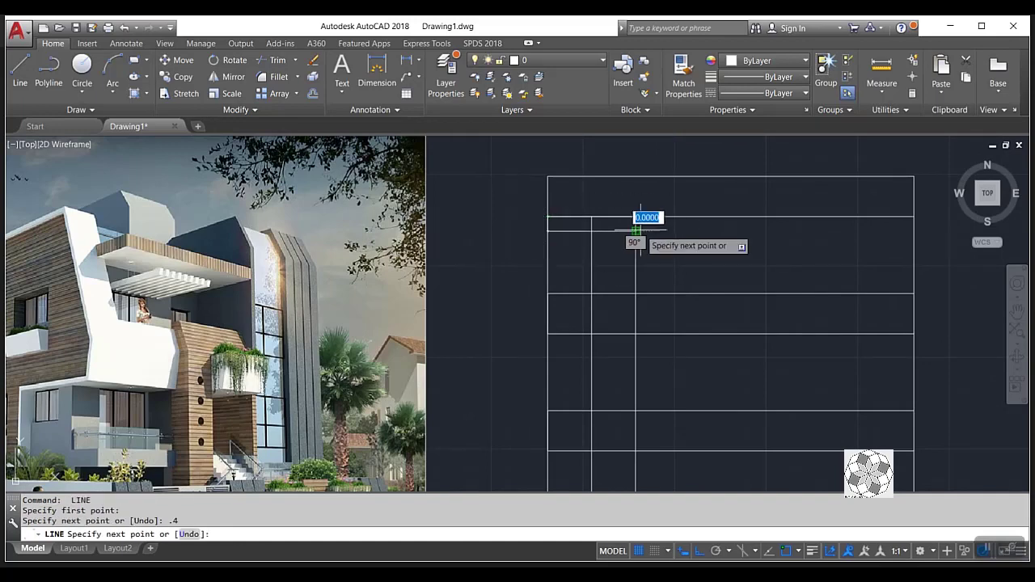
{"action": "key", "text": "Return"}
{"action": "key", "text": "Return"}
{"action": "key", "text": "Return"}
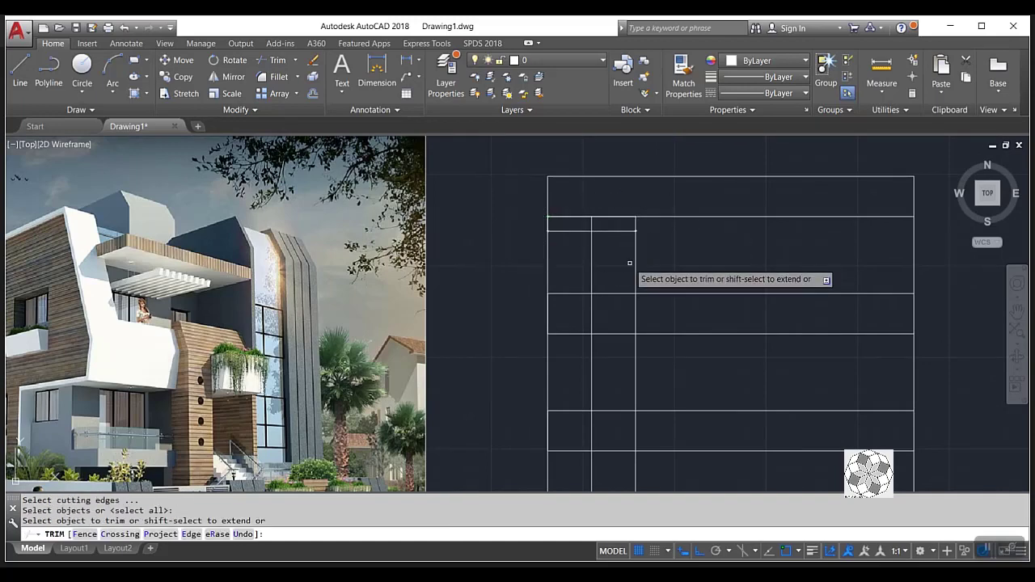
Trim the excess line pieces around the first window opening with crossing windows.
{"action": "scroll", "coordinate": [638, 280], "scroll_direction": "up", "scroll_amount": 2}
{"action": "scroll", "coordinate": [631, 267], "scroll_direction": "up", "scroll_amount": 2}
{"action": "mouse_move", "coordinate": [665, 225]}
{"action": "left_mouse_down"}
{"action": "mouse_move", "coordinate": [506, 227]}
{"action": "mouse_move", "coordinate": [476, 397]}
{"action": "left_mouse_up"}
{"action": "scroll", "coordinate": [501, 373], "scroll_direction": "down", "scroll_amount": 2}
{"action": "scroll", "coordinate": [550, 348], "scroll_direction": "up", "scroll_amount": 2}
{"action": "left_click_drag", "start_coordinate": [600, 344], "coordinate": [561, 353]}
{"action": "left_click", "coordinate": [562, 352]}
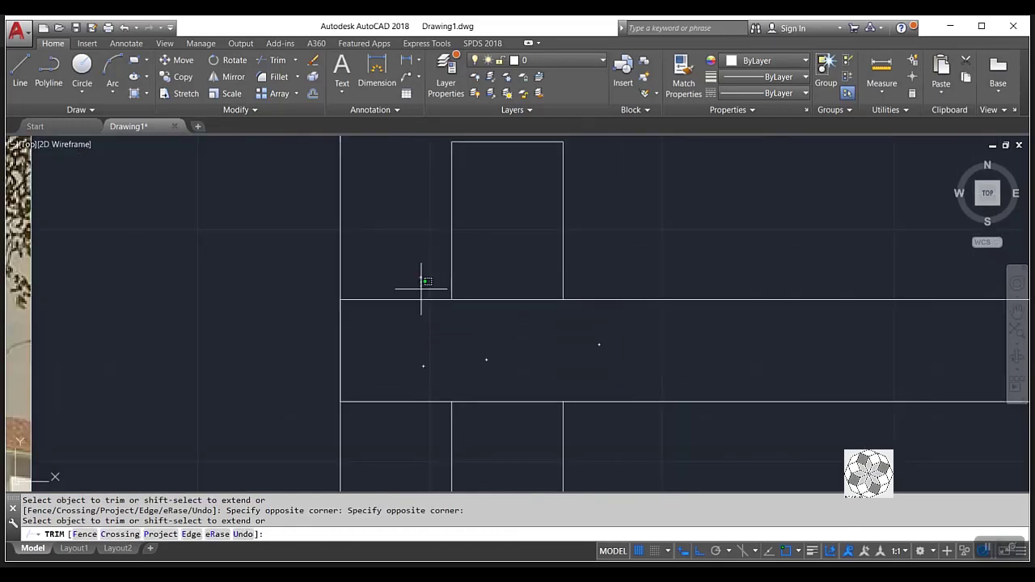
{"action": "scroll", "coordinate": [485, 380], "scroll_direction": "down", "scroll_amount": 2}
{"action": "left_click", "coordinate": [427, 268]}
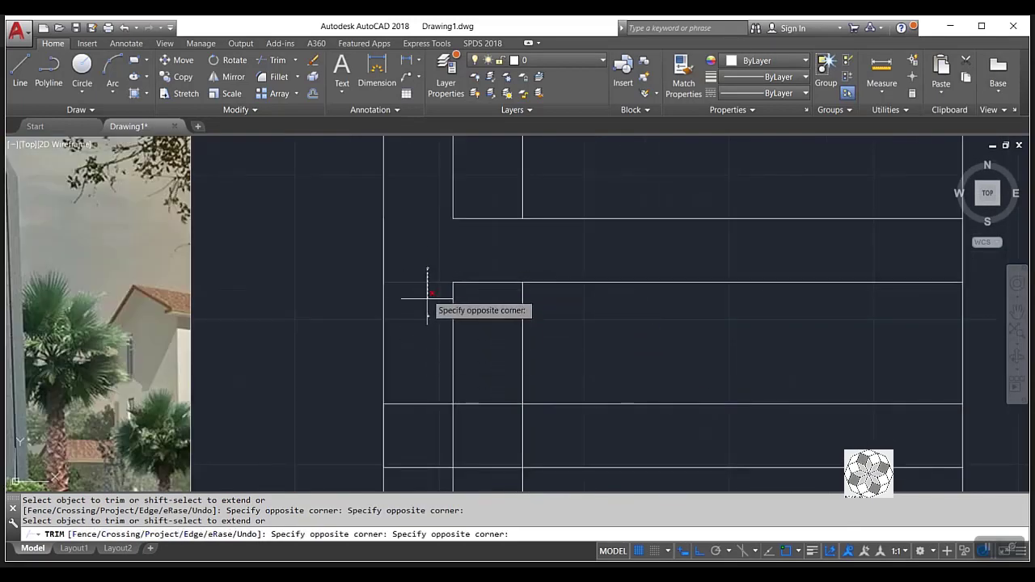
{"action": "left_click", "coordinate": [437, 236]}
{"action": "scroll", "coordinate": [437, 242], "scroll_direction": "down", "scroll_amount": 2}
{"action": "scroll", "coordinate": [439, 304], "scroll_direction": "down", "scroll_amount": 1}
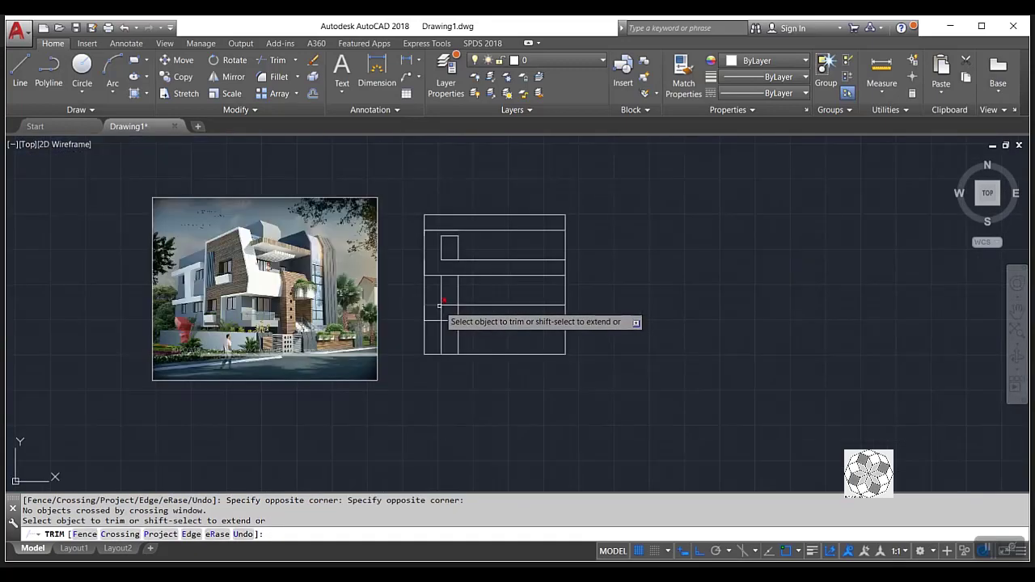
{"action": "scroll", "coordinate": [439, 305], "scroll_direction": "up", "scroll_amount": 2}
{"action": "left_click", "coordinate": [440, 293]}
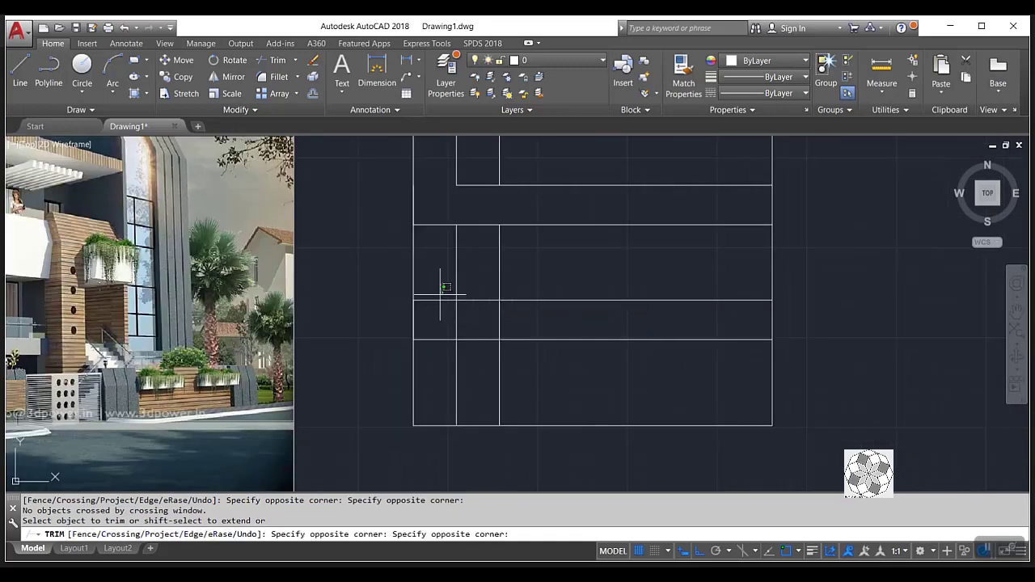
{"action": "left_click", "coordinate": [437, 360]}
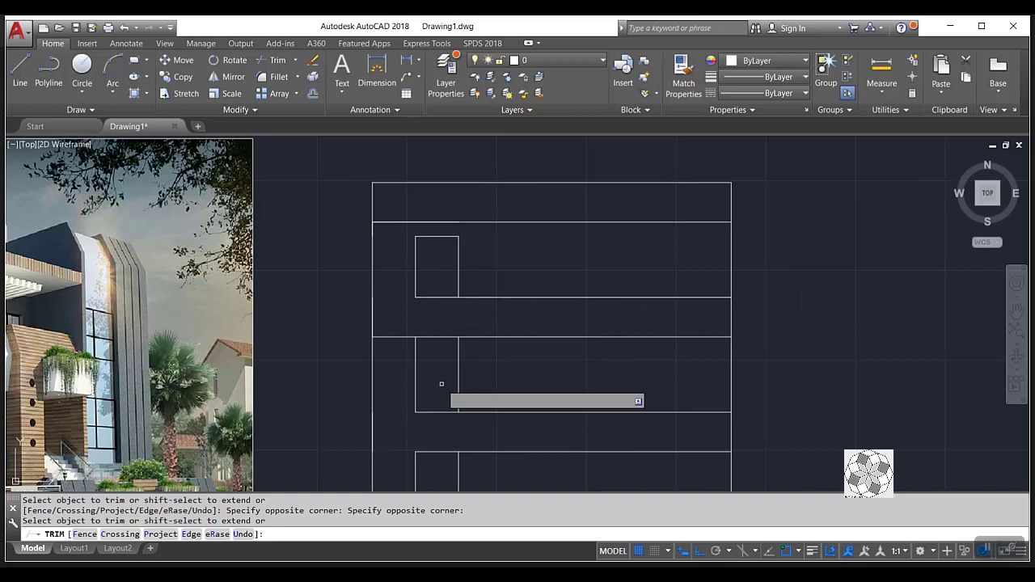
{"action": "key", "text": "Escape"}
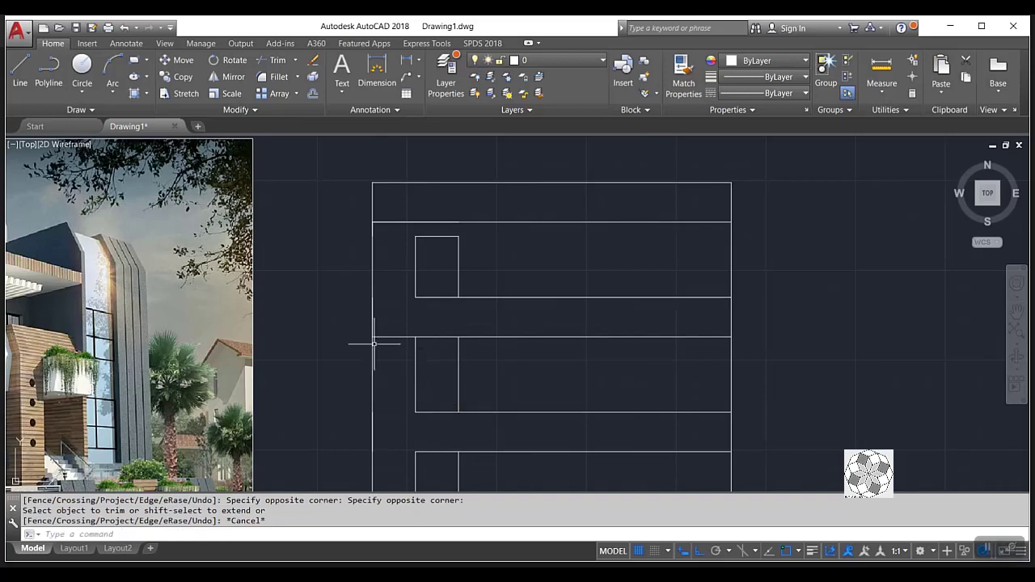
Draw a 0.4-offset horizontal line to the window edge and trim the pieces crossing it.
{"action": "left_click", "coordinate": [21, 71]}
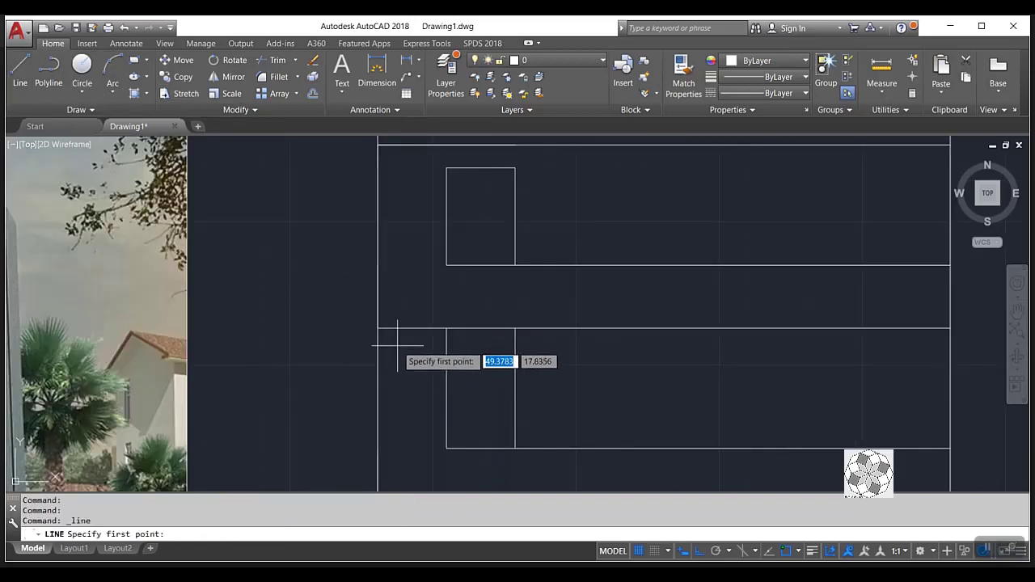
{"action": "left_click", "coordinate": [378, 328]}
{"action": "type", "text": ".4"}
{"action": "key", "text": "Return"}
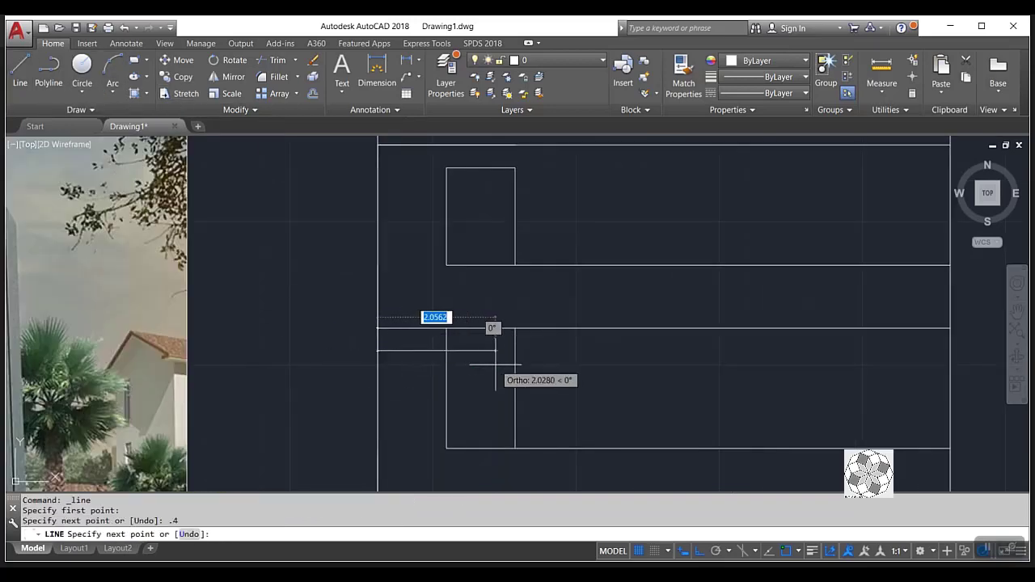
{"action": "left_click", "coordinate": [515, 350]}
{"action": "key", "text": "Return"}
{"action": "type", "text": "tr"}
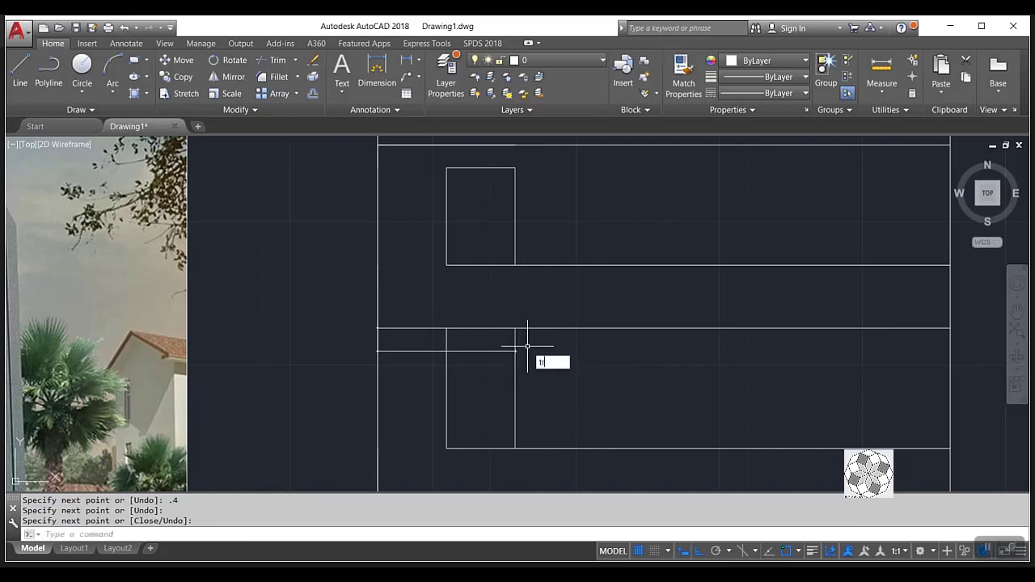
{"action": "key", "text": "Return"}
{"action": "key", "text": "Return"}
{"action": "left_click", "coordinate": [504, 375]}
{"action": "left_click", "coordinate": [301, 353]}
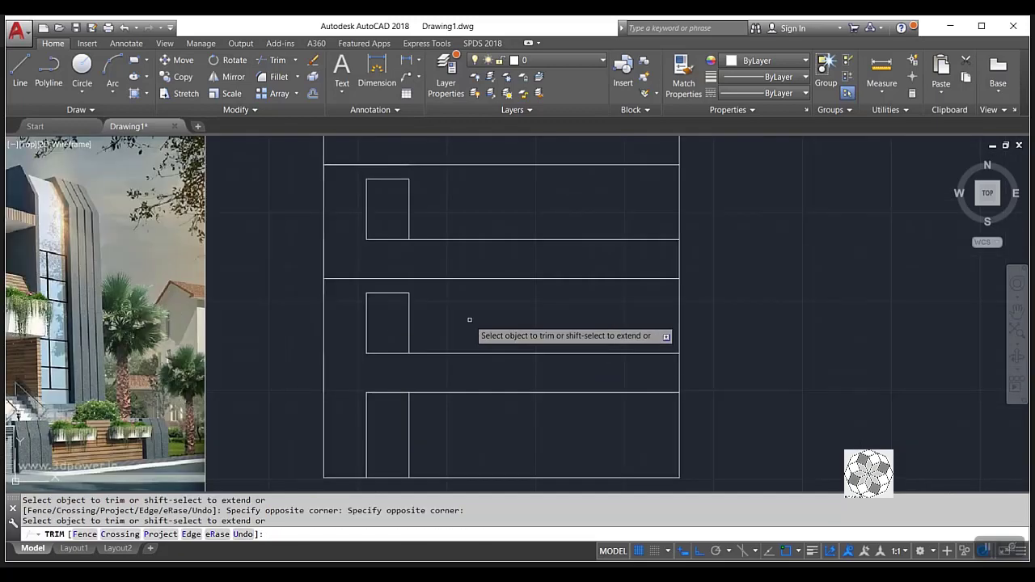
{"action": "key", "text": "Escape"}
Erase the stray short vertical lines in the bottom band and select the leftover horizontal line.
{"action": "left_click", "coordinate": [460, 441]}
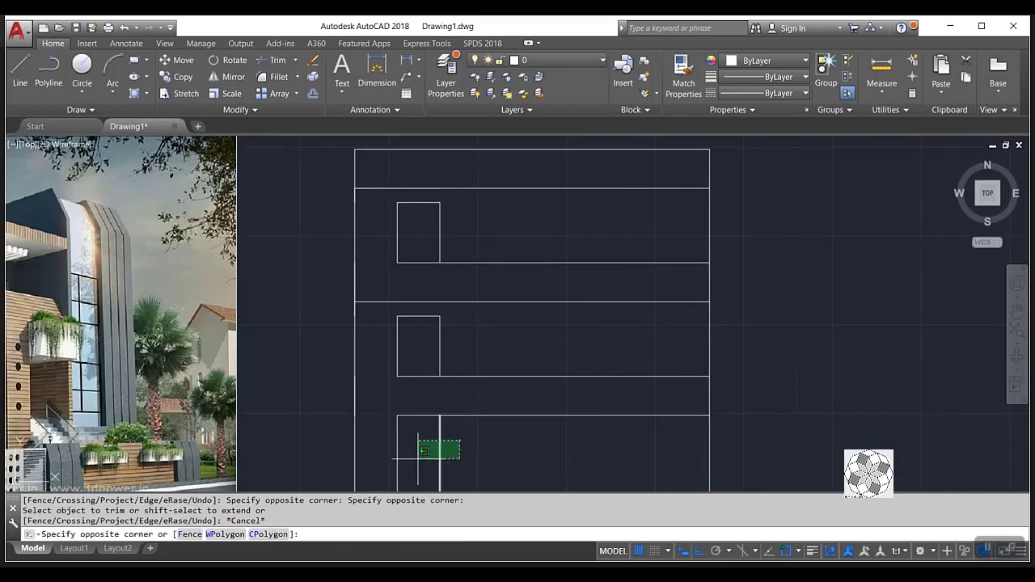
{"action": "left_click", "coordinate": [424, 450]}
{"action": "left_click", "coordinate": [404, 451]}
{"action": "left_click", "coordinate": [380, 461]}
{"action": "key", "text": "Delete"}
{"action": "left_click", "coordinate": [424, 413]}
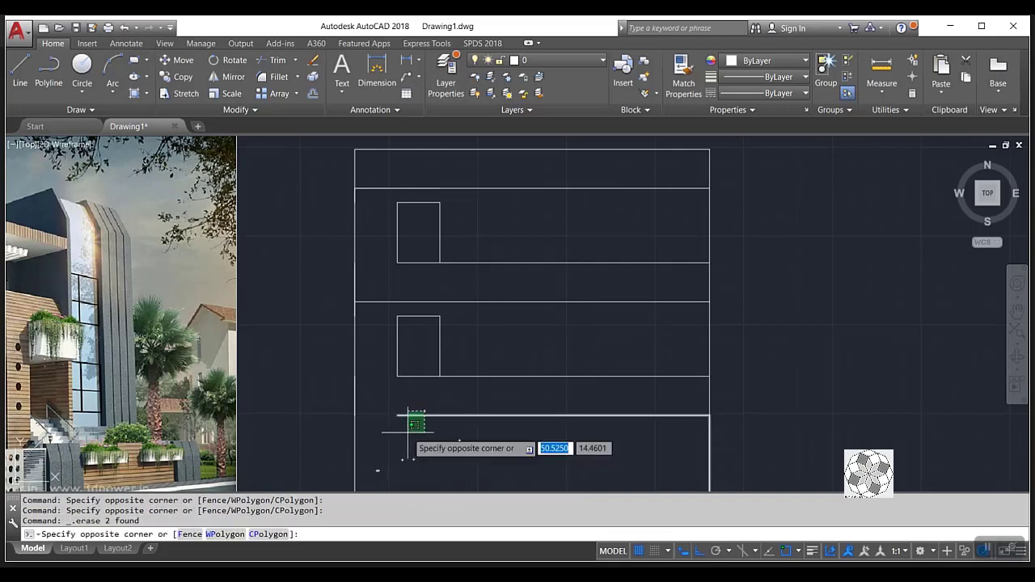
{"action": "left_click", "coordinate": [407, 433]}
{"action": "left_click", "coordinate": [397, 416]}
Draw a second window 1.2 right of the first, 1.5 wide with a top edge of 1.
{"action": "key", "text": "Escape"}
{"action": "scroll", "coordinate": [508, 388], "scroll_direction": "down", "scroll_amount": 4}
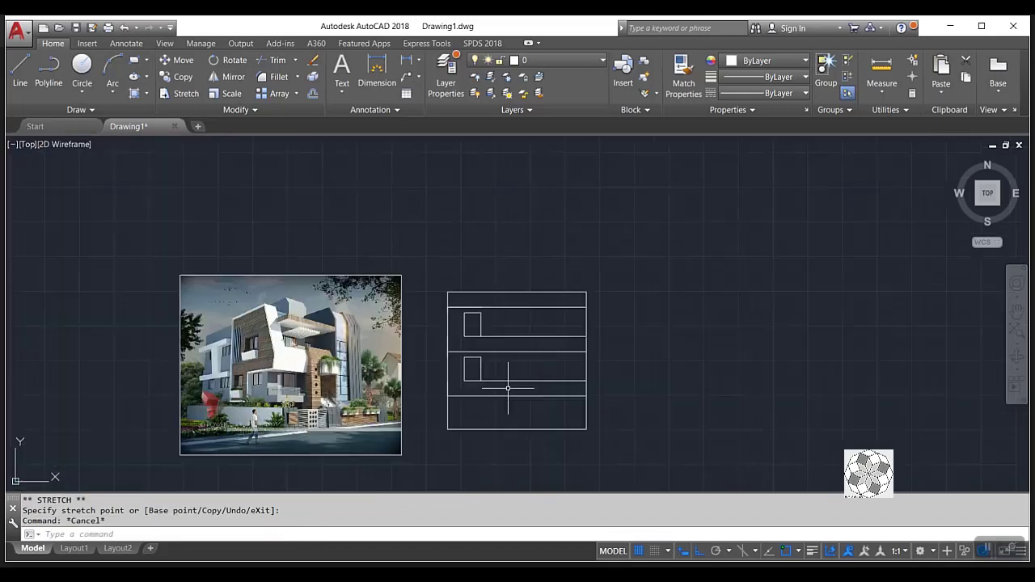
{"action": "scroll", "coordinate": [508, 388], "scroll_direction": "up", "scroll_amount": 2}
{"action": "middle_click_drag", "start_coordinate": [513, 323], "coordinate": [744, 296]}
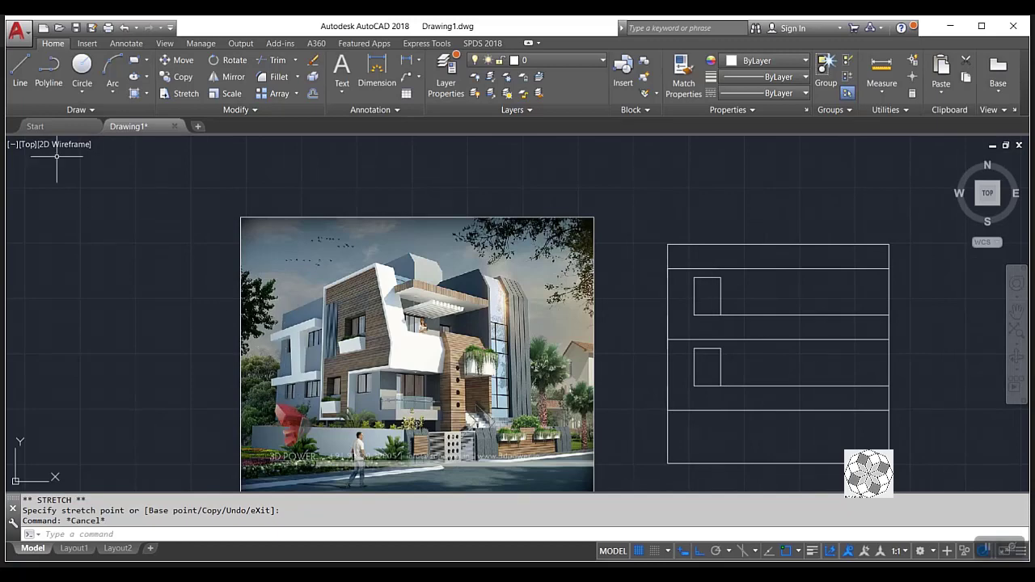
{"action": "left_click", "coordinate": [20, 69]}
{"action": "middle_click_drag", "start_coordinate": [712, 306], "coordinate": [513, 319]}
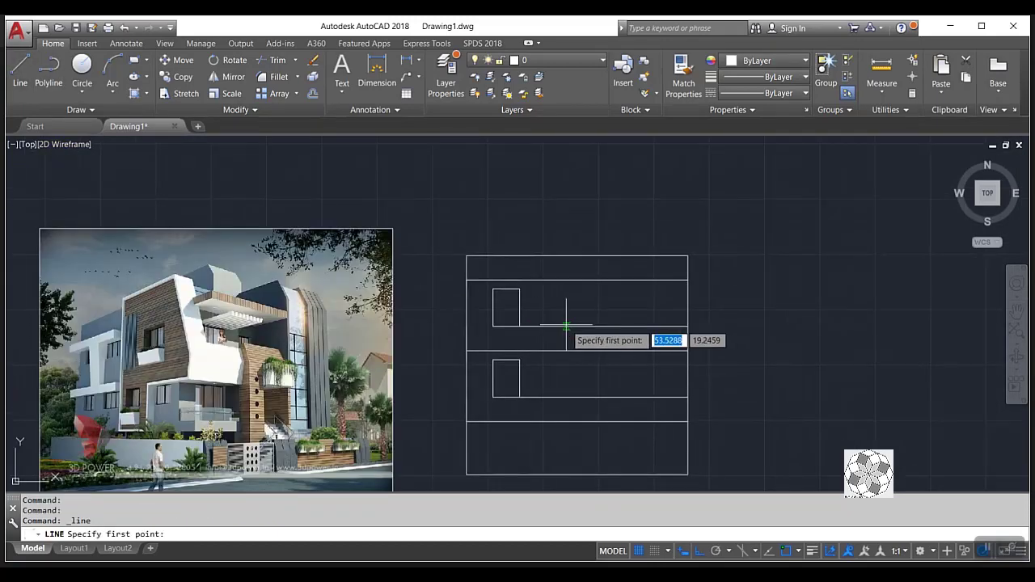
{"action": "scroll", "coordinate": [505, 322], "scroll_direction": "up", "scroll_amount": 2}
{"action": "left_click", "coordinate": [531, 329]}
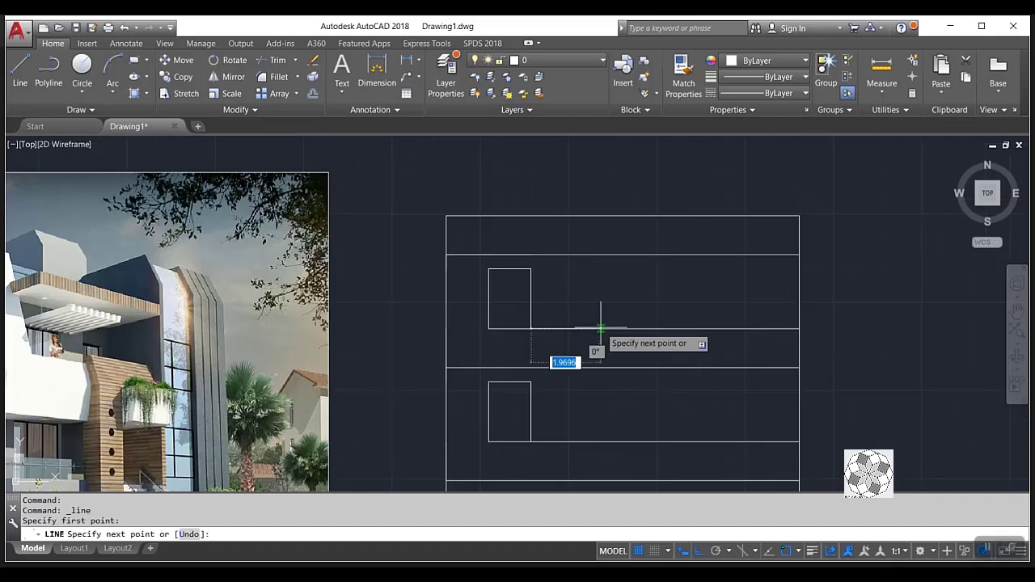
{"action": "type", "text": "1.2"}
{"action": "key", "text": "Return"}
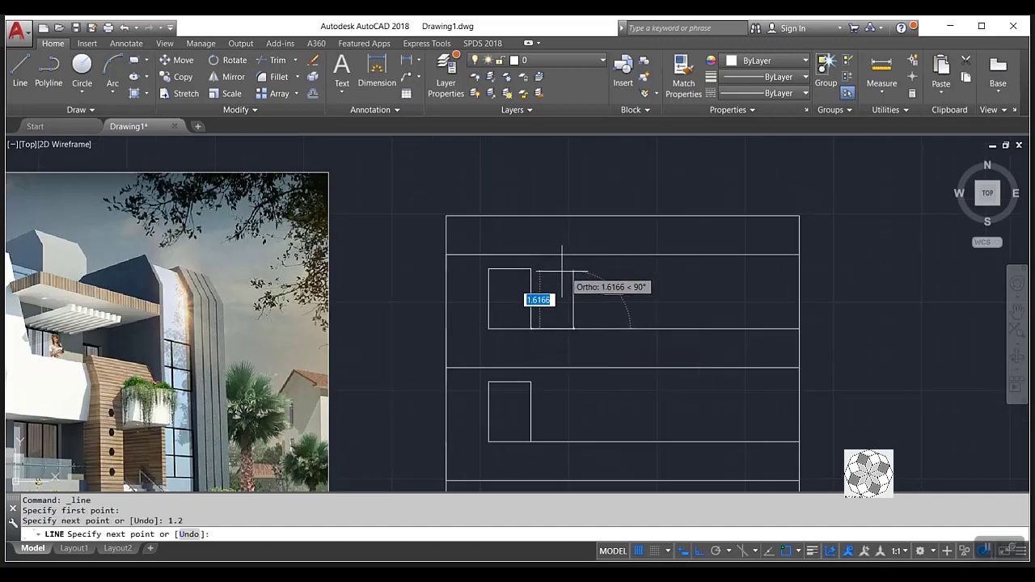
{"action": "left_click", "coordinate": [575, 267]}
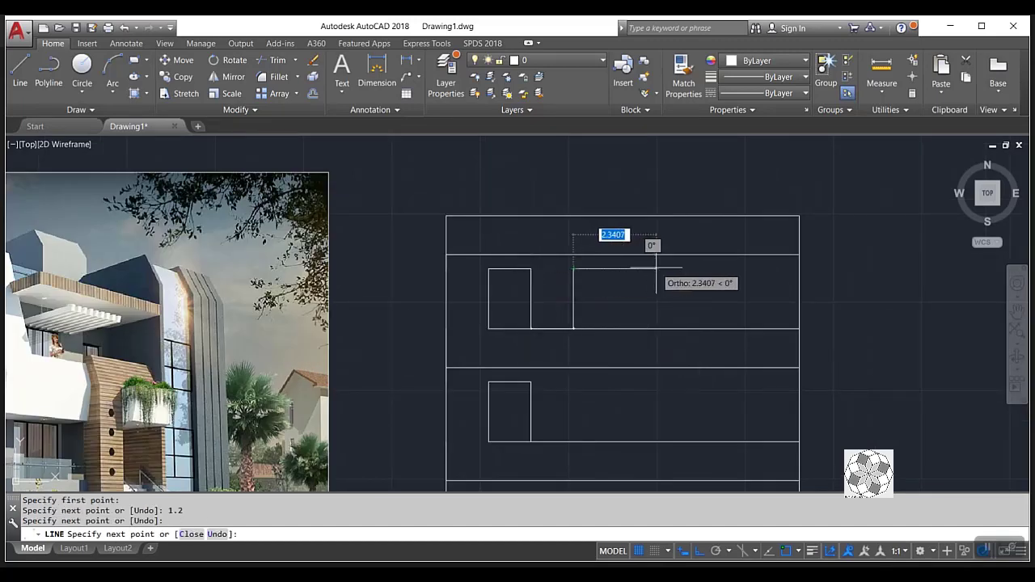
{"action": "key", "text": "Return"}
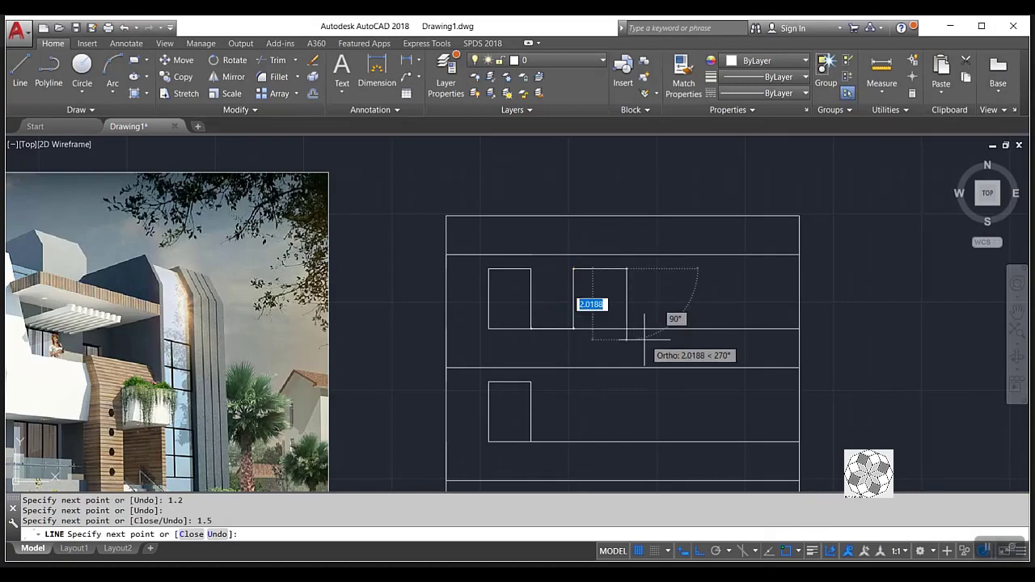
{"action": "type", "text": "1.5"}
{"action": "key", "text": "Return"}
{"action": "key", "text": "Return"}
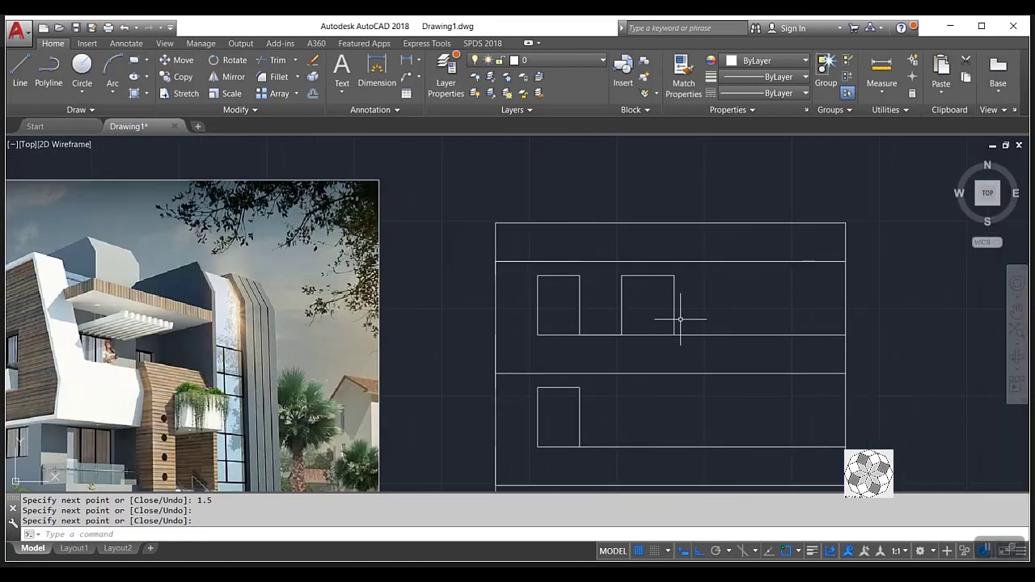
Select the new window's right vertical side, then clear the selection.
{"action": "left_click", "coordinate": [679, 307]}
{"action": "left_click", "coordinate": [653, 317]}
{"action": "key", "text": "Escape"}
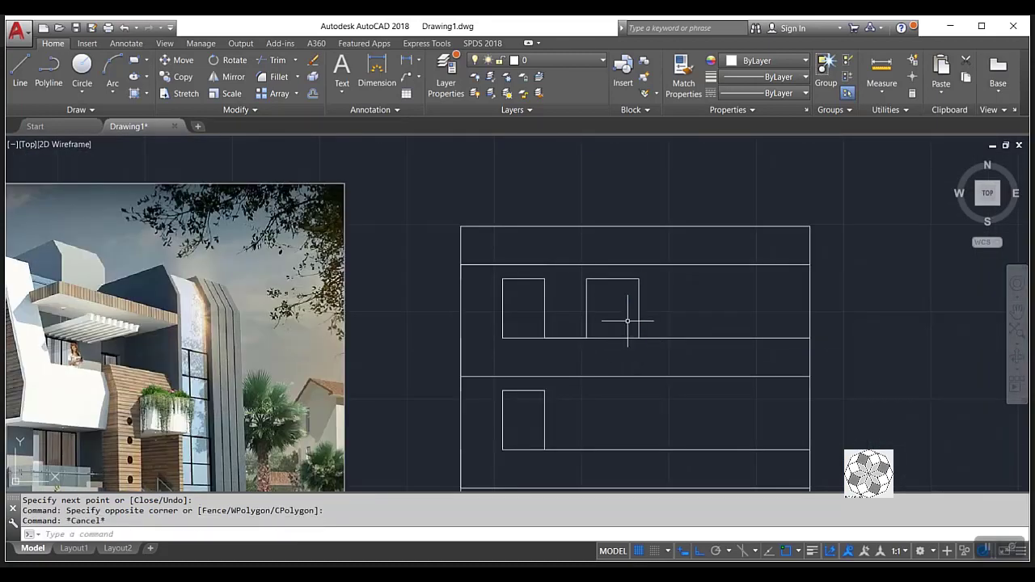
Move the upper-right window's right vertical line 0.2 to the right.
{"action": "left_click", "coordinate": [726, 283]}
{"action": "left_click", "coordinate": [615, 320]}
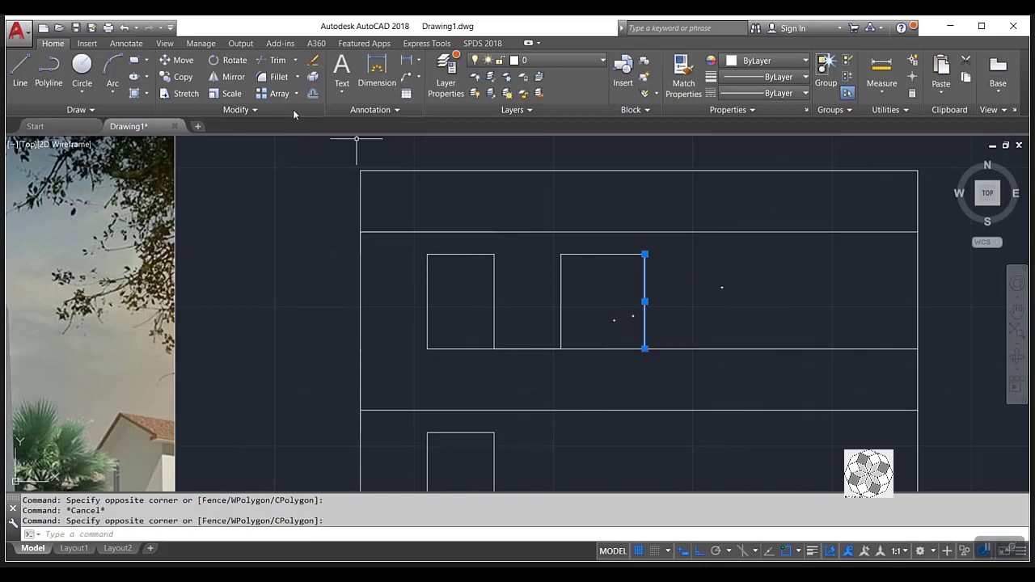
{"action": "left_click", "coordinate": [173, 61]}
{"action": "left_click", "coordinate": [611, 305]}
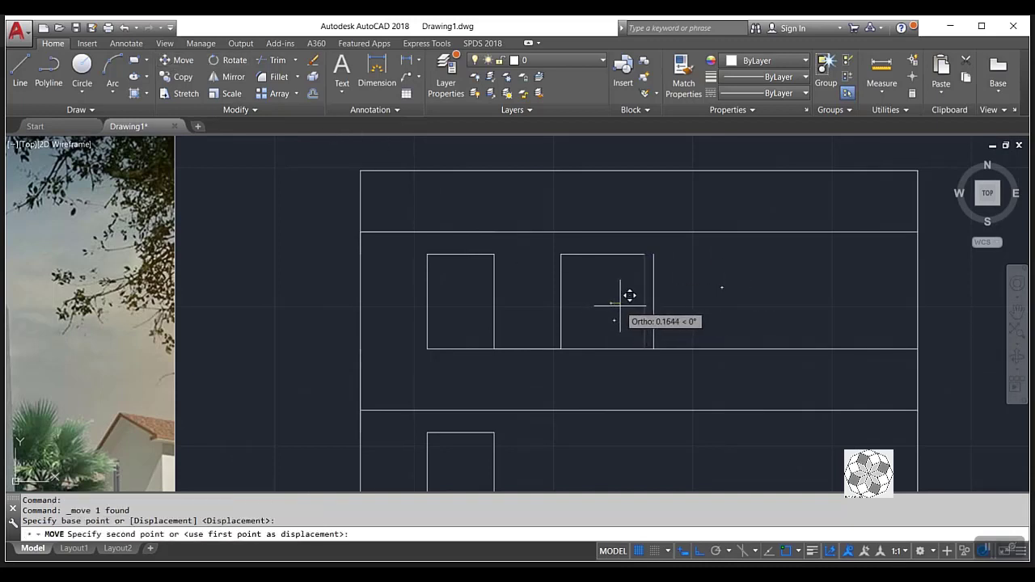
{"action": "type", "text": ".2"}
{"action": "key", "text": "Return"}
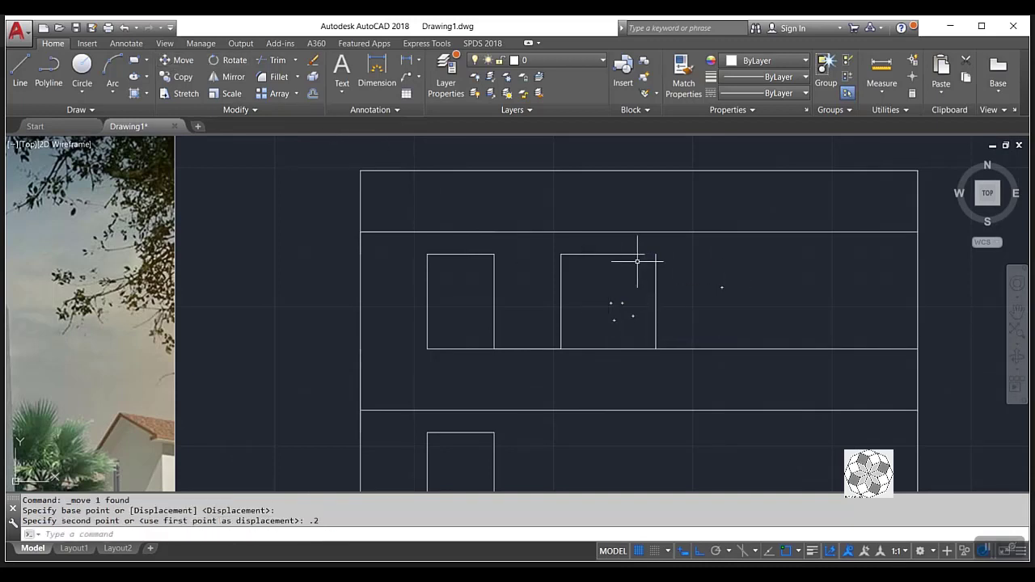
Draw a short line extending the widened window's top edge.
{"action": "type", "text": "l"}
{"action": "key", "text": "Return"}
{"action": "left_click", "coordinate": [639, 255]}
{"action": "left_click", "coordinate": [654, 254]}
{"action": "key", "text": "Return"}
{"action": "scroll", "coordinate": [577, 307], "scroll_direction": "down", "scroll_amount": 2}
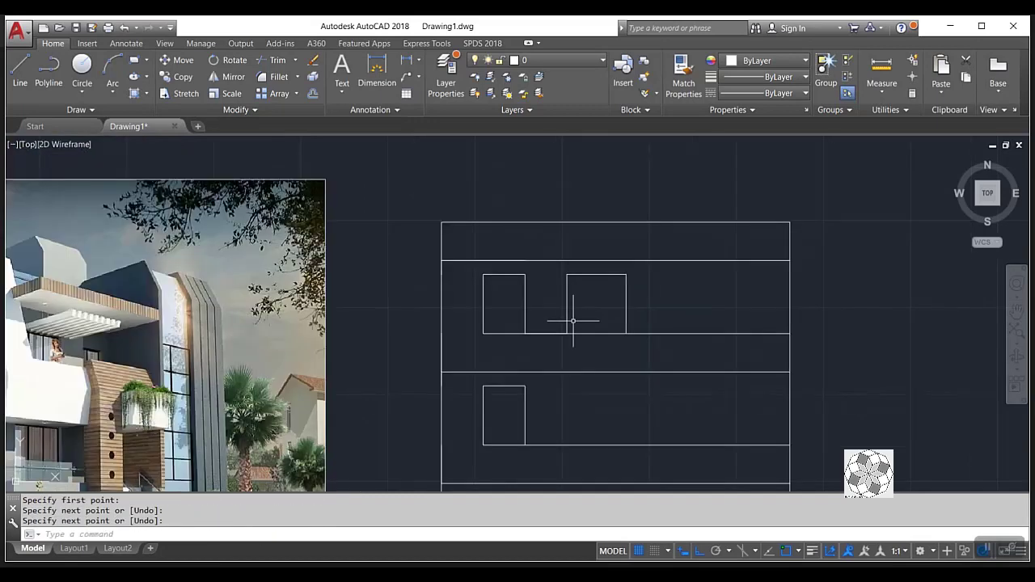
{"action": "middle_click_drag", "start_coordinate": [616, 359], "coordinate": [566, 356]}
Trim the excess segments around the widened window and erase the stray leftover segment.
{"action": "type", "text": "tr"}
{"action": "key", "text": "Return"}
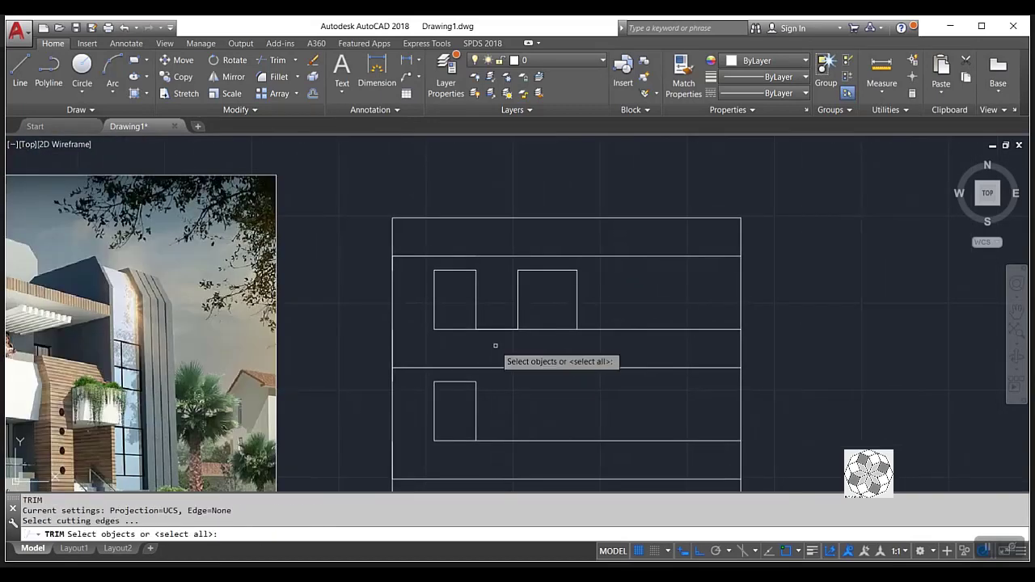
{"action": "key", "text": "Return"}
{"action": "left_click_drag", "start_coordinate": [505, 324], "coordinate": [498, 354]}
{"action": "left_click_drag", "start_coordinate": [620, 313], "coordinate": [614, 346]}
{"action": "key", "text": "Escape"}
{"action": "left_click", "coordinate": [474, 319]}
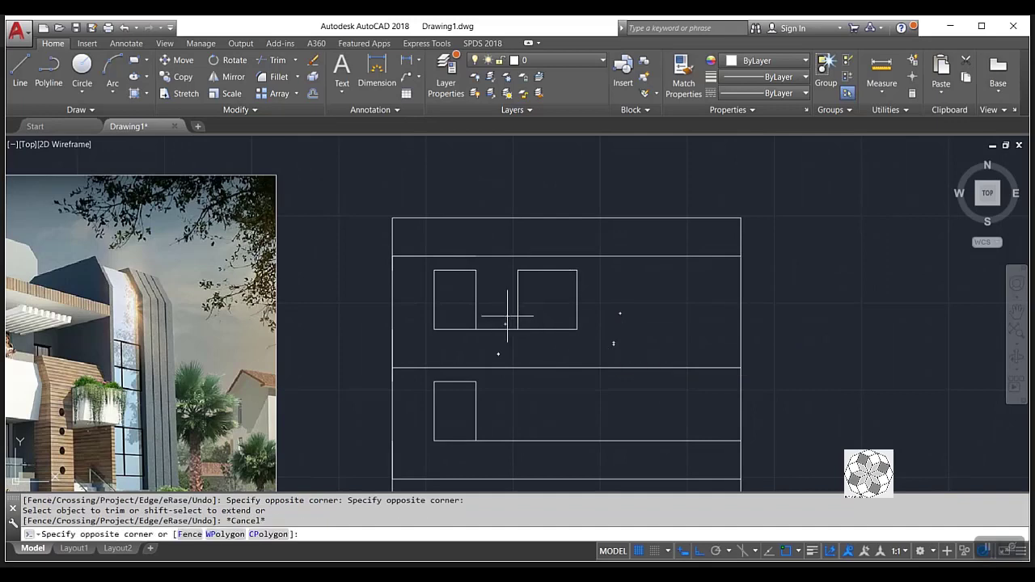
{"action": "left_click", "coordinate": [520, 335]}
{"action": "key", "text": "Delete"}
Copy the upper-right window rectangle straight down onto the lower floor.
{"action": "left_click", "coordinate": [499, 347]}
{"action": "left_click", "coordinate": [603, 272]}
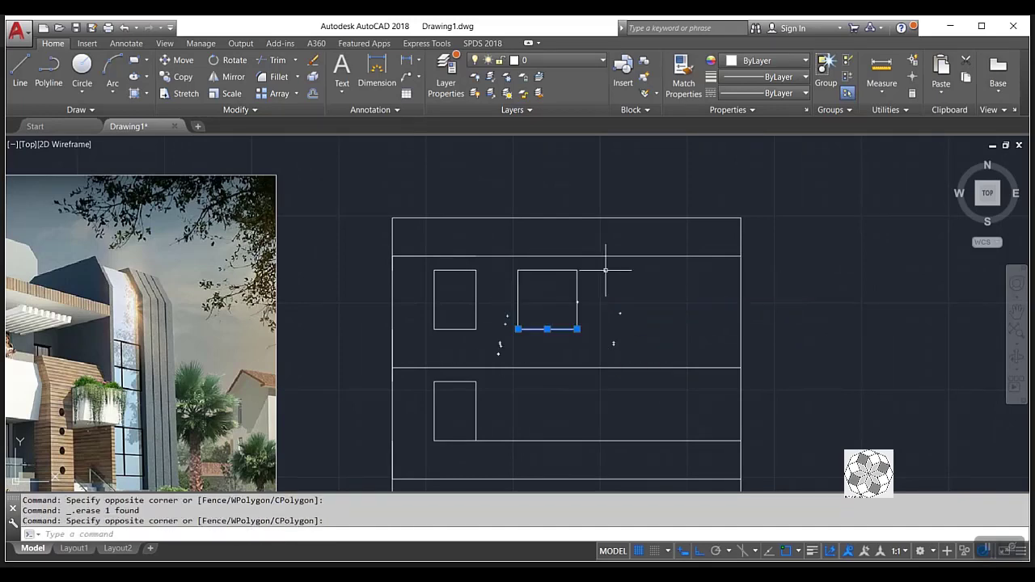
{"action": "left_click_drag", "start_coordinate": [507, 341], "coordinate": [612, 244]}
{"action": "left_click", "coordinate": [178, 77]}
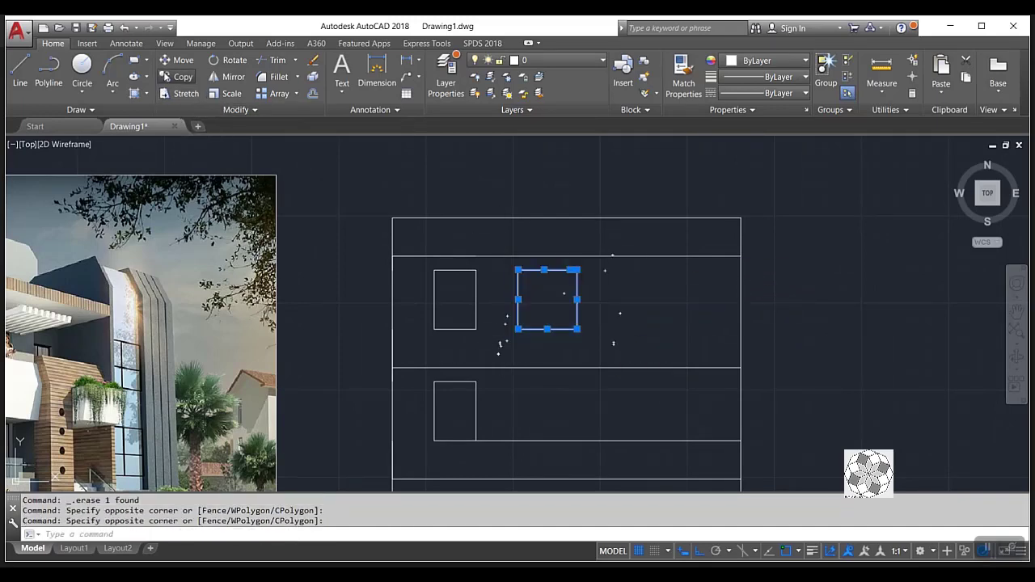
{"action": "left_click", "coordinate": [485, 275]}
{"action": "left_click", "coordinate": [484, 379]}
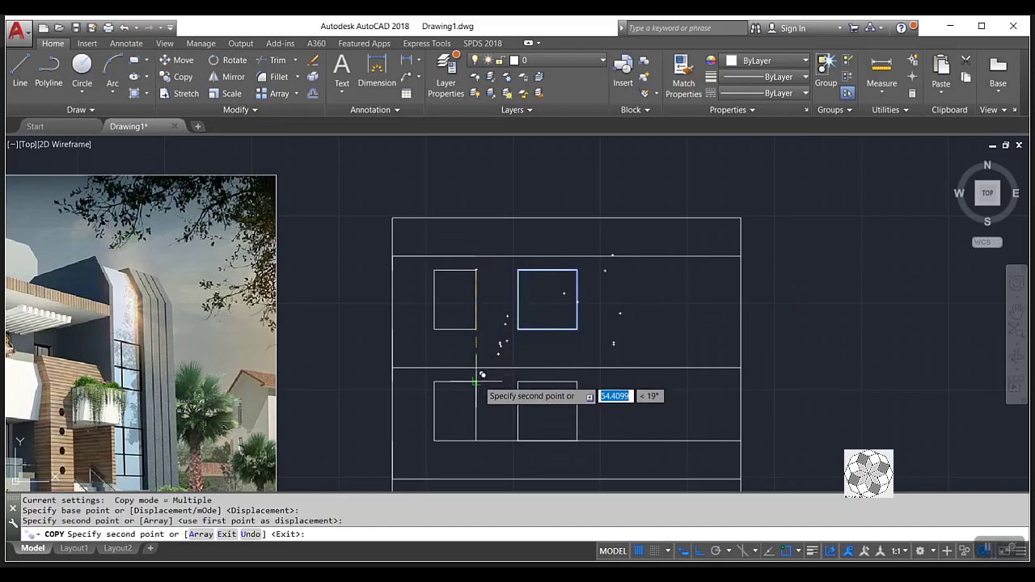
{"action": "key", "text": "Escape"}
Trim the four excess line pieces around the copied lower-floor window.
{"action": "type", "text": "tr"}
{"action": "key", "text": "Return"}
{"action": "key", "text": "Return"}
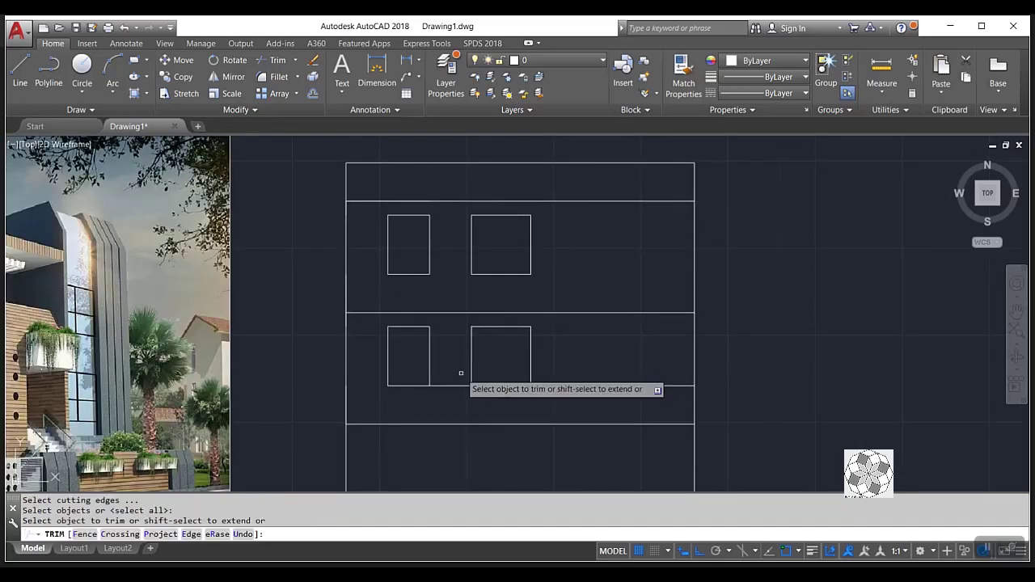
{"action": "left_click", "coordinate": [462, 370]}
{"action": "left_click", "coordinate": [455, 393]}
{"action": "left_click", "coordinate": [617, 356]}
{"action": "left_click", "coordinate": [601, 413]}
{"action": "key", "text": "Escape"}
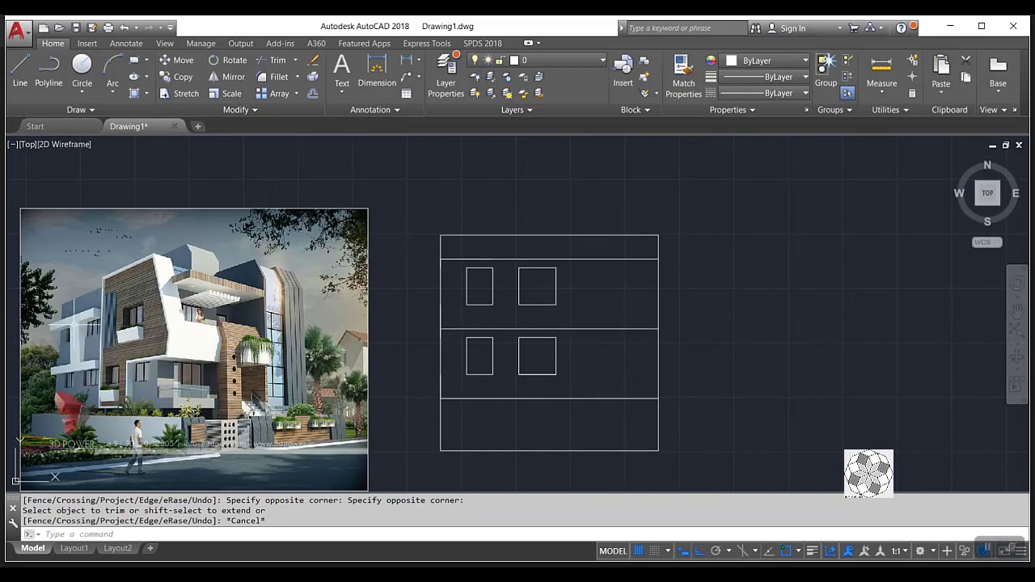
Draw the ledge outline 0.6 up from the right window's top corner, across and down to the left window.
{"action": "left_click", "coordinate": [24, 71]}
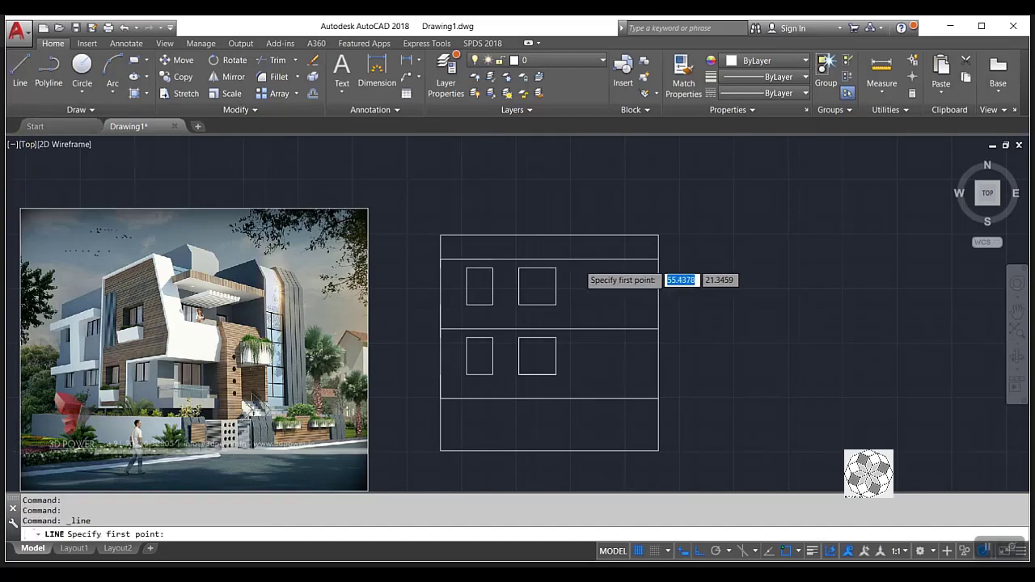
{"action": "scroll", "coordinate": [579, 265], "scroll_direction": "up", "scroll_amount": 2}
{"action": "left_click", "coordinate": [550, 256]}
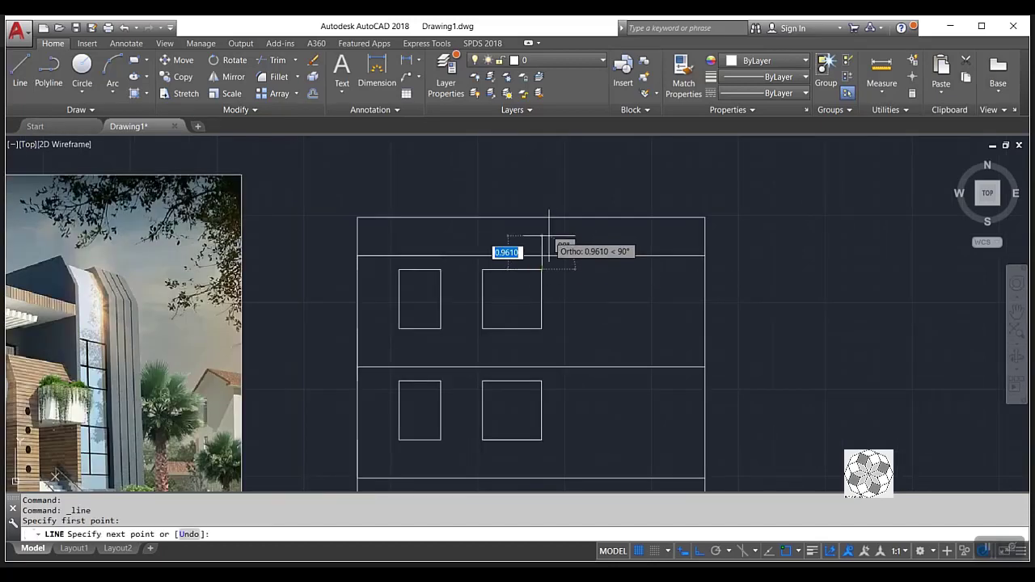
{"action": "scroll", "coordinate": [550, 238], "scroll_direction": "up", "scroll_amount": 3}
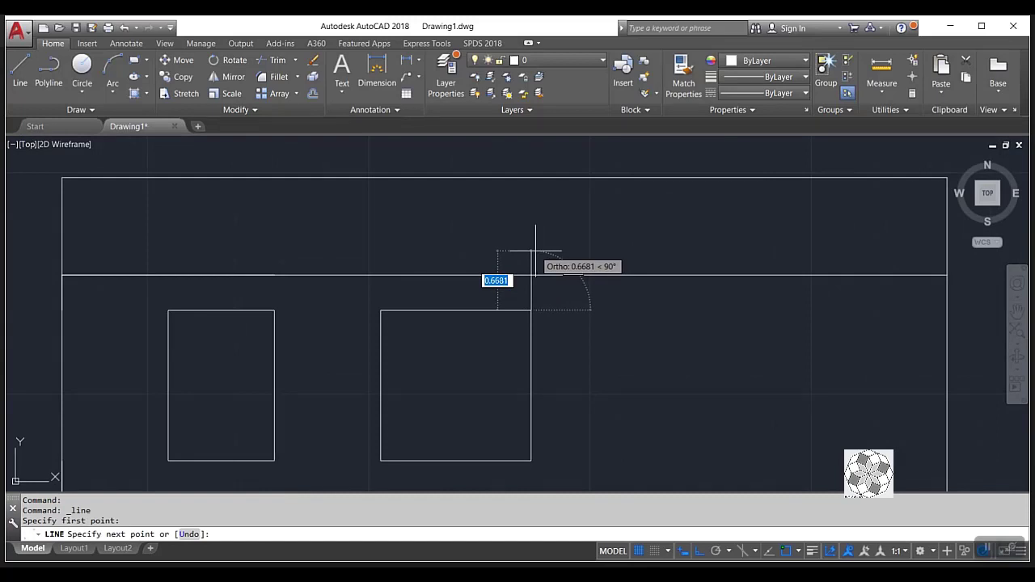
{"action": "type", "text": ".6"}
{"action": "key", "text": "Return"}
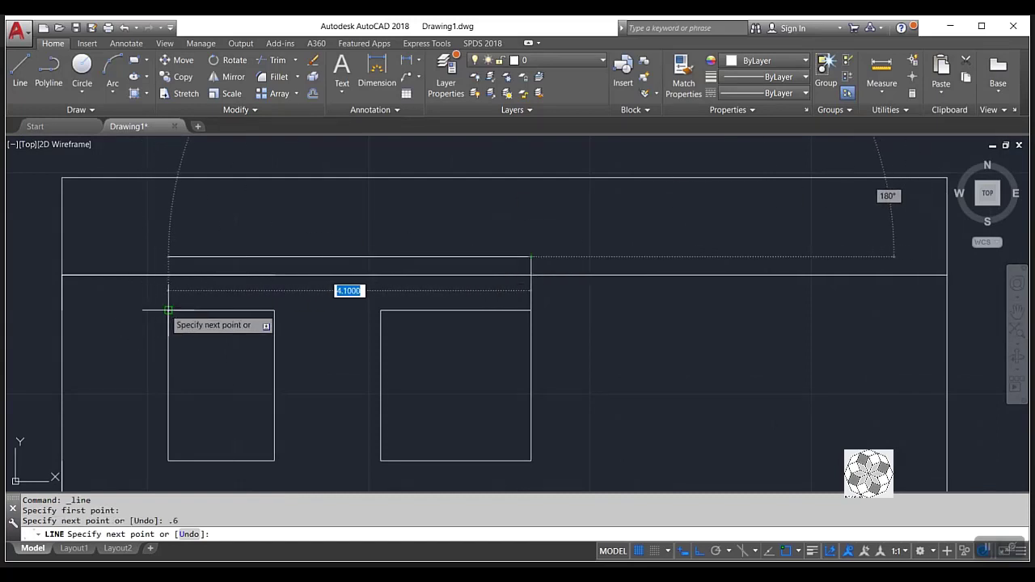
{"action": "left_click", "coordinate": [167, 256]}
{"action": "left_click", "coordinate": [168, 310]}
{"action": "key", "text": "Escape"}
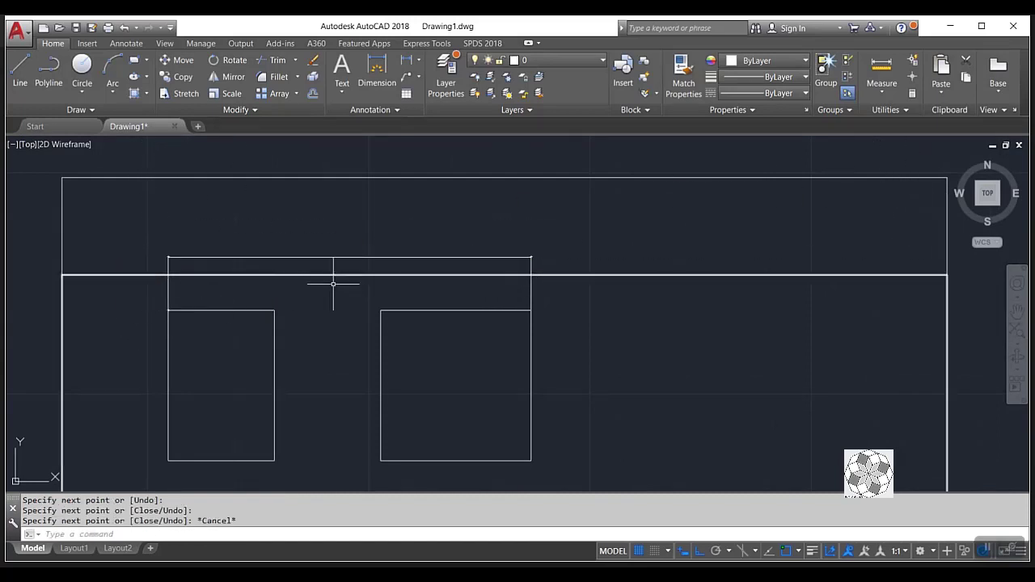
Trim the floor line inside the ledge and delete the leftover segment.
{"action": "type", "text": "tr"}
{"action": "key", "text": "Return"}
{"action": "key", "text": "Return"}
{"action": "left_click_drag", "start_coordinate": [381, 270], "coordinate": [202, 293]}
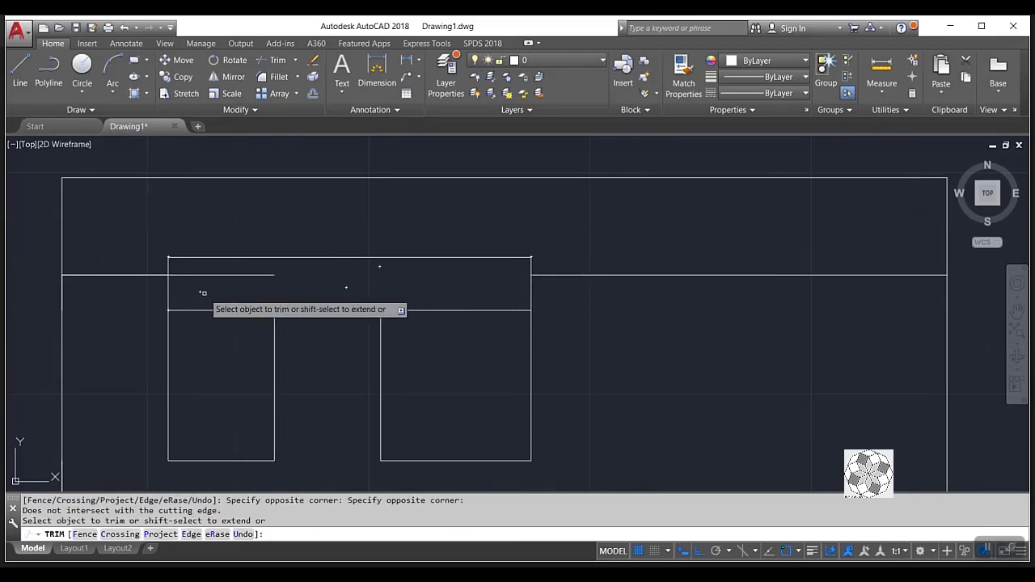
{"action": "key", "text": "Escape"}
{"action": "left_click_drag", "start_coordinate": [267, 267], "coordinate": [202, 288]}
{"action": "key", "text": "Delete"}
{"action": "scroll", "coordinate": [397, 296], "scroll_direction": "down", "scroll_amount": 3}
{"action": "scroll", "coordinate": [379, 341], "scroll_direction": "down", "scroll_amount": 3}
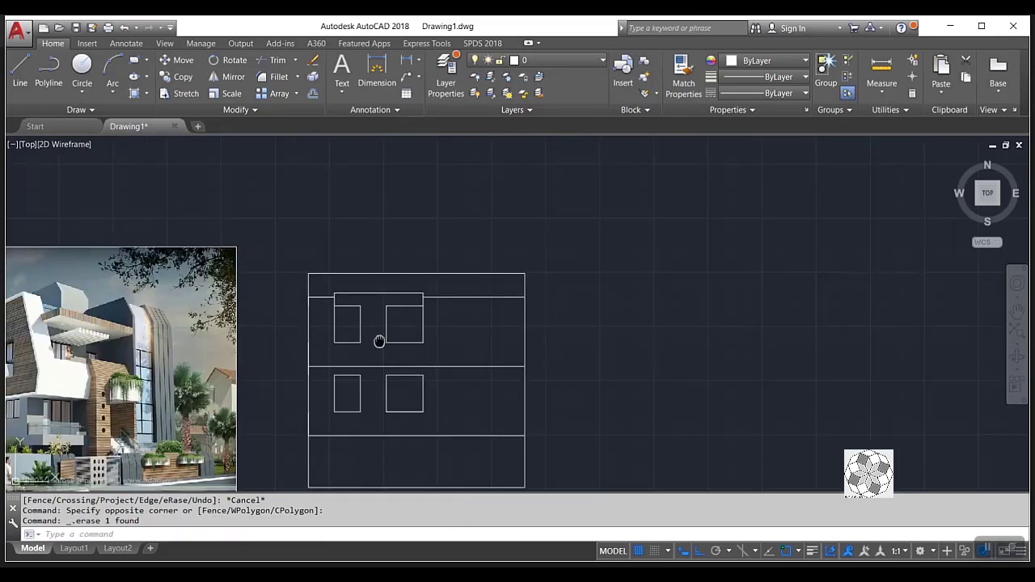
{"action": "middle_click_drag", "start_coordinate": [379, 340], "coordinate": [440, 306]}
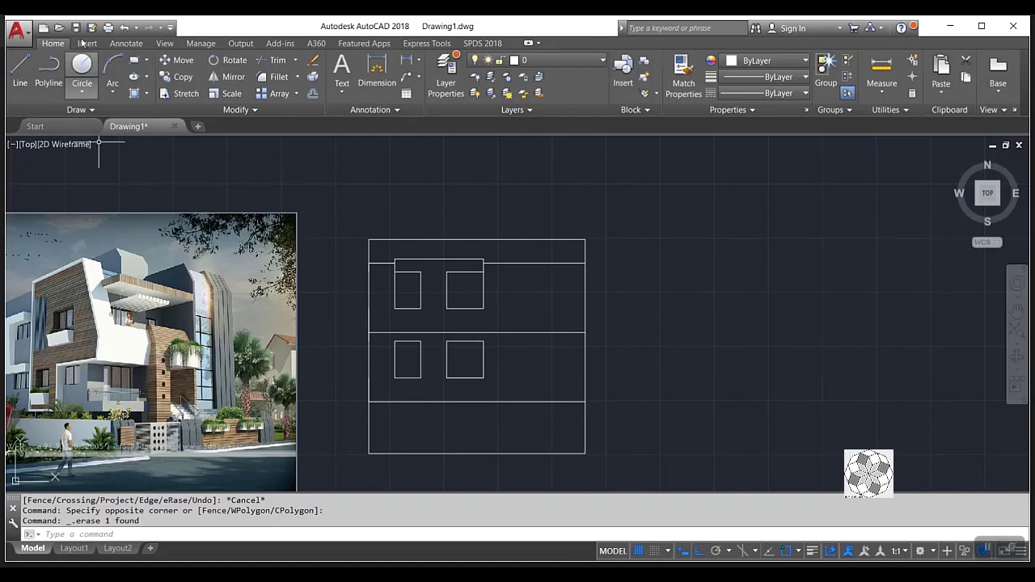
{"action": "left_click", "coordinate": [20, 69]}
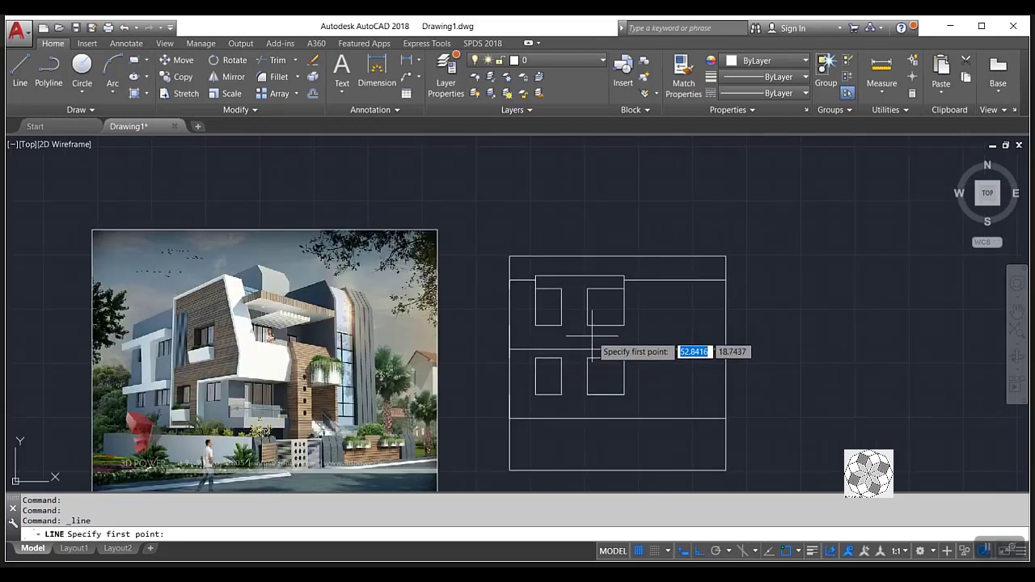
Draw the lower ledge 0.6 up from the lower right window corner and across the lower windows.
{"action": "scroll", "coordinate": [588, 325], "scroll_direction": "up", "scroll_amount": 2}
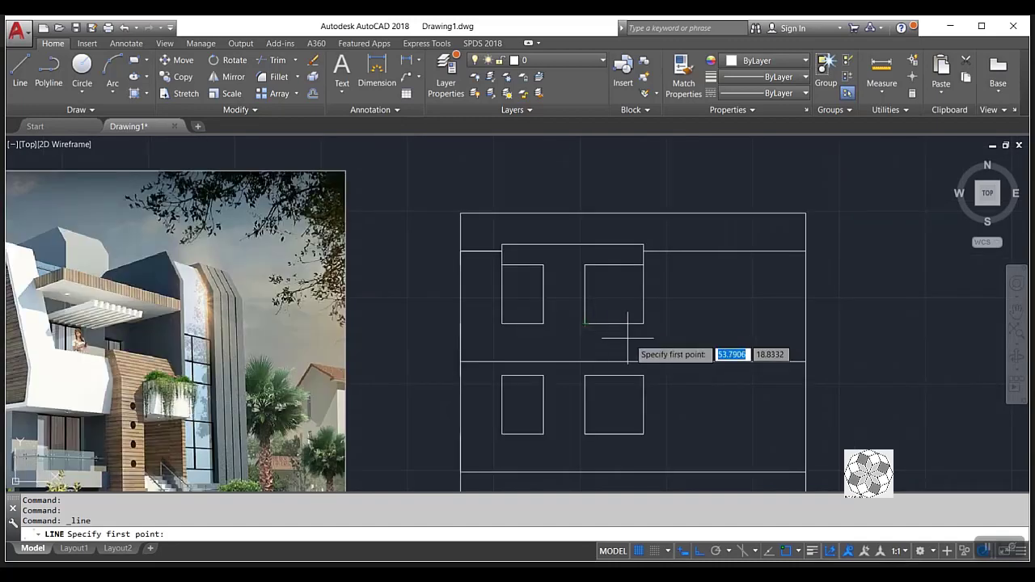
{"action": "scroll", "coordinate": [644, 323], "scroll_direction": "down", "scroll_amount": 2}
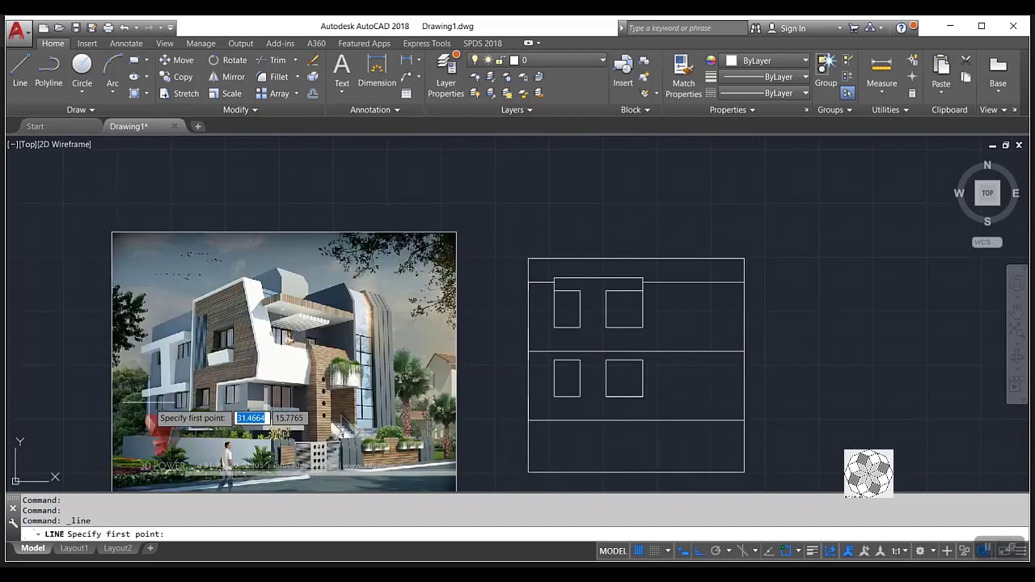
{"action": "scroll", "coordinate": [607, 354], "scroll_direction": "up", "scroll_amount": 4}
{"action": "left_click", "coordinate": [696, 346]}
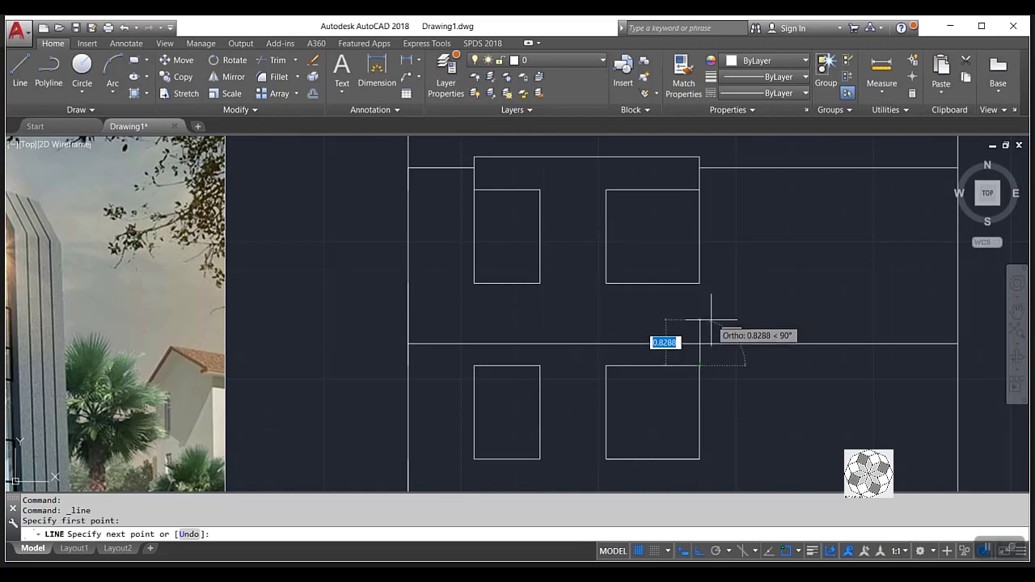
{"action": "type", "text": ".6"}
{"action": "key", "text": "Return"}
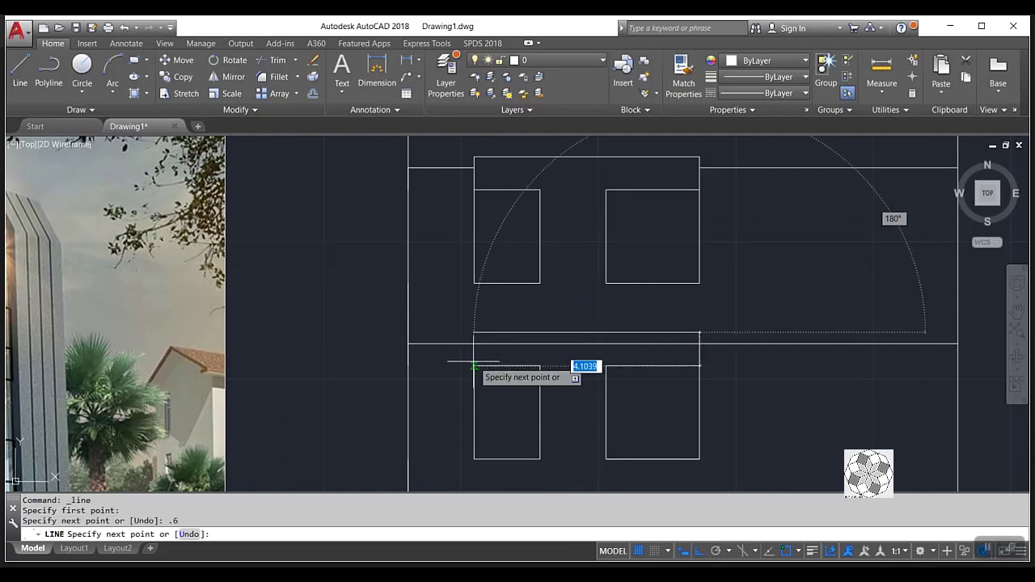
{"action": "left_click", "coordinate": [474, 333]}
{"action": "key", "text": "Escape"}
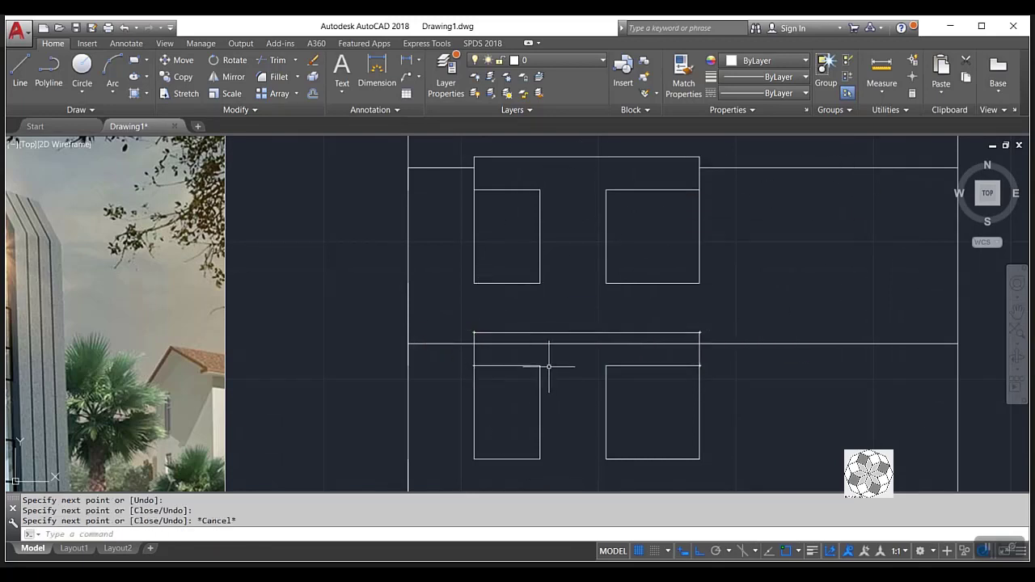
{"action": "key", "text": "Return"}
{"action": "left_click", "coordinate": [540, 365]}
{"action": "key", "text": "Escape"}
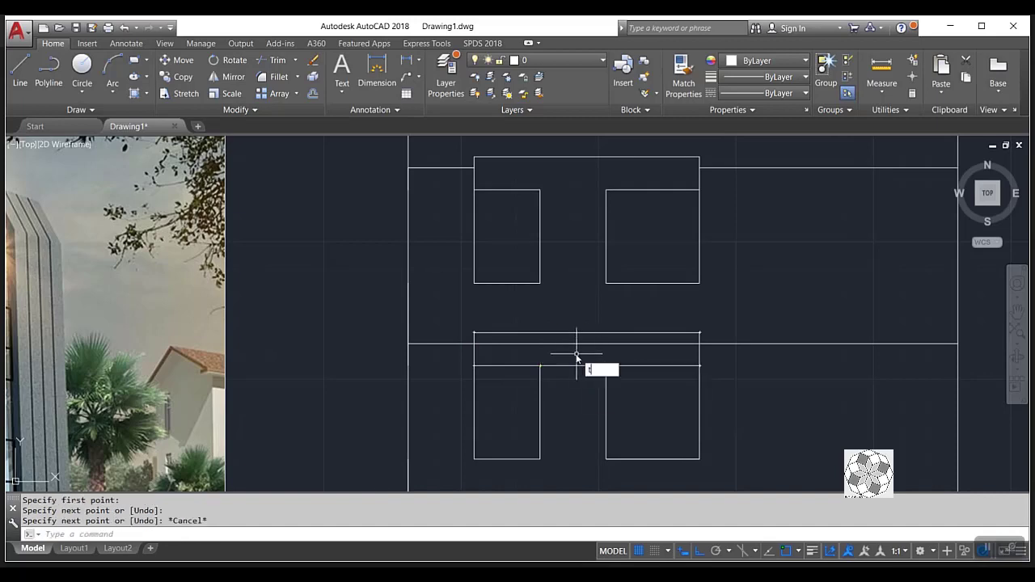
Trim the floor line inside the lower ledge.
{"action": "type", "text": "r"}
{"action": "key", "text": "Return"}
{"action": "key", "text": "Return"}
{"action": "middle_click_drag", "start_coordinate": [574, 351], "coordinate": [520, 400]}
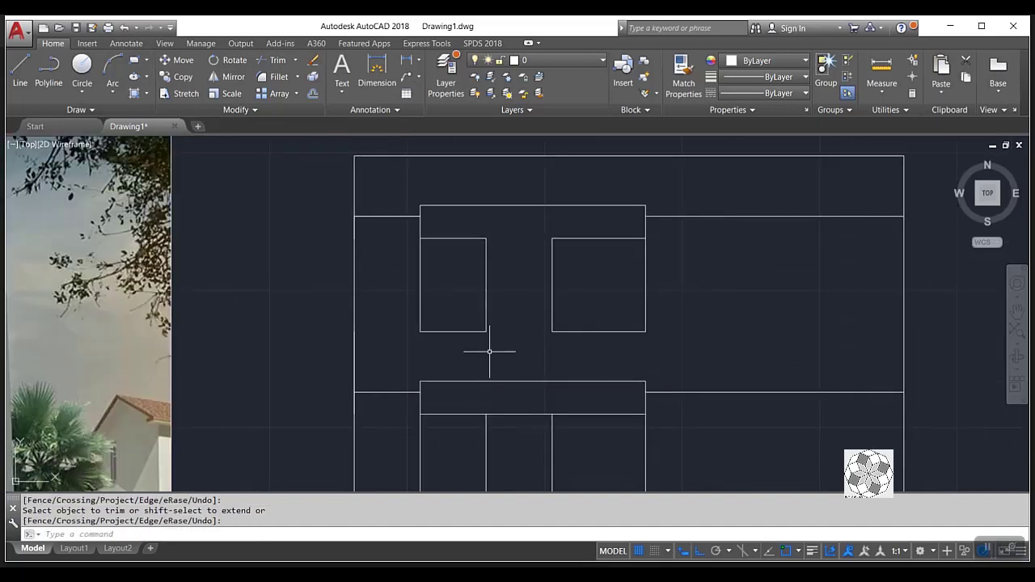
{"action": "scroll", "coordinate": [489, 352], "scroll_direction": "down", "scroll_amount": 2}
{"action": "scroll", "coordinate": [496, 359], "scroll_direction": "down", "scroll_amount": 2}
{"action": "key", "text": "Return"}
Draw two vertical lines joining the lower ledge down to the floor band.
{"action": "type", "text": "L"}
{"action": "key", "text": "Return"}
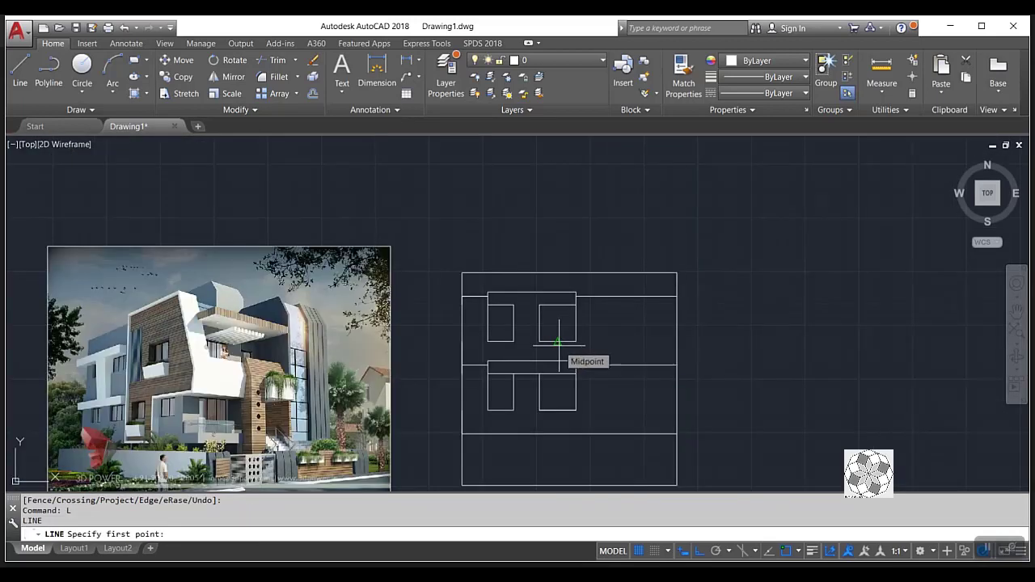
{"action": "scroll", "coordinate": [559, 345], "scroll_direction": "up", "scroll_amount": 3}
{"action": "left_click", "coordinate": [534, 329]}
{"action": "left_click", "coordinate": [534, 378]}
{"action": "key", "text": "Return"}
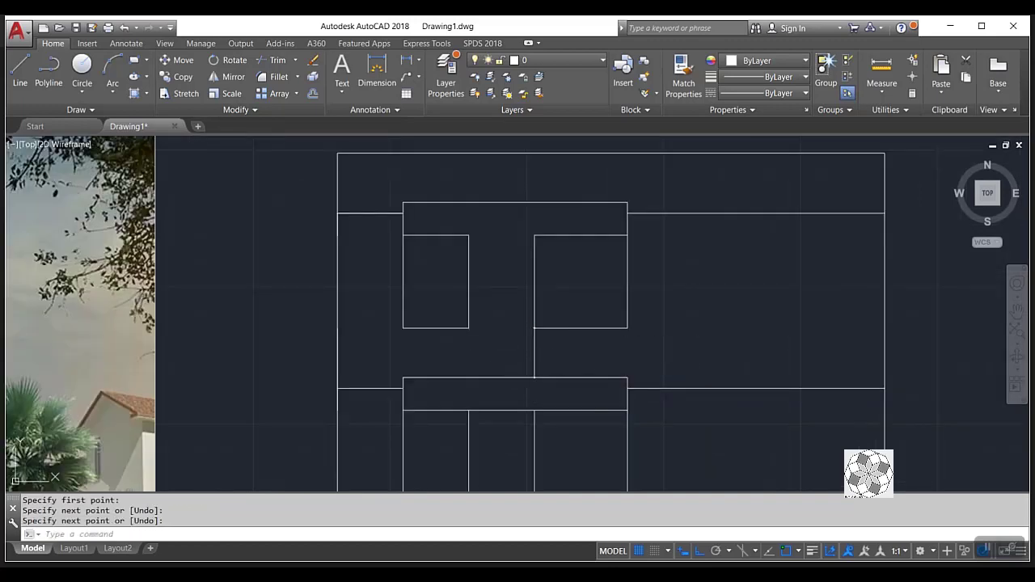
{"action": "key", "text": "Return"}
{"action": "left_click", "coordinate": [468, 328]}
{"action": "left_click", "coordinate": [469, 378]}
Run a final trim on the overlapping lines between the floors.
{"action": "key", "text": "Return"}
{"action": "type", "text": "tr"}
{"action": "key", "text": "Return"}
{"action": "key", "text": "Return"}
{"action": "scroll", "coordinate": [503, 351], "scroll_direction": "down", "scroll_amount": 2}
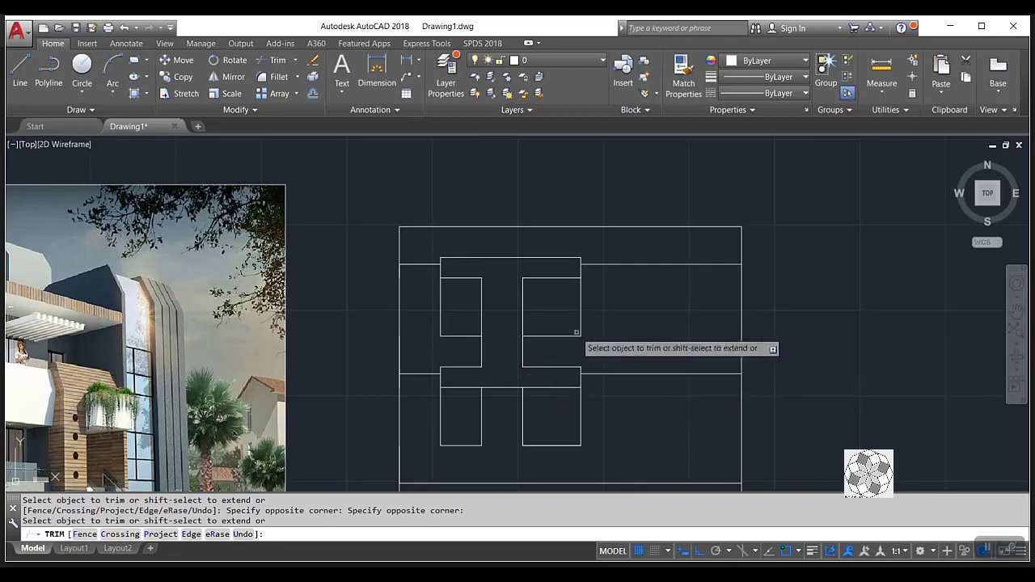
{"action": "key", "text": "Escape"}
Stretch the left windows' right edges 0.4 to the right with a crossing selection.
{"action": "left_click", "coordinate": [164, 94]}
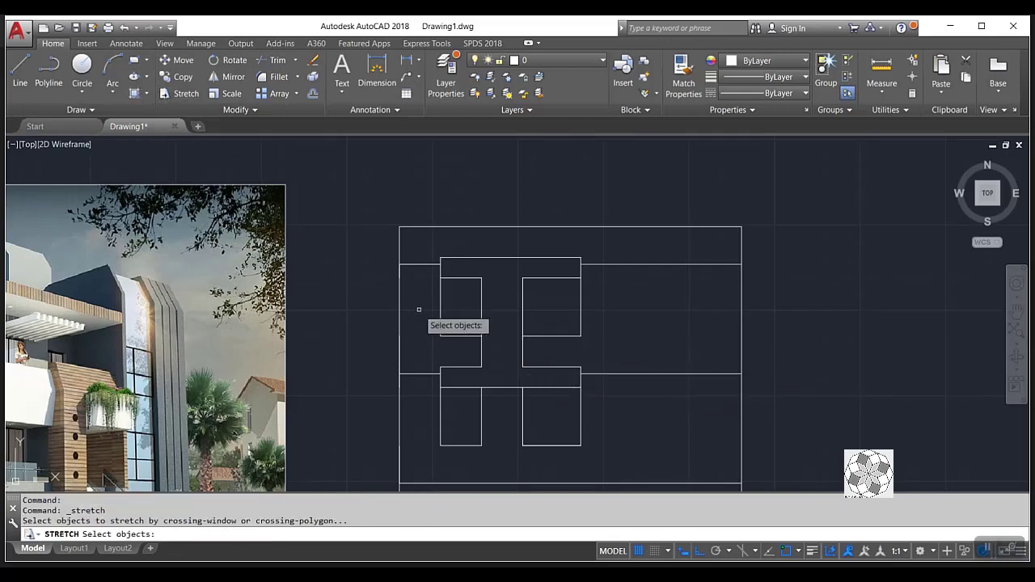
{"action": "left_click", "coordinate": [502, 275]}
{"action": "left_click", "coordinate": [467, 447]}
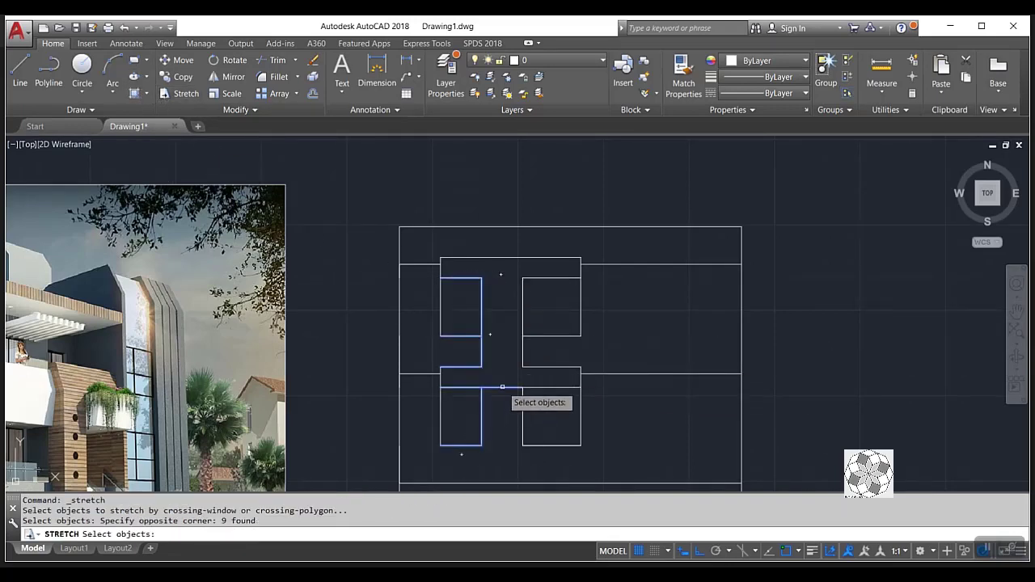
{"action": "key", "text": "Return"}
{"action": "scroll", "coordinate": [498, 382], "scroll_direction": "up", "scroll_amount": 2}
{"action": "left_click", "coordinate": [485, 362]}
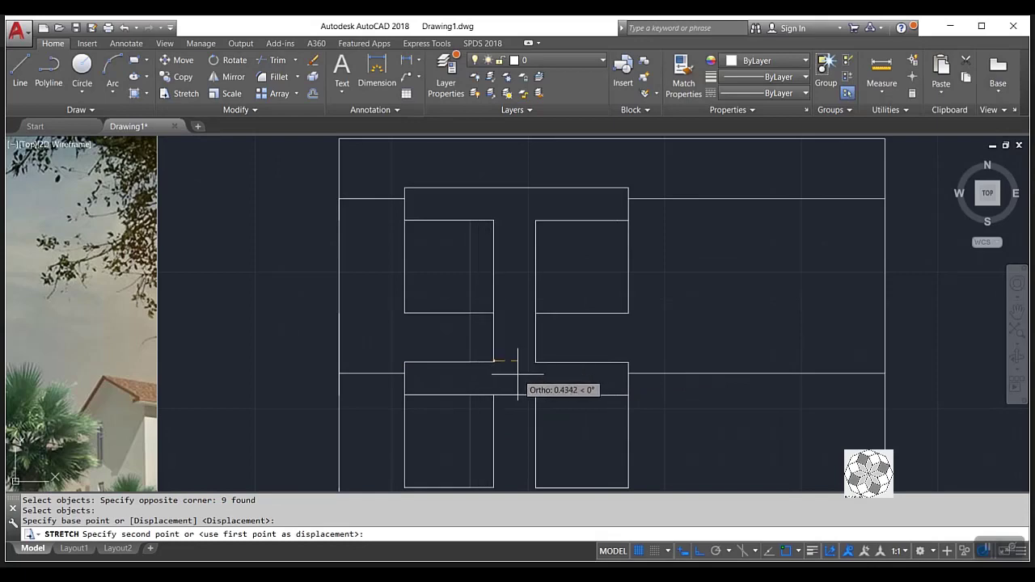
{"action": "type", "text": ".4"}
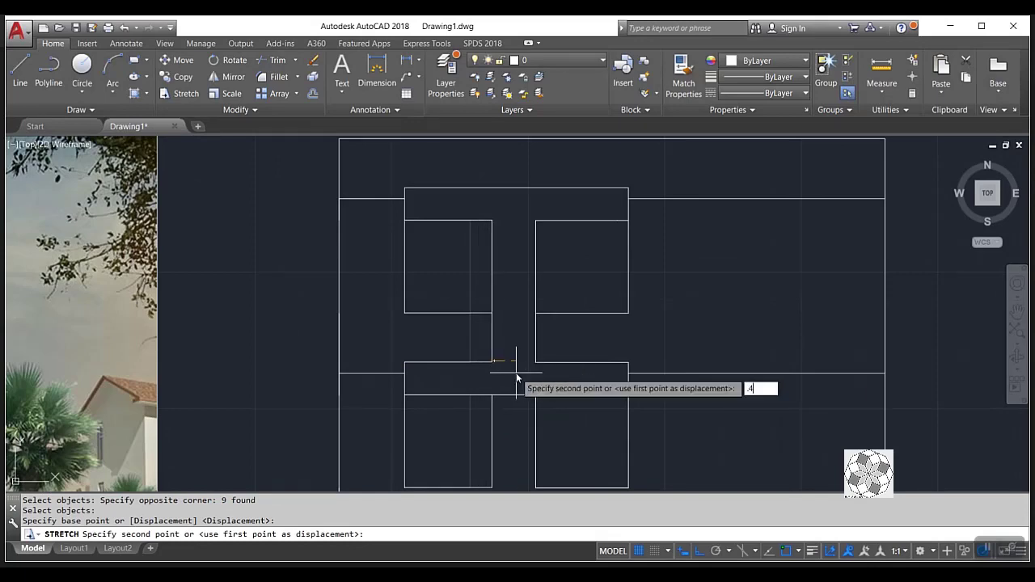
{"action": "key", "text": "Return"}
{"action": "scroll", "coordinate": [536, 358], "scroll_direction": "down", "scroll_amount": 2}
{"action": "middle_click_drag", "start_coordinate": [536, 359], "coordinate": [513, 359]}
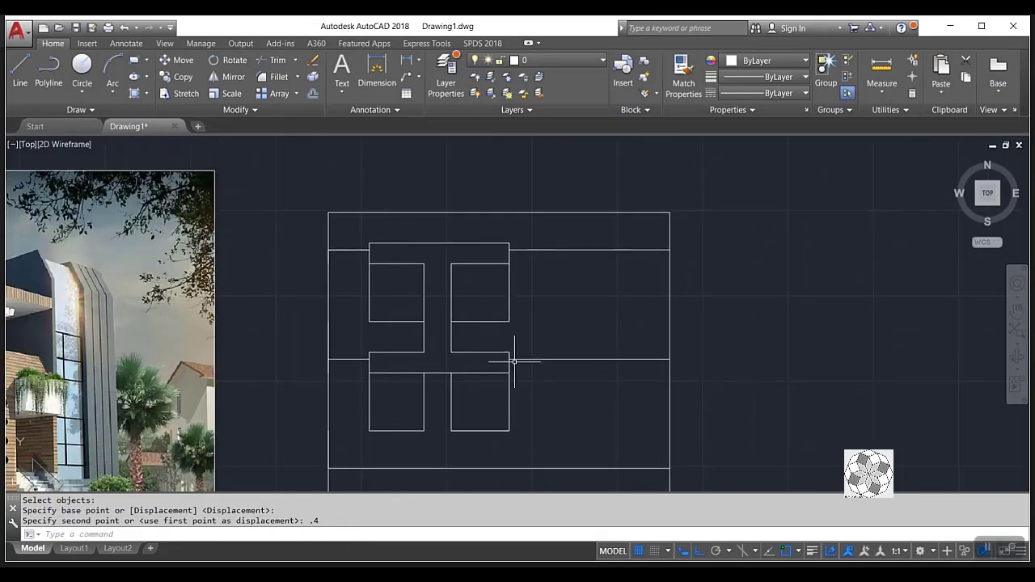
{"action": "scroll", "coordinate": [530, 359], "scroll_direction": "down", "scroll_amount": 2}
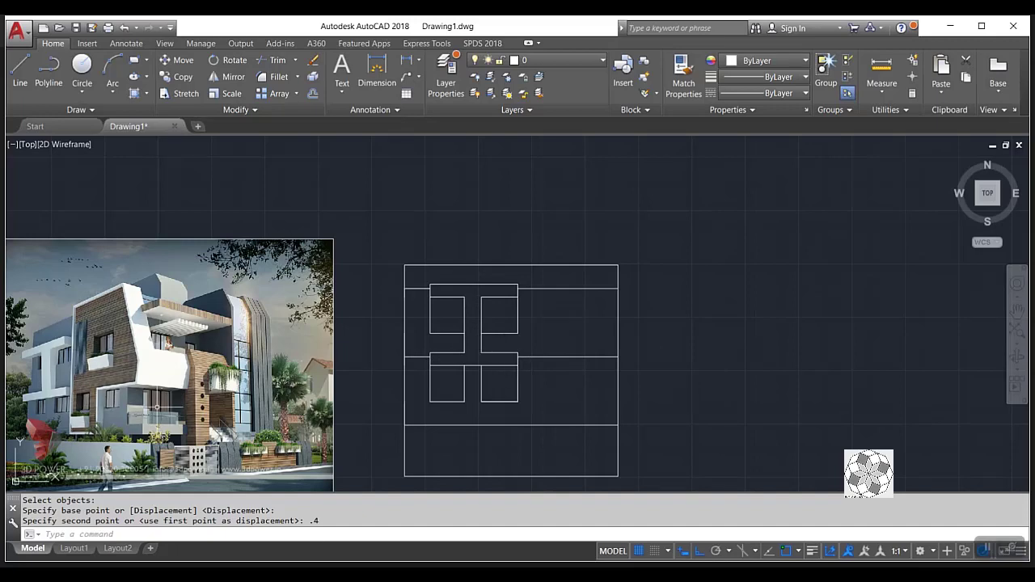
{"action": "left_click", "coordinate": [20, 70]}
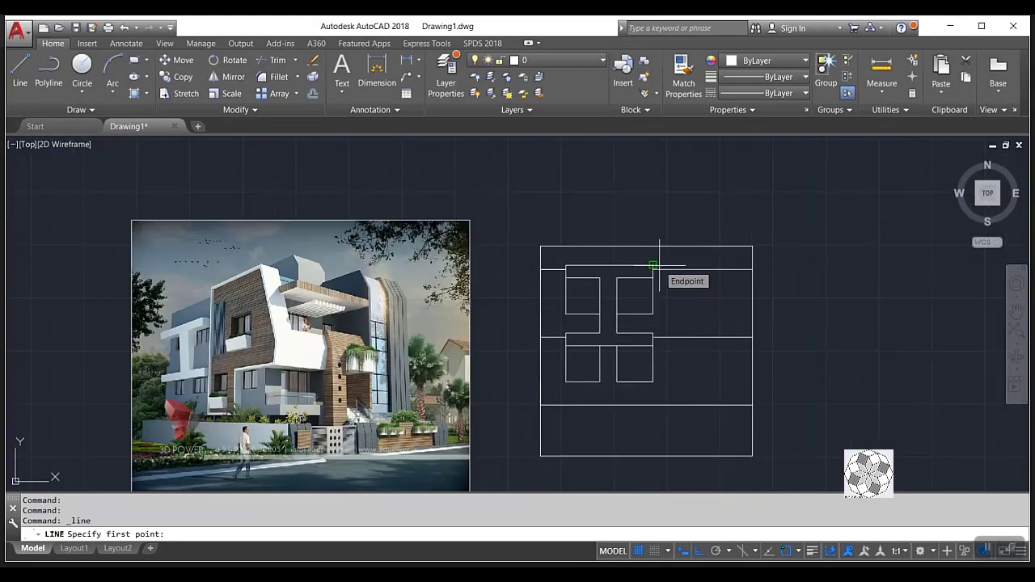
From the upper band endpoint, draw 0.6 right, 0.5 up, then down to the lower ledge.
{"action": "left_click", "coordinate": [654, 265]}
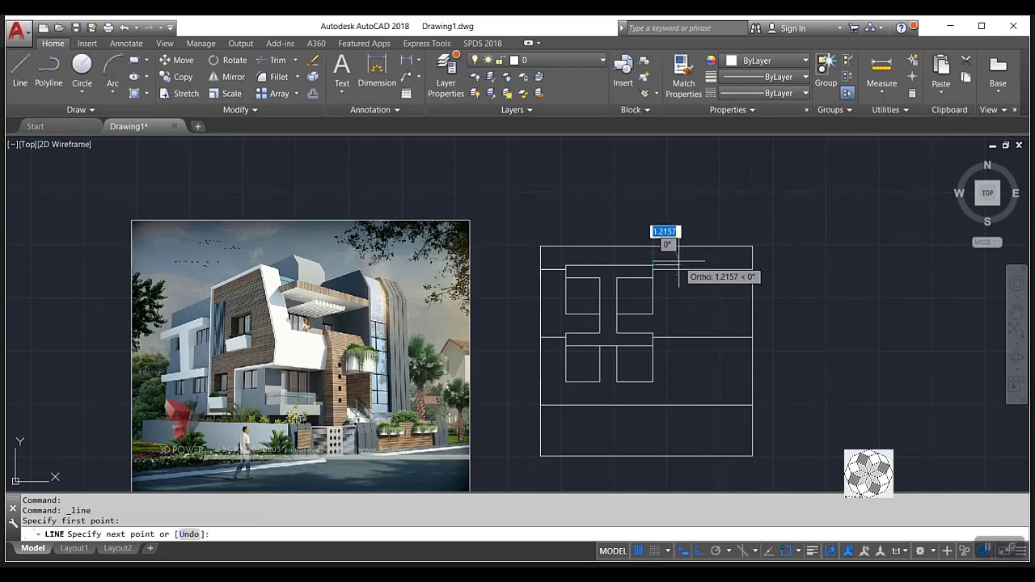
{"action": "type", "text": ".6"}
{"action": "key", "text": "Return"}
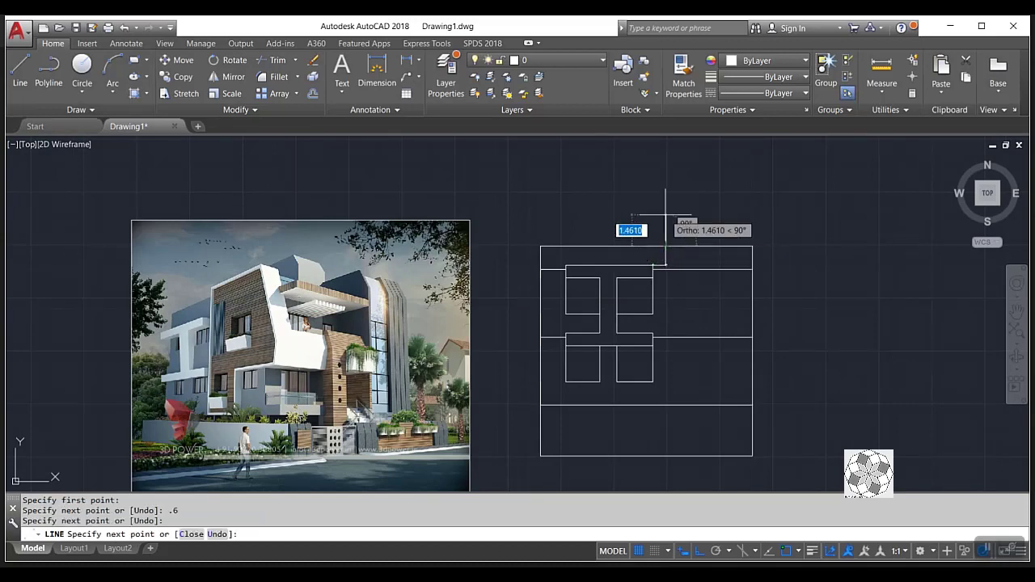
{"action": "key", "text": "BackSpace"}
{"action": "type", "text": ".5"}
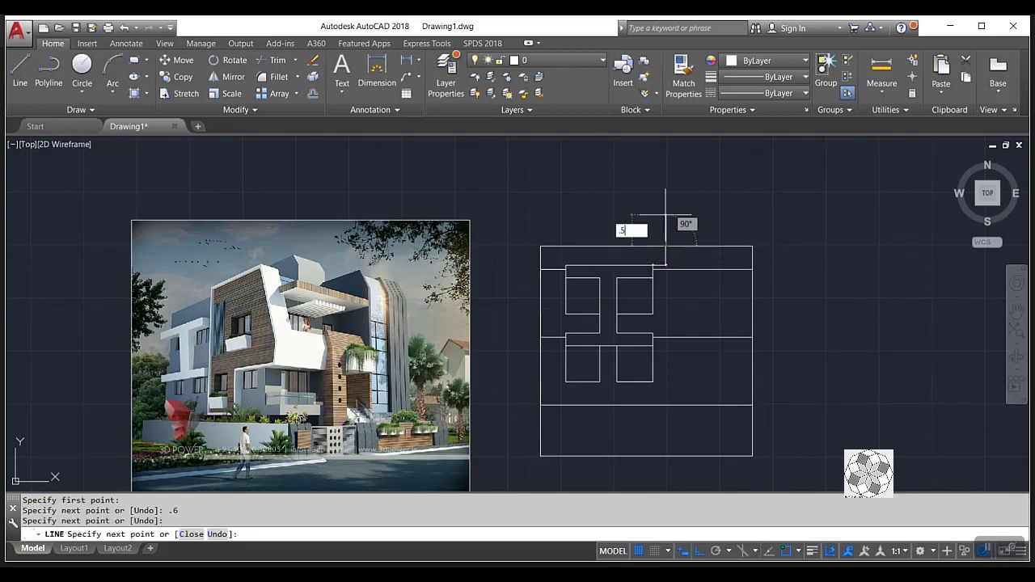
{"action": "key", "text": "Return"}
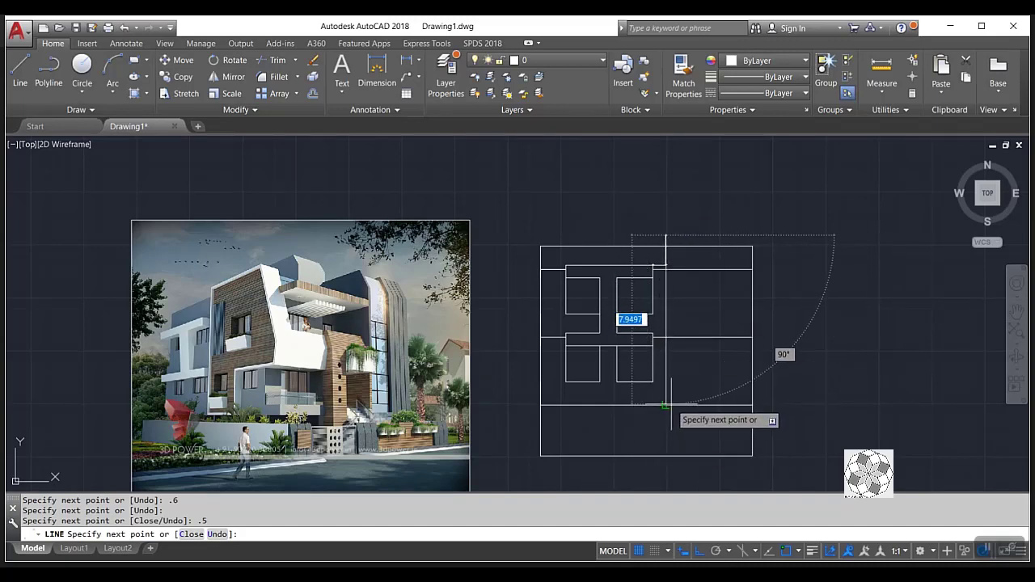
{"action": "left_click", "coordinate": [666, 404]}
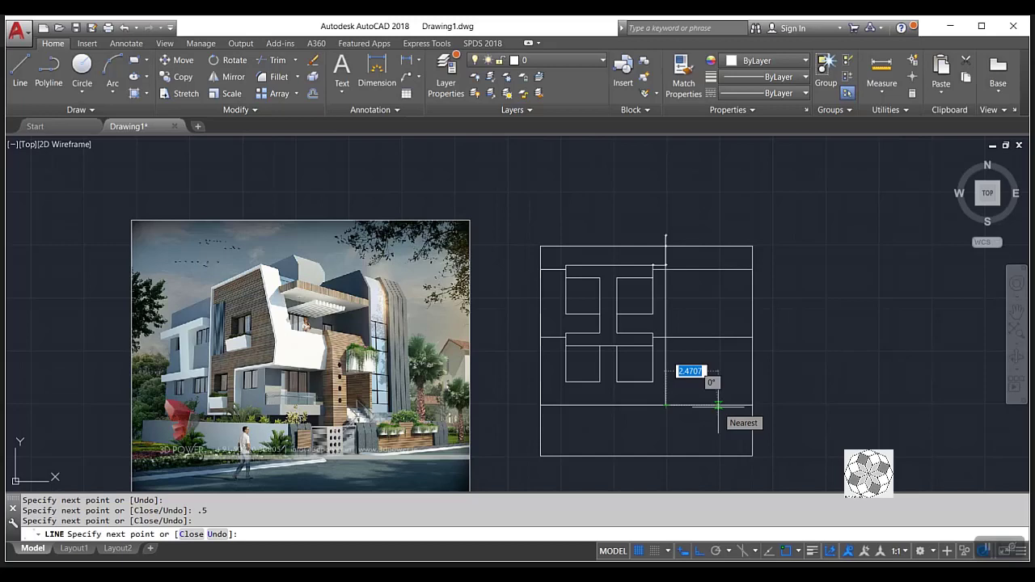
Continue 2 units right, up to the middle band, across to the wall, then angle outward.
{"action": "scroll", "coordinate": [709, 406], "scroll_direction": "up", "scroll_amount": 2}
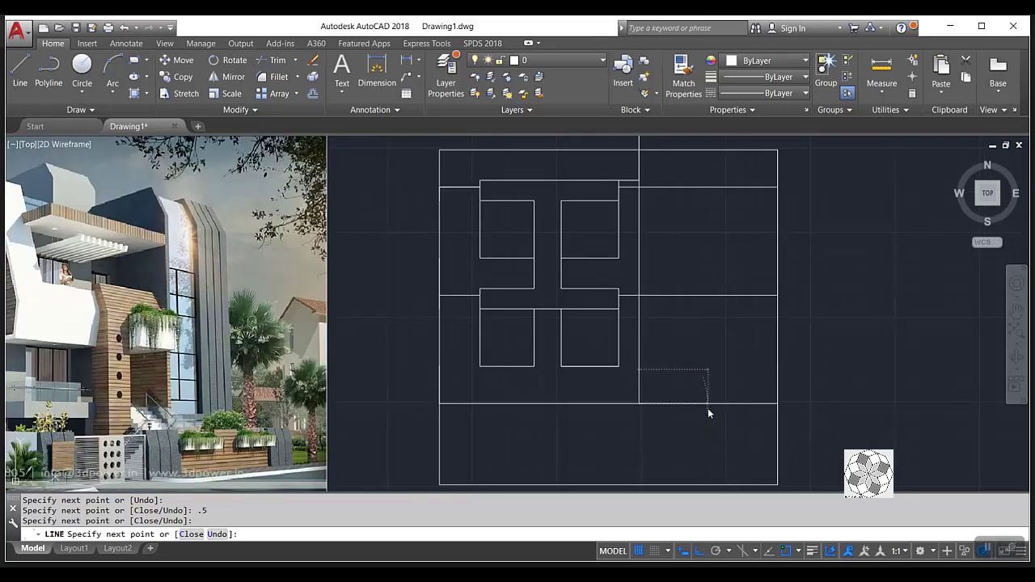
{"action": "type", "text": "2"}
{"action": "key", "text": "Return"}
{"action": "scroll", "coordinate": [708, 316], "scroll_direction": "down", "scroll_amount": 2}
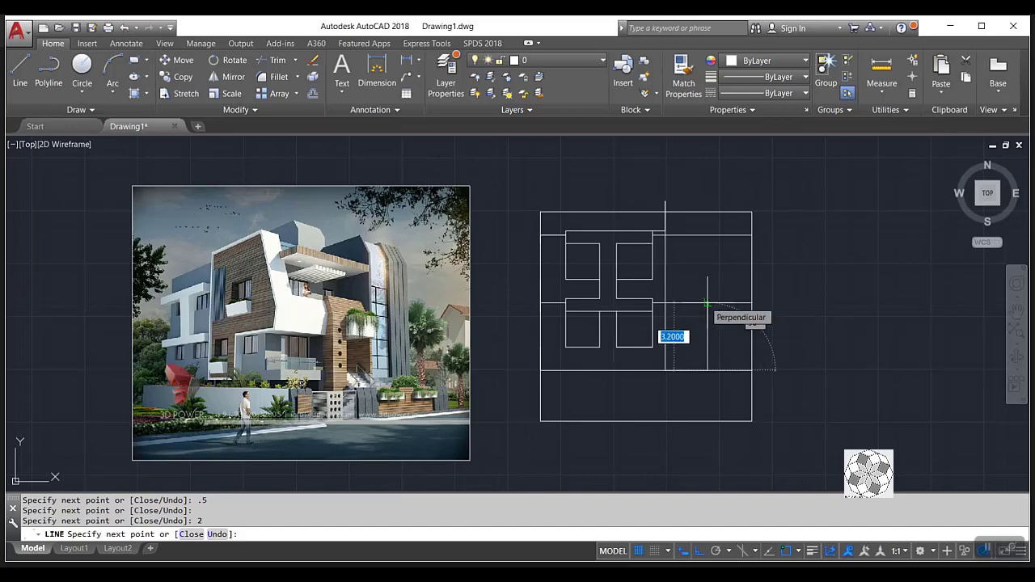
{"action": "left_click", "coordinate": [708, 303]}
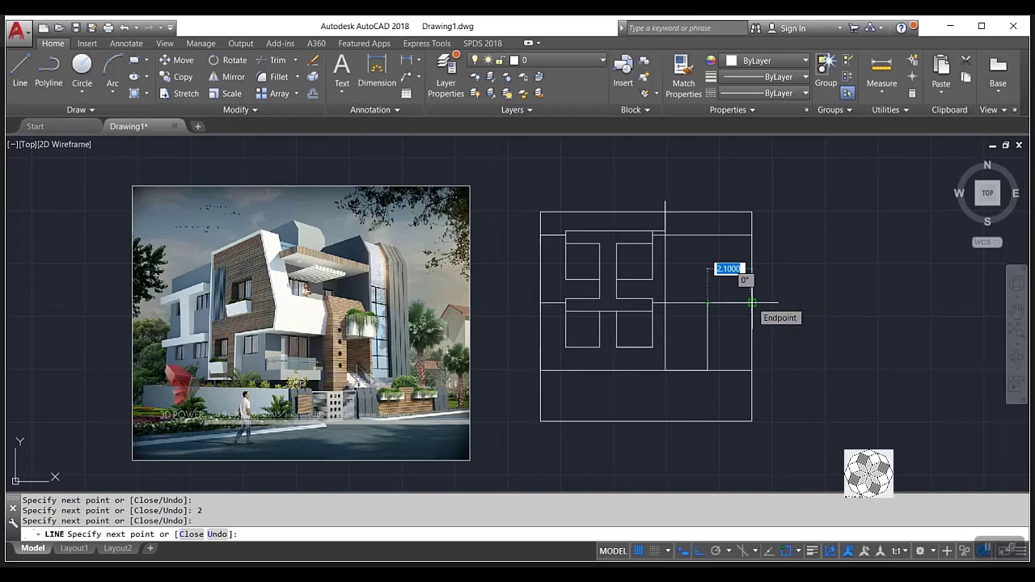
{"action": "left_click", "coordinate": [752, 303]}
{"action": "key", "text": "F8"}
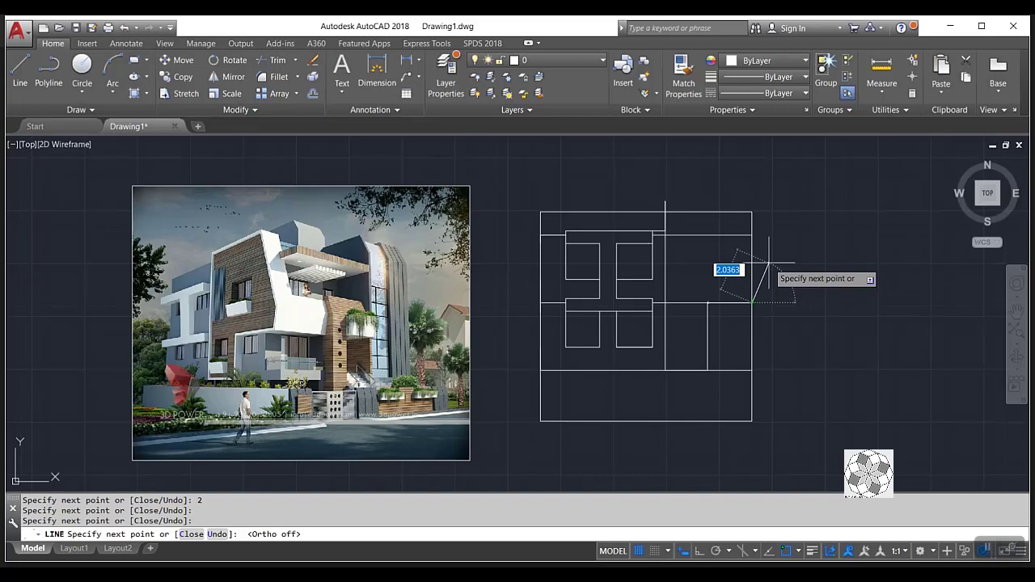
{"action": "left_click", "coordinate": [768, 263]}
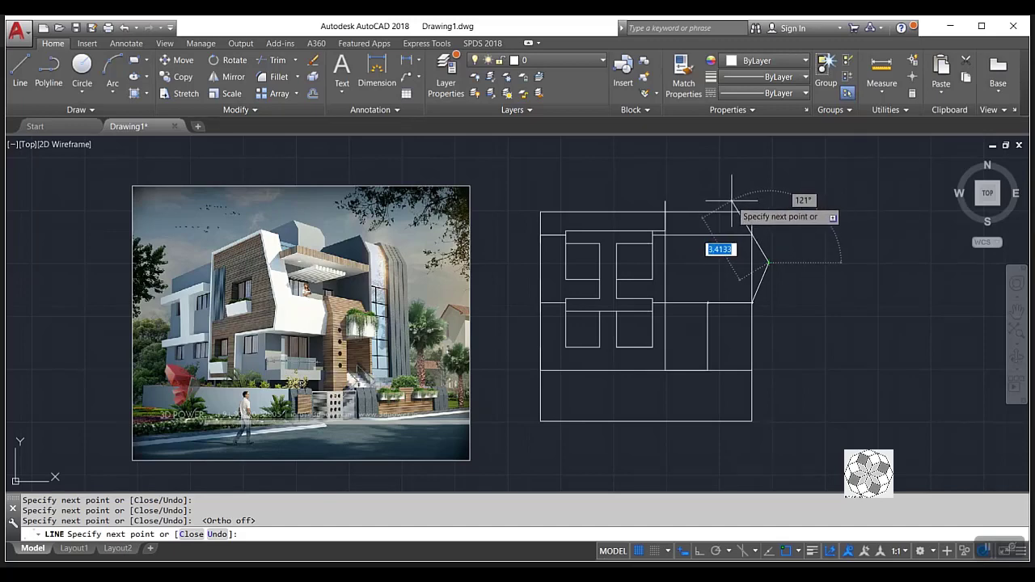
Select and erase the stray diagonal line.
{"action": "key", "text": "Escape"}
{"action": "scroll", "coordinate": [755, 301], "scroll_direction": "up", "scroll_amount": 4}
{"action": "left_click", "coordinate": [775, 234]}
{"action": "left_click", "coordinate": [745, 248]}
{"action": "scroll", "coordinate": [660, 340], "scroll_direction": "down", "scroll_amount": 4}
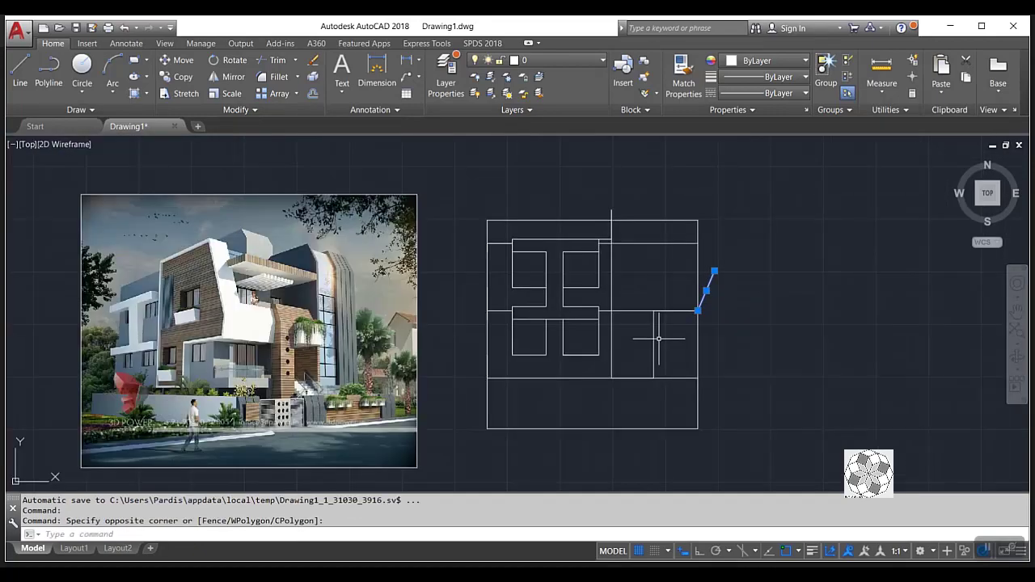
{"action": "scroll", "coordinate": [670, 341], "scroll_direction": "up", "scroll_amount": 2}
{"action": "key", "text": "Delete"}
{"action": "scroll", "coordinate": [671, 331], "scroll_direction": "down", "scroll_amount": 1}
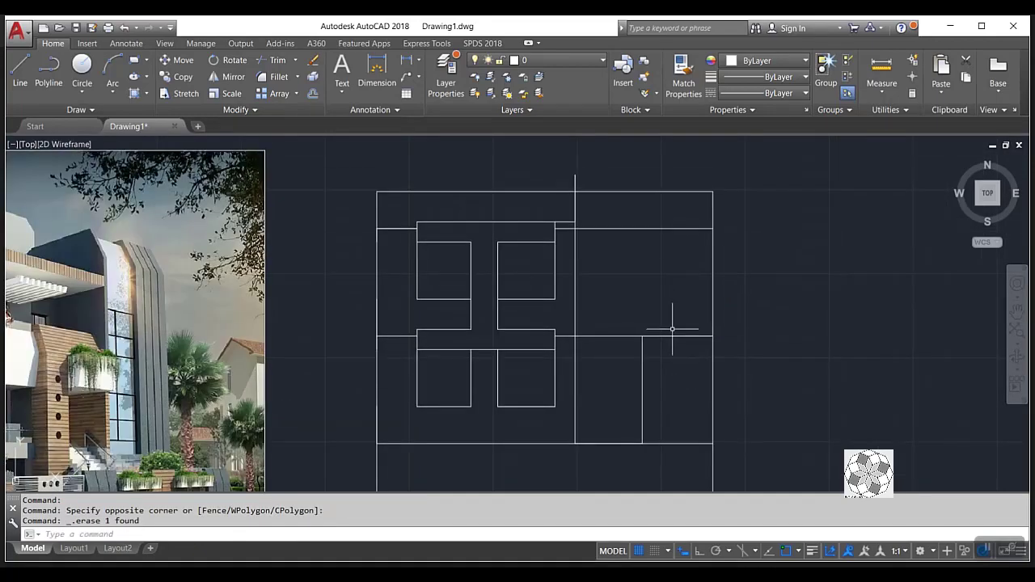
{"action": "scroll", "coordinate": [672, 329], "scroll_direction": "down", "scroll_amount": 1}
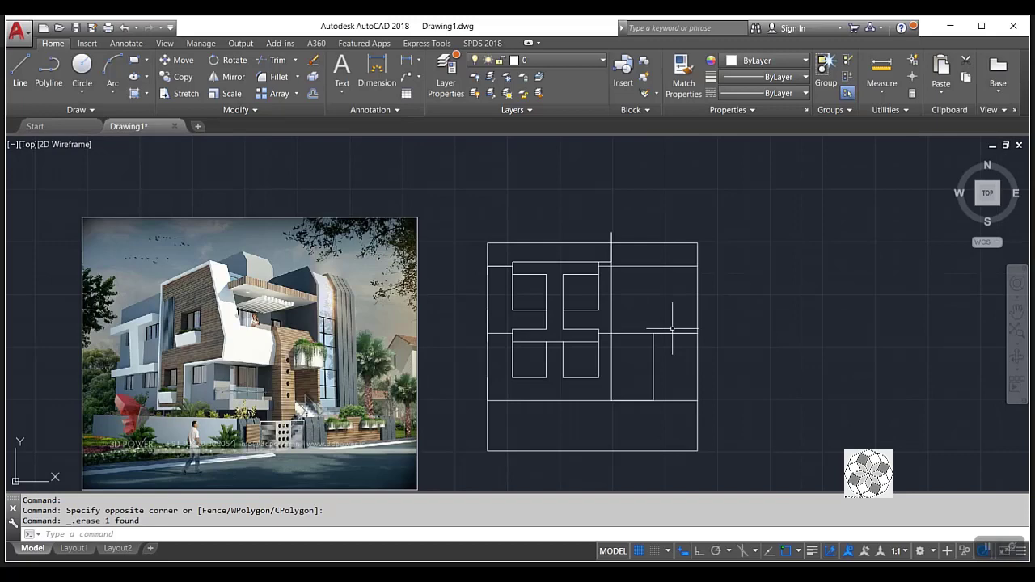
Draw the bay edge from the short vertical's top past the right wall, angling up to the bay's top corner.
{"action": "left_click", "coordinate": [20, 69]}
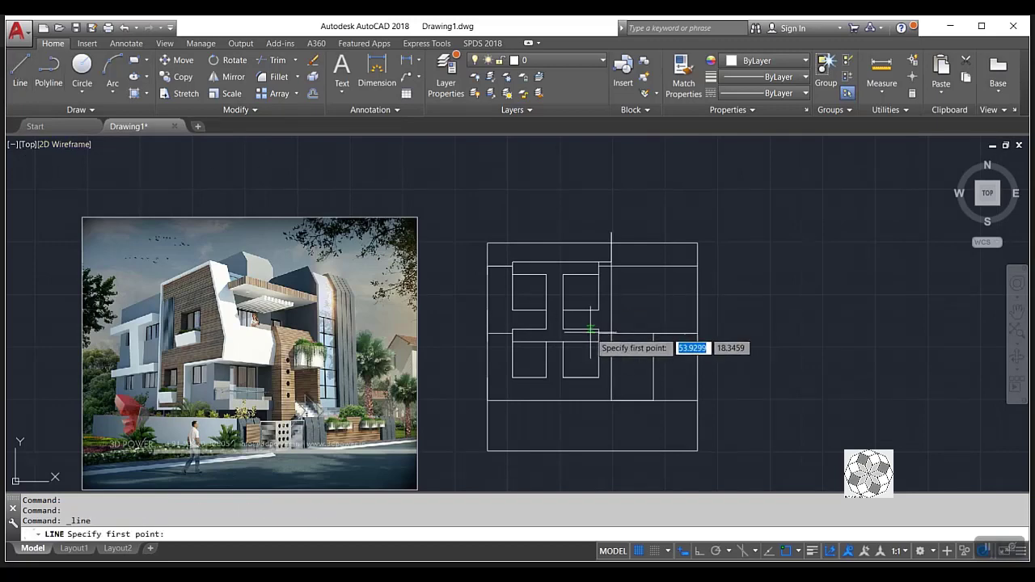
{"action": "left_click", "coordinate": [654, 341]}
{"action": "key", "text": "F8"}
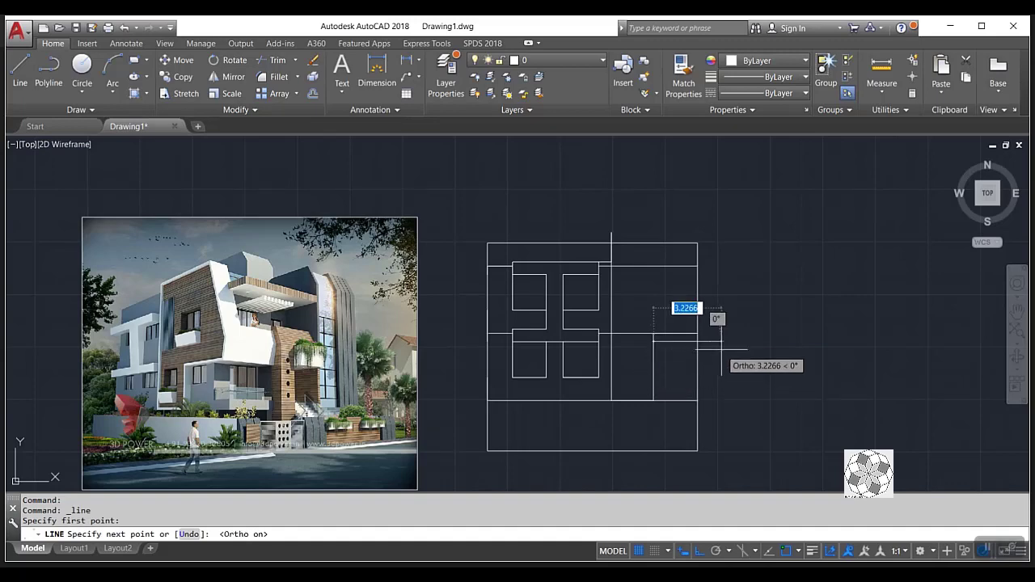
{"action": "scroll", "coordinate": [710, 345], "scroll_direction": "up", "scroll_amount": 2}
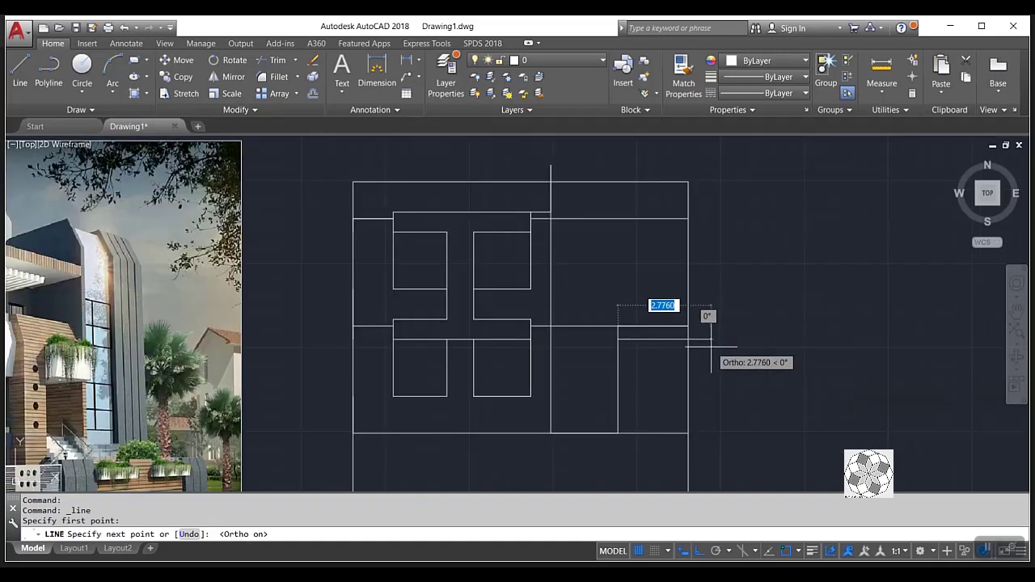
{"action": "scroll", "coordinate": [708, 344], "scroll_direction": "up", "scroll_amount": 2}
{"action": "scroll", "coordinate": [706, 343], "scroll_direction": "down", "scroll_amount": 2}
{"action": "scroll", "coordinate": [704, 341], "scroll_direction": "down", "scroll_amount": 2}
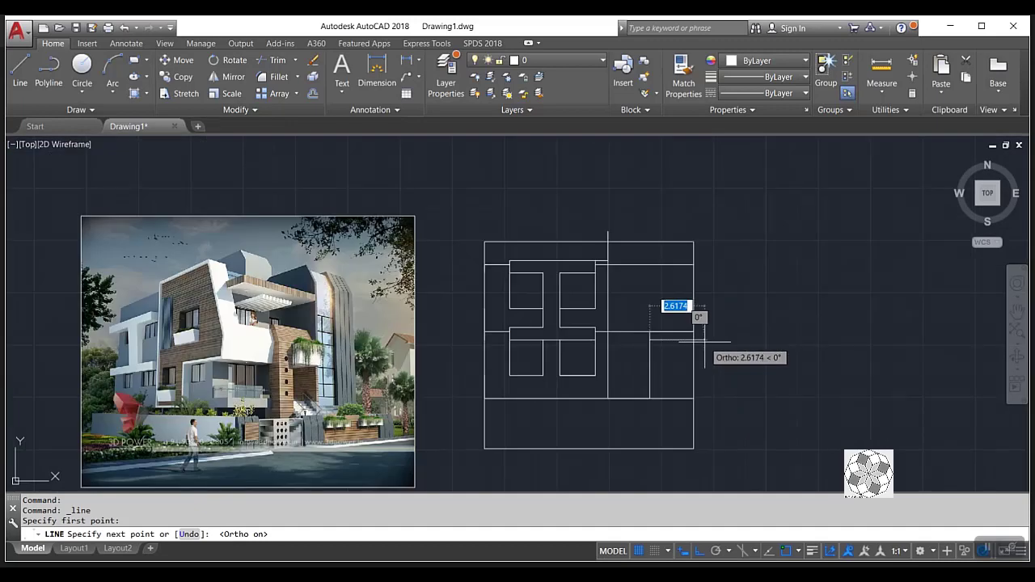
{"action": "scroll", "coordinate": [712, 343], "scroll_direction": "up", "scroll_amount": 2}
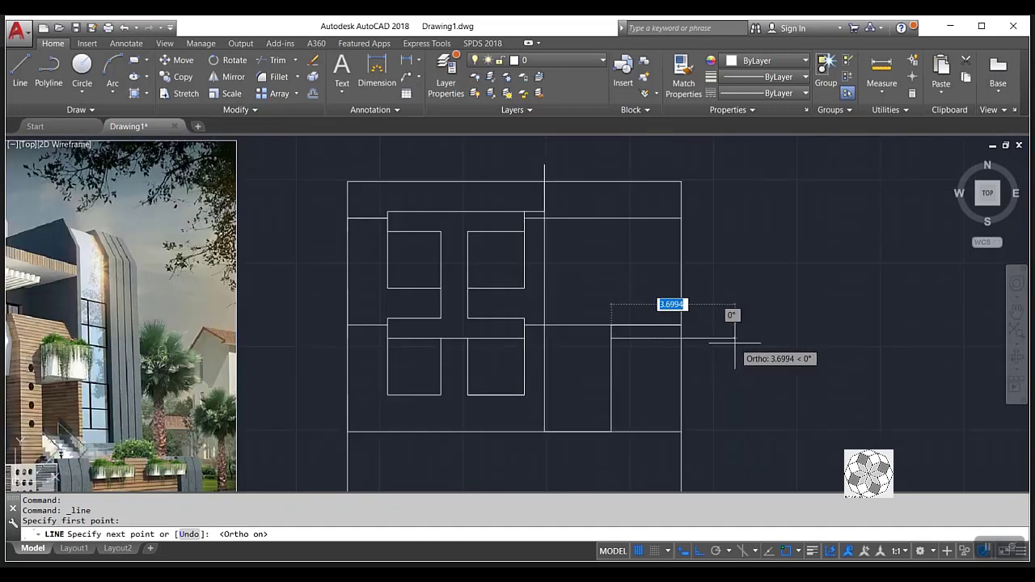
{"action": "key", "text": "F8"}
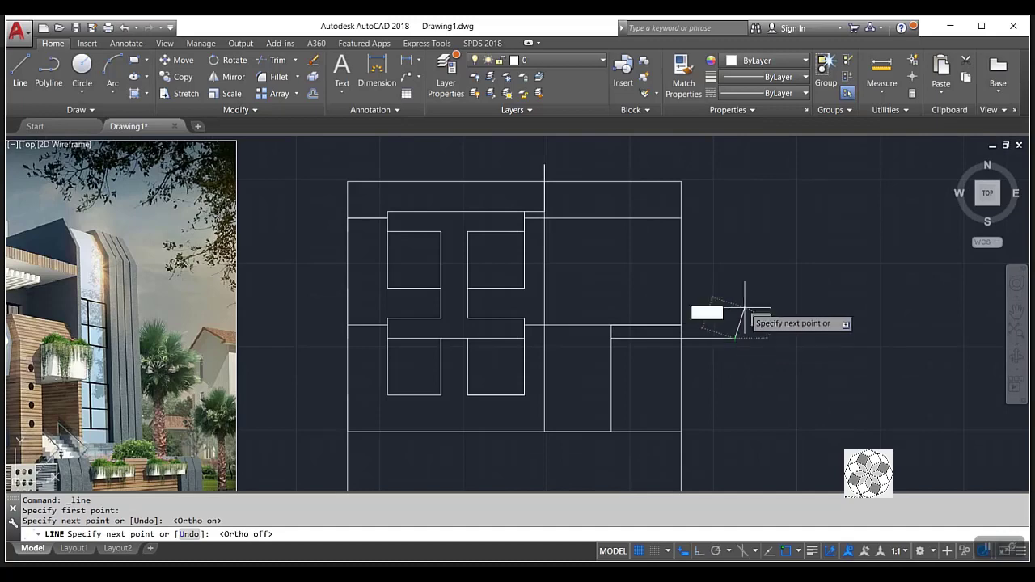
{"action": "scroll", "coordinate": [745, 301], "scroll_direction": "down", "scroll_amount": 2}
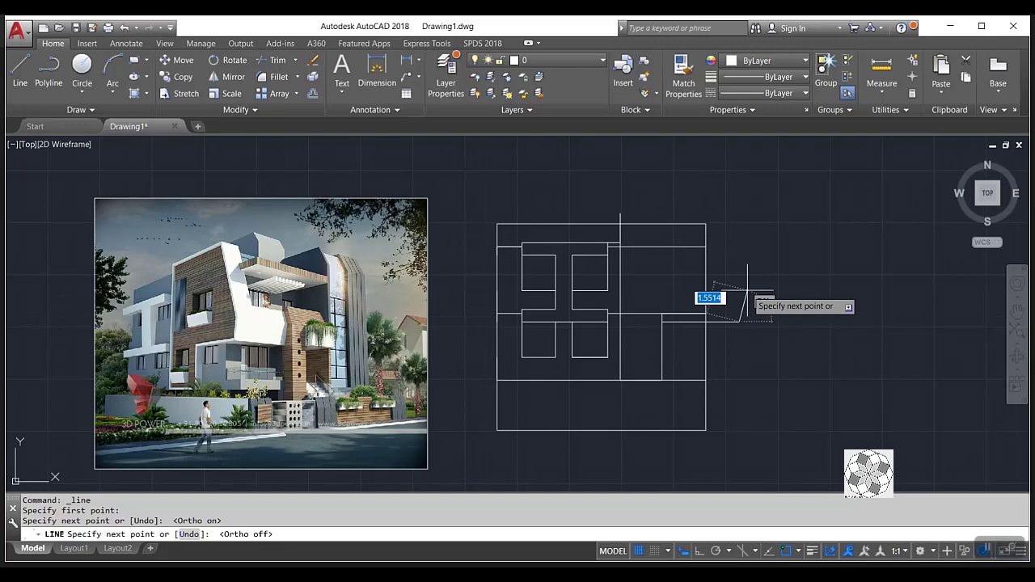
{"action": "left_click", "coordinate": [748, 290]}
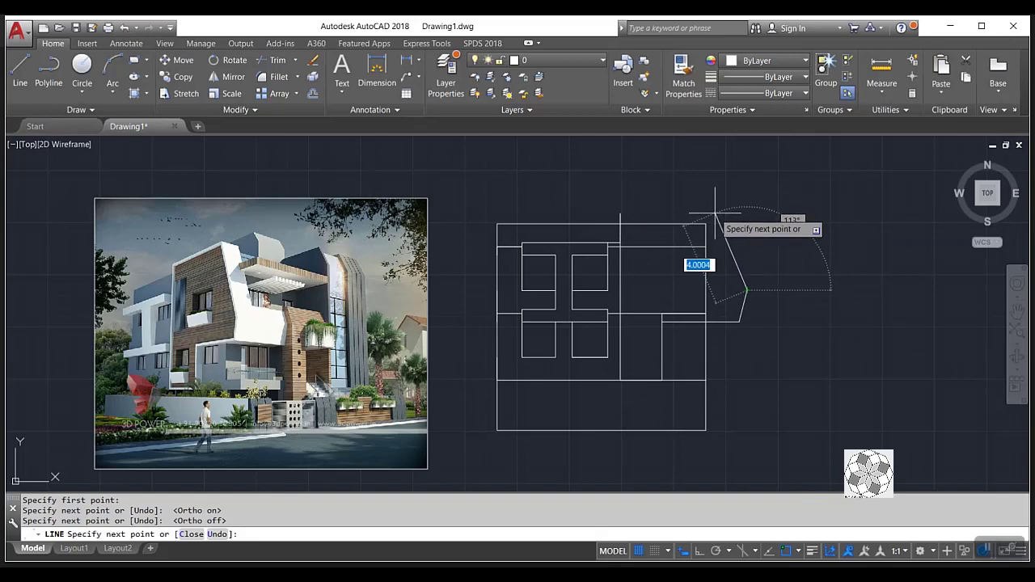
{"action": "left_click", "coordinate": [715, 213]}
{"action": "key", "text": "Return"}
{"action": "key", "text": "Return"}
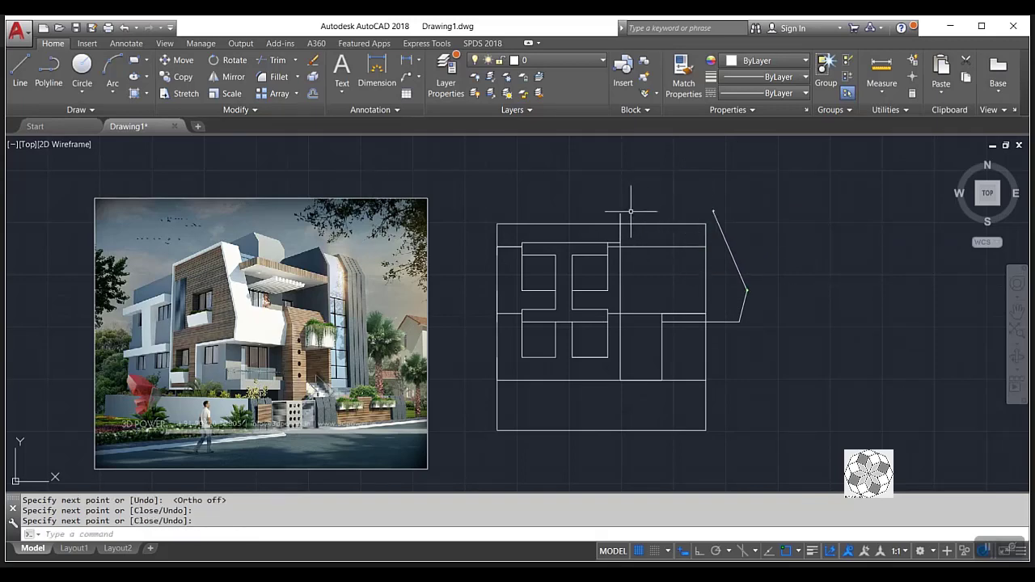
Draw a horizontal top line from the tall vertical to the bay corner.
{"action": "left_click", "coordinate": [620, 214]}
{"action": "left_click", "coordinate": [714, 213]}
{"action": "key", "text": "Return"}
{"action": "type", "text": "tr"}
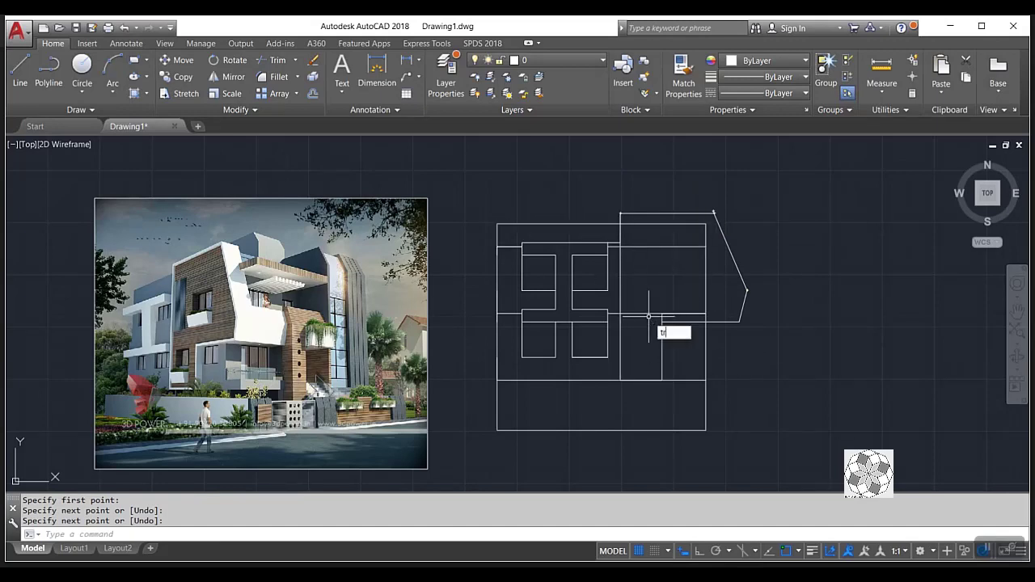
Trim the short leftover wall segment and part of the lower wall line.
{"action": "key", "text": "Return"}
{"action": "key", "text": "Return"}
{"action": "scroll", "coordinate": [654, 333], "scroll_direction": "up", "scroll_amount": 3}
{"action": "left_click_drag", "start_coordinate": [647, 275], "coordinate": [672, 316]}
{"action": "scroll", "coordinate": [628, 364], "scroll_direction": "down", "scroll_amount": 2}
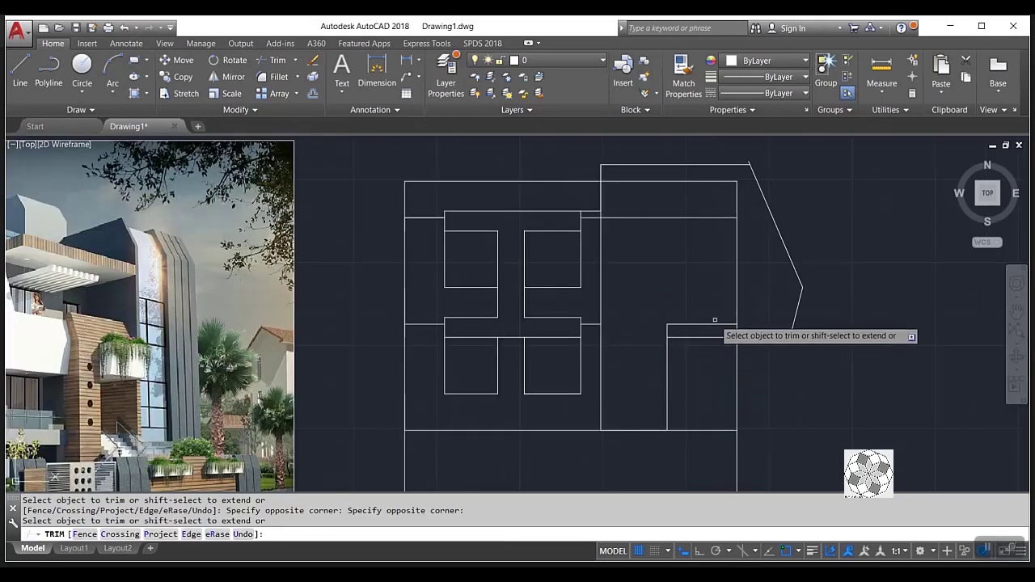
{"action": "scroll", "coordinate": [715, 320], "scroll_direction": "up", "scroll_amount": 4}
{"action": "left_click_drag", "start_coordinate": [719, 373], "coordinate": [606, 373]}
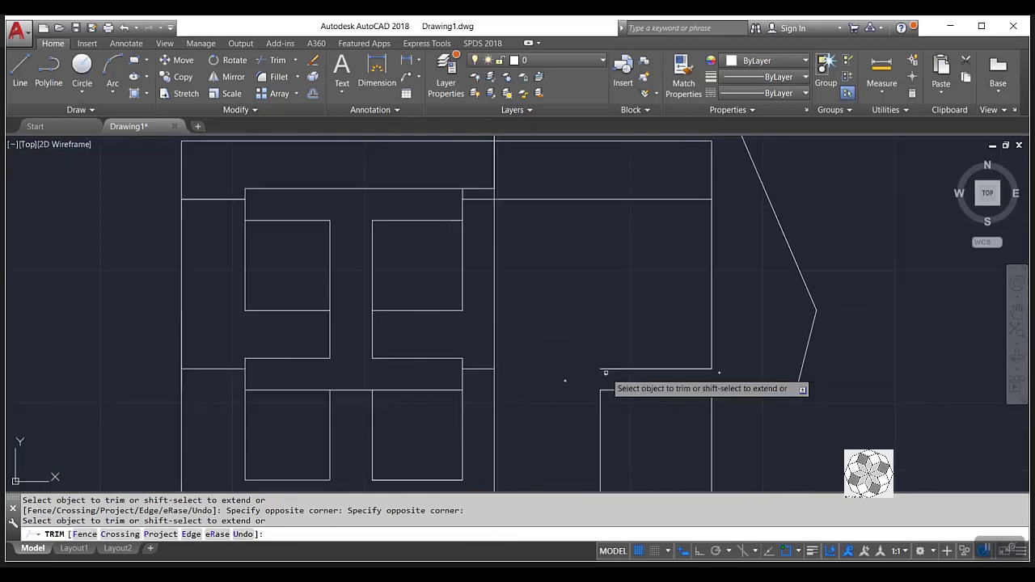
{"action": "scroll", "coordinate": [678, 346], "scroll_direction": "down", "scroll_amount": 2}
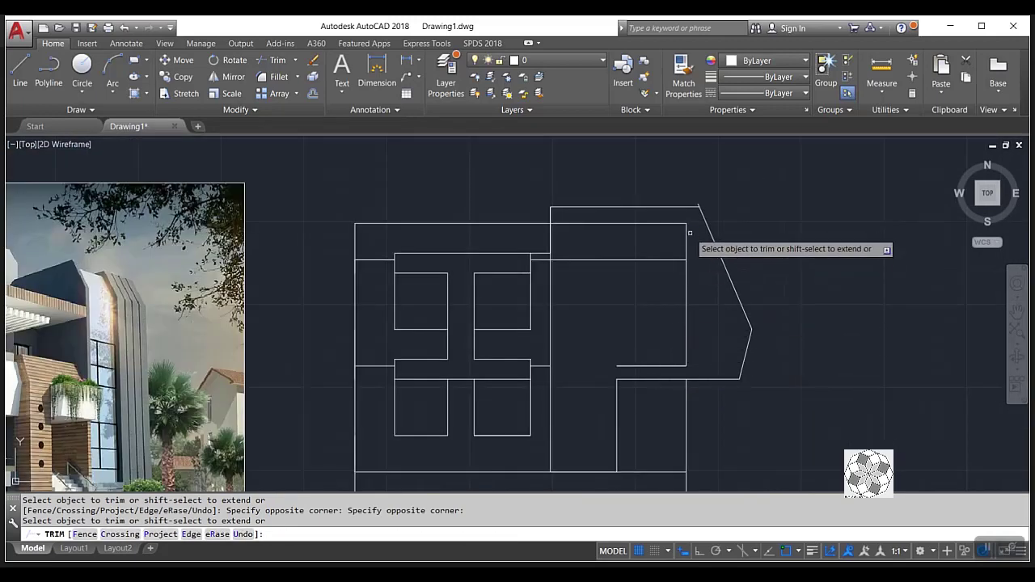
Erase the leftover L-shaped lines in the bay and one more stray segment.
{"action": "left_click_drag", "start_coordinate": [694, 222], "coordinate": [601, 366]}
{"action": "left_click", "coordinate": [750, 314]}
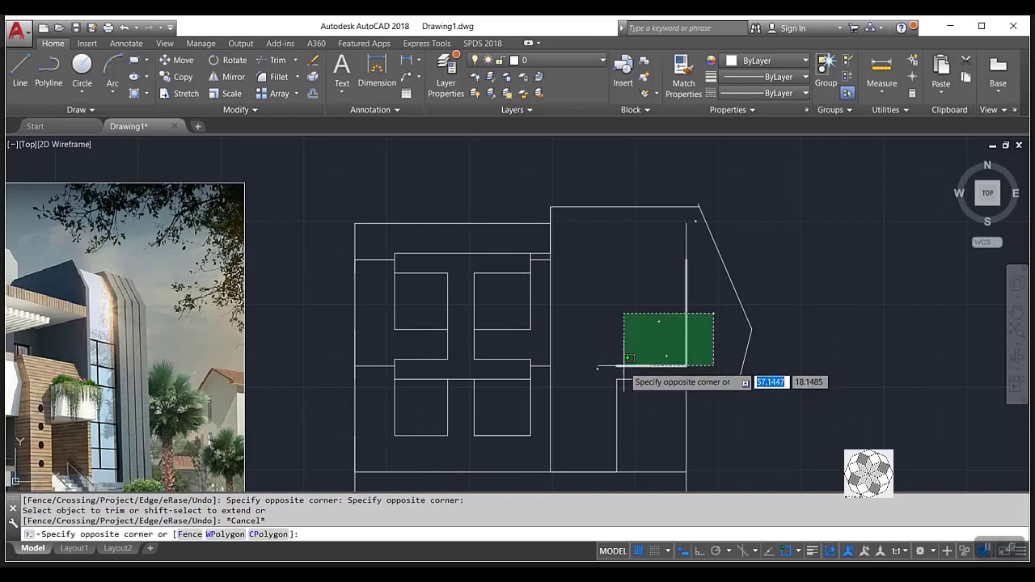
{"action": "left_click", "coordinate": [608, 366]}
{"action": "key", "text": "Delete"}
{"action": "left_click", "coordinate": [699, 230]}
{"action": "left_click", "coordinate": [615, 275]}
{"action": "key", "text": "Delete"}
{"action": "scroll", "coordinate": [545, 310], "scroll_direction": "down", "scroll_amount": 3}
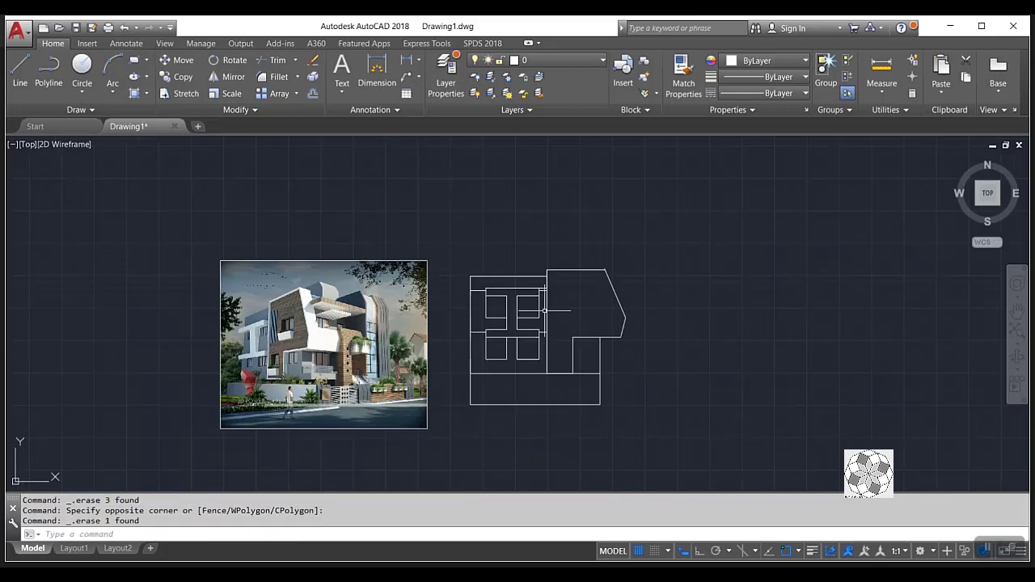
Erase the short horizontal stub line beside the window grid.
{"action": "mouse_move", "coordinate": [603, 320]}
{"action": "middle_mouse_down"}
{"action": "mouse_move", "coordinate": [658, 321]}
{"action": "mouse_move", "coordinate": [552, 275]}
{"action": "middle_mouse_up"}
{"action": "scroll", "coordinate": [644, 369], "scroll_direction": "up", "scroll_amount": 2}
{"action": "scroll", "coordinate": [487, 272], "scroll_direction": "up", "scroll_amount": 2}
{"action": "scroll", "coordinate": [502, 235], "scroll_direction": "up", "scroll_amount": 2}
{"action": "left_click", "coordinate": [497, 234]}
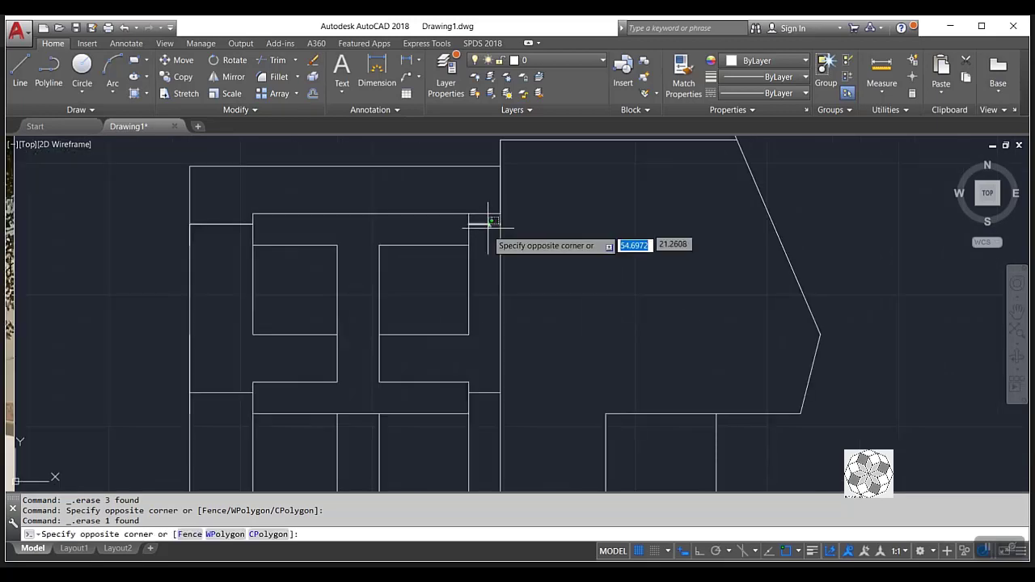
{"action": "left_click", "coordinate": [486, 254]}
{"action": "key", "text": "Delete"}
{"action": "scroll", "coordinate": [487, 267], "scroll_direction": "down", "scroll_amount": 2}
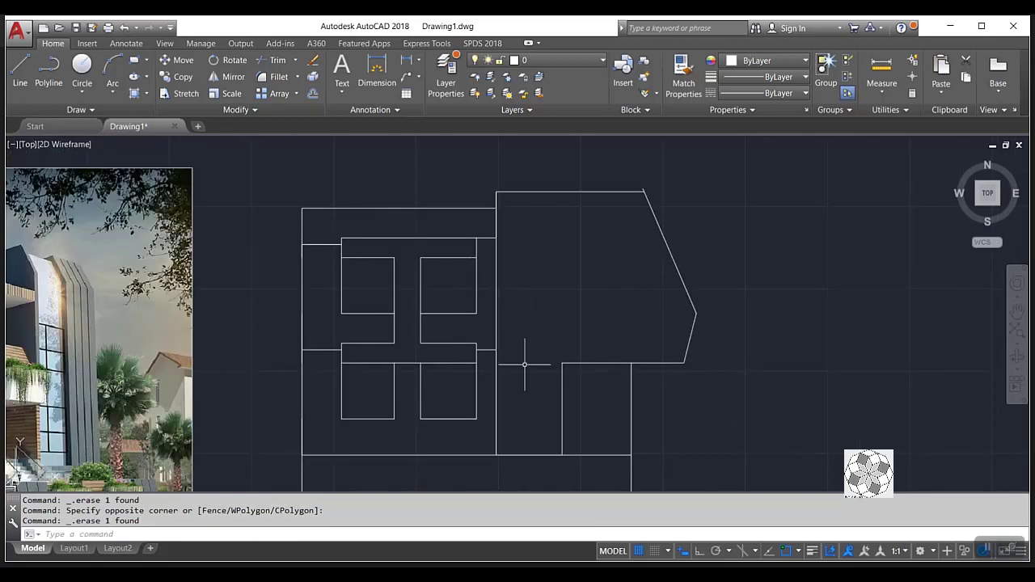
{"action": "scroll", "coordinate": [564, 326], "scroll_direction": "down", "scroll_amount": 2}
{"action": "scroll", "coordinate": [512, 321], "scroll_direction": "up", "scroll_amount": 2}
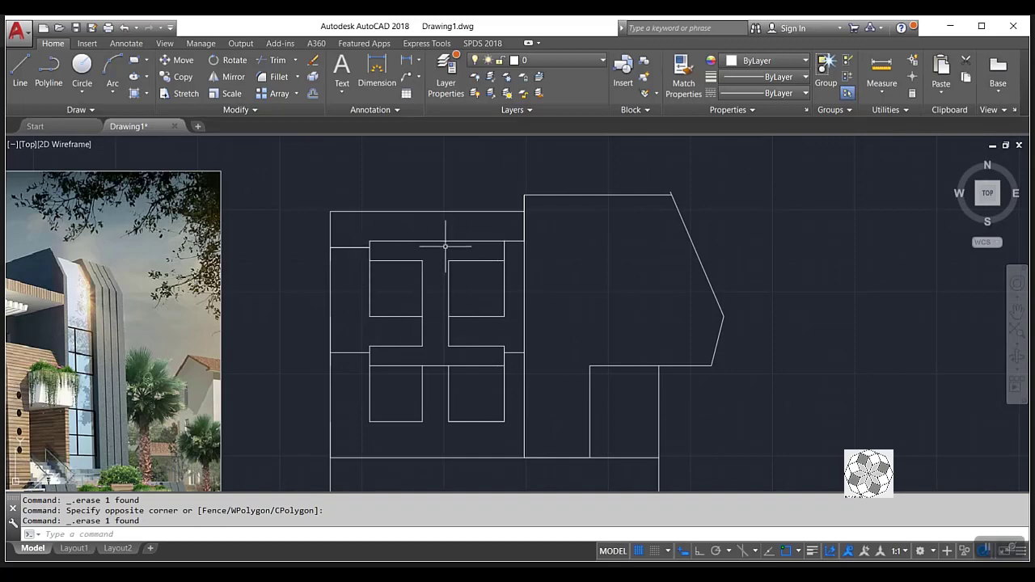
Try selecting and trimming the stubs along the left wall polyline, then cancel.
{"action": "left_click", "coordinate": [513, 353]}
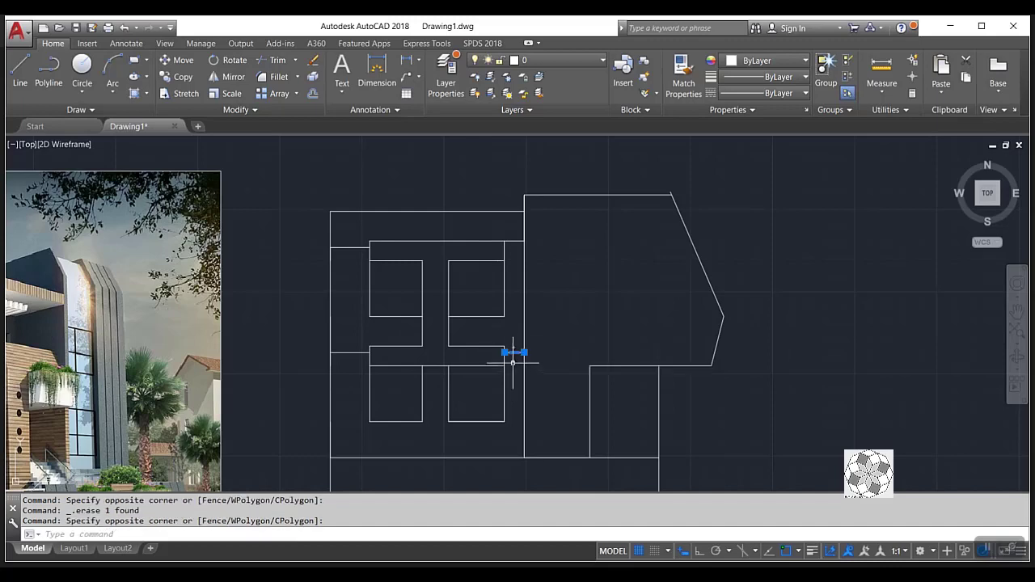
{"action": "left_click_drag", "start_coordinate": [350, 346], "coordinate": [356, 364]}
{"action": "key", "text": "Escape"}
{"action": "type", "text": "tr"}
{"action": "key", "text": "Return"}
{"action": "key", "text": "Return"}
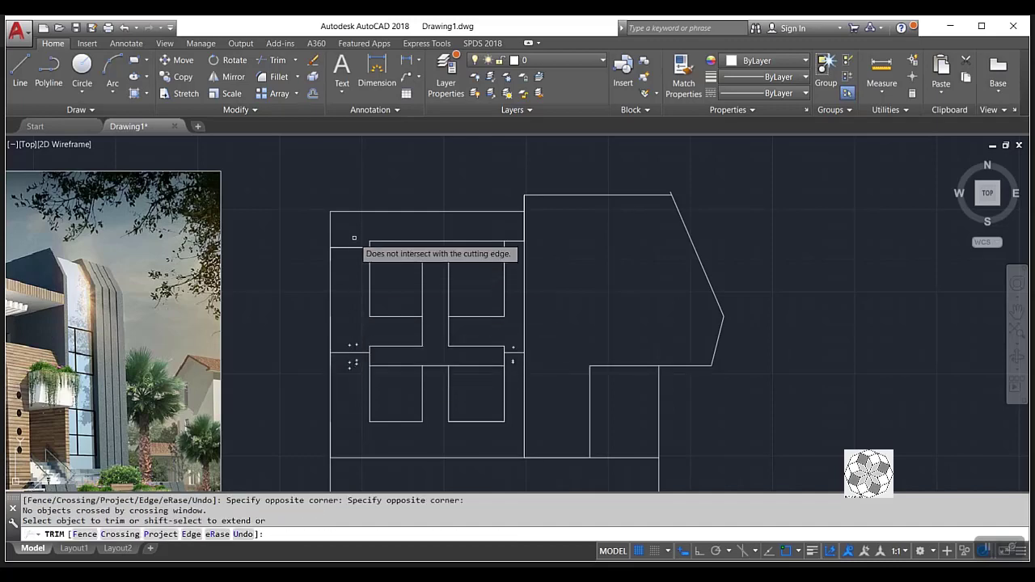
{"action": "mouse_move", "coordinate": [353, 237]}
{"action": "left_mouse_down"}
{"action": "mouse_move", "coordinate": [351, 382]}
{"action": "mouse_move", "coordinate": [359, 347]}
{"action": "left_mouse_up"}
{"action": "key", "text": "Escape"}
{"action": "key", "text": "Escape"}
Explode the left wall polyline and delete its upper and lower short stubs.
{"action": "left_click", "coordinate": [311, 78]}
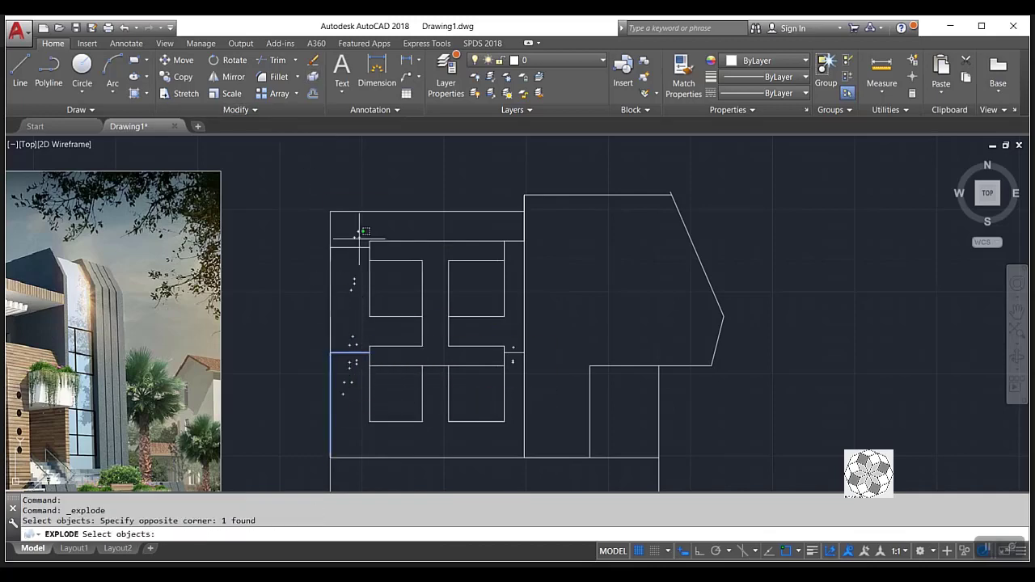
{"action": "key", "text": "Return"}
{"action": "left_click", "coordinate": [350, 353]}
{"action": "left_click", "coordinate": [347, 386]}
{"action": "left_click", "coordinate": [353, 242]}
{"action": "left_click", "coordinate": [348, 281]}
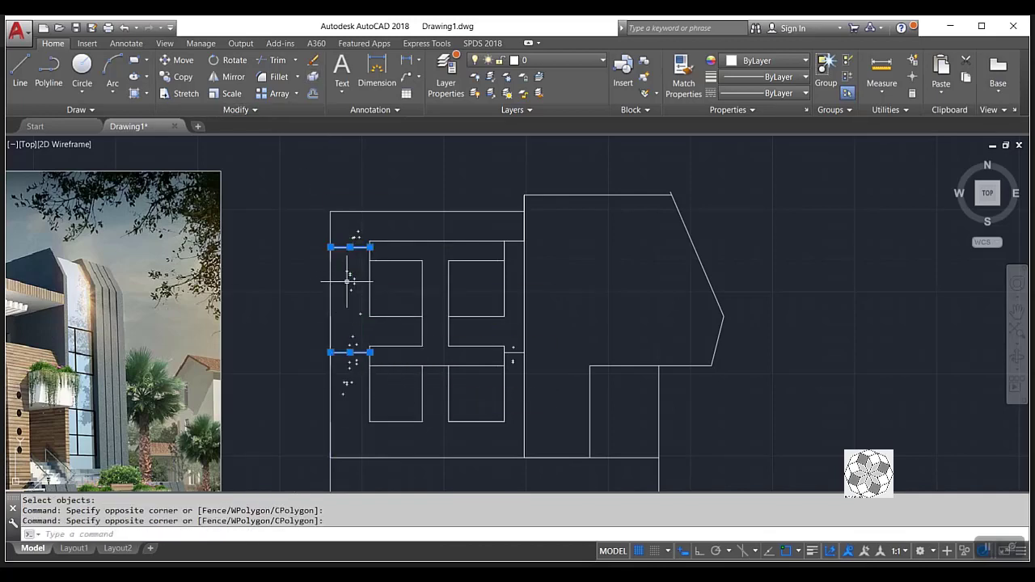
{"action": "key", "text": "Delete"}
Erase the remaining small stub line and recentre the whole outline.
{"action": "scroll", "coordinate": [501, 348], "scroll_direction": "up", "scroll_amount": 4}
{"action": "left_click_drag", "start_coordinate": [538, 342], "coordinate": [520, 387]}
{"action": "key", "text": "Delete"}
{"action": "scroll", "coordinate": [457, 370], "scroll_direction": "down", "scroll_amount": 4}
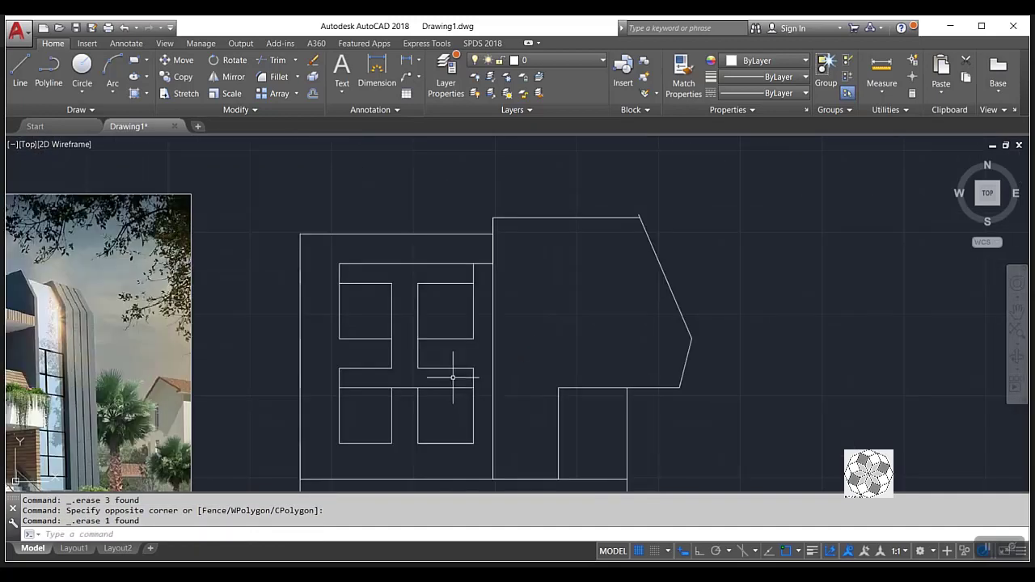
{"action": "middle_click_drag", "start_coordinate": [458, 368], "coordinate": [447, 271]}
{"action": "scroll", "coordinate": [467, 309], "scroll_direction": "down", "scroll_amount": 4}
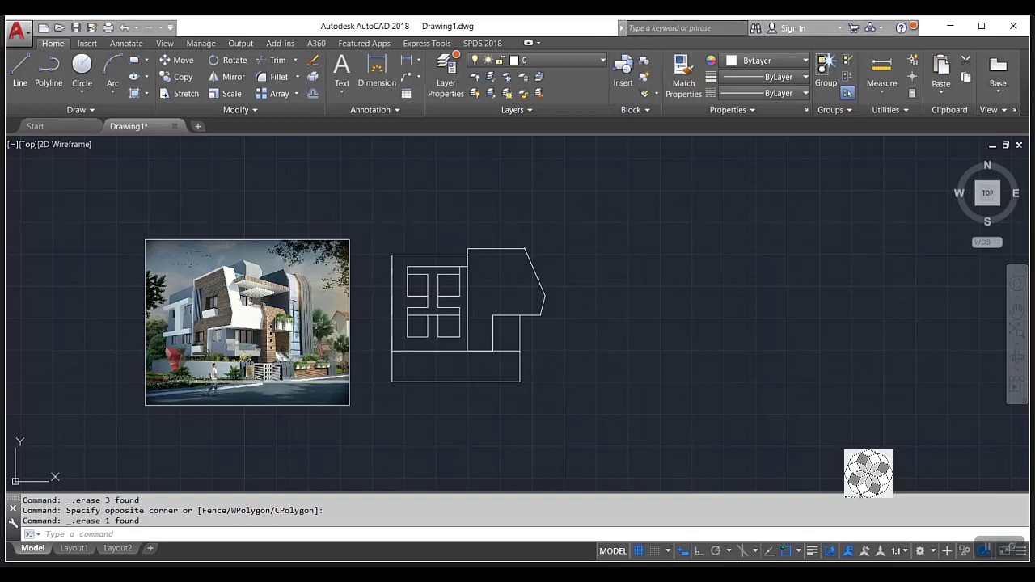
{"action": "left_click", "coordinate": [842, 574]}
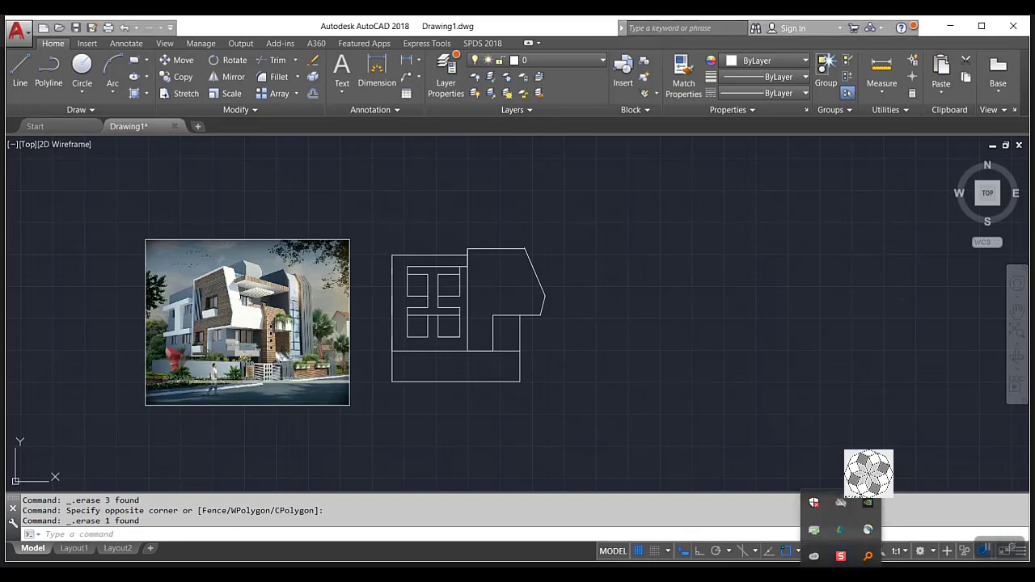
{"action": "key", "text": "Escape"}
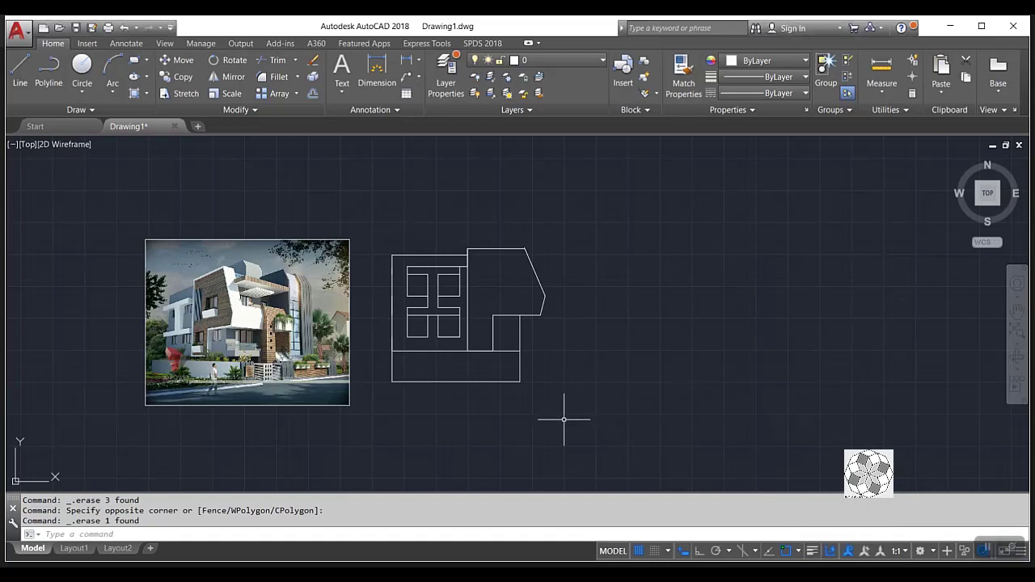
{"action": "scroll", "coordinate": [426, 255], "scroll_direction": "up", "scroll_amount": 2}
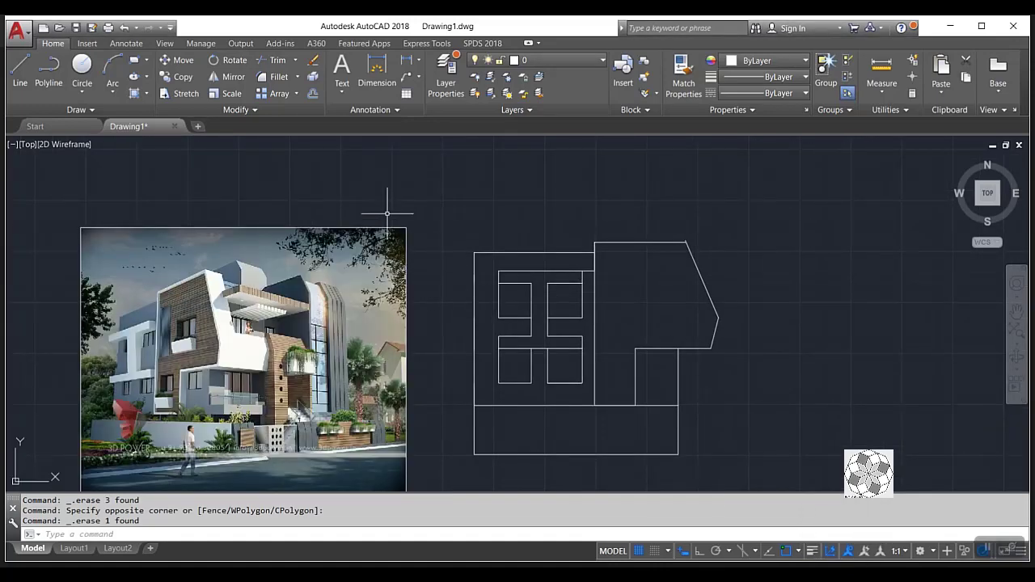
{"action": "middle_click_drag", "start_coordinate": [472, 336], "coordinate": [404, 307]}
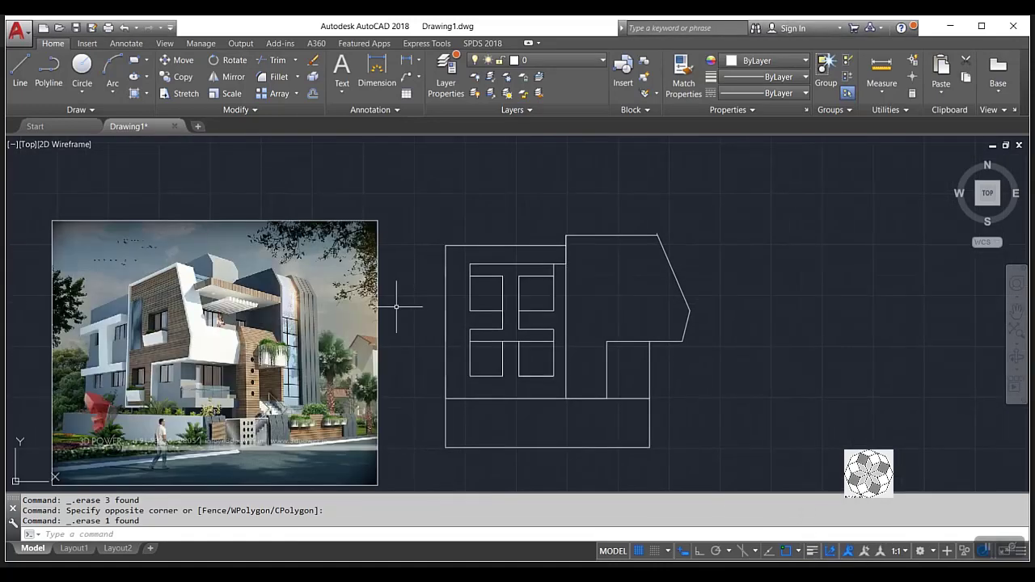
{"action": "scroll", "coordinate": [148, 437], "scroll_direction": "up", "scroll_amount": 2}
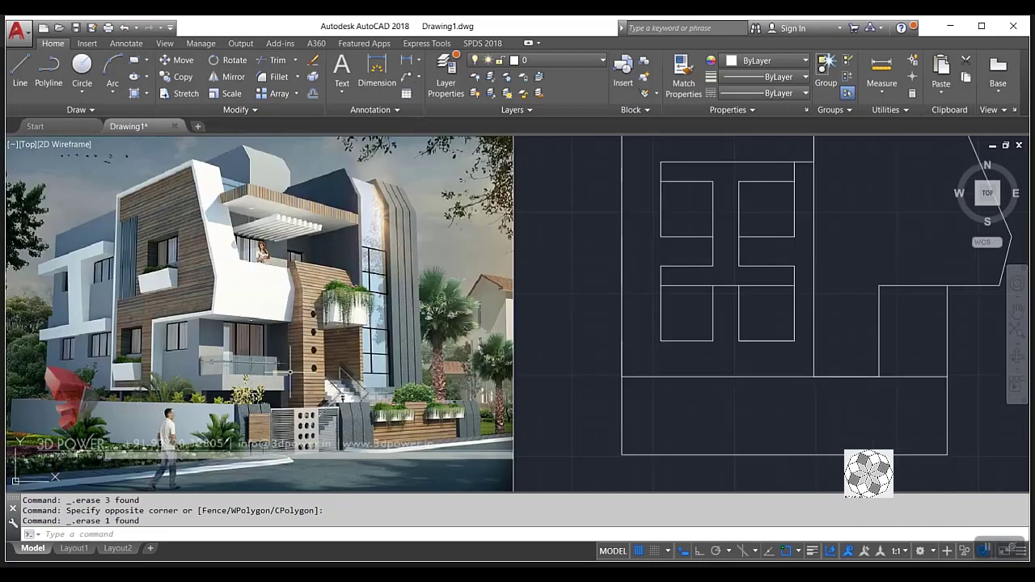
{"action": "scroll", "coordinate": [263, 295], "scroll_direction": "down", "scroll_amount": 2}
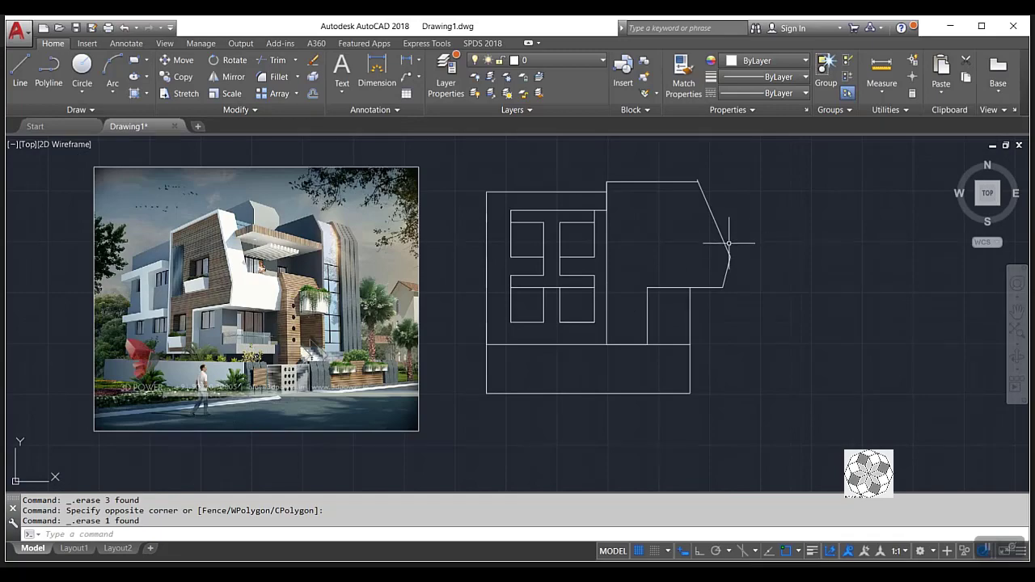
{"action": "scroll", "coordinate": [203, 260], "scroll_direction": "up", "scroll_amount": 2}
{"action": "scroll", "coordinate": [242, 267], "scroll_direction": "up", "scroll_amount": 4}
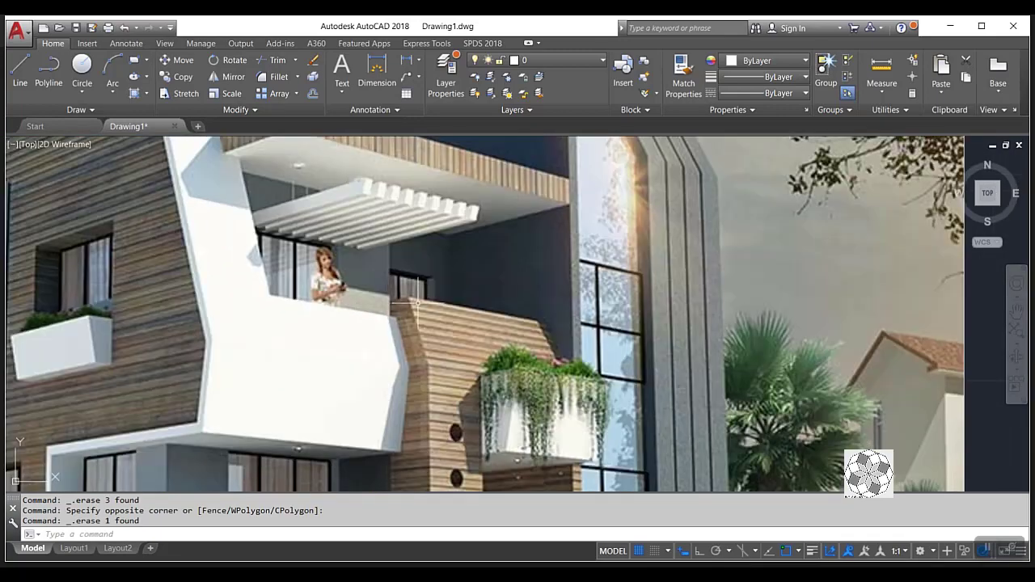
{"action": "scroll", "coordinate": [397, 283], "scroll_direction": "down", "scroll_amount": 3}
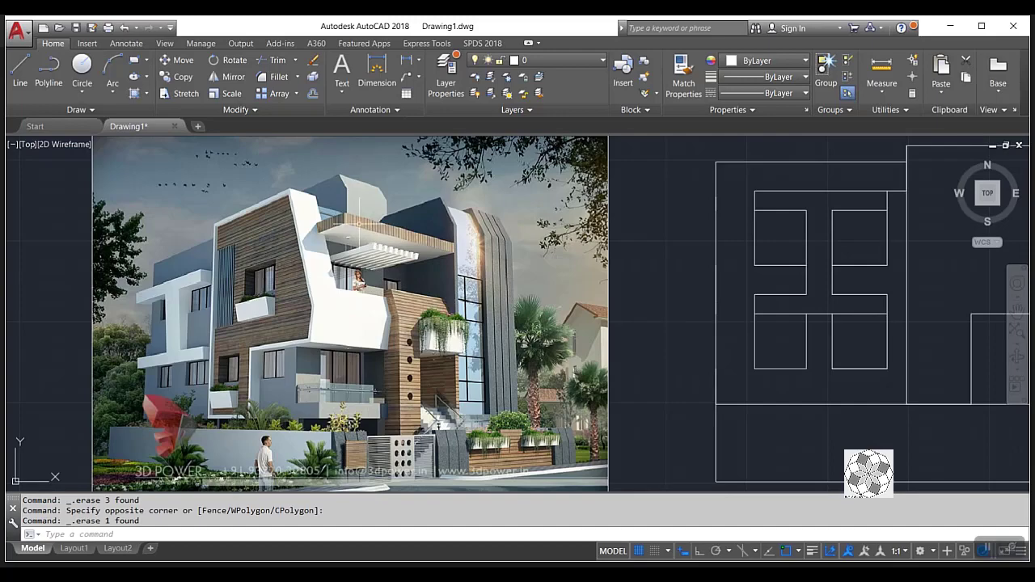
{"action": "scroll", "coordinate": [325, 243], "scroll_direction": "down", "scroll_amount": 2}
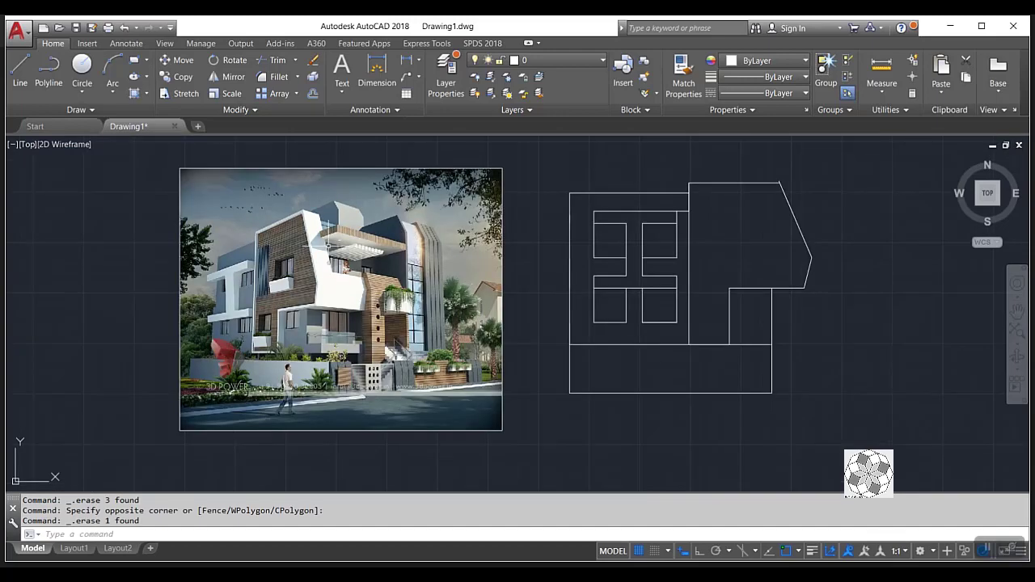
{"action": "scroll", "coordinate": [311, 266], "scroll_direction": "up", "scroll_amount": 2}
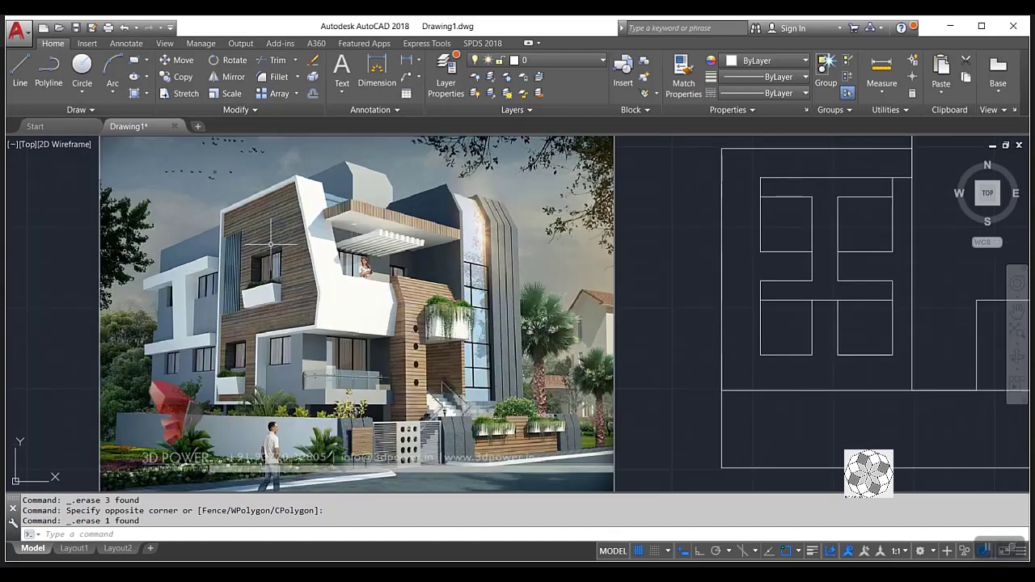
{"action": "scroll", "coordinate": [203, 218], "scroll_direction": "down", "scroll_amount": 2}
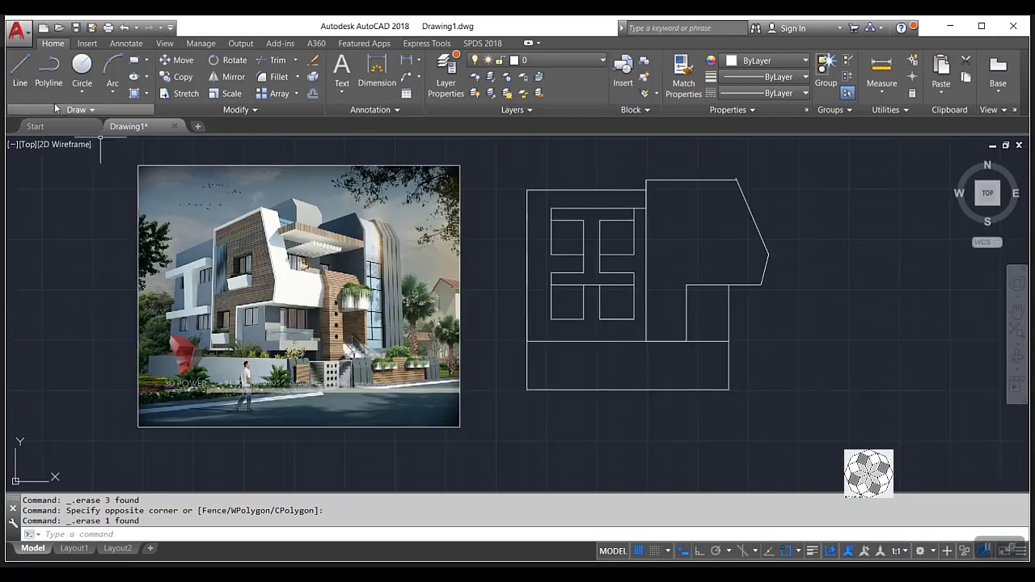
Draw a rectangle over the upper-right window square.
{"action": "left_click", "coordinate": [20, 65]}
{"action": "scroll", "coordinate": [623, 254], "scroll_direction": "up", "scroll_amount": 2}
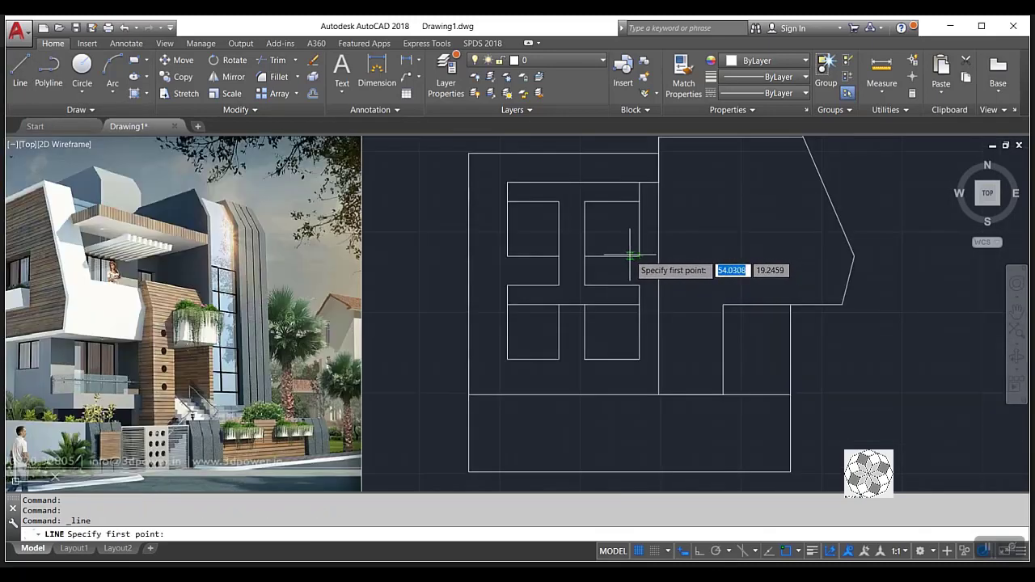
{"action": "middle_click_drag", "start_coordinate": [629, 248], "coordinate": [531, 293]}
{"action": "key", "text": "Escape"}
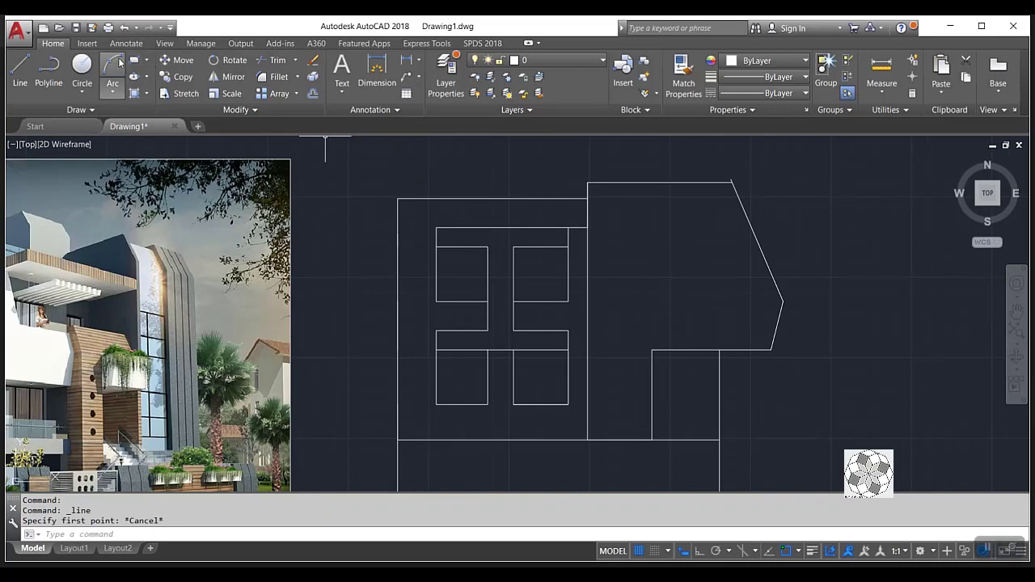
{"action": "left_click", "coordinate": [135, 60]}
{"action": "scroll", "coordinate": [514, 271], "scroll_direction": "up", "scroll_amount": 2}
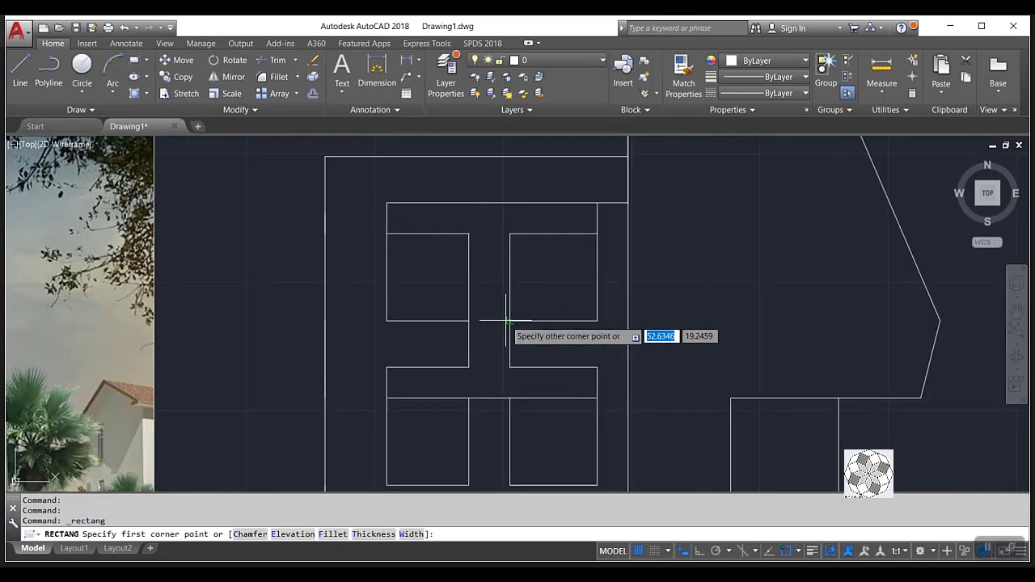
{"action": "left_click", "coordinate": [510, 321]}
{"action": "left_click", "coordinate": [597, 209]}
{"action": "scroll", "coordinate": [462, 347], "scroll_direction": "down", "scroll_amount": 2}
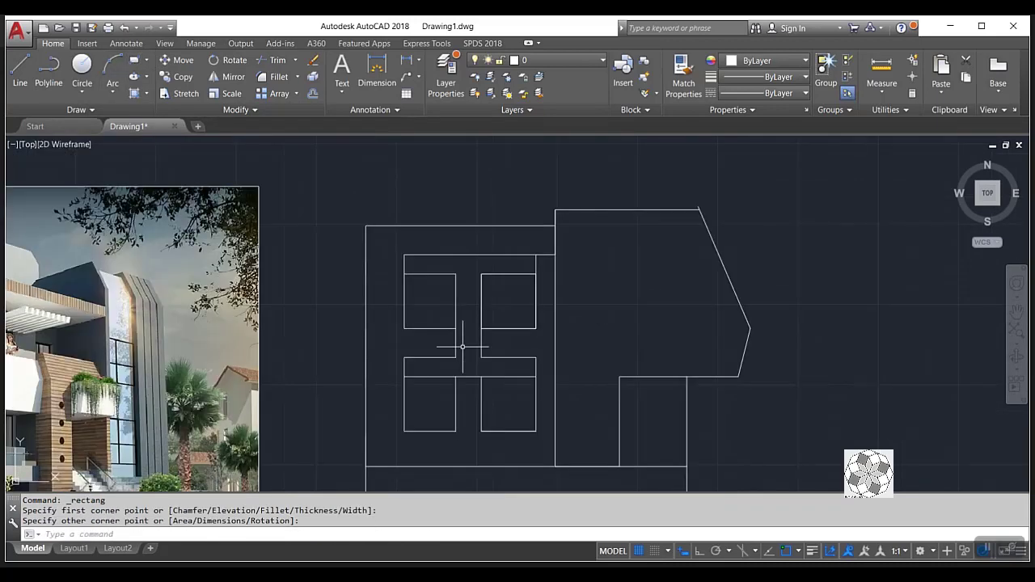
Copy the new window rectangle across onto the right-hand block.
{"action": "left_click", "coordinate": [505, 328]}
{"action": "scroll", "coordinate": [509, 332], "scroll_direction": "down", "scroll_amount": 2}
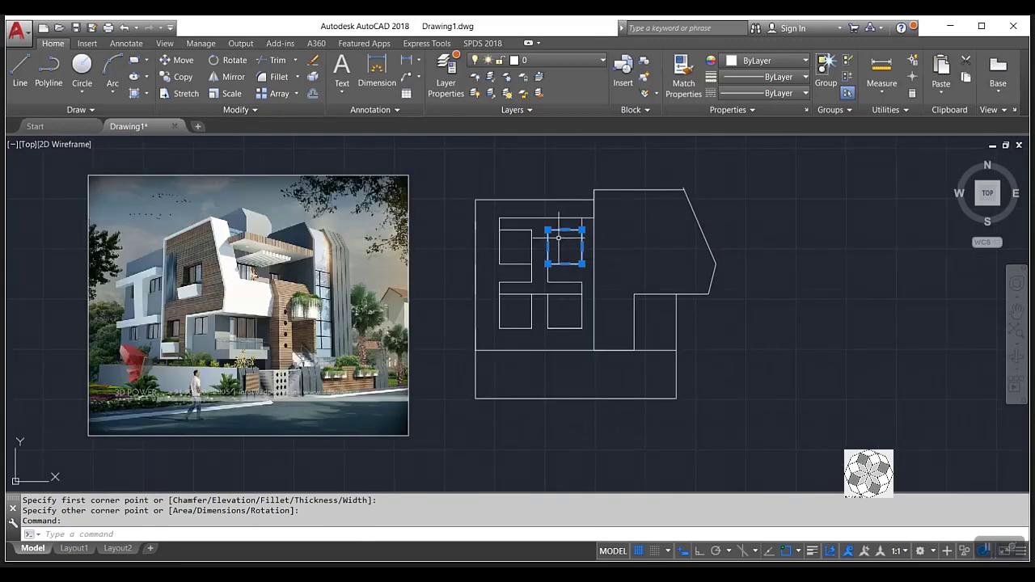
{"action": "left_click", "coordinate": [180, 77]}
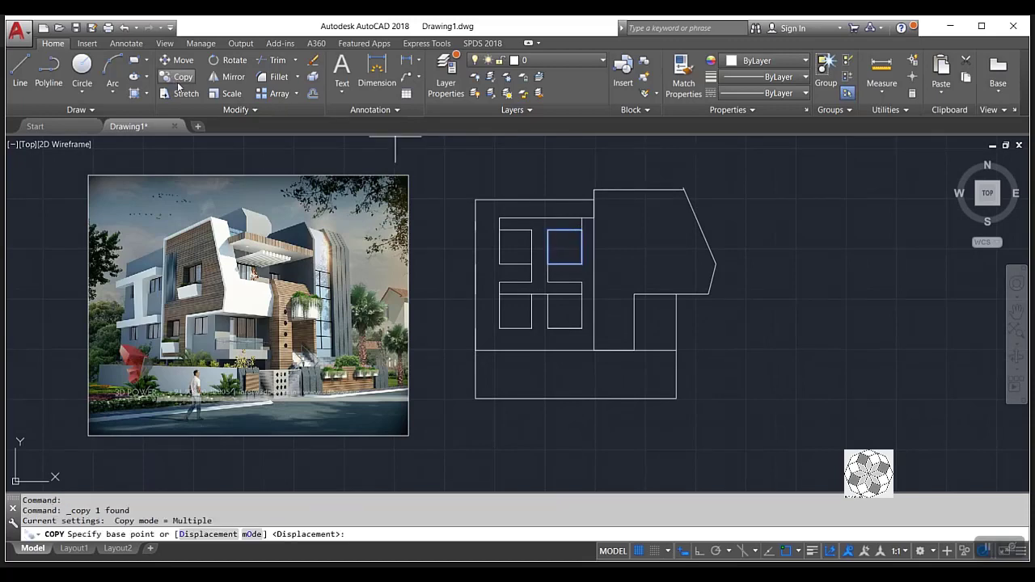
{"action": "left_click", "coordinate": [534, 230]}
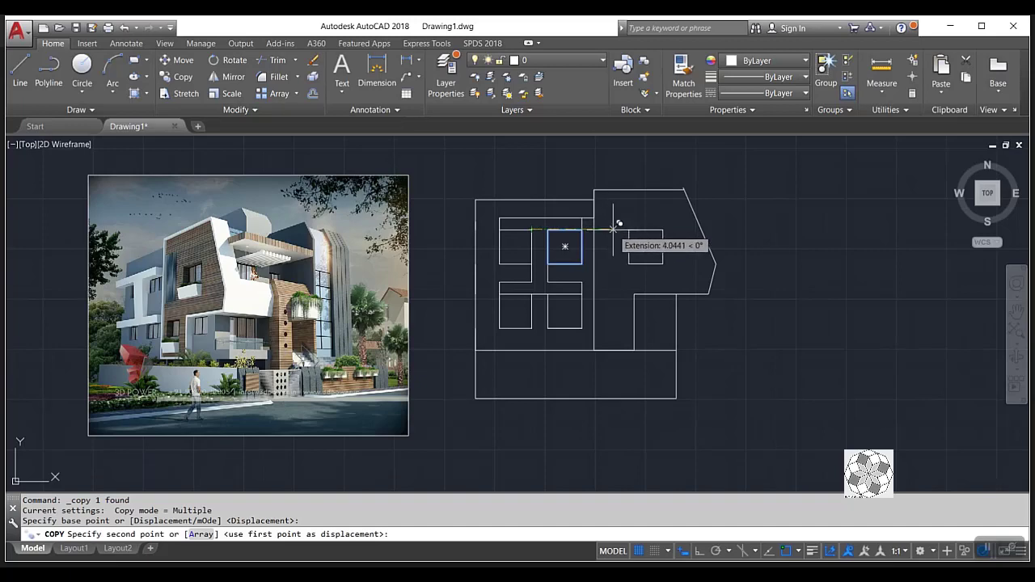
{"action": "left_click", "coordinate": [613, 230]}
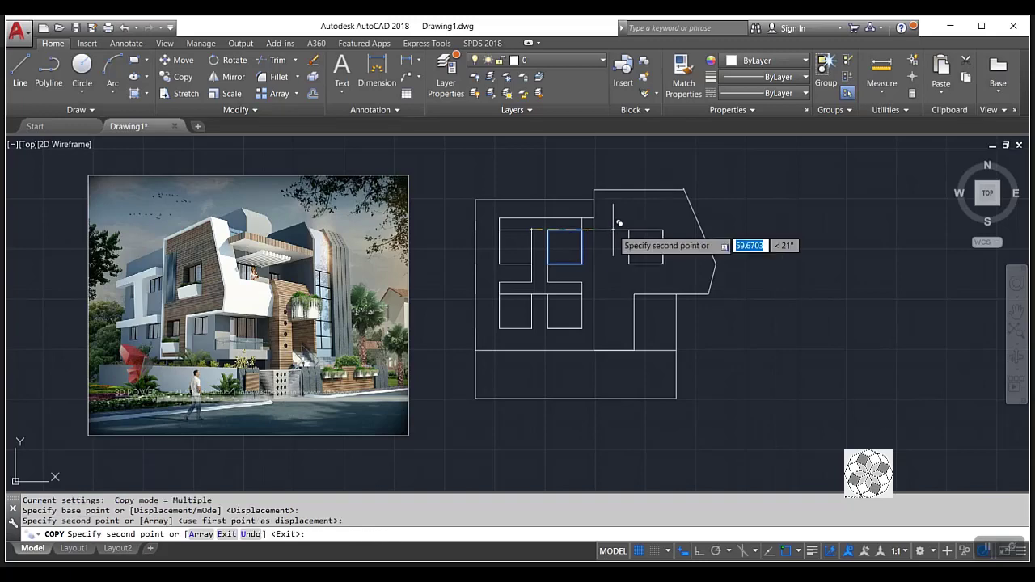
{"action": "key", "text": "Escape"}
{"action": "scroll", "coordinate": [573, 320], "scroll_direction": "up", "scroll_amount": 2}
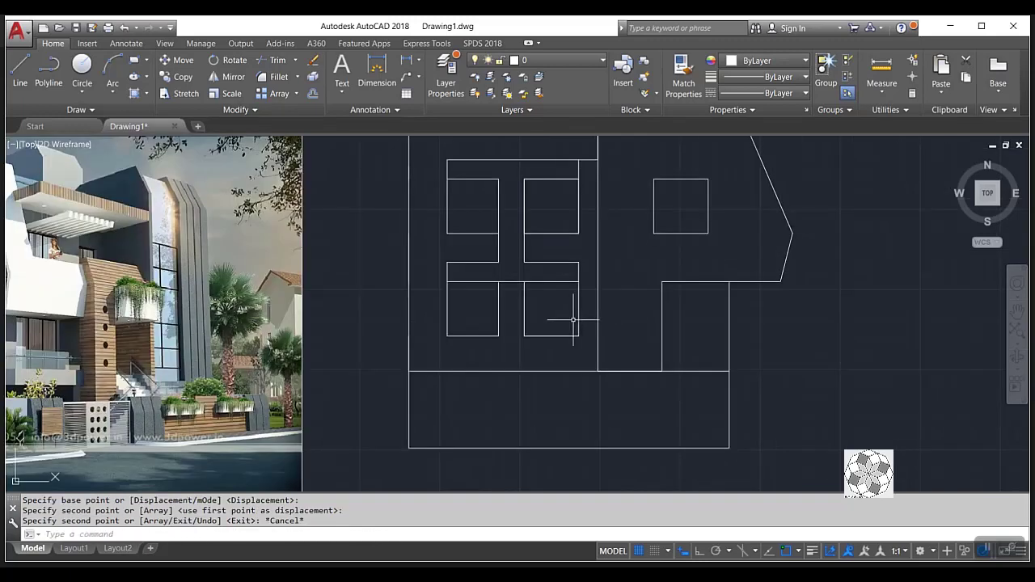
Select the lower-right window square for copying, then abandon the copy.
{"action": "left_click", "coordinate": [513, 349]}
{"action": "left_click", "coordinate": [597, 267]}
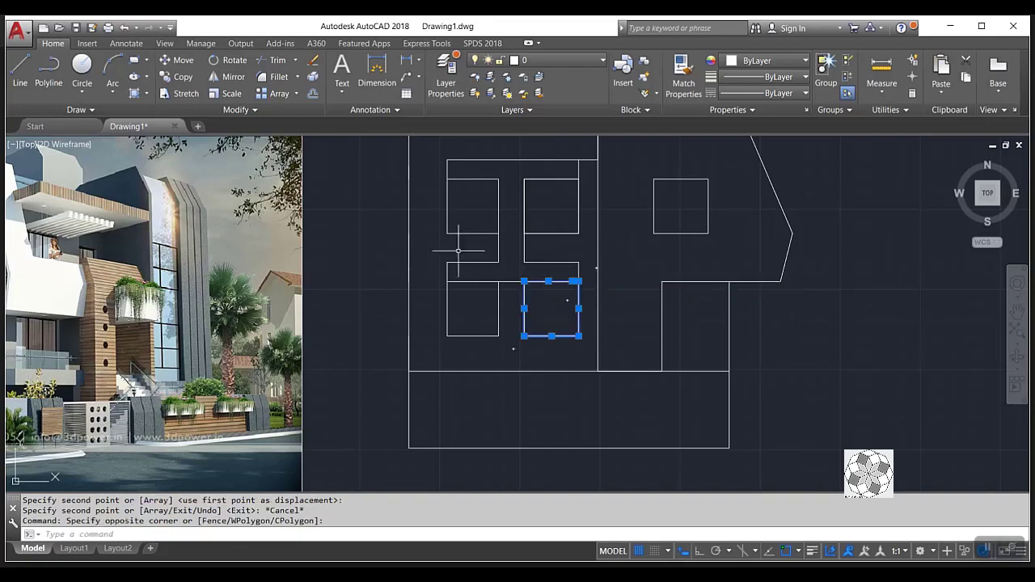
{"action": "left_click", "coordinate": [178, 77]}
{"action": "left_click", "coordinate": [681, 334]}
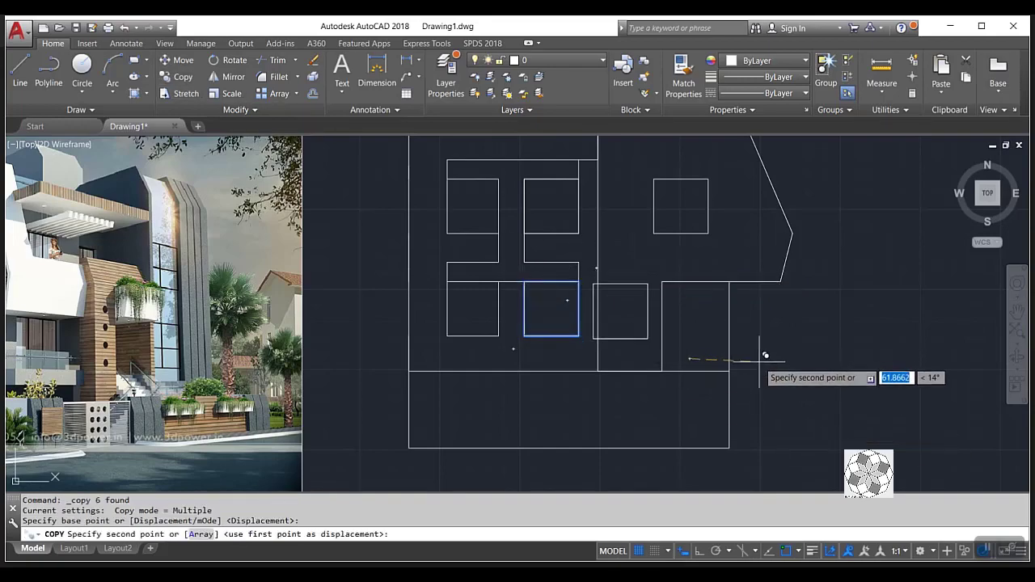
{"action": "key", "text": "Escape"}
{"action": "scroll", "coordinate": [638, 323], "scroll_direction": "up", "scroll_amount": 2}
{"action": "scroll", "coordinate": [615, 345], "scroll_direction": "down", "scroll_amount": 2}
{"action": "scroll", "coordinate": [639, 308], "scroll_direction": "down", "scroll_amount": 2}
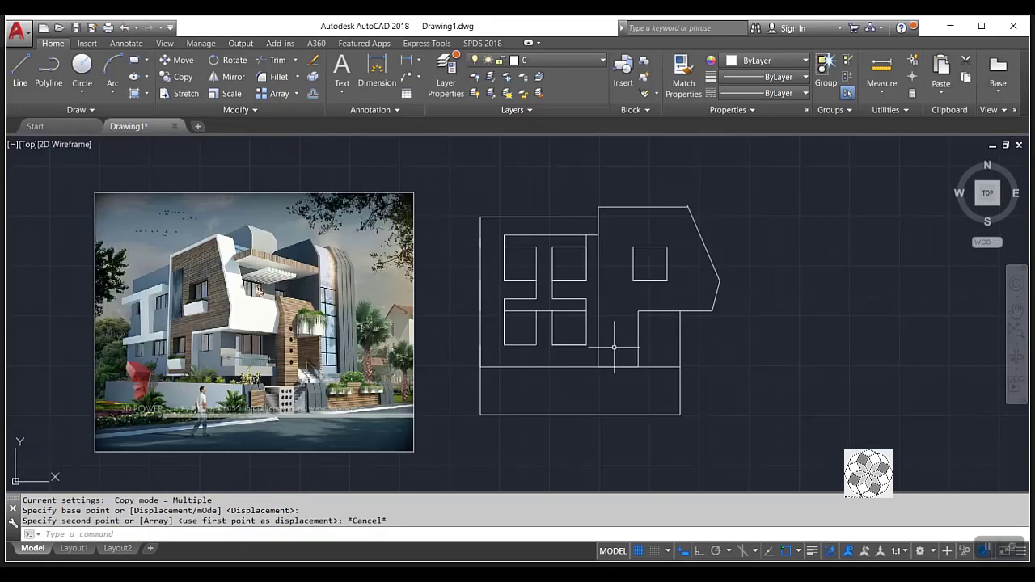
{"action": "scroll", "coordinate": [659, 275], "scroll_direction": "up", "scroll_amount": 2}
{"action": "scroll", "coordinate": [660, 275], "scroll_direction": "down", "scroll_amount": 1}
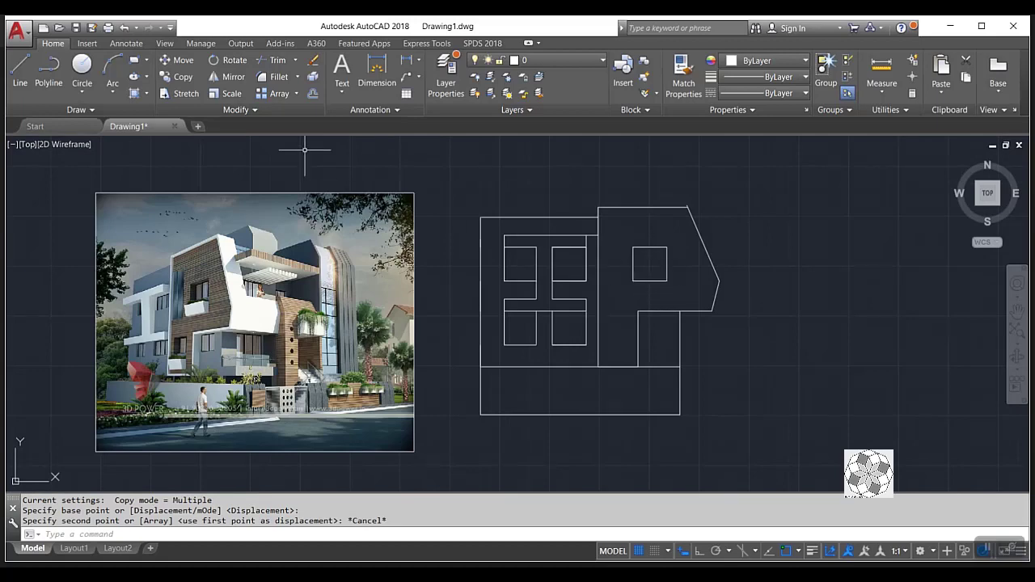
Turn Ortho on and start the ledge line at the window's lower corner with 1 and .1 segments.
{"action": "left_click", "coordinate": [20, 69]}
{"action": "scroll", "coordinate": [195, 319], "scroll_direction": "up", "scroll_amount": 2}
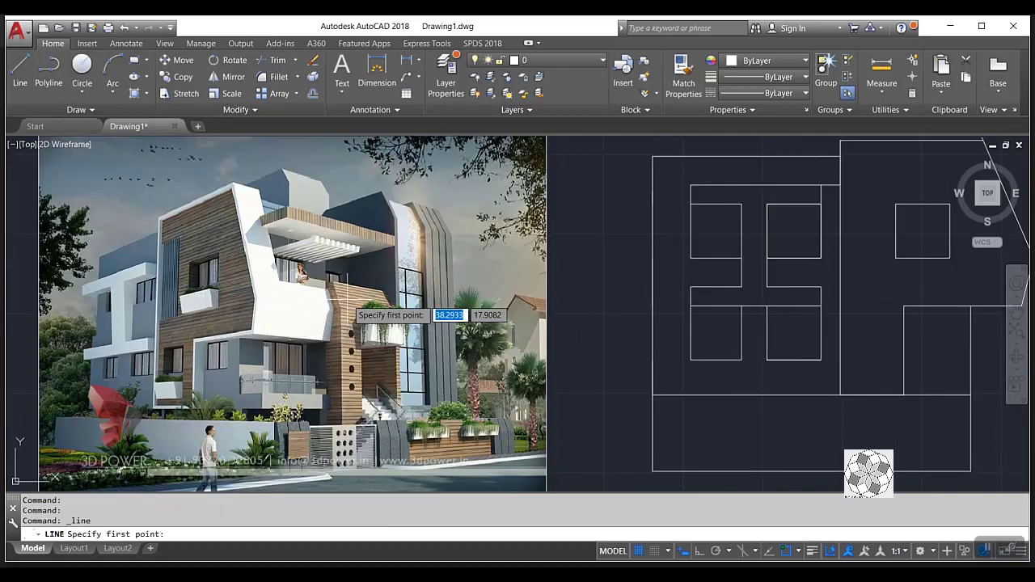
{"action": "scroll", "coordinate": [934, 259], "scroll_direction": "up", "scroll_amount": 2}
{"action": "middle_click_drag", "start_coordinate": [977, 285], "coordinate": [648, 289]}
{"action": "left_click", "coordinate": [636, 278]}
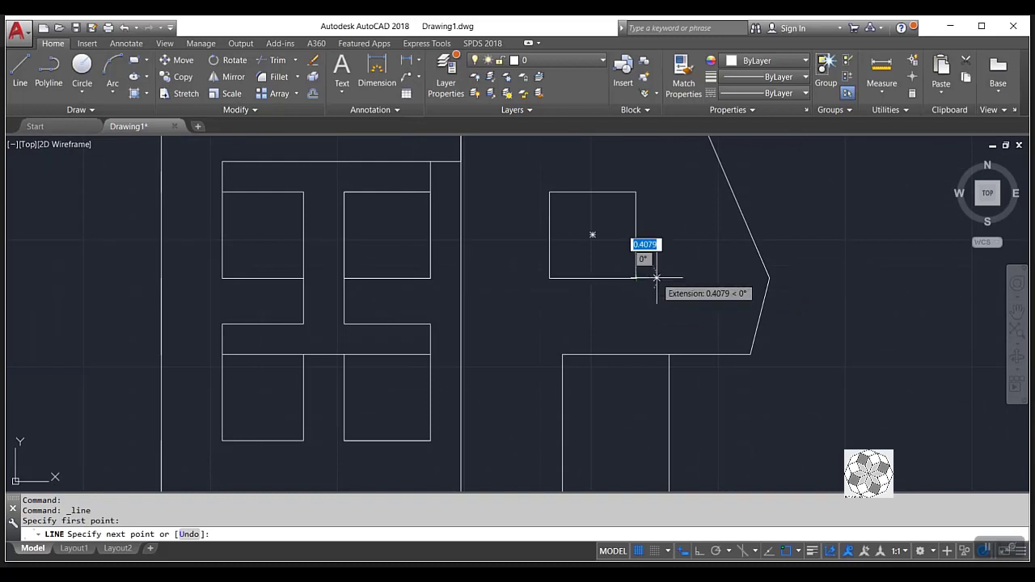
{"action": "scroll", "coordinate": [657, 277], "scroll_direction": "up", "scroll_amount": 4}
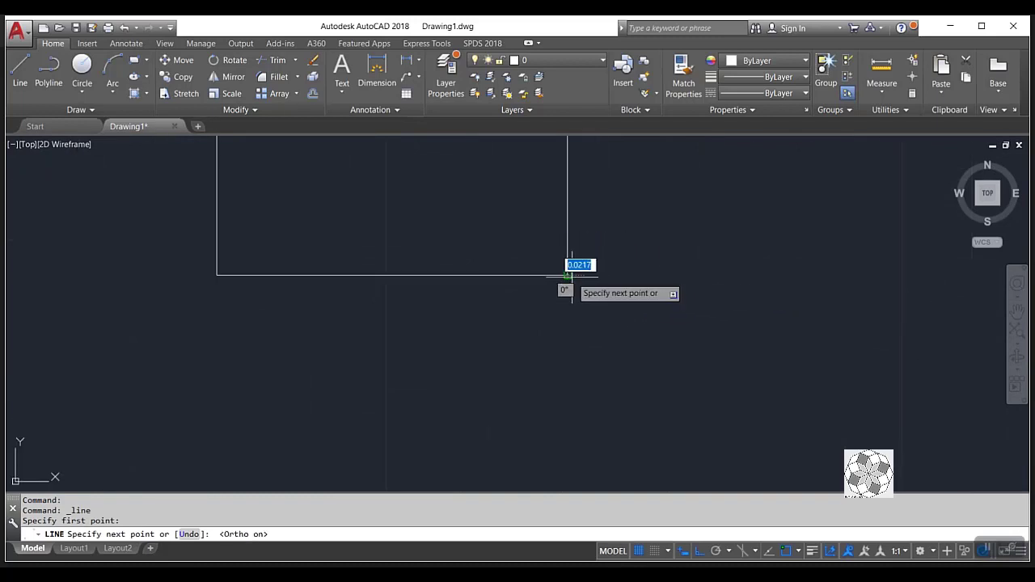
{"action": "key", "text": "F8"}
{"action": "type", "text": "13"}
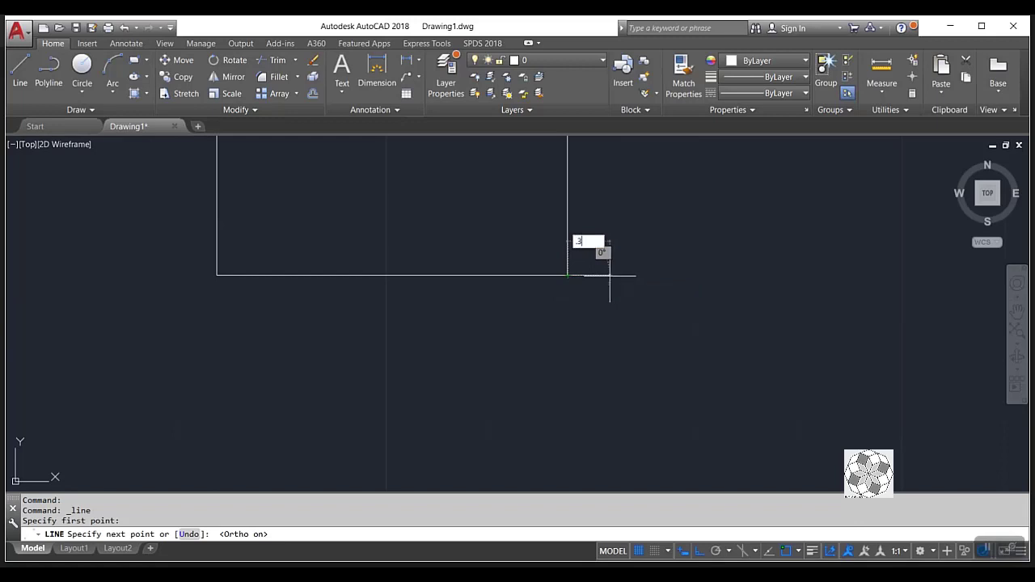
{"action": "key", "text": "Return"}
{"action": "scroll", "coordinate": [613, 320], "scroll_direction": "down", "scroll_amount": 2}
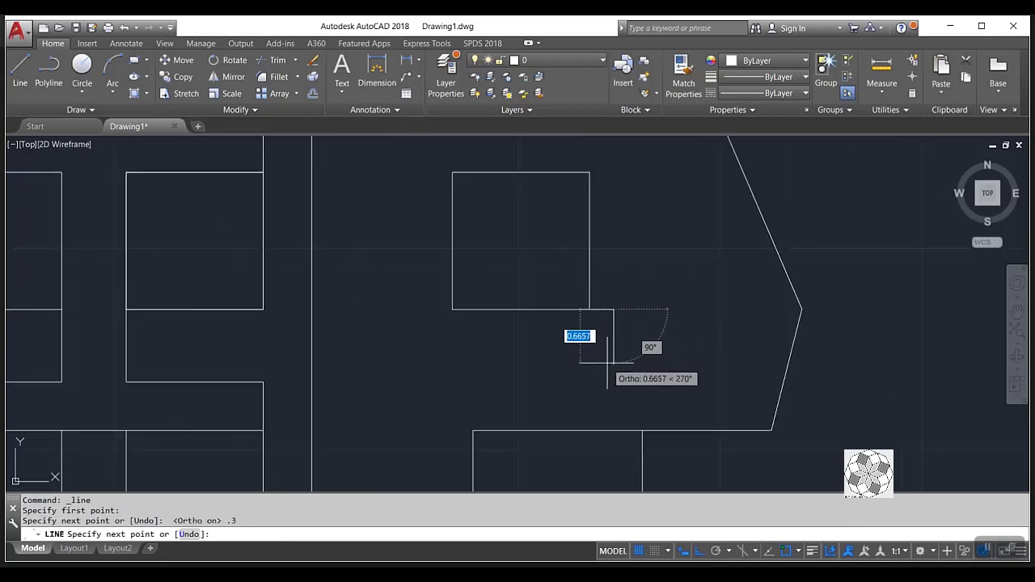
{"action": "type", "text": ".1"}
{"action": "key", "text": "Return"}
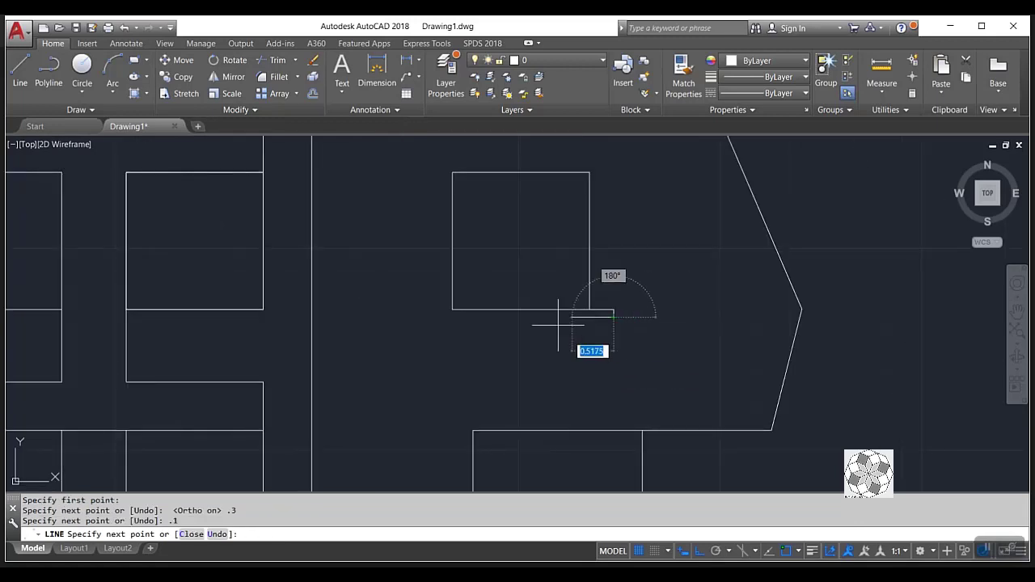
Complete the thin ledge outline with a .3 segment and close its left side.
{"action": "left_click", "coordinate": [453, 317]}
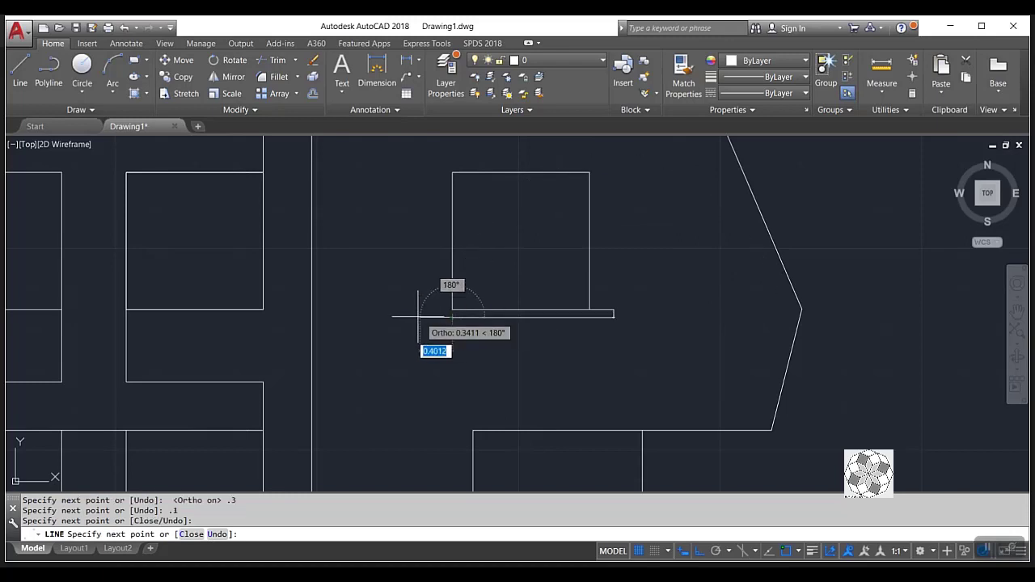
{"action": "type", "text": ".3"}
{"action": "key", "text": "Return"}
{"action": "left_click", "coordinate": [428, 310]}
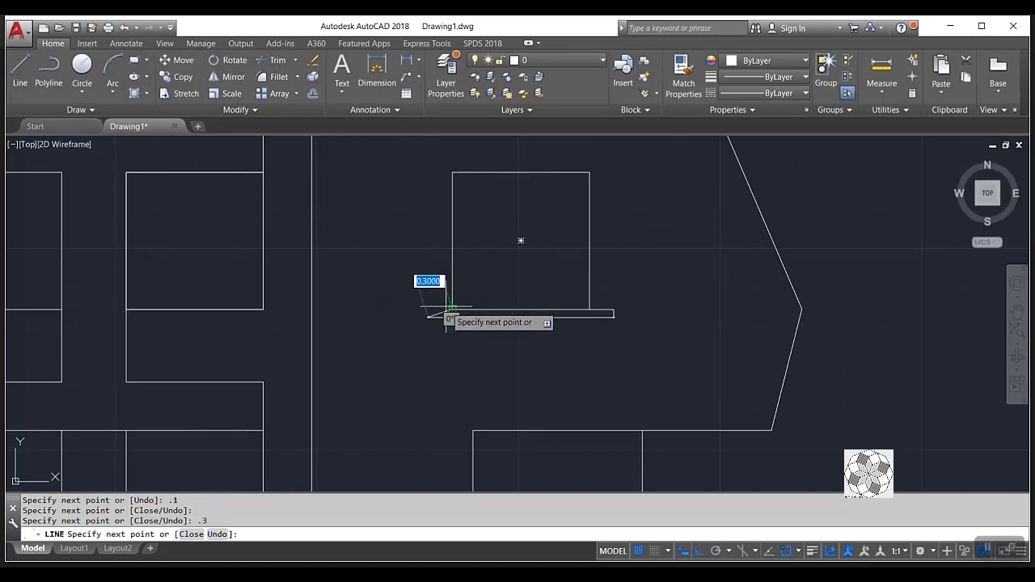
{"action": "left_click", "coordinate": [452, 309]}
{"action": "key", "text": "Return"}
{"action": "key", "text": "Return"}
Draw the deeper box under the ledge with a .5 drop and .2 segment, closing at the ledge.
{"action": "left_click", "coordinate": [428, 317]}
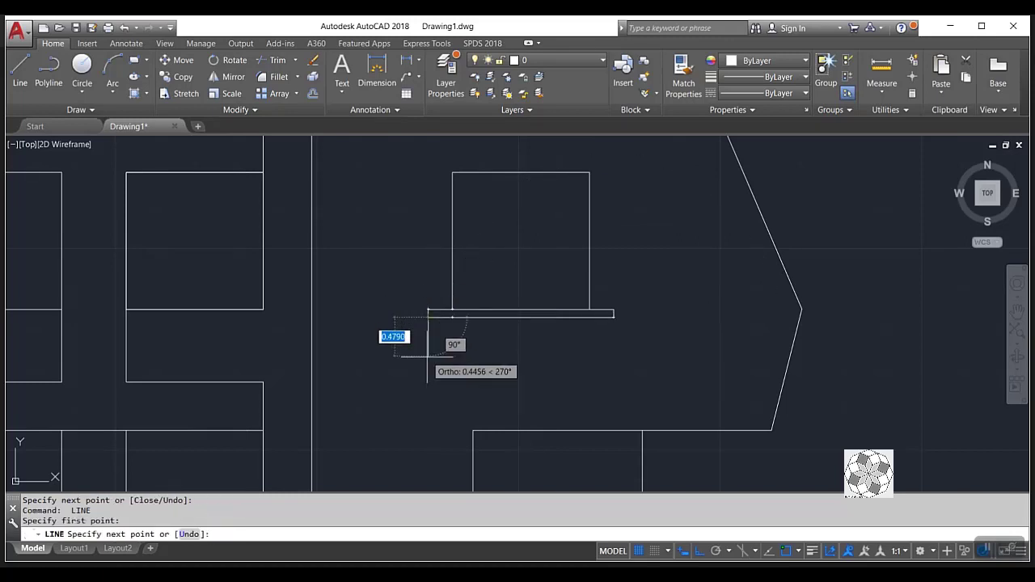
{"action": "type", "text": ".5"}
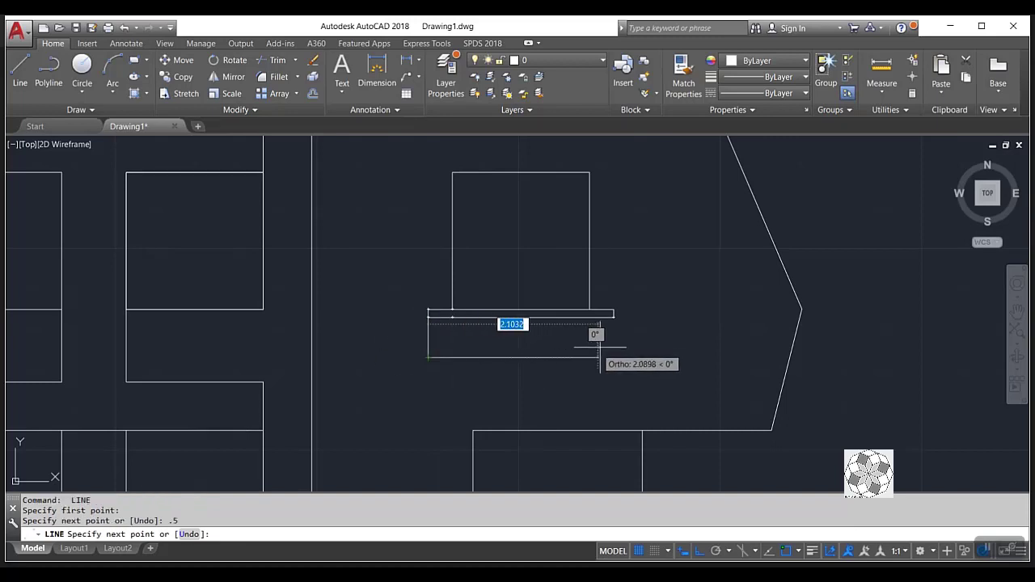
{"action": "key", "text": "Return"}
{"action": "type", "text": ".2"}
{"action": "key", "text": "Return"}
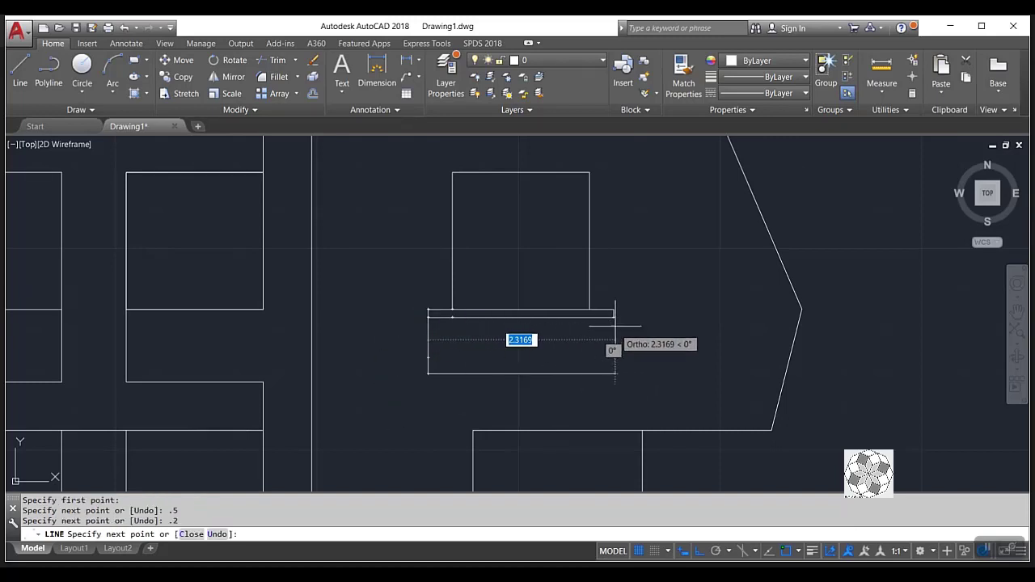
{"action": "left_click", "coordinate": [614, 373]}
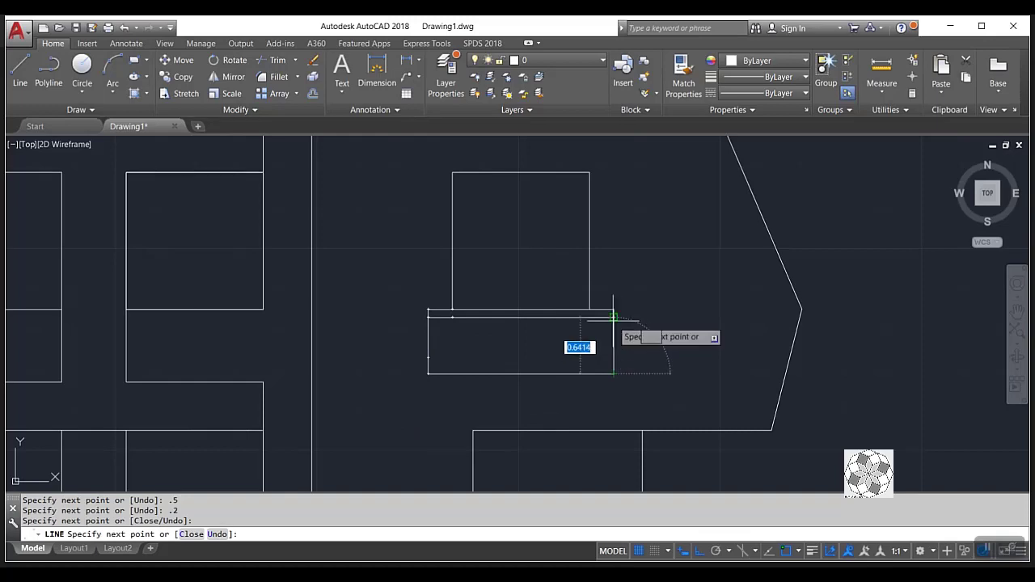
{"action": "left_click", "coordinate": [612, 316]}
{"action": "key", "text": "Return"}
{"action": "scroll", "coordinate": [629, 340], "scroll_direction": "down", "scroll_amount": 2}
{"action": "scroll", "coordinate": [587, 332], "scroll_direction": "down", "scroll_amount": 2}
{"action": "scroll", "coordinate": [110, 377], "scroll_direction": "up", "scroll_amount": 4}
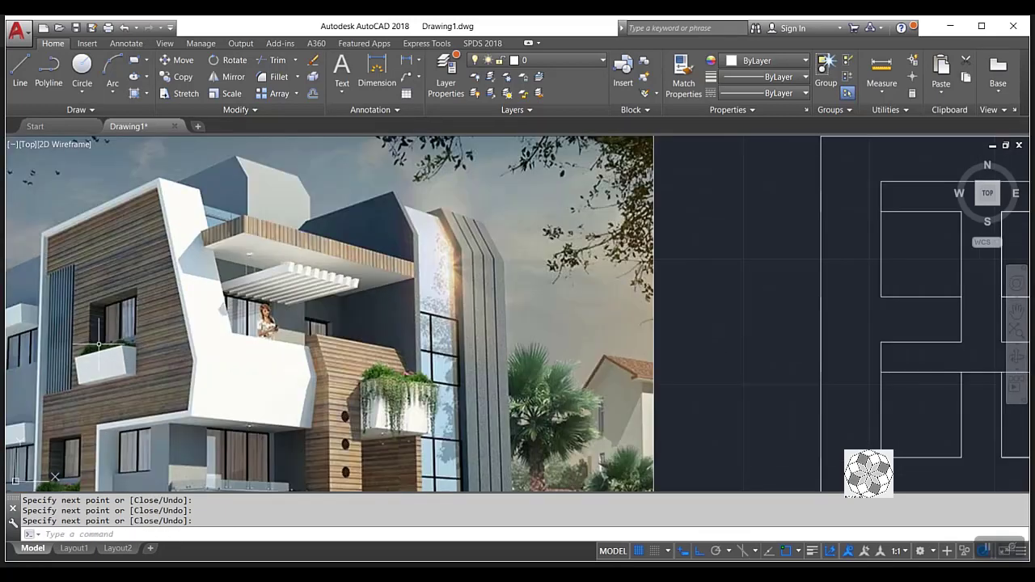
{"action": "scroll", "coordinate": [123, 312], "scroll_direction": "down", "scroll_amount": 2}
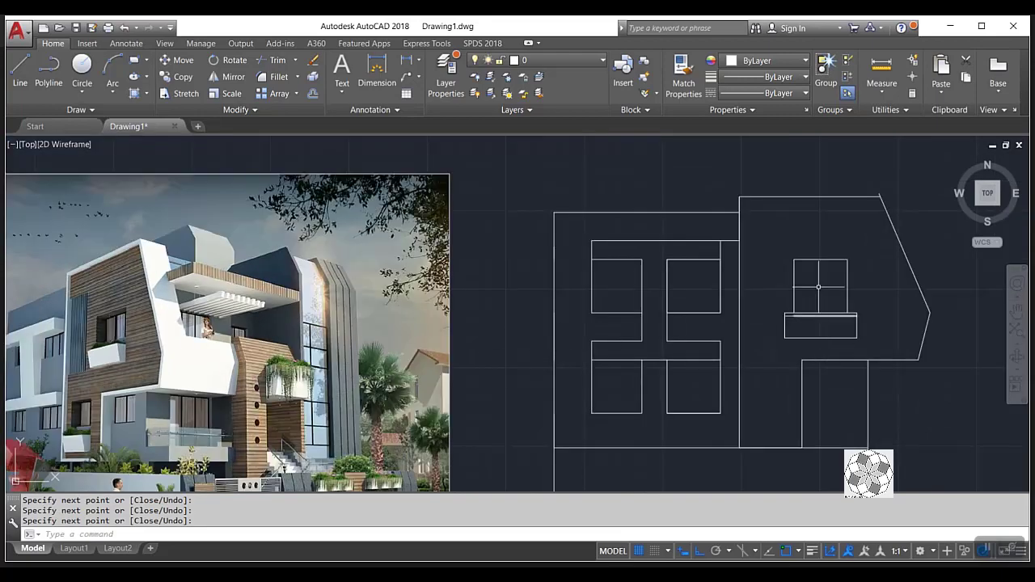
{"action": "scroll", "coordinate": [696, 291], "scroll_direction": "down", "scroll_amount": 3}
{"action": "scroll", "coordinate": [721, 228], "scroll_direction": "up", "scroll_amount": 2}
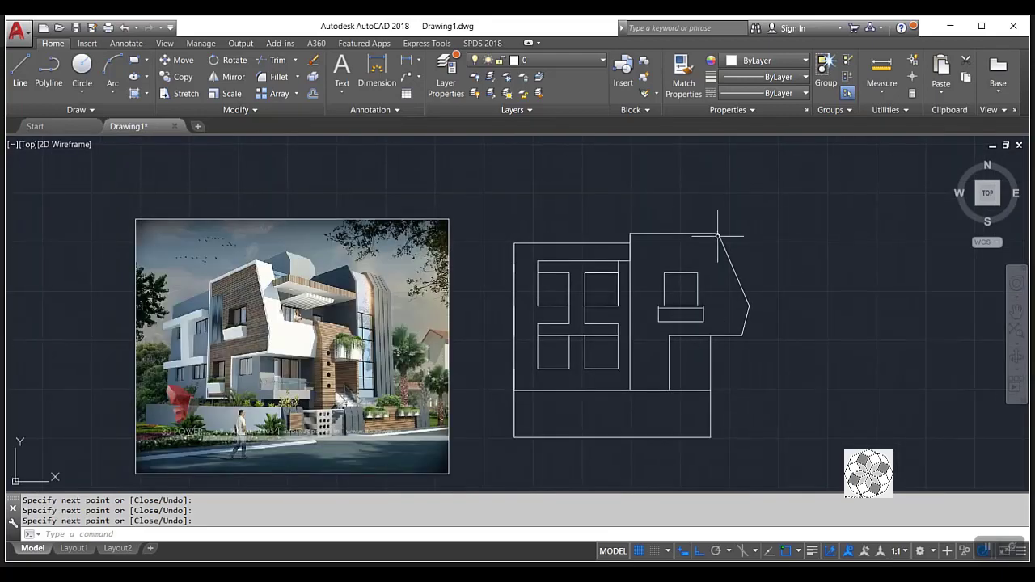
{"action": "scroll", "coordinate": [721, 231], "scroll_direction": "up", "scroll_amount": 4}
{"action": "type", "text": "tr"}
{"action": "key", "text": "Return"}
{"action": "key", "text": "Return"}
Cancel the trim and begin a polyline from the bay's bottom up along its side to the angled edge.
{"action": "left_click", "coordinate": [707, 224]}
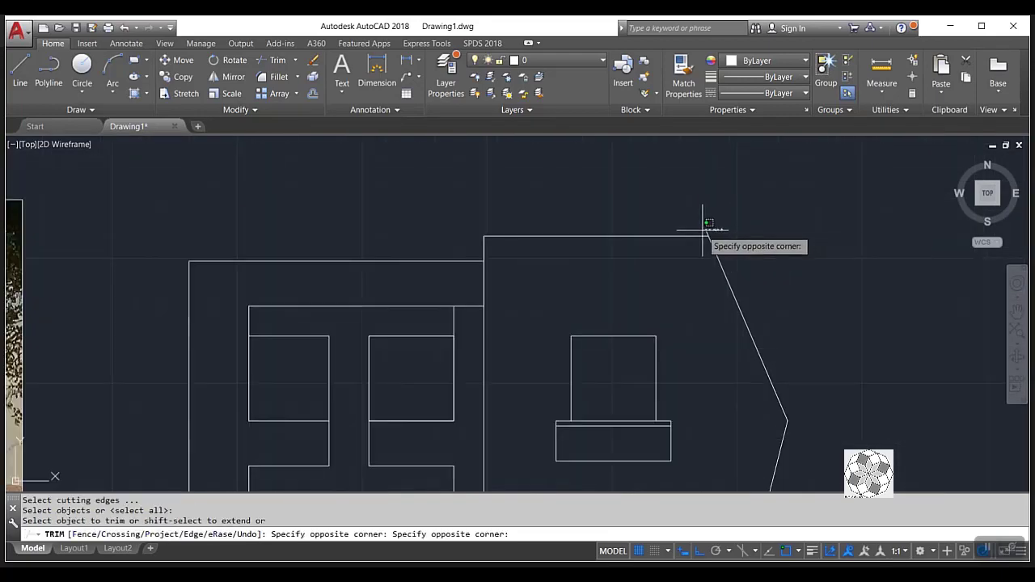
{"action": "scroll", "coordinate": [396, 190], "scroll_direction": "down", "scroll_amount": 3}
{"action": "key", "text": "Escape"}
{"action": "left_click", "coordinate": [48, 67]}
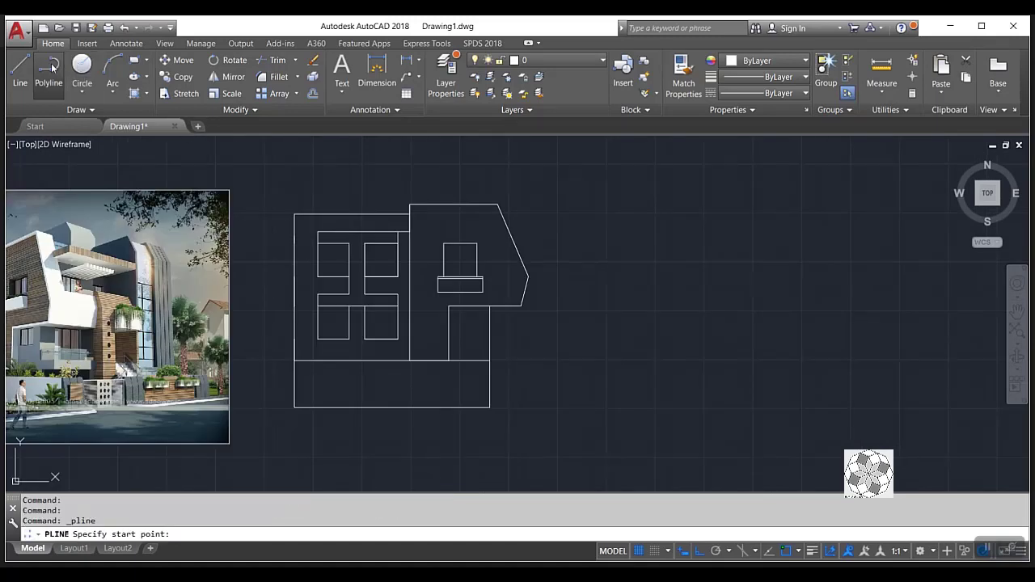
{"action": "scroll", "coordinate": [411, 382], "scroll_direction": "up", "scroll_amount": 2}
{"action": "left_click", "coordinate": [405, 359]}
{"action": "left_click", "coordinate": [468, 360]}
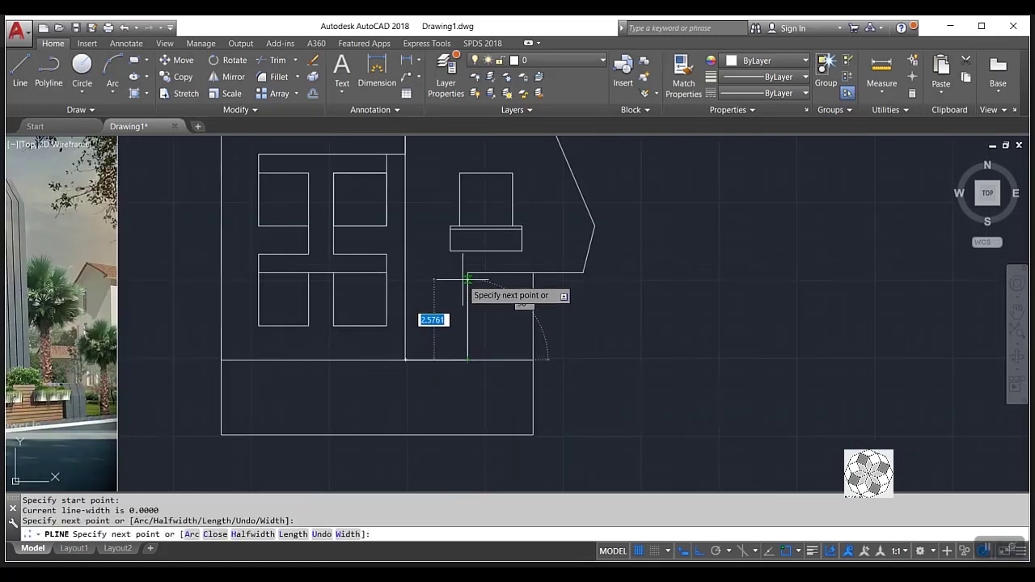
{"action": "left_click", "coordinate": [467, 273]}
{"action": "left_click", "coordinate": [583, 273]}
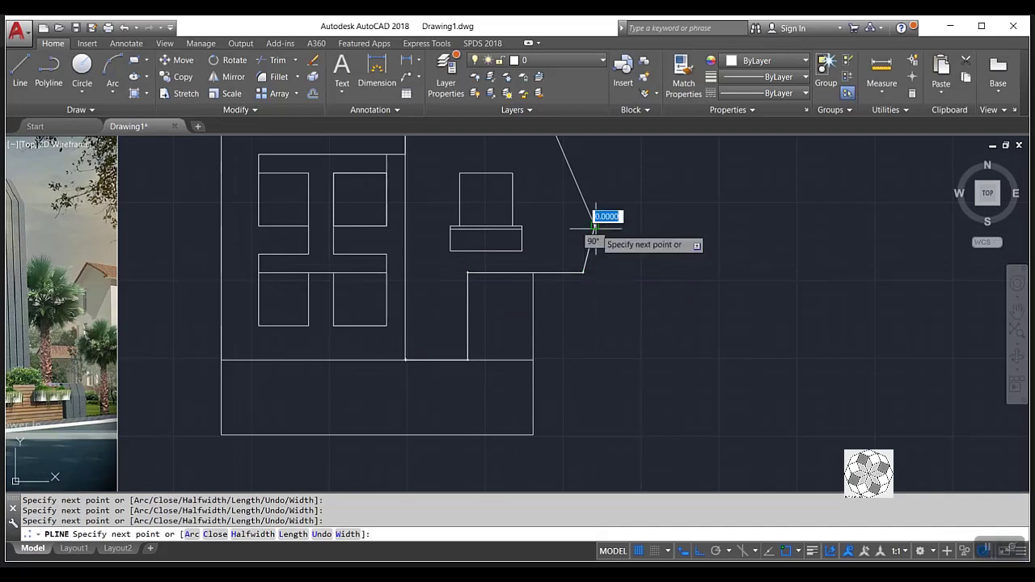
Continue the polyline through the bay's top-right and top-left corners and back down to the bottom.
{"action": "middle_click_drag", "start_coordinate": [593, 226], "coordinate": [615, 356]}
{"action": "left_click", "coordinate": [568, 239]}
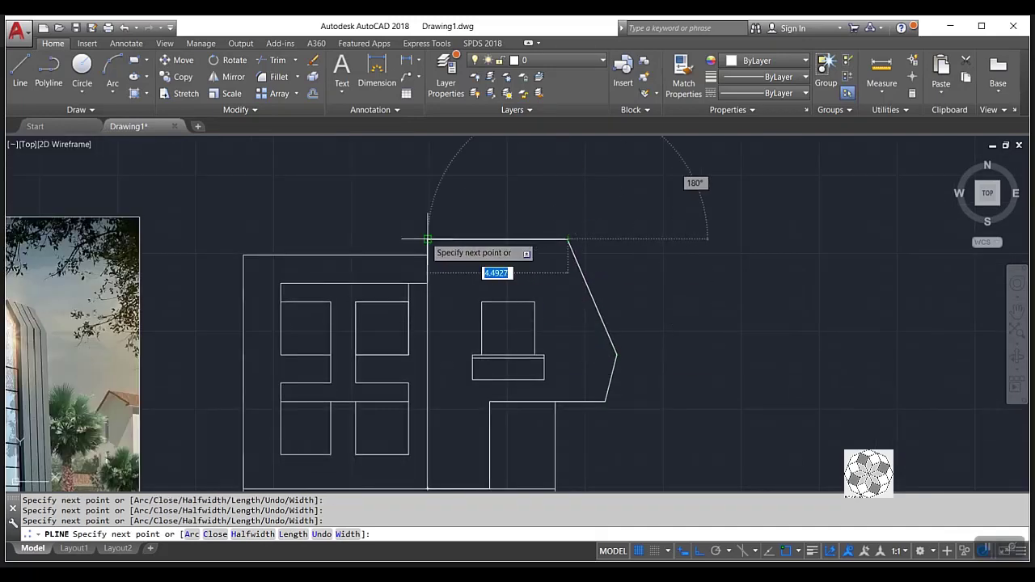
{"action": "left_click", "coordinate": [427, 239]}
{"action": "scroll", "coordinate": [427, 240], "scroll_direction": "down", "scroll_amount": 2}
{"action": "scroll", "coordinate": [437, 342], "scroll_direction": "up", "scroll_amount": 2}
{"action": "left_click", "coordinate": [421, 420]}
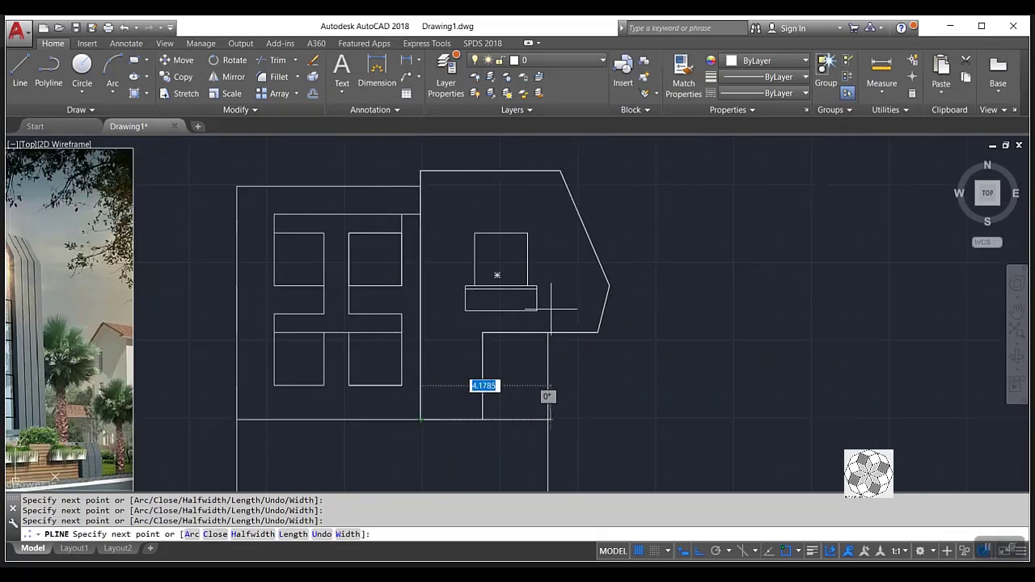
{"action": "key", "text": "Escape"}
{"action": "scroll", "coordinate": [500, 272], "scroll_direction": "down", "scroll_amount": 2}
{"action": "left_click", "coordinate": [313, 93]}
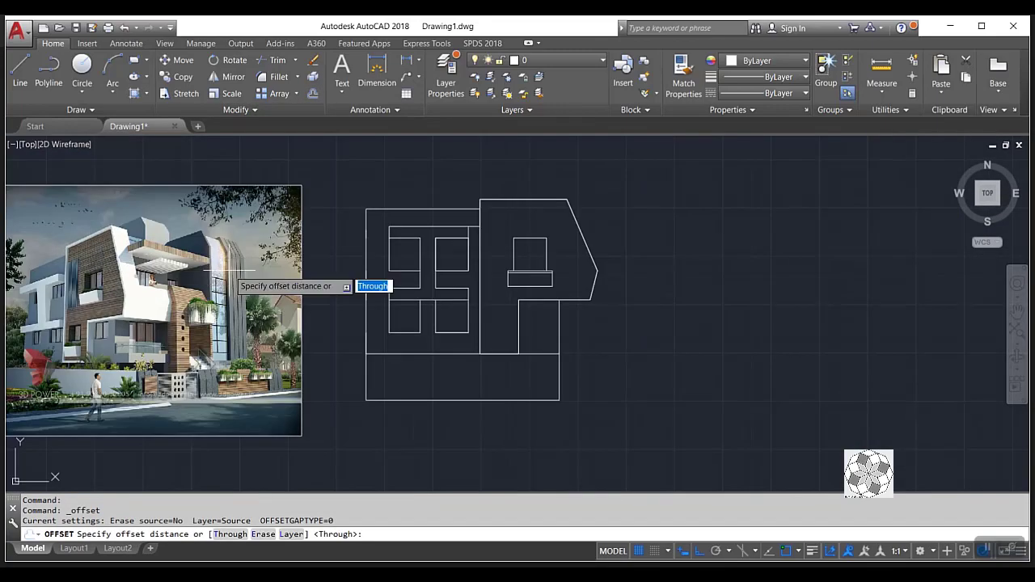
Offset the bay polyline 0.2 to the inside.
{"action": "scroll", "coordinate": [476, 217], "scroll_direction": "up", "scroll_amount": 3}
{"action": "left_click", "coordinate": [555, 175]}
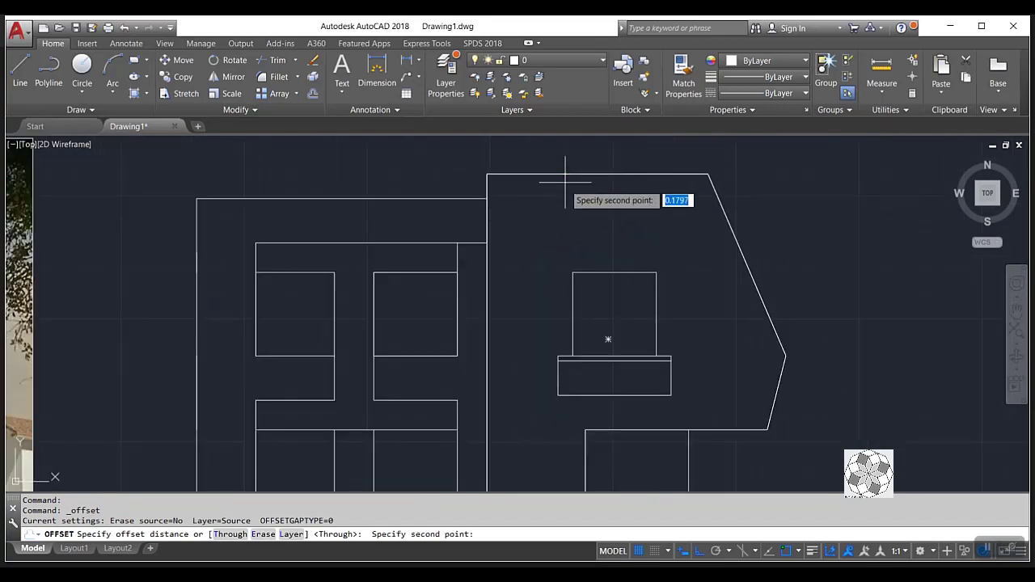
{"action": "type", "text": ".2"}
{"action": "key", "text": "Return"}
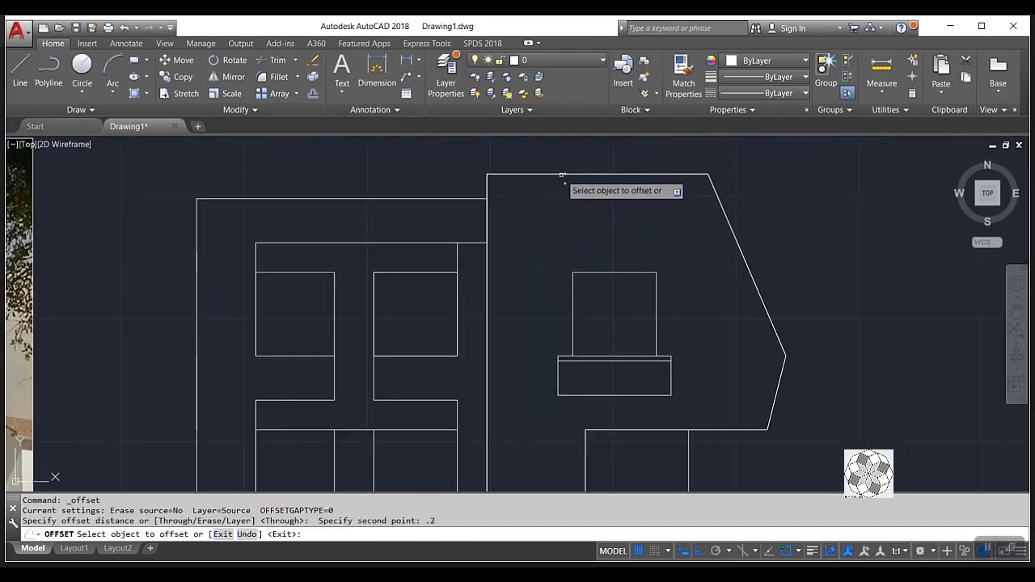
{"action": "left_click", "coordinate": [564, 175]}
{"action": "left_click", "coordinate": [550, 222]}
{"action": "scroll", "coordinate": [549, 254], "scroll_direction": "down", "scroll_amount": 2}
{"action": "key", "text": "Escape"}
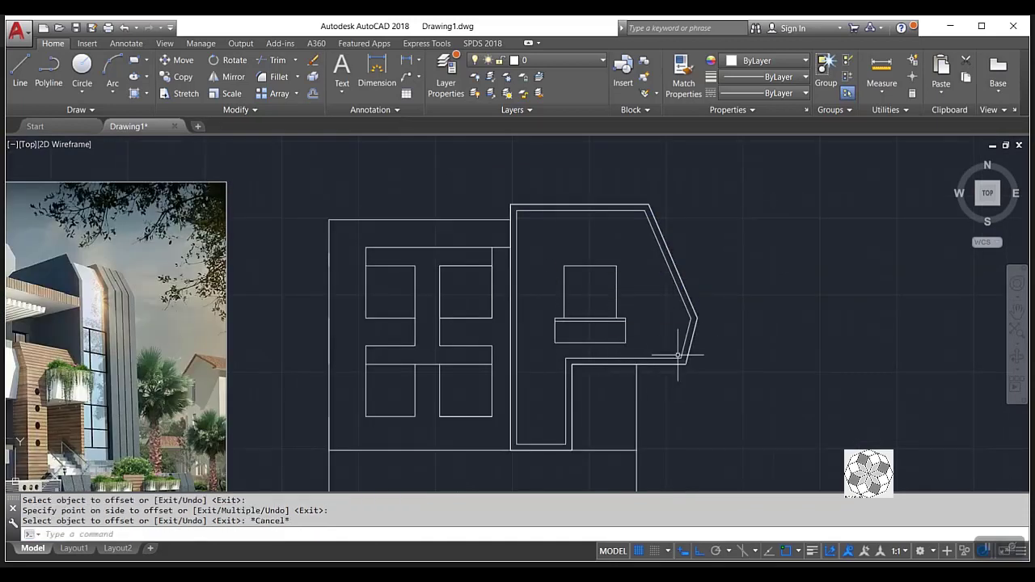
Pan across the drawing so the reference photo is fully visible.
{"action": "scroll", "coordinate": [671, 360], "scroll_direction": "down", "scroll_amount": 2}
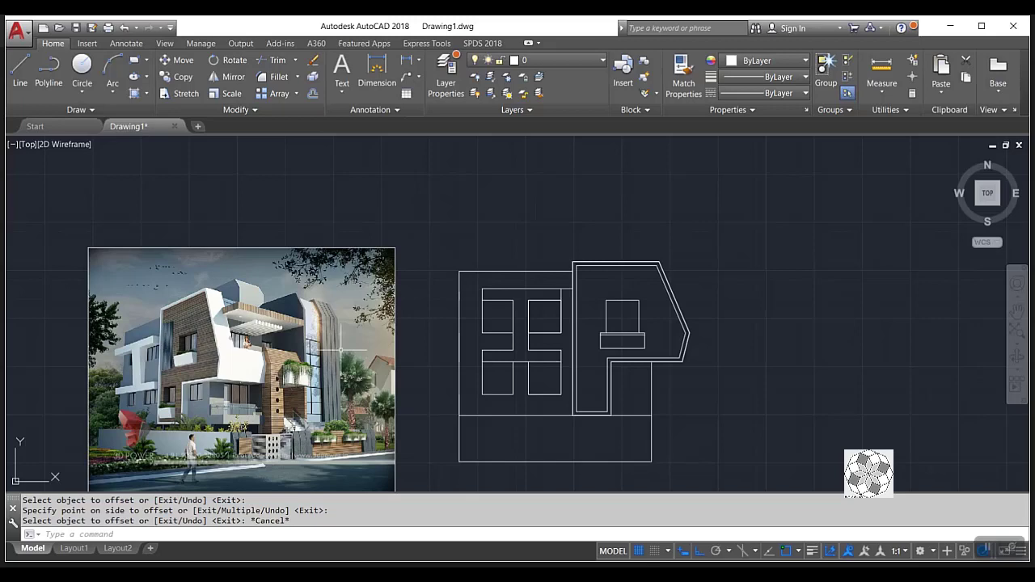
{"action": "scroll", "coordinate": [639, 295], "scroll_direction": "up", "scroll_amount": 2}
{"action": "middle_click_drag", "start_coordinate": [653, 342], "coordinate": [486, 375]}
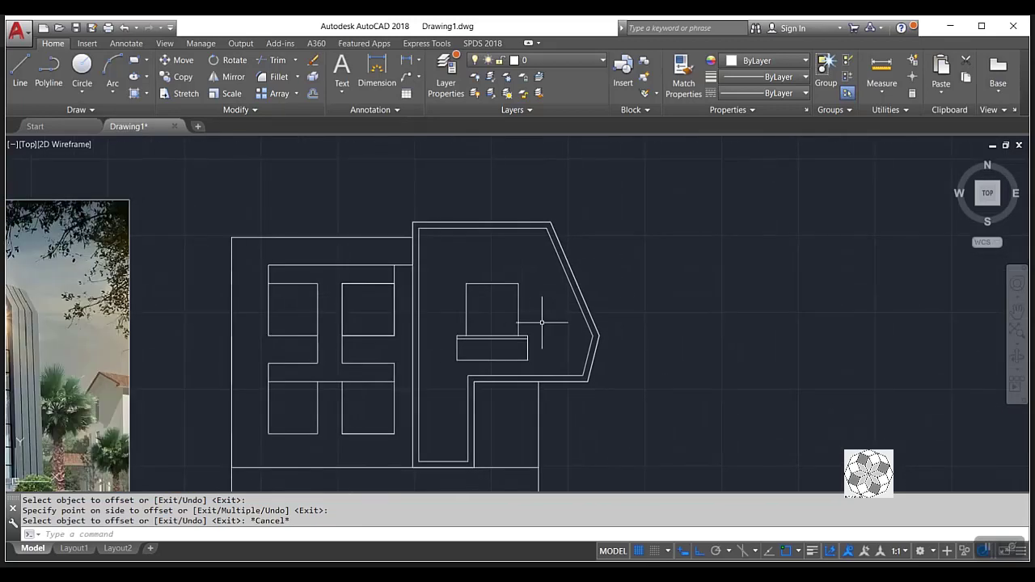
{"action": "left_click", "coordinate": [21, 68]}
{"action": "middle_click_drag", "start_coordinate": [323, 258], "coordinate": [660, 275]}
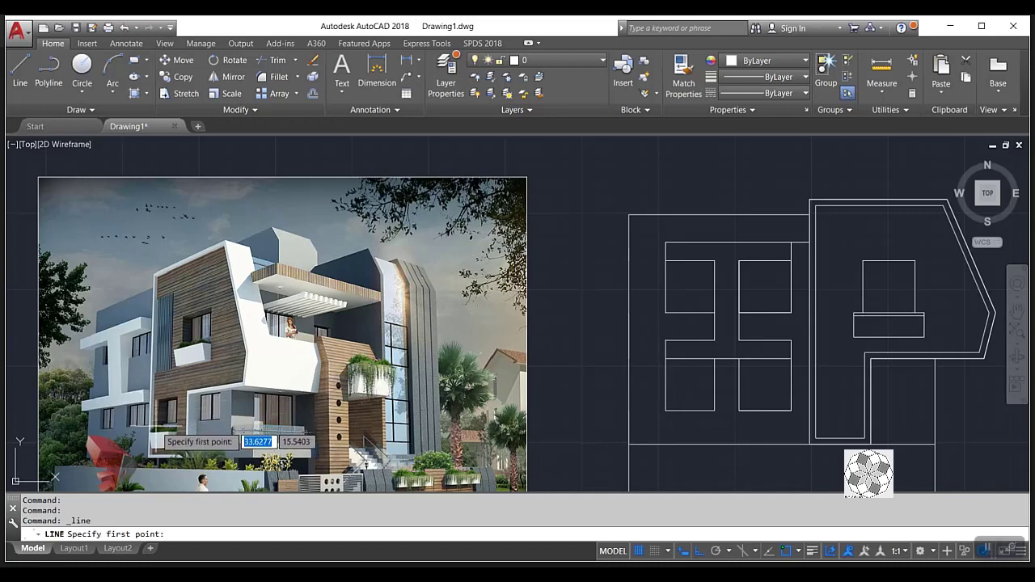
{"action": "scroll", "coordinate": [164, 387], "scroll_direction": "down", "scroll_amount": 2}
{"action": "scroll", "coordinate": [589, 383], "scroll_direction": "up", "scroll_amount": 2}
Stretch the bay's lower stem 0.3 to the right with a crossing window.
{"action": "key", "text": "Escape"}
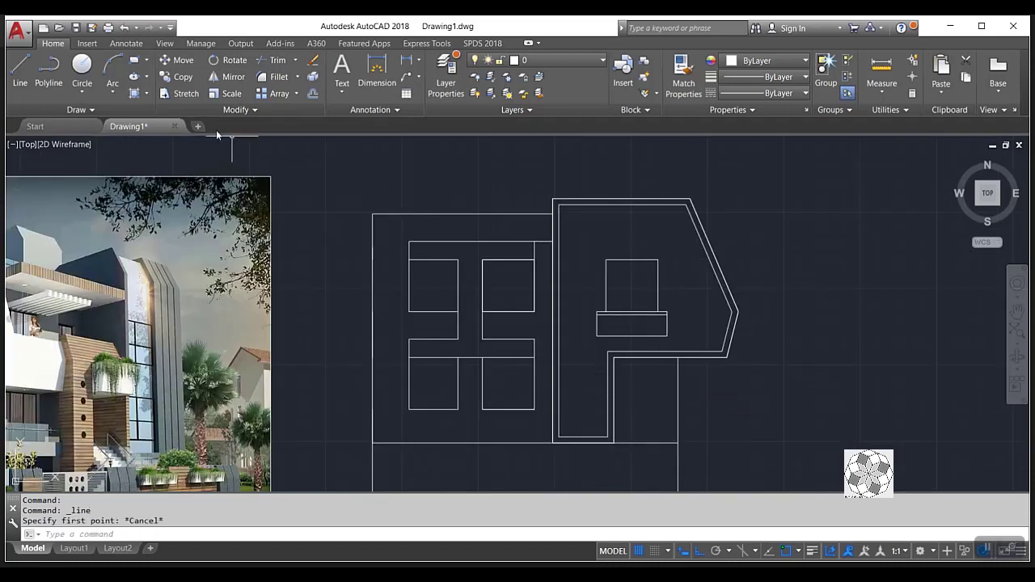
{"action": "left_click", "coordinate": [164, 95]}
{"action": "left_click", "coordinate": [636, 345]}
{"action": "left_click", "coordinate": [589, 485]}
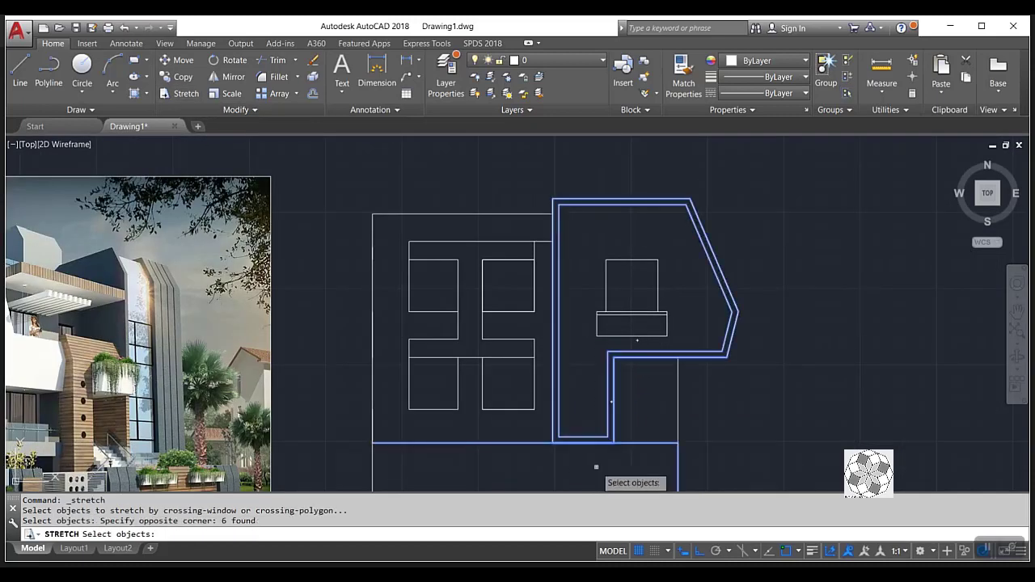
{"action": "key", "text": "Return"}
{"action": "left_click", "coordinate": [600, 467]}
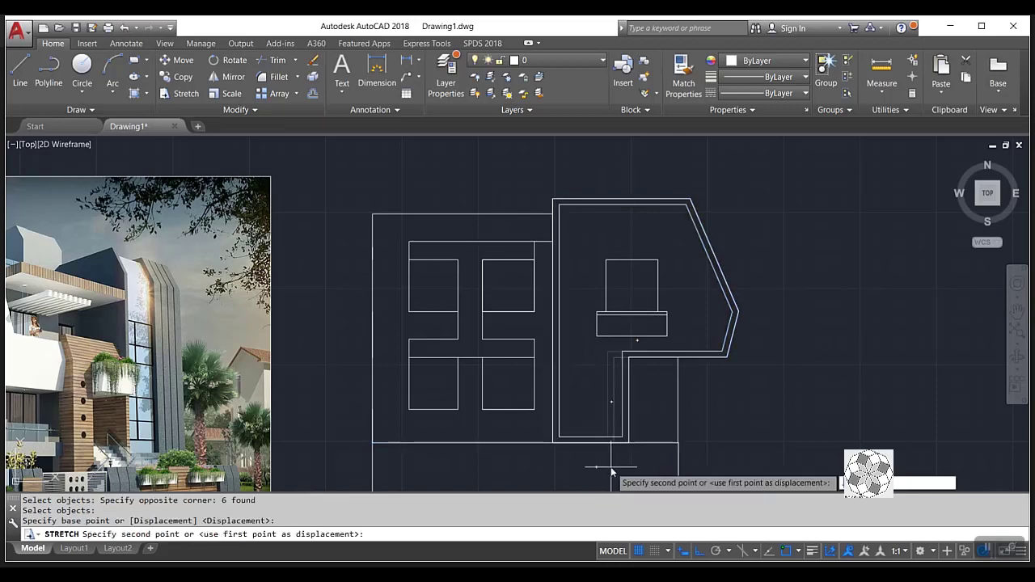
{"action": "type", "text": ".3"}
{"action": "key", "text": "Return"}
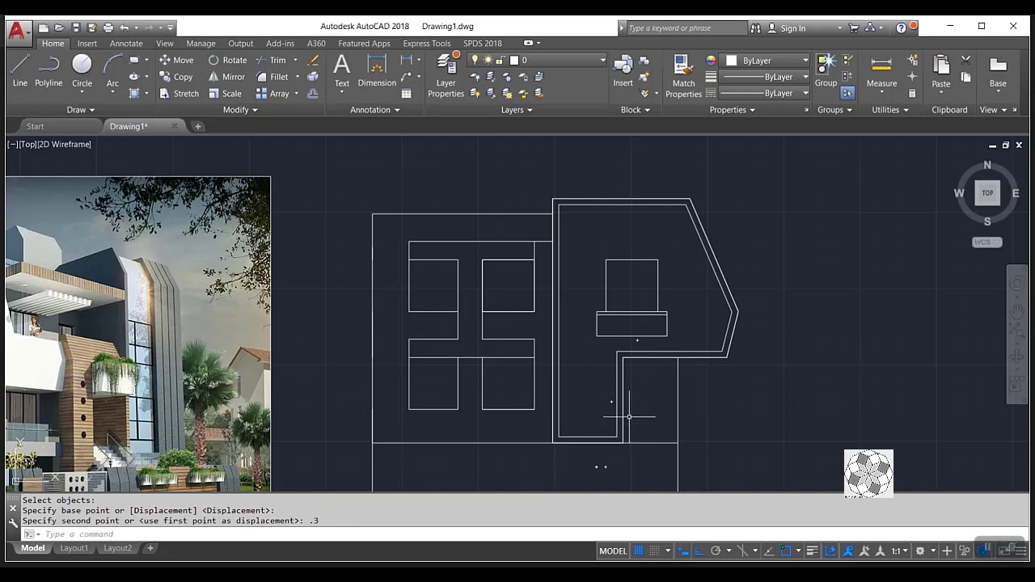
{"action": "scroll", "coordinate": [591, 405], "scroll_direction": "up", "scroll_amount": 2}
Draw two horizontal ledge lines from the left, each ending at the bay stem.
{"action": "left_click", "coordinate": [20, 72]}
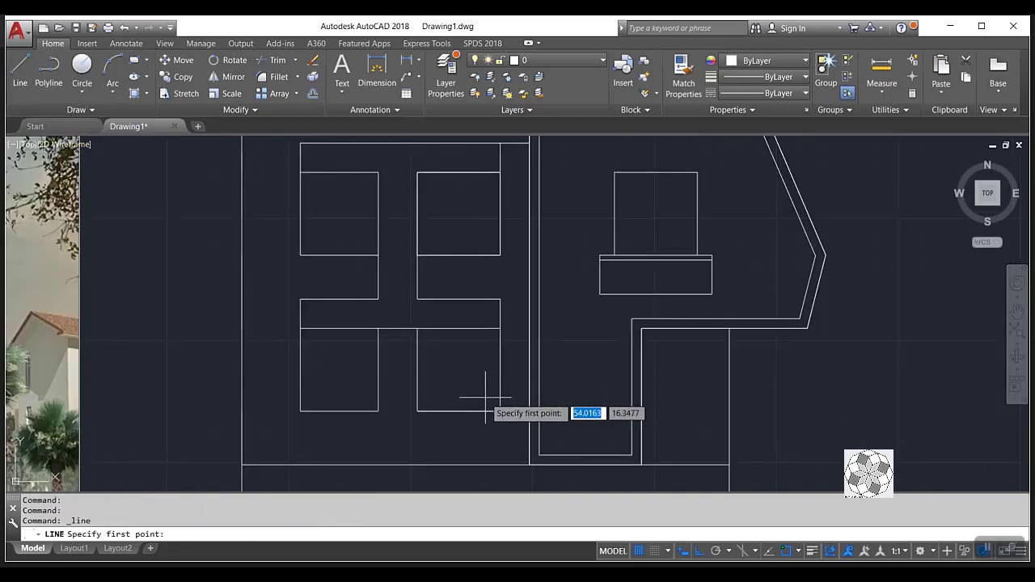
{"action": "left_click", "coordinate": [493, 411]}
{"action": "left_click", "coordinate": [632, 411]}
{"action": "key", "text": "Return"}
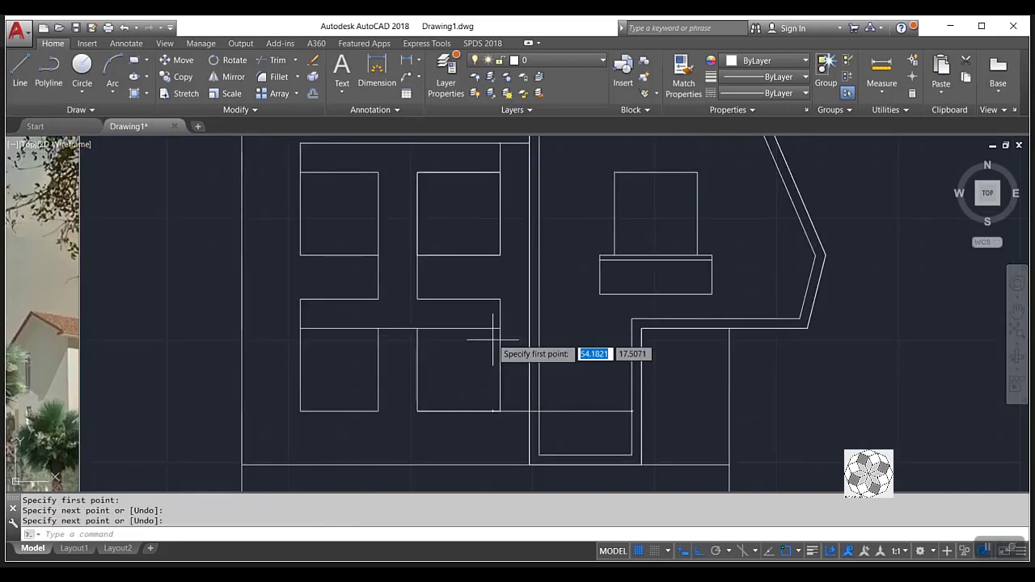
{"action": "left_click", "coordinate": [495, 329]}
{"action": "left_click", "coordinate": [633, 328]}
{"action": "key", "text": "Return"}
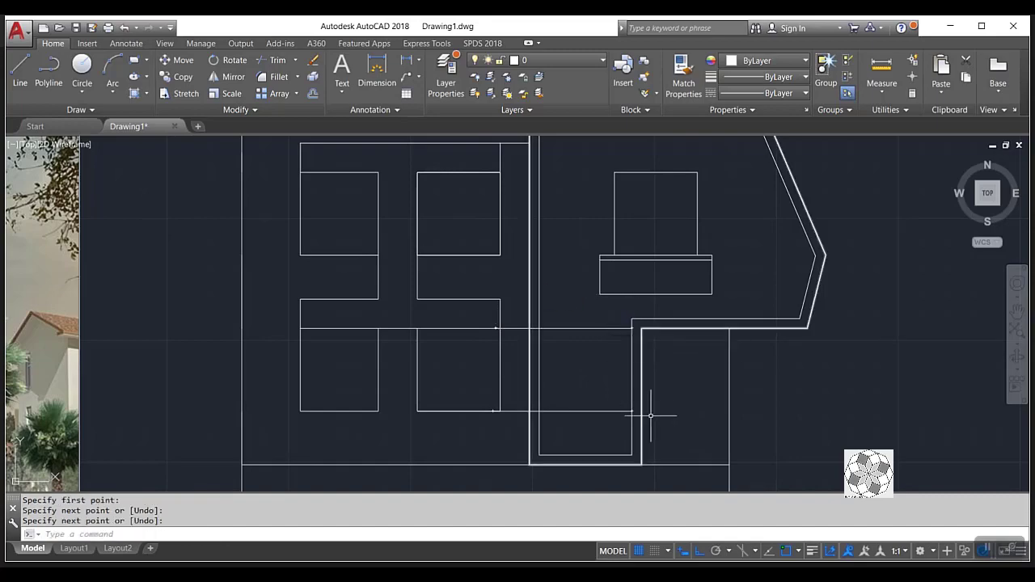
{"action": "scroll", "coordinate": [650, 416], "scroll_direction": "down", "scroll_amount": 3}
{"action": "scroll", "coordinate": [432, 323], "scroll_direction": "up", "scroll_amount": 2}
{"action": "scroll", "coordinate": [432, 323], "scroll_direction": "down", "scroll_amount": 2}
{"action": "scroll", "coordinate": [432, 324], "scroll_direction": "up", "scroll_amount": 1}
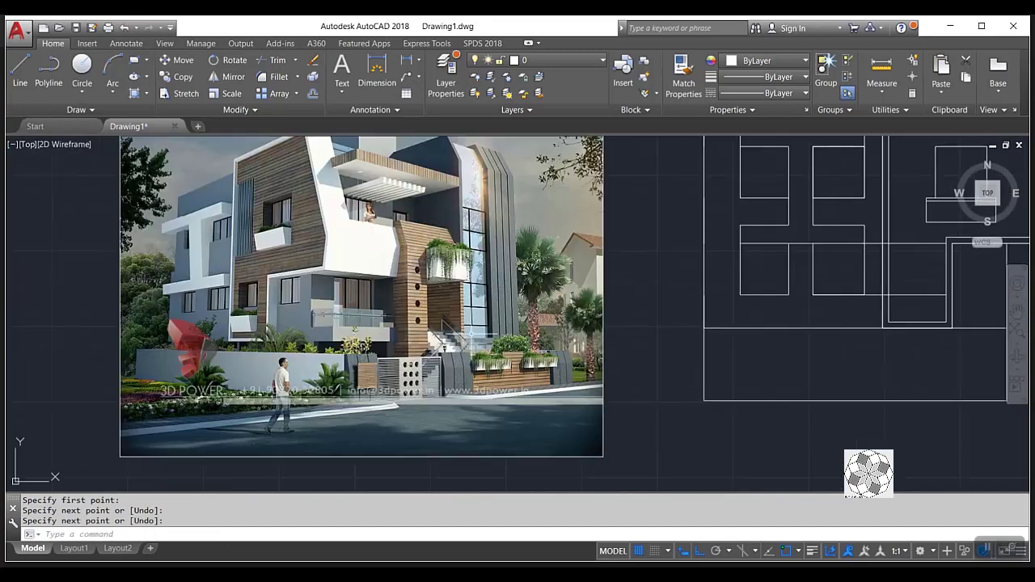
{"action": "middle_click_drag", "start_coordinate": [432, 323], "coordinate": [547, 345]}
{"action": "scroll", "coordinate": [369, 373], "scroll_direction": "down", "scroll_amount": 2}
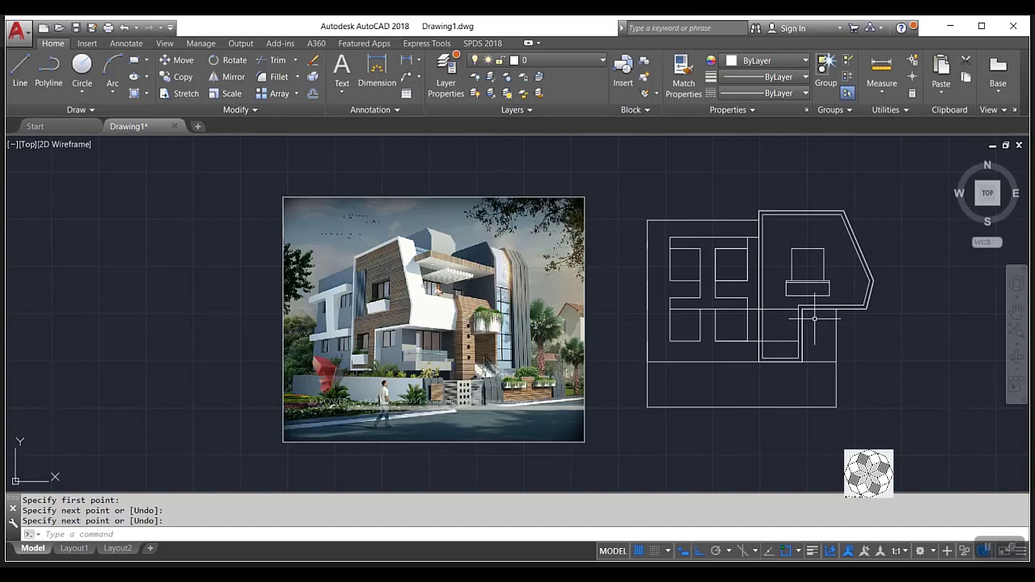
{"action": "scroll", "coordinate": [826, 356], "scroll_direction": "up", "scroll_amount": 4}
{"action": "middle_click_drag", "start_coordinate": [786, 347], "coordinate": [700, 392]}
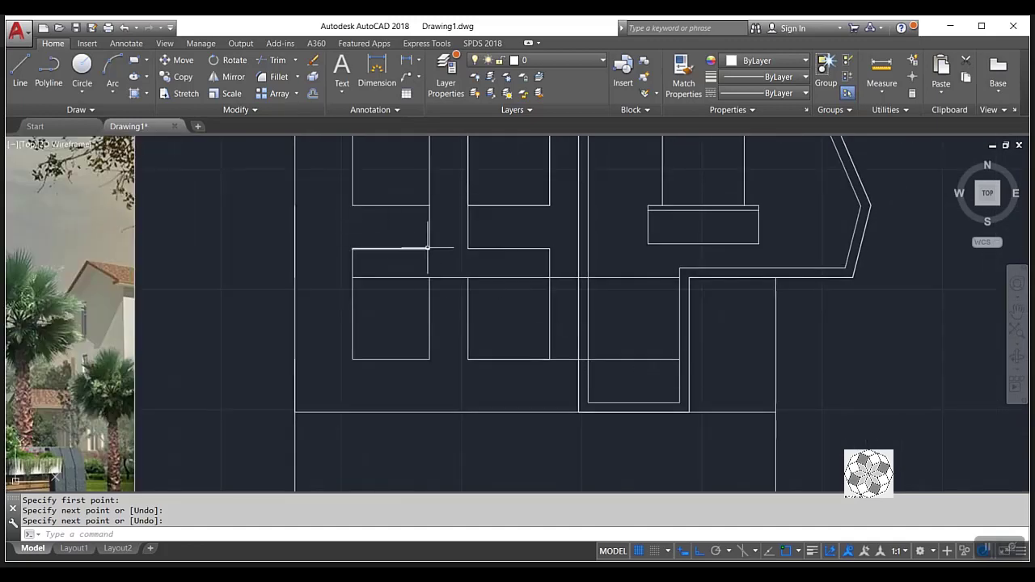
{"action": "scroll", "coordinate": [599, 260], "scroll_direction": "down", "scroll_amount": 2}
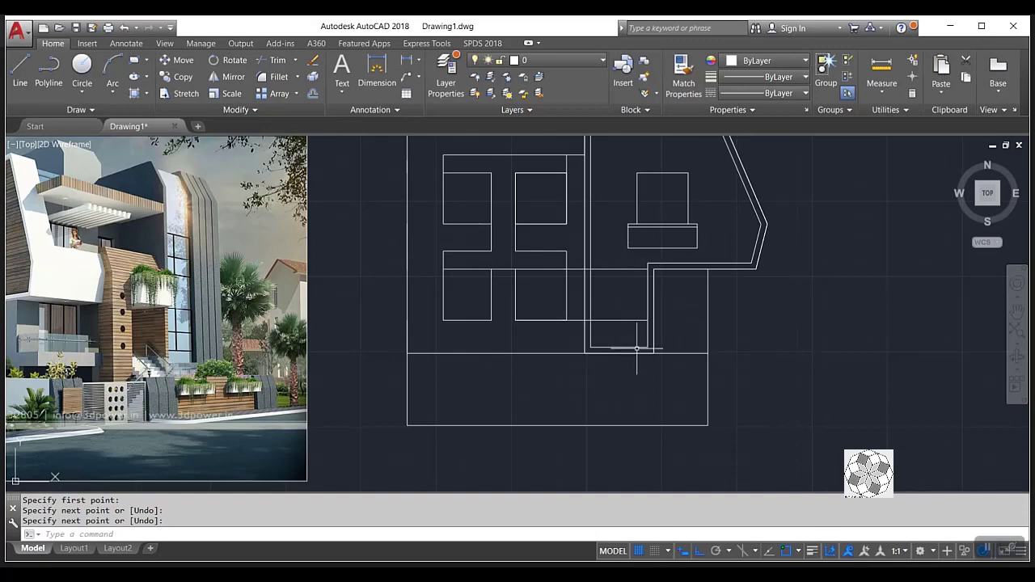
{"action": "scroll", "coordinate": [687, 387], "scroll_direction": "down", "scroll_amount": 2}
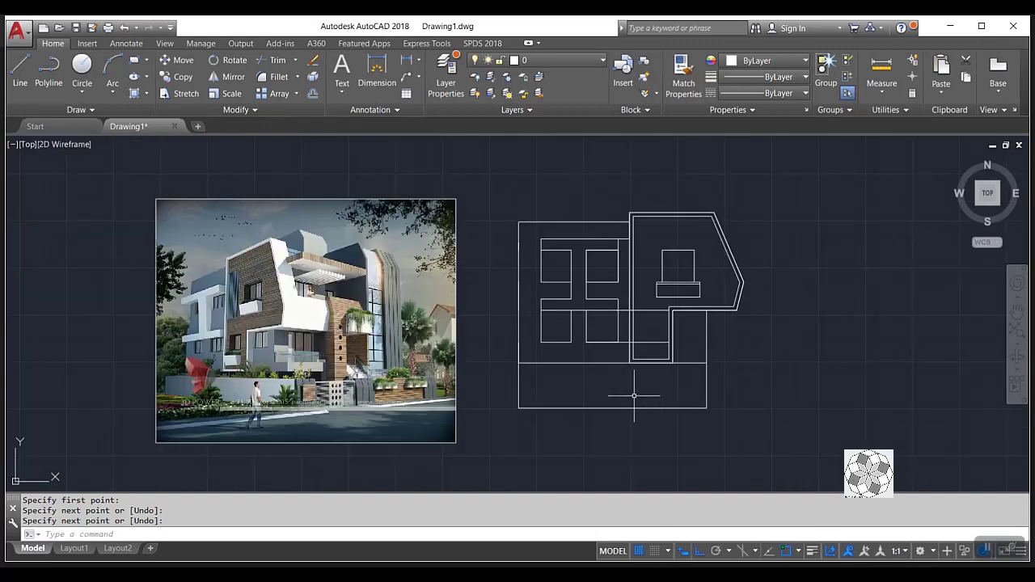
Stretch the lower lines of the elevation 0.4 downward.
{"action": "left_click", "coordinate": [168, 95]}
{"action": "scroll", "coordinate": [692, 417], "scroll_direction": "up", "scroll_amount": 2}
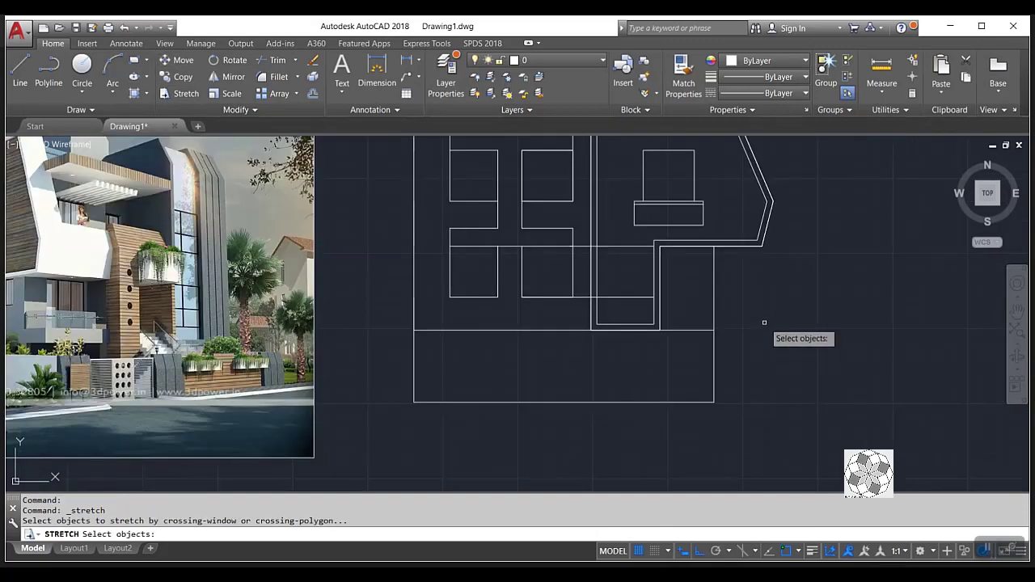
{"action": "left_click", "coordinate": [764, 322]}
{"action": "left_click", "coordinate": [392, 423]}
{"action": "key", "text": "Return"}
{"action": "left_click", "coordinate": [833, 357]}
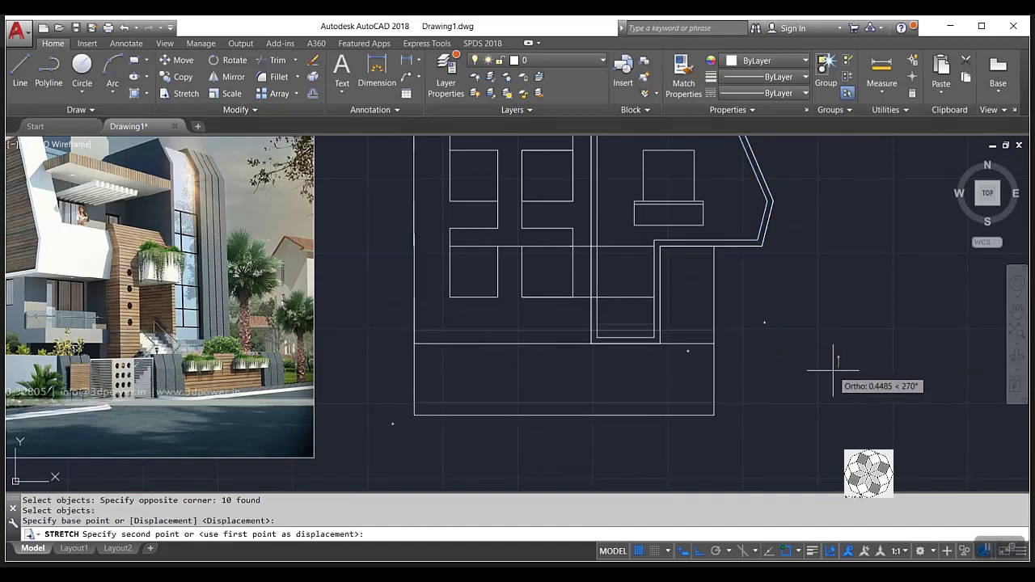
{"action": "type", "text": ".4"}
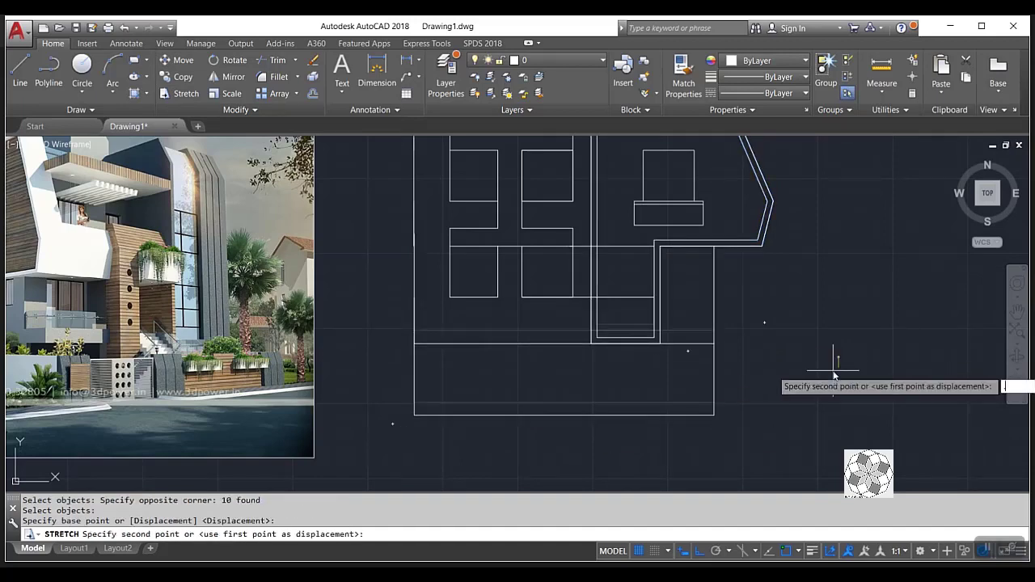
{"action": "key", "text": "Return"}
{"action": "scroll", "coordinate": [621, 364], "scroll_direction": "down", "scroll_amount": 2}
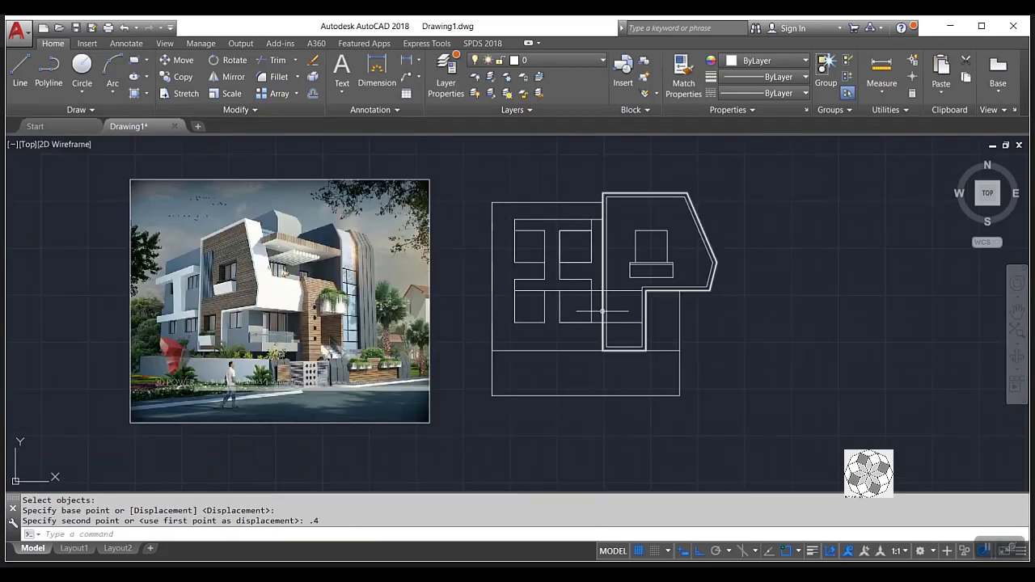
{"action": "scroll", "coordinate": [207, 356], "scroll_direction": "up", "scroll_amount": 2}
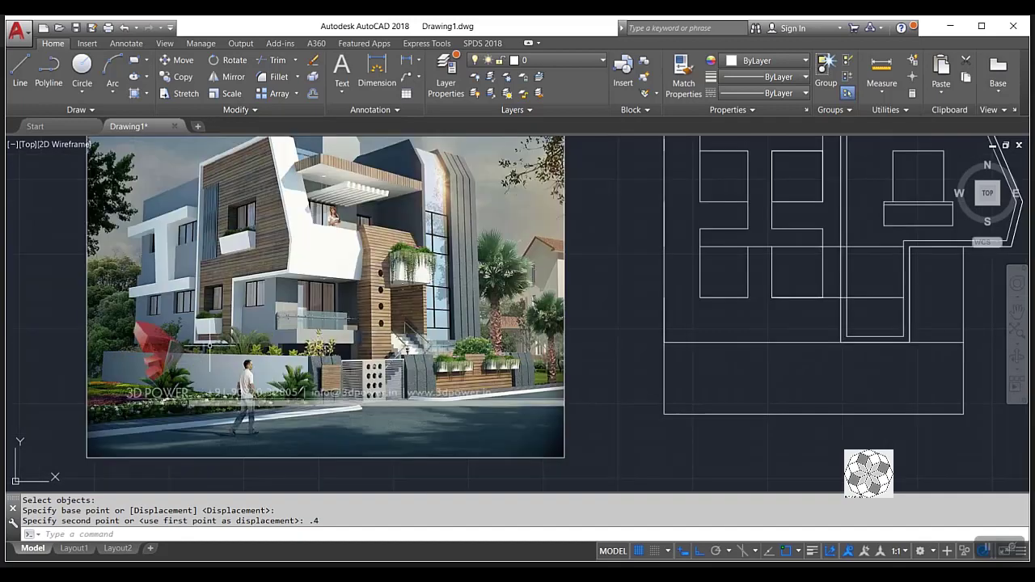
Stretch the same lower lines 0.1 back upward.
{"action": "left_click", "coordinate": [180, 93]}
{"action": "left_click", "coordinate": [972, 325]}
{"action": "left_click", "coordinate": [666, 438]}
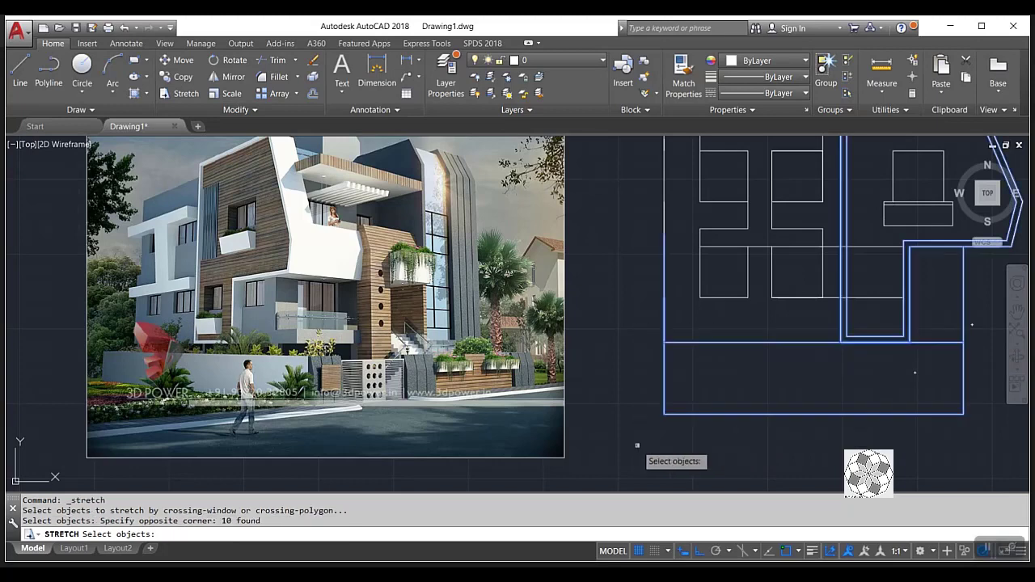
{"action": "key", "text": "Return"}
{"action": "left_click", "coordinate": [638, 447]}
{"action": "type", "text": ".1"}
{"action": "key", "text": "Return"}
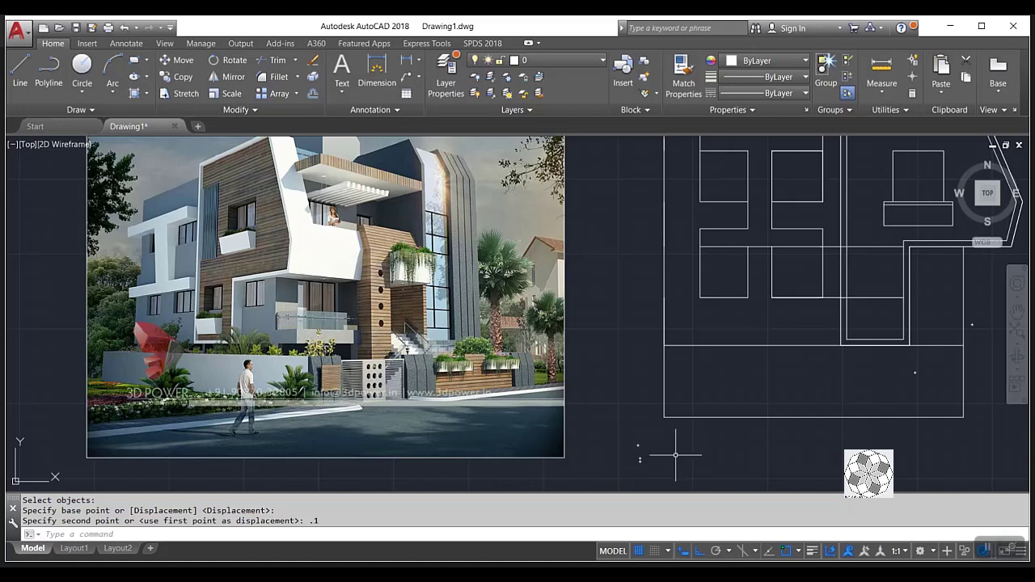
{"action": "scroll", "coordinate": [675, 455], "scroll_direction": "down", "scroll_amount": 3}
{"action": "scroll", "coordinate": [744, 247], "scroll_direction": "up", "scroll_amount": 2}
{"action": "scroll", "coordinate": [571, 346], "scroll_direction": "up", "scroll_amount": 2}
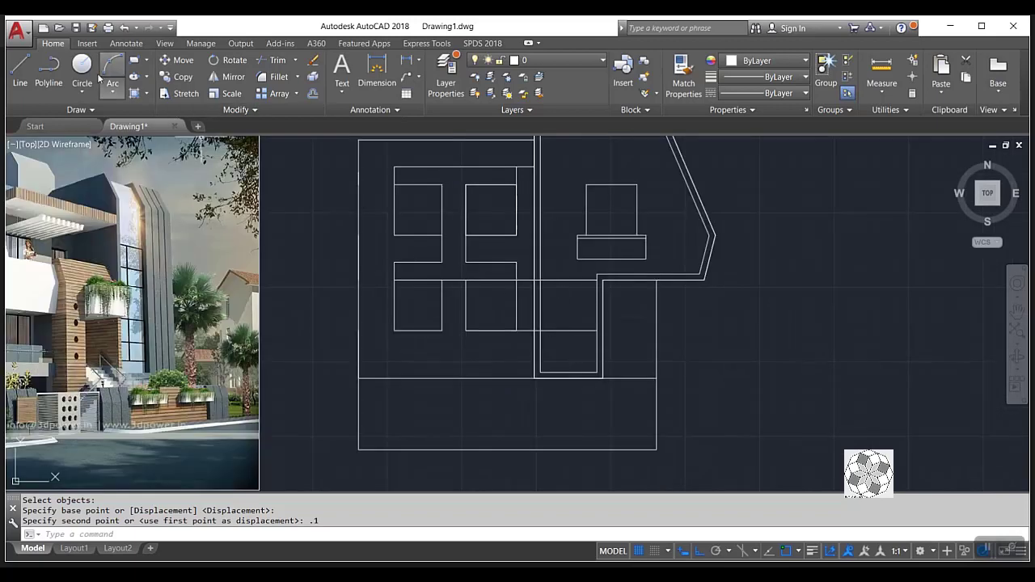
Draw a 0.5 line from the ledge corner by the stem down to the lower ledge line.
{"action": "left_click", "coordinate": [21, 69]}
{"action": "scroll", "coordinate": [566, 255], "scroll_direction": "up", "scroll_amount": 2}
{"action": "scroll", "coordinate": [636, 296], "scroll_direction": "up", "scroll_amount": 2}
{"action": "scroll", "coordinate": [633, 302], "scroll_direction": "down", "scroll_amount": 4}
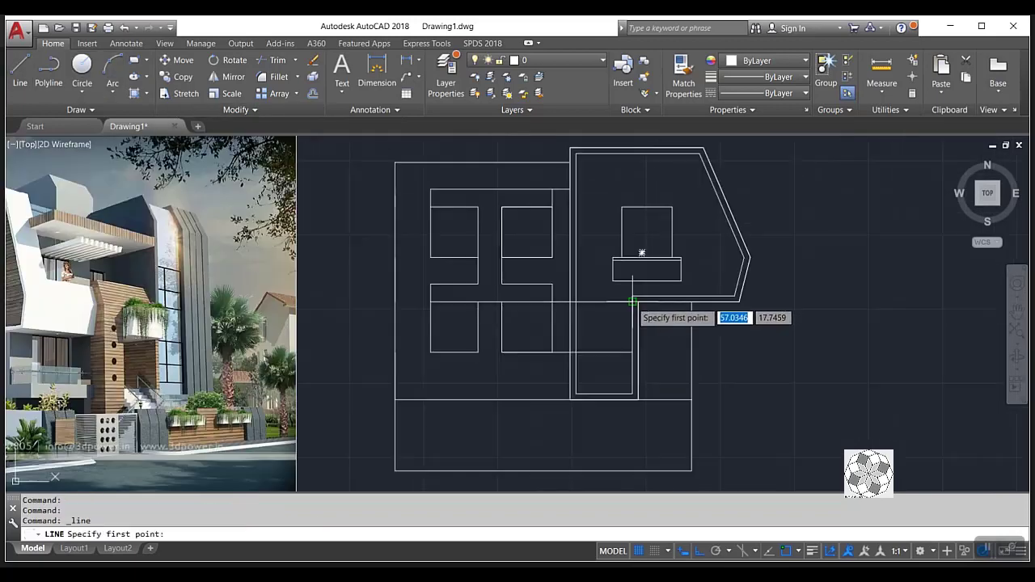
{"action": "scroll", "coordinate": [631, 305], "scroll_direction": "up", "scroll_amount": 2}
{"action": "scroll", "coordinate": [638, 305], "scroll_direction": "up", "scroll_amount": 2}
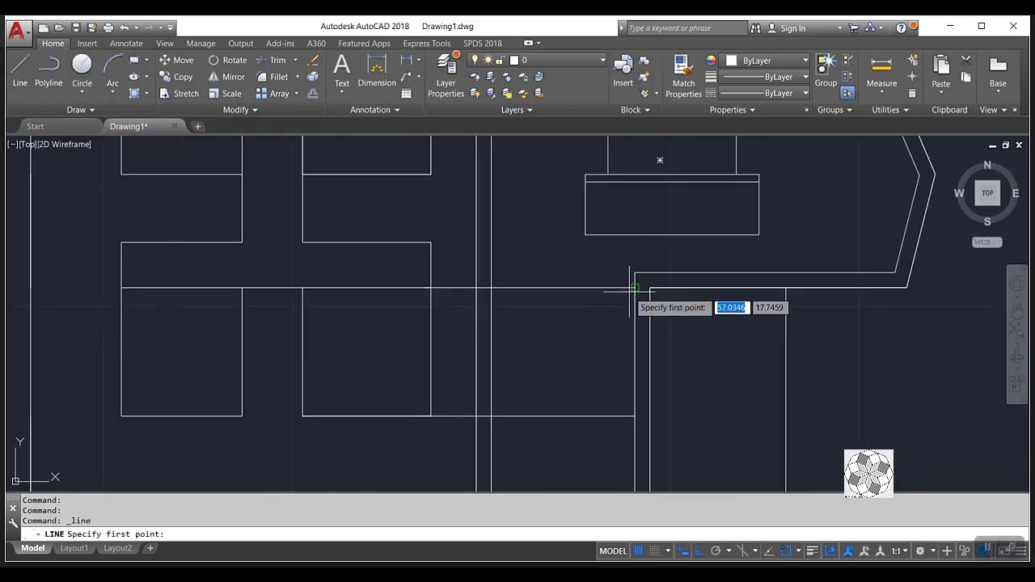
{"action": "scroll", "coordinate": [636, 291], "scroll_direction": "down", "scroll_amount": 4}
{"action": "scroll", "coordinate": [326, 321], "scroll_direction": "up", "scroll_amount": 2}
{"action": "scroll", "coordinate": [190, 356], "scroll_direction": "up", "scroll_amount": 2}
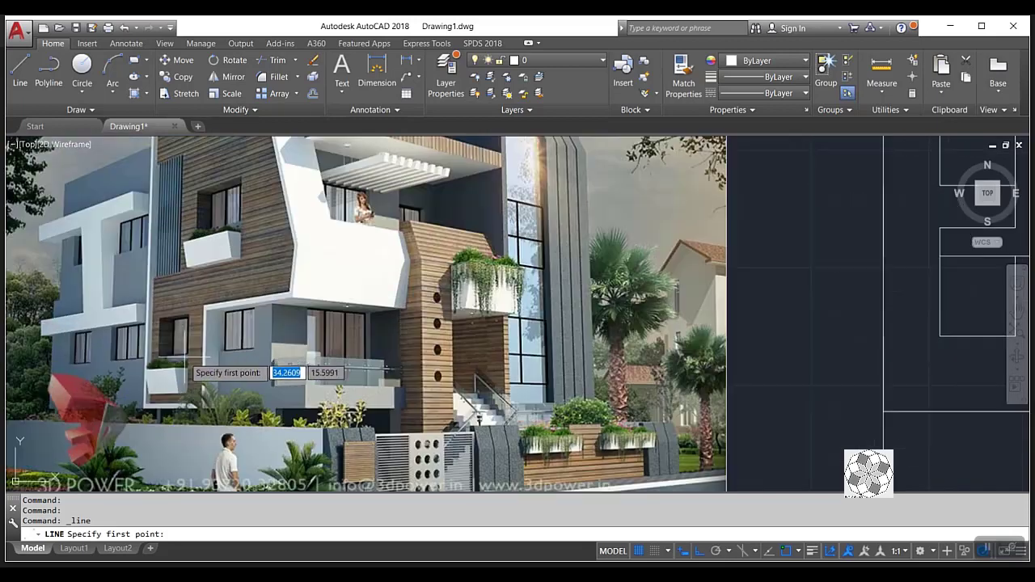
{"action": "scroll", "coordinate": [502, 376], "scroll_direction": "down", "scroll_amount": 4}
{"action": "scroll", "coordinate": [844, 301], "scroll_direction": "up", "scroll_amount": 4}
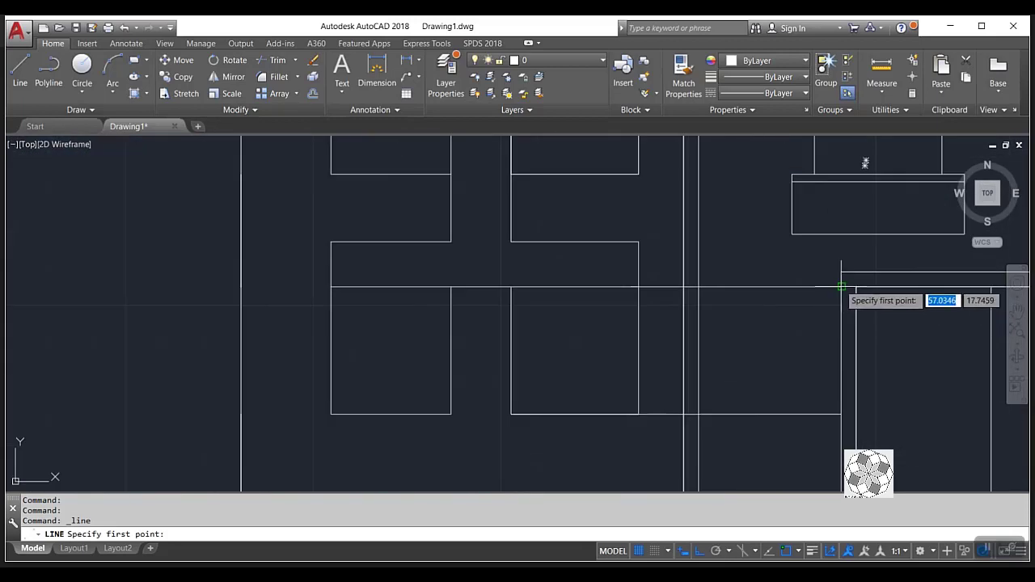
{"action": "left_click", "coordinate": [841, 286]}
{"action": "type", "text": ".5"}
{"action": "key", "text": "Return"}
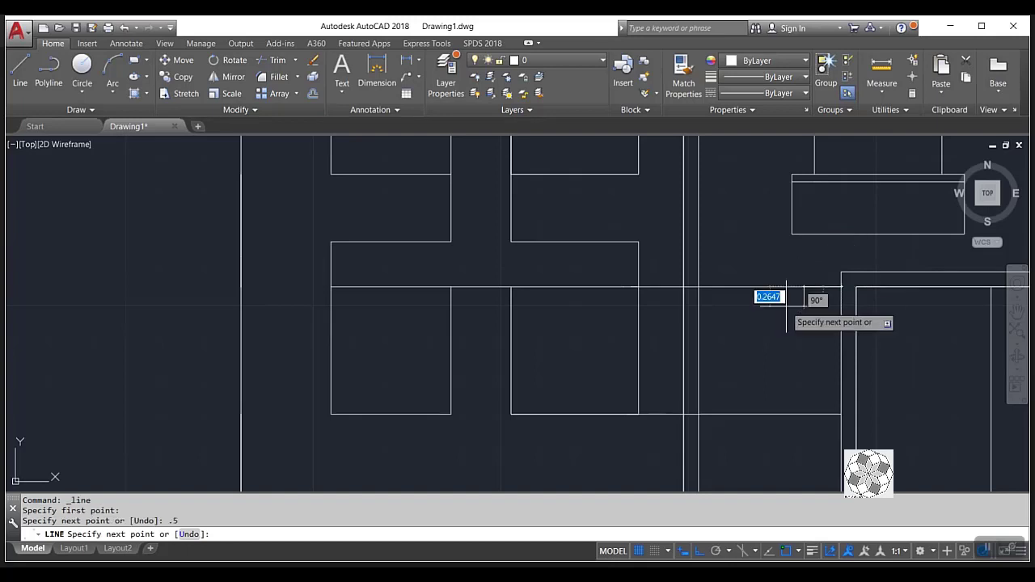
{"action": "left_click", "coordinate": [804, 414]}
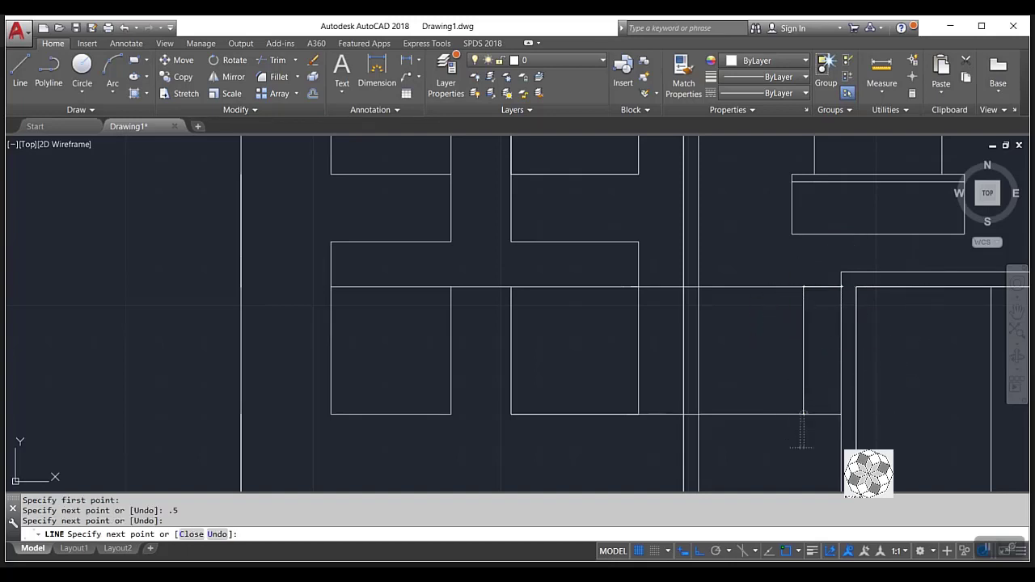
{"action": "key", "text": "Return"}
{"action": "key", "text": "Return"}
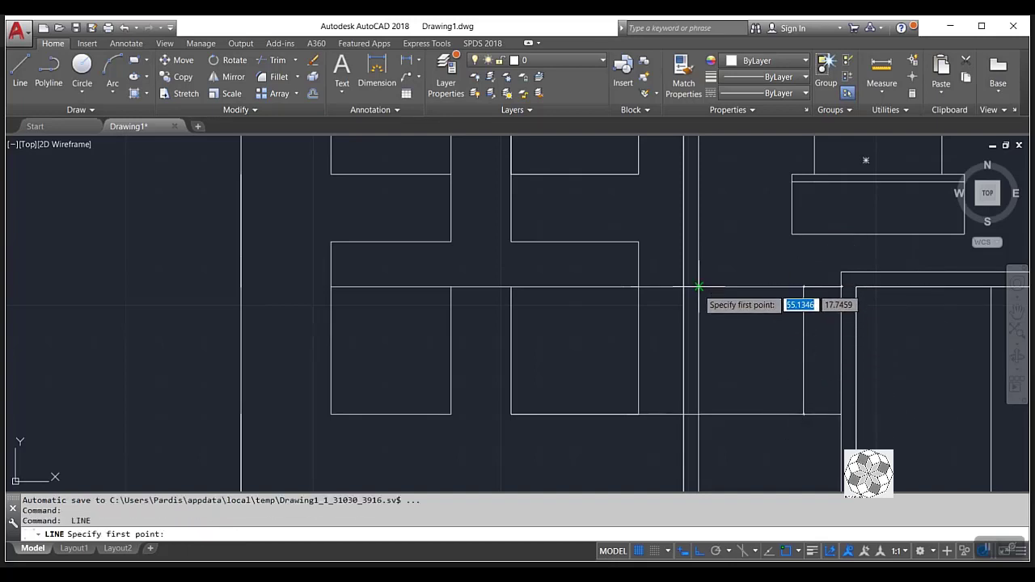
Draw a second vertical line from the ledge line down to the lower line.
{"action": "left_click", "coordinate": [699, 287]}
{"action": "type", "text": ".5"}
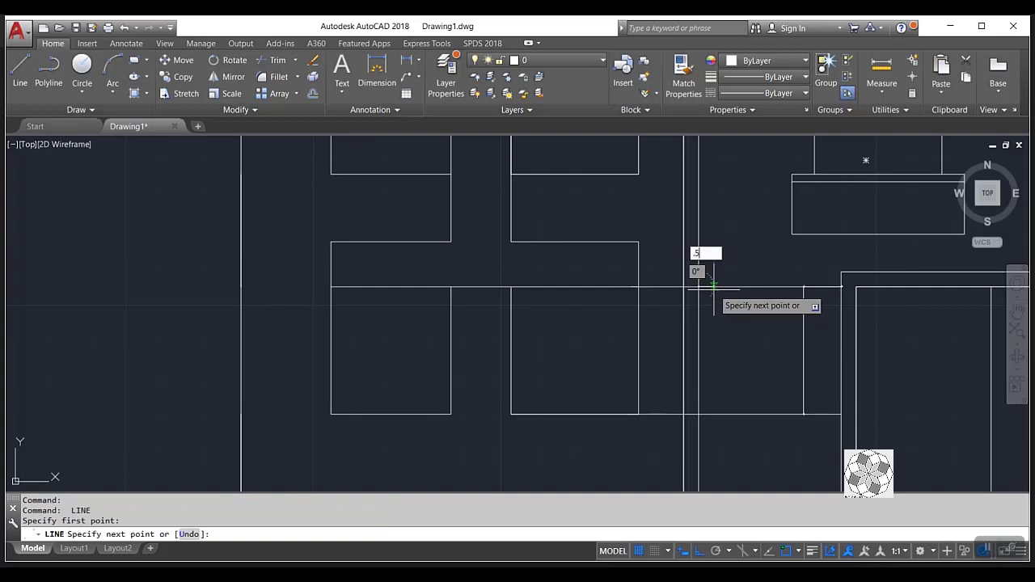
{"action": "key", "text": "Return"}
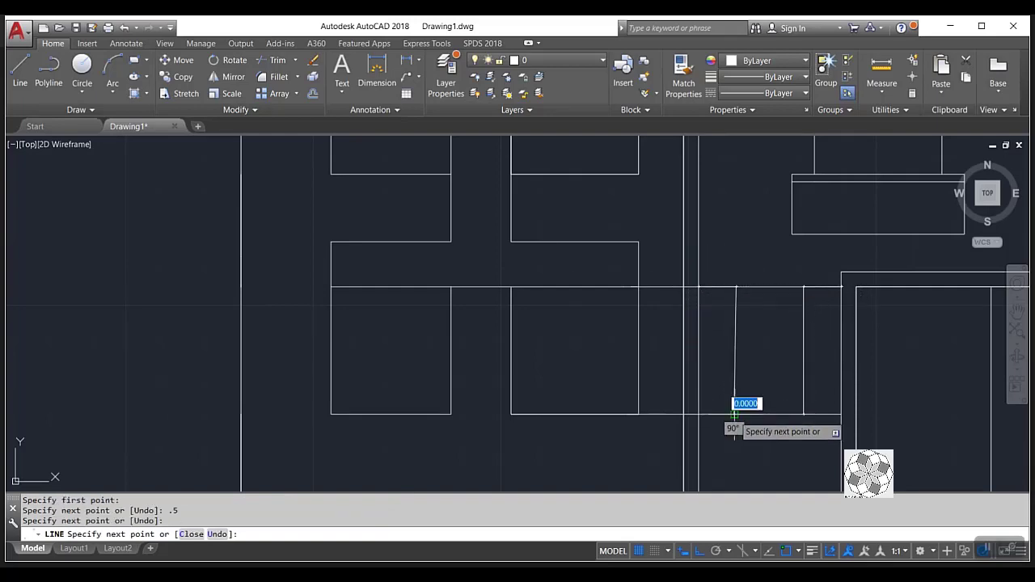
{"action": "left_click", "coordinate": [733, 414]}
{"action": "scroll", "coordinate": [726, 329], "scroll_direction": "up", "scroll_amount": 4}
{"action": "scroll", "coordinate": [725, 329], "scroll_direction": "down", "scroll_amount": 6}
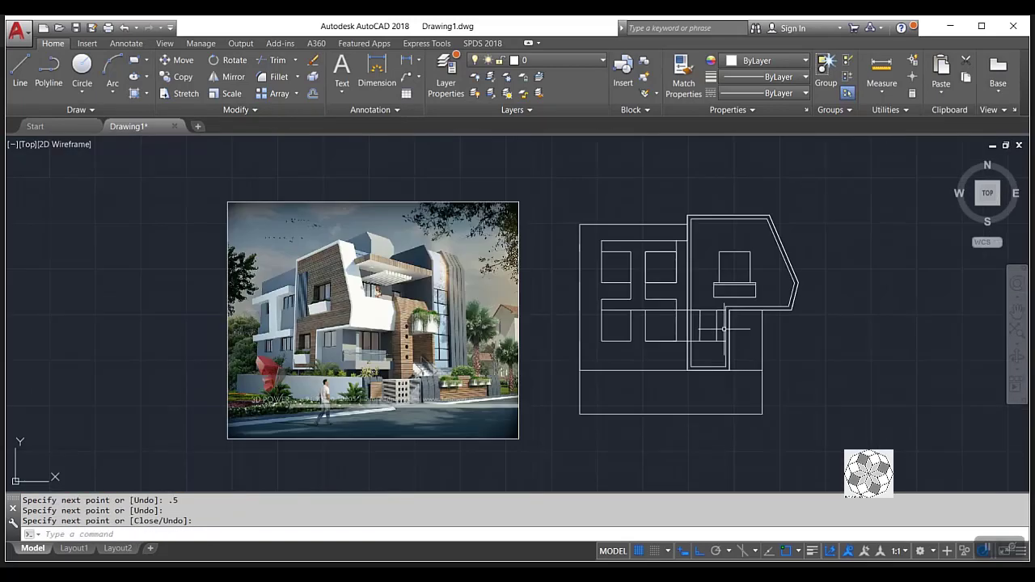
{"action": "scroll", "coordinate": [726, 328], "scroll_direction": "up", "scroll_amount": 4}
{"action": "scroll", "coordinate": [744, 352], "scroll_direction": "up", "scroll_amount": 2}
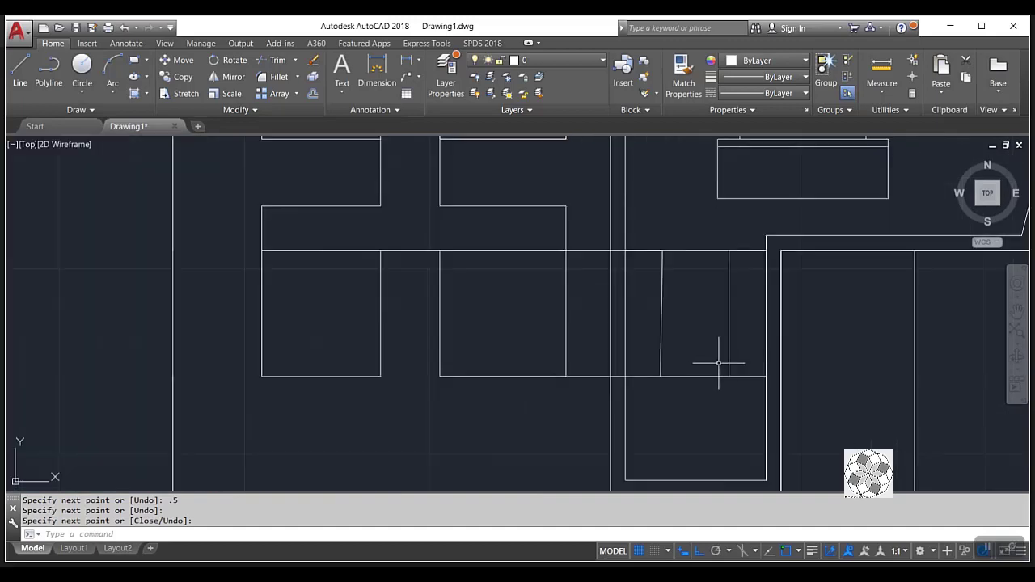
Add more vertical and short ledge segments between the lower and upper ledge lines.
{"action": "key", "text": "Return"}
{"action": "key", "text": "Return"}
{"action": "left_click", "coordinate": [624, 377]}
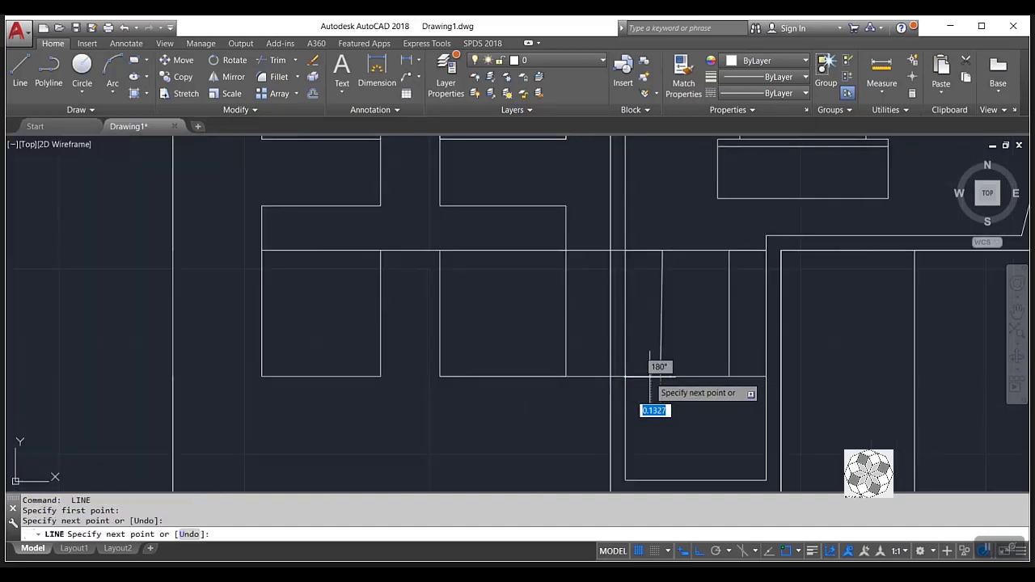
{"action": "left_click", "coordinate": [644, 377]}
{"action": "left_click", "coordinate": [644, 251]}
{"action": "key", "text": "Return"}
{"action": "key", "text": "Return"}
{"action": "left_click", "coordinate": [729, 251]}
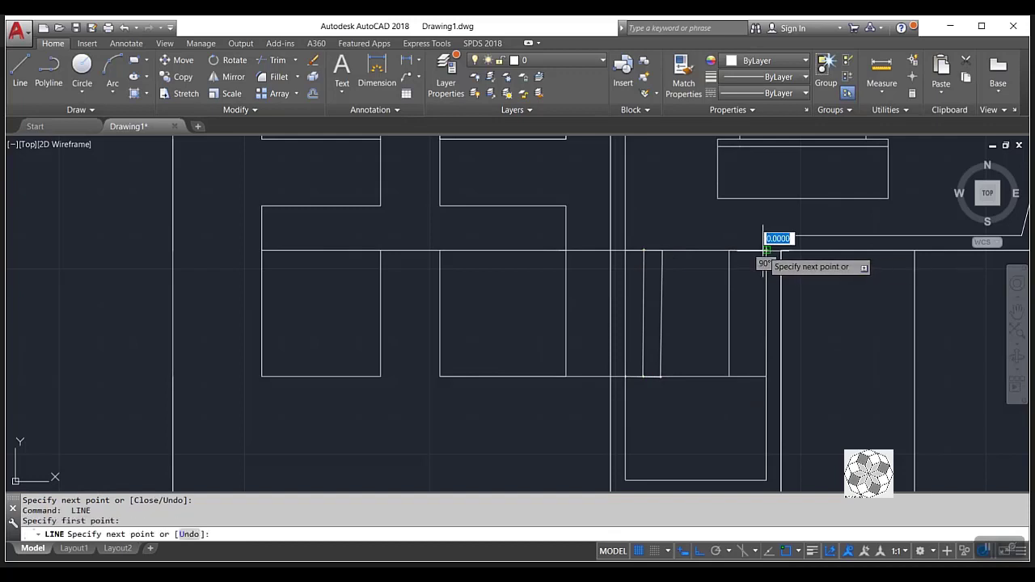
{"action": "left_click", "coordinate": [748, 251]}
{"action": "left_click", "coordinate": [741, 377]}
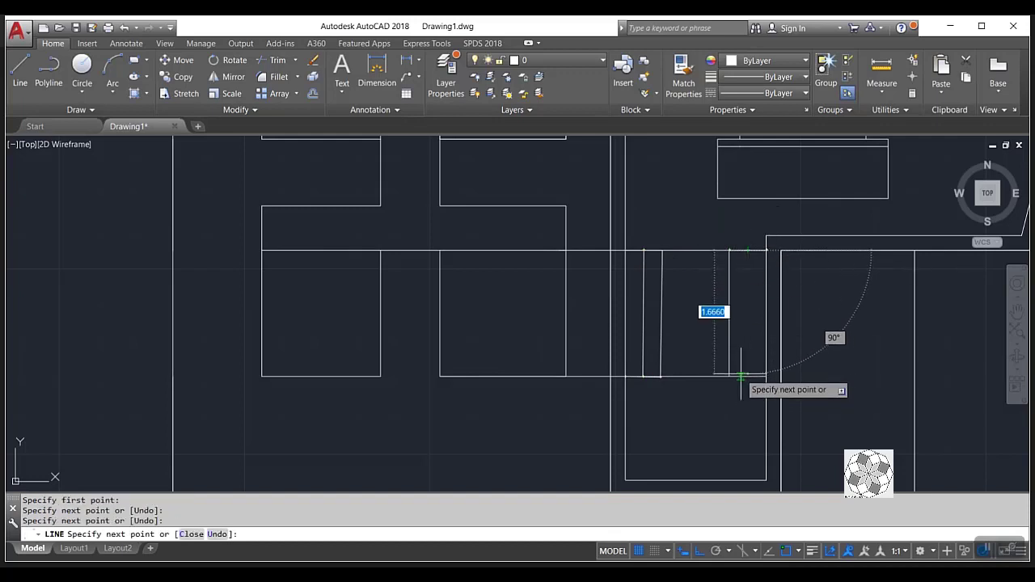
{"action": "key", "text": "Return"}
{"action": "key", "text": "Return"}
{"action": "left_click", "coordinate": [748, 251]}
{"action": "left_click", "coordinate": [748, 419]}
{"action": "key", "text": "Return"}
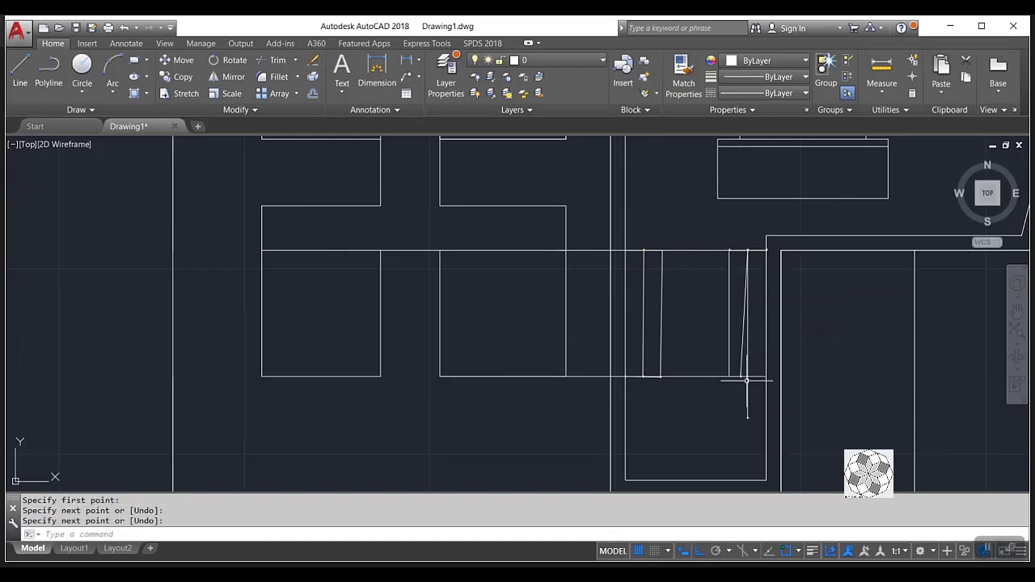
Erase the three misdrawn lines.
{"action": "left_click", "coordinate": [748, 359]}
{"action": "left_click", "coordinate": [649, 366]}
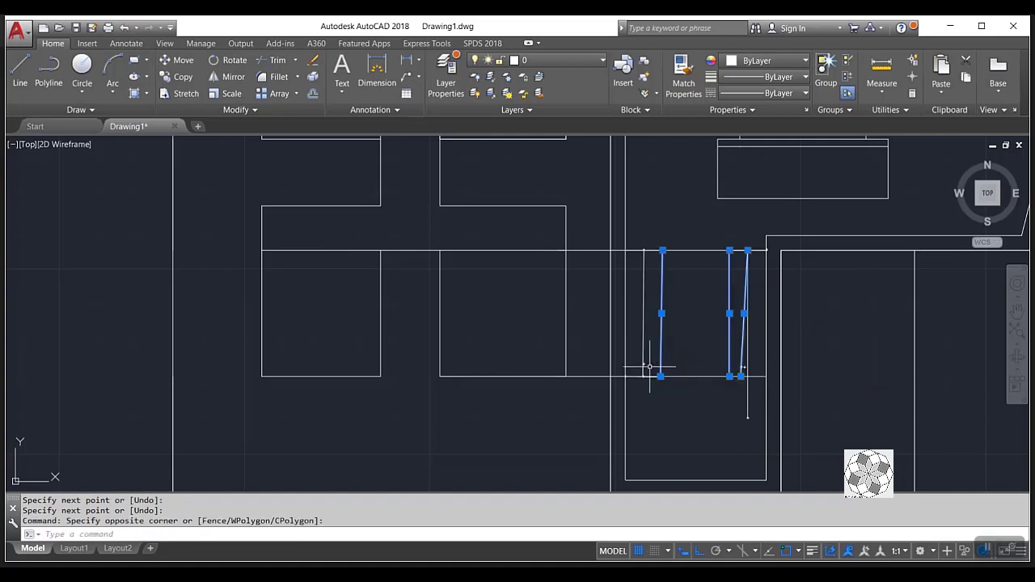
{"action": "key", "text": "Delete"}
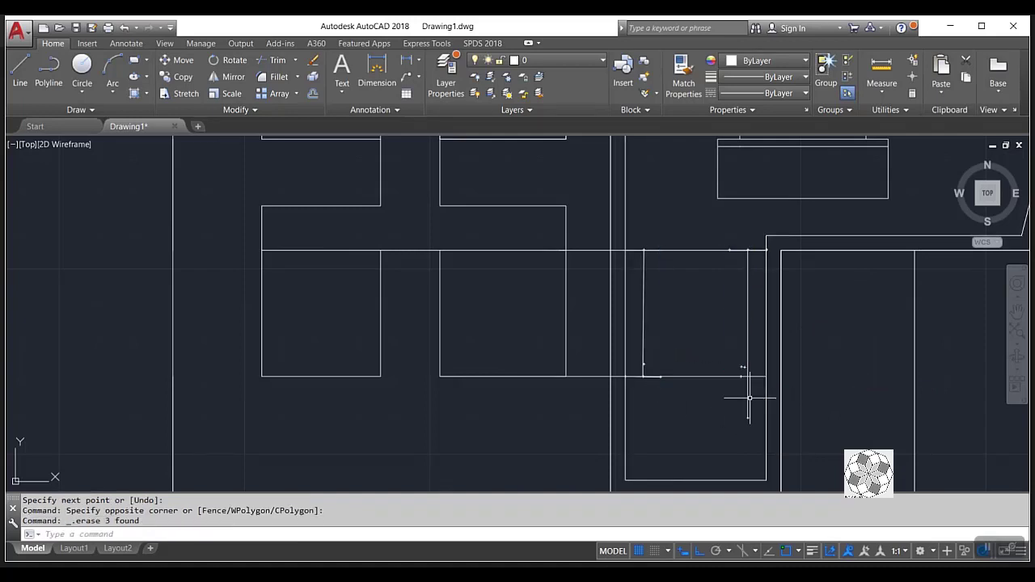
Trim the horizontal ledge line pieces between the verticals.
{"action": "type", "text": "tr"}
{"action": "key", "text": "Return"}
{"action": "key", "text": "Return"}
{"action": "left_click_drag", "start_coordinate": [746, 396], "coordinate": [647, 363]}
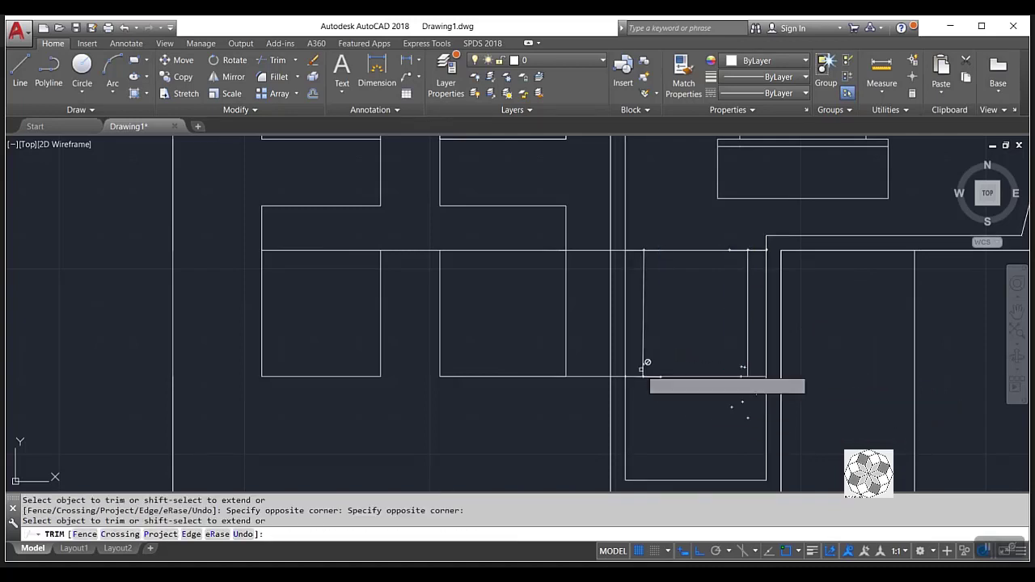
{"action": "scroll", "coordinate": [620, 303], "scroll_direction": "up", "scroll_amount": 2}
{"action": "left_click", "coordinate": [643, 208]}
{"action": "left_click", "coordinate": [642, 441]}
{"action": "left_click", "coordinate": [618, 204]}
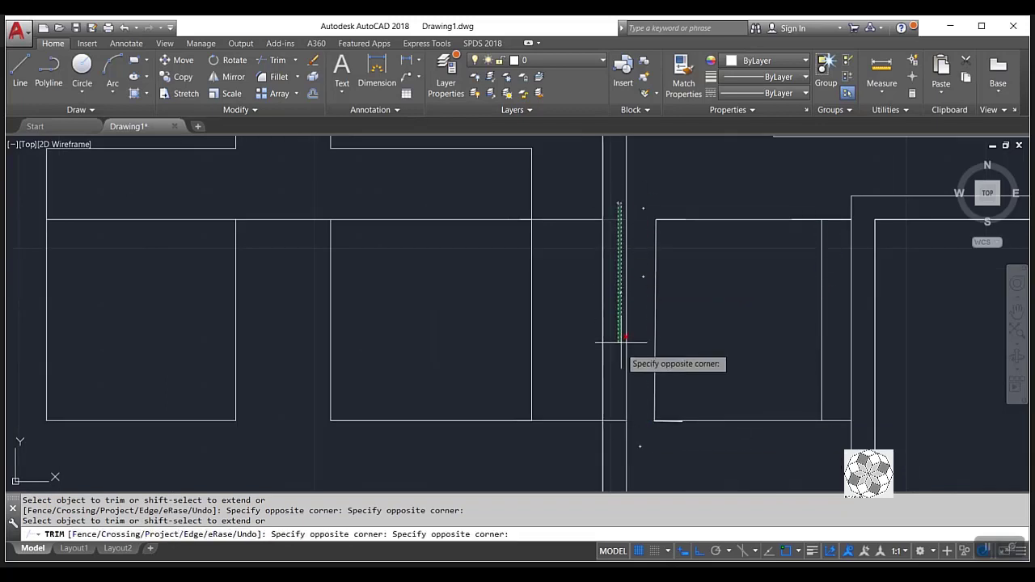
{"action": "left_click", "coordinate": [619, 424]}
{"action": "left_click", "coordinate": [837, 199]}
{"action": "left_click", "coordinate": [815, 433]}
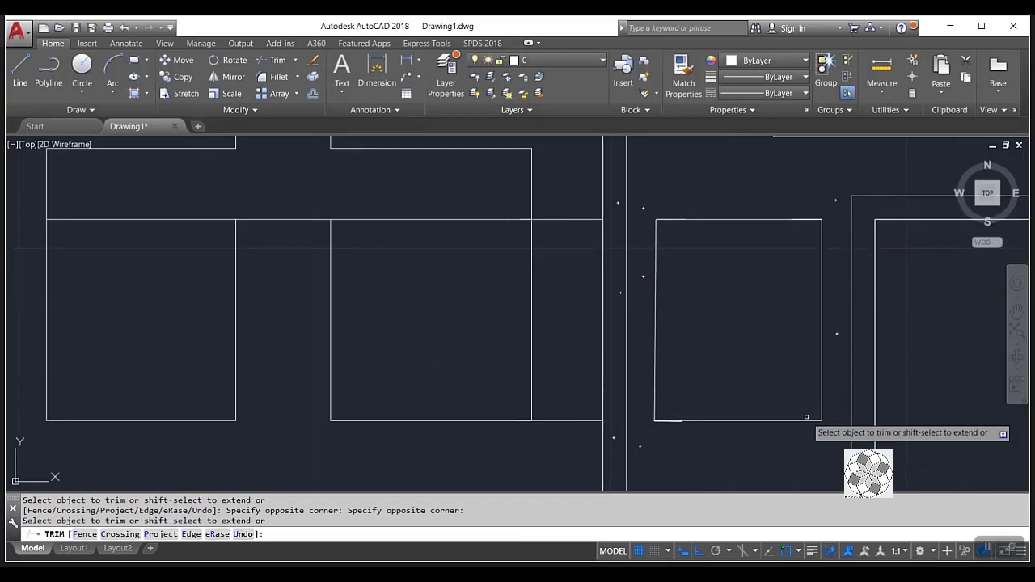
{"action": "key", "text": "Escape"}
Erase the leftover short line piece and start selecting the rectangle's top lines.
{"action": "scroll", "coordinate": [569, 304], "scroll_direction": "down", "scroll_amount": 2}
{"action": "left_click", "coordinate": [616, 396]}
{"action": "left_click", "coordinate": [678, 354]}
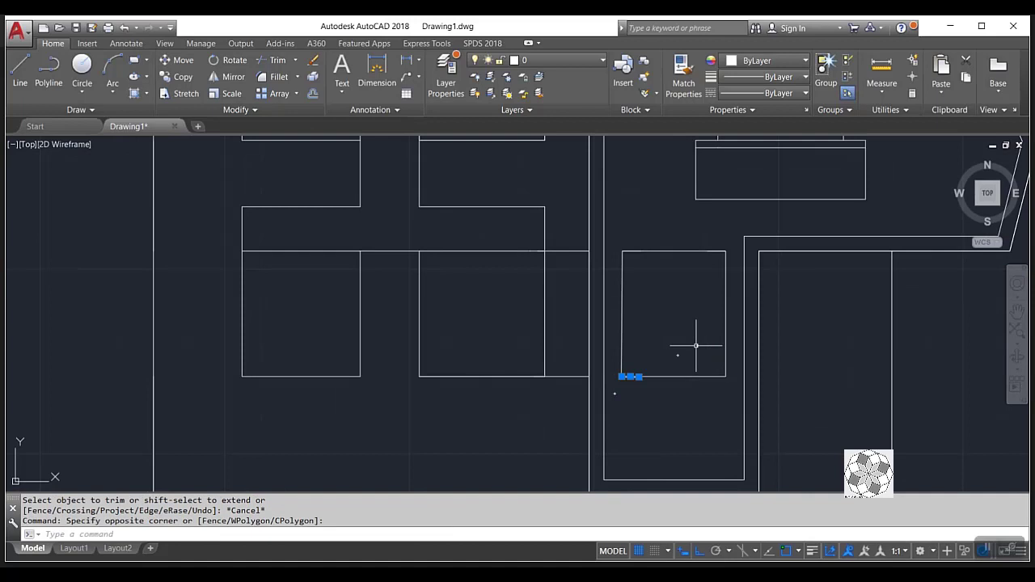
{"action": "key", "text": "Delete"}
{"action": "left_click", "coordinate": [611, 273]}
Erase the rectangle's top lines and redraw its top and side from the corner.
{"action": "left_click", "coordinate": [751, 215]}
{"action": "key", "text": "Delete"}
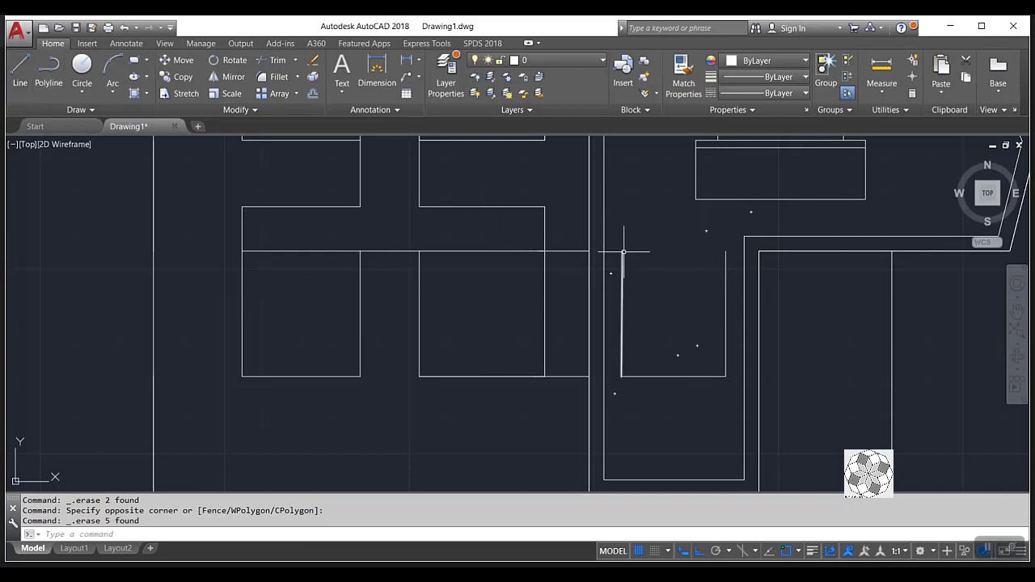
{"action": "left_click", "coordinate": [19, 68]}
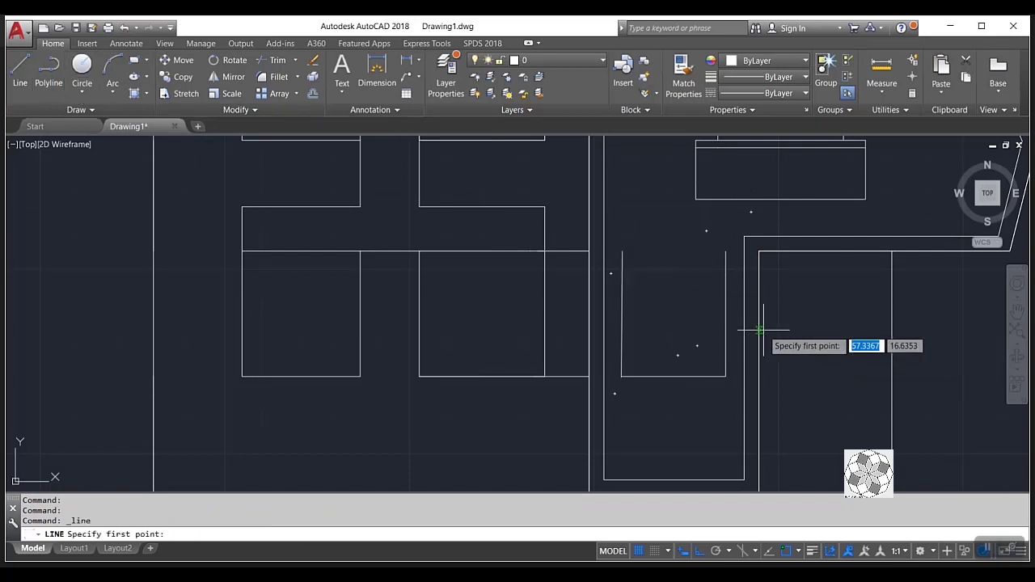
{"action": "left_click", "coordinate": [622, 251]}
{"action": "left_click", "coordinate": [726, 252]}
{"action": "scroll", "coordinate": [725, 356], "scroll_direction": "up", "scroll_amount": 2}
{"action": "scroll", "coordinate": [726, 384], "scroll_direction": "up", "scroll_amount": 2}
{"action": "left_click", "coordinate": [724, 403]}
{"action": "key", "text": "Return"}
{"action": "key", "text": "Return"}
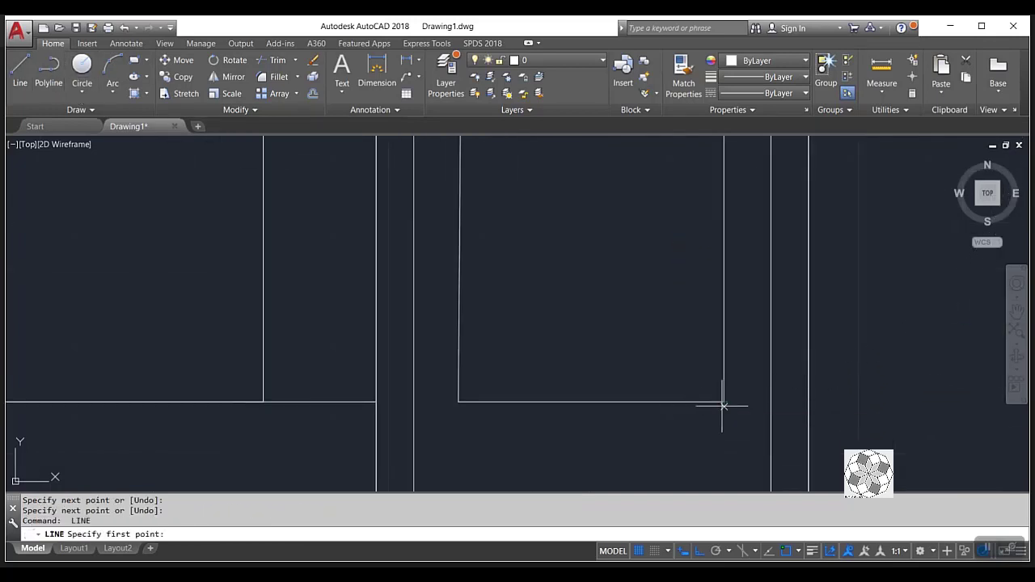
Draw the ledge outline: 0.1 down, across left, 0.5 down, then back right.
{"action": "left_click", "coordinate": [724, 403]}
{"action": "type", "text": ".2"}
{"action": "key", "text": "Return"}
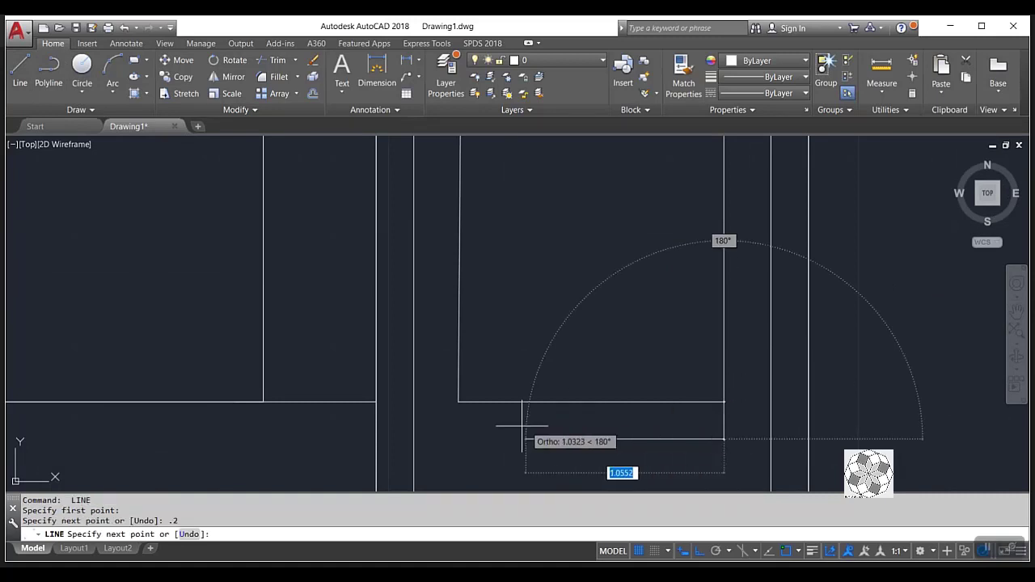
{"action": "key", "text": "ctrl+z"}
{"action": "type", "text": ".1"}
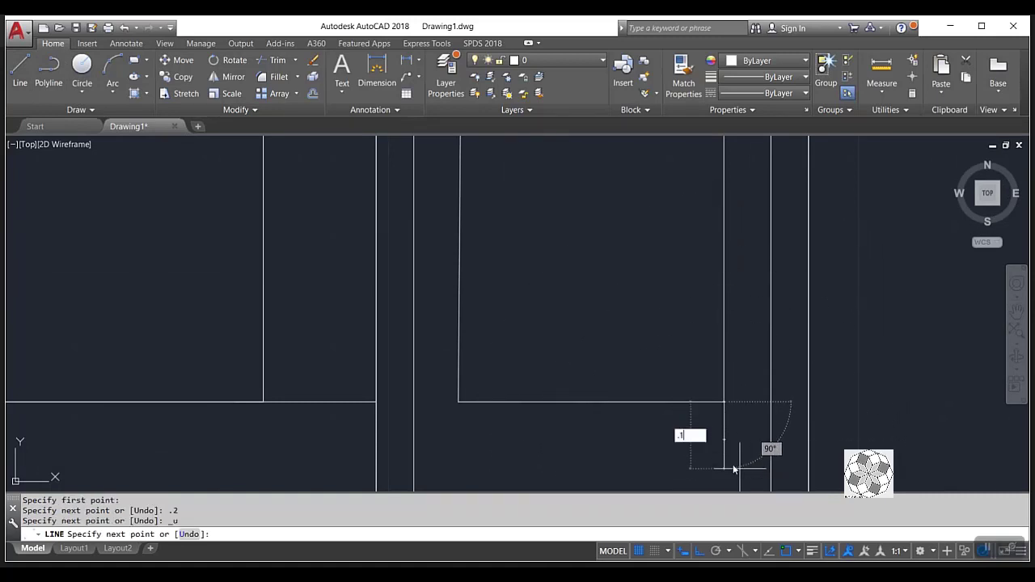
{"action": "key", "text": "Return"}
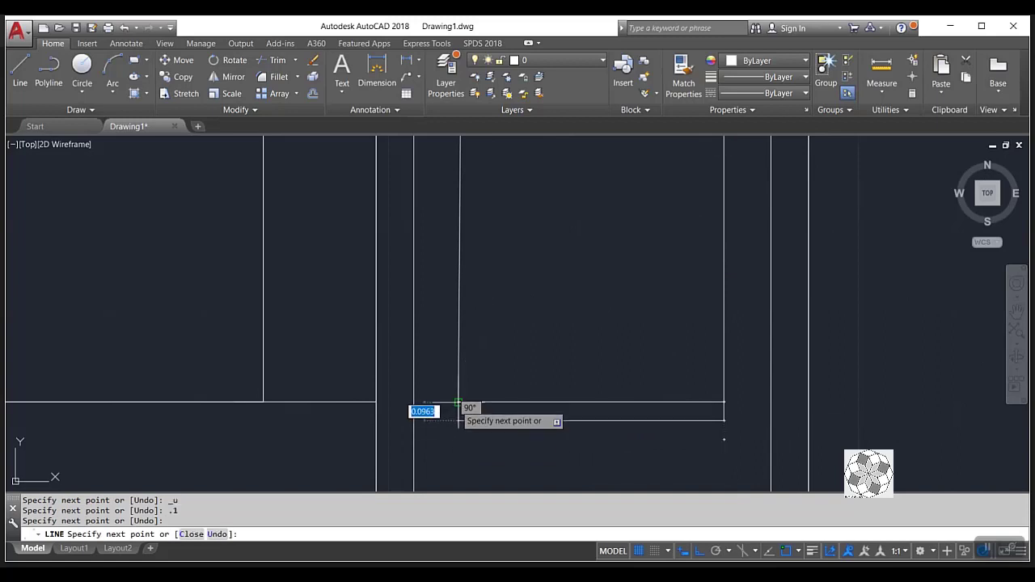
{"action": "left_click", "coordinate": [457, 420]}
{"action": "scroll", "coordinate": [449, 429], "scroll_direction": "down", "scroll_amount": 4}
{"action": "scroll", "coordinate": [458, 453], "scroll_direction": "up", "scroll_amount": 2}
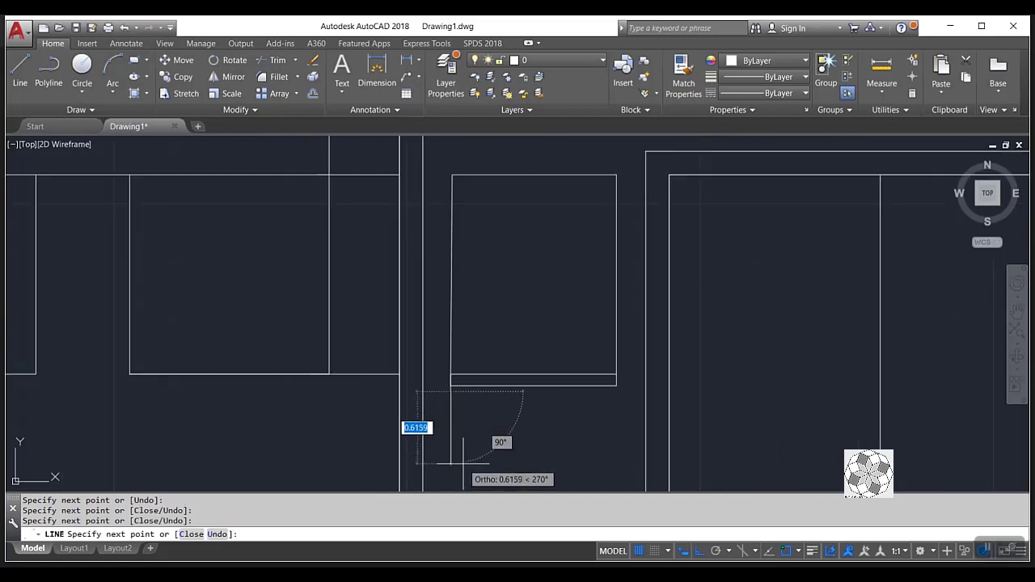
{"action": "type", "text": ".5"}
{"action": "key", "text": "Return"}
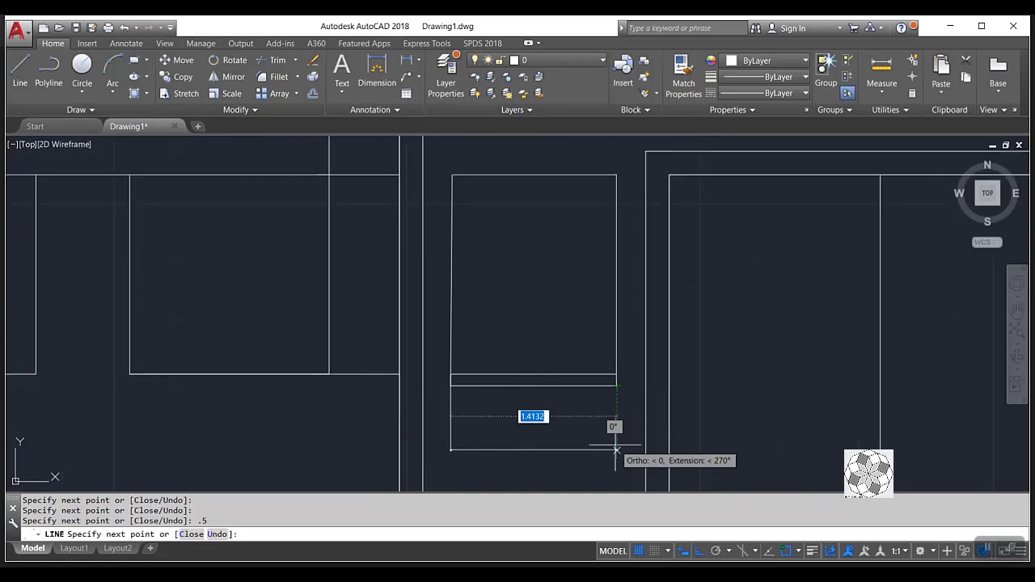
{"action": "left_click", "coordinate": [616, 449]}
{"action": "key", "text": "Return"}
{"action": "scroll", "coordinate": [531, 440], "scroll_direction": "down", "scroll_amount": 3}
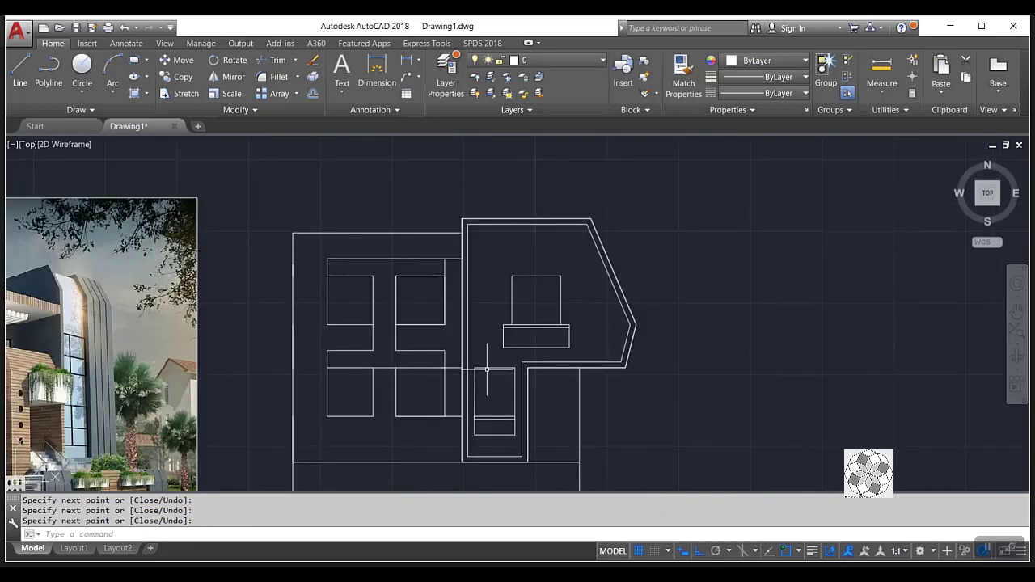
Bring the whole elevation into view and select the small lower window rectangle.
{"action": "scroll", "coordinate": [512, 376], "scroll_direction": "down", "scroll_amount": 2}
{"action": "middle_click_drag", "start_coordinate": [510, 404], "coordinate": [599, 385]}
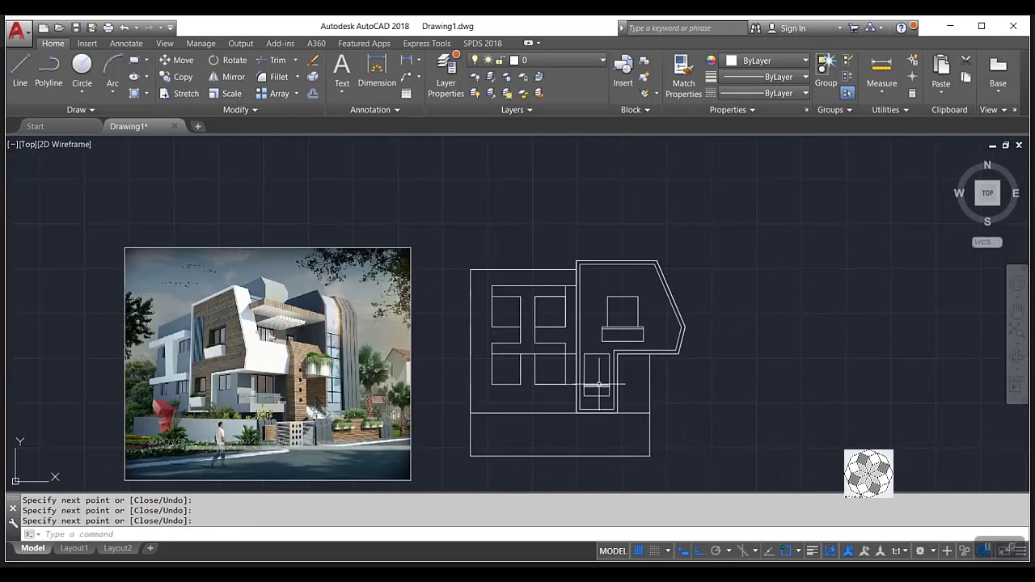
{"action": "scroll", "coordinate": [597, 385], "scroll_direction": "up", "scroll_amount": 4}
{"action": "left_click", "coordinate": [554, 411]}
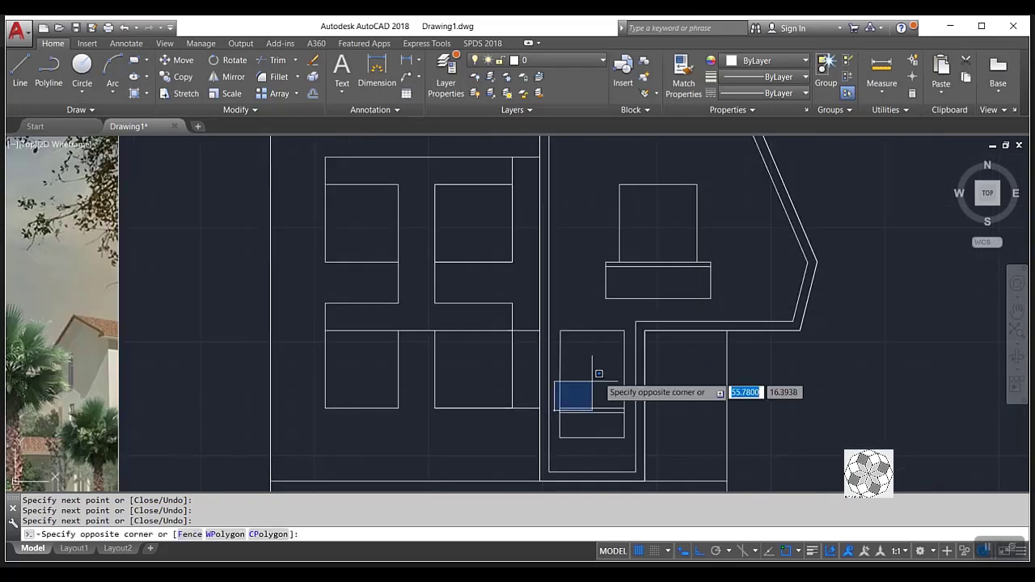
{"action": "left_click", "coordinate": [627, 315]}
{"action": "left_click", "coordinate": [178, 60]}
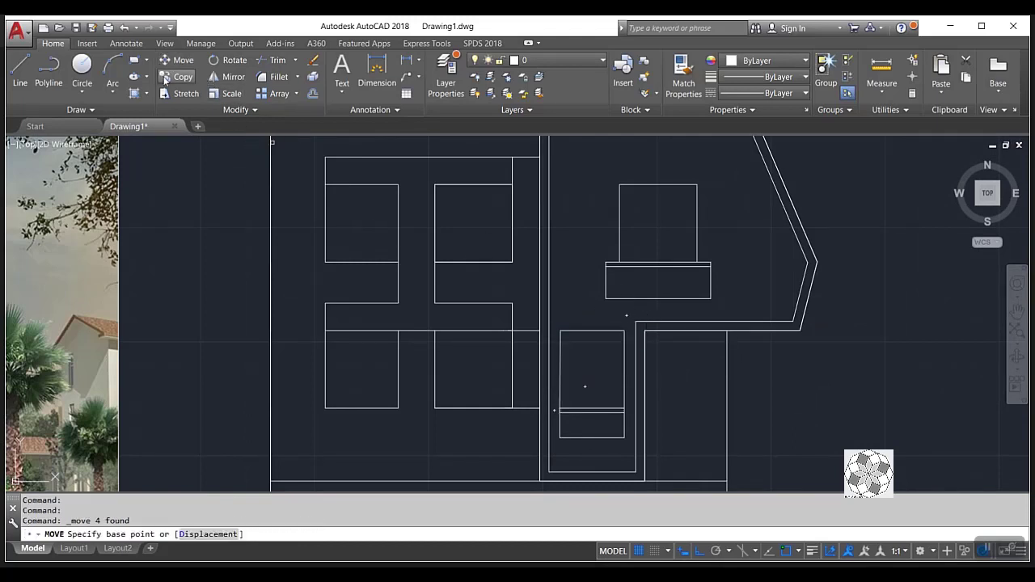
Copy the small window rectangle to the right, beside the sill window.
{"action": "left_click", "coordinate": [178, 76]}
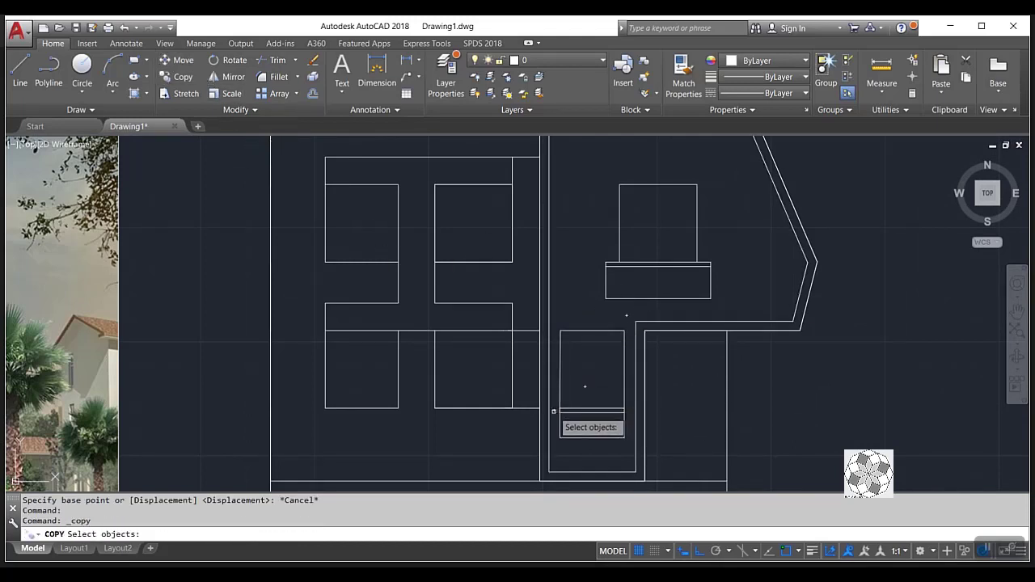
{"action": "left_click", "coordinate": [554, 411]}
{"action": "left_click", "coordinate": [628, 318]}
{"action": "key", "text": "Return"}
{"action": "left_click", "coordinate": [686, 414]}
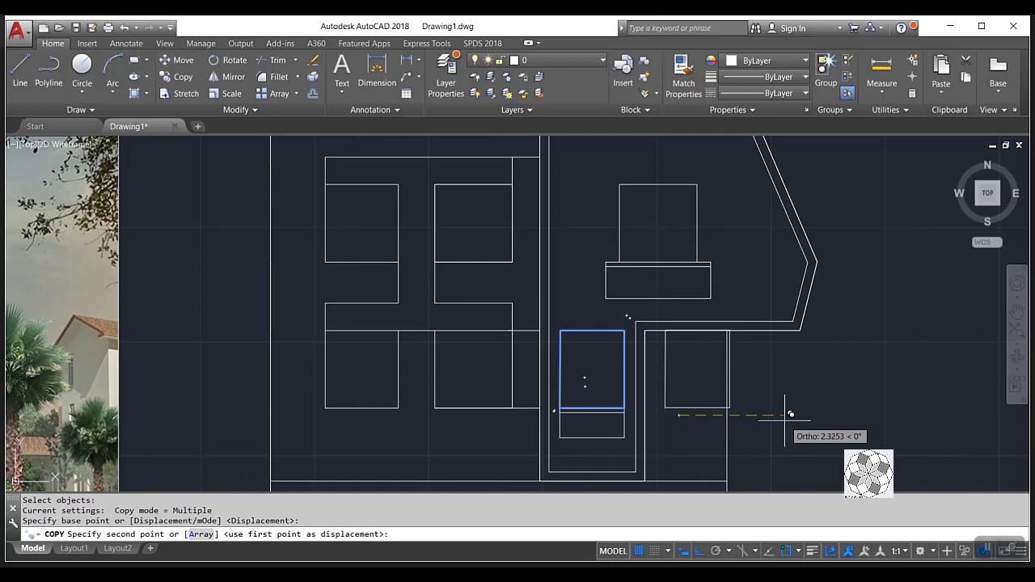
{"action": "scroll", "coordinate": [785, 414], "scroll_direction": "down", "scroll_amount": 2}
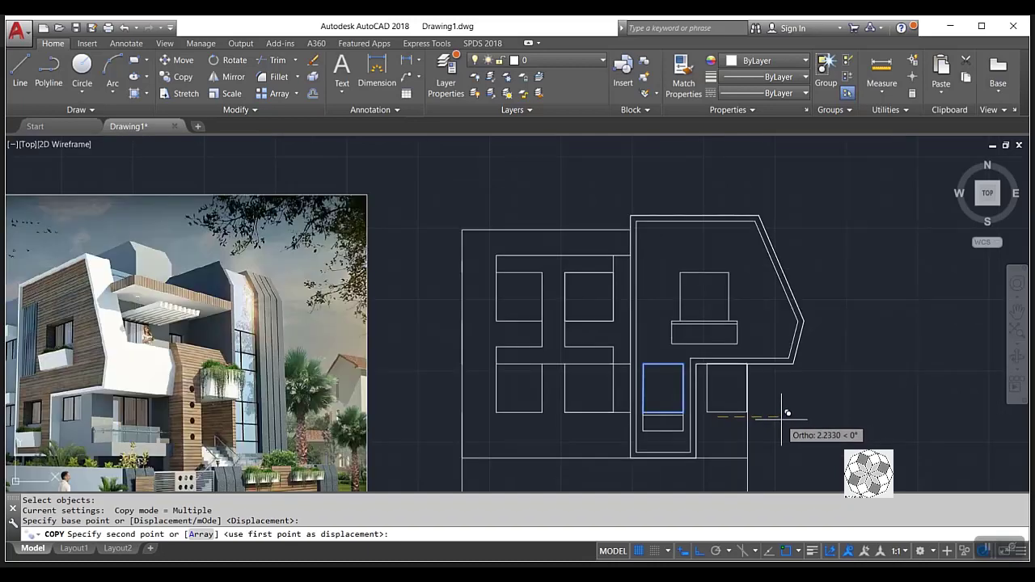
{"action": "scroll", "coordinate": [782, 417], "scroll_direction": "up", "scroll_amount": 2}
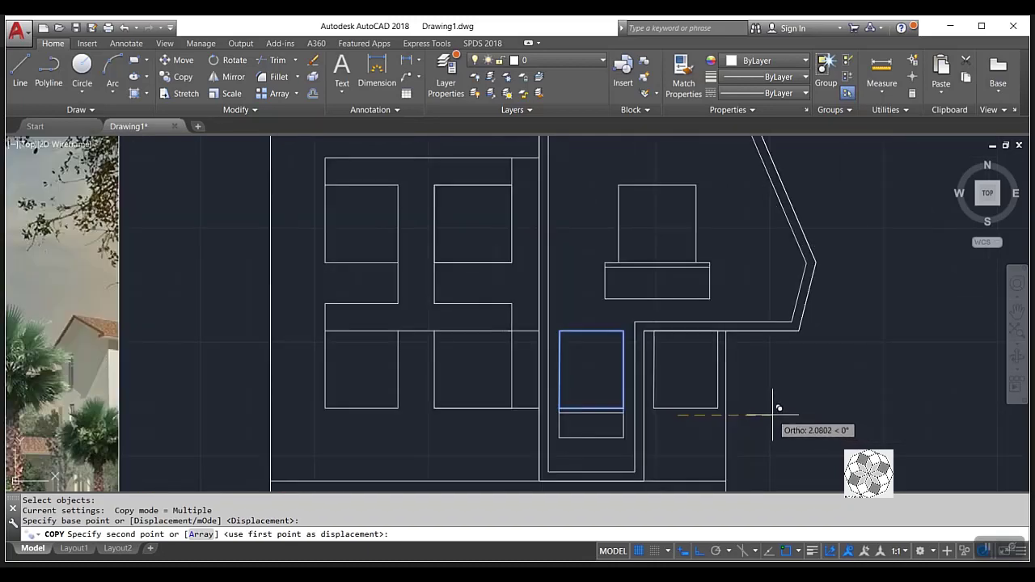
{"action": "left_click", "coordinate": [775, 408]}
{"action": "key", "text": "Escape"}
Window-select the newly copied window together with the sill window.
{"action": "scroll", "coordinate": [662, 413], "scroll_direction": "up", "scroll_amount": 4}
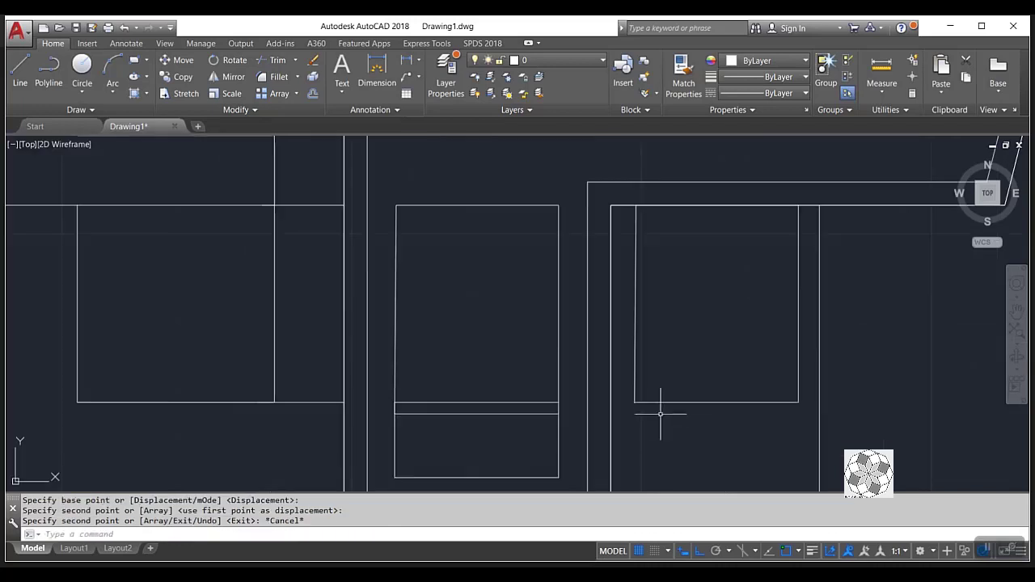
{"action": "left_click", "coordinate": [623, 424]}
{"action": "left_click", "coordinate": [801, 194]}
{"action": "scroll", "coordinate": [793, 219], "scroll_direction": "down", "scroll_amount": 2}
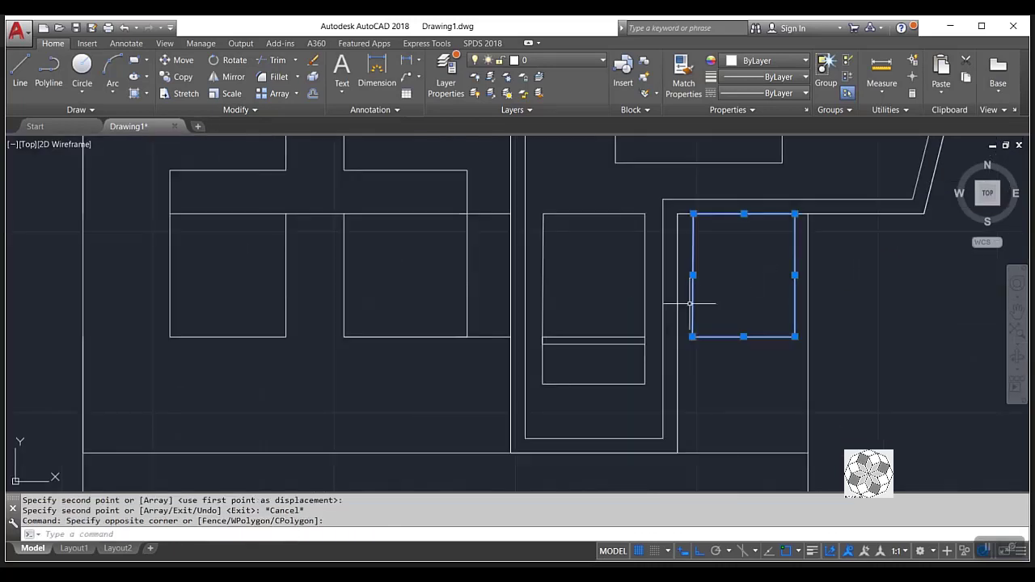
{"action": "left_click", "coordinate": [537, 407]}
{"action": "left_click", "coordinate": [654, 195]}
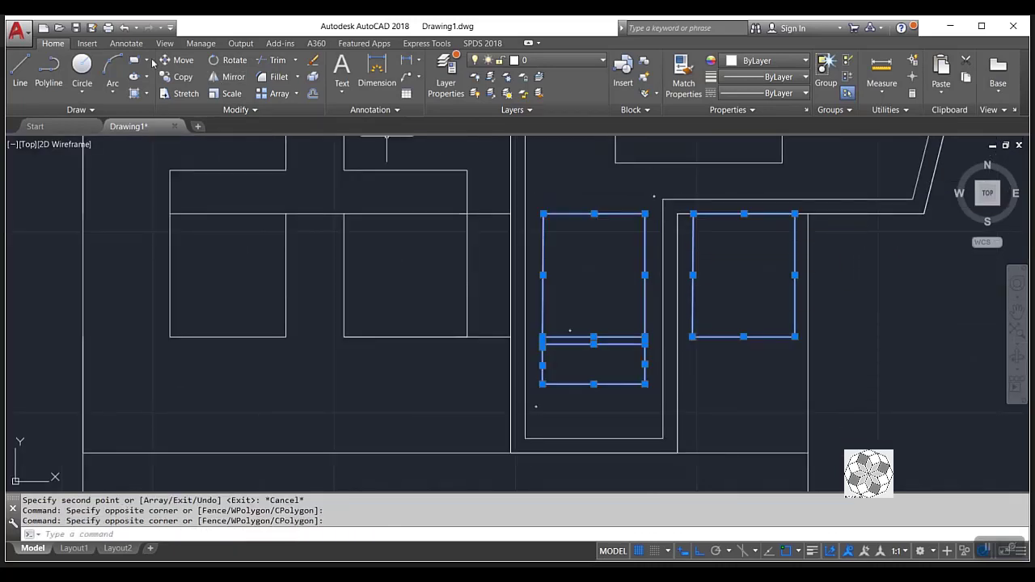
{"action": "left_click", "coordinate": [178, 60]}
{"action": "scroll", "coordinate": [912, 317], "scroll_direction": "down", "scroll_amount": 2}
Window-select the lower window row and move it 0.1 units down.
{"action": "key", "text": "Escape"}
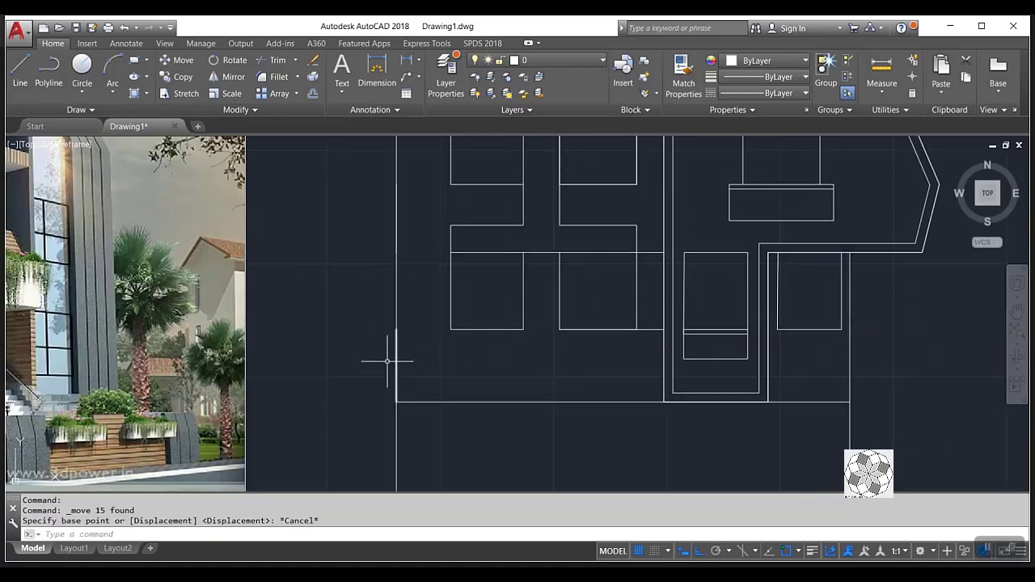
{"action": "left_click", "coordinate": [398, 364]}
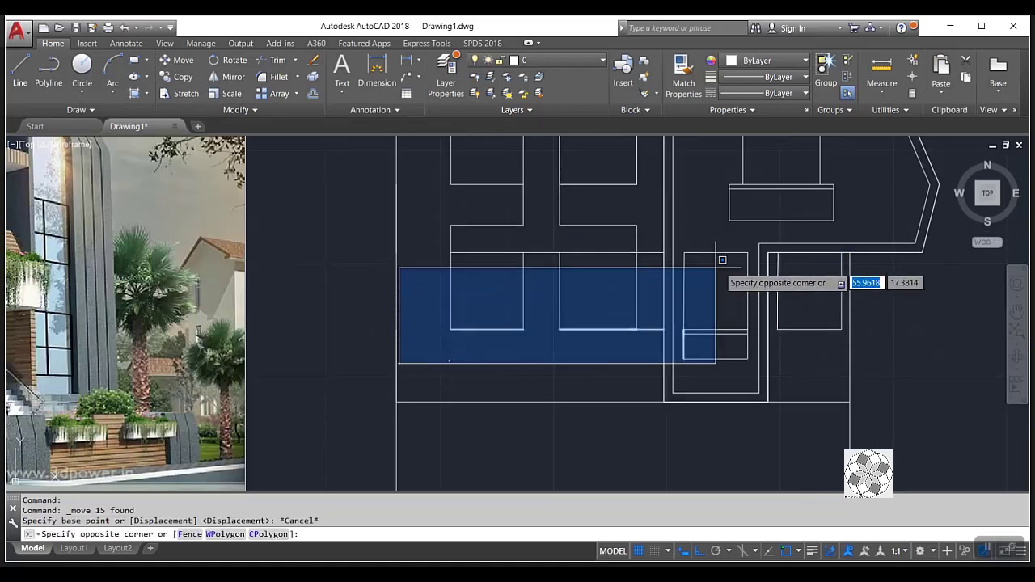
{"action": "left_click", "coordinate": [846, 249]}
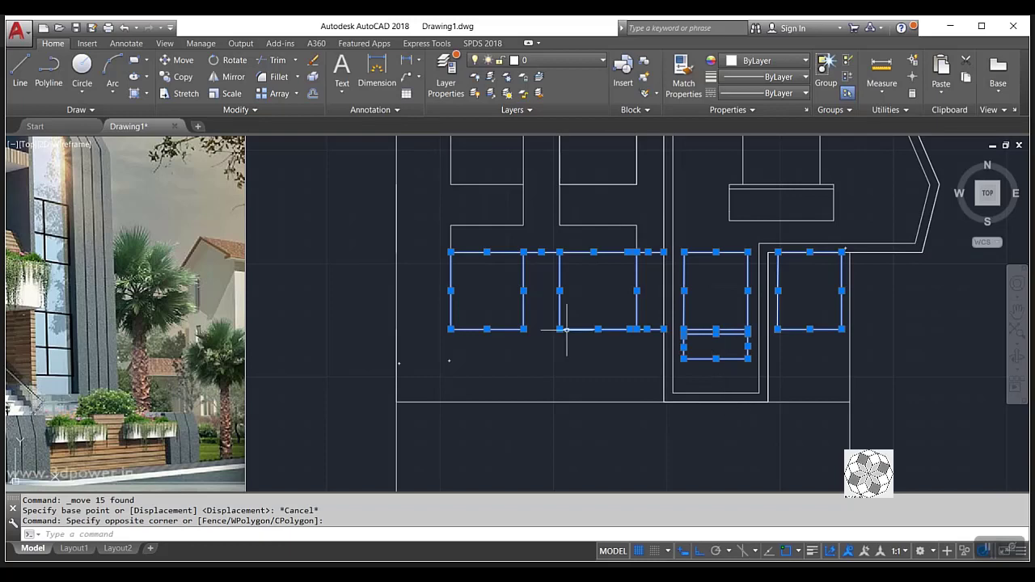
{"action": "left_click", "coordinate": [166, 60]}
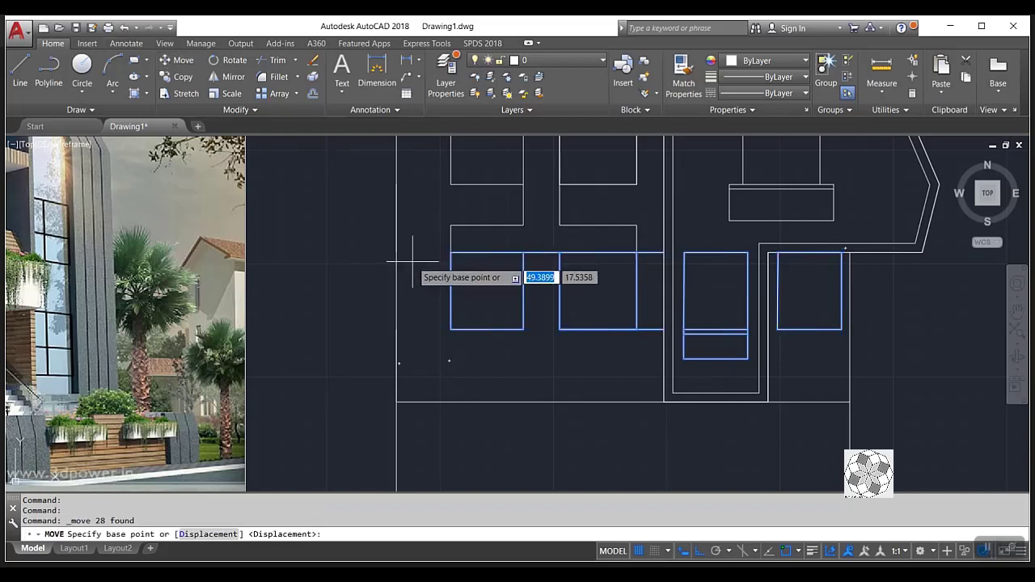
{"action": "left_click", "coordinate": [437, 246]}
{"action": "type", "text": ".1"}
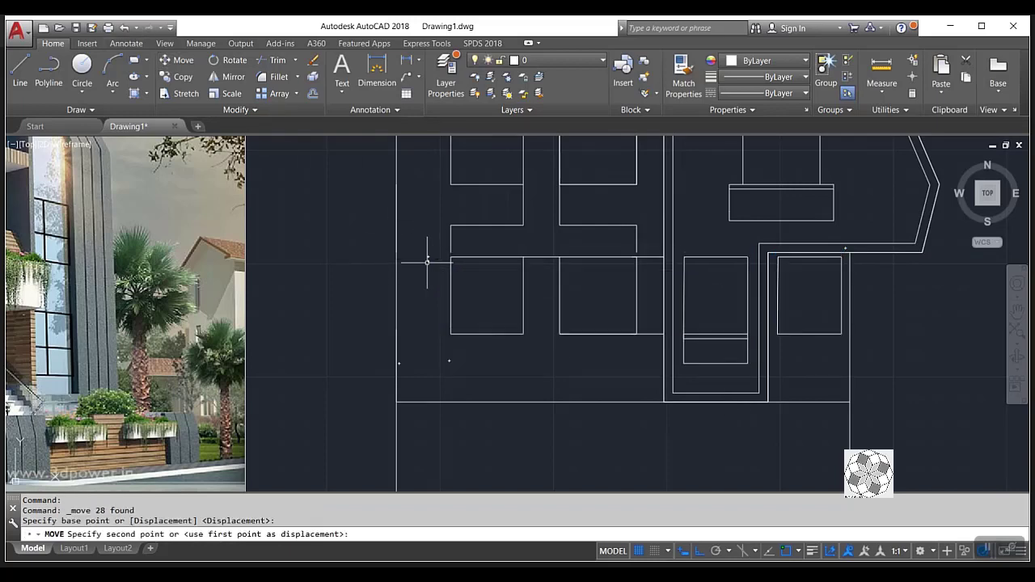
{"action": "key", "text": "Return"}
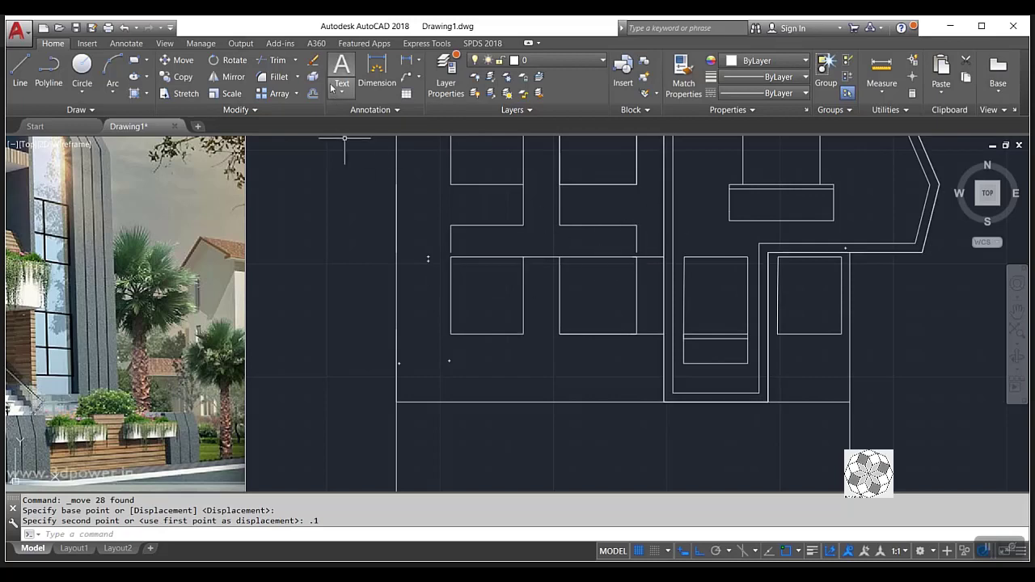
Try extending a vertical line to selected boundary edges, then cancel.
{"action": "left_click", "coordinate": [296, 59]}
{"action": "left_click", "coordinate": [279, 78]}
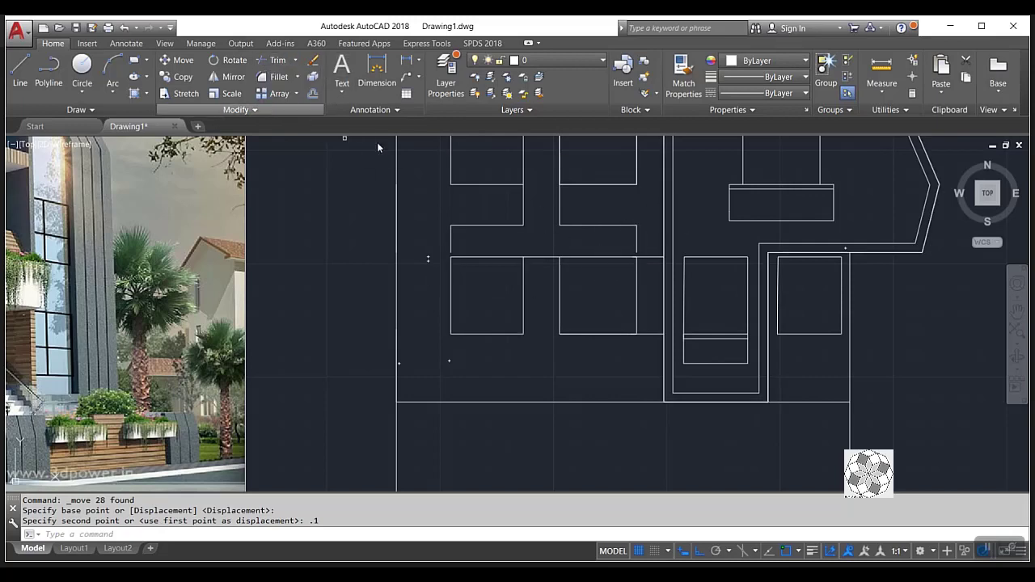
{"action": "scroll", "coordinate": [553, 257], "scroll_direction": "up", "scroll_amount": 2}
{"action": "left_click_drag", "start_coordinate": [599, 236], "coordinate": [415, 289]}
{"action": "key", "text": "Return"}
{"action": "mouse_move", "coordinate": [731, 213]}
{"action": "left_mouse_down"}
{"action": "mouse_move", "coordinate": [647, 231]}
{"action": "mouse_move", "coordinate": [705, 238]}
{"action": "mouse_move", "coordinate": [658, 249]}
{"action": "left_mouse_up"}
{"action": "key", "text": "Escape"}
Clear the line selections and start trimming stray line pieces with TR.
{"action": "left_click", "coordinate": [687, 249]}
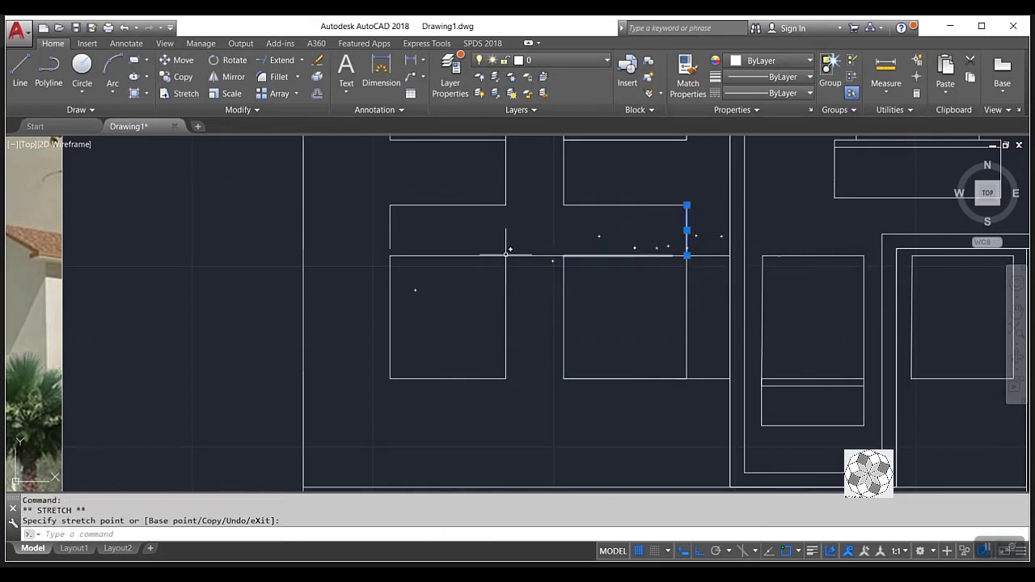
{"action": "key", "text": "Escape"}
{"action": "left_click", "coordinate": [423, 238]}
{"action": "left_click", "coordinate": [368, 226]}
{"action": "key", "text": "Escape"}
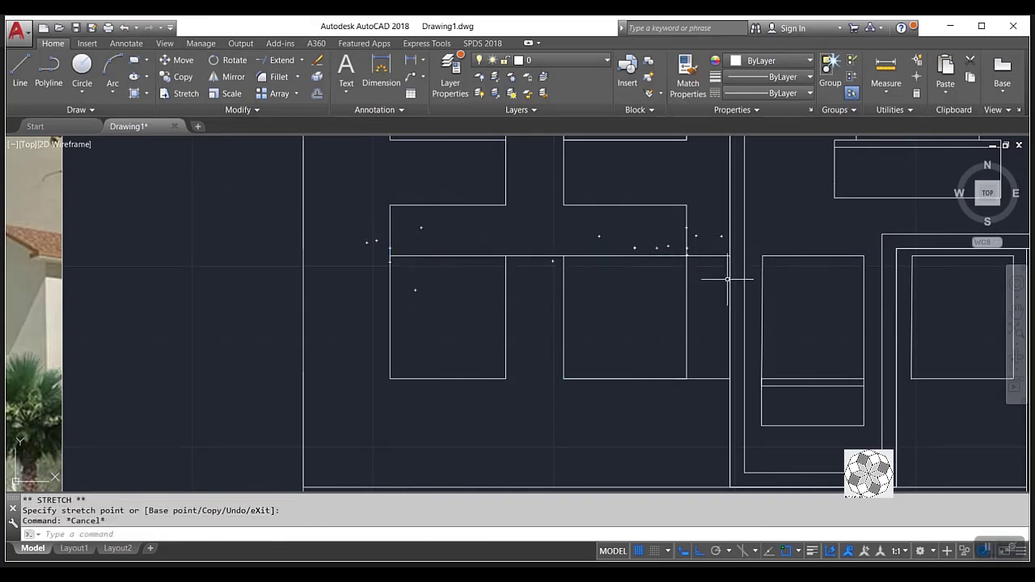
{"action": "type", "text": "tr"}
{"action": "key", "text": "Return"}
{"action": "key", "text": "Return"}
{"action": "left_click_drag", "start_coordinate": [716, 340], "coordinate": [704, 427]}
{"action": "key", "text": "Escape"}
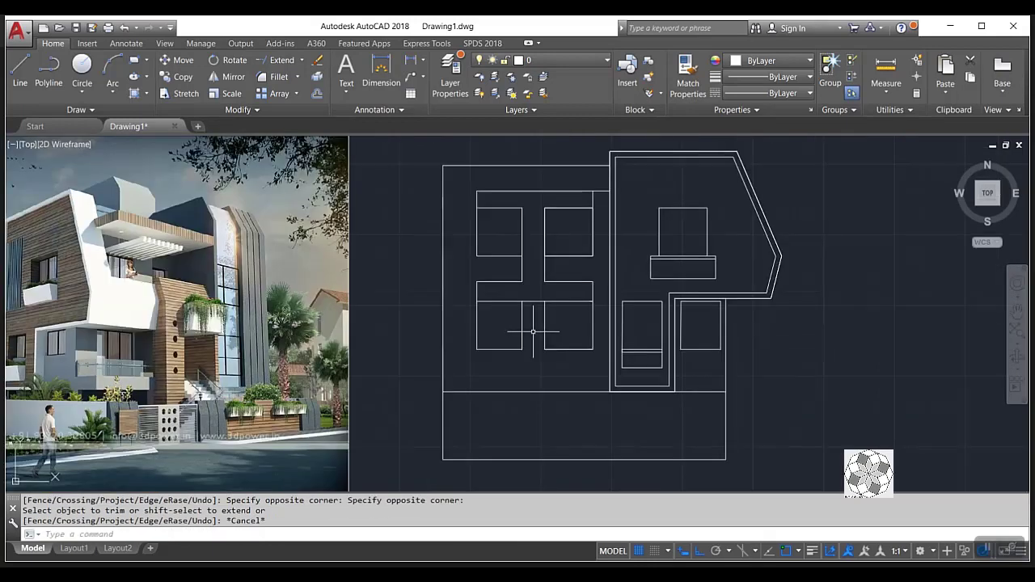
{"action": "scroll", "coordinate": [591, 354], "scroll_direction": "down", "scroll_amount": 2}
{"action": "scroll", "coordinate": [705, 365], "scroll_direction": "up", "scroll_amount": 2}
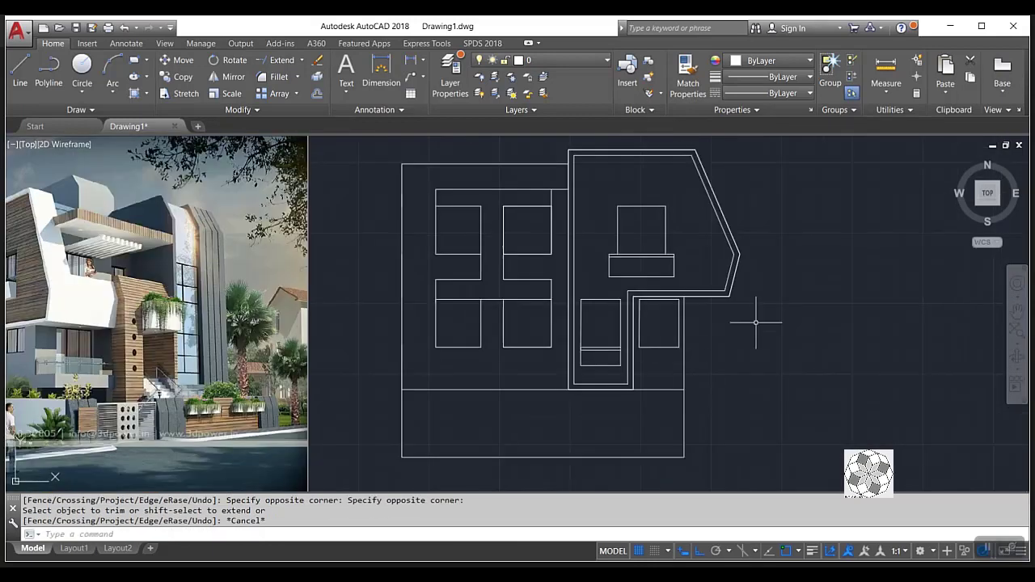
{"action": "scroll", "coordinate": [634, 320], "scroll_direction": "down", "scroll_amount": 2}
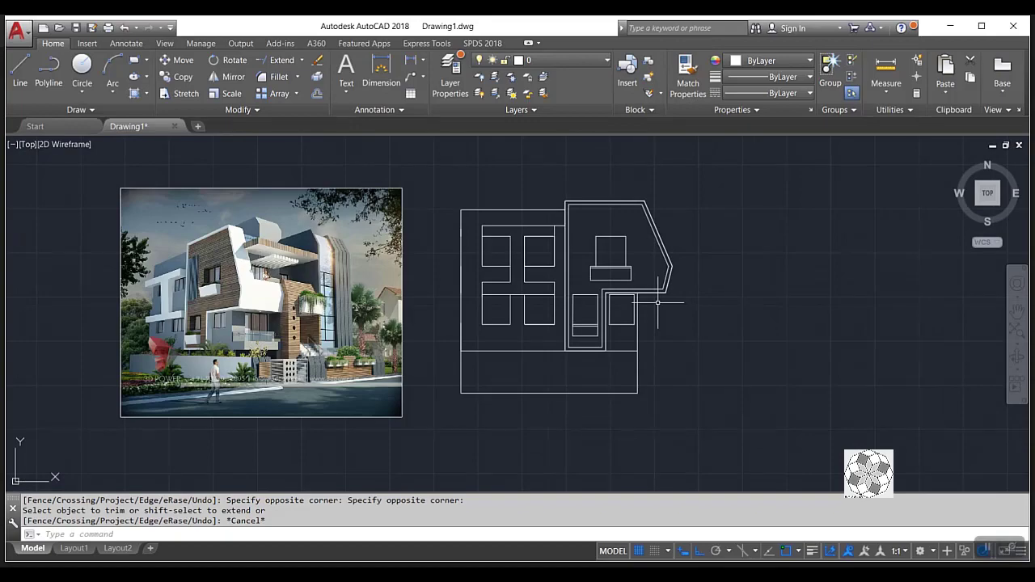
{"action": "scroll", "coordinate": [194, 383], "scroll_direction": "up", "scroll_amount": 4}
{"action": "scroll", "coordinate": [194, 383], "scroll_direction": "up", "scroll_amount": 3}
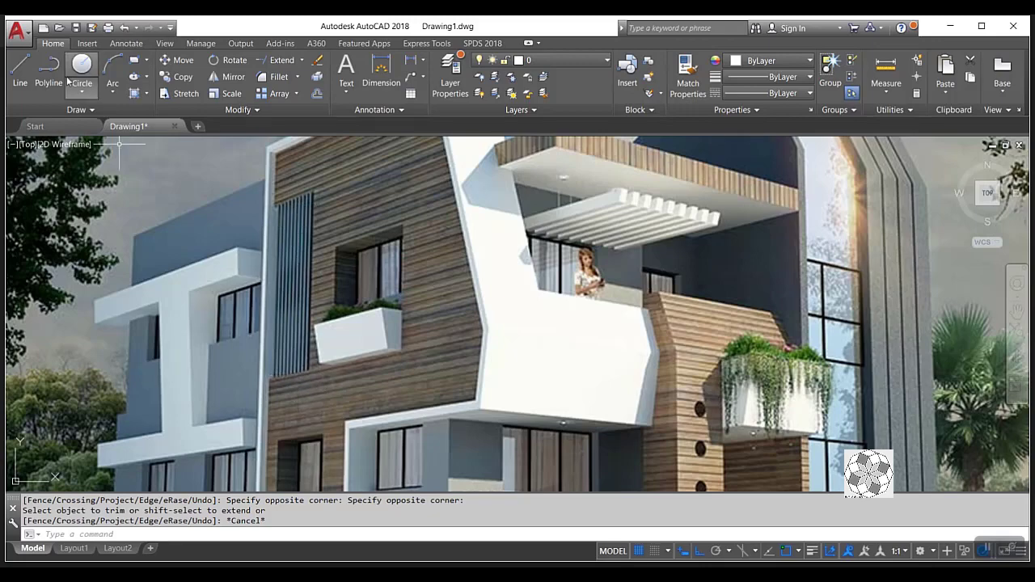
{"action": "left_click", "coordinate": [20, 68]}
{"action": "scroll", "coordinate": [47, 277], "scroll_direction": "down", "scroll_amount": 5}
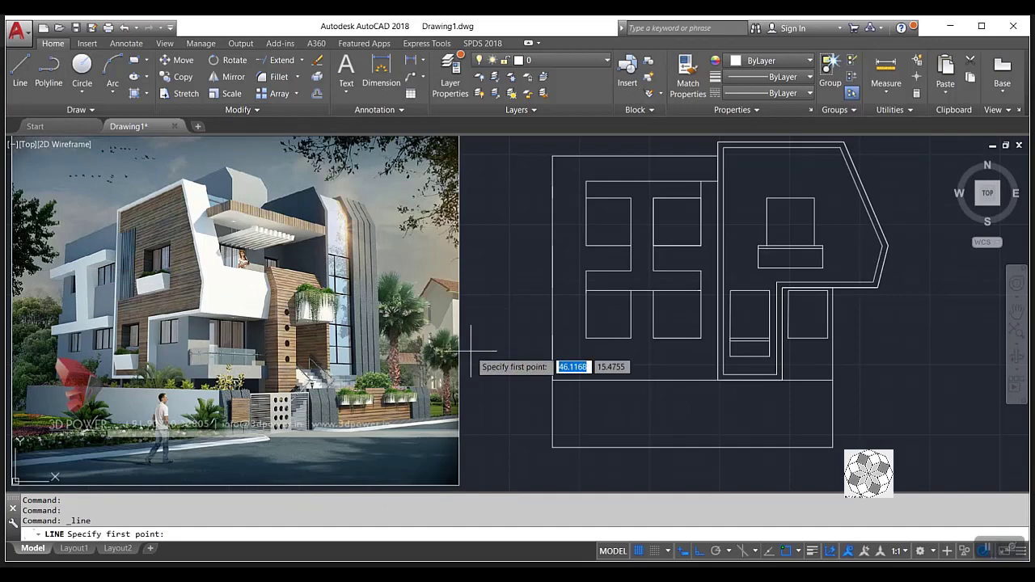
Draw the panel outline from the window block corner, 0.8 right, down and back.
{"action": "scroll", "coordinate": [750, 161], "scroll_direction": "up", "scroll_amount": 2}
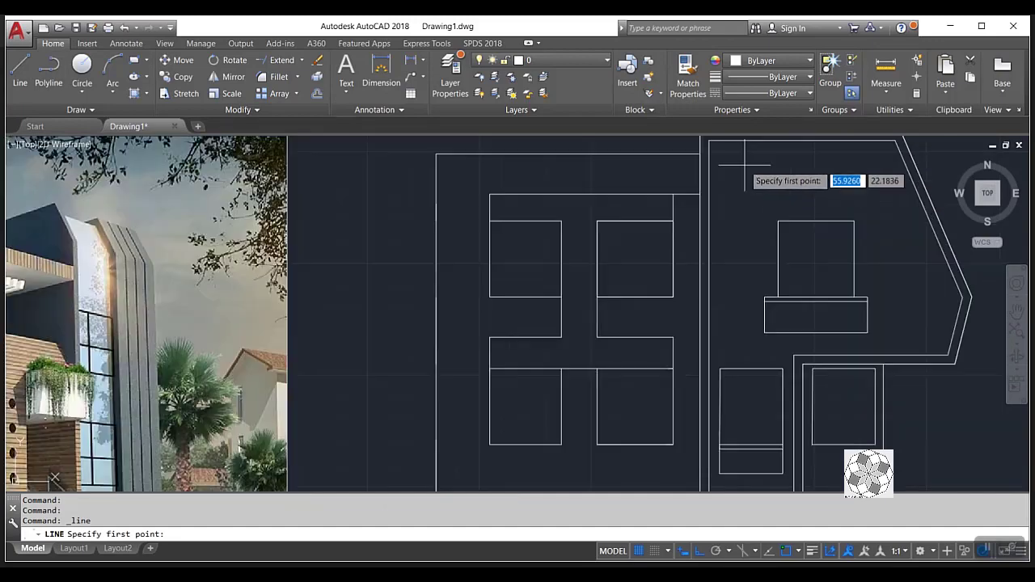
{"action": "left_click", "coordinate": [700, 194]}
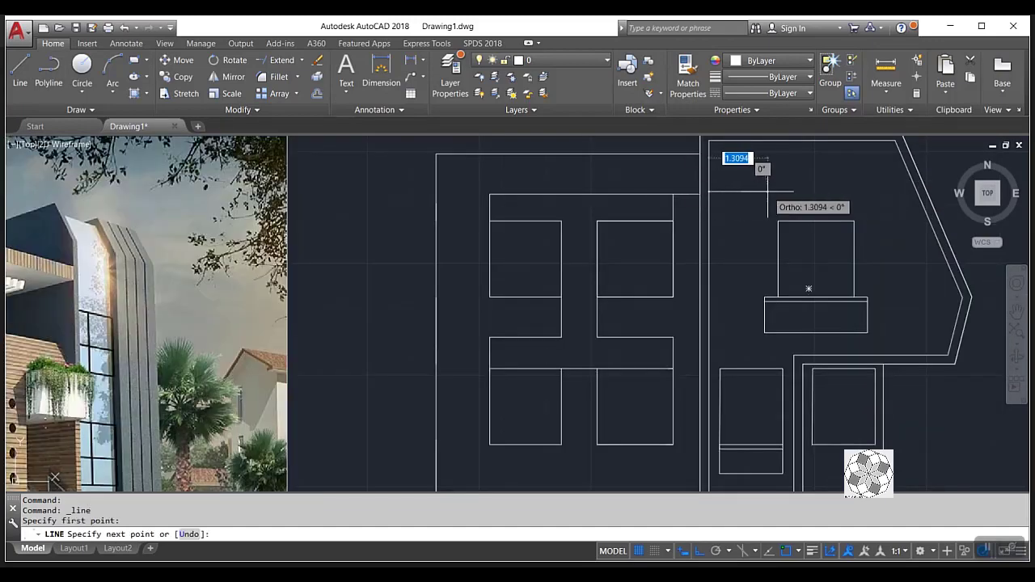
{"action": "scroll", "coordinate": [768, 192], "scroll_direction": "down", "scroll_amount": 1}
{"action": "scroll", "coordinate": [764, 193], "scroll_direction": "up", "scroll_amount": 1}
{"action": "scroll", "coordinate": [761, 194], "scroll_direction": "up", "scroll_amount": 1}
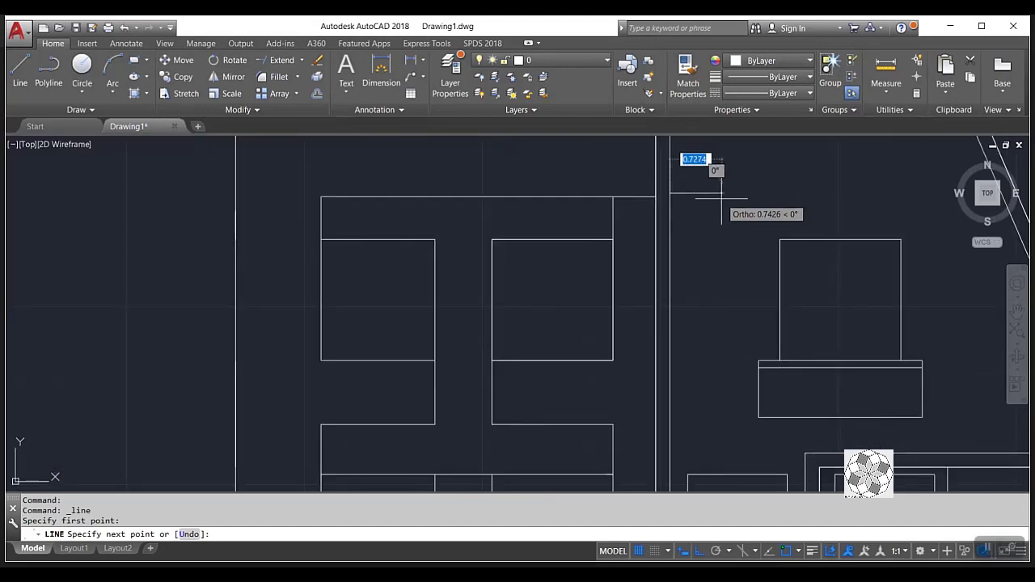
{"action": "type", "text": ".8"}
{"action": "key", "text": "Return"}
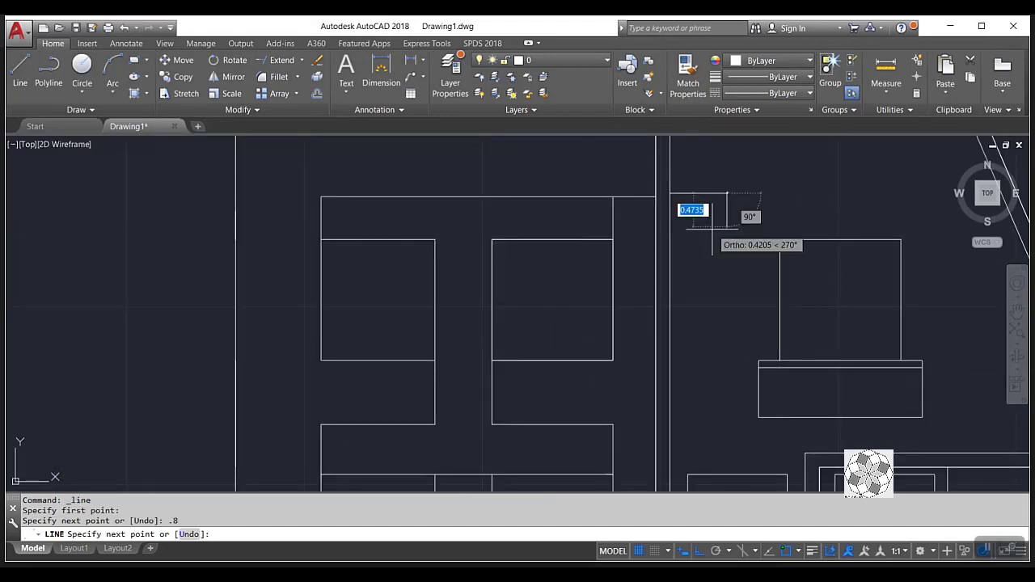
{"action": "scroll", "coordinate": [716, 226], "scroll_direction": "down", "scroll_amount": 1}
{"action": "scroll", "coordinate": [719, 324], "scroll_direction": "down", "scroll_amount": 1}
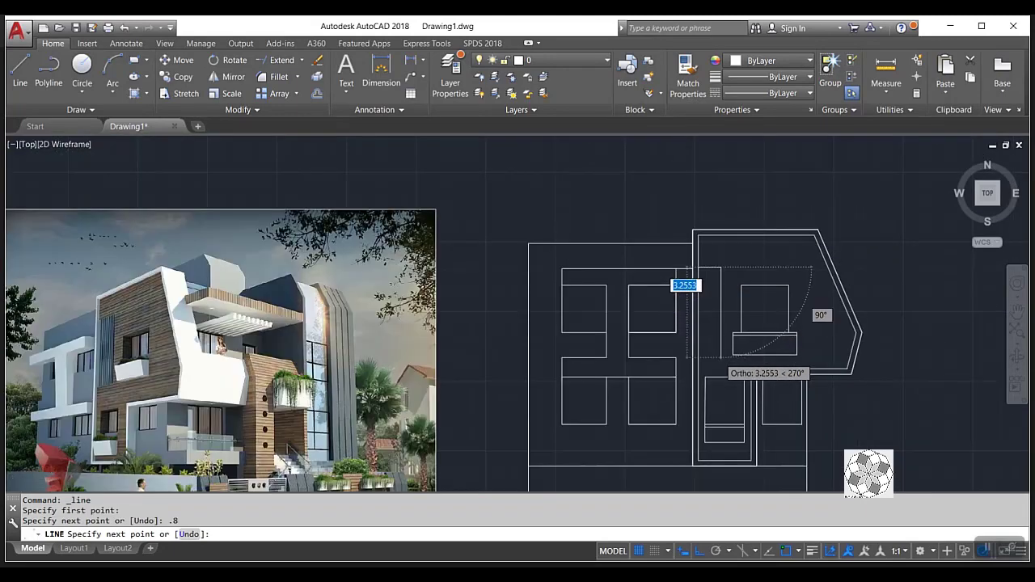
{"action": "scroll", "coordinate": [719, 356], "scroll_direction": "up", "scroll_amount": 1}
{"action": "left_click", "coordinate": [720, 354]}
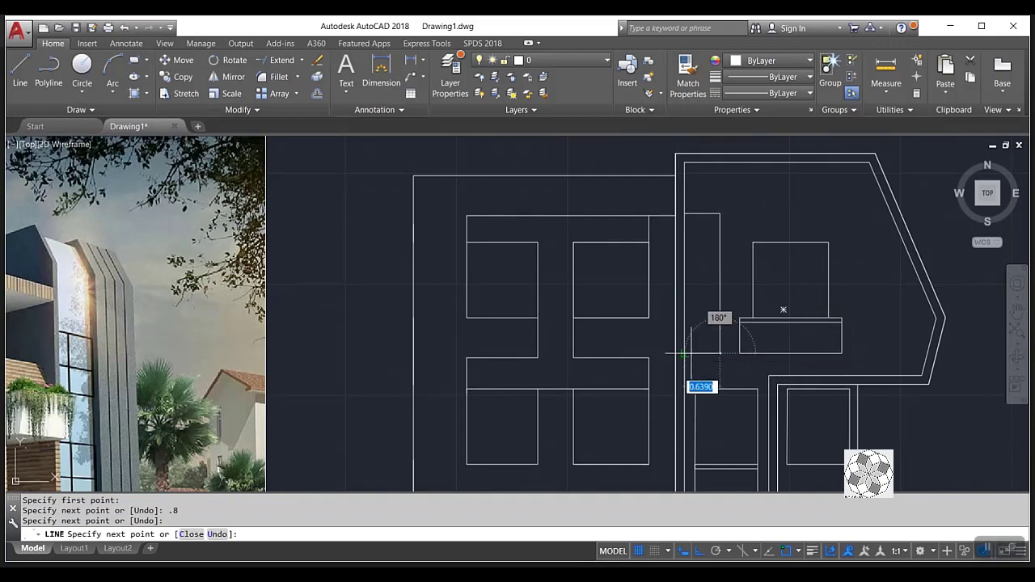
{"action": "left_click", "coordinate": [719, 353]}
{"action": "key", "text": "Return"}
{"action": "scroll", "coordinate": [722, 233], "scroll_direction": "up", "scroll_amount": 3}
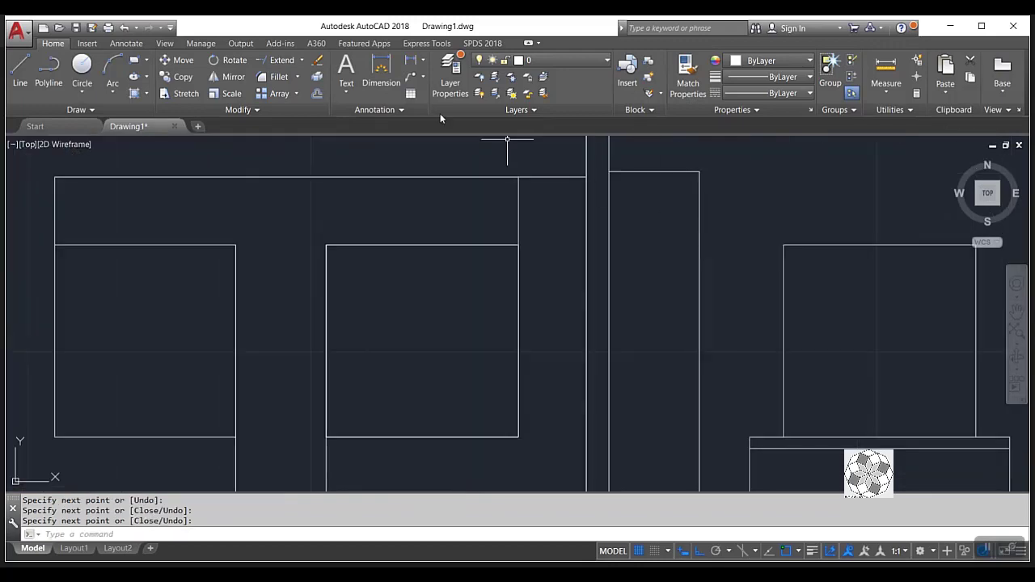
Offset the panel's vertical edge 0.05 inward to form the inset line.
{"action": "left_click", "coordinate": [317, 93]}
{"action": "scroll", "coordinate": [687, 260], "scroll_direction": "up", "scroll_amount": 1}
{"action": "left_click", "coordinate": [677, 261]}
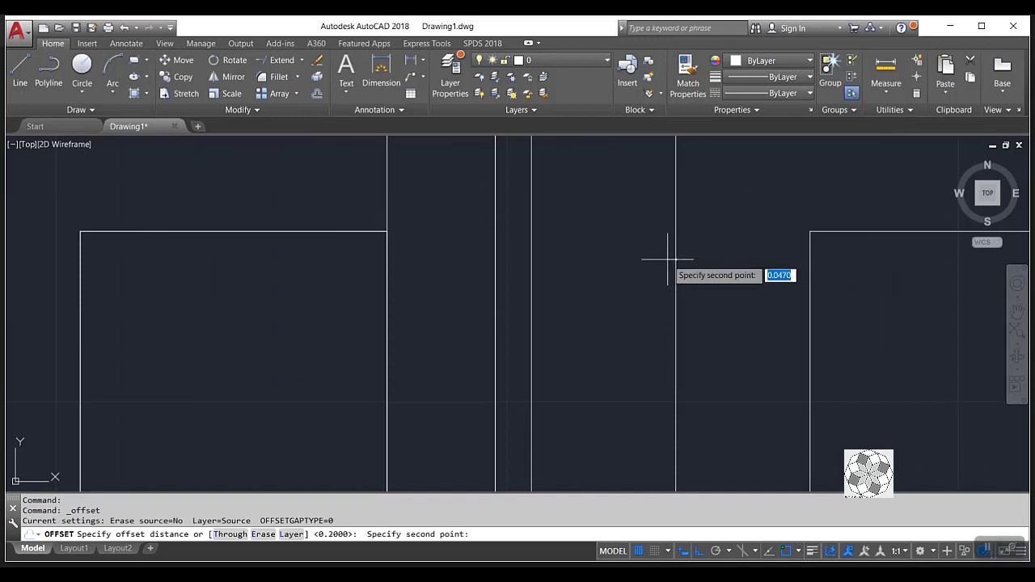
{"action": "type", "text": ".05"}
{"action": "key", "text": "Return"}
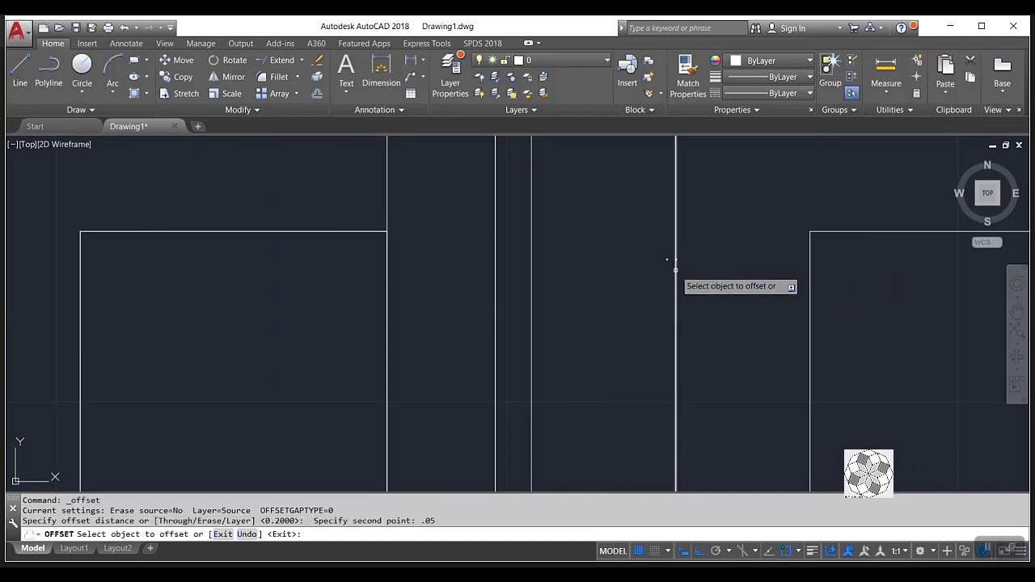
{"action": "left_click", "coordinate": [675, 264]}
{"action": "left_click", "coordinate": [615, 294]}
{"action": "scroll", "coordinate": [591, 348], "scroll_direction": "down", "scroll_amount": 2}
{"action": "key", "text": "Escape"}
{"action": "scroll", "coordinate": [555, 347], "scroll_direction": "up", "scroll_amount": 1}
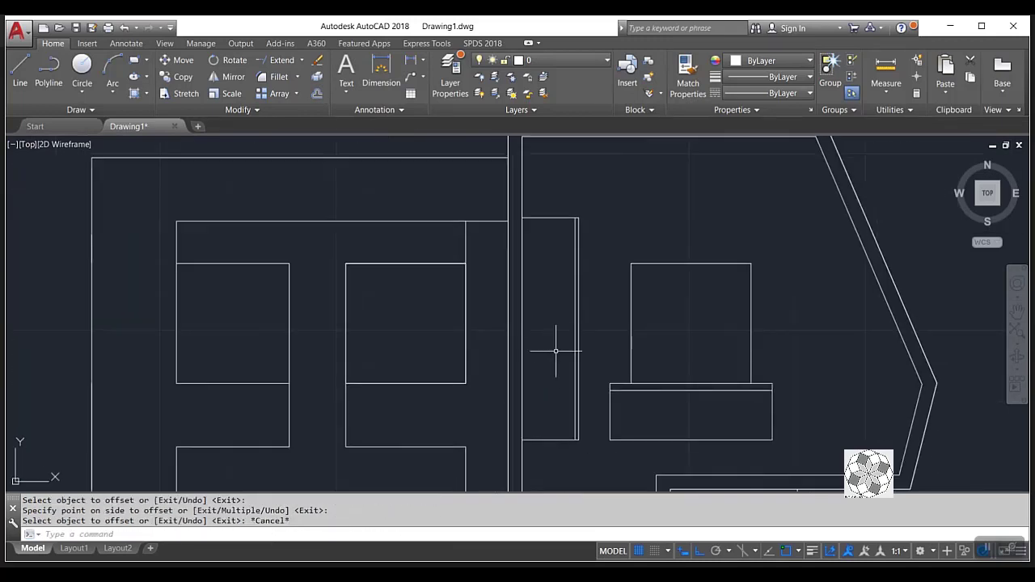
Draw one thin vertical slat rectangle inside the panel.
{"action": "left_click", "coordinate": [134, 59]}
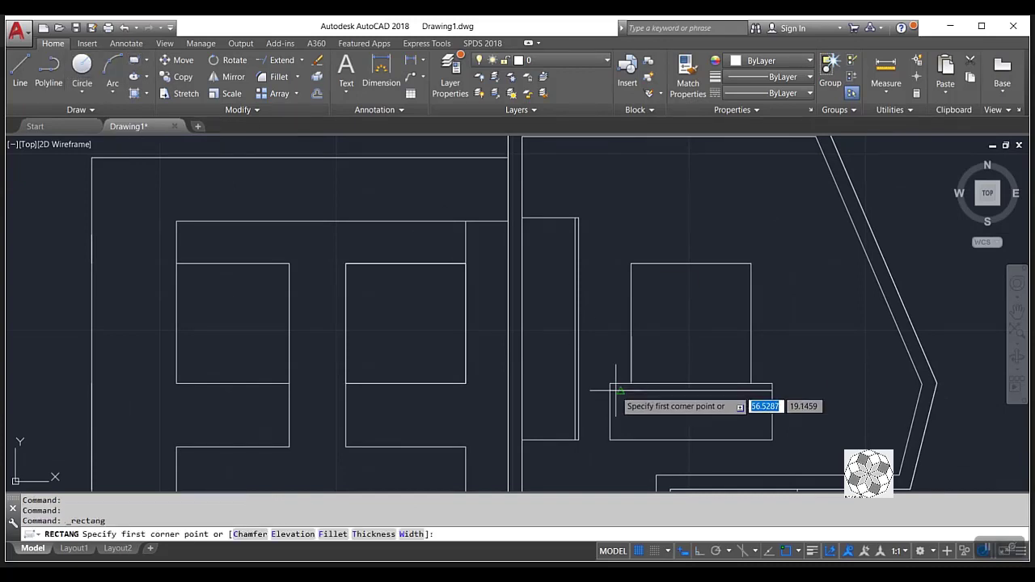
{"action": "scroll", "coordinate": [591, 435], "scroll_direction": "up", "scroll_amount": 4}
{"action": "left_click", "coordinate": [551, 450]}
{"action": "scroll", "coordinate": [551, 451], "scroll_direction": "down", "scroll_amount": 3}
{"action": "scroll", "coordinate": [536, 273], "scroll_direction": "up", "scroll_amount": 2}
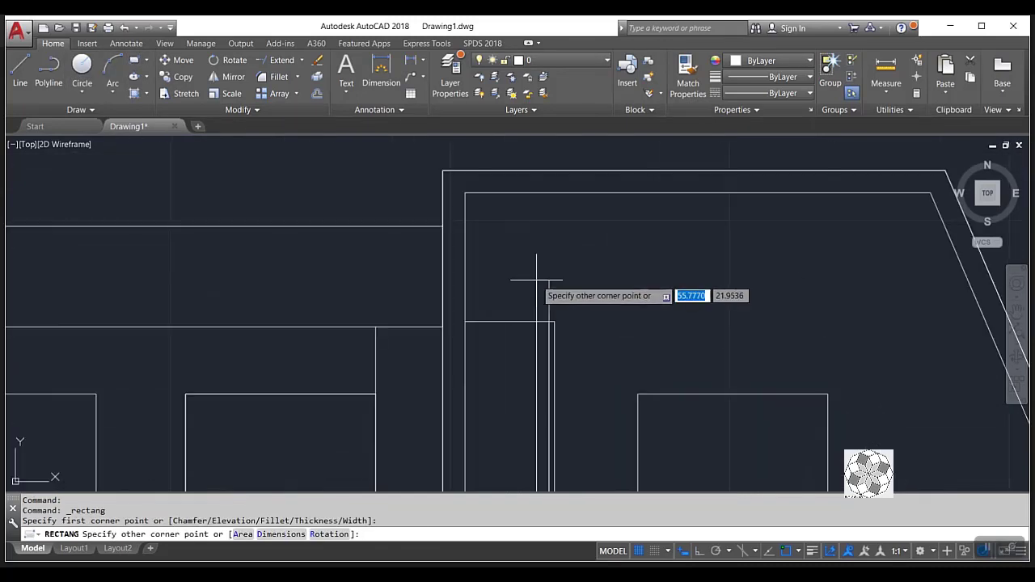
{"action": "scroll", "coordinate": [555, 308], "scroll_direction": "up", "scroll_amount": 1}
{"action": "left_click", "coordinate": [547, 330]}
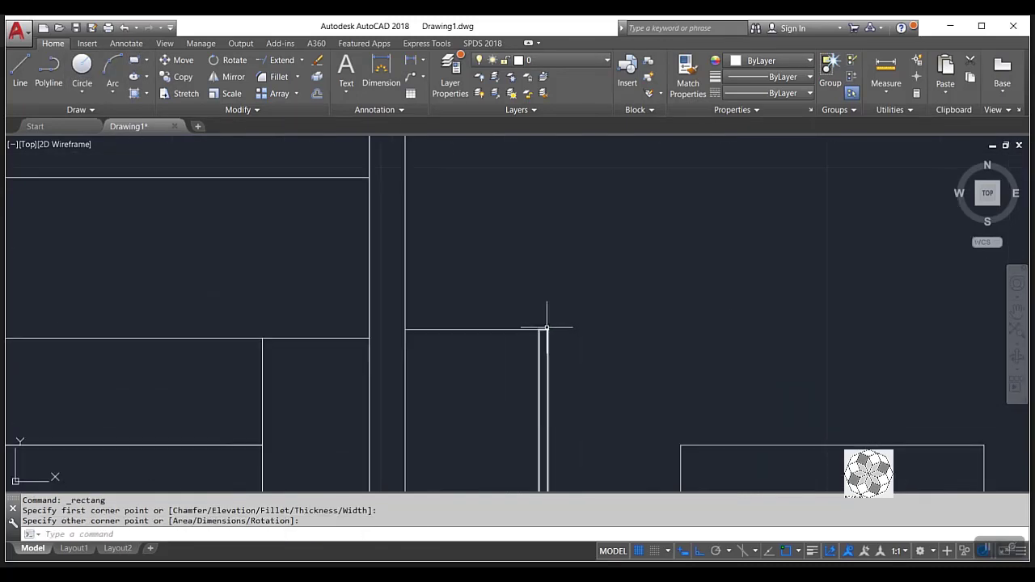
Copy the slat ten times leftward at even spacing to fill the panel.
{"action": "left_click", "coordinate": [547, 328]}
{"action": "left_click", "coordinate": [177, 78]}
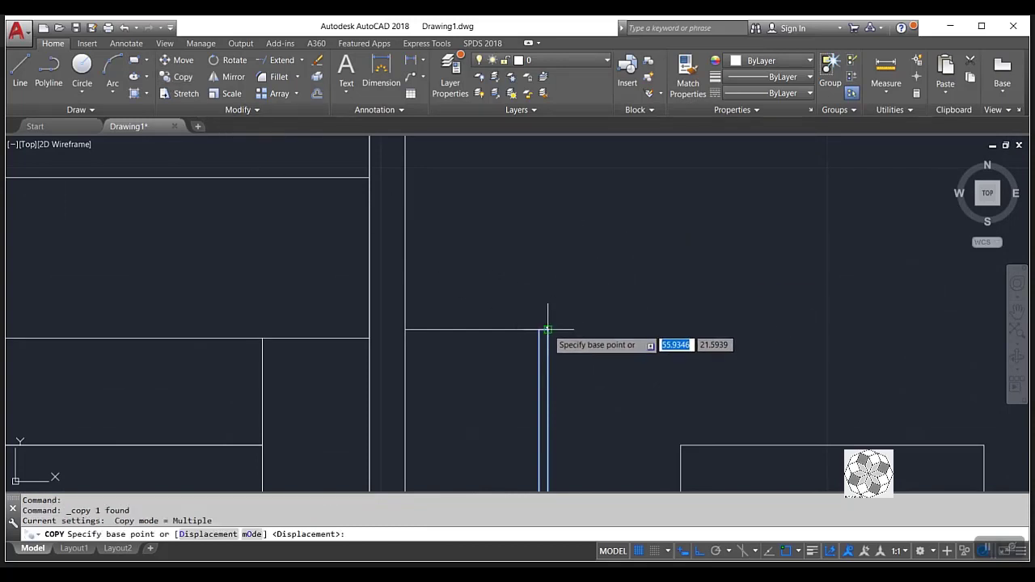
{"action": "left_click", "coordinate": [547, 329]}
{"action": "scroll", "coordinate": [533, 320], "scroll_direction": "up", "scroll_amount": 4}
{"action": "left_click", "coordinate": [549, 333]}
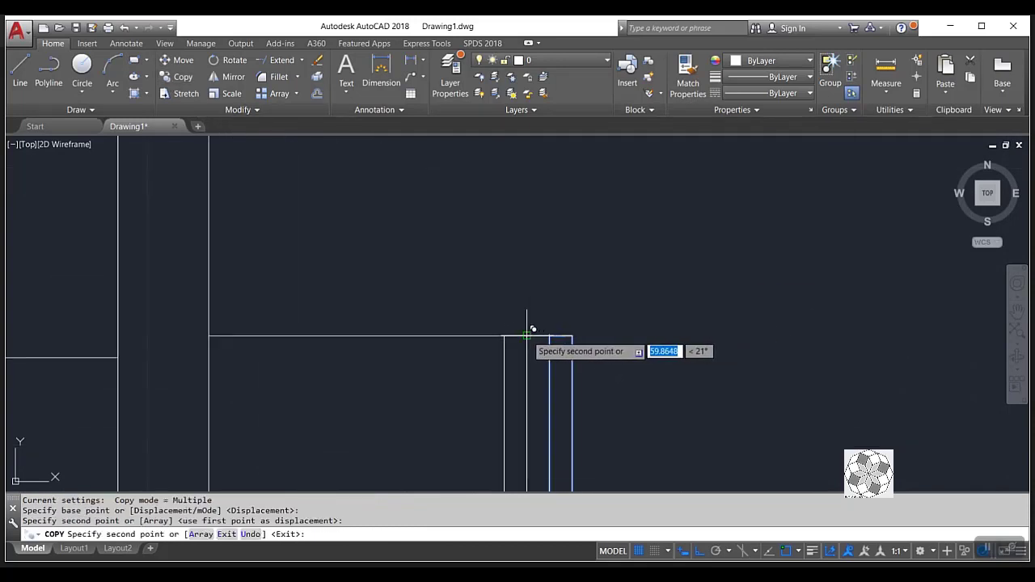
{"action": "left_click", "coordinate": [527, 333]}
{"action": "left_click", "coordinate": [504, 335]}
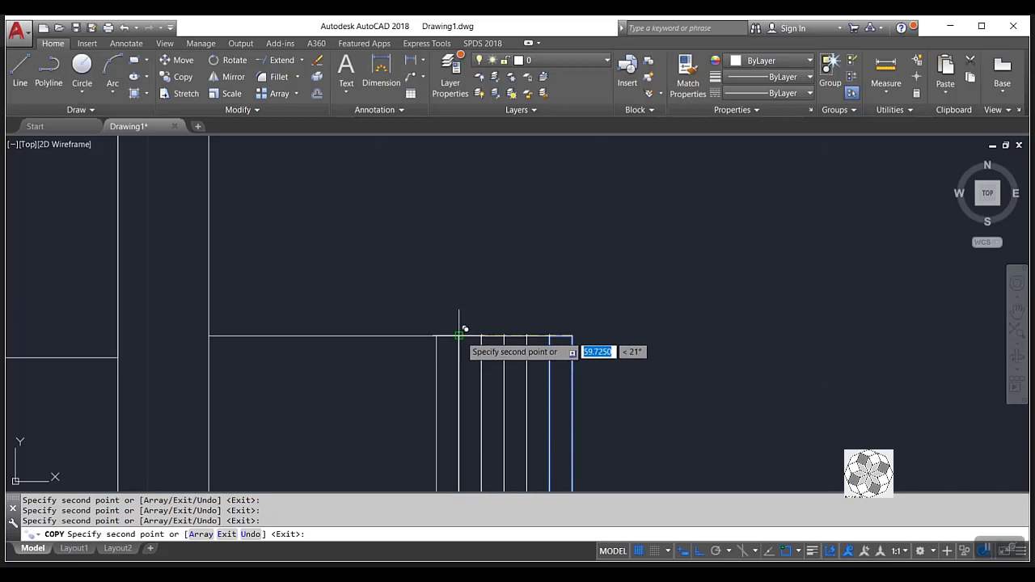
{"action": "left_click", "coordinate": [458, 334]}
{"action": "left_click", "coordinate": [435, 335]}
{"action": "left_click", "coordinate": [389, 336]}
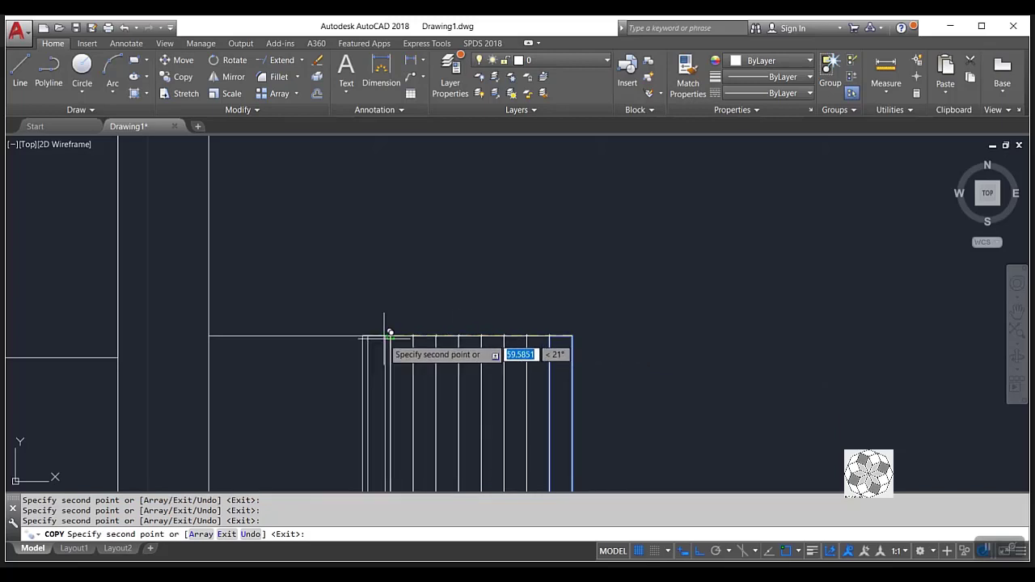
{"action": "left_click", "coordinate": [368, 336]}
{"action": "left_click", "coordinate": [346, 336]}
{"action": "left_click", "coordinate": [322, 336]}
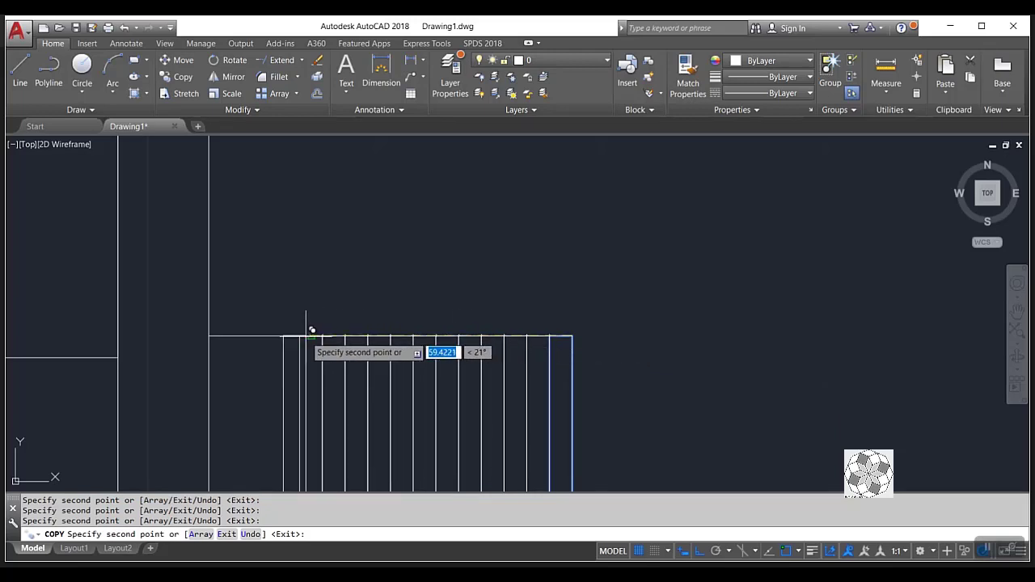
{"action": "left_click", "coordinate": [277, 336]}
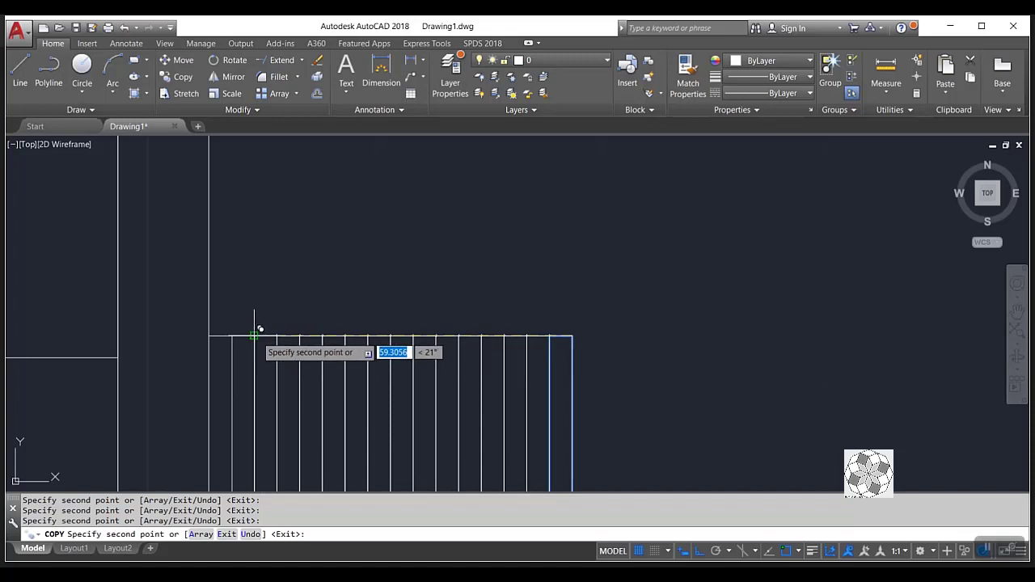
{"action": "key", "text": "Escape"}
{"action": "scroll", "coordinate": [374, 354], "scroll_direction": "down", "scroll_amount": 5}
Zoom and pan to compare the reference house photo with the lower-left elevation.
{"action": "scroll", "coordinate": [374, 353], "scroll_direction": "down", "scroll_amount": 2}
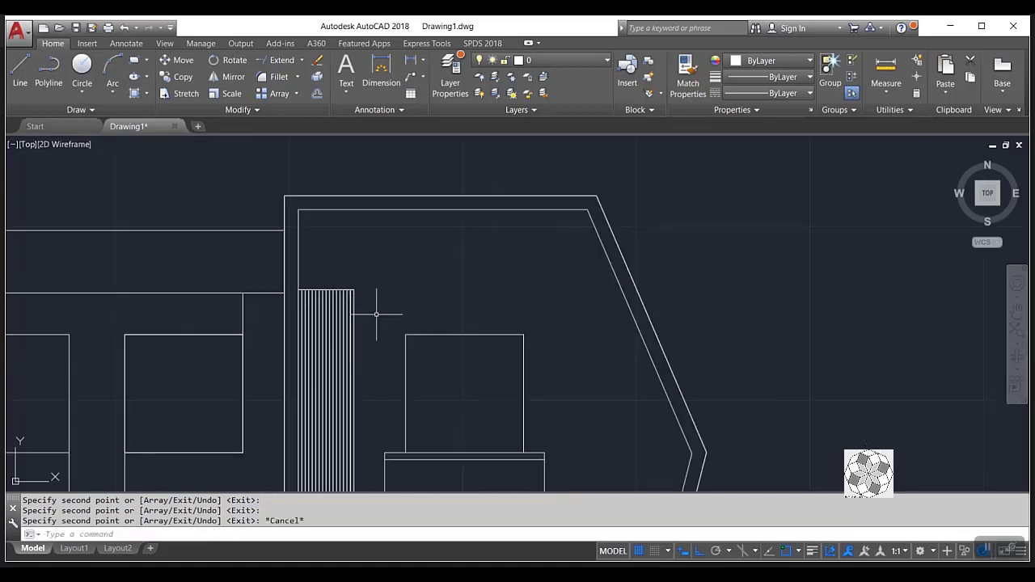
{"action": "scroll", "coordinate": [370, 300], "scroll_direction": "down", "scroll_amount": 2}
{"action": "scroll", "coordinate": [326, 282], "scroll_direction": "down", "scroll_amount": 2}
{"action": "scroll", "coordinate": [361, 363], "scroll_direction": "down", "scroll_amount": 1}
{"action": "scroll", "coordinate": [434, 326], "scroll_direction": "down", "scroll_amount": 2}
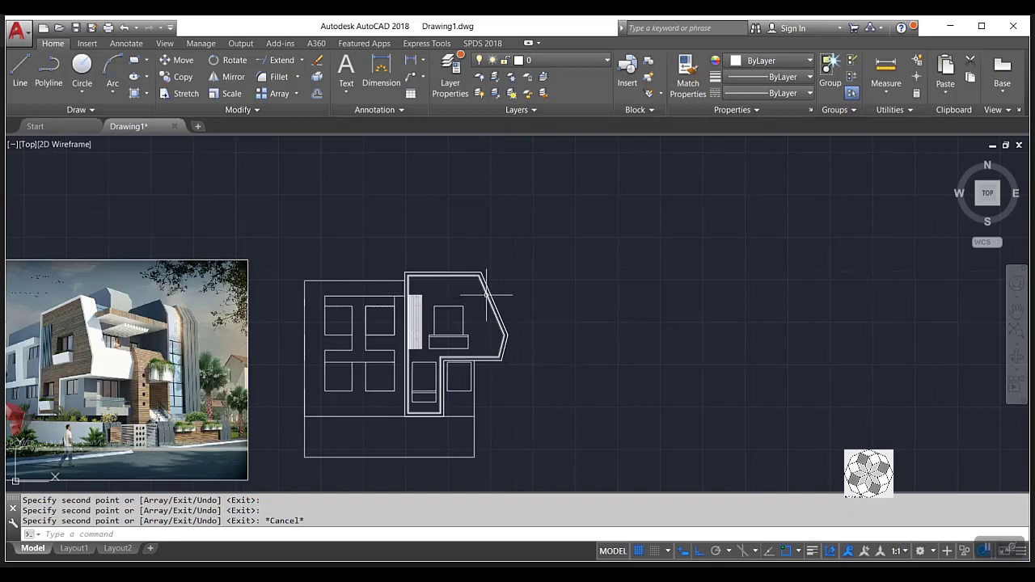
{"action": "middle_click_drag", "start_coordinate": [412, 292], "coordinate": [598, 226]}
{"action": "scroll", "coordinate": [701, 251], "scroll_direction": "up", "scroll_amount": 2}
{"action": "scroll", "coordinate": [779, 317], "scroll_direction": "down", "scroll_amount": 2}
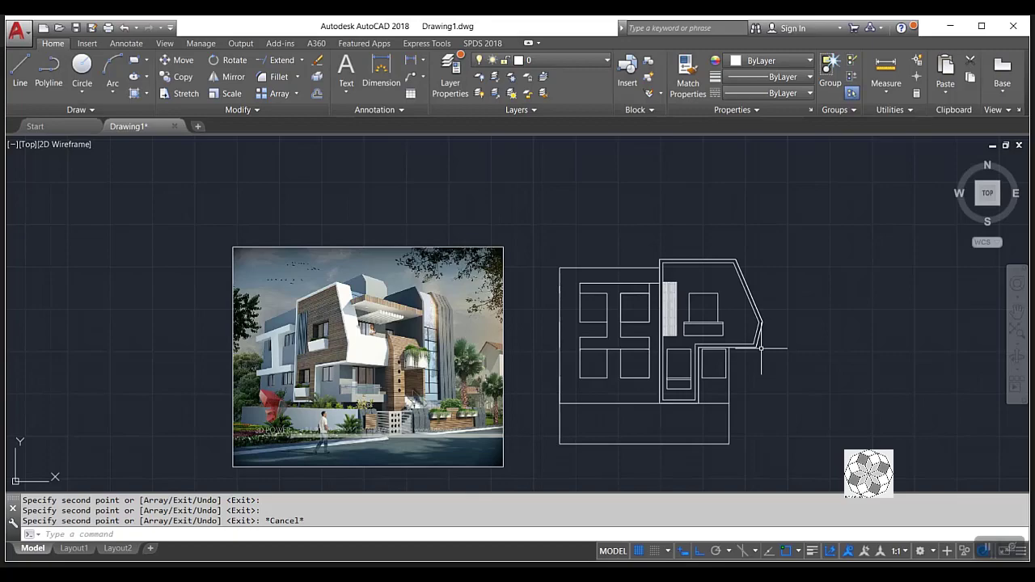
{"action": "scroll", "coordinate": [113, 416], "scroll_direction": "up", "scroll_amount": 5}
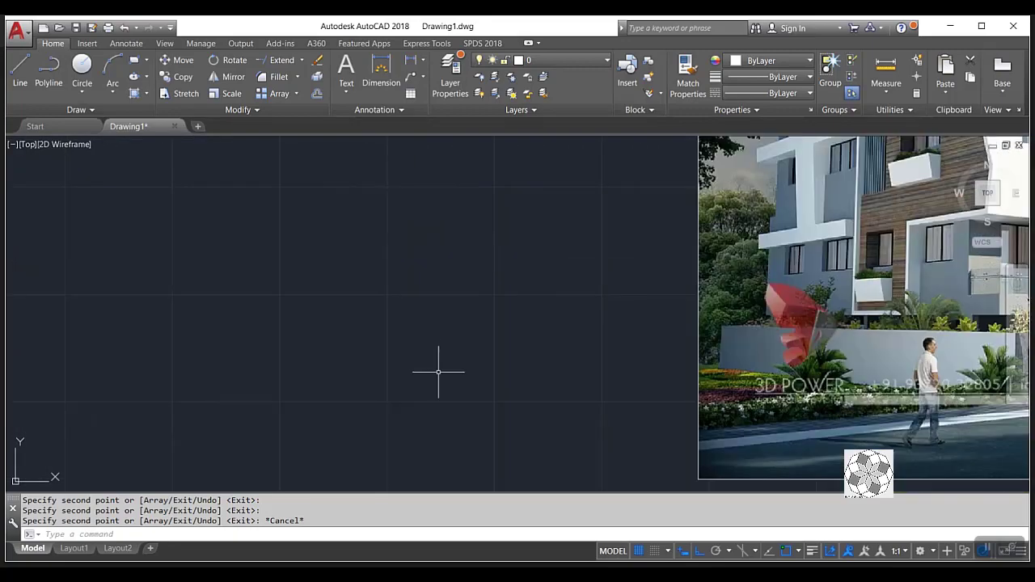
{"action": "scroll", "coordinate": [817, 263], "scroll_direction": "up", "scroll_amount": 2}
{"action": "scroll", "coordinate": [661, 388], "scroll_direction": "up", "scroll_amount": 1}
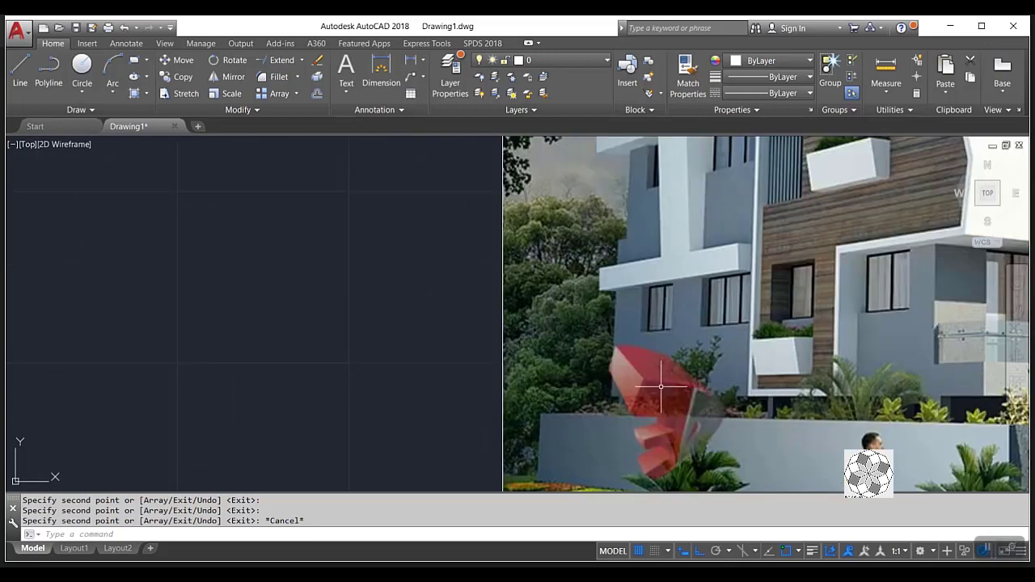
{"action": "scroll", "coordinate": [636, 410], "scroll_direction": "down", "scroll_amount": 2}
{"action": "scroll", "coordinate": [645, 438], "scroll_direction": "down", "scroll_amount": 1}
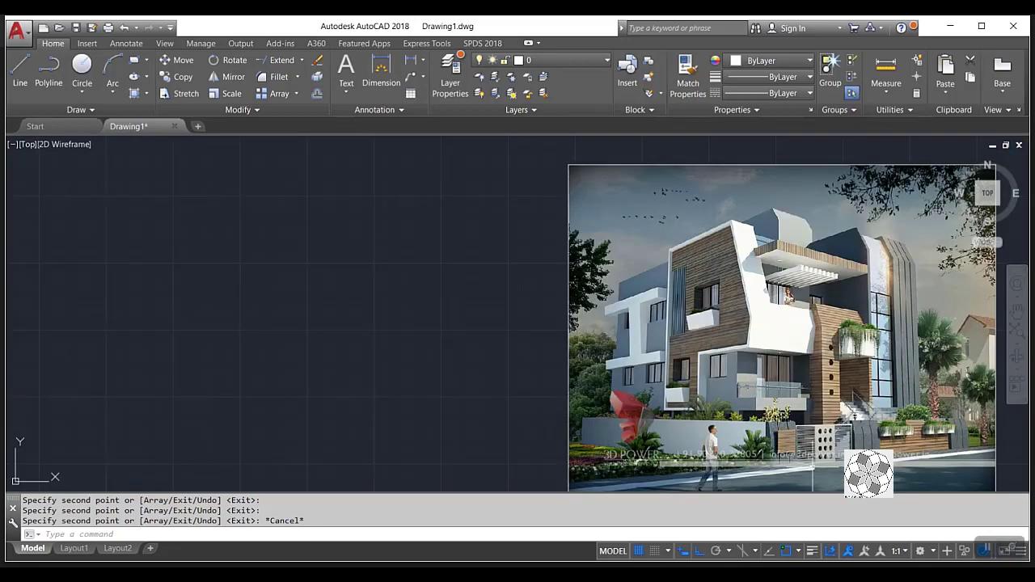
{"action": "scroll", "coordinate": [619, 343], "scroll_direction": "up", "scroll_amount": 5}
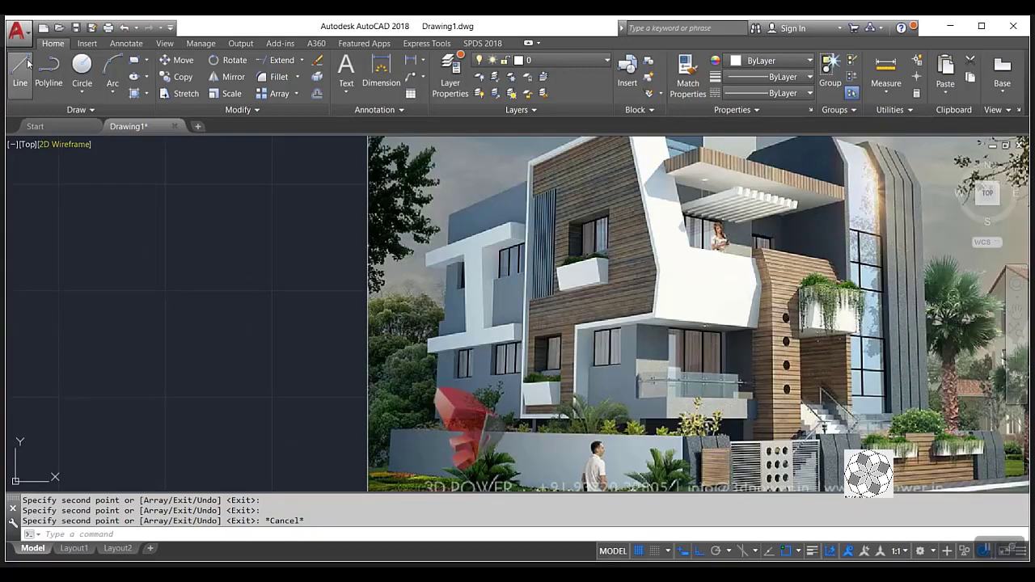
{"action": "left_click", "coordinate": [20, 69]}
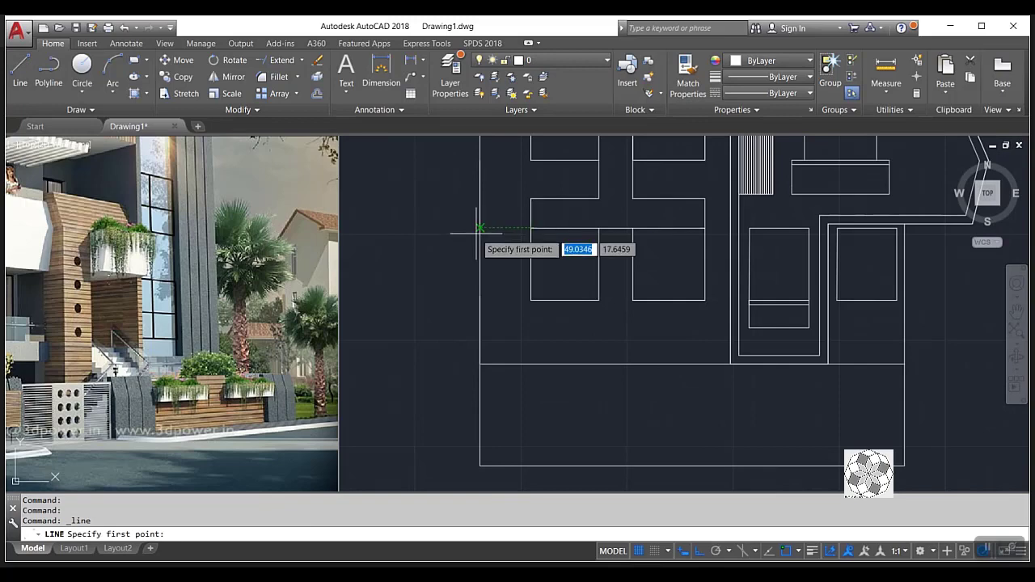
Draw a new vertical wall line 0.5 left of the left wall, down to the bottom.
{"action": "left_click", "coordinate": [480, 226]}
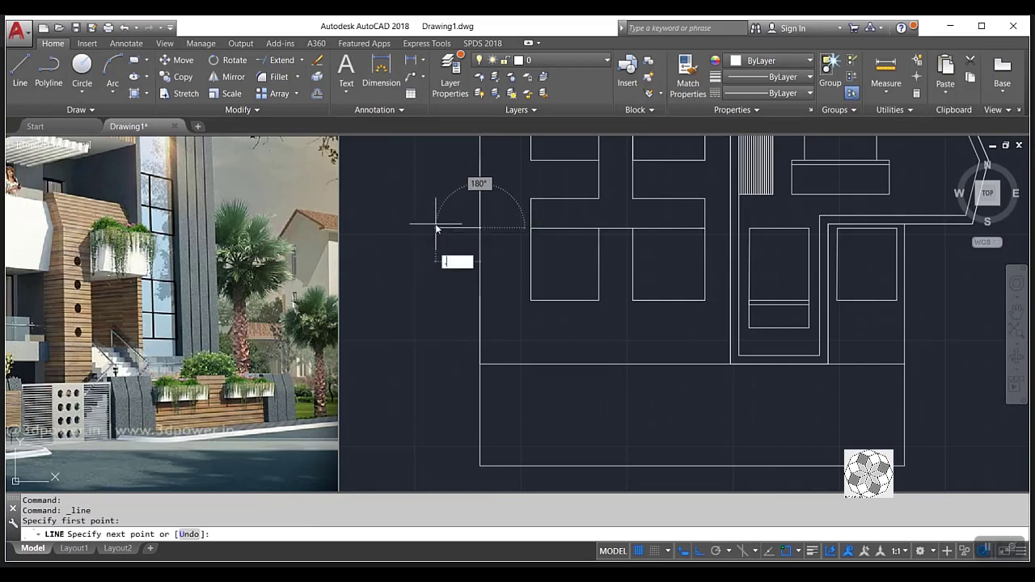
{"action": "type", "text": ".5"}
{"action": "key", "text": "Return"}
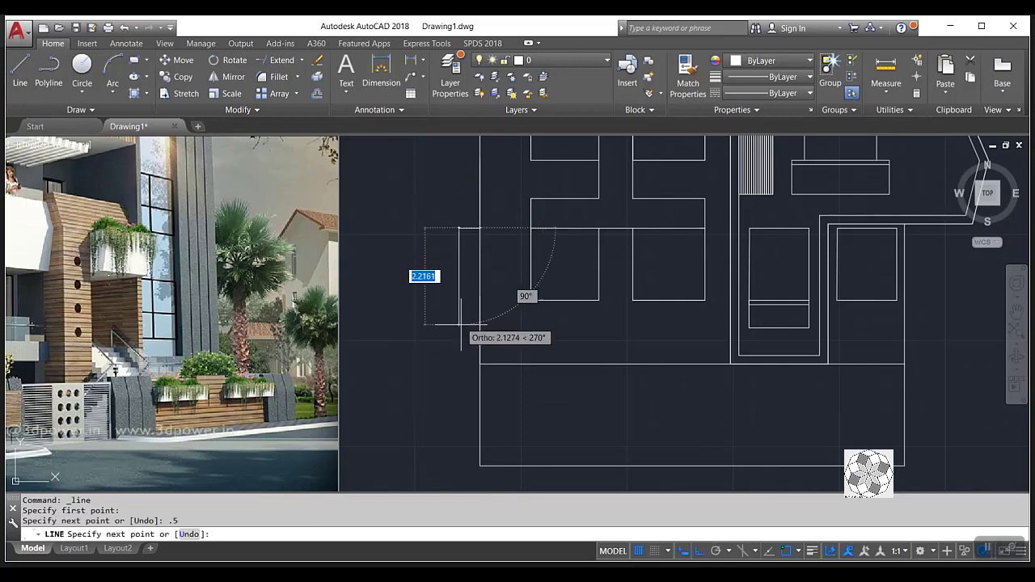
{"action": "left_click", "coordinate": [459, 466]}
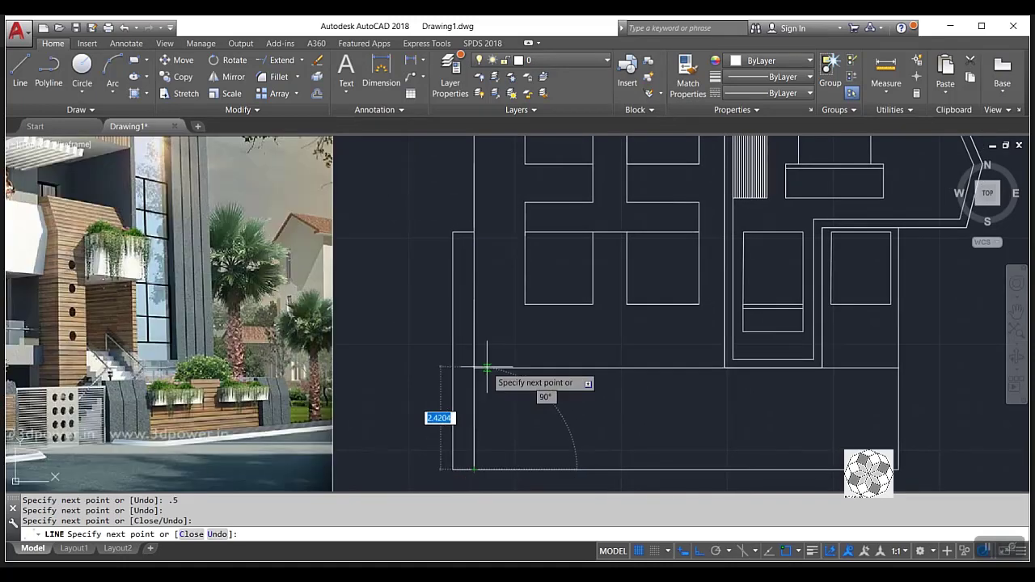
{"action": "key", "text": "Escape"}
{"action": "key", "text": "Return"}
{"action": "left_click", "coordinate": [474, 368]}
{"action": "key", "text": "Escape"}
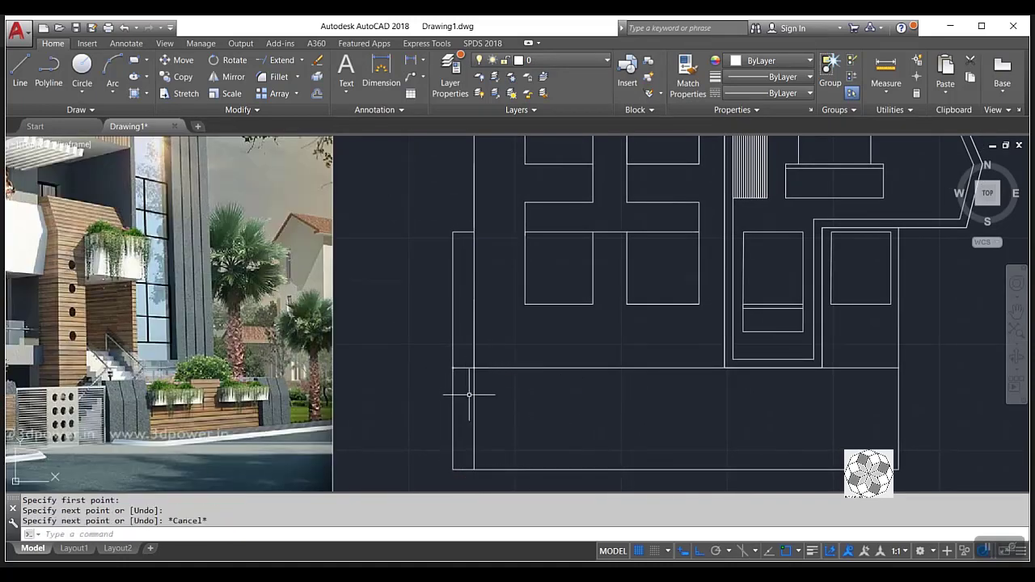
Trim away the old wall segments using TR.
{"action": "type", "text": "tr"}
{"action": "key", "text": "Return"}
{"action": "key", "text": "Return"}
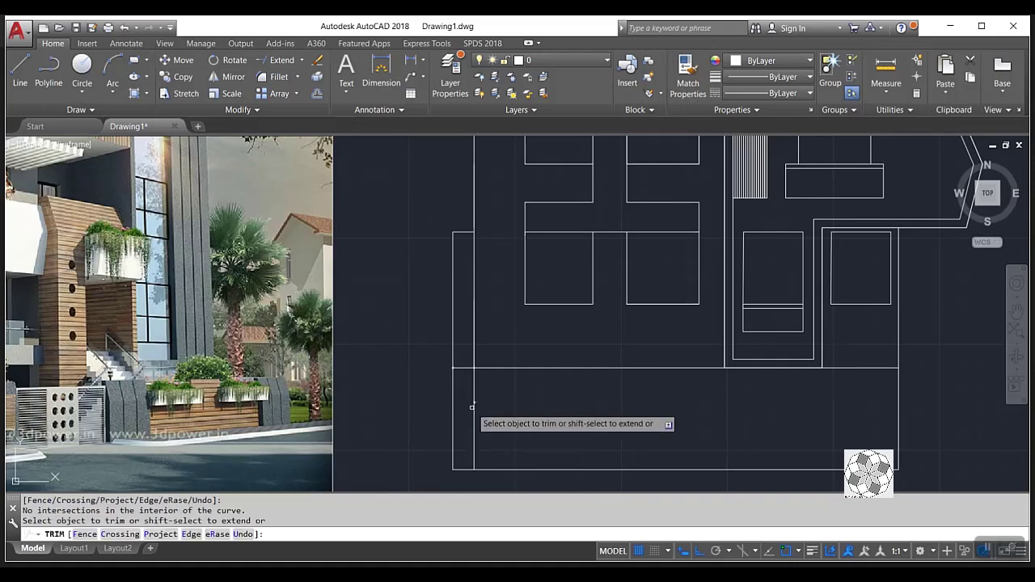
{"action": "left_click", "coordinate": [477, 401]}
{"action": "left_click", "coordinate": [472, 409]}
{"action": "left_click", "coordinate": [474, 267]}
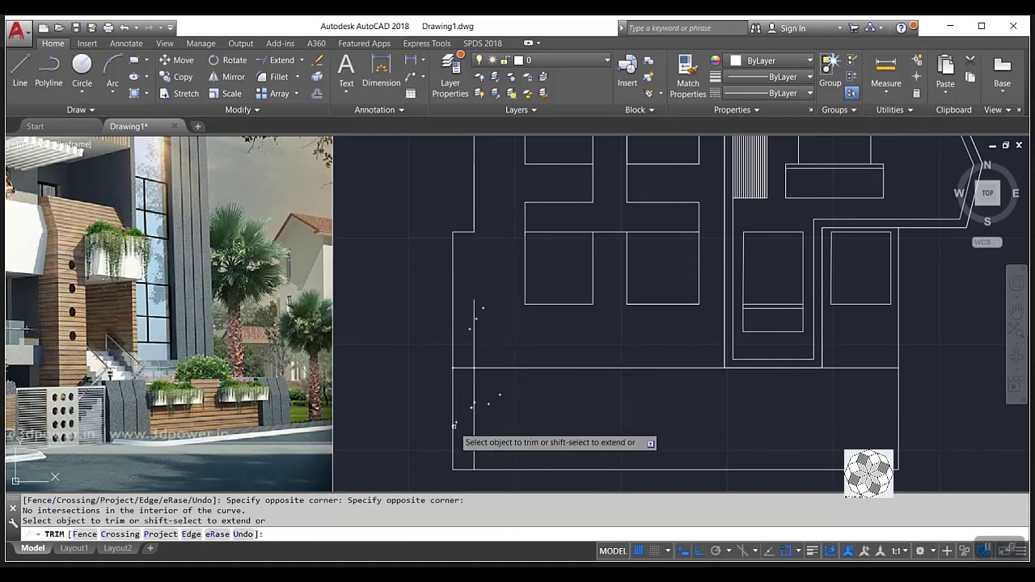
{"action": "key", "text": "Escape"}
Select and erase the remaining lower and upper old wall segments.
{"action": "left_click", "coordinate": [488, 402]}
{"action": "left_click", "coordinate": [467, 426]}
{"action": "key", "text": "Delete"}
{"action": "left_click", "coordinate": [463, 402]}
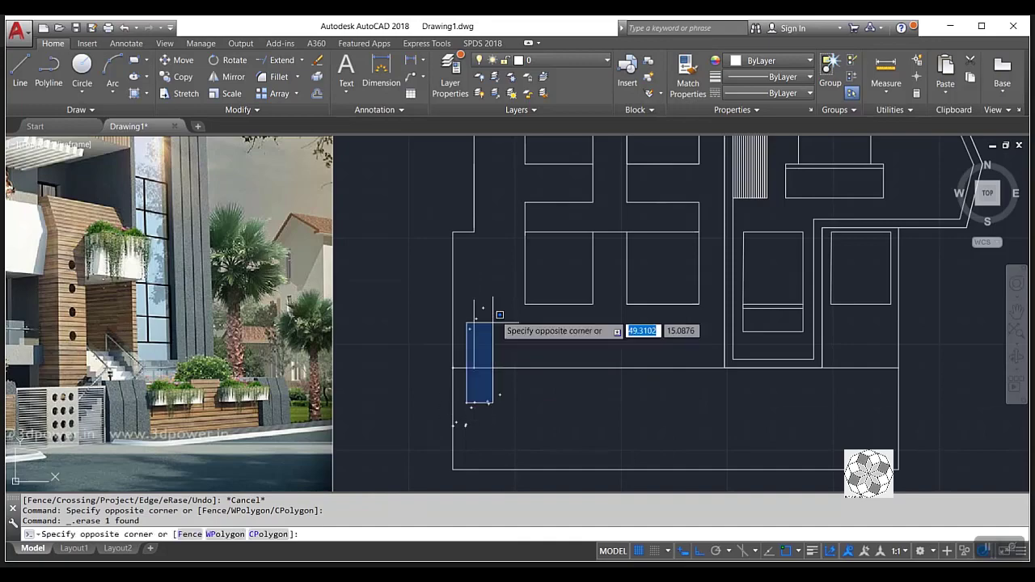
{"action": "left_click", "coordinate": [493, 293]}
{"action": "key", "text": "Delete"}
{"action": "scroll", "coordinate": [417, 336], "scroll_direction": "down", "scroll_amount": 5}
{"action": "scroll", "coordinate": [597, 330], "scroll_direction": "up", "scroll_amount": 1}
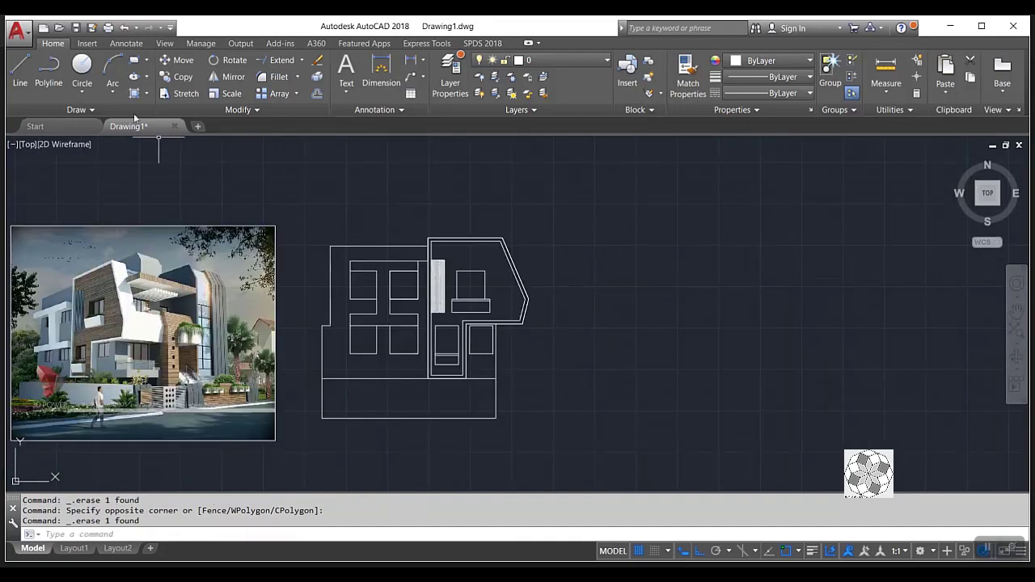
{"action": "left_click", "coordinate": [20, 68]}
{"action": "scroll", "coordinate": [194, 271], "scroll_direction": "up", "scroll_amount": 6}
{"action": "scroll", "coordinate": [194, 271], "scroll_direction": "down", "scroll_amount": 4}
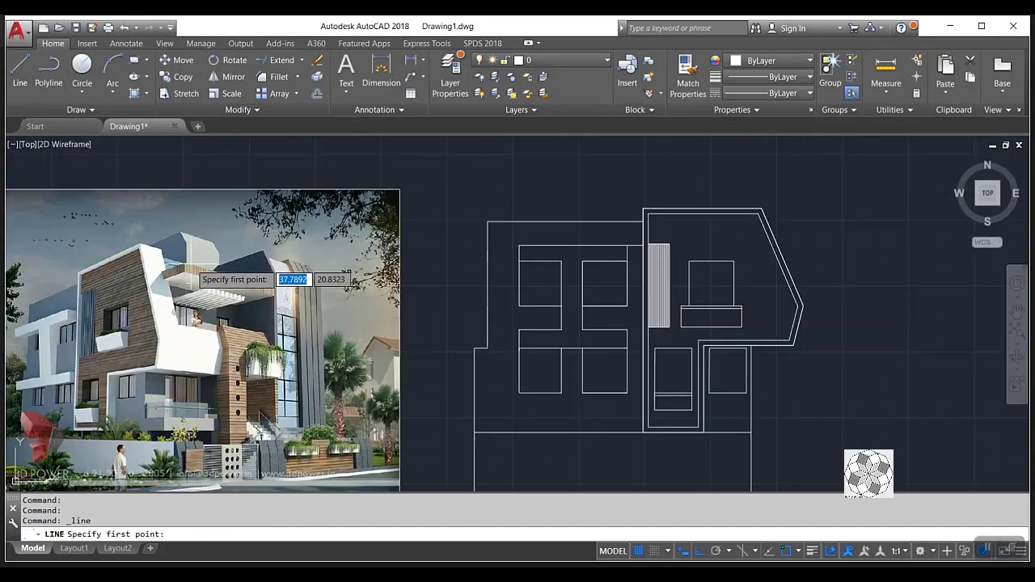
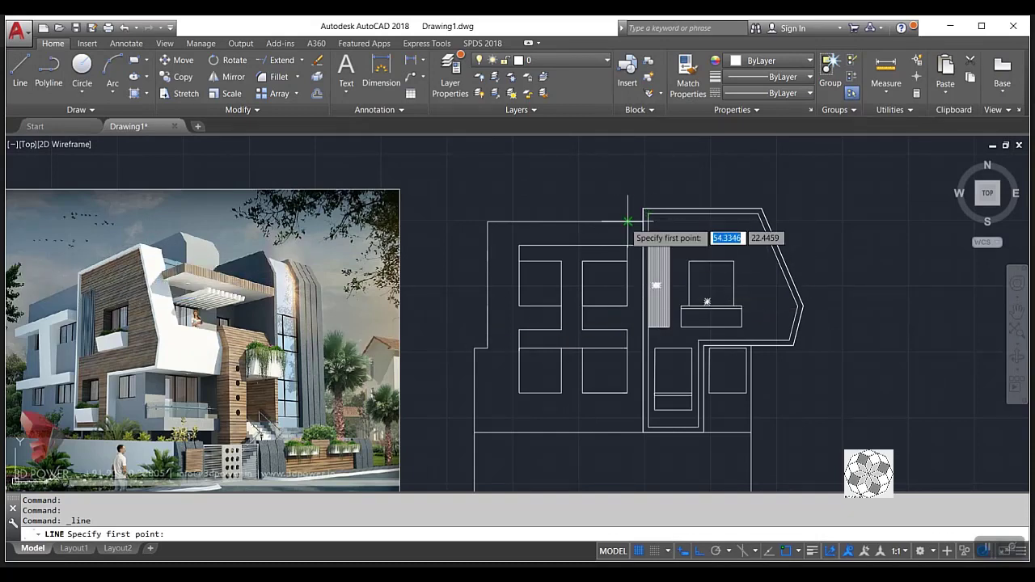
Draw a horizontal line from the wall corner near the top of the plan.
{"action": "left_click", "coordinate": [628, 220]}
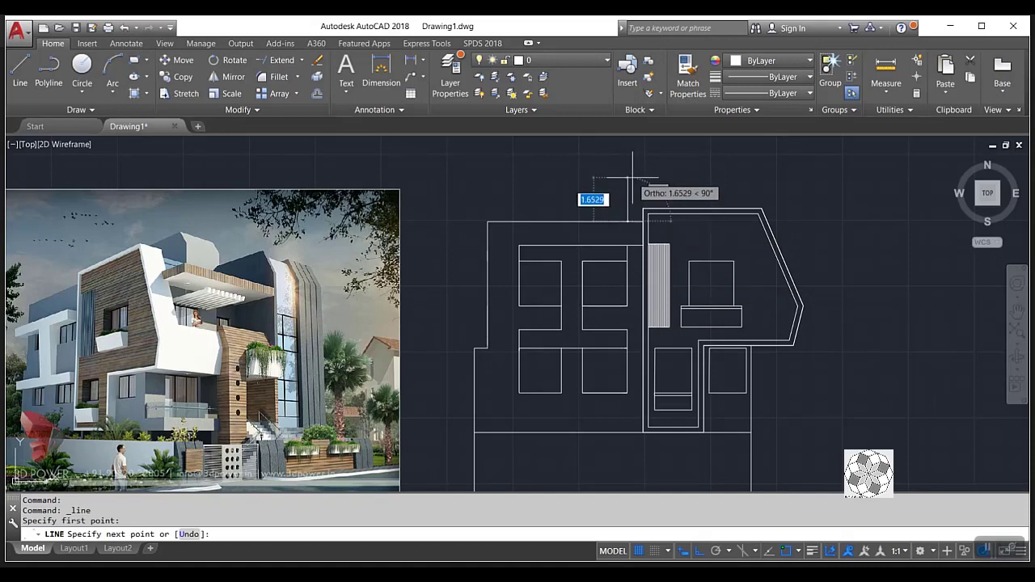
{"action": "key", "text": "Escape"}
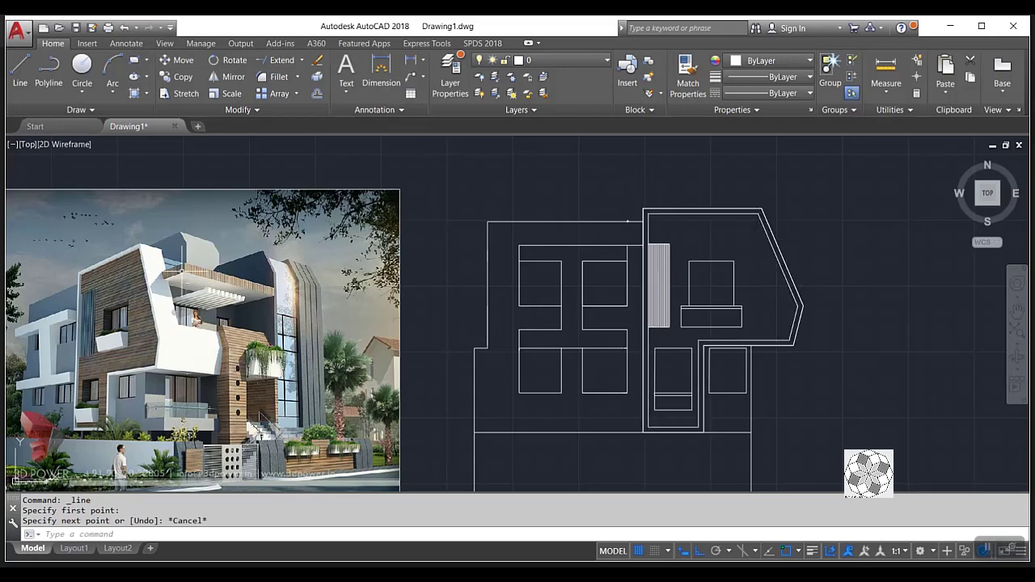
{"action": "left_click", "coordinate": [18, 76]}
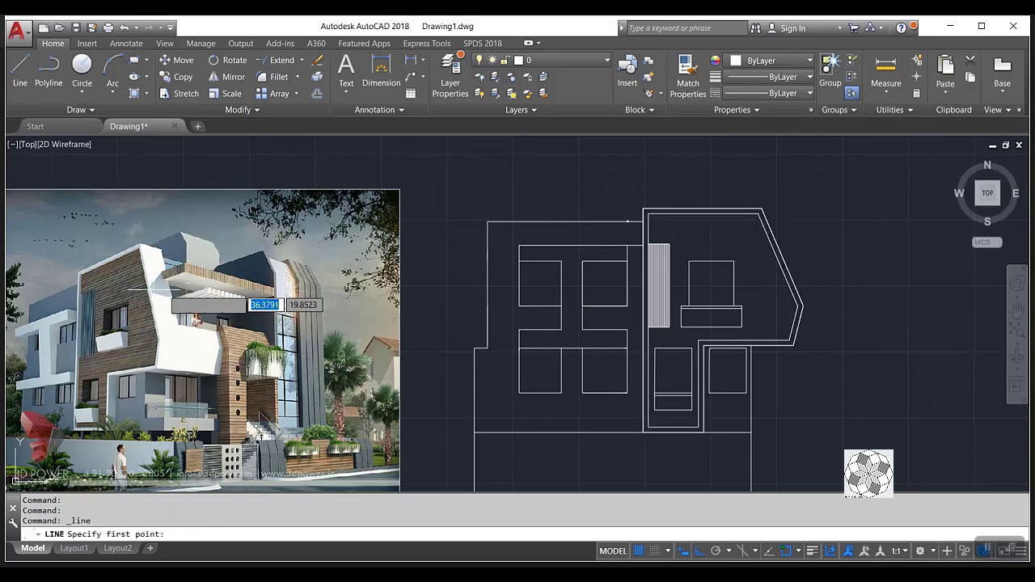
{"action": "left_click", "coordinate": [670, 243]}
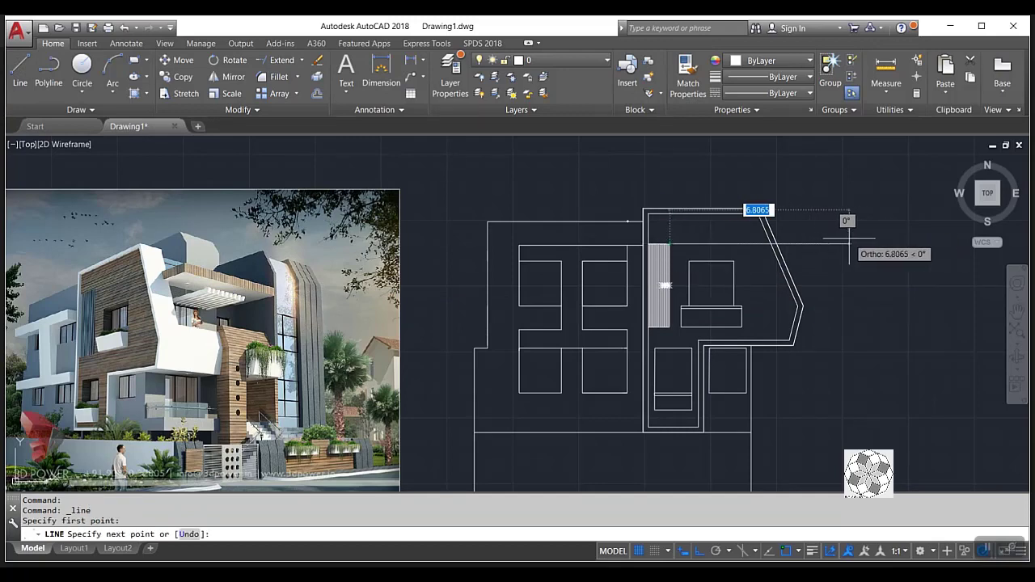
{"action": "left_click", "coordinate": [807, 241]}
{"action": "key", "text": "Return"}
{"action": "key", "text": "Return"}
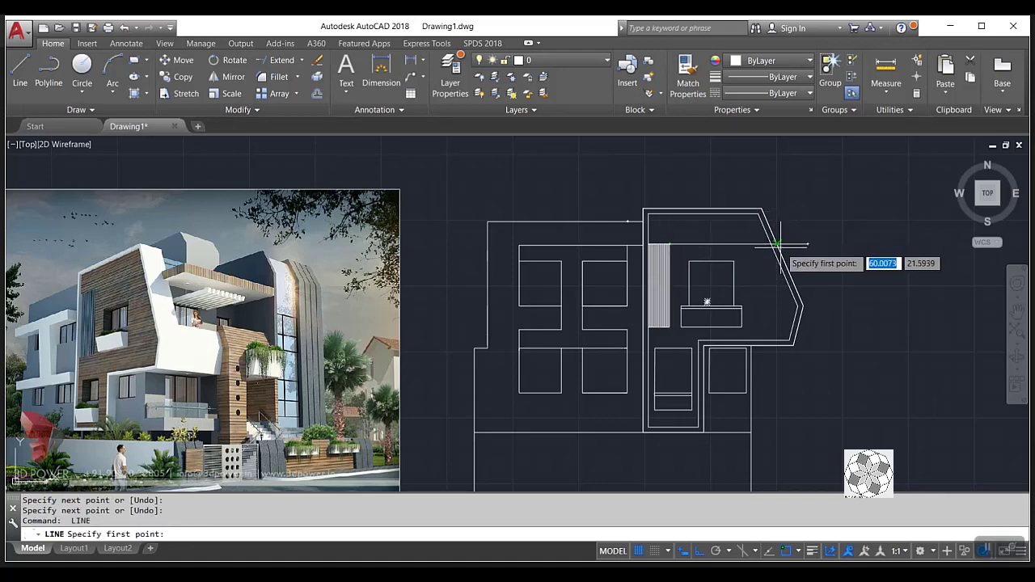
Outline the ledge from the wall corner: 2 right, 0.3 down, then back to the hatched strip.
{"action": "scroll", "coordinate": [778, 243], "scroll_direction": "up", "scroll_amount": 2}
{"action": "key", "text": "Escape"}
{"action": "key", "text": "Return"}
{"action": "left_click", "coordinate": [773, 242]}
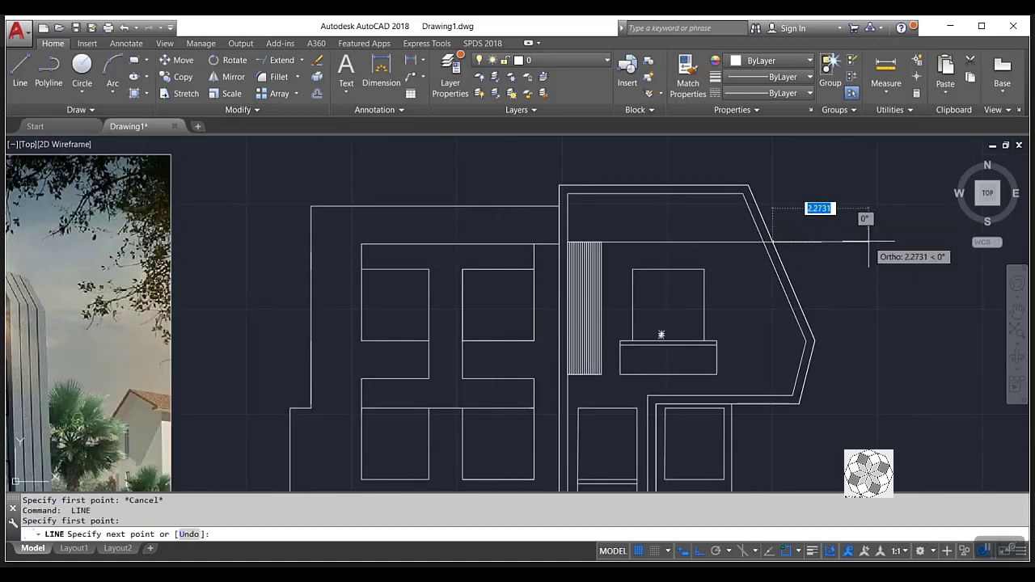
{"action": "type", "text": "2"}
{"action": "key", "text": "Return"}
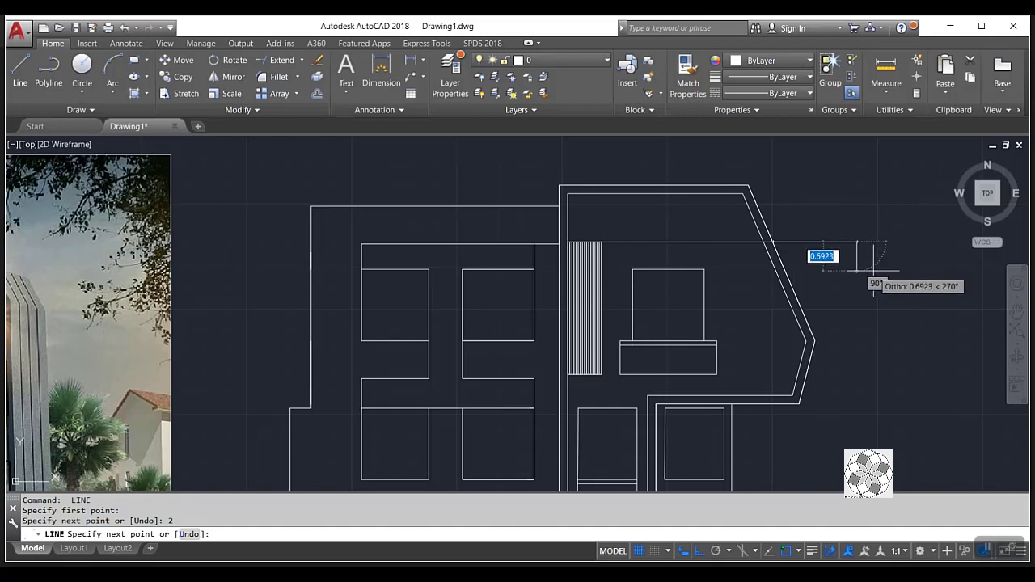
{"action": "type", "text": ".3"}
{"action": "key", "text": "Return"}
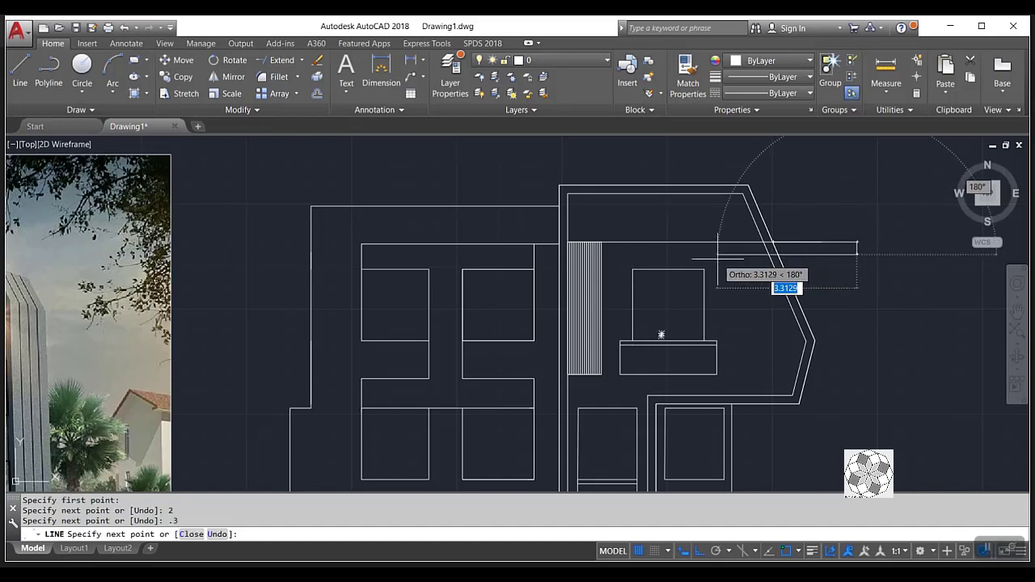
{"action": "left_click", "coordinate": [602, 254]}
{"action": "key", "text": "Return"}
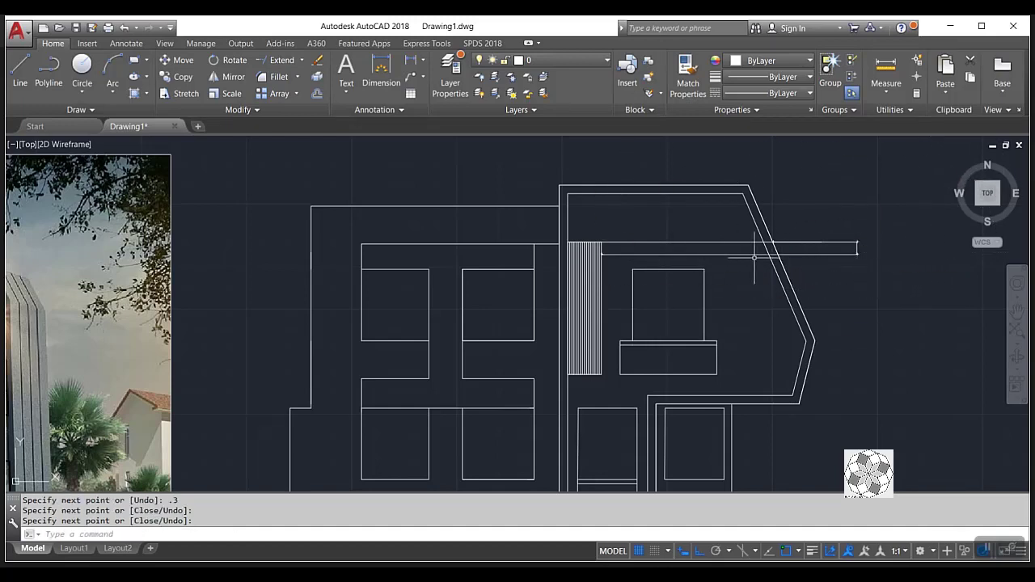
{"action": "key", "text": "Return"}
{"action": "key", "text": "Return"}
Trim away the ledge line inside the angled wall with a crossing window.
{"action": "scroll", "coordinate": [754, 266], "scroll_direction": "up", "scroll_amount": 3}
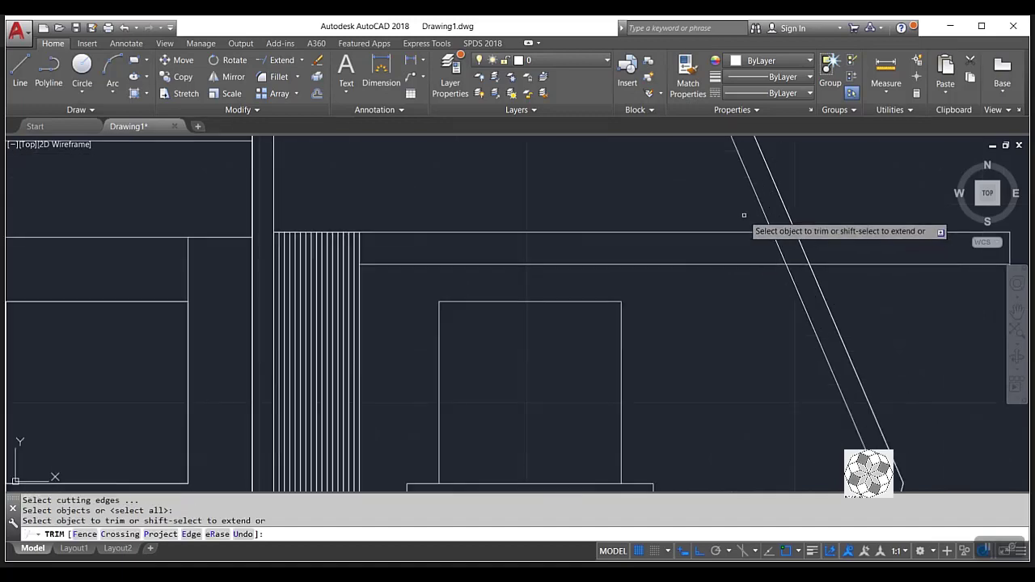
{"action": "left_click_drag", "start_coordinate": [744, 216], "coordinate": [736, 293]}
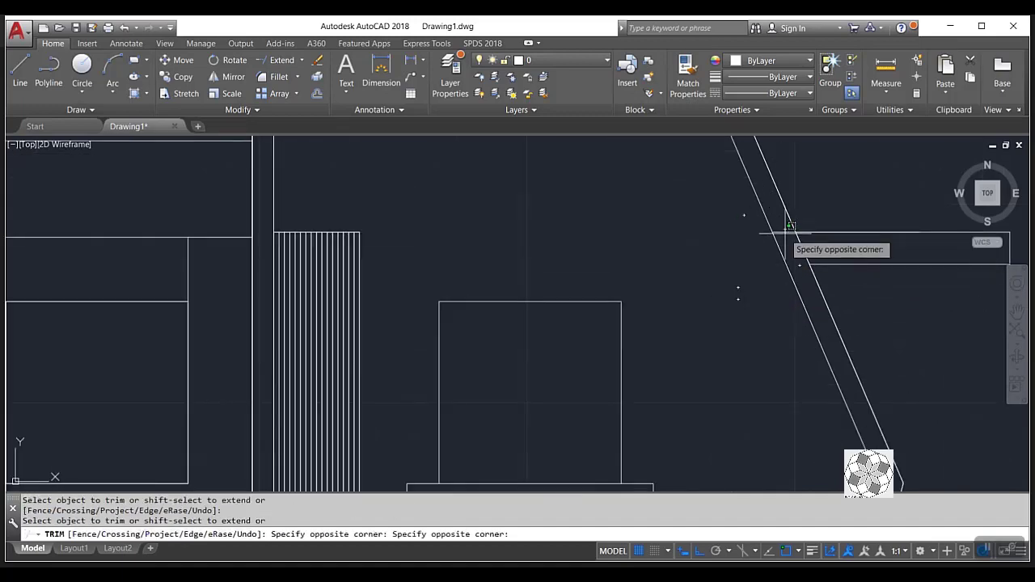
{"action": "scroll", "coordinate": [827, 261], "scroll_direction": "down", "scroll_amount": 5}
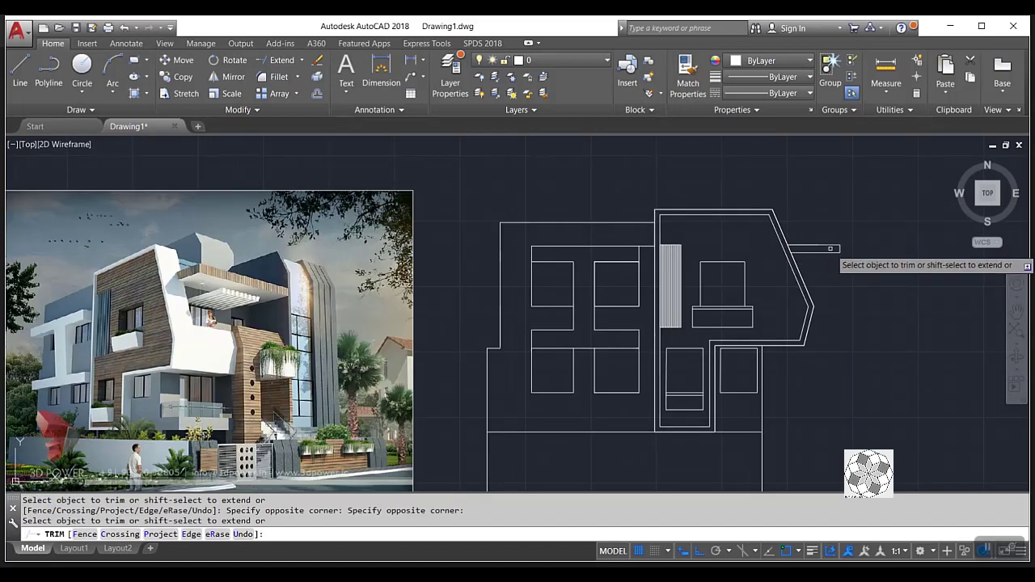
{"action": "scroll", "coordinate": [216, 324], "scroll_direction": "up", "scroll_amount": 3}
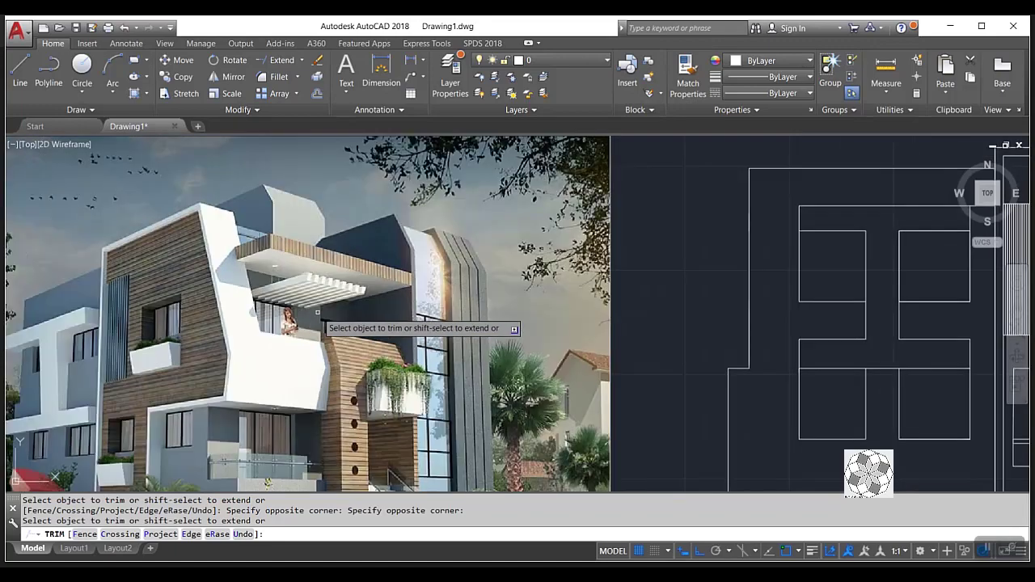
{"action": "key", "text": "Escape"}
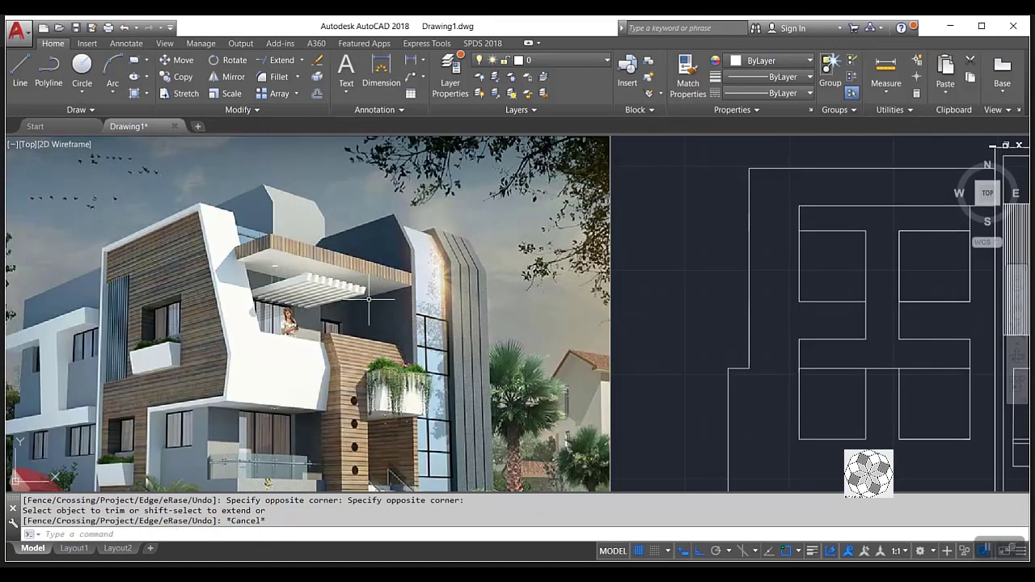
{"action": "scroll", "coordinate": [369, 299], "scroll_direction": "down", "scroll_amount": 3}
{"action": "scroll", "coordinate": [232, 241], "scroll_direction": "up", "scroll_amount": 3}
{"action": "scroll", "coordinate": [245, 324], "scroll_direction": "down", "scroll_amount": 2}
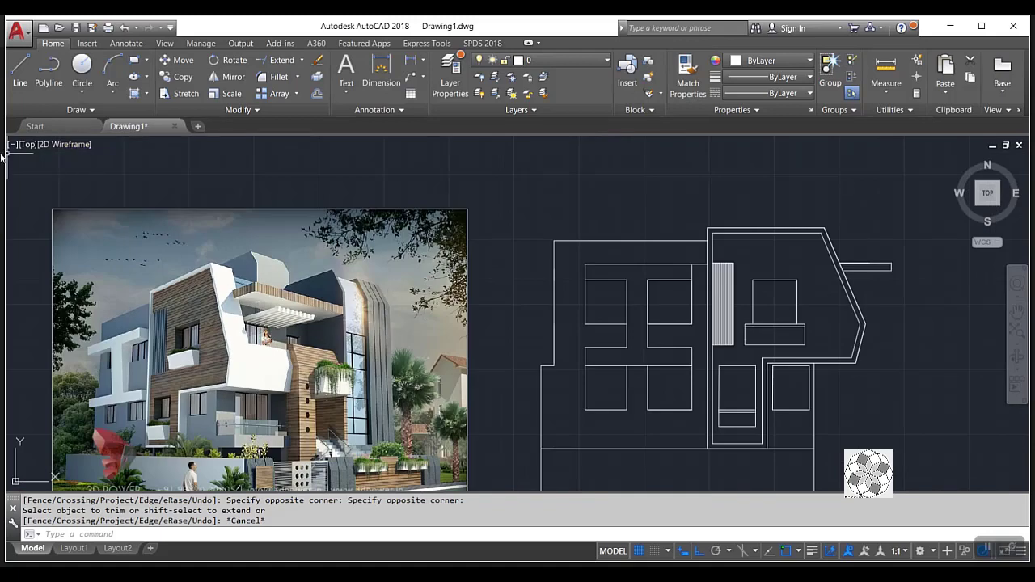
Draw a line from beside the hatched strip to the angled wall corner.
{"action": "left_click", "coordinate": [19, 71]}
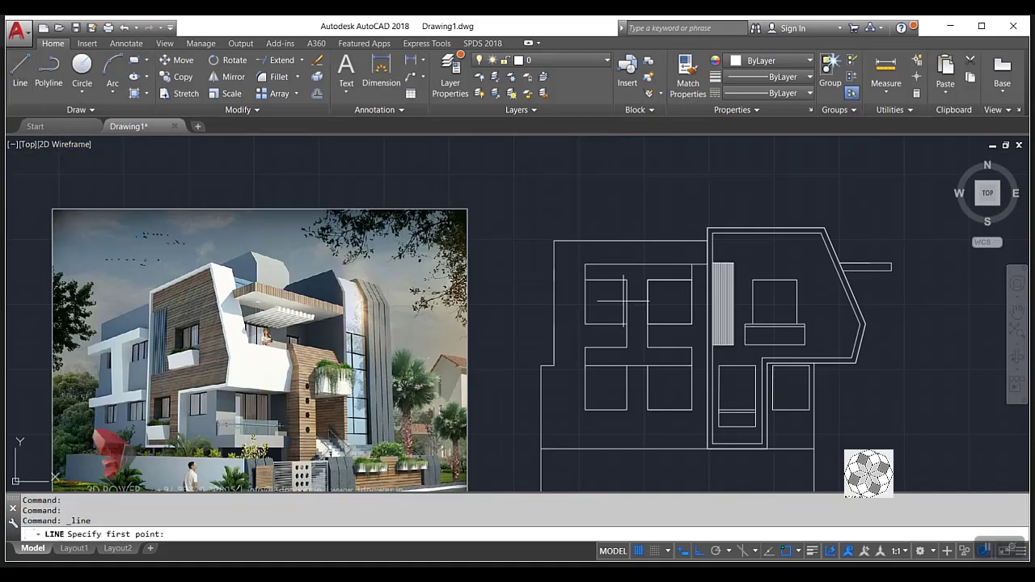
{"action": "left_click", "coordinate": [731, 305]}
{"action": "left_click", "coordinate": [834, 263]}
{"action": "key", "text": "Return"}
{"action": "key", "text": "Return"}
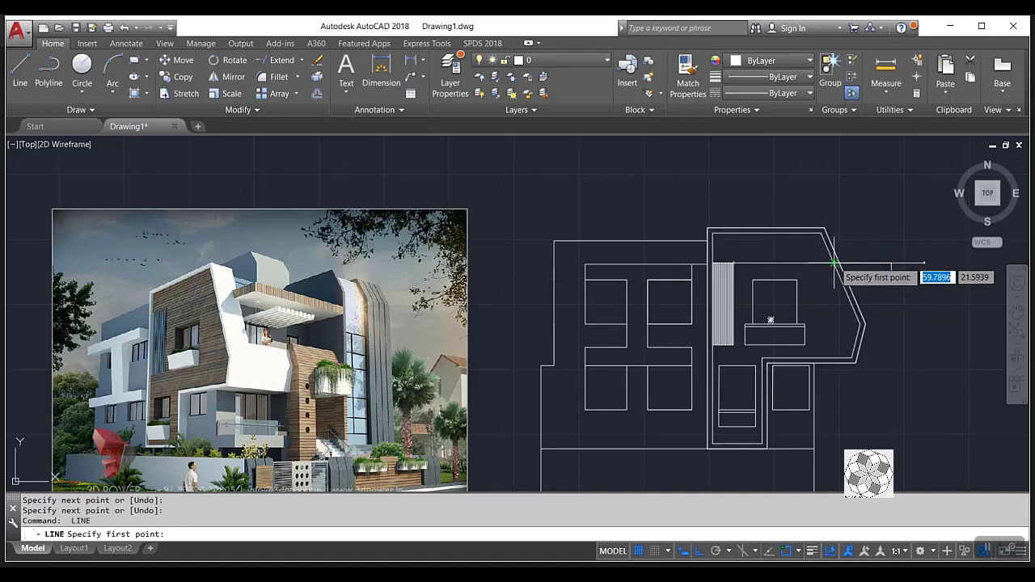
{"action": "left_click", "coordinate": [834, 263]}
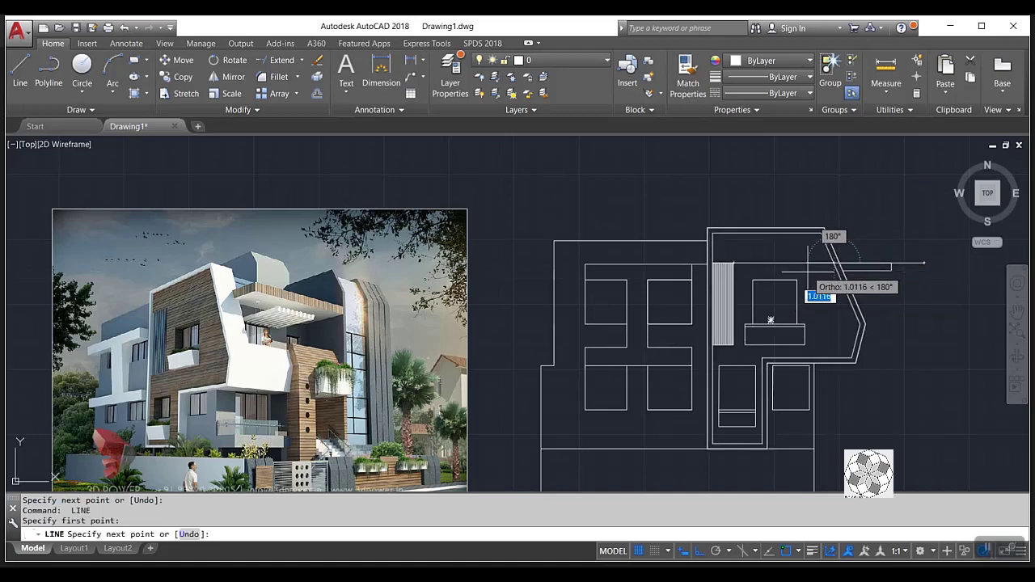
{"action": "key", "text": "Return"}
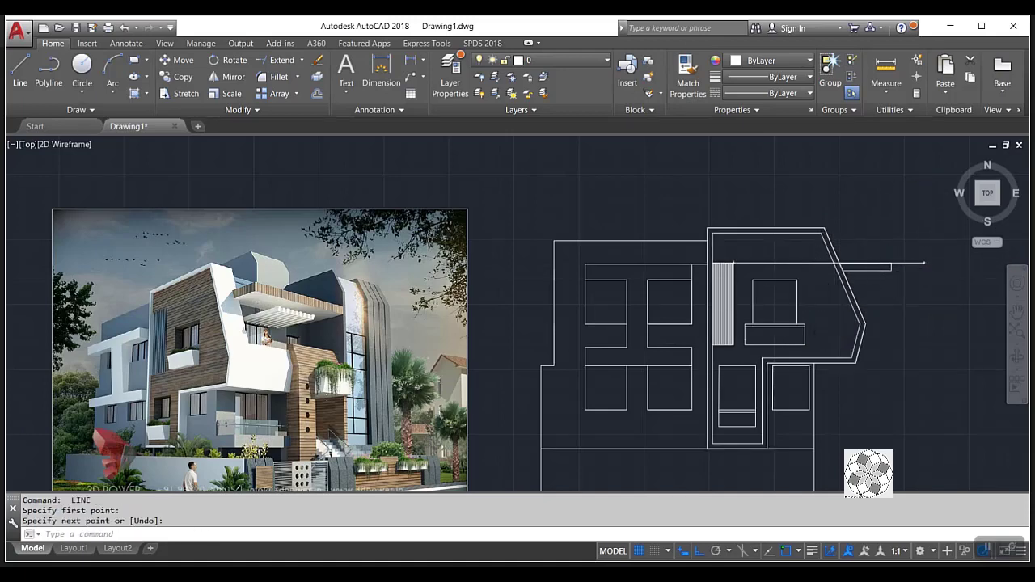
Erase the stray horizontal line inside the plan.
{"action": "middle_click_drag", "start_coordinate": [936, 274], "coordinate": [847, 288]}
{"action": "left_click", "coordinate": [832, 281]}
{"action": "left_click", "coordinate": [828, 314]}
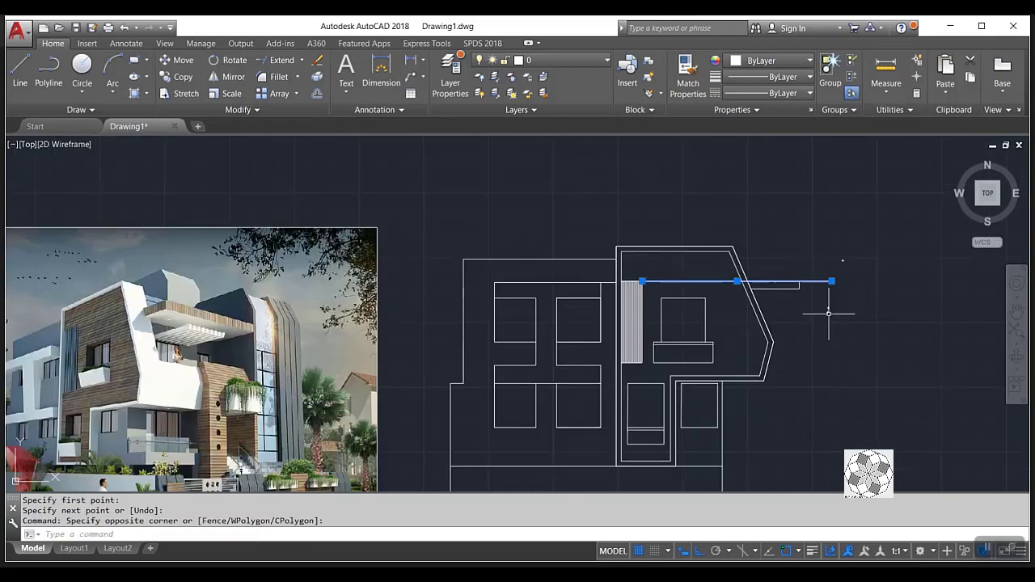
{"action": "key", "text": "Delete"}
{"action": "scroll", "coordinate": [699, 320], "scroll_direction": "down", "scroll_amount": 2}
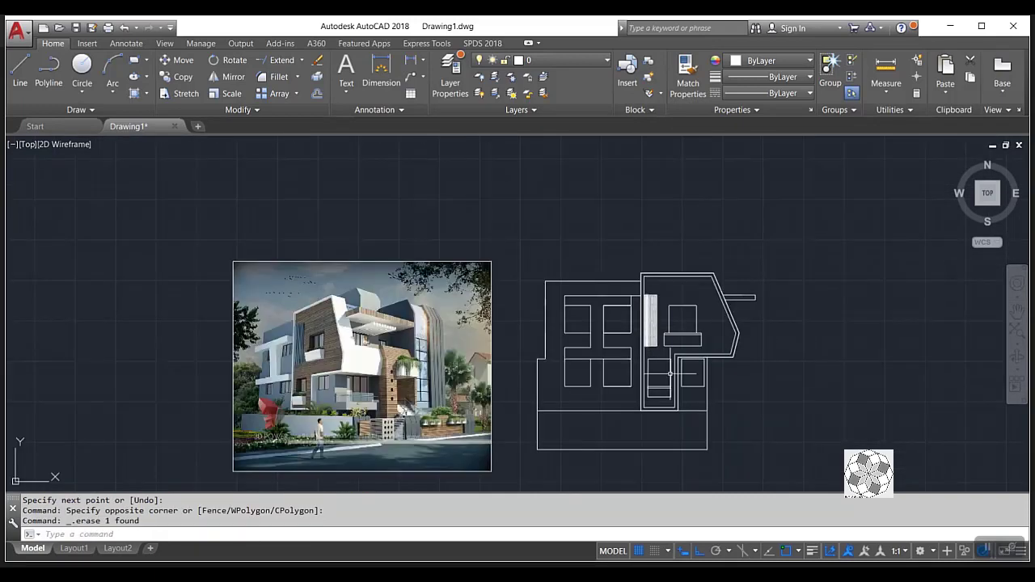
{"action": "middle_click_drag", "start_coordinate": [687, 386], "coordinate": [577, 391]}
{"action": "scroll", "coordinate": [721, 344], "scroll_direction": "down", "scroll_amount": 2}
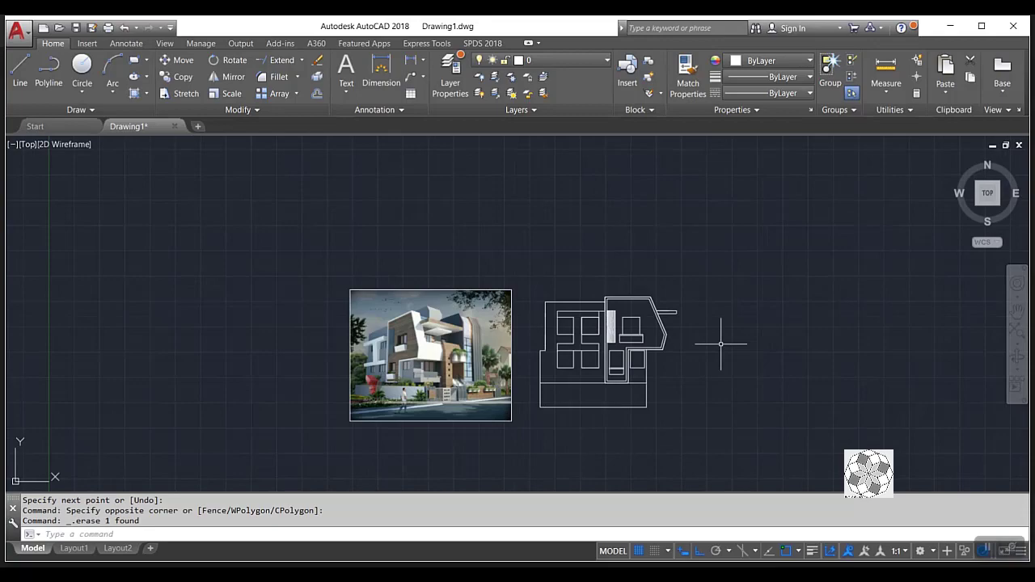
{"action": "scroll", "coordinate": [430, 358], "scroll_direction": "up", "scroll_amount": 2}
{"action": "scroll", "coordinate": [396, 373], "scroll_direction": "up", "scroll_amount": 2}
{"action": "scroll", "coordinate": [404, 368], "scroll_direction": "up", "scroll_amount": 2}
{"action": "scroll", "coordinate": [419, 359], "scroll_direction": "down", "scroll_amount": 2}
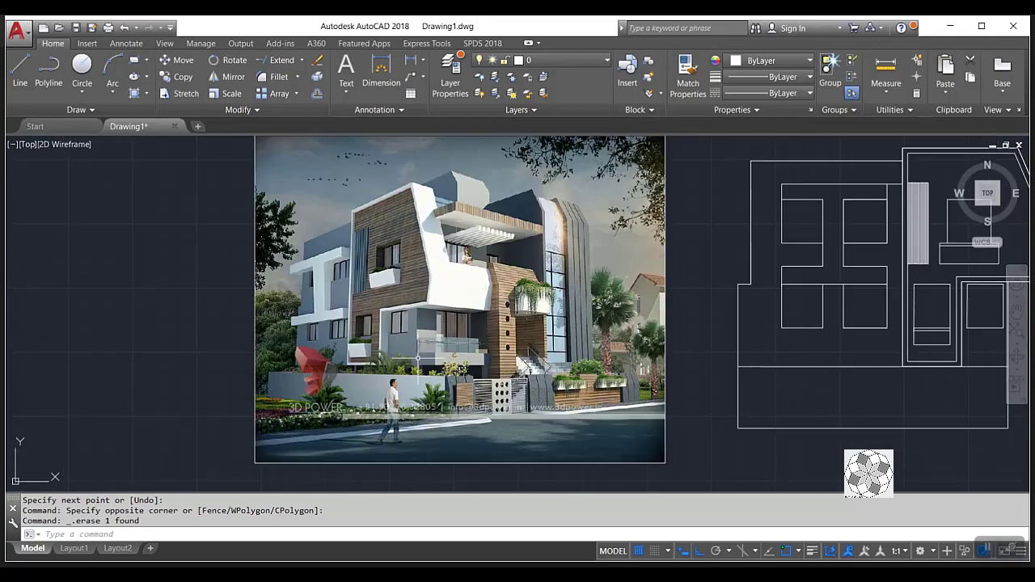
{"action": "scroll", "coordinate": [421, 356], "scroll_direction": "down", "scroll_amount": 2}
{"action": "scroll", "coordinate": [410, 356], "scroll_direction": "up", "scroll_amount": 2}
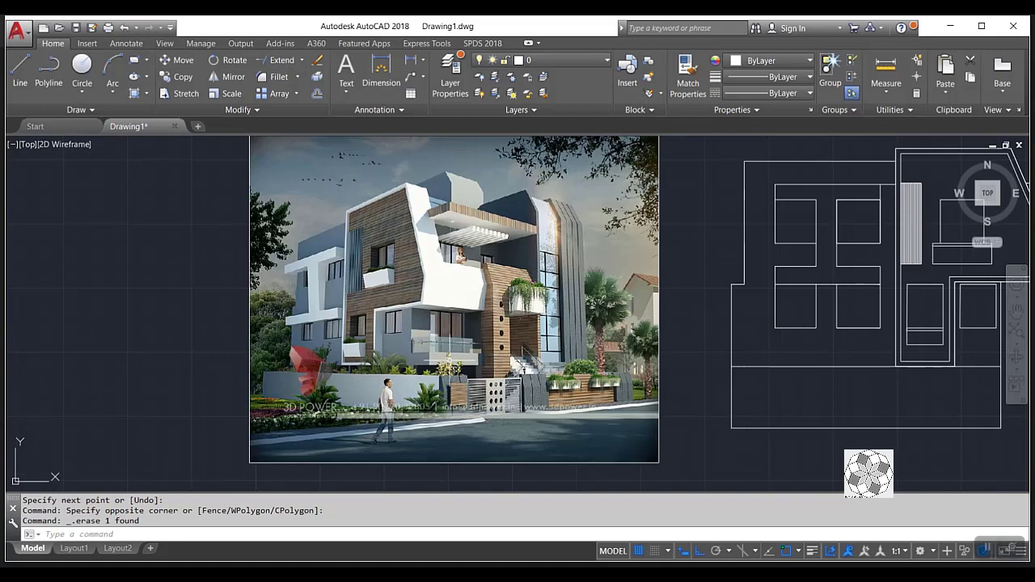
{"action": "scroll", "coordinate": [448, 358], "scroll_direction": "down", "scroll_amount": 2}
{"action": "scroll", "coordinate": [447, 358], "scroll_direction": "up", "scroll_amount": 2}
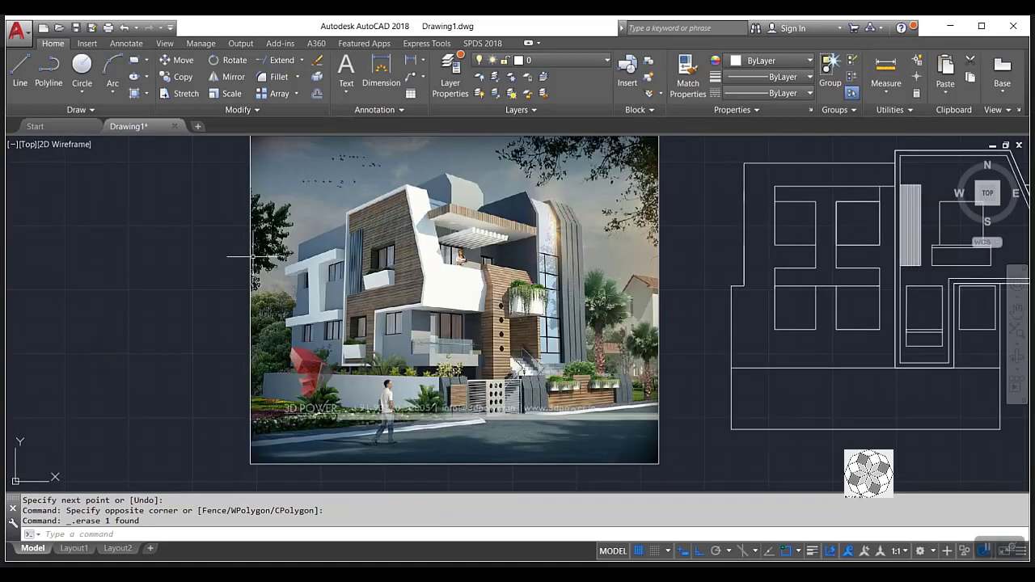
Draw a vertical line down from the lower-right wall corner, plus a 0.4-unit segment.
{"action": "left_click", "coordinate": [21, 69]}
{"action": "middle_click_drag", "start_coordinate": [1011, 311], "coordinate": [817, 316]}
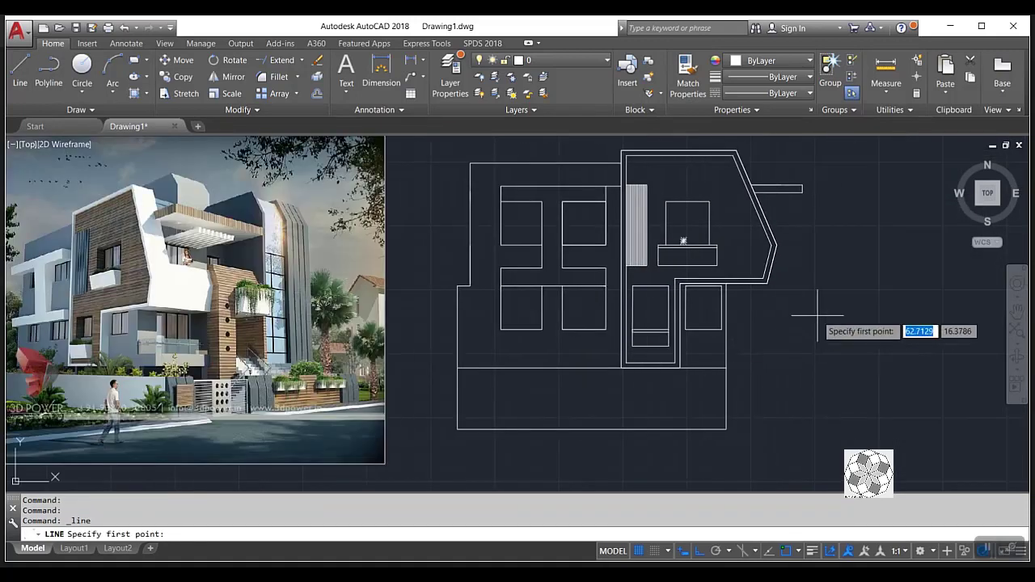
{"action": "left_click", "coordinate": [766, 283]}
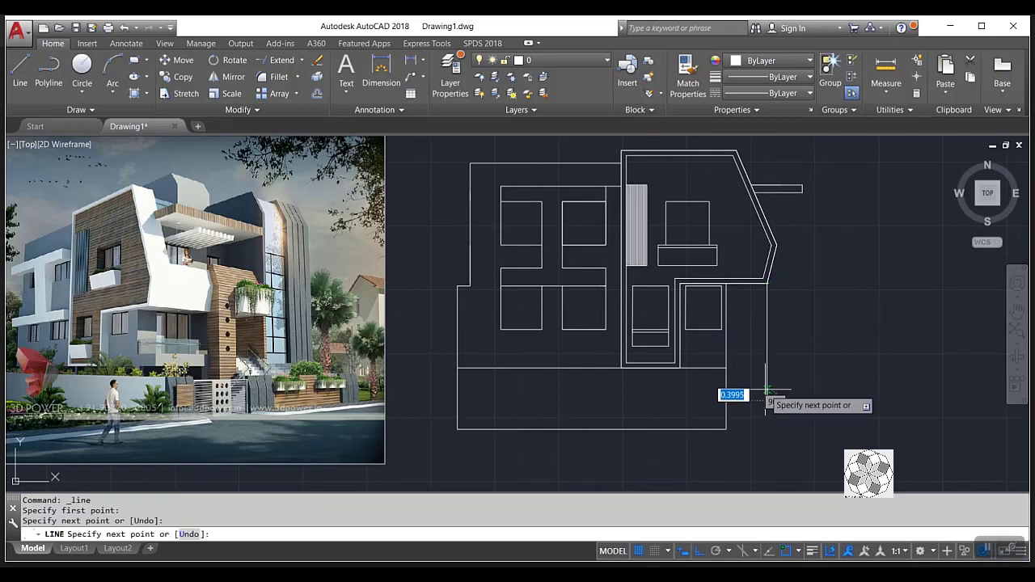
{"action": "left_click", "coordinate": [767, 397]}
{"action": "key", "text": "Return"}
{"action": "key", "text": "Return"}
{"action": "left_click", "coordinate": [766, 368]}
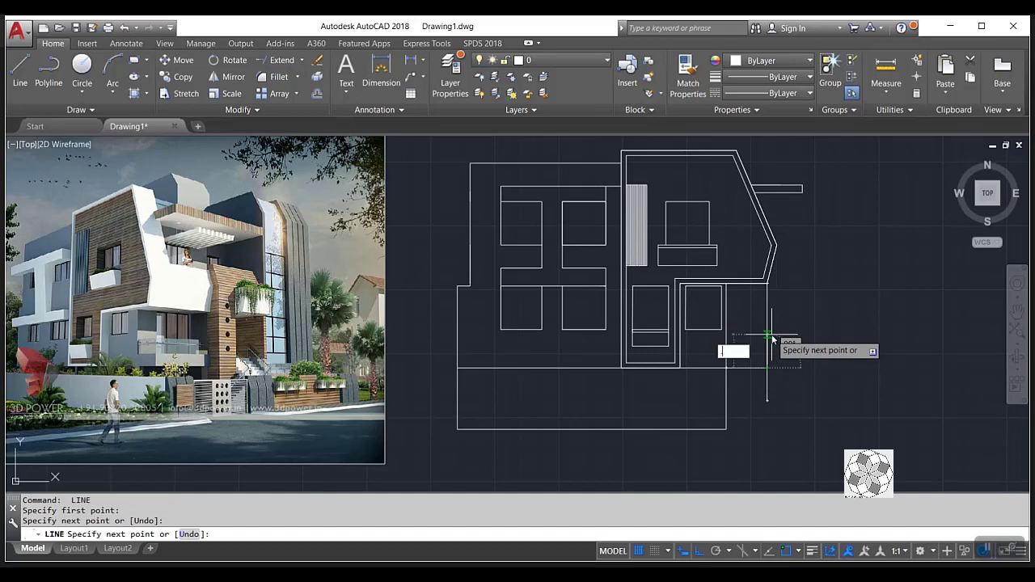
{"action": "type", "text": ".4"}
{"action": "key", "text": "Return"}
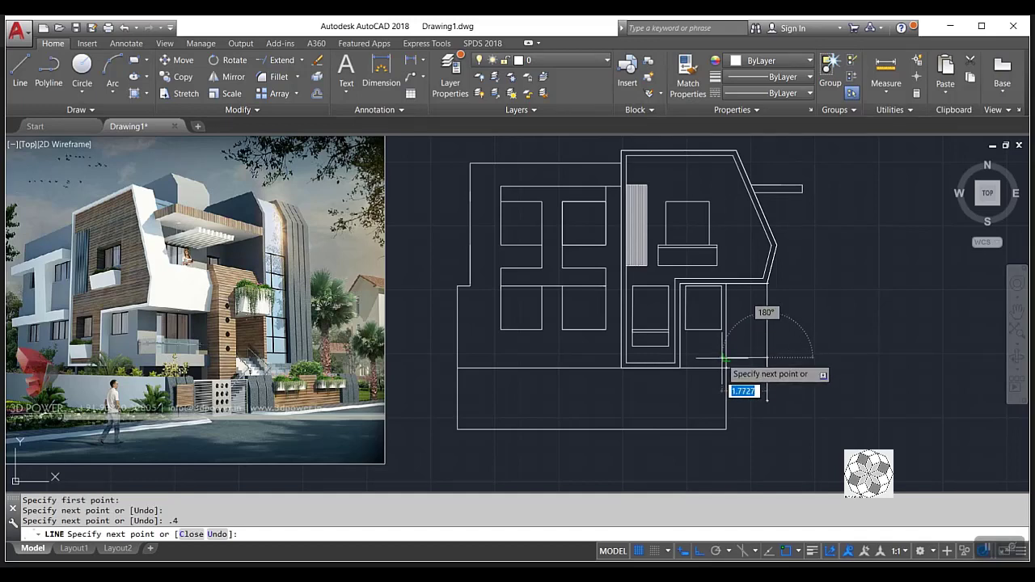
{"action": "key", "text": "Return"}
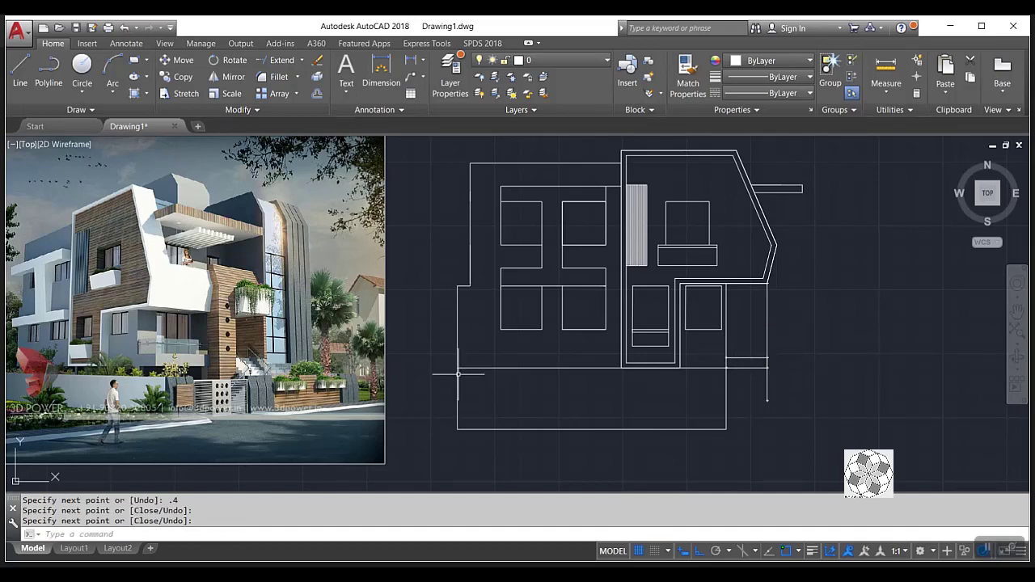
Move the short horizontal line on the right by 0.1.
{"action": "scroll", "coordinate": [157, 368], "scroll_direction": "up", "scroll_amount": 2}
{"action": "scroll", "coordinate": [139, 354], "scroll_direction": "down", "scroll_amount": 2}
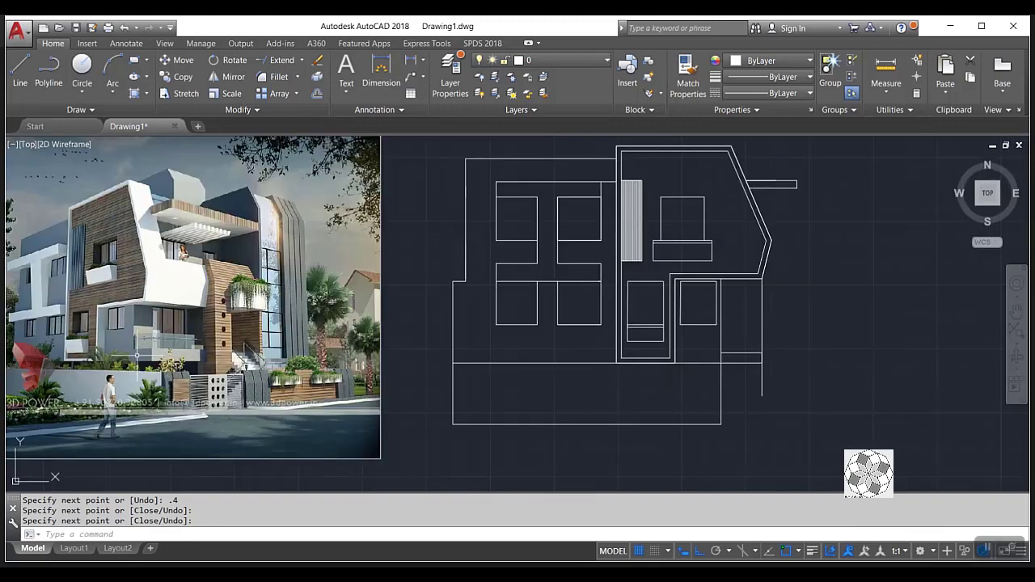
{"action": "scroll", "coordinate": [138, 356], "scroll_direction": "up", "scroll_amount": 2}
{"action": "scroll", "coordinate": [138, 356], "scroll_direction": "down", "scroll_amount": 2}
{"action": "scroll", "coordinate": [802, 335], "scroll_direction": "up", "scroll_amount": 3}
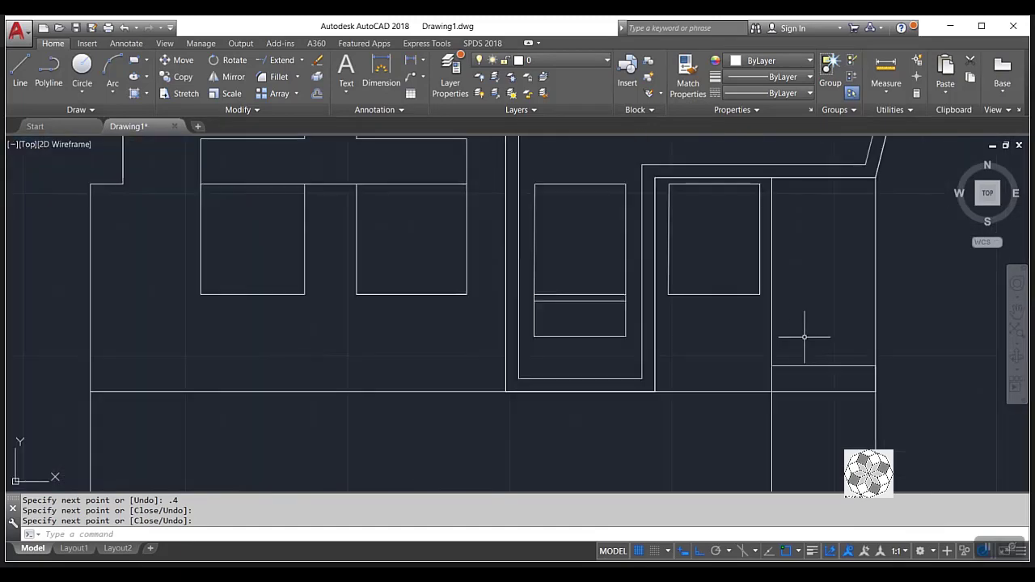
{"action": "left_click", "coordinate": [817, 371]}
{"action": "key", "text": "space"}
{"action": "left_click", "coordinate": [818, 327]}
{"action": "key", "text": "Escape"}
{"action": "left_click", "coordinate": [811, 349]}
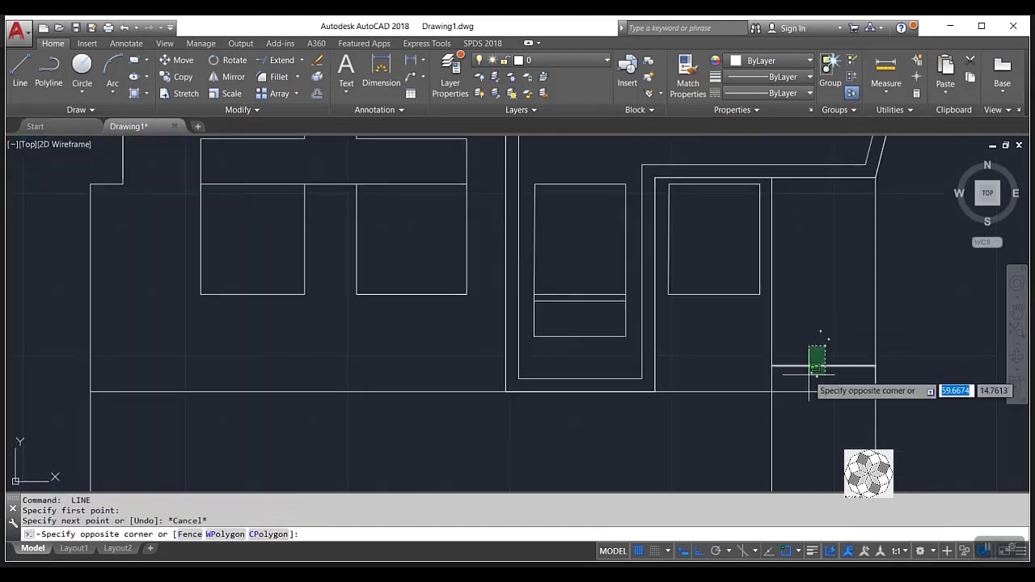
{"action": "key", "text": "space"}
{"action": "left_click", "coordinate": [834, 330]}
{"action": "key", "text": "Escape"}
{"action": "left_click_drag", "start_coordinate": [821, 356], "coordinate": [798, 378]}
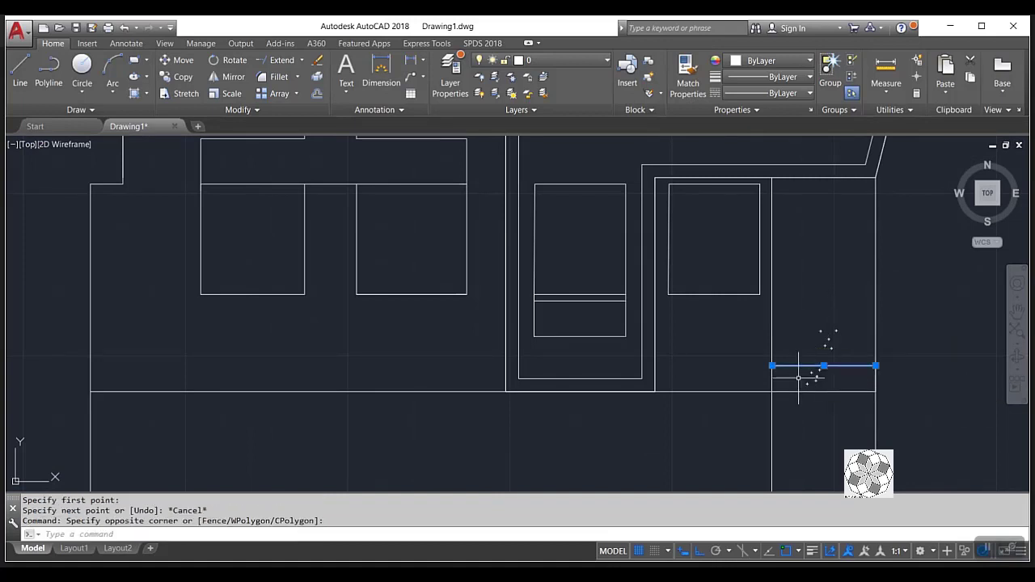
{"action": "left_click", "coordinate": [175, 61]}
{"action": "left_click", "coordinate": [477, 357]}
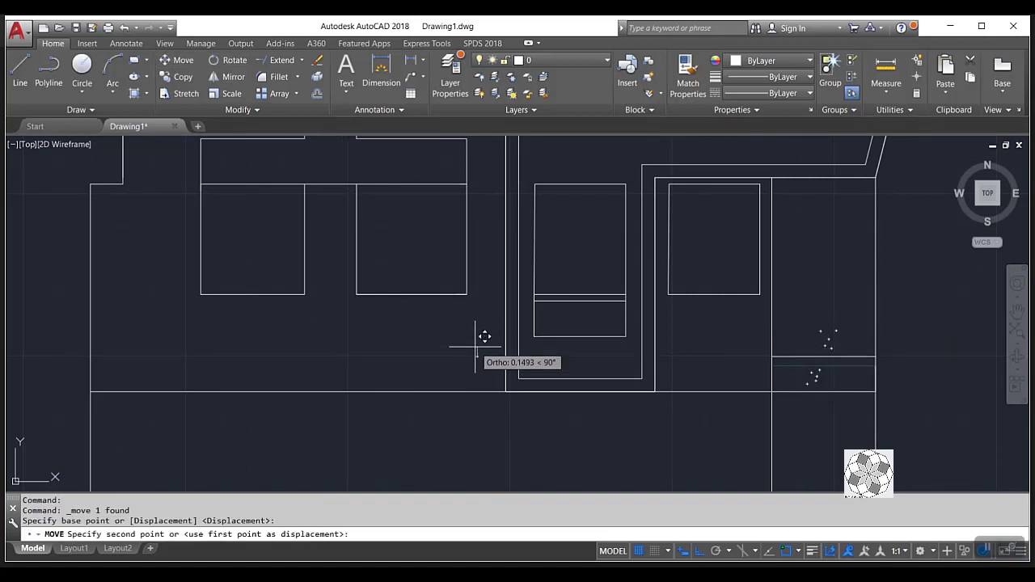
{"action": "type", "text": ".1"}
{"action": "key", "text": "Return"}
Begin trimming with TR using all edges as cutters, then cancel the trim.
{"action": "middle_click_drag", "start_coordinate": [800, 351], "coordinate": [690, 326]}
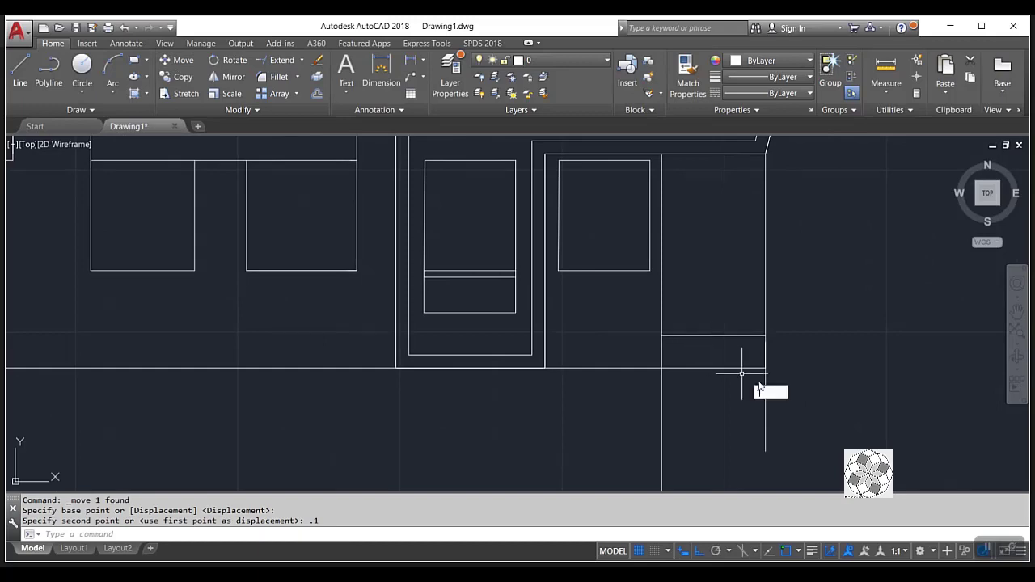
{"action": "type", "text": "tr"}
{"action": "key", "text": "Return"}
{"action": "key", "text": "Return"}
{"action": "left_click_drag", "start_coordinate": [795, 393], "coordinate": [694, 384]}
{"action": "scroll", "coordinate": [775, 309], "scroll_direction": "down", "scroll_amount": 3}
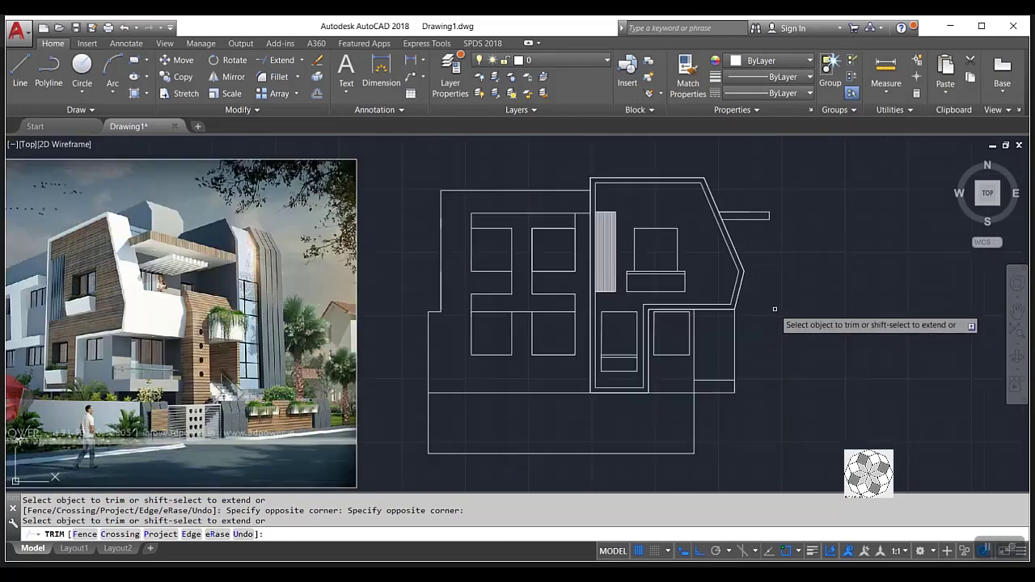
{"action": "scroll", "coordinate": [809, 278], "scroll_direction": "down", "scroll_amount": 2}
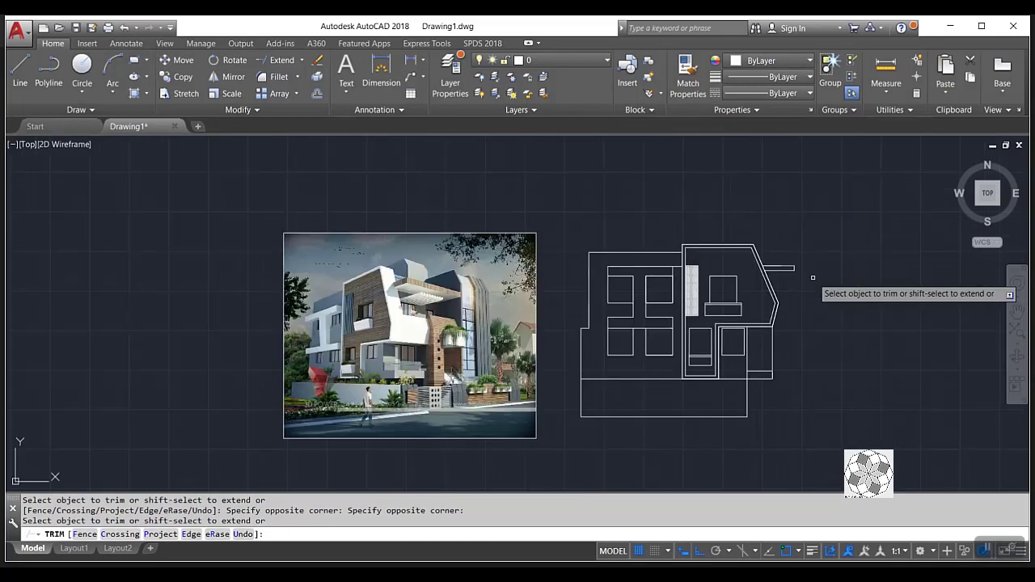
{"action": "key", "text": "Escape"}
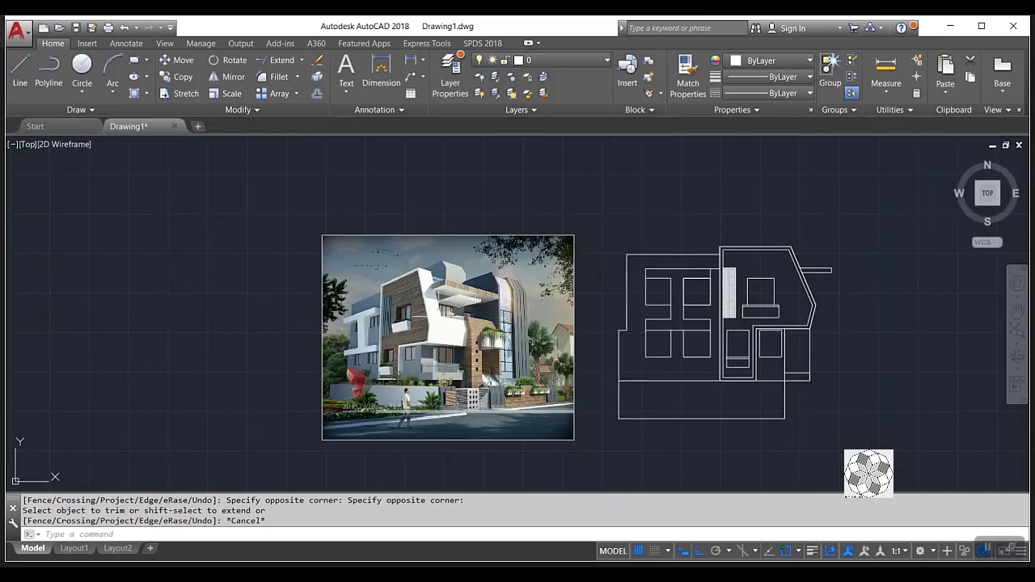
{"action": "scroll", "coordinate": [441, 399], "scroll_direction": "up", "scroll_amount": 2}
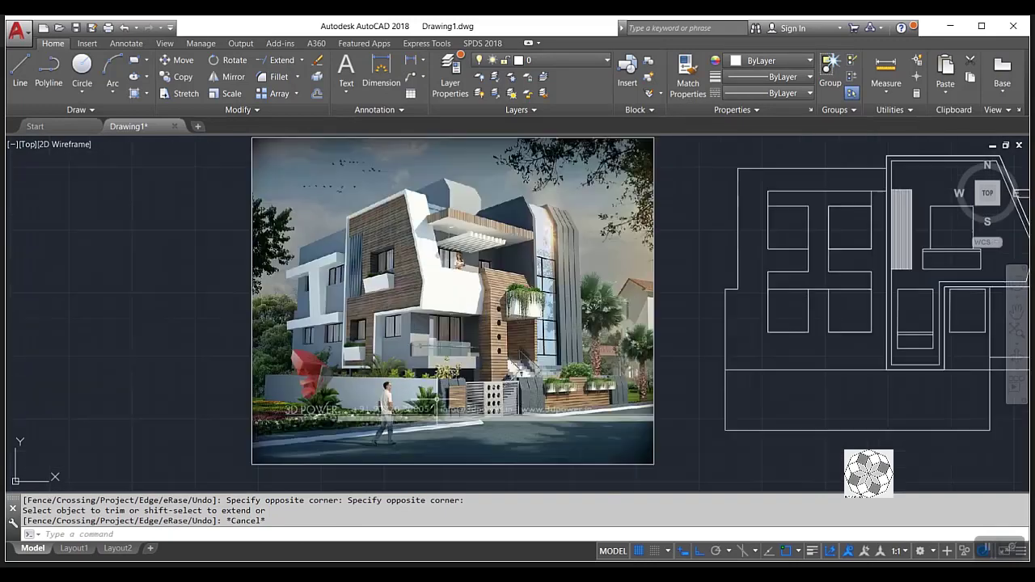
{"action": "scroll", "coordinate": [400, 334], "scroll_direction": "up", "scroll_amount": 2}
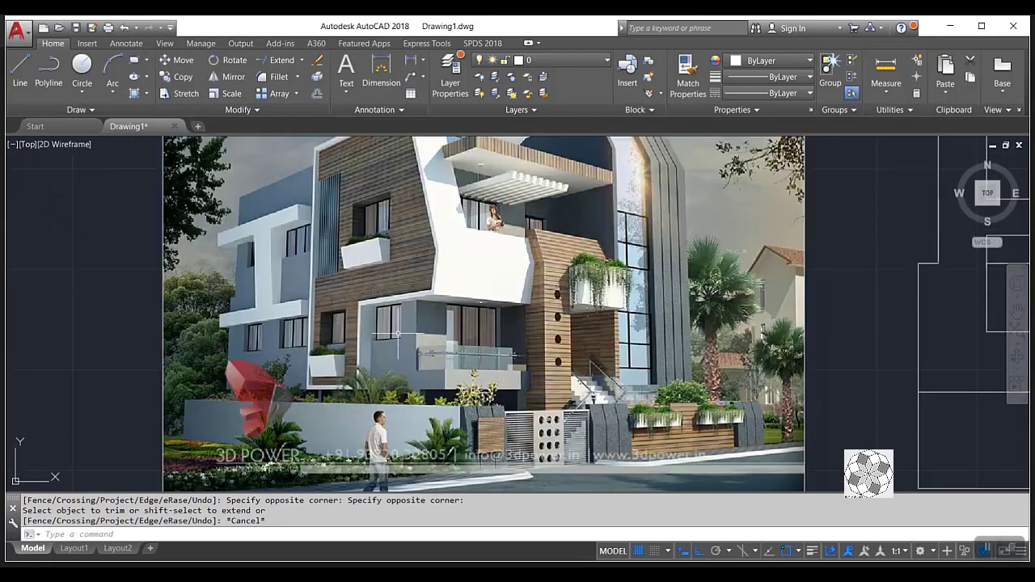
{"action": "scroll", "coordinate": [399, 334], "scroll_direction": "down", "scroll_amount": 2}
{"action": "scroll", "coordinate": [303, 336], "scroll_direction": "down", "scroll_amount": 2}
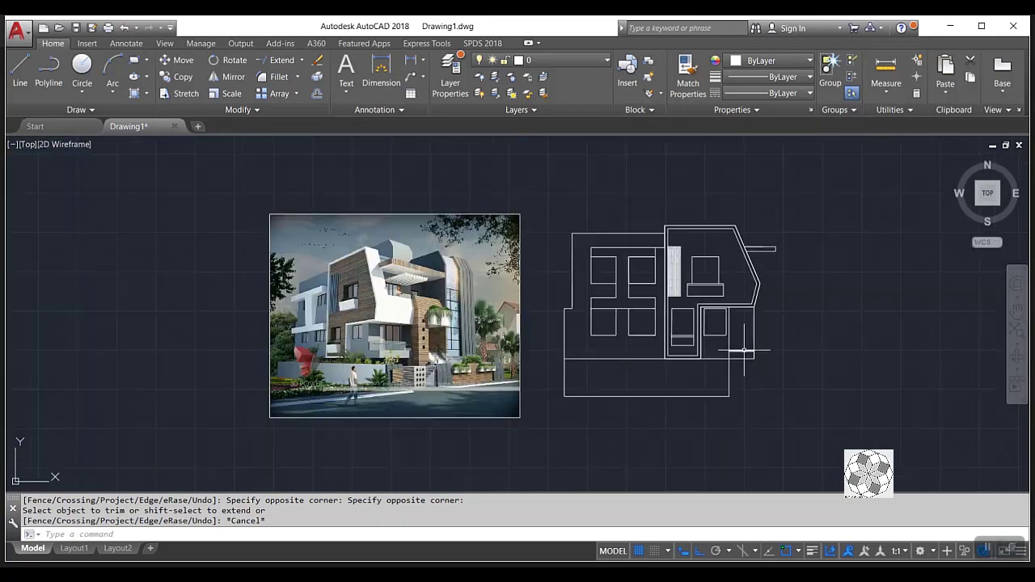
Draw an L-shaped line 4.5 up and then left to meet the angled wall.
{"action": "left_click", "coordinate": [20, 63]}
{"action": "scroll", "coordinate": [695, 281], "scroll_direction": "up", "scroll_amount": 4}
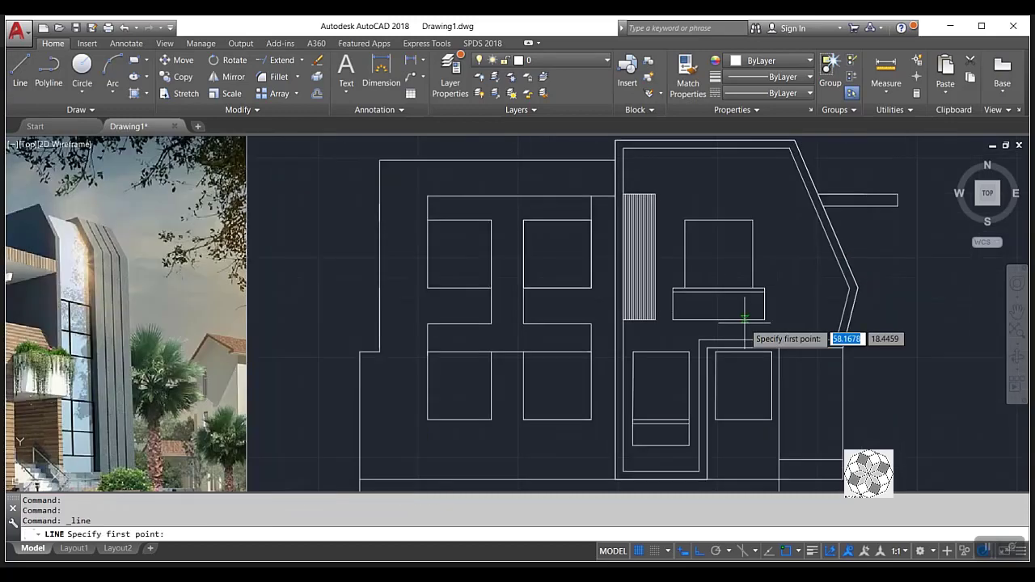
{"action": "left_click", "coordinate": [779, 341]}
{"action": "scroll", "coordinate": [712, 281], "scroll_direction": "down", "scroll_amount": 3}
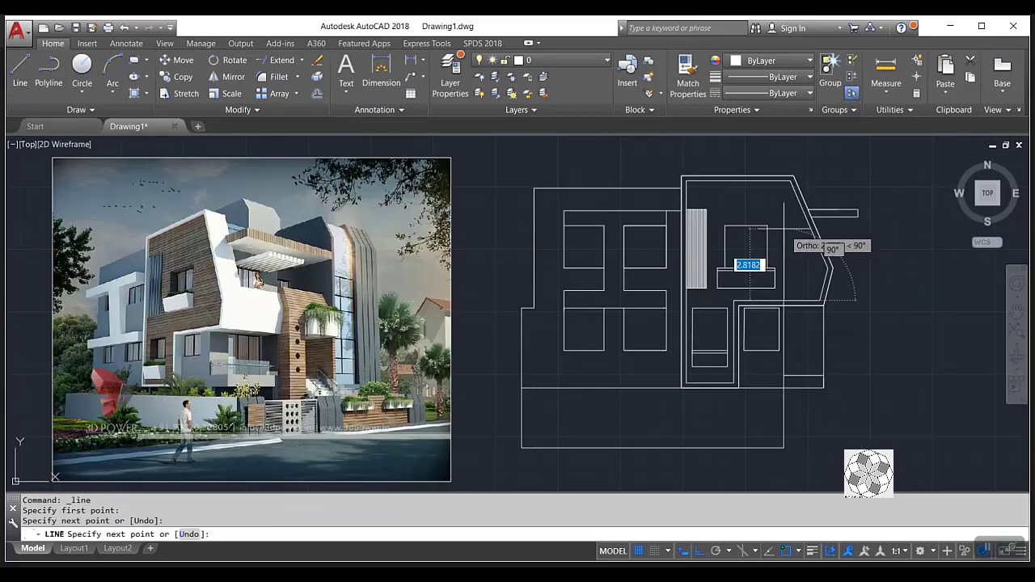
{"action": "scroll", "coordinate": [746, 191], "scroll_direction": "up", "scroll_amount": 2}
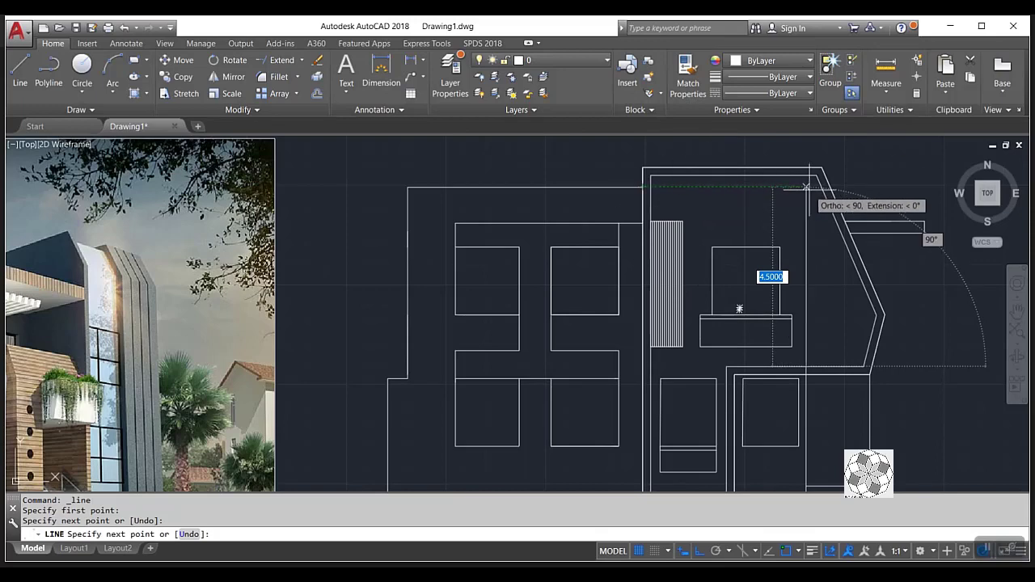
{"action": "left_click", "coordinate": [806, 187]}
{"action": "left_click", "coordinate": [647, 187]}
{"action": "key", "text": "Return"}
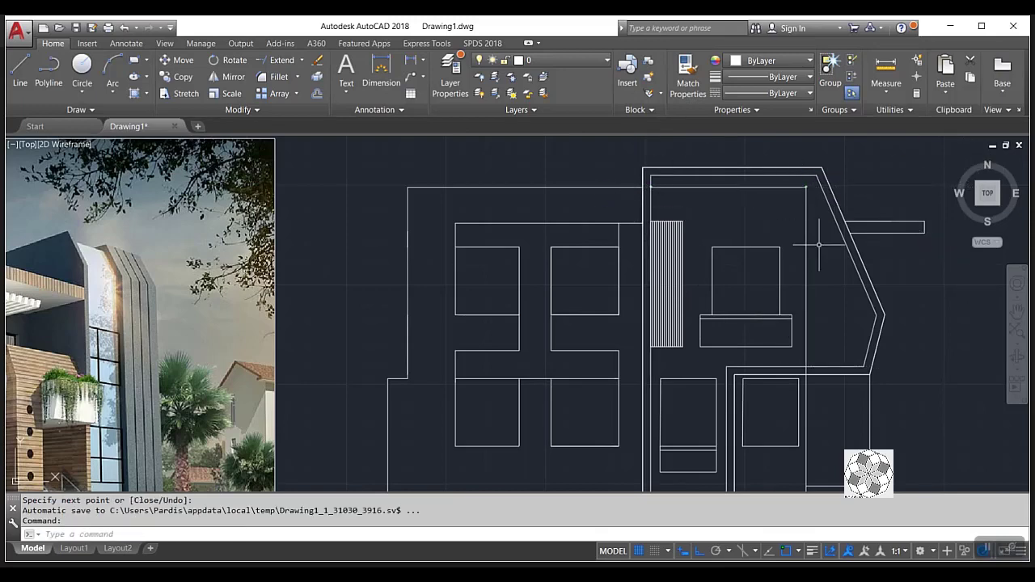
{"action": "middle_click_drag", "start_coordinate": [821, 227], "coordinate": [693, 249]}
{"action": "left_click_drag", "start_coordinate": [684, 203], "coordinate": [660, 242]}
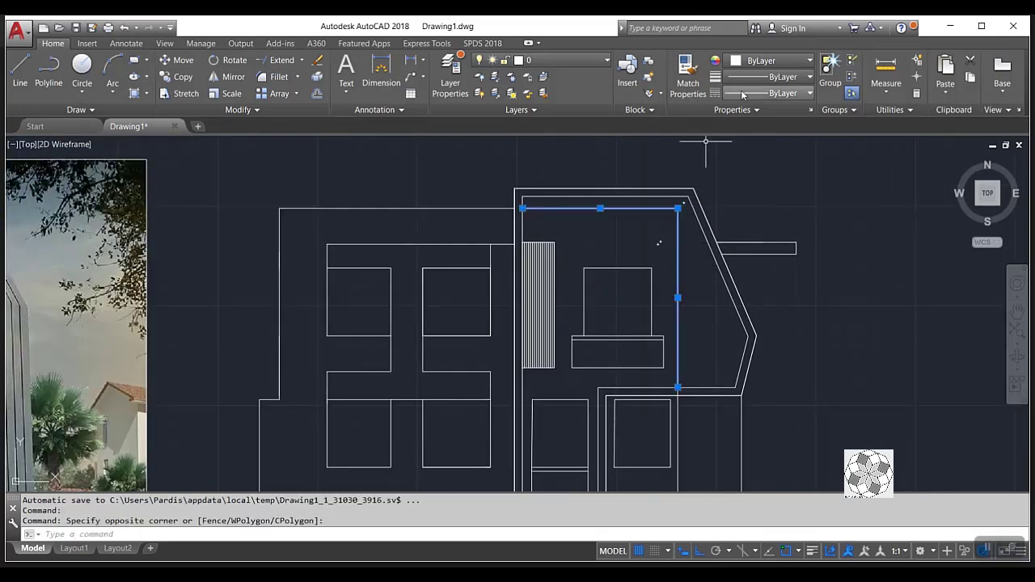
Give the L-shaped line a grey colour, leaving its linetype ByLayer.
{"action": "left_click", "coordinate": [783, 93]}
{"action": "left_click", "coordinate": [783, 97]}
{"action": "left_click", "coordinate": [783, 94]}
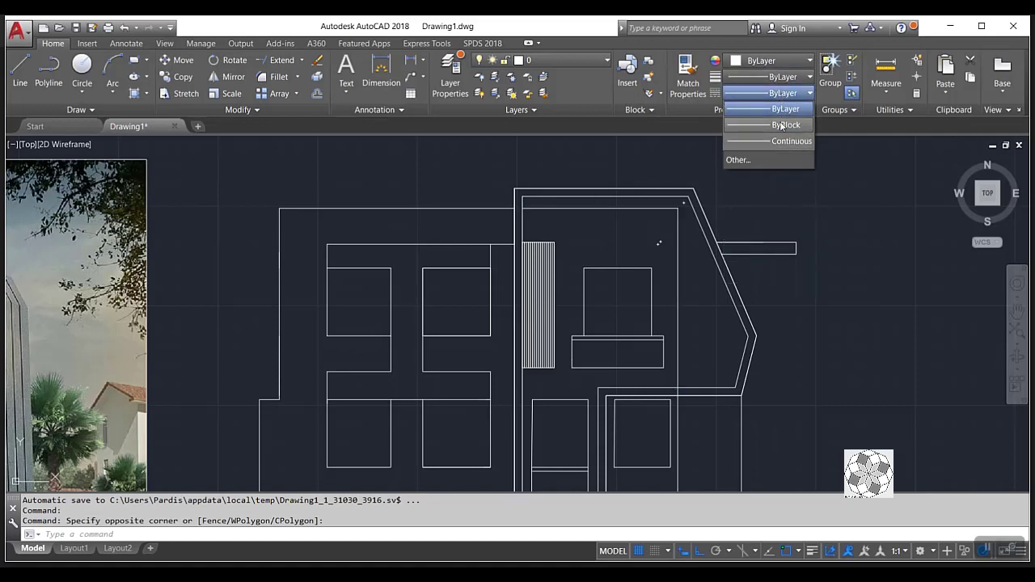
{"action": "left_click", "coordinate": [777, 108]}
{"action": "left_click", "coordinate": [784, 95]}
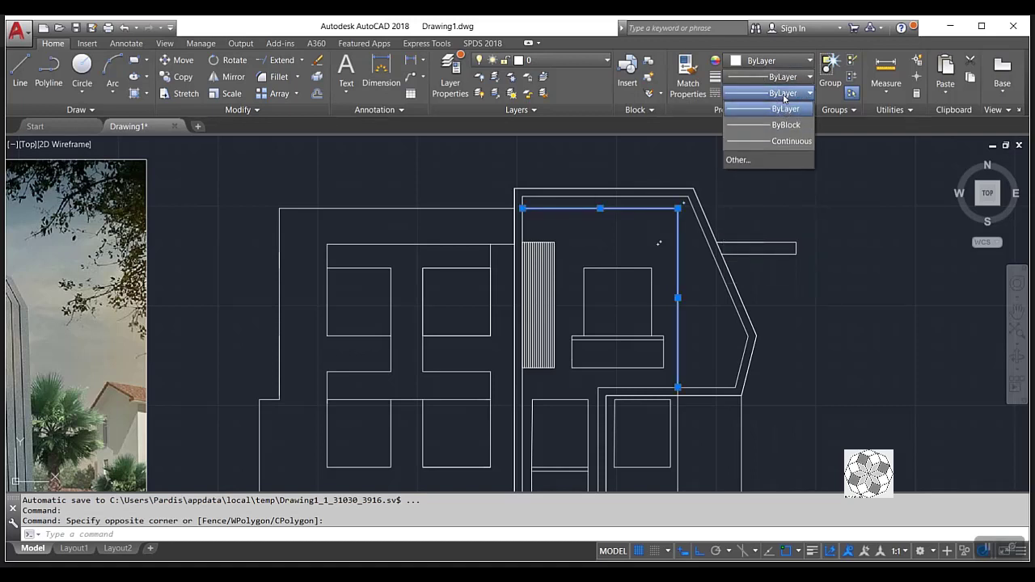
{"action": "left_click", "coordinate": [785, 143]}
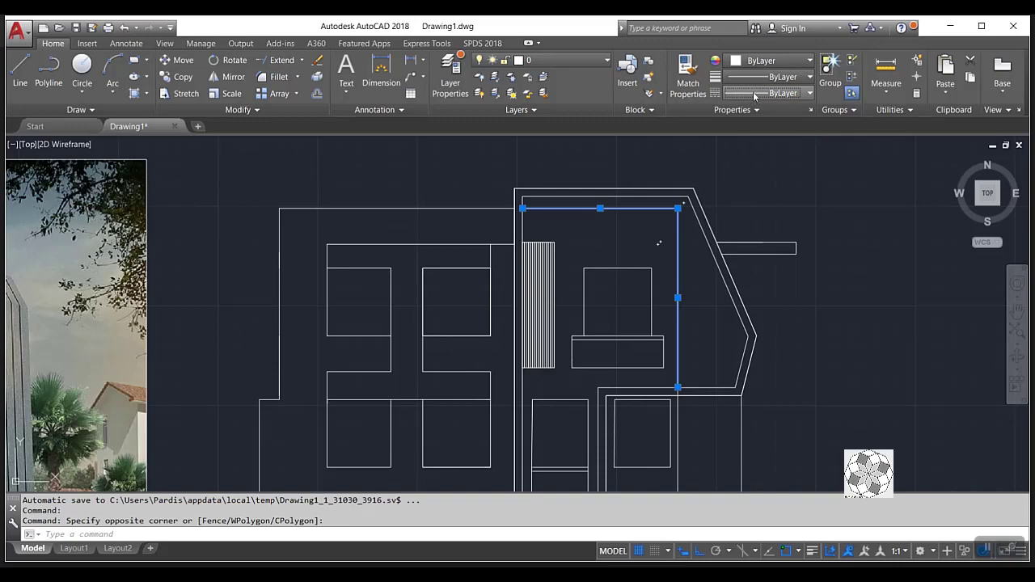
{"action": "left_click", "coordinate": [769, 63]}
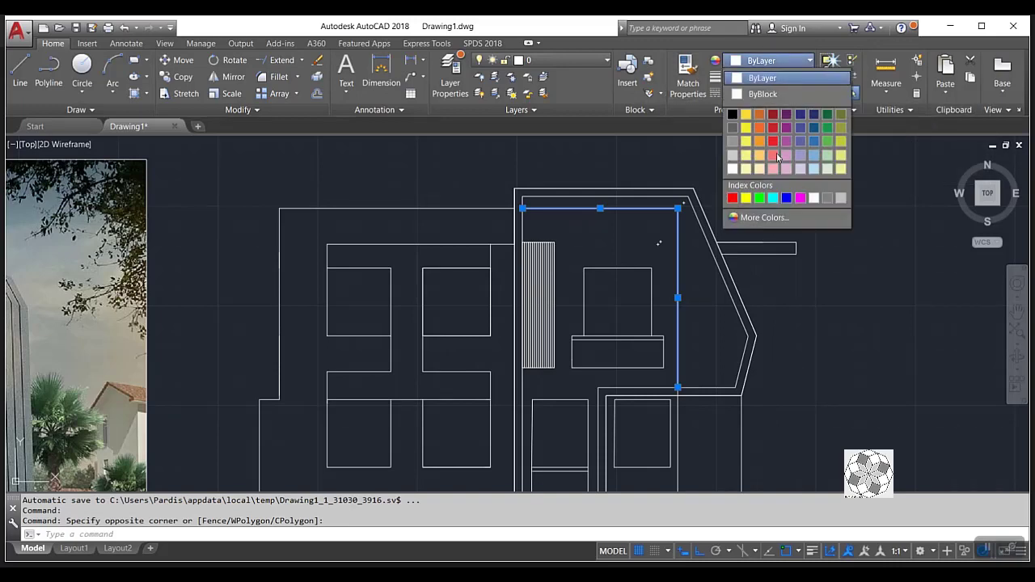
{"action": "left_click", "coordinate": [841, 198]}
{"action": "key", "text": "Escape"}
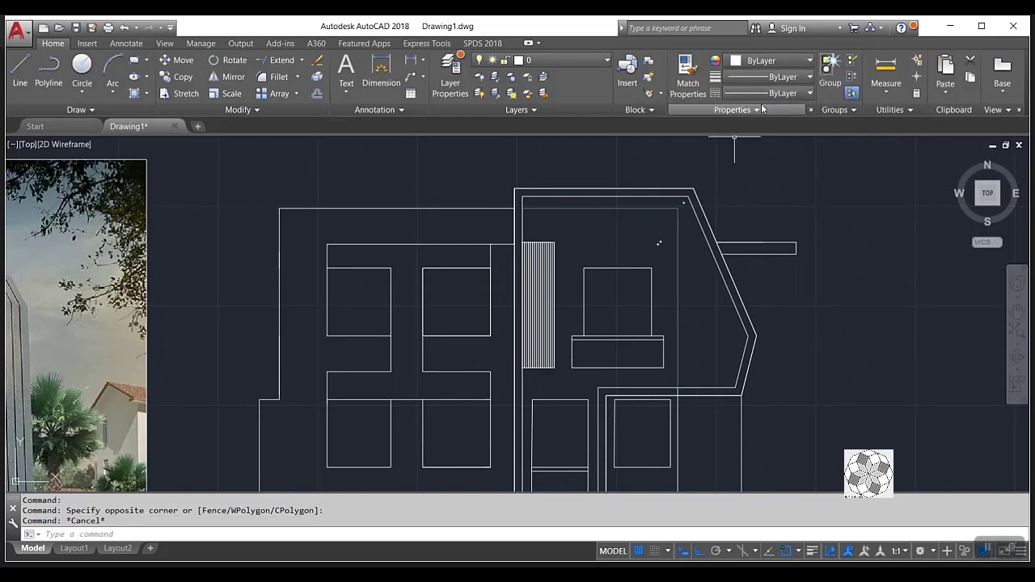
Load the ACAD_ISO02W100 linetype through the Linetype Manager.
{"action": "left_click", "coordinate": [772, 93]}
{"action": "left_click", "coordinate": [738, 160]}
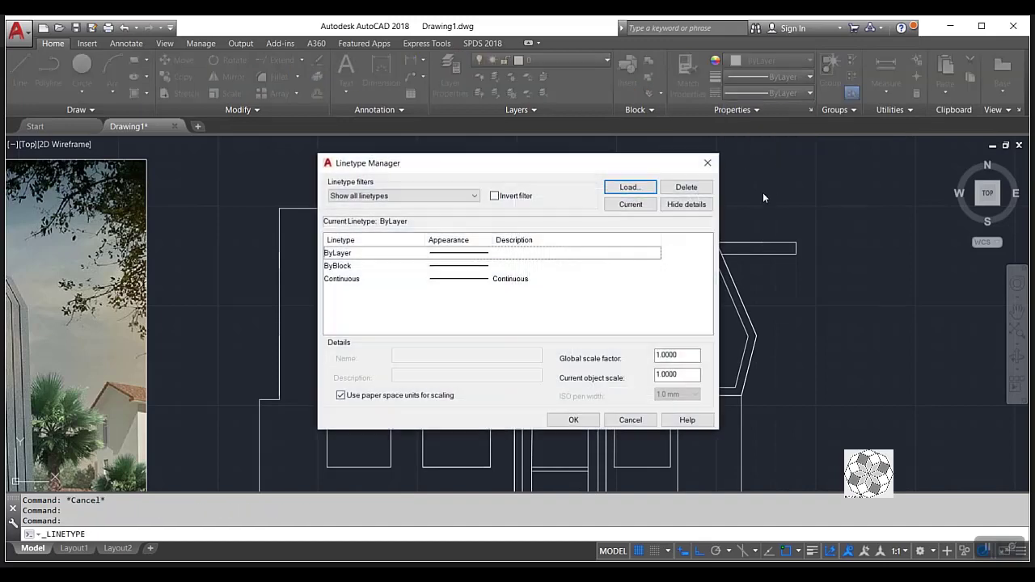
{"action": "left_click", "coordinate": [631, 188]}
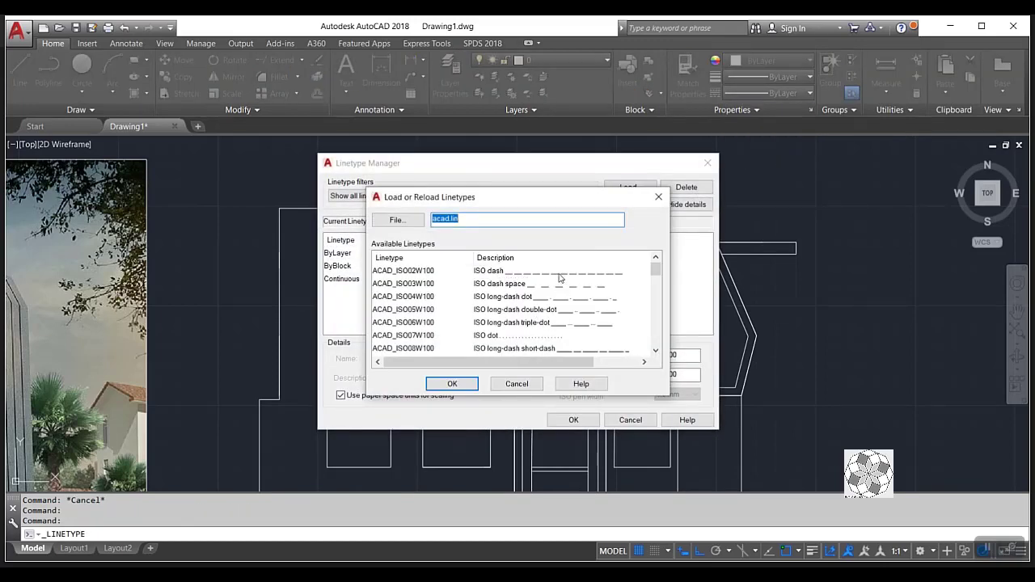
{"action": "double_click", "coordinate": [560, 277]}
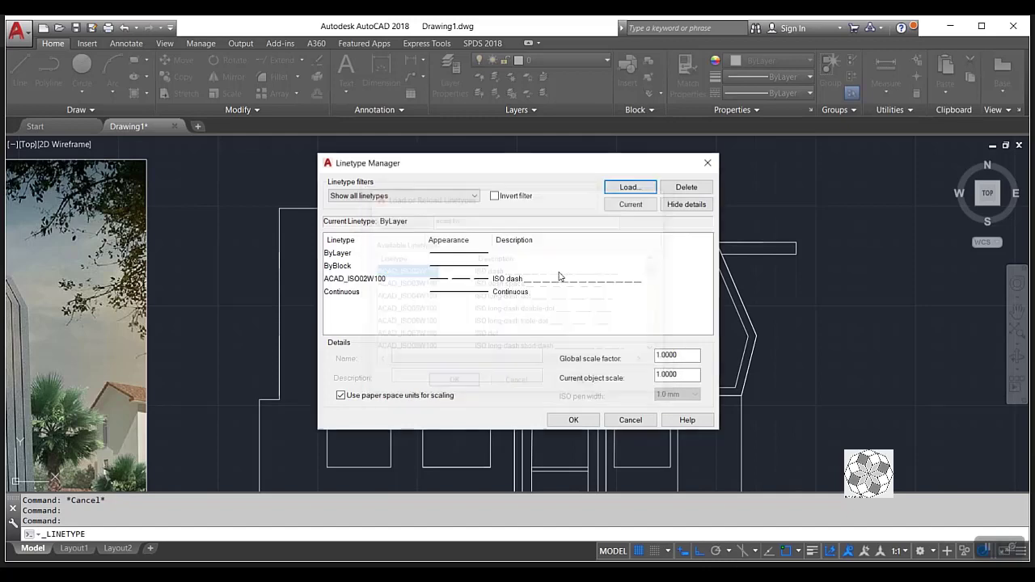
{"action": "left_click", "coordinate": [571, 420]}
{"action": "scroll", "coordinate": [672, 227], "scroll_direction": "up", "scroll_amount": 4}
Apply the ACAD_ISO02W100 dashed linetype to the L-shaped line.
{"action": "left_click", "coordinate": [677, 219]}
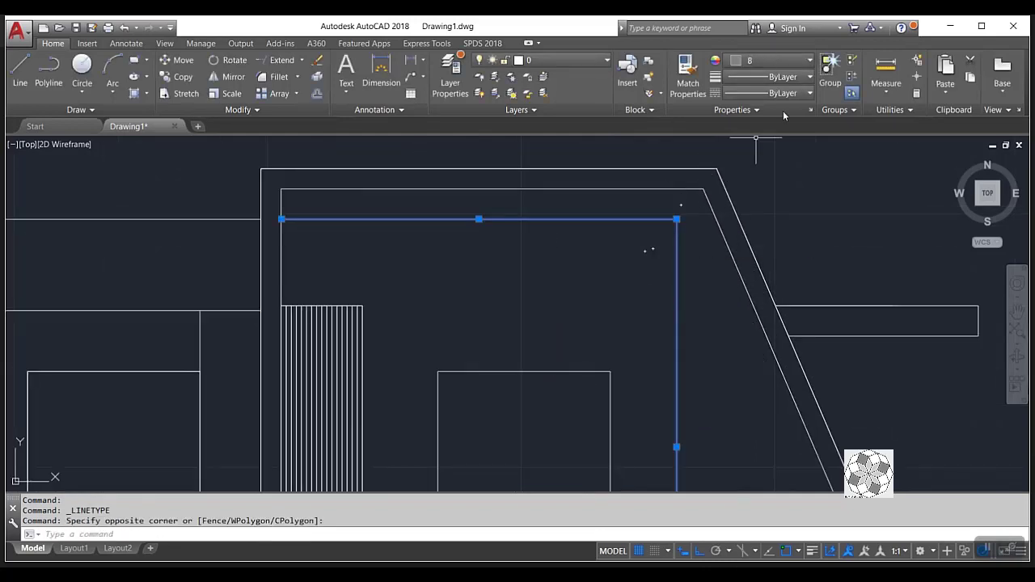
{"action": "left_click", "coordinate": [782, 78]}
{"action": "left_click", "coordinate": [782, 93]}
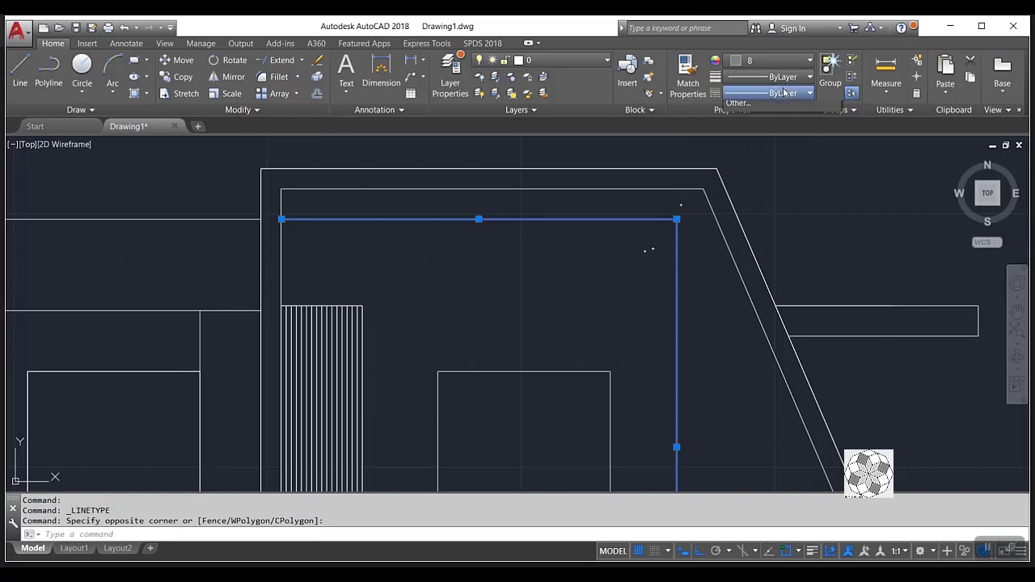
{"action": "left_click", "coordinate": [782, 93]}
{"action": "left_click", "coordinate": [783, 141]}
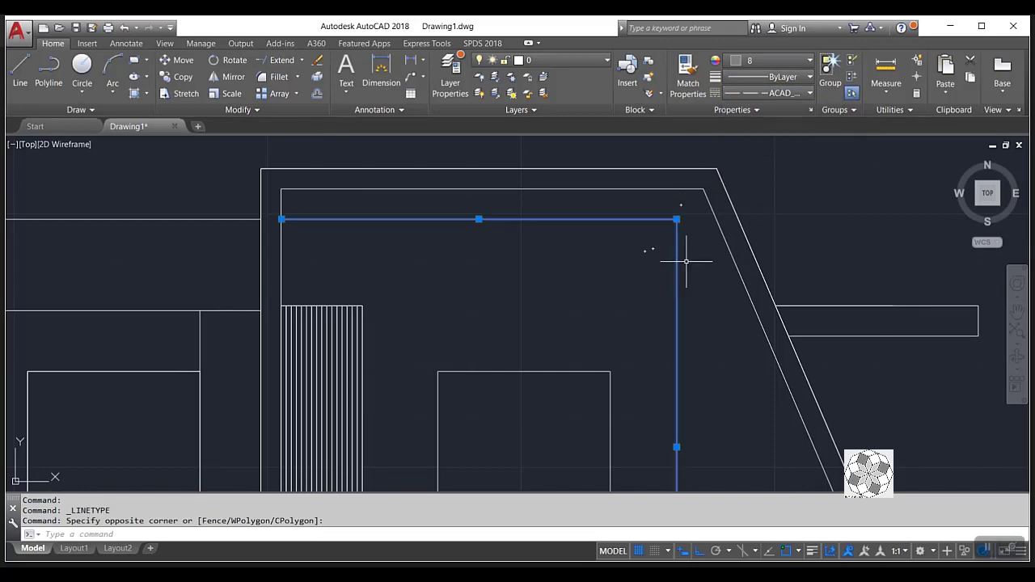
Set the global linetype scale to 10 and load ACAD_ISO02W100 and ACAD_ISO03W100.
{"action": "left_click", "coordinate": [776, 93]}
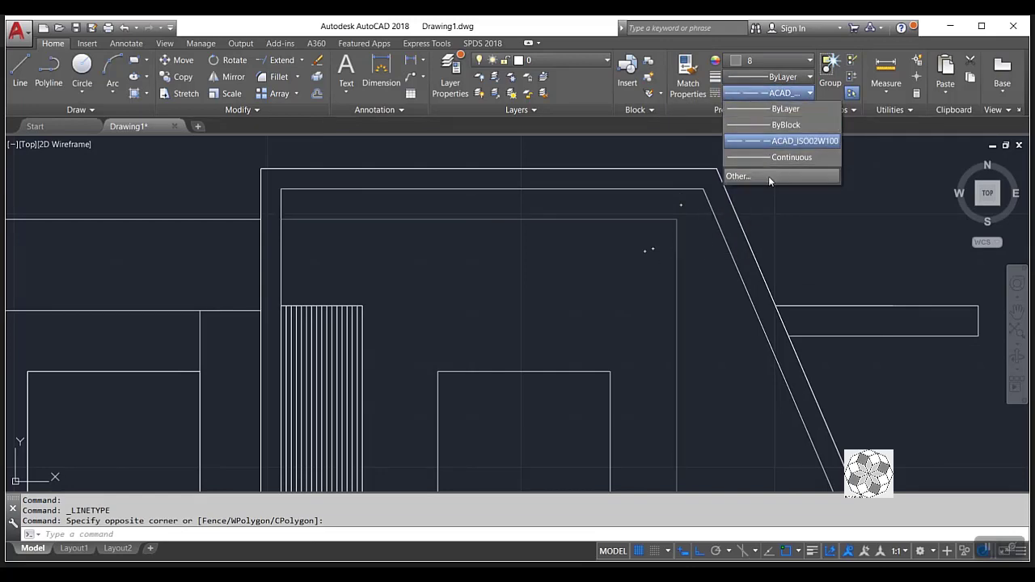
{"action": "left_click", "coordinate": [809, 179]}
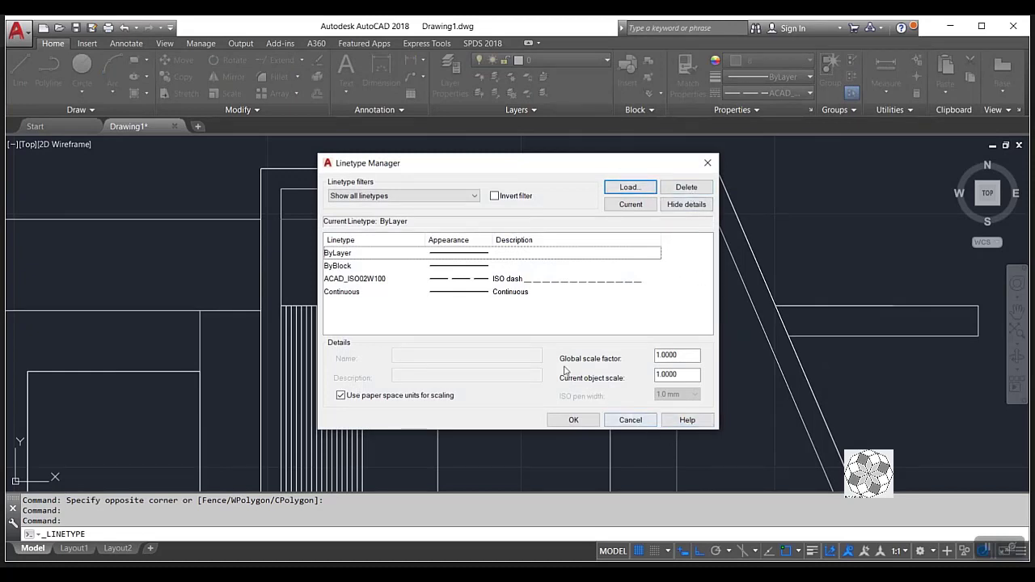
{"action": "left_click", "coordinate": [686, 204]}
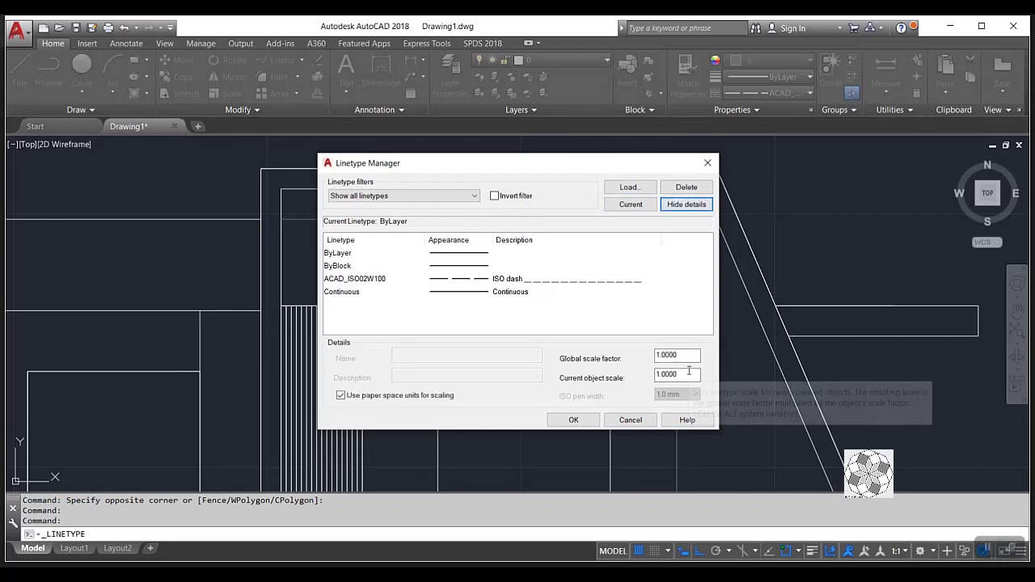
{"action": "double_click", "coordinate": [667, 356]}
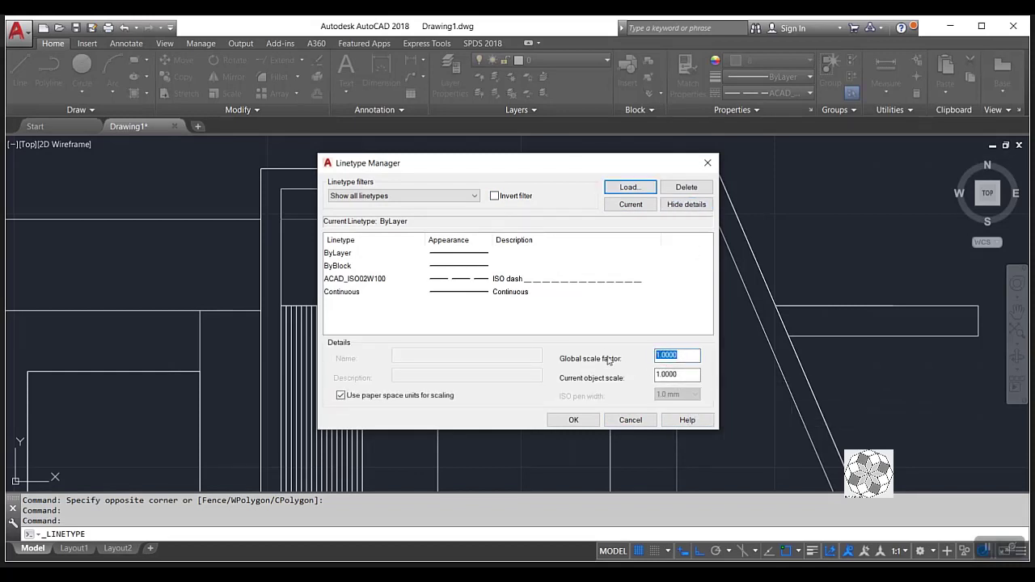
{"action": "type", "text": "10"}
{"action": "key", "text": "Return"}
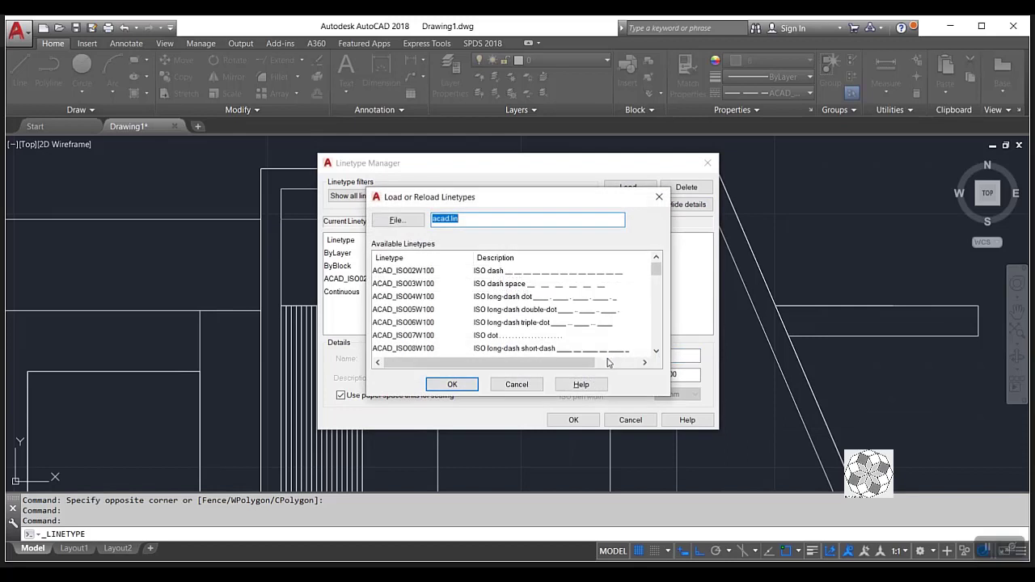
{"action": "left_click", "coordinate": [552, 275]}
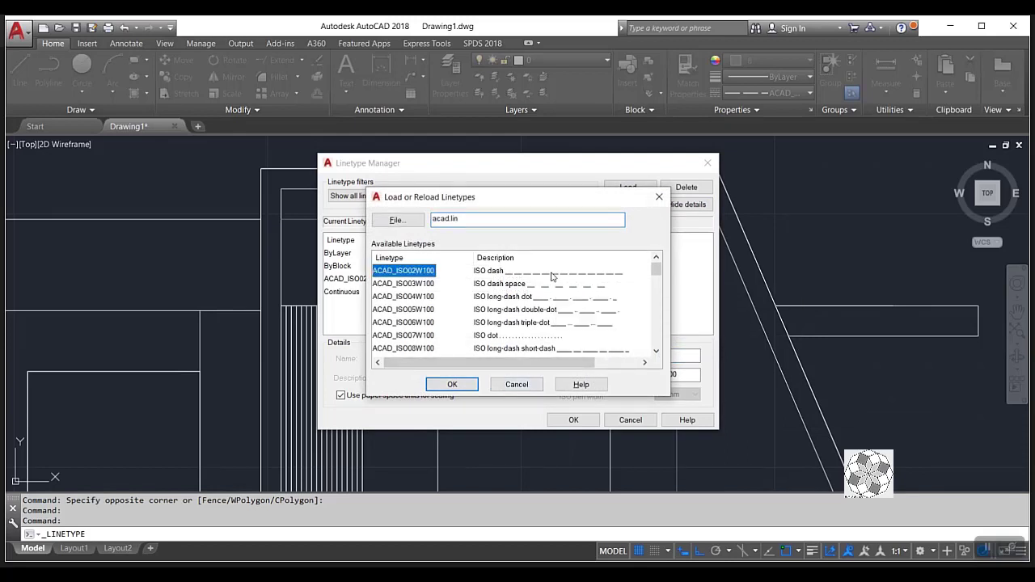
{"action": "left_click", "coordinate": [555, 284], "text": "shift"}
{"action": "left_click", "coordinate": [452, 384]}
{"action": "left_click", "coordinate": [574, 420]}
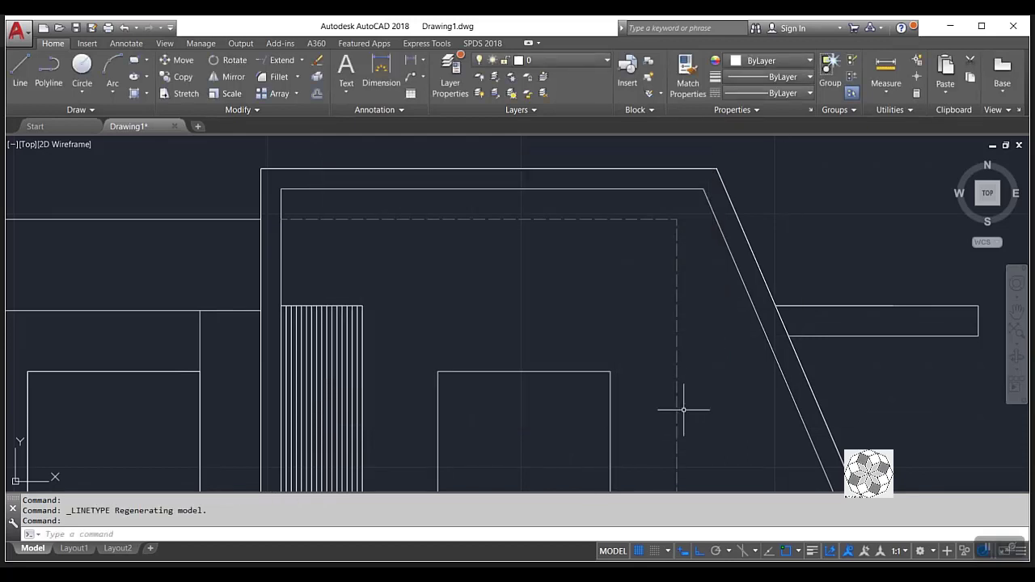
{"action": "scroll", "coordinate": [368, 218], "scroll_direction": "down", "scroll_amount": 2}
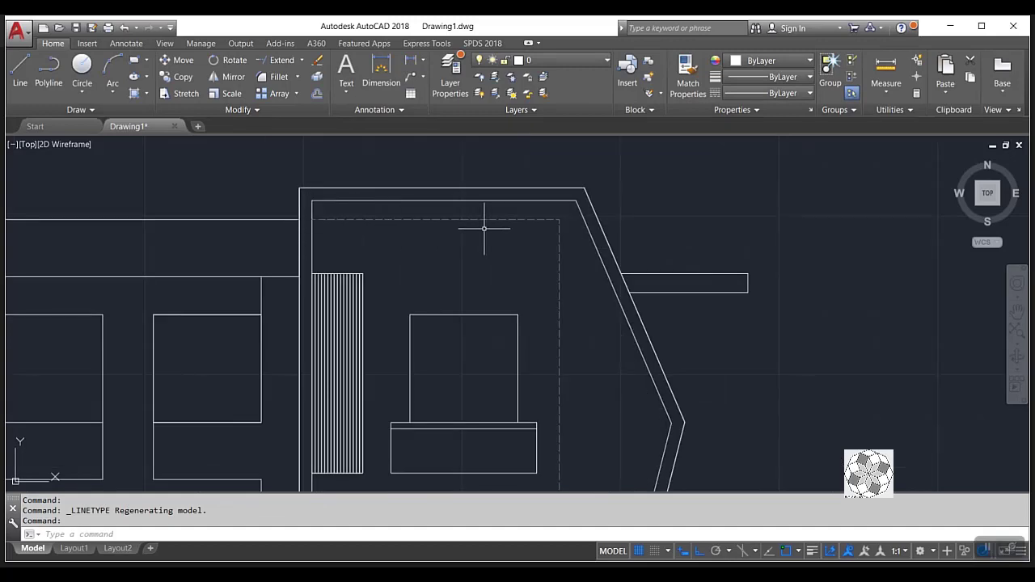
{"action": "scroll", "coordinate": [542, 228], "scroll_direction": "down", "scroll_amount": 2}
{"action": "scroll", "coordinate": [534, 396], "scroll_direction": "down", "scroll_amount": 2}
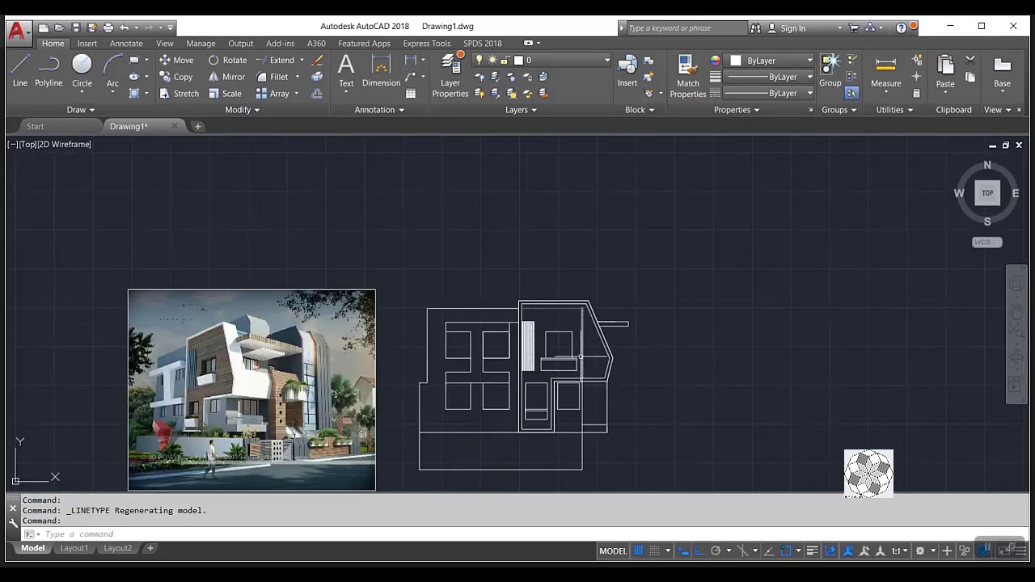
{"action": "scroll", "coordinate": [283, 380], "scroll_direction": "up", "scroll_amount": 6}
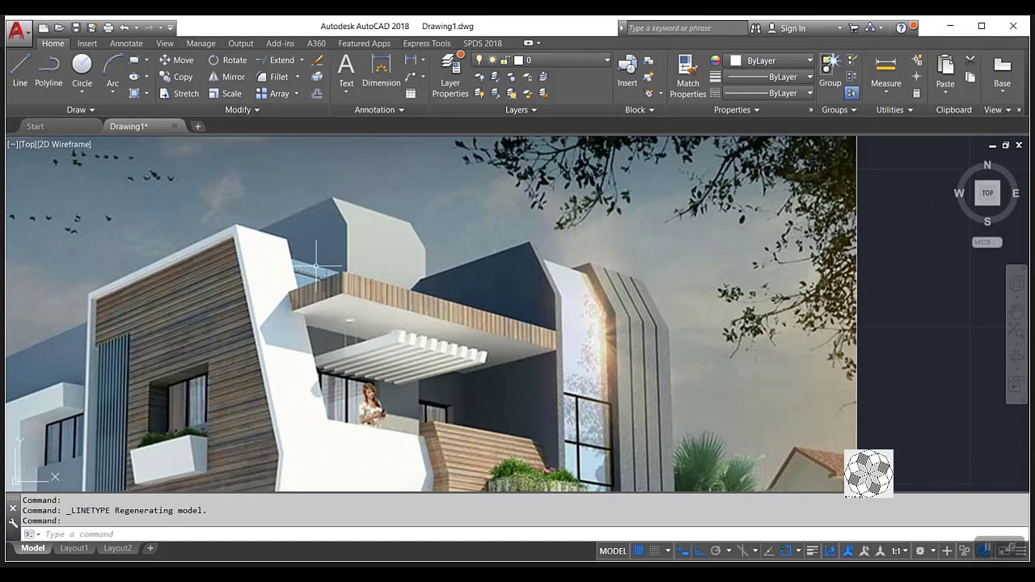
{"action": "scroll", "coordinate": [315, 266], "scroll_direction": "down", "scroll_amount": 5}
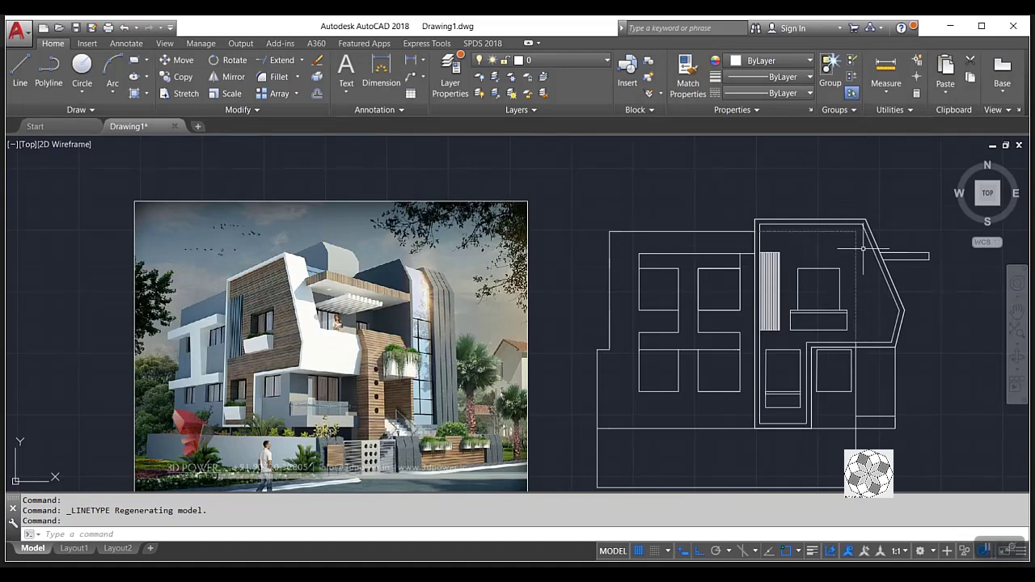
{"action": "middle_click_drag", "start_coordinate": [917, 381], "coordinate": [760, 381]}
{"action": "scroll", "coordinate": [783, 382], "scroll_direction": "down", "scroll_amount": 2}
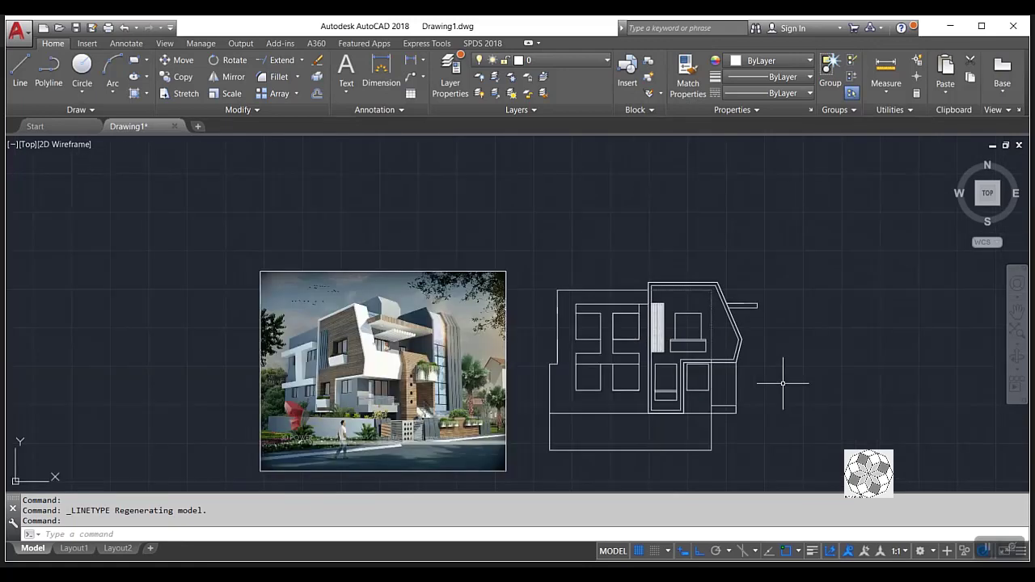
{"action": "scroll", "coordinate": [453, 385], "scroll_direction": "up", "scroll_amount": 2}
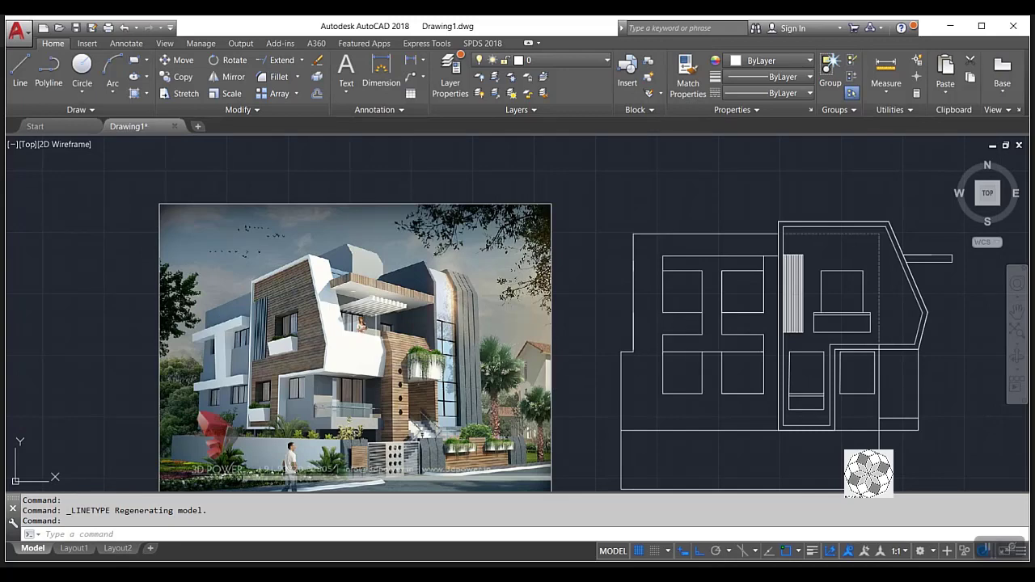
{"action": "middle_click_drag", "start_coordinate": [809, 447], "coordinate": [739, 391]}
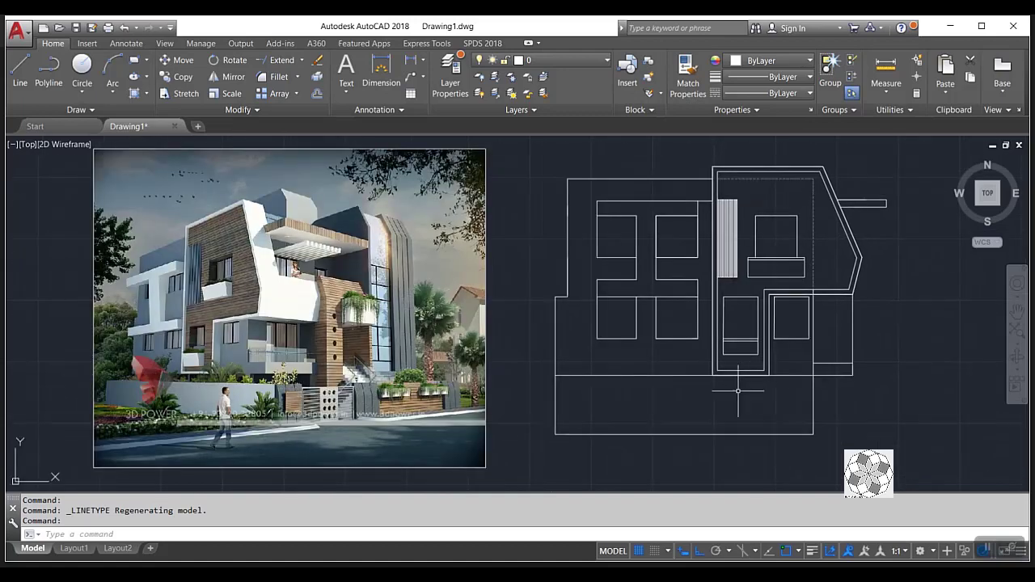
Draw a long horizontal ground line from the plan's bottom-right corner beneath the elevation.
{"action": "left_click", "coordinate": [20, 71]}
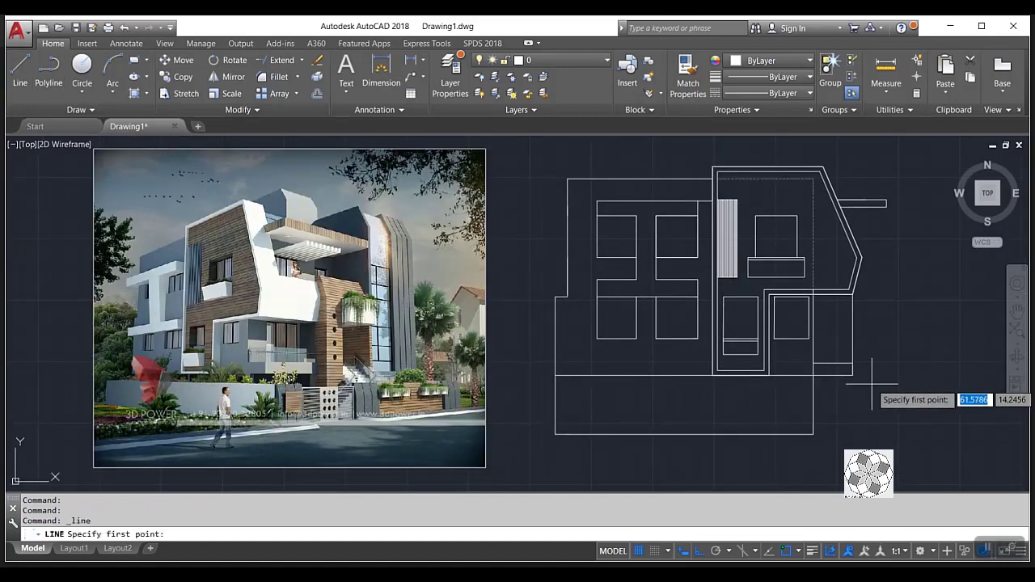
{"action": "left_click", "coordinate": [813, 434]}
{"action": "scroll", "coordinate": [898, 430], "scroll_direction": "down", "scroll_amount": 3}
{"action": "left_click", "coordinate": [962, 430]}
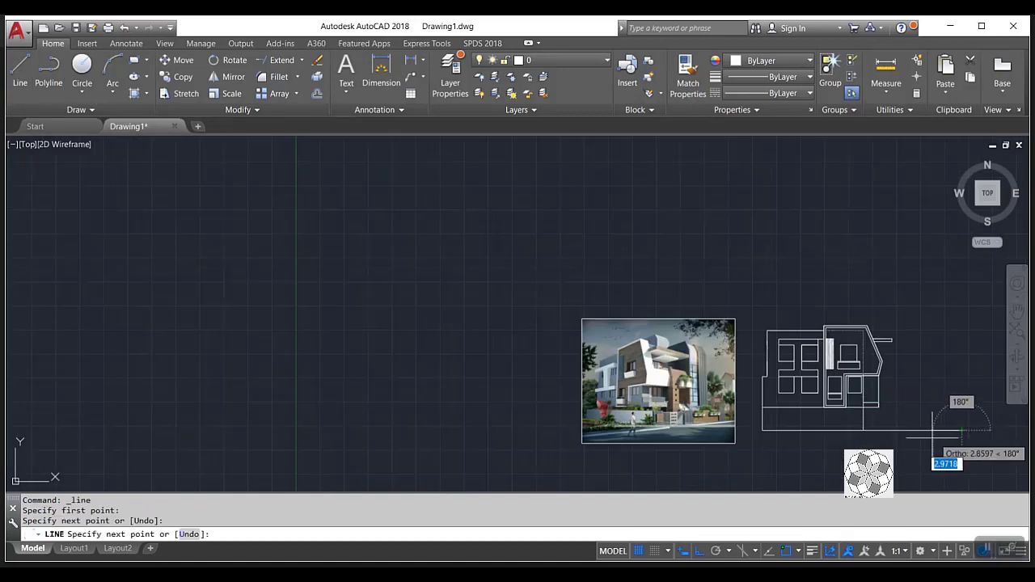
{"action": "left_click", "coordinate": [733, 457]}
{"action": "key", "text": "Return"}
{"action": "scroll", "coordinate": [930, 386], "scroll_direction": "up", "scroll_amount": 2}
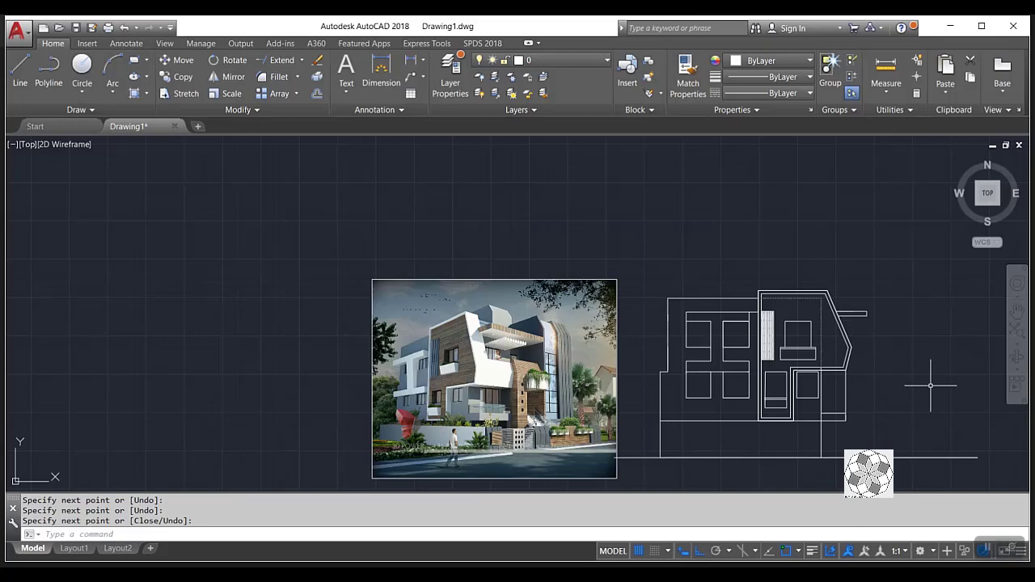
{"action": "middle_click_drag", "start_coordinate": [885, 342], "coordinate": [757, 300]}
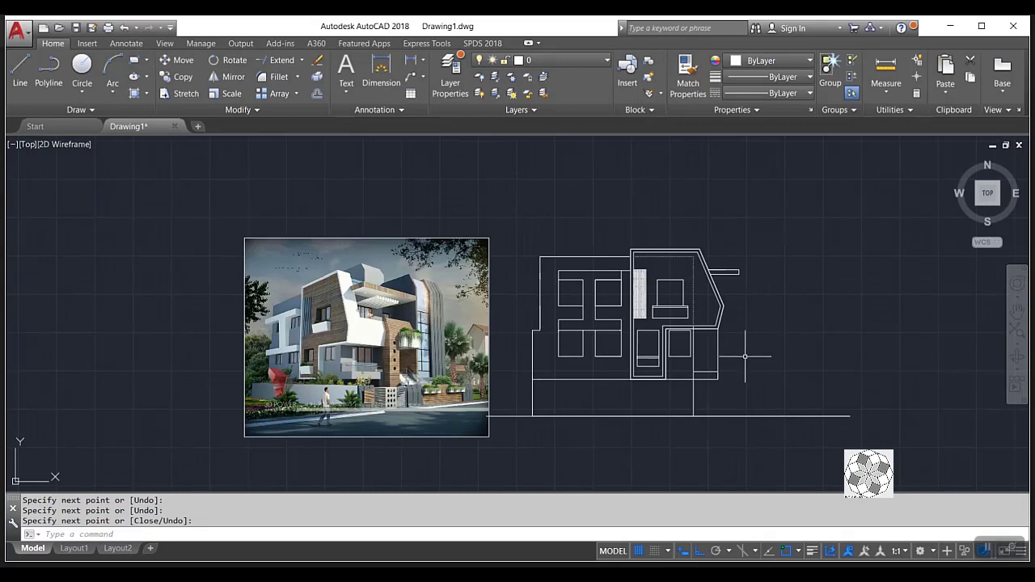
Draw a line from the bottom wall line with 1 and 0.2 segments, then select the outer outline.
{"action": "left_click", "coordinate": [20, 65]}
{"action": "scroll", "coordinate": [390, 328], "scroll_direction": "up", "scroll_amount": 2}
{"action": "scroll", "coordinate": [380, 330], "scroll_direction": "up", "scroll_amount": 2}
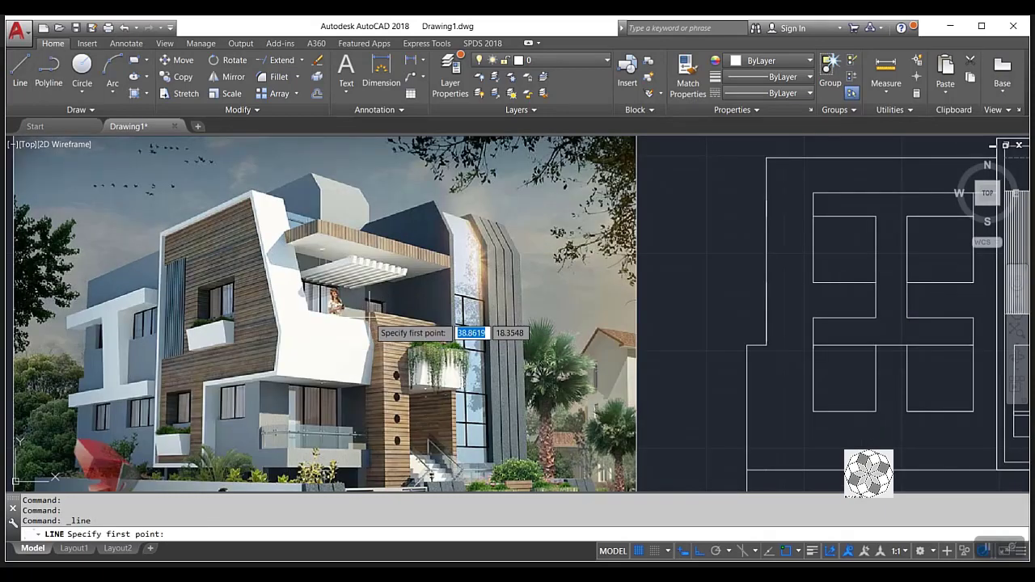
{"action": "scroll", "coordinate": [340, 419], "scroll_direction": "down", "scroll_amount": 4}
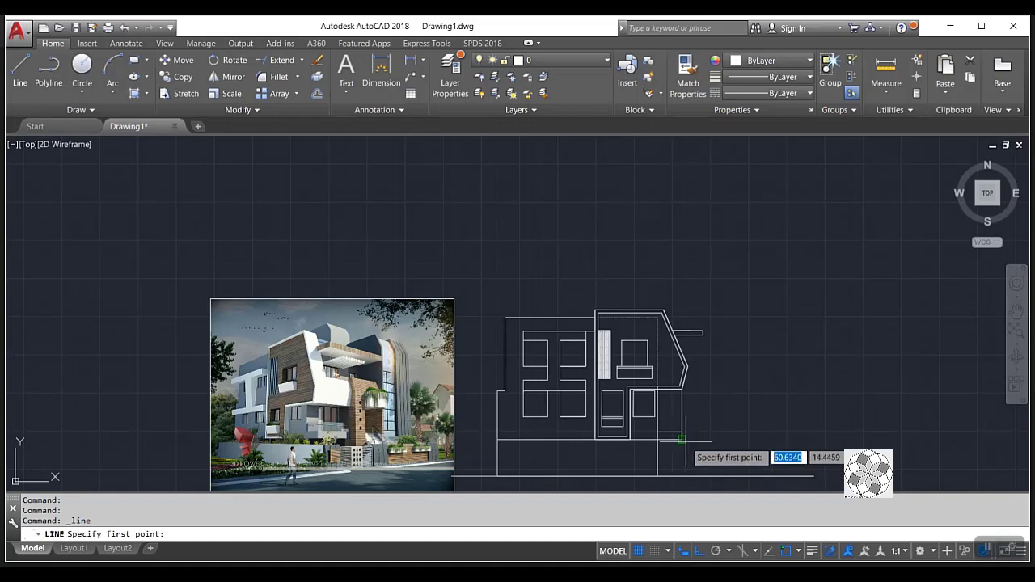
{"action": "left_click", "coordinate": [682, 476]}
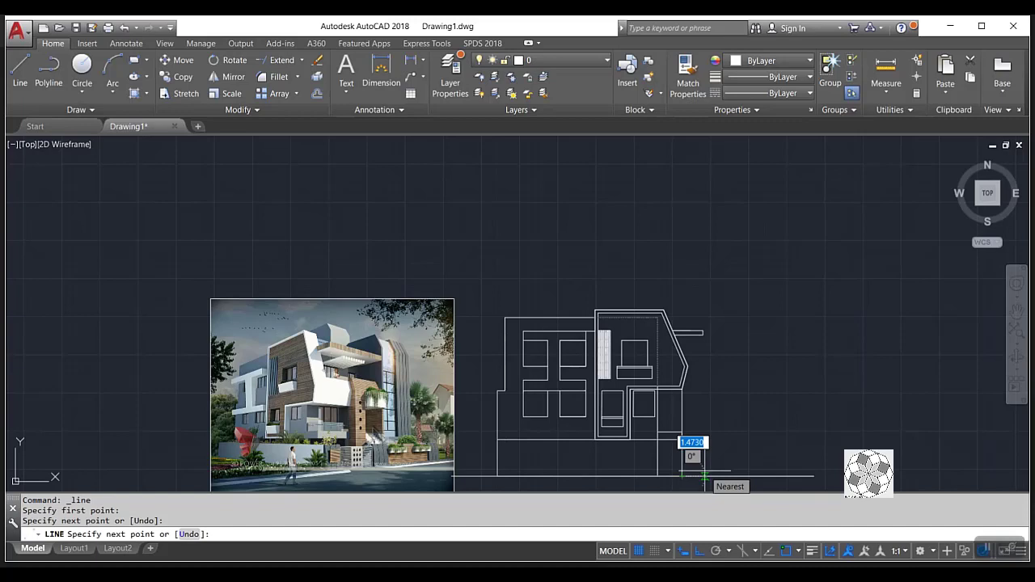
{"action": "scroll", "coordinate": [705, 477], "scroll_direction": "up", "scroll_amount": 2}
{"action": "type", "text": "1"}
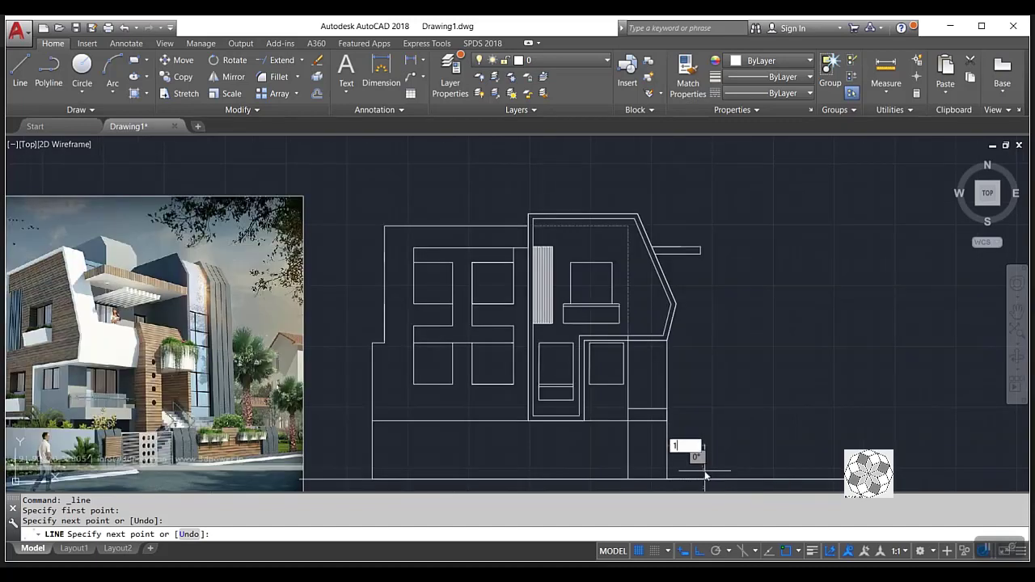
{"action": "key", "text": "Return"}
{"action": "type", "text": ".2"}
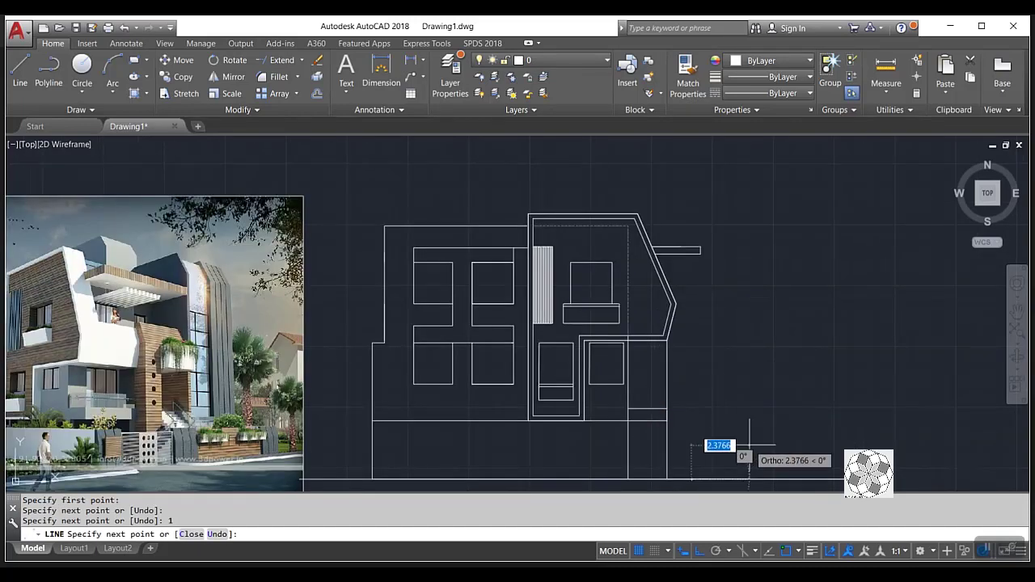
{"action": "key", "text": "Return"}
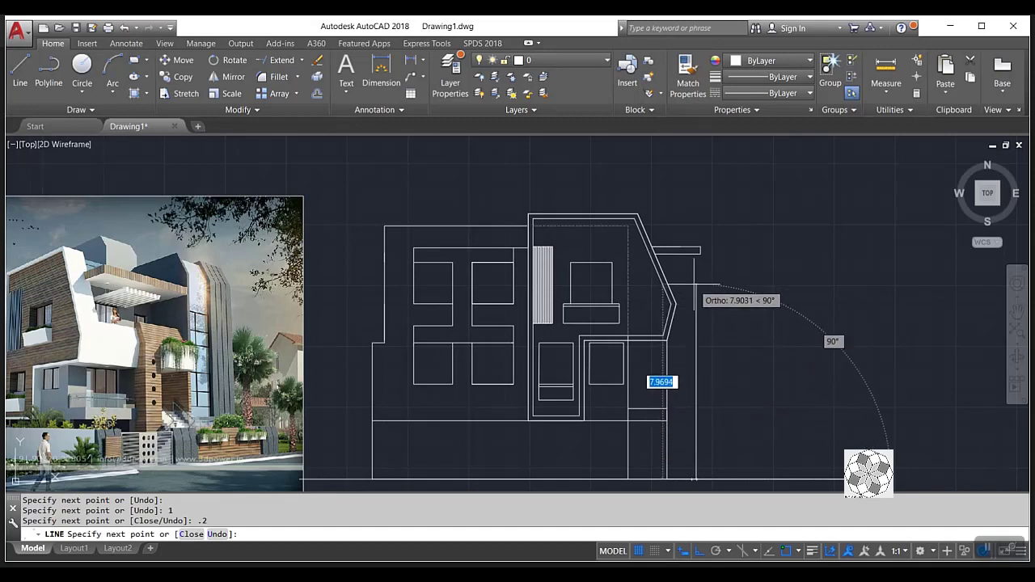
{"action": "key", "text": "Return"}
{"action": "scroll", "coordinate": [675, 306], "scroll_direction": "up", "scroll_amount": 2}
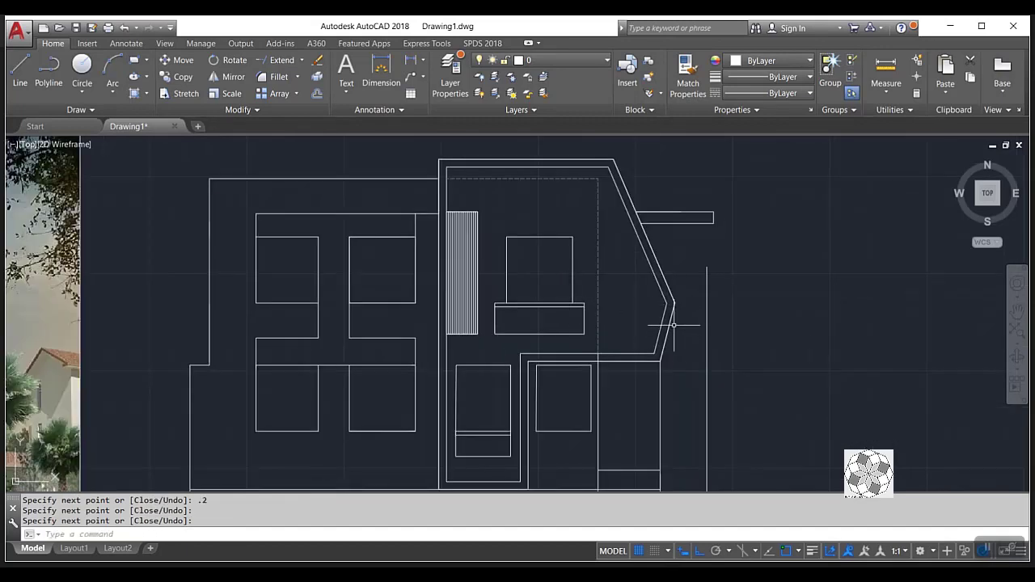
{"action": "left_click", "coordinate": [671, 325]}
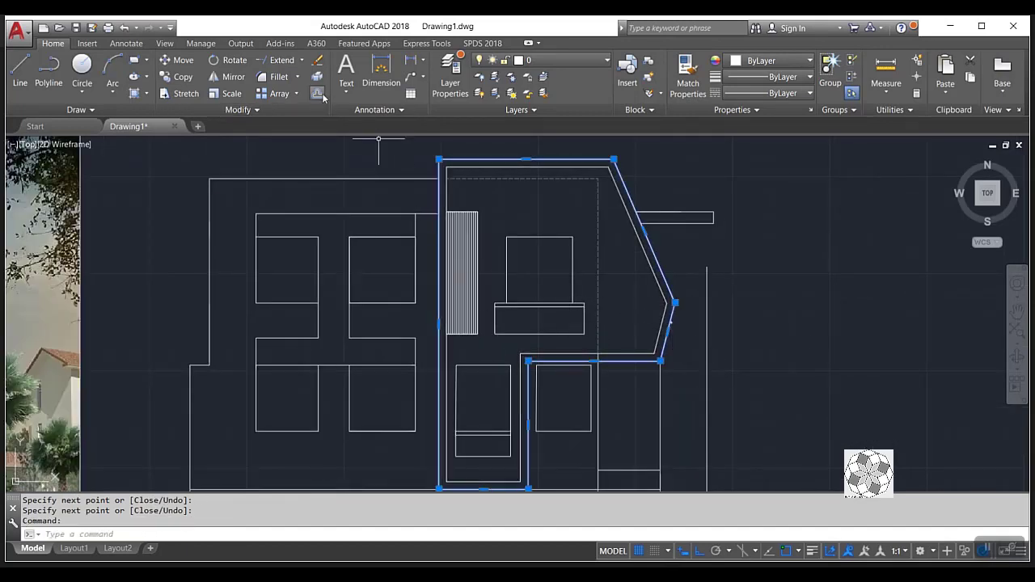
Explode the building's outer outline polyline, abandoning the offset that follows.
{"action": "left_click", "coordinate": [318, 78]}
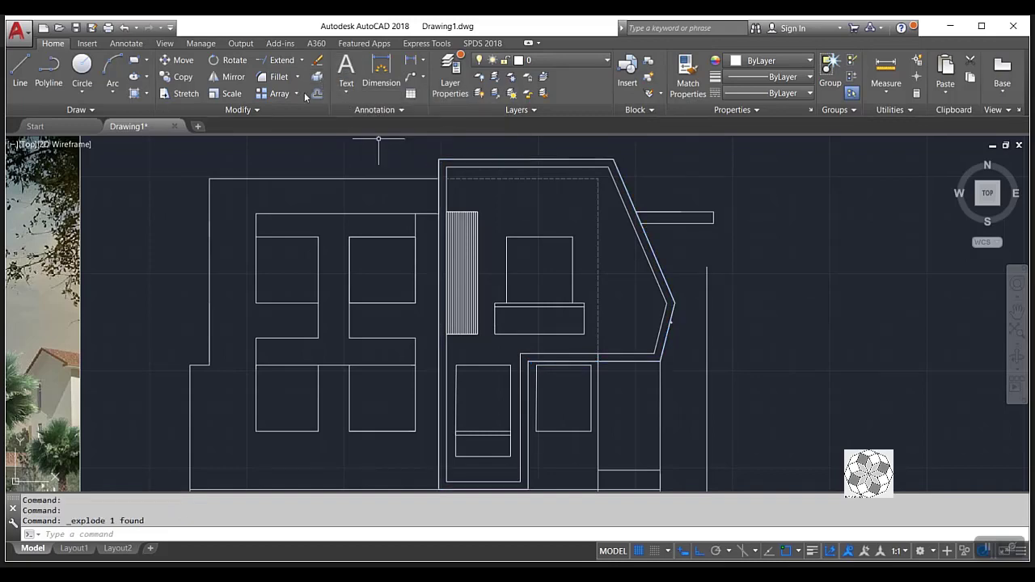
{"action": "left_click", "coordinate": [678, 329]}
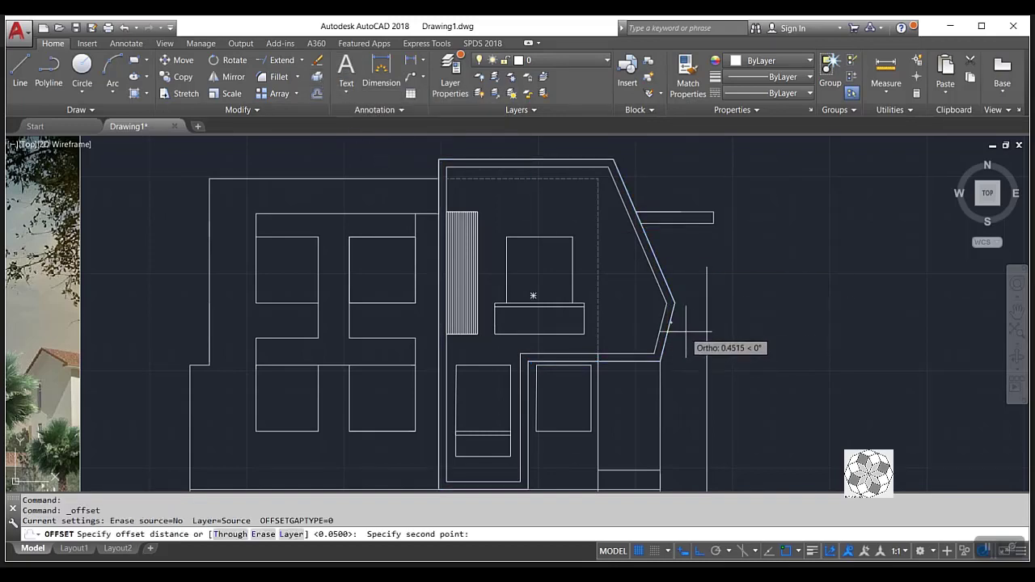
{"action": "scroll", "coordinate": [686, 332], "scroll_direction": "down", "scroll_amount": 2}
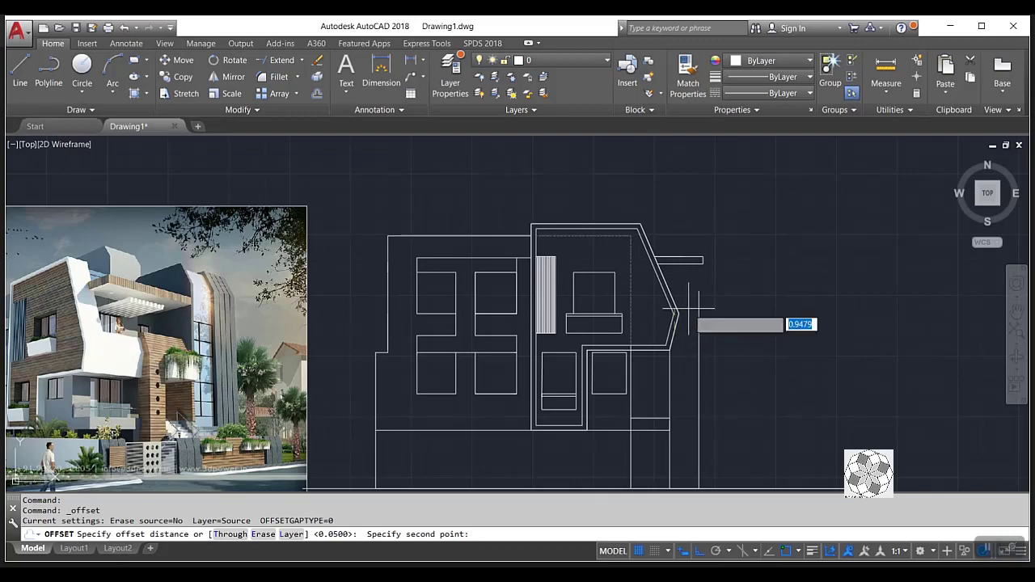
{"action": "left_click", "coordinate": [687, 300]}
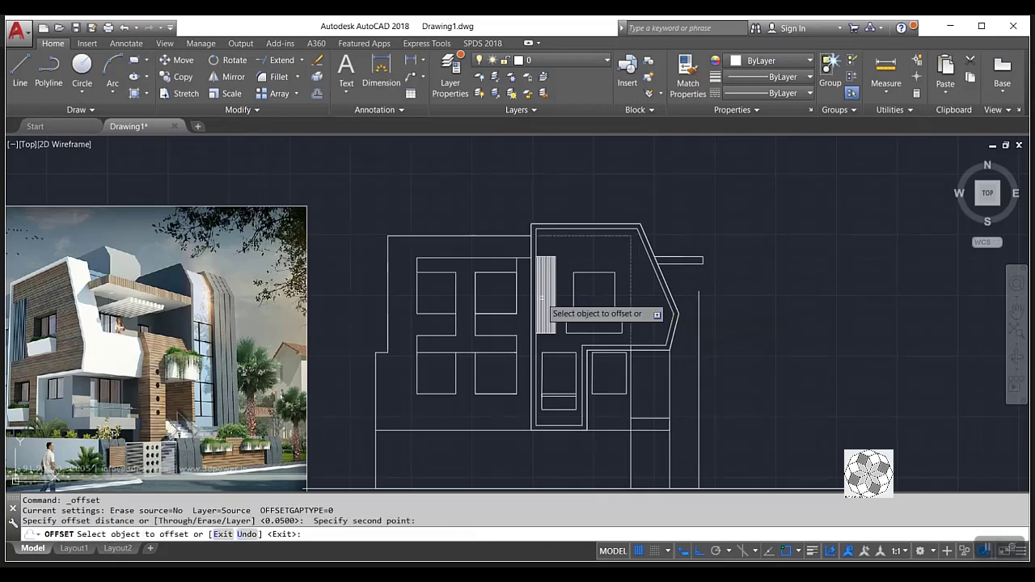
Draw a horizontal line from the angled wall's tip to just past the tall vertical line.
{"action": "left_click", "coordinate": [20, 77]}
{"action": "scroll", "coordinate": [704, 302], "scroll_direction": "down", "scroll_amount": 2}
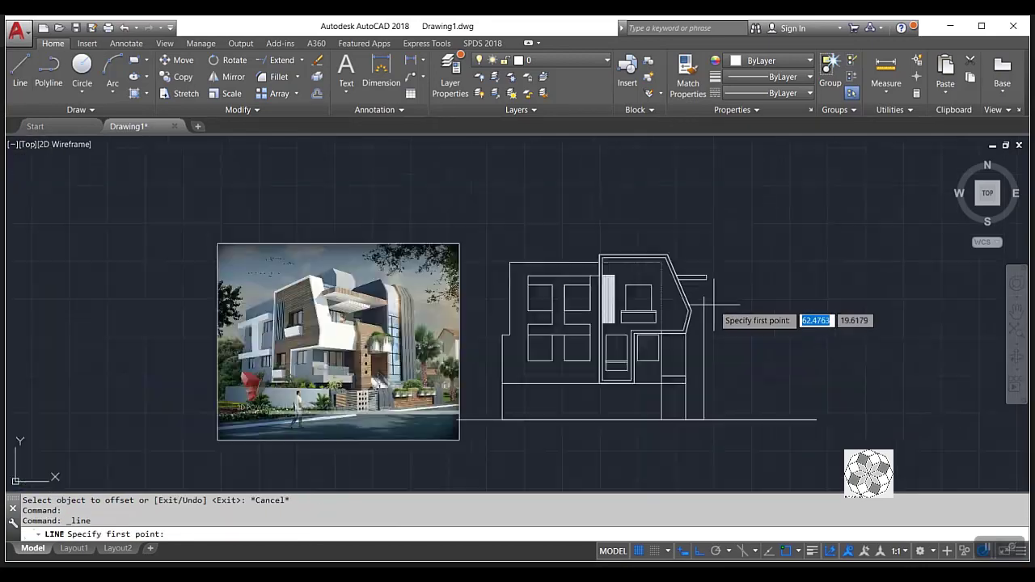
{"action": "scroll", "coordinate": [704, 302], "scroll_direction": "up", "scroll_amount": 2}
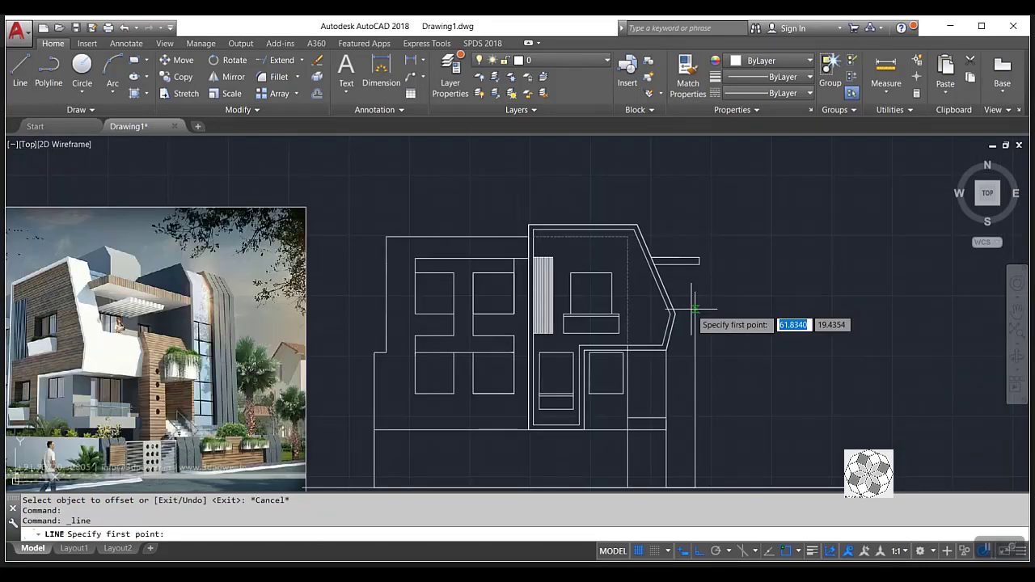
{"action": "scroll", "coordinate": [693, 310], "scroll_direction": "down", "scroll_amount": 2}
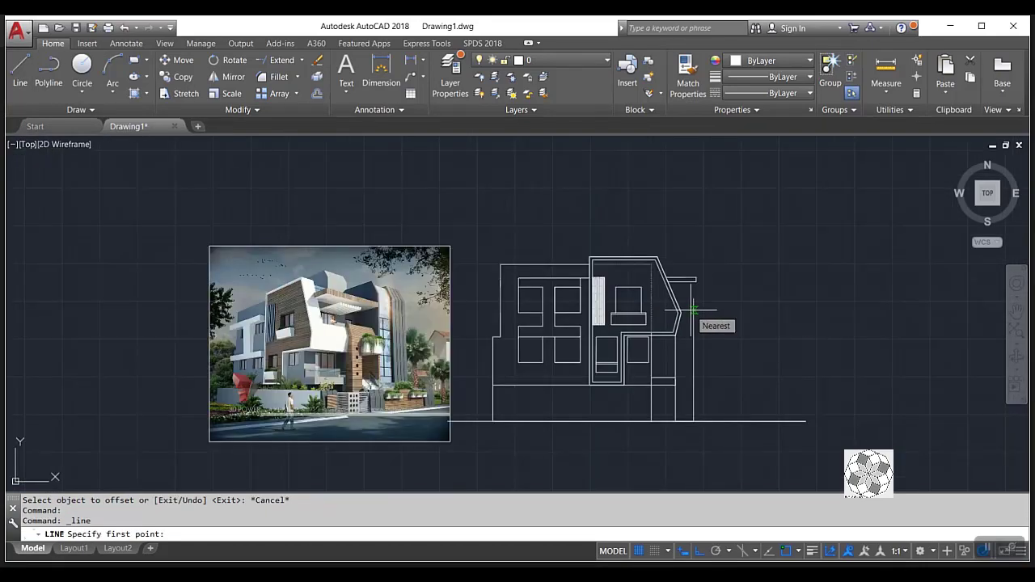
{"action": "scroll", "coordinate": [672, 316], "scroll_direction": "up", "scroll_amount": 2}
{"action": "scroll", "coordinate": [652, 322], "scroll_direction": "down", "scroll_amount": 2}
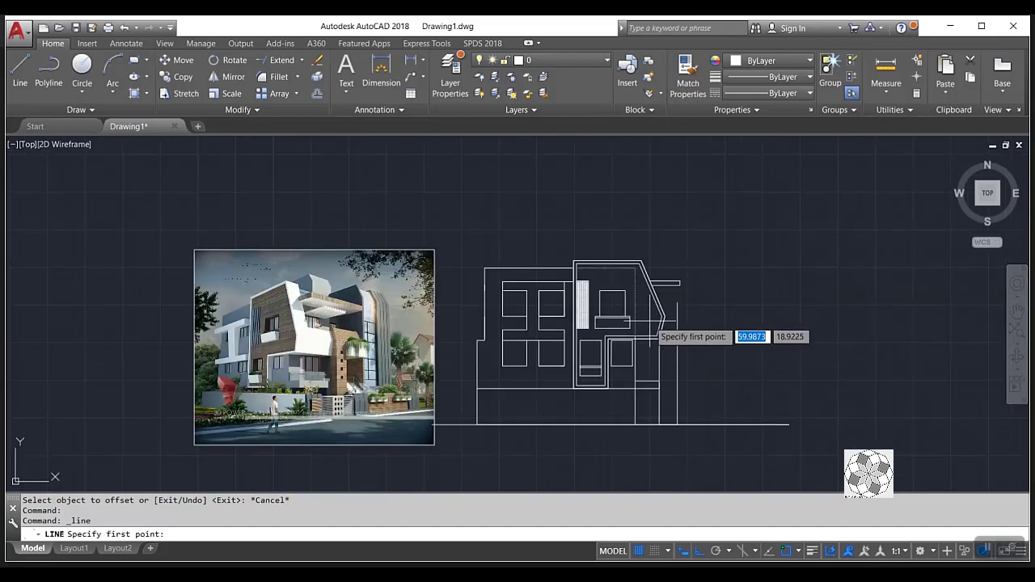
{"action": "scroll", "coordinate": [653, 328], "scroll_direction": "up", "scroll_amount": 2}
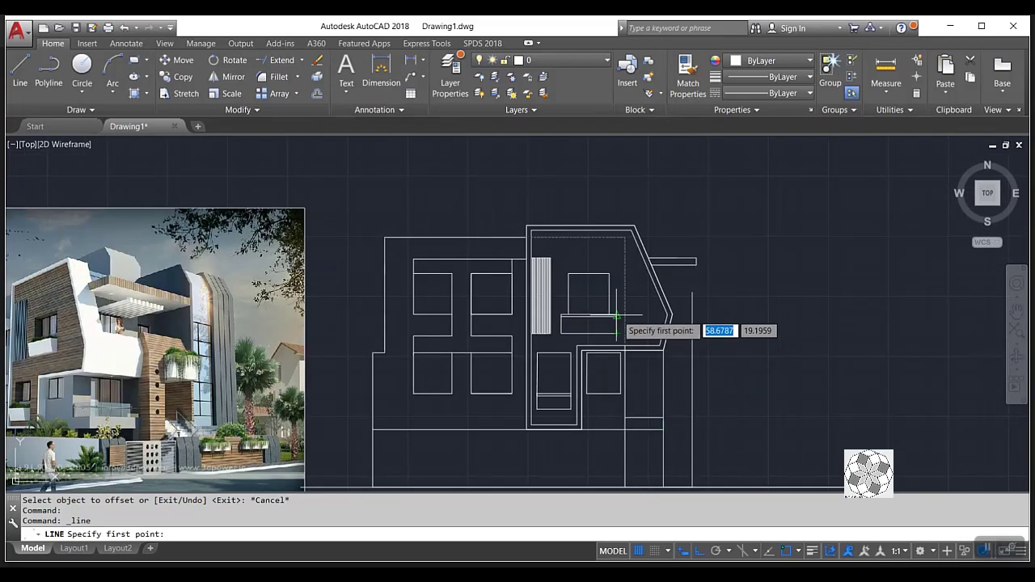
{"action": "left_click", "coordinate": [616, 316]}
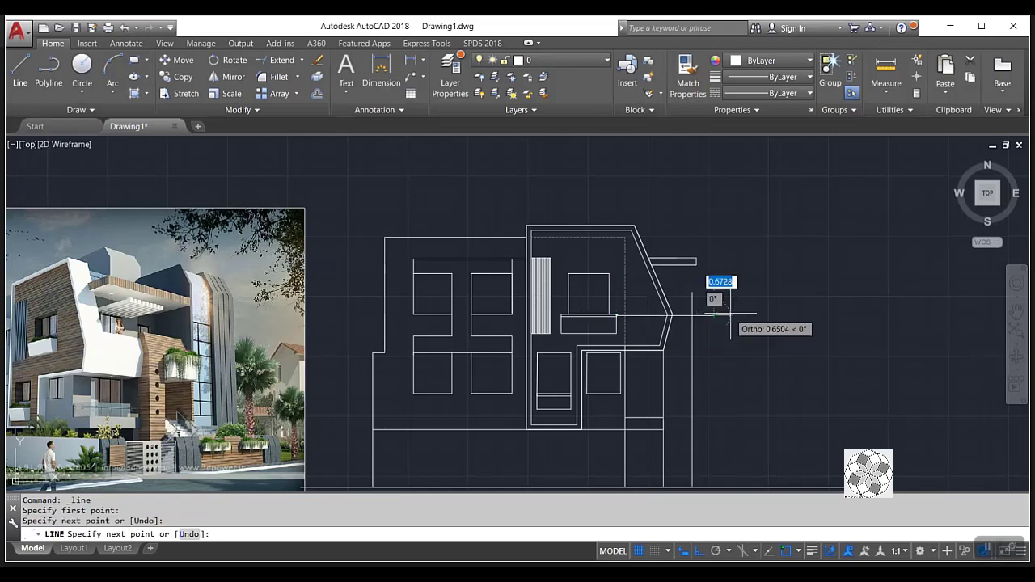
{"action": "left_click", "coordinate": [712, 316]}
{"action": "key", "text": "Return"}
{"action": "scroll", "coordinate": [715, 291], "scroll_direction": "up", "scroll_amount": 2}
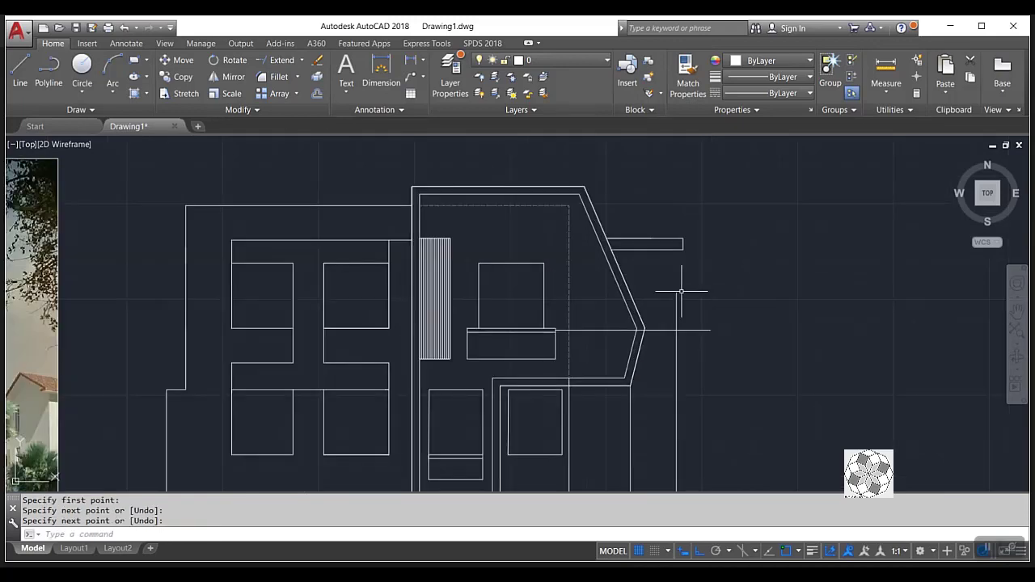
Offset the upper angled wall line 0.4 to the outside.
{"action": "left_click", "coordinate": [317, 93]}
{"action": "scroll", "coordinate": [784, 332], "scroll_direction": "down", "scroll_amount": 2}
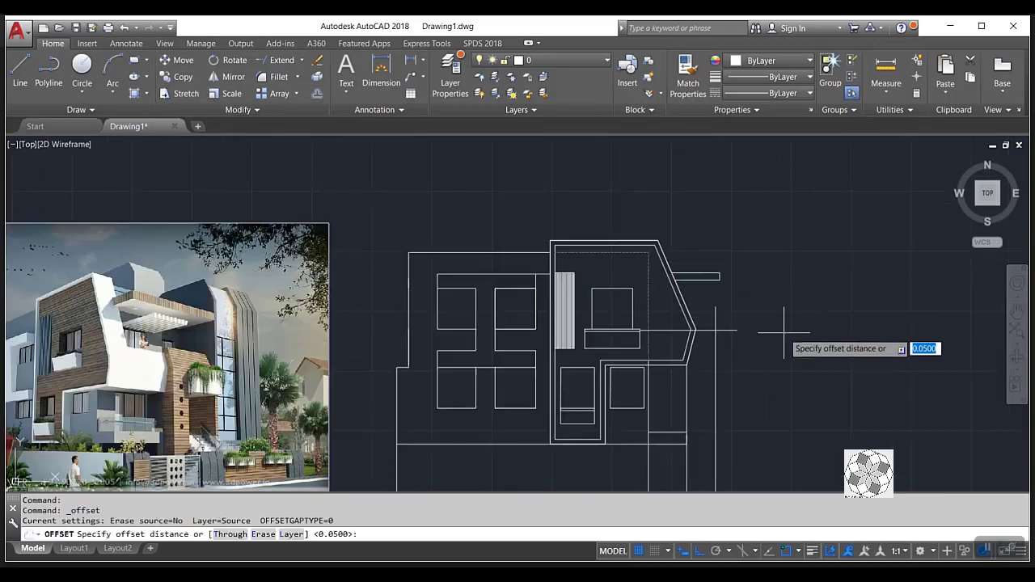
{"action": "scroll", "coordinate": [688, 323], "scroll_direction": "up", "scroll_amount": 2}
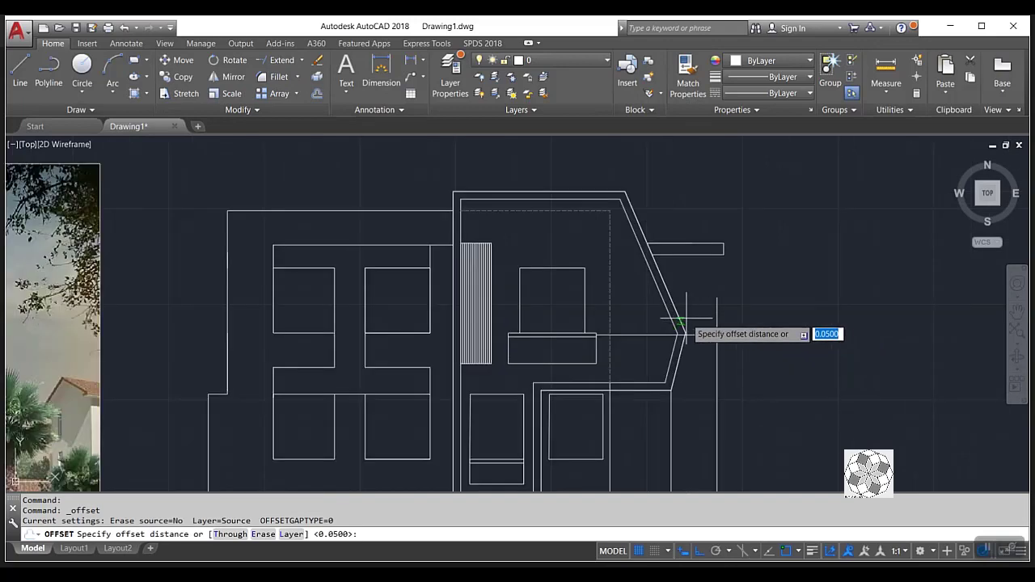
{"action": "left_click", "coordinate": [687, 320]}
{"action": "type", "text": ".4"}
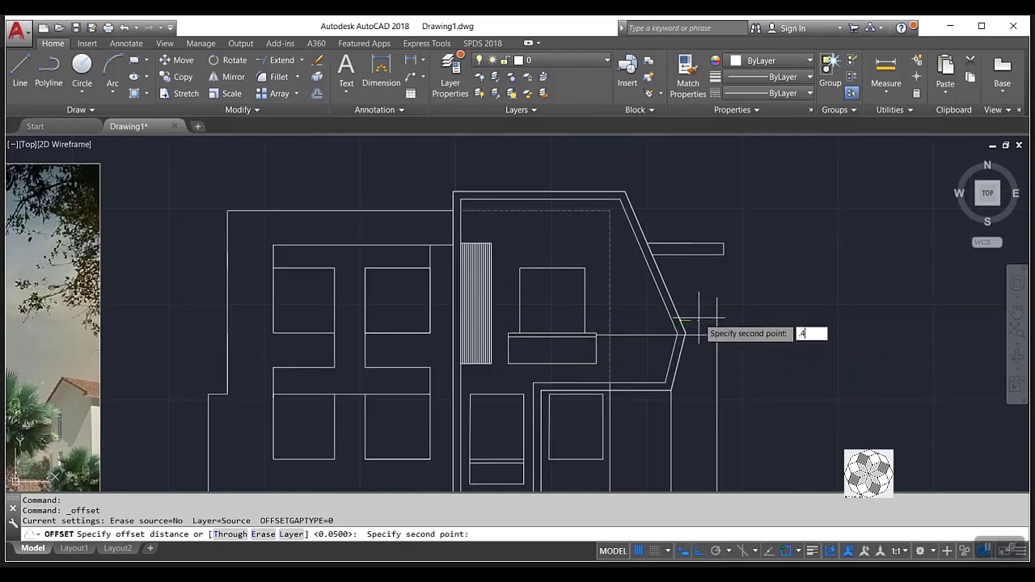
{"action": "key", "text": "Return"}
{"action": "left_click", "coordinate": [679, 317]}
{"action": "left_click", "coordinate": [717, 334]}
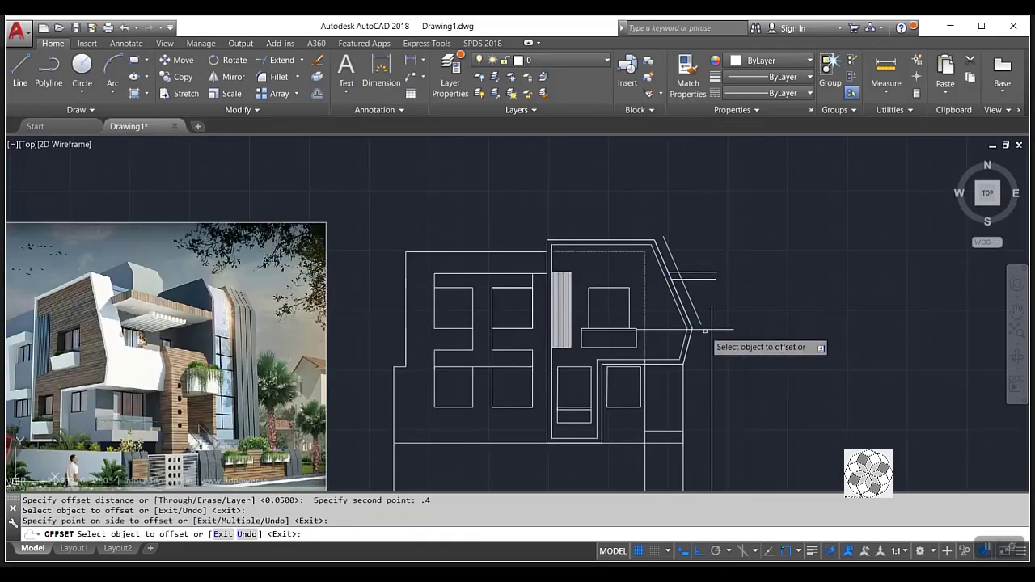
{"action": "middle_click_drag", "start_coordinate": [684, 343], "coordinate": [683, 321]}
{"action": "key", "text": "Escape"}
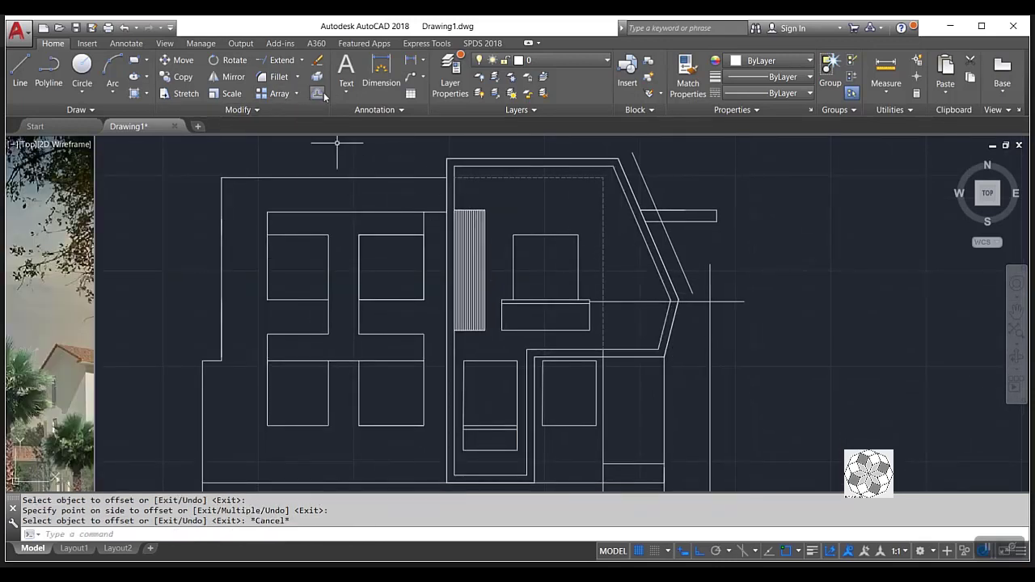
Offset the lower angled wall line 0.4 to the outside.
{"action": "left_click", "coordinate": [317, 93]}
{"action": "left_click", "coordinate": [670, 333]}
{"action": "type", "text": ".4"}
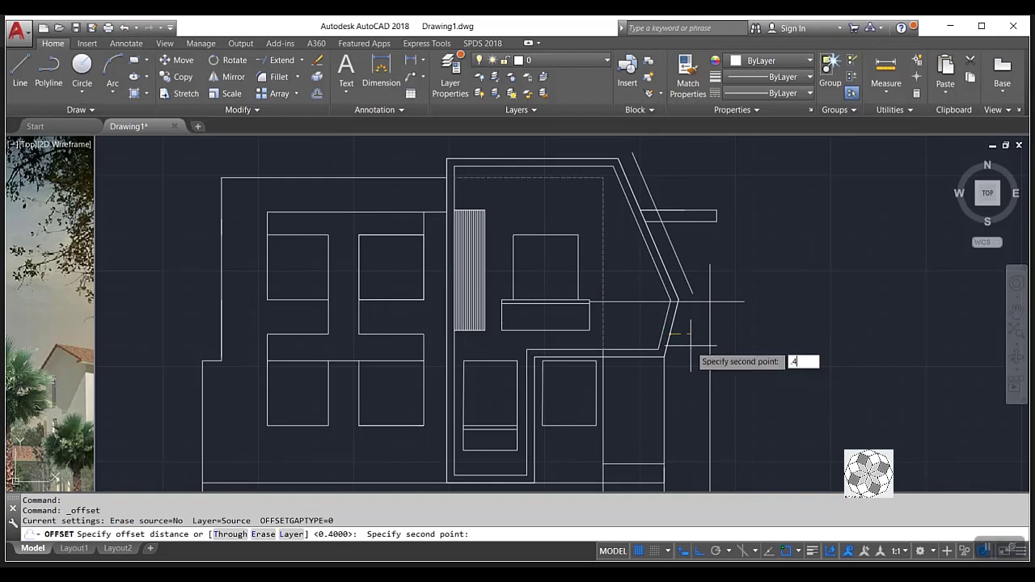
{"action": "key", "text": "Return"}
{"action": "left_click", "coordinate": [671, 324]}
{"action": "left_click", "coordinate": [710, 350]}
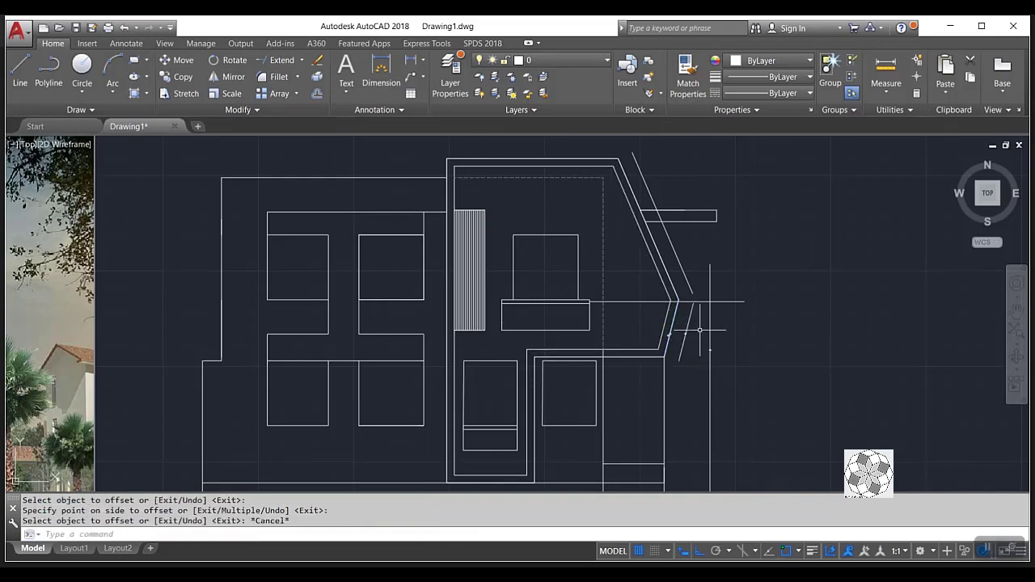
{"action": "scroll", "coordinate": [712, 349], "scroll_direction": "down", "scroll_amount": 2}
{"action": "key", "text": "Escape"}
Draw a short horizontal line from right of the tip leftward to the angled wall.
{"action": "type", "text": "l"}
{"action": "key", "text": "Return"}
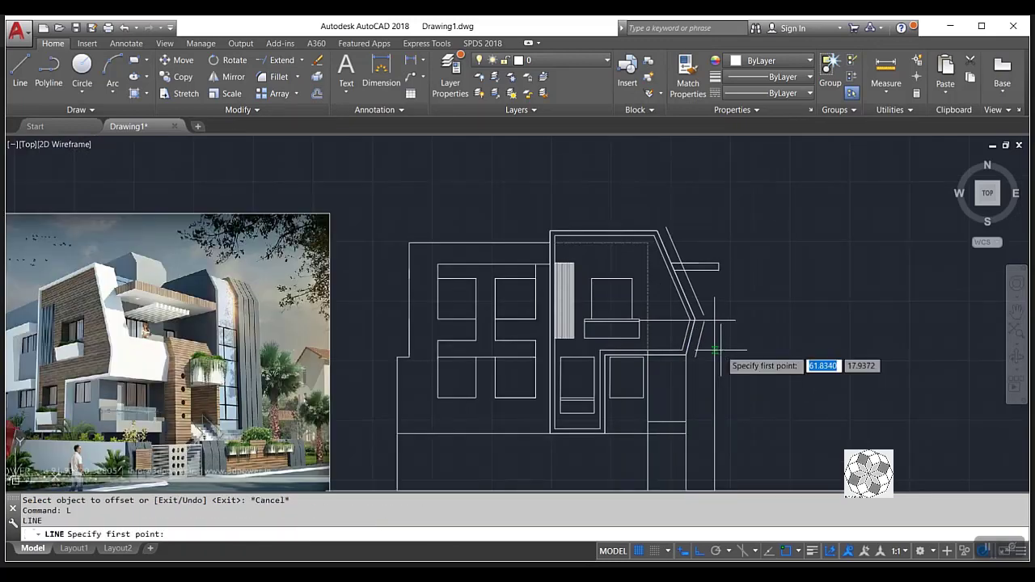
{"action": "scroll", "coordinate": [696, 324], "scroll_direction": "up", "scroll_amount": 2}
{"action": "scroll", "coordinate": [756, 321], "scroll_direction": "down", "scroll_amount": 2}
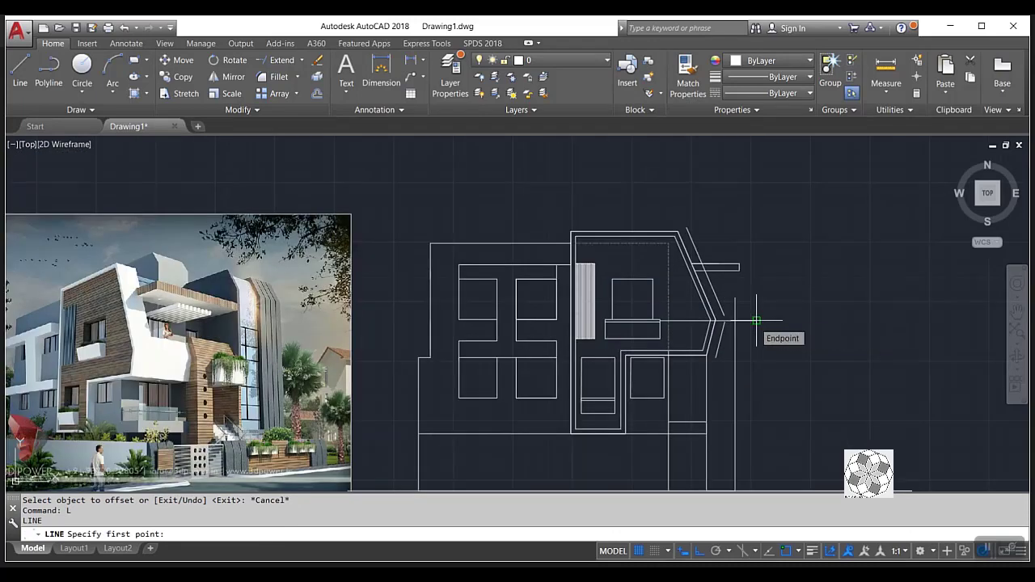
{"action": "scroll", "coordinate": [756, 321], "scroll_direction": "up", "scroll_amount": 2}
{"action": "scroll", "coordinate": [749, 309], "scroll_direction": "down", "scroll_amount": 2}
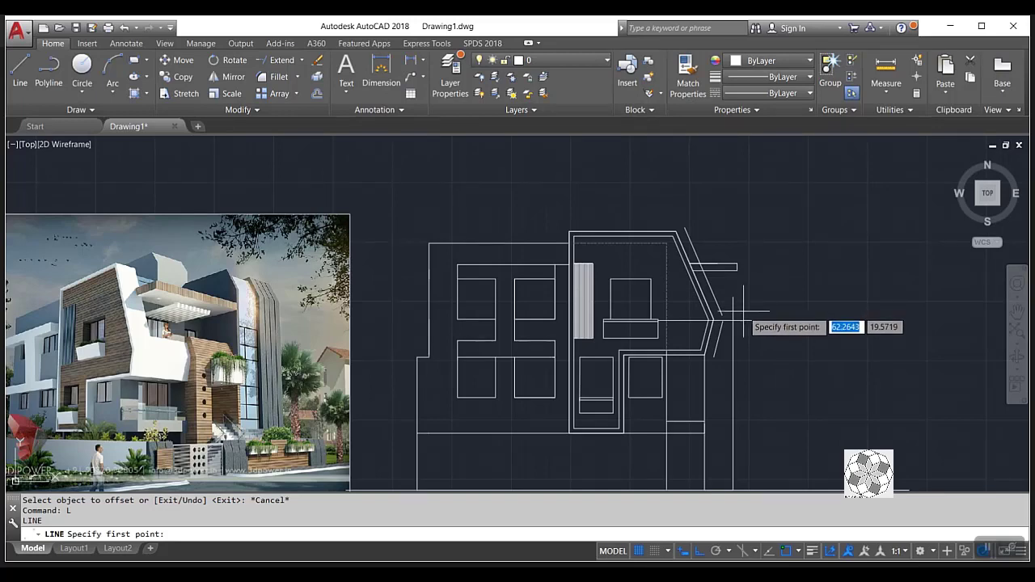
{"action": "scroll", "coordinate": [702, 304], "scroll_direction": "up", "scroll_amount": 3}
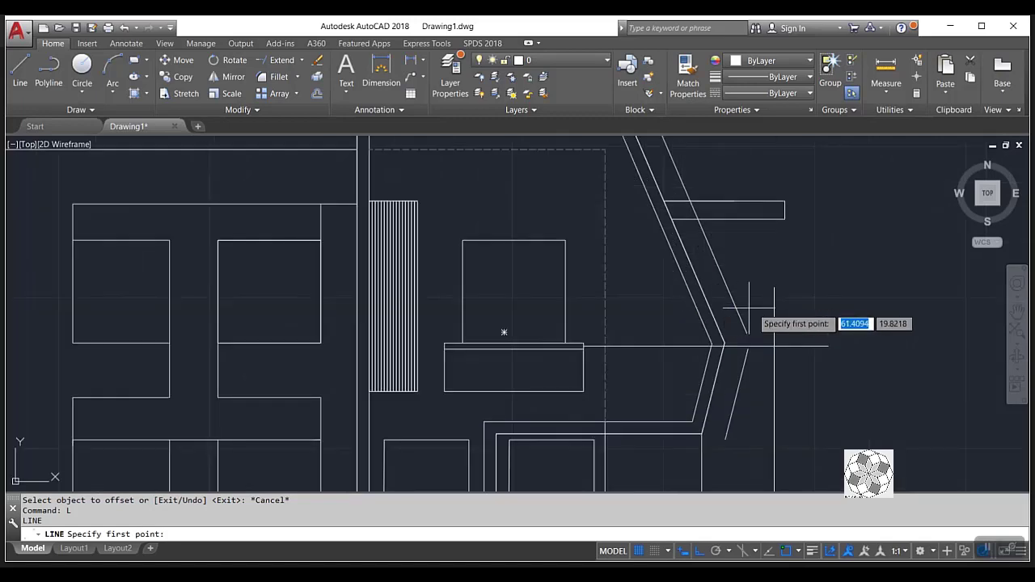
{"action": "left_click", "coordinate": [775, 288]}
{"action": "left_click", "coordinate": [647, 292]}
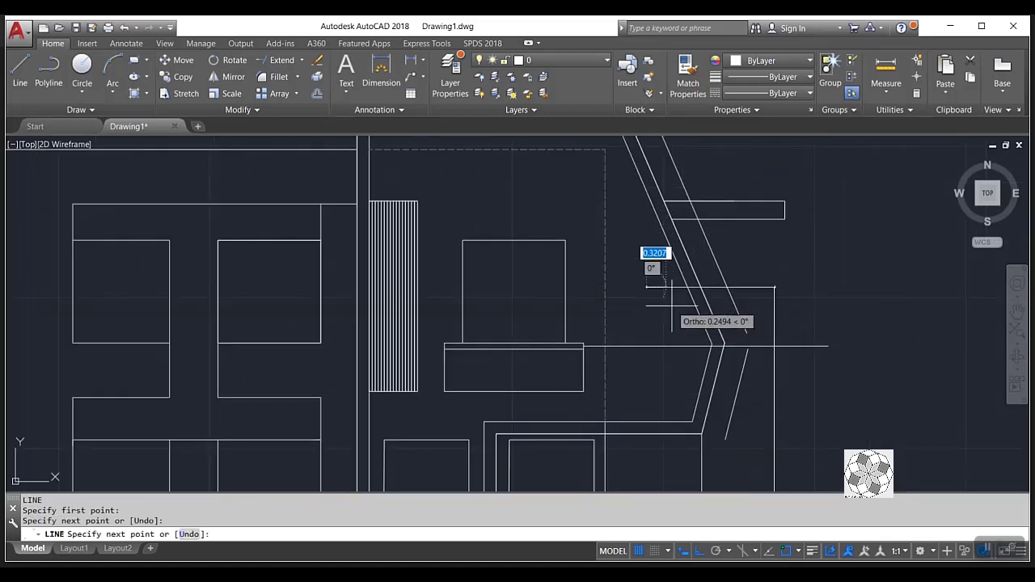
{"action": "key", "text": "Return"}
Trim the angled piece above the new horizontal line, then abandon an attempted extend.
{"action": "type", "text": "tr"}
{"action": "key", "text": "Return"}
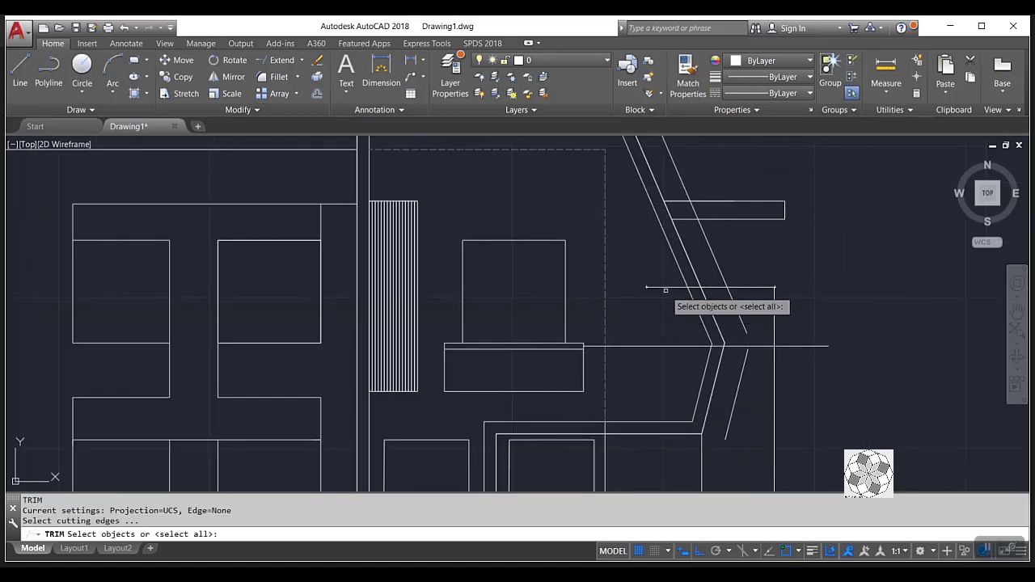
{"action": "key", "text": "Return"}
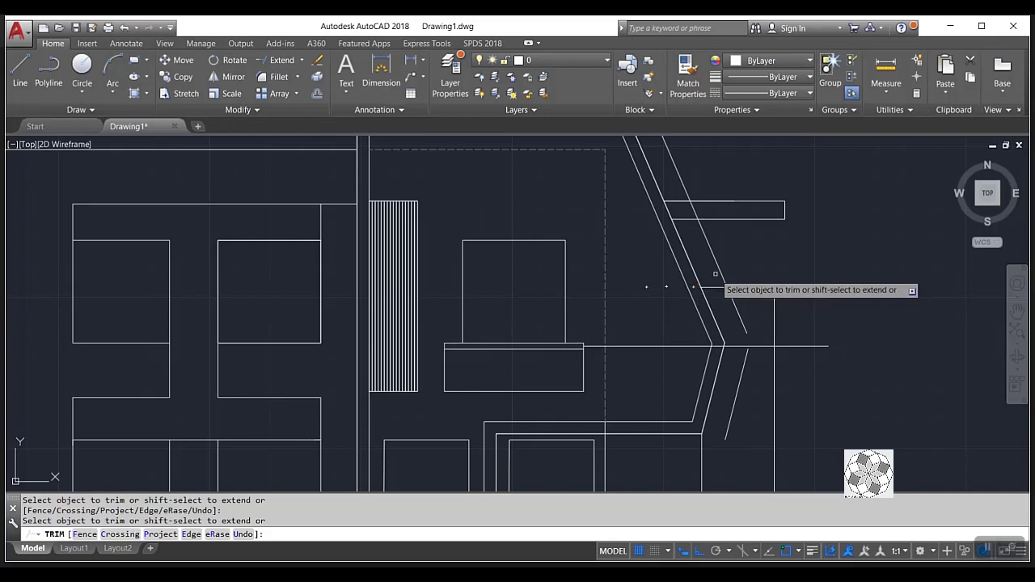
{"action": "left_click", "coordinate": [720, 272]}
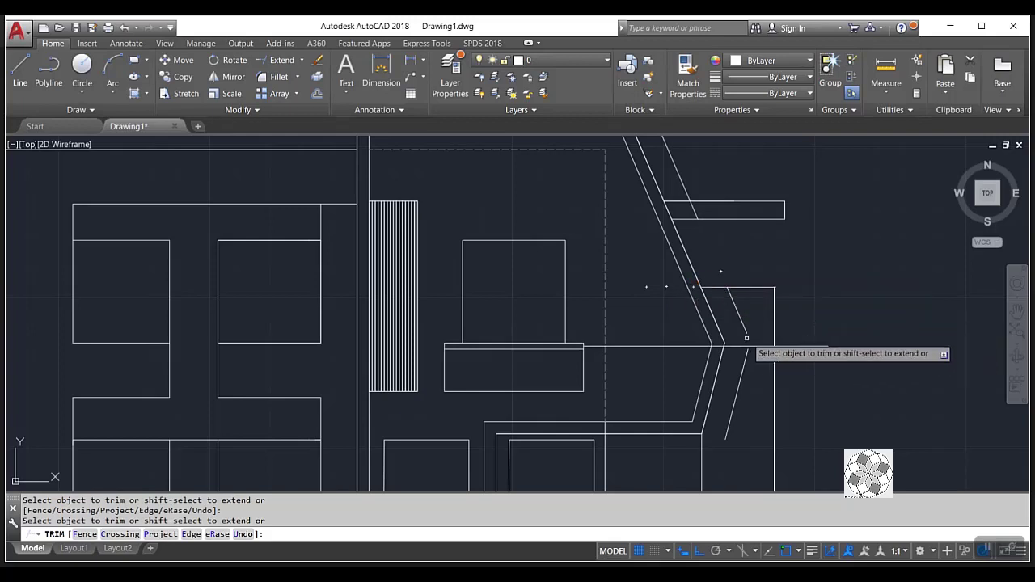
{"action": "key", "text": "Escape"}
{"action": "left_click", "coordinate": [306, 70]}
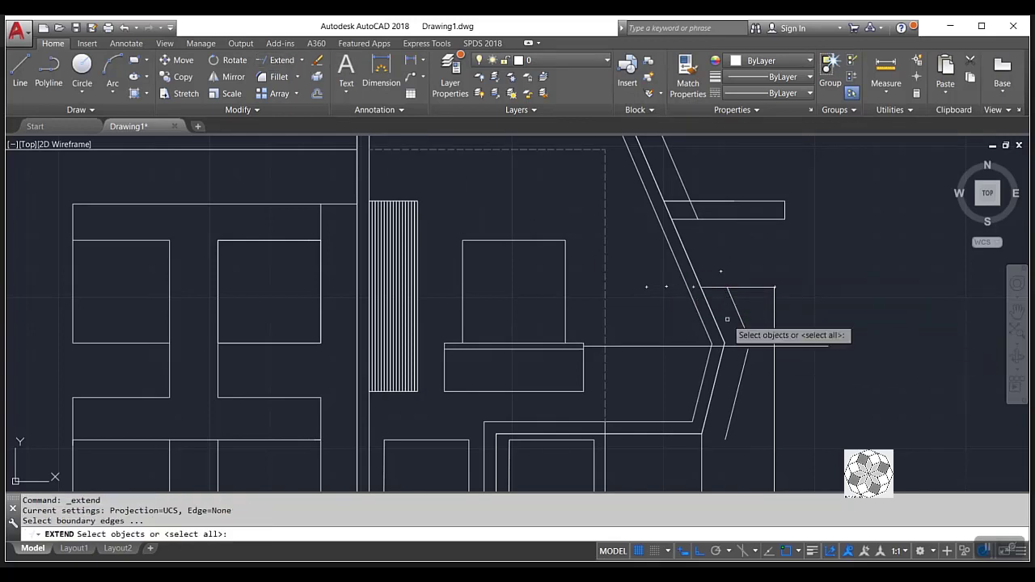
{"action": "scroll", "coordinate": [762, 342], "scroll_direction": "up", "scroll_amount": 2}
{"action": "mouse_move", "coordinate": [763, 342]}
{"action": "left_mouse_down"}
{"action": "mouse_move", "coordinate": [753, 368]}
{"action": "mouse_move", "coordinate": [684, 361]}
{"action": "left_mouse_up"}
{"action": "key", "text": "Return"}
{"action": "key", "text": "Escape"}
Move the lower slanted line slightly to the right.
{"action": "scroll", "coordinate": [744, 370], "scroll_direction": "up", "scroll_amount": 2}
{"action": "left_click", "coordinate": [713, 344]}
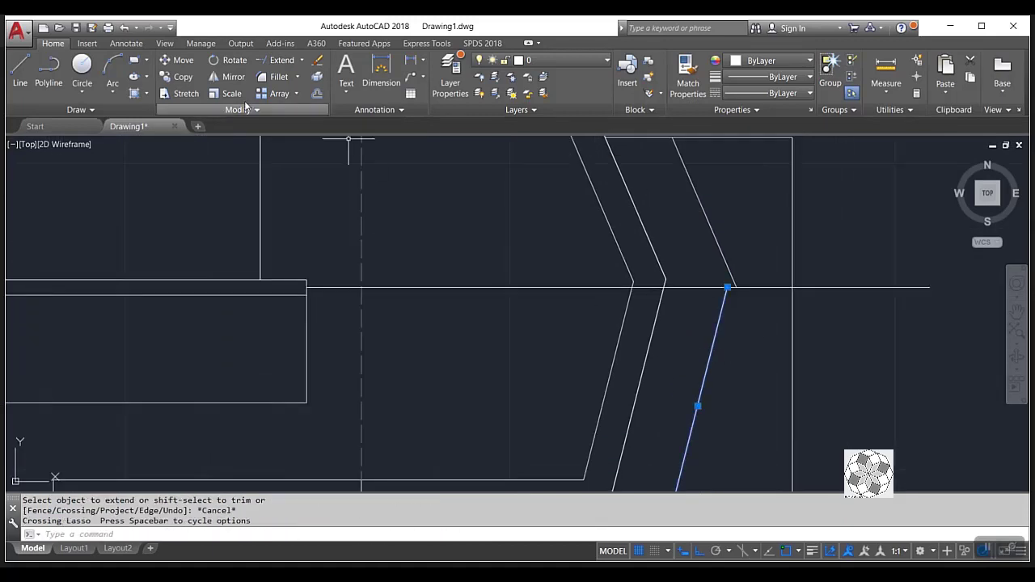
{"action": "left_click", "coordinate": [178, 59]}
{"action": "left_click", "coordinate": [727, 287]}
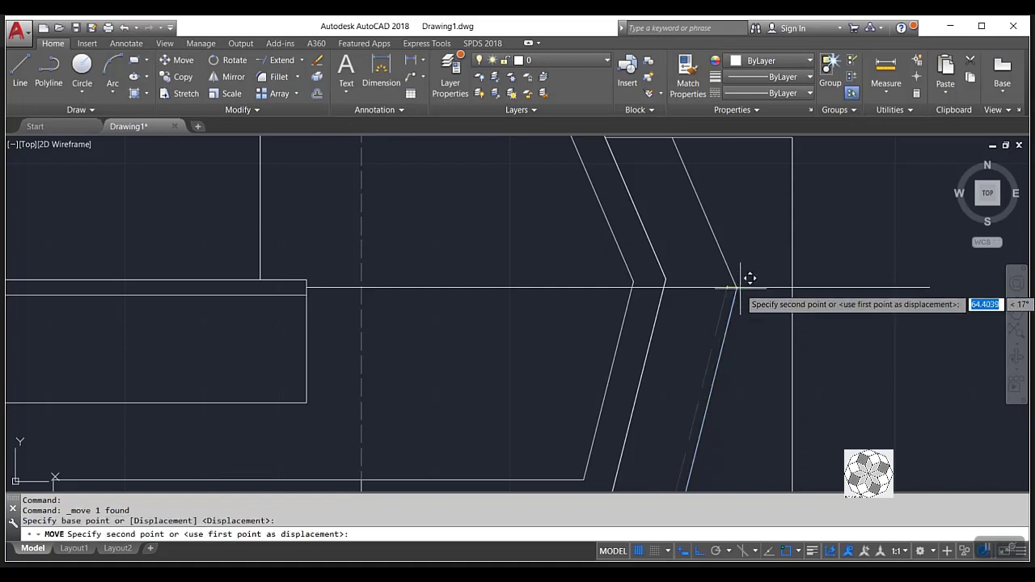
{"action": "left_click", "coordinate": [731, 289]}
Begin moving the long horizontal line from its left end, then cancel.
{"action": "left_click_drag", "start_coordinate": [704, 266], "coordinate": [680, 311]}
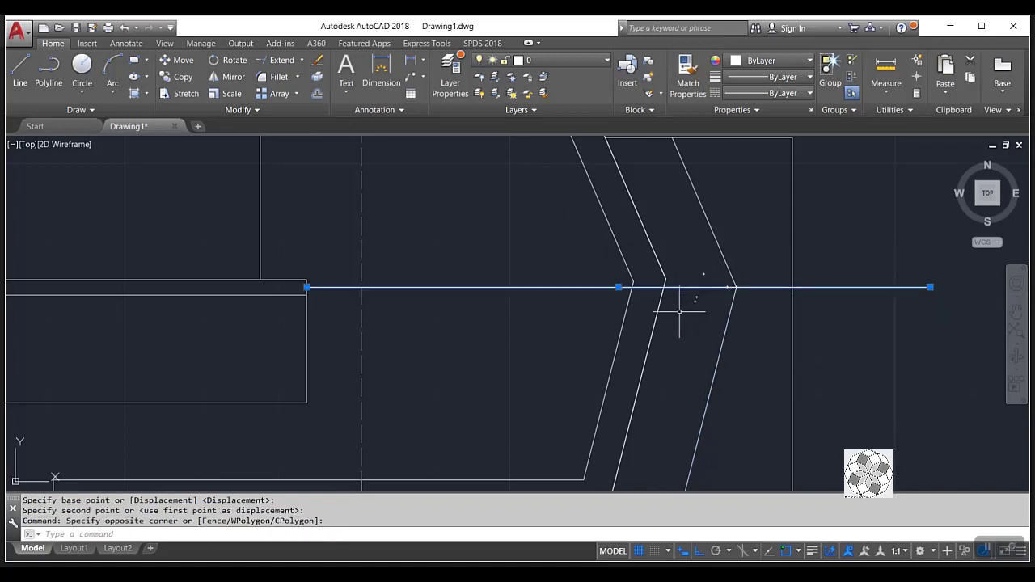
{"action": "left_click", "coordinate": [178, 60]}
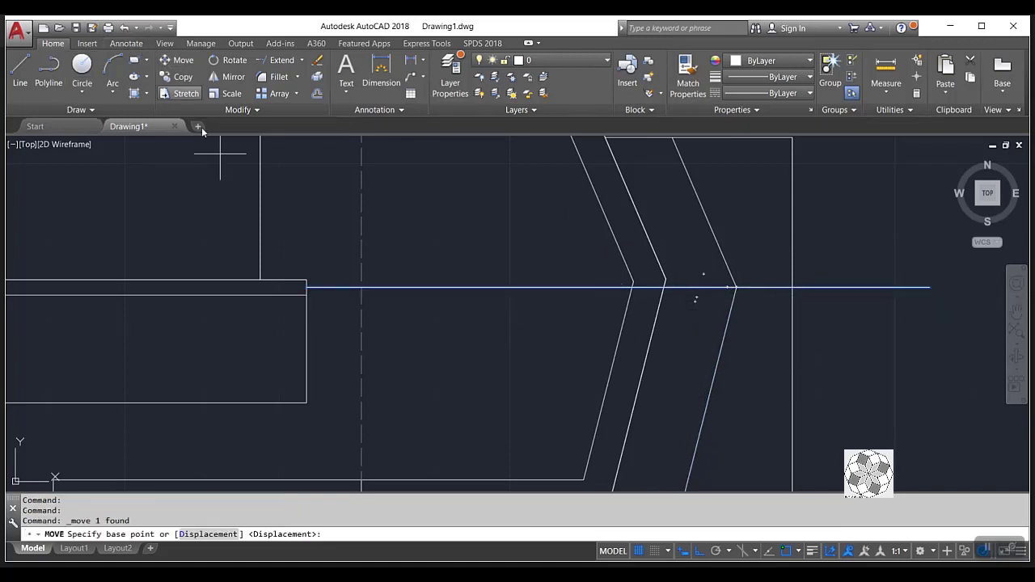
{"action": "left_click", "coordinate": [306, 288]}
{"action": "scroll", "coordinate": [769, 291], "scroll_direction": "up", "scroll_amount": 4}
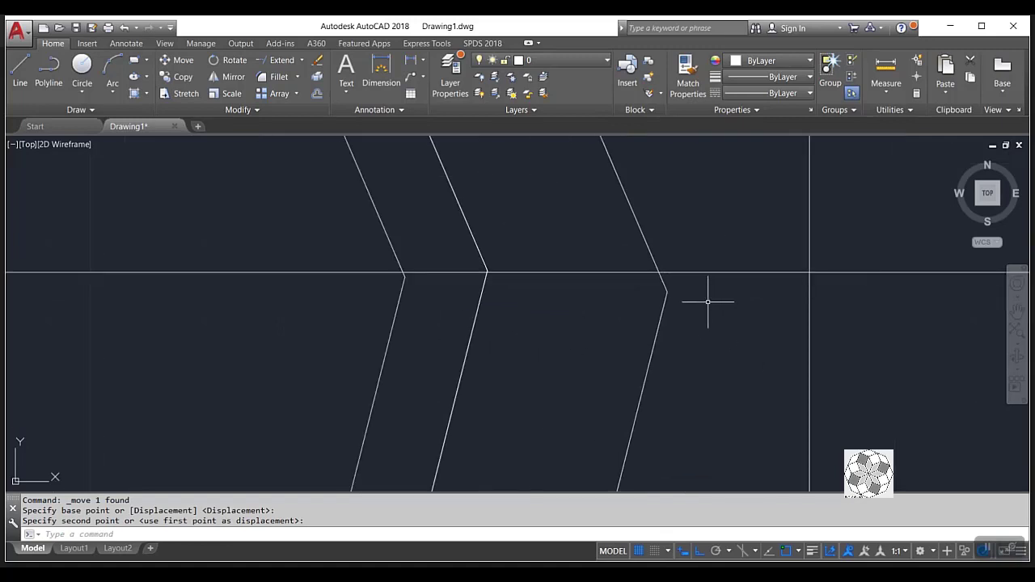
{"action": "left_click", "coordinate": [638, 310]}
{"action": "left_click", "coordinate": [638, 310]}
{"action": "key", "text": "Escape"}
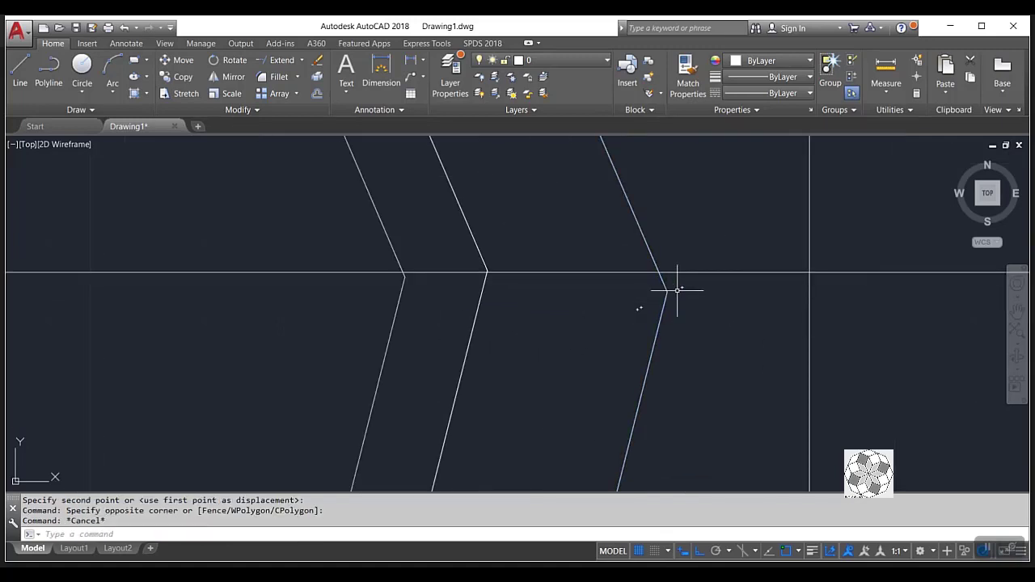
Select the lower slanted segment and start moving it, then cancel the move.
{"action": "left_click", "coordinate": [651, 315]}
{"action": "key", "text": "Escape"}
{"action": "scroll", "coordinate": [647, 242], "scroll_direction": "down", "scroll_amount": 3}
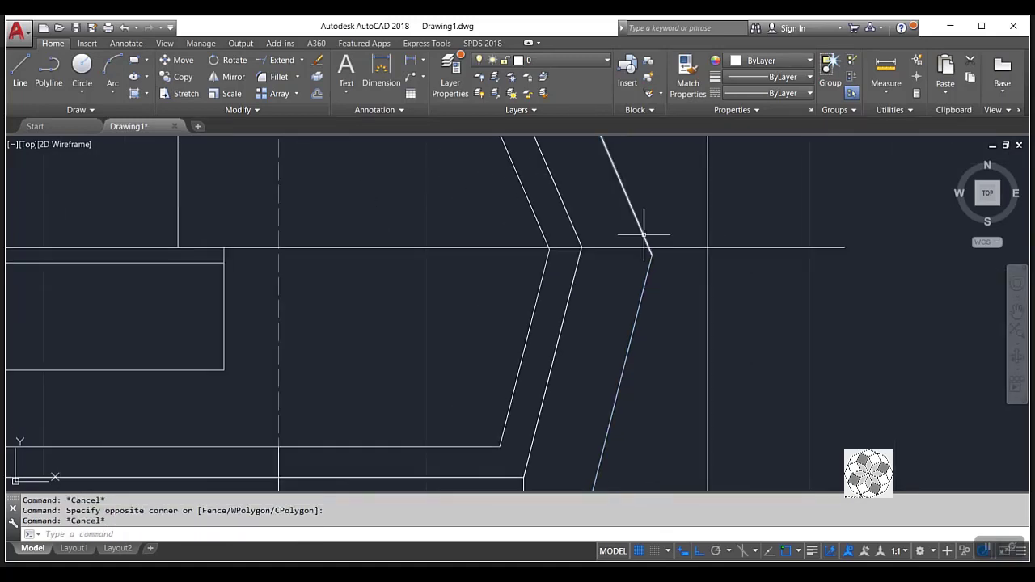
{"action": "scroll", "coordinate": [640, 266], "scroll_direction": "up", "scroll_amount": 1}
{"action": "left_click", "coordinate": [644, 269]}
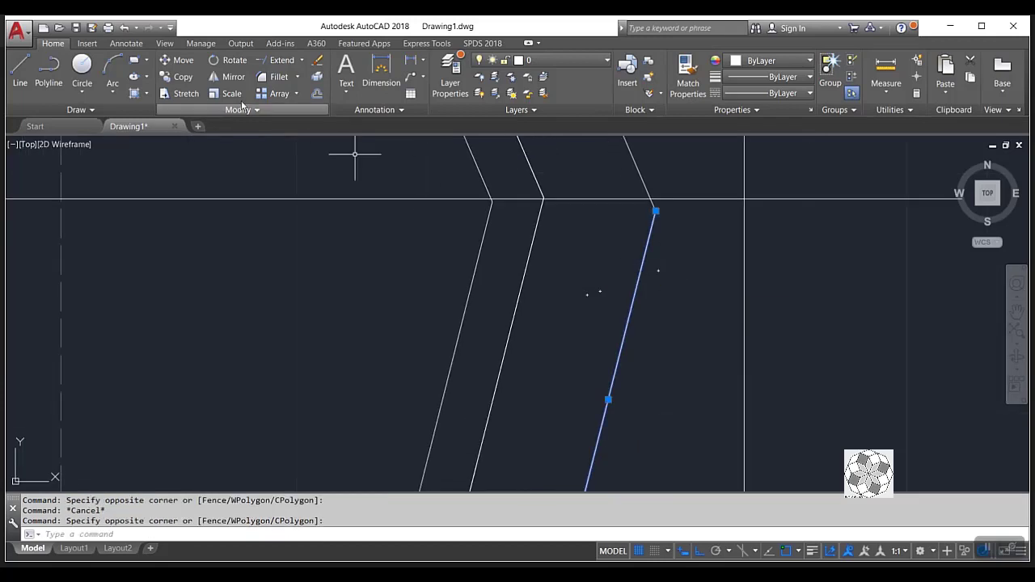
{"action": "left_click", "coordinate": [178, 60]}
{"action": "left_click", "coordinate": [655, 211]}
{"action": "key", "text": "Escape"}
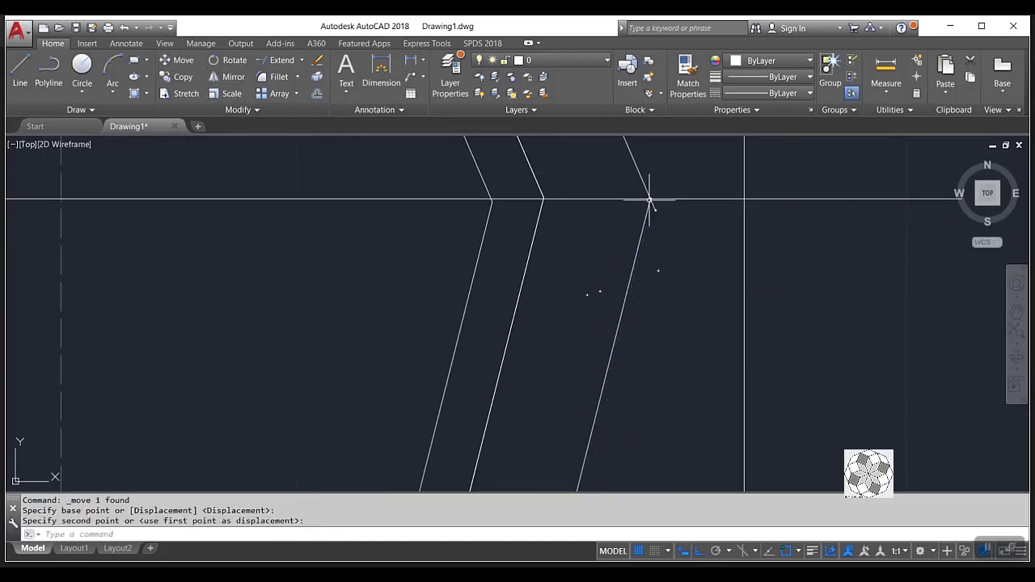
Delete the leftover stray lines beside the angled wall's tip.
{"action": "type", "text": "tr"}
{"action": "key", "text": "Return"}
{"action": "key", "text": "Return"}
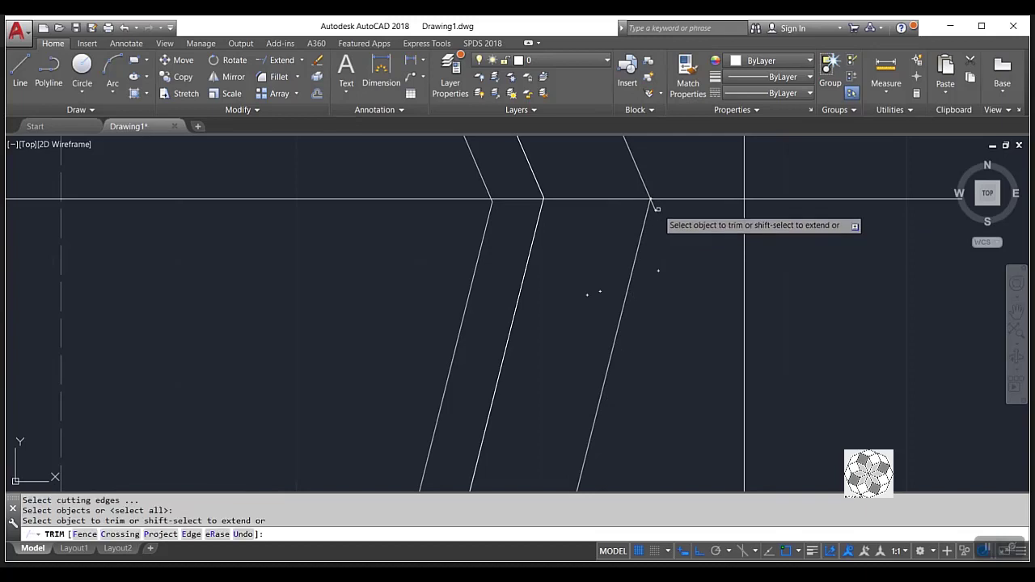
{"action": "scroll", "coordinate": [652, 288], "scroll_direction": "down", "scroll_amount": 6}
{"action": "scroll", "coordinate": [652, 288], "scroll_direction": "up", "scroll_amount": 3}
{"action": "key", "text": "Escape"}
{"action": "left_click", "coordinate": [692, 170]}
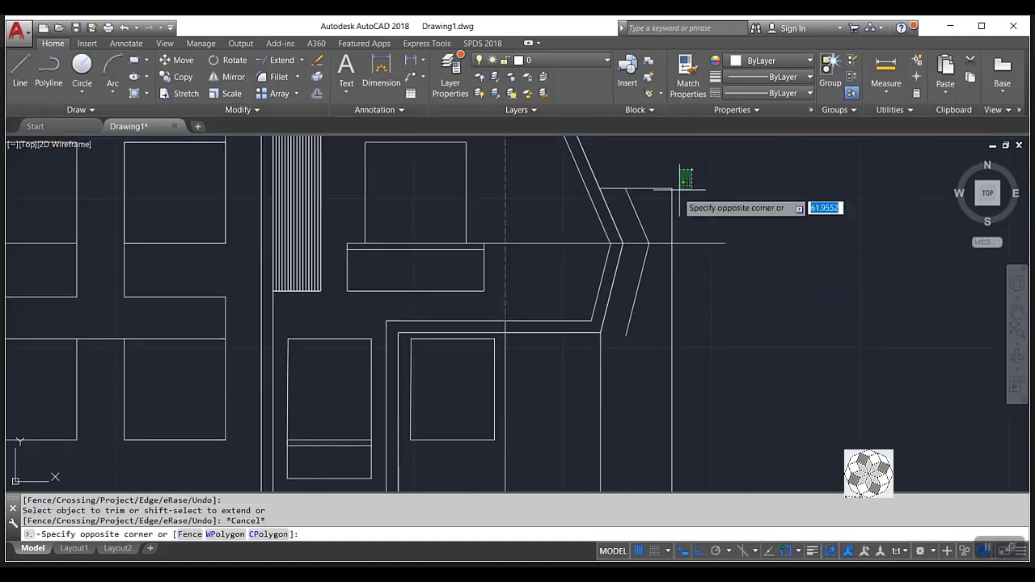
{"action": "left_click", "coordinate": [665, 228]}
{"action": "left_click", "coordinate": [726, 213]}
{"action": "left_click", "coordinate": [670, 282]}
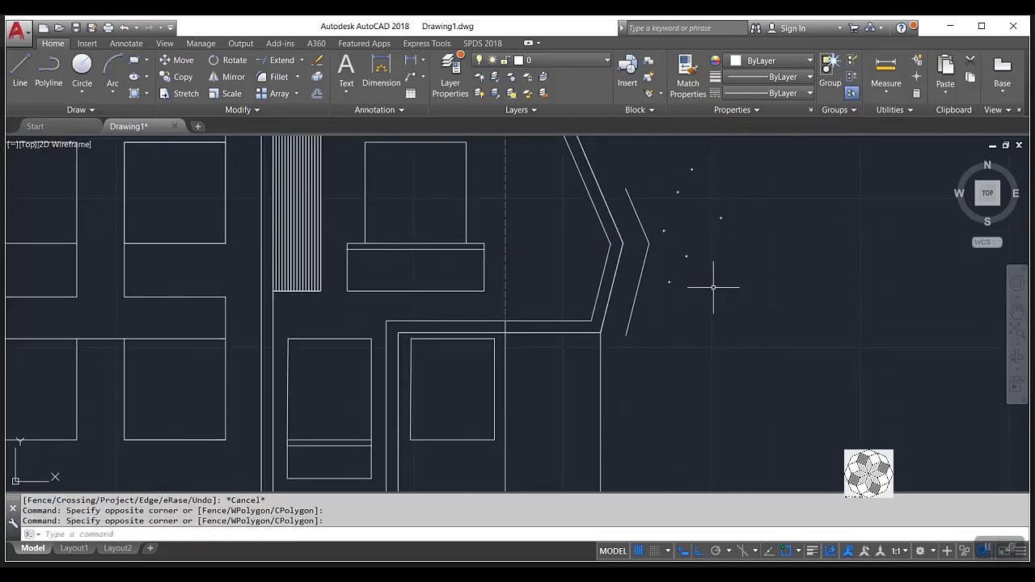
{"action": "key", "text": "Delete"}
Draw the short horizontal top ledge from the chevron's top end.
{"action": "type", "text": "l"}
{"action": "key", "text": "Return"}
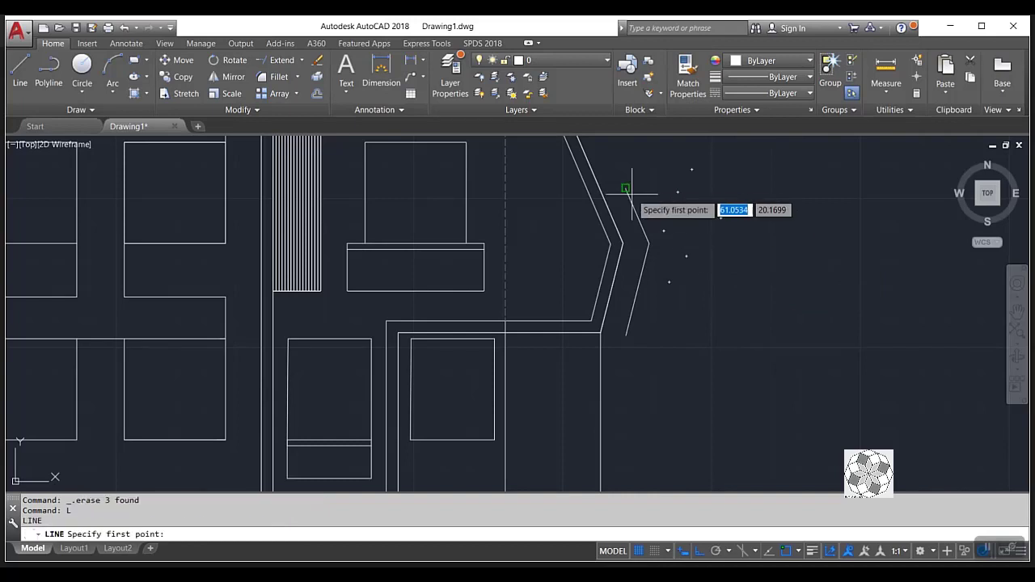
{"action": "left_click", "coordinate": [625, 189]}
{"action": "scroll", "coordinate": [582, 218], "scroll_direction": "down", "scroll_amount": 4}
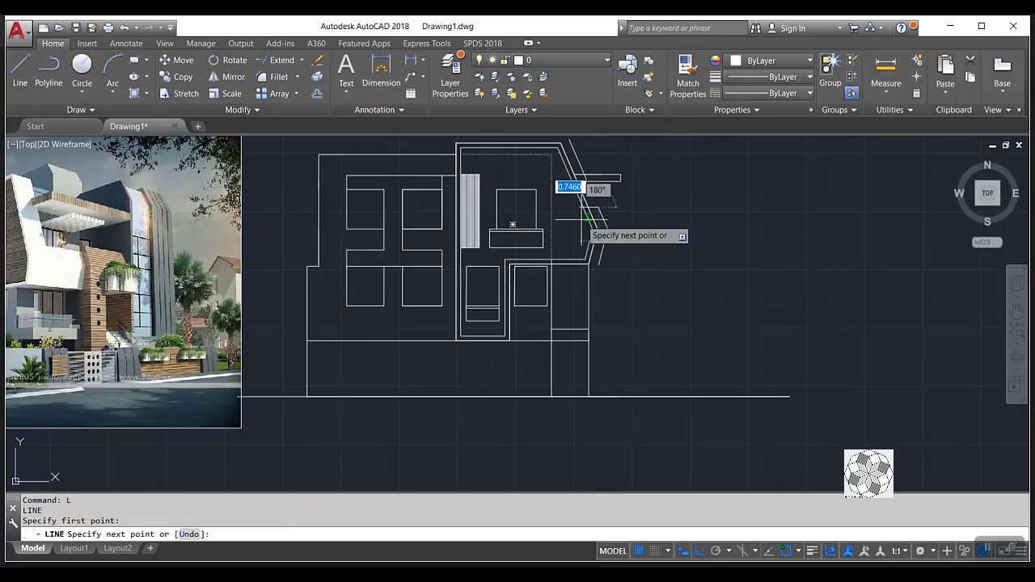
{"action": "scroll", "coordinate": [581, 220], "scroll_direction": "up", "scroll_amount": 2}
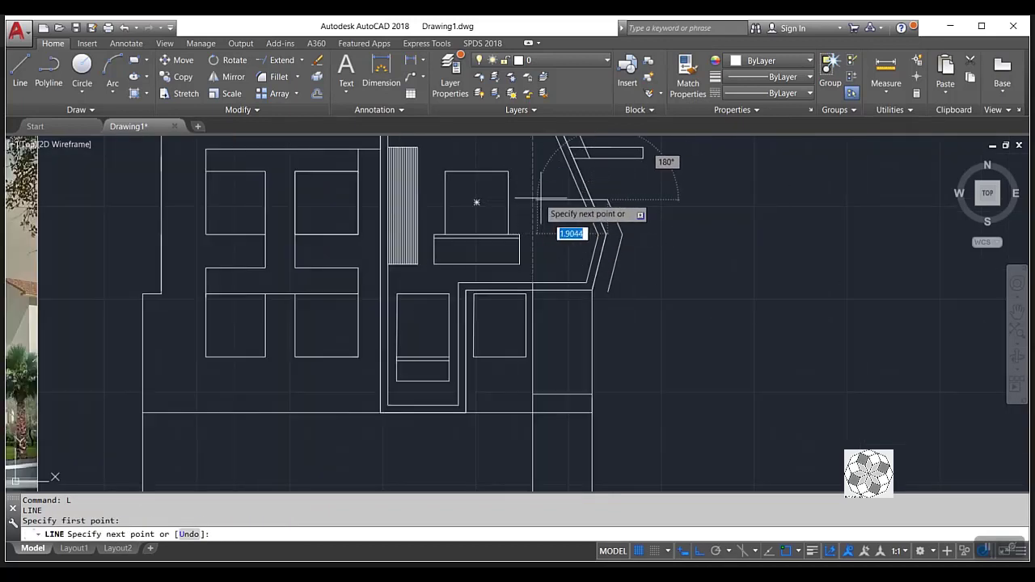
{"action": "scroll", "coordinate": [534, 199], "scroll_direction": "down", "scroll_amount": 4}
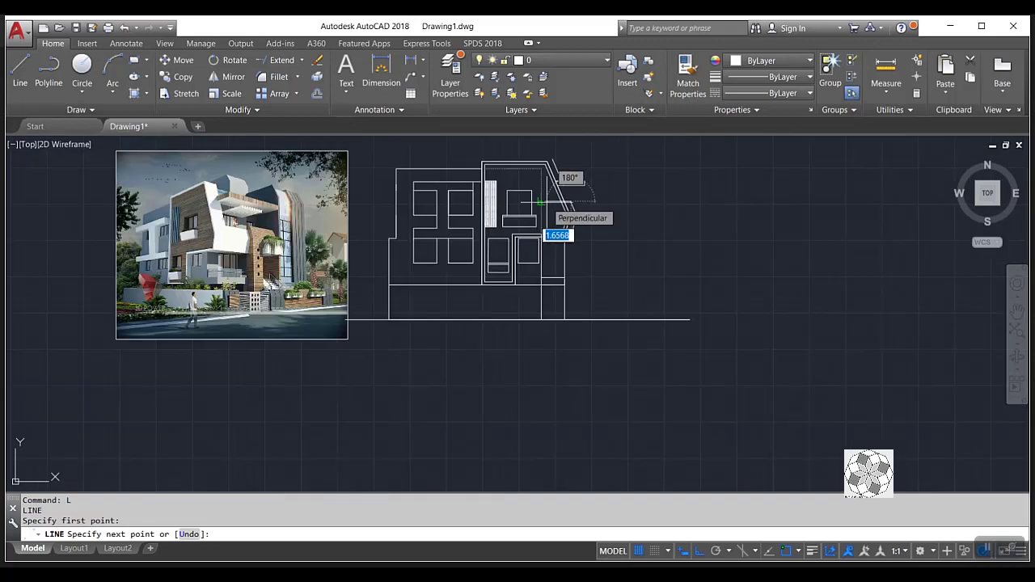
{"action": "scroll", "coordinate": [546, 203], "scroll_direction": "up", "scroll_amount": 5}
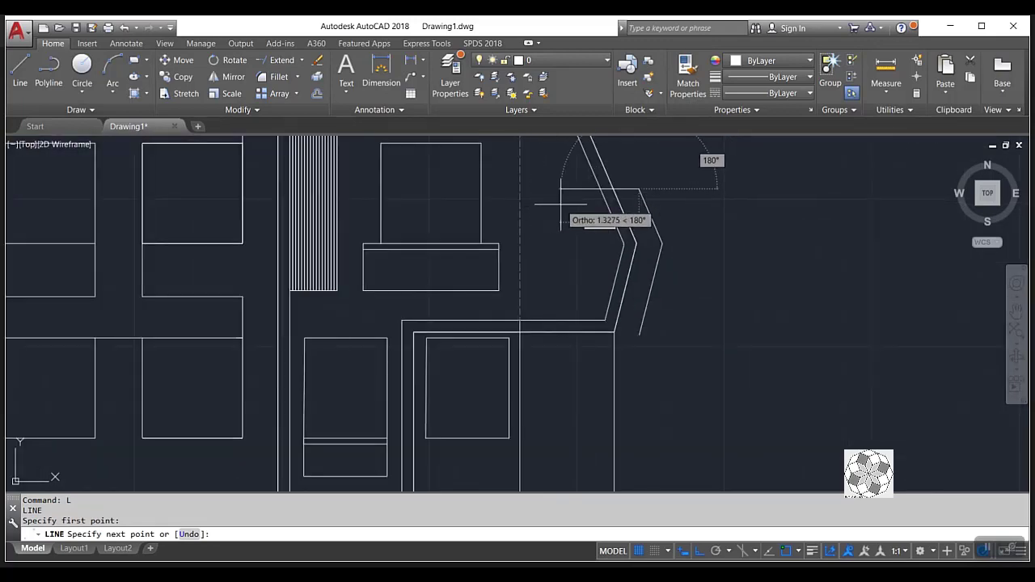
{"action": "left_click", "coordinate": [560, 204]}
{"action": "key", "text": "Return"}
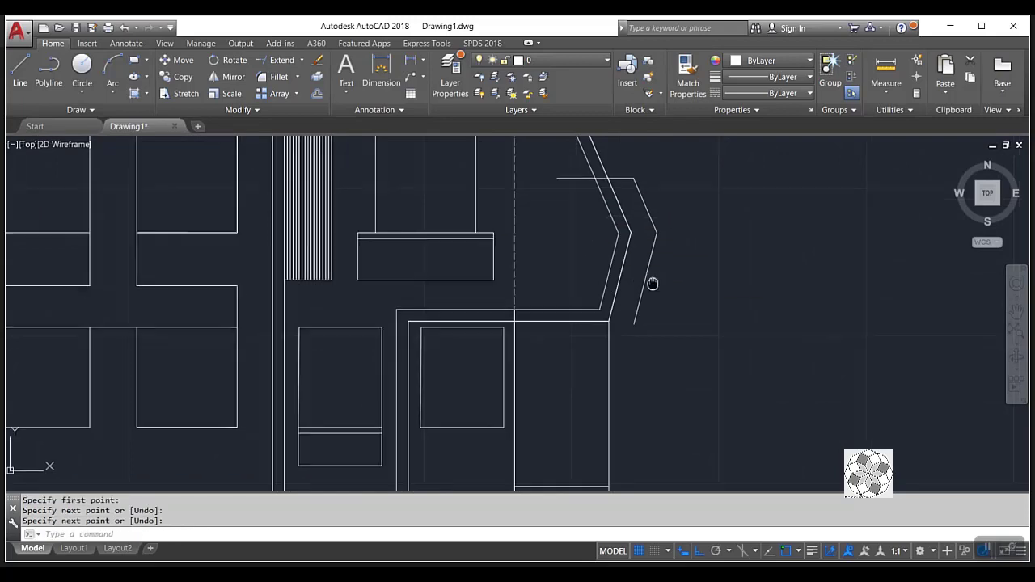
Draw a vertical edge from the angled wall's lower end down to the ground line.
{"action": "scroll", "coordinate": [631, 275], "scroll_direction": "down", "scroll_amount": 3}
{"action": "key", "text": "Return"}
{"action": "scroll", "coordinate": [622, 251], "scroll_direction": "down", "scroll_amount": 2}
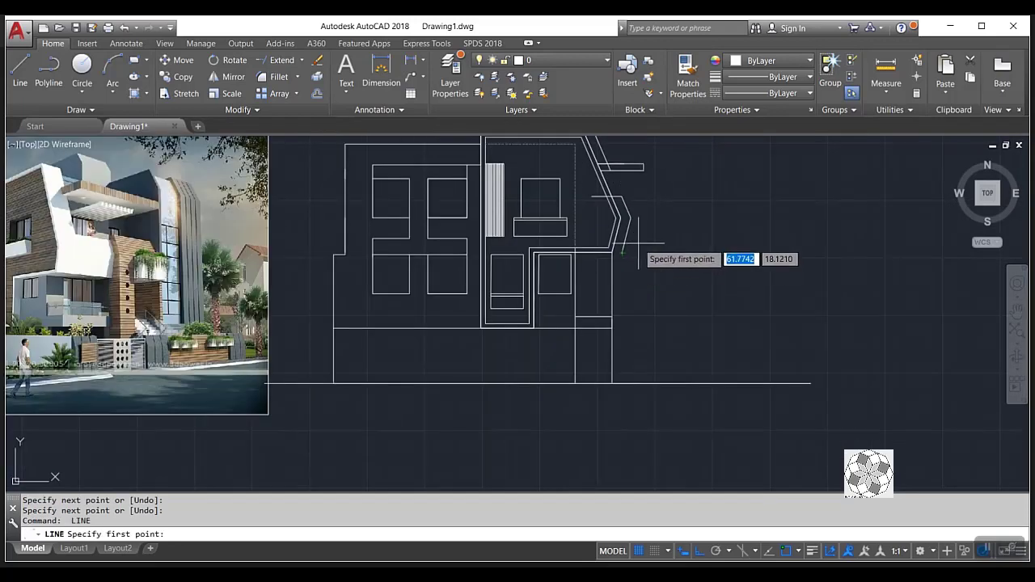
{"action": "left_click", "coordinate": [630, 217]}
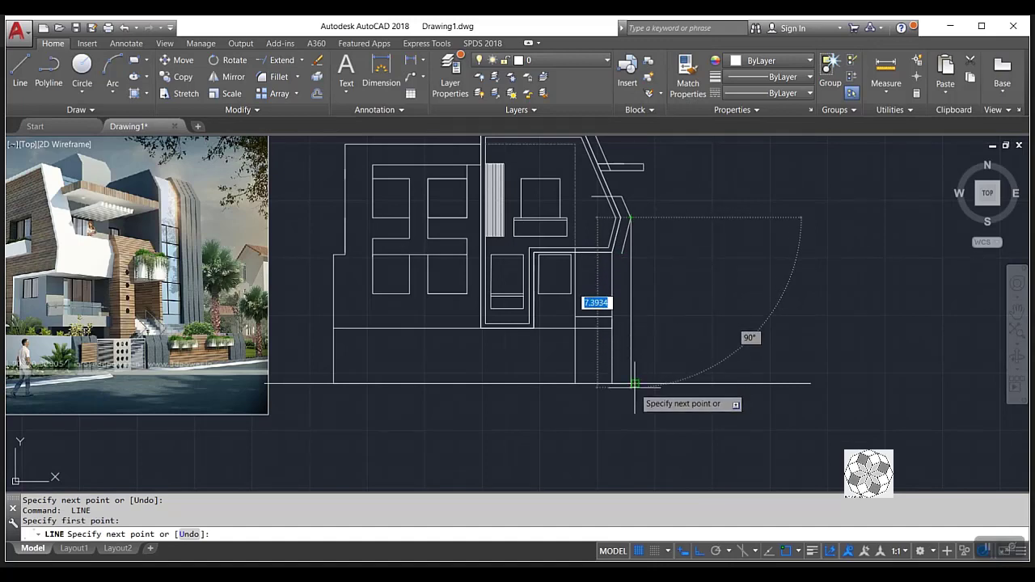
{"action": "left_click", "coordinate": [635, 384]}
{"action": "key", "text": "ctrl+z"}
Erase the stray short diagonal line by the angled wall, then cancel trimming.
{"action": "scroll", "coordinate": [636, 385], "scroll_direction": "up", "scroll_amount": 2}
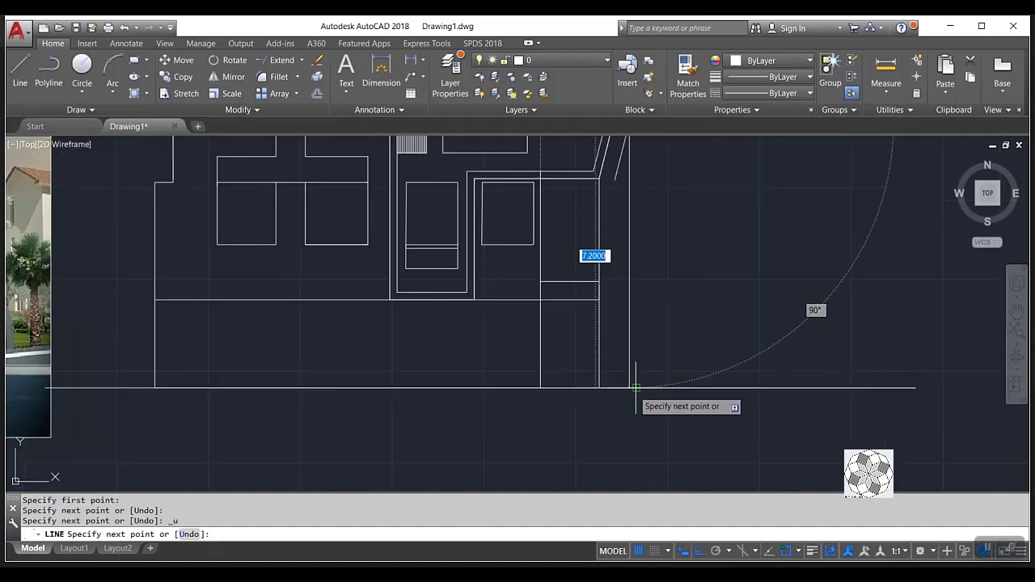
{"action": "scroll", "coordinate": [630, 388], "scroll_direction": "down", "scroll_amount": 3}
{"action": "scroll", "coordinate": [648, 307], "scroll_direction": "up", "scroll_amount": 4}
{"action": "key", "text": "Return"}
{"action": "left_click", "coordinate": [642, 315]}
{"action": "type", "text": "t"}
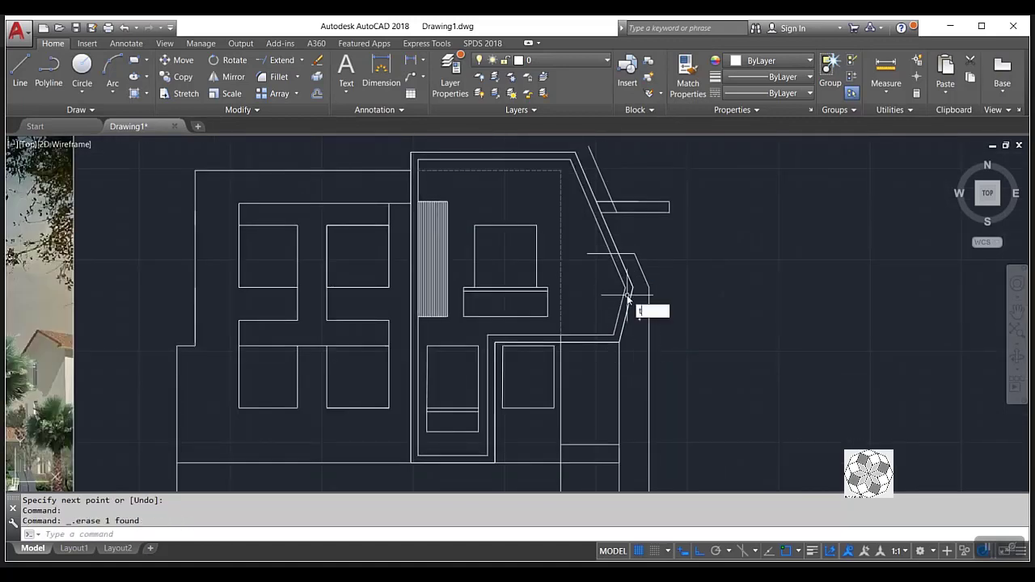
{"action": "type", "text": "r"}
{"action": "key", "text": "Return"}
{"action": "key", "text": "Return"}
{"action": "scroll", "coordinate": [603, 255], "scroll_direction": "up", "scroll_amount": 3}
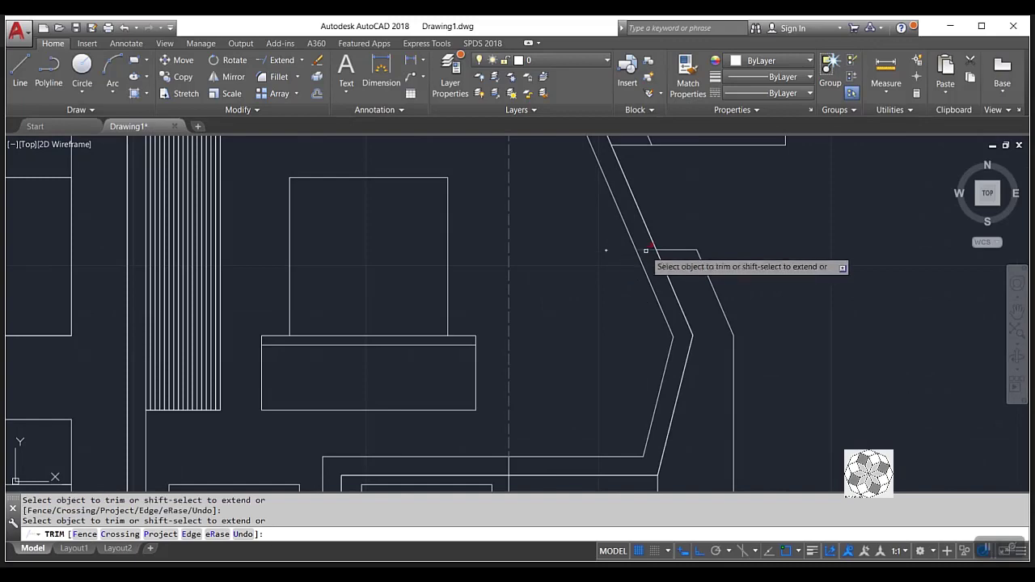
{"action": "scroll", "coordinate": [545, 250], "scroll_direction": "down", "scroll_amount": 4}
{"action": "key", "text": "Escape"}
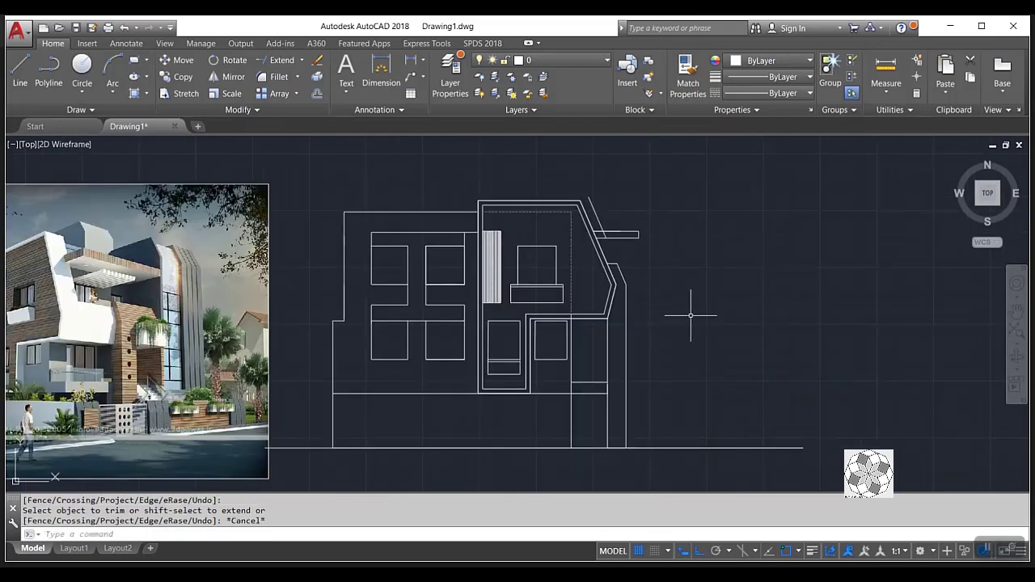
{"action": "scroll", "coordinate": [612, 273], "scroll_direction": "up", "scroll_amount": 2}
Move the right wall edge and lower diagonal segment 0.3 units right with Ortho.
{"action": "scroll", "coordinate": [687, 282], "scroll_direction": "down", "scroll_amount": 3}
{"action": "scroll", "coordinate": [695, 302], "scroll_direction": "down", "scroll_amount": 2}
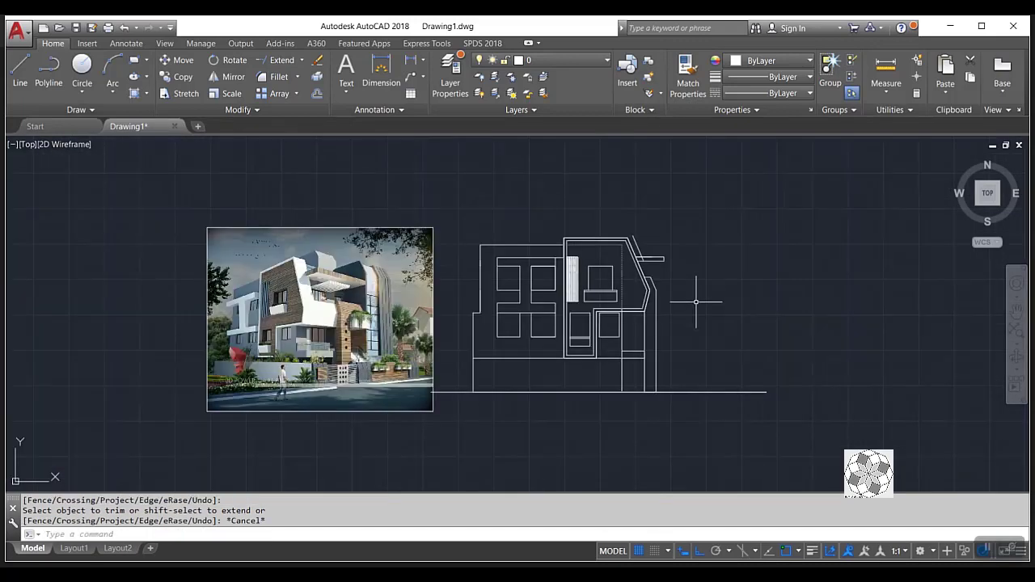
{"action": "scroll", "coordinate": [685, 301], "scroll_direction": "up", "scroll_amount": 2}
{"action": "scroll", "coordinate": [680, 301], "scroll_direction": "down", "scroll_amount": 2}
{"action": "scroll", "coordinate": [364, 341], "scroll_direction": "up", "scroll_amount": 2}
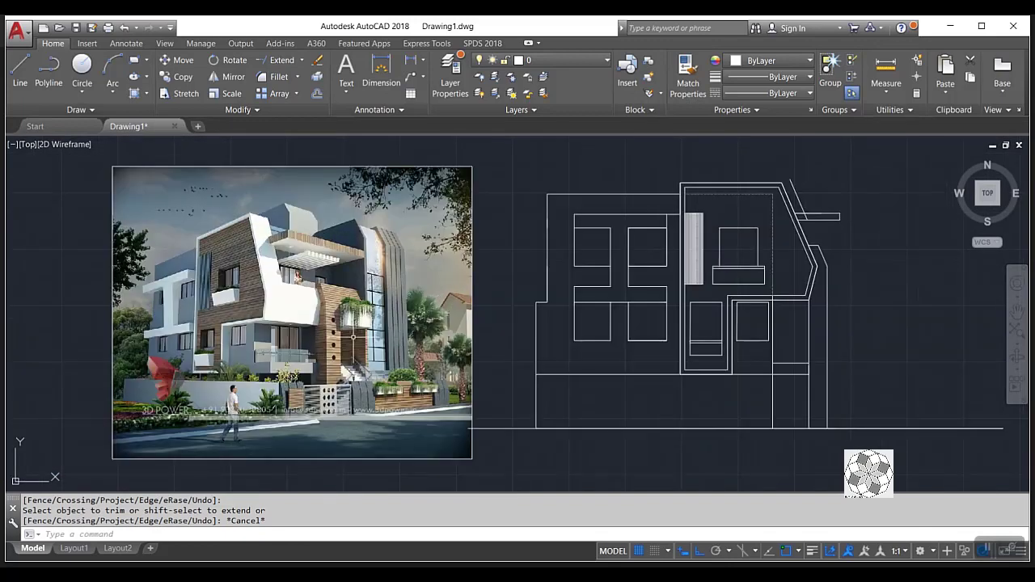
{"action": "middle_click_drag", "start_coordinate": [865, 327], "coordinate": [763, 354]}
{"action": "scroll", "coordinate": [763, 316], "scroll_direction": "up", "scroll_amount": 2}
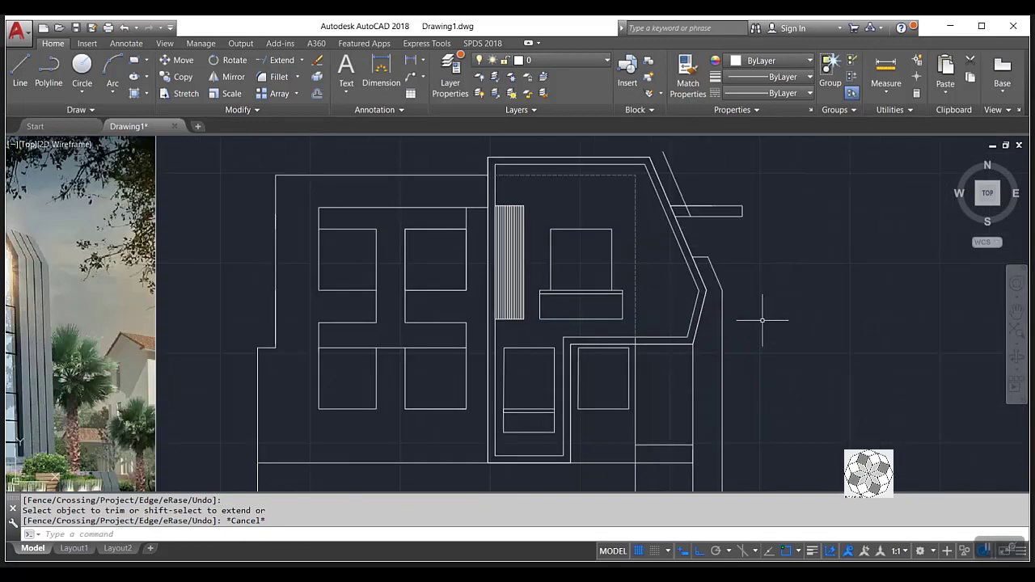
{"action": "scroll", "coordinate": [763, 316], "scroll_direction": "up", "scroll_amount": 2}
{"action": "left_click", "coordinate": [739, 316]}
{"action": "left_click", "coordinate": [682, 358]}
{"action": "scroll", "coordinate": [708, 271], "scroll_direction": "up", "scroll_amount": 2}
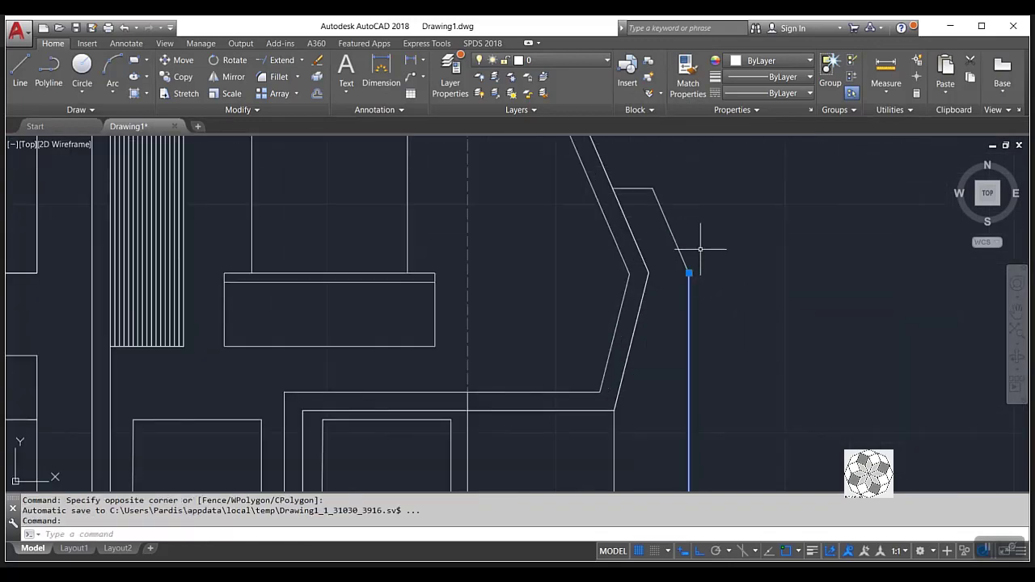
{"action": "left_click", "coordinate": [700, 249]}
{"action": "left_click", "coordinate": [675, 286]}
{"action": "left_click", "coordinate": [185, 60]}
{"action": "left_click", "coordinate": [726, 214]}
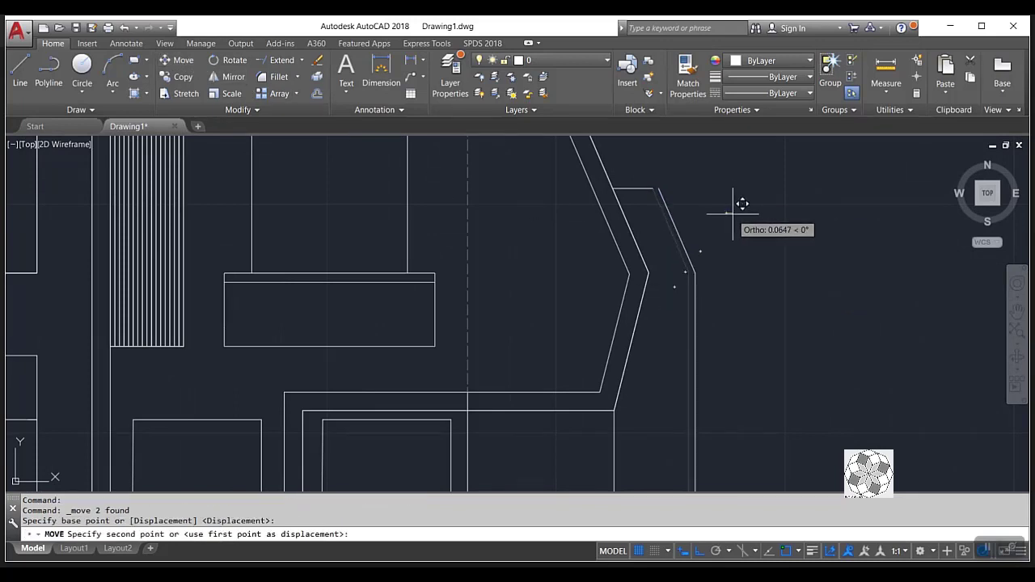
{"action": "key", "text": "F8"}
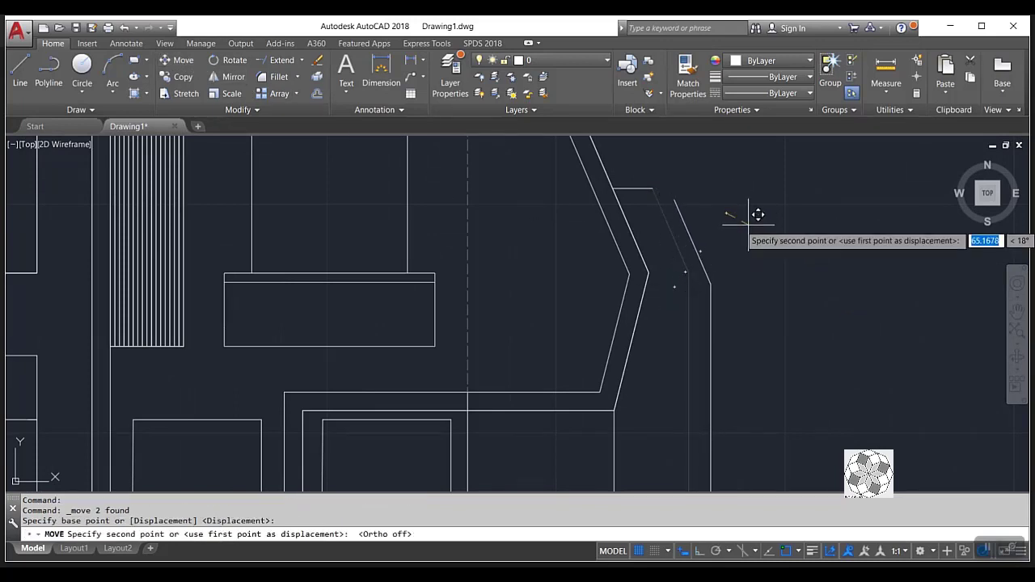
{"action": "key", "text": "F8"}
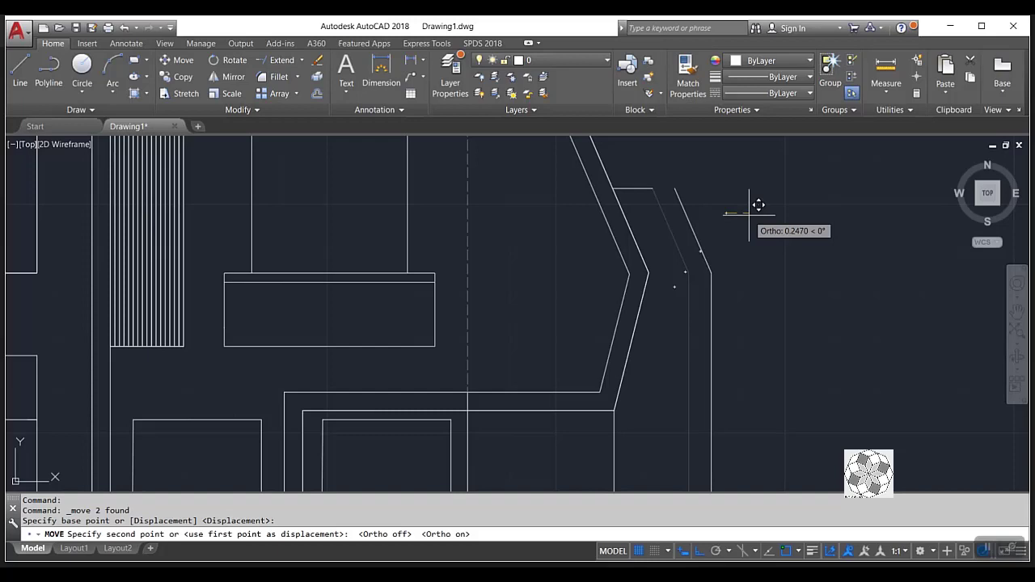
{"action": "type", "text": ".3"}
{"action": "key", "text": "Return"}
Abandon a stretch of the short ledge line and undo the 0.3 wall move.
{"action": "left_click", "coordinate": [666, 182]}
{"action": "left_click", "coordinate": [647, 200]}
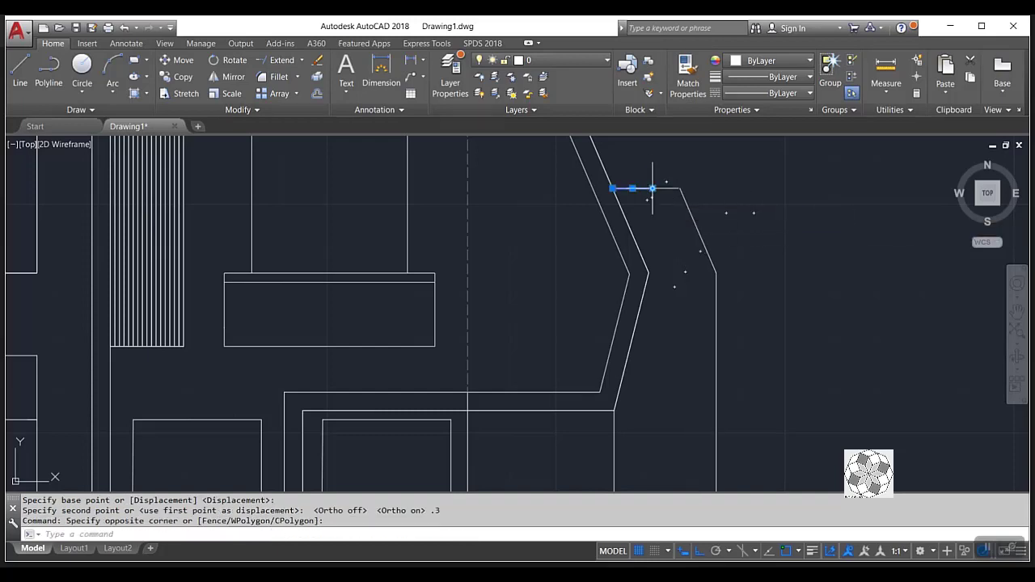
{"action": "left_click", "coordinate": [653, 189]}
{"action": "key", "text": "Escape"}
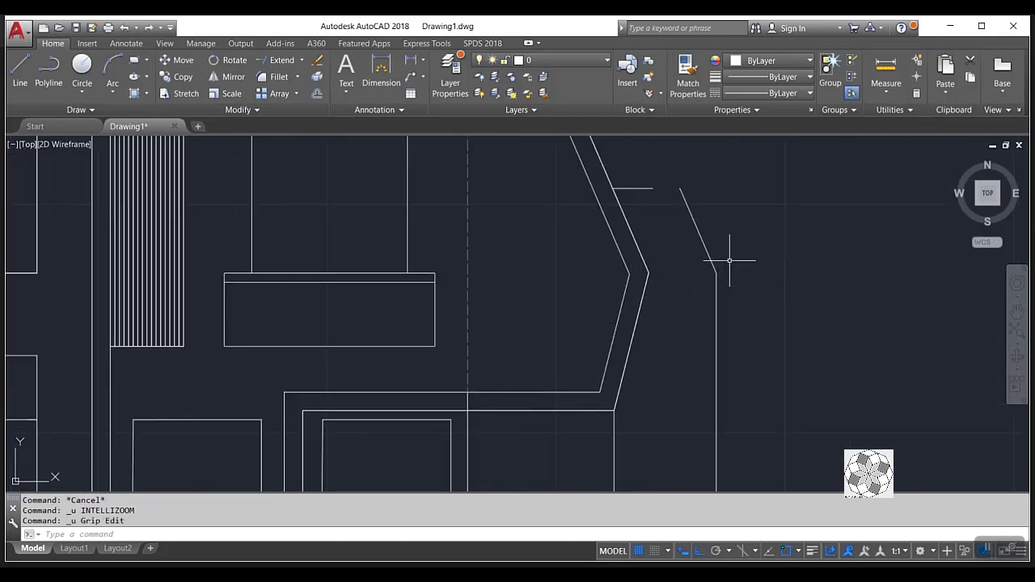
{"action": "key", "text": "ctrl+z"}
{"action": "key", "text": "ctrl+z"}
{"action": "key", "text": "ctrl+z"}
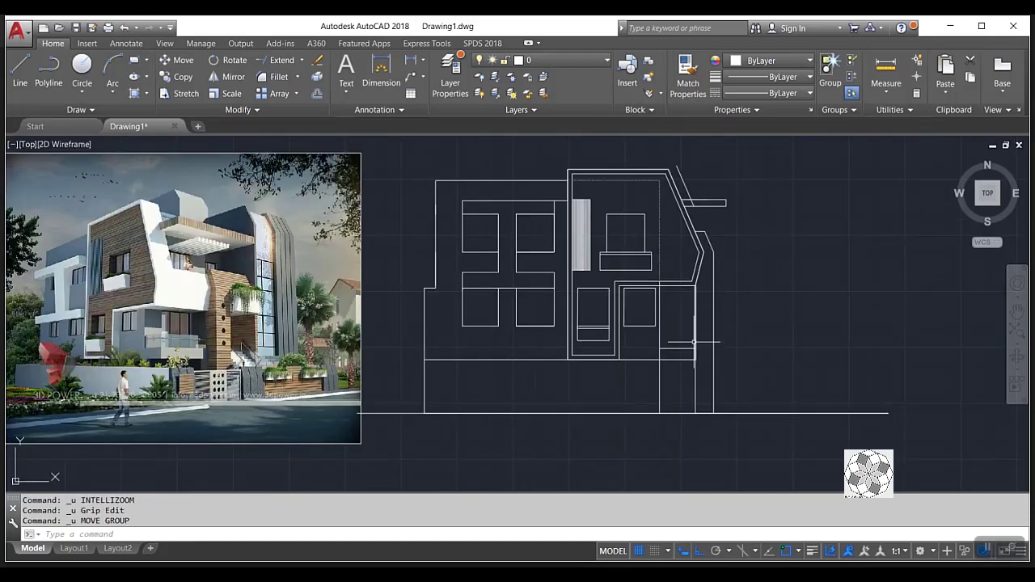
Move the lower right vertical wall edge 0.2 units left.
{"action": "left_click", "coordinate": [697, 310]}
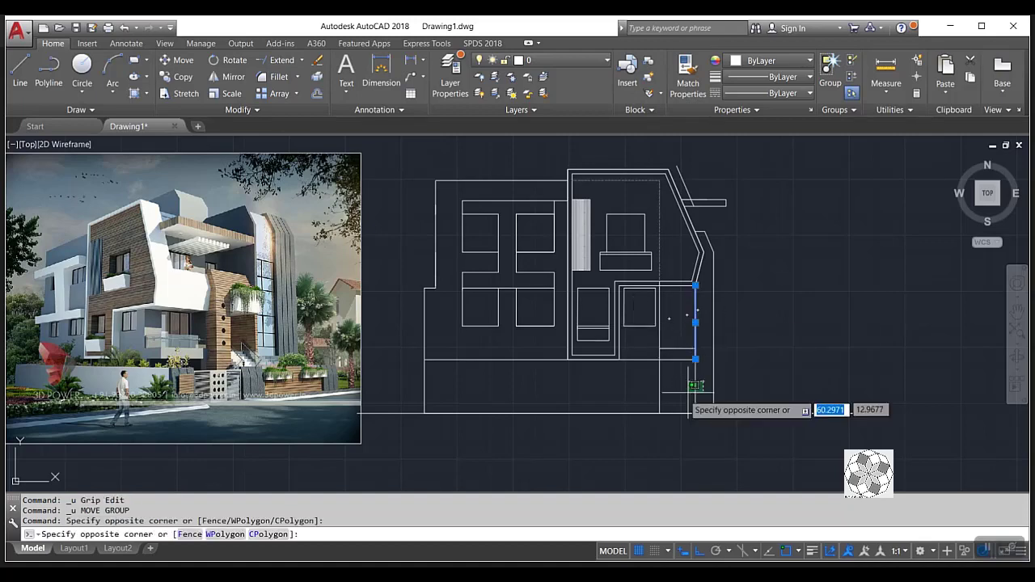
{"action": "left_click", "coordinate": [678, 398]}
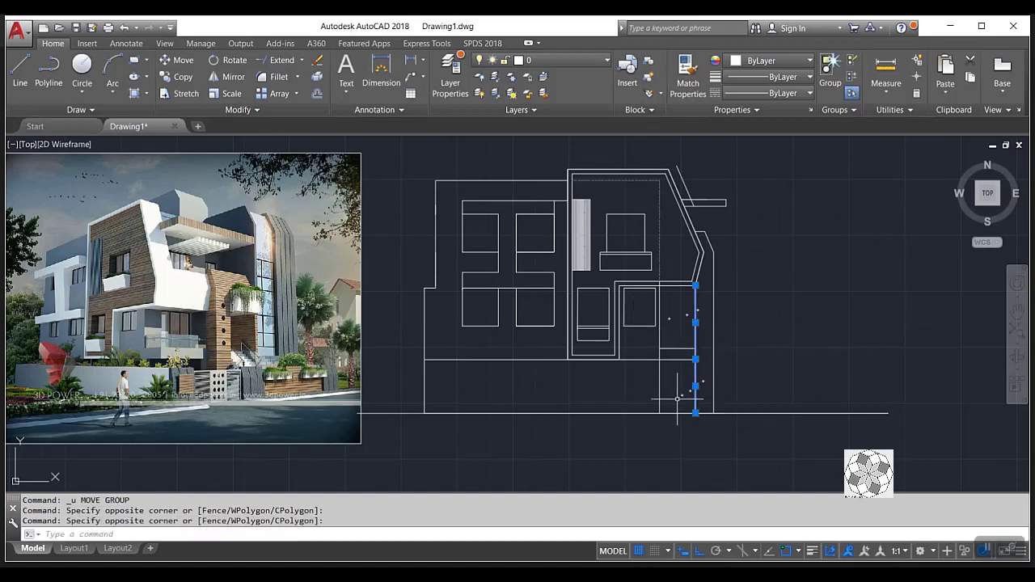
{"action": "left_click", "coordinate": [179, 61]}
{"action": "scroll", "coordinate": [708, 340], "scroll_direction": "up", "scroll_amount": 2}
{"action": "left_click", "coordinate": [854, 359]}
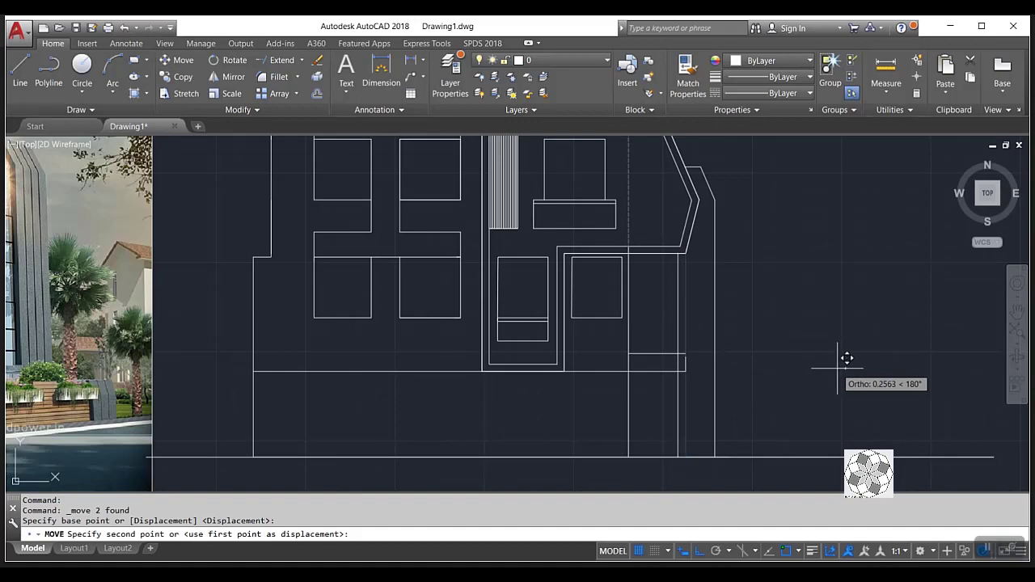
{"action": "type", "text": ".2"}
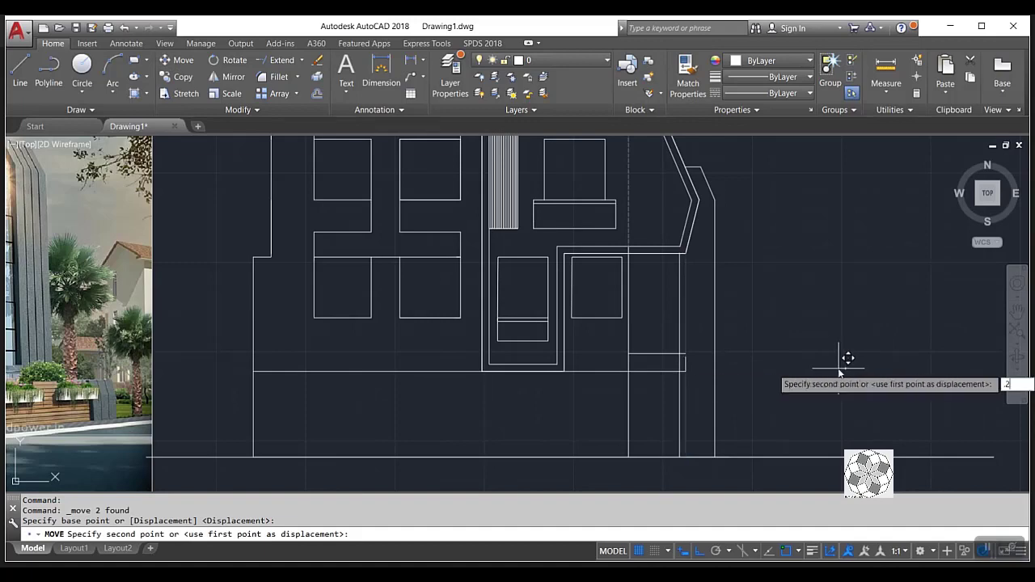
{"action": "key", "text": "Return"}
Trim the overlapping line ends beside the short vertical line by the ledge.
{"action": "scroll", "coordinate": [700, 349], "scroll_direction": "up", "scroll_amount": 2}
{"action": "left_click", "coordinate": [688, 360]}
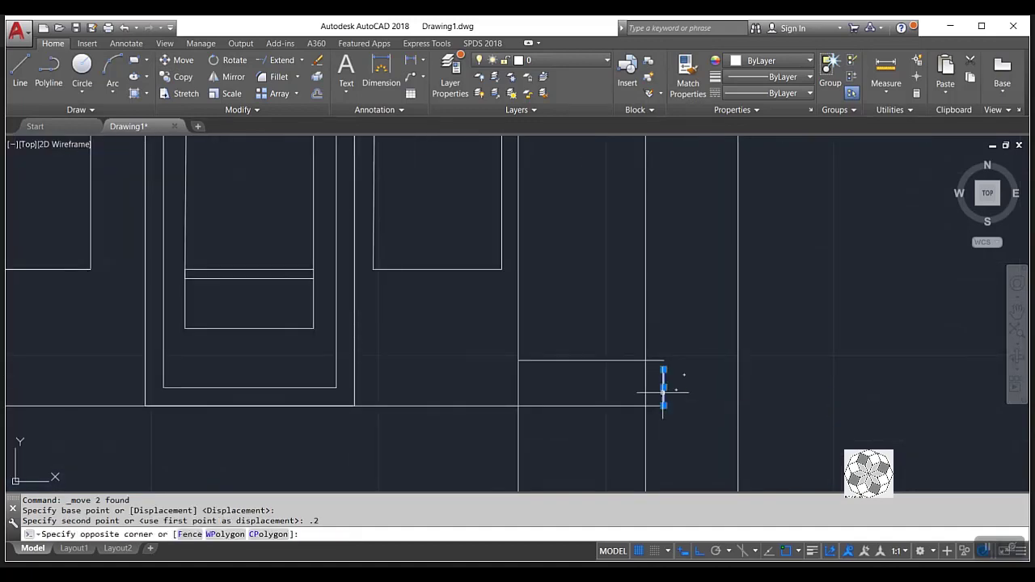
{"action": "left_click", "coordinate": [648, 397]}
{"action": "left_click", "coordinate": [663, 369]}
{"action": "key", "text": "Escape"}
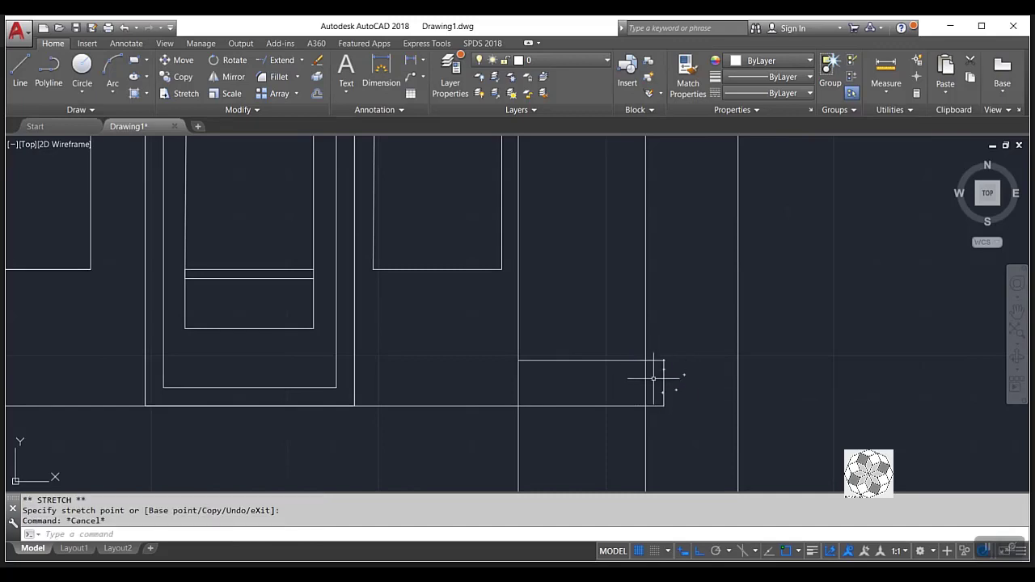
{"action": "type", "text": "tr"}
{"action": "key", "text": "Return"}
{"action": "key", "text": "Return"}
{"action": "left_click_drag", "start_coordinate": [663, 372], "coordinate": [582, 404]}
{"action": "left_click_drag", "start_coordinate": [664, 373], "coordinate": [578, 396]}
{"action": "key", "text": "Escape"}
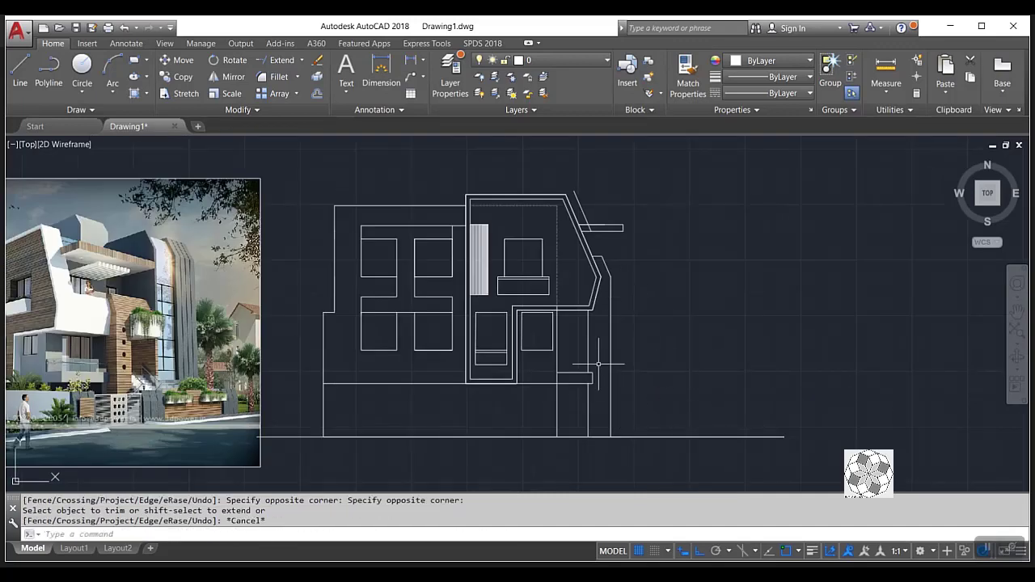
{"action": "scroll", "coordinate": [645, 342], "scroll_direction": "down", "scroll_amount": 2}
{"action": "scroll", "coordinate": [303, 320], "scroll_direction": "up", "scroll_amount": 2}
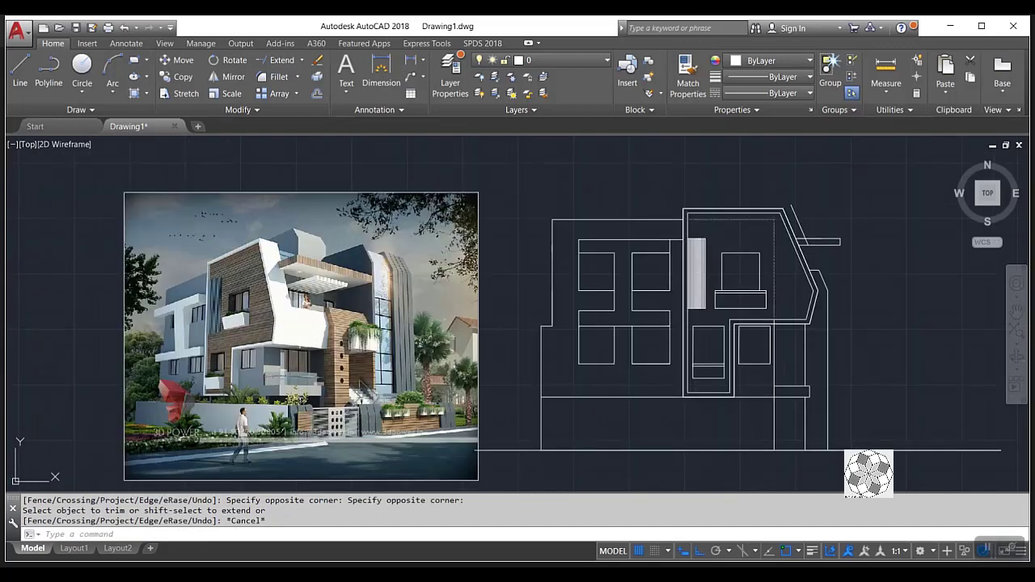
{"action": "scroll", "coordinate": [359, 285], "scroll_direction": "up", "scroll_amount": 3}
{"action": "scroll", "coordinate": [359, 285], "scroll_direction": "down", "scroll_amount": 3}
{"action": "scroll", "coordinate": [391, 338], "scroll_direction": "up", "scroll_amount": 4}
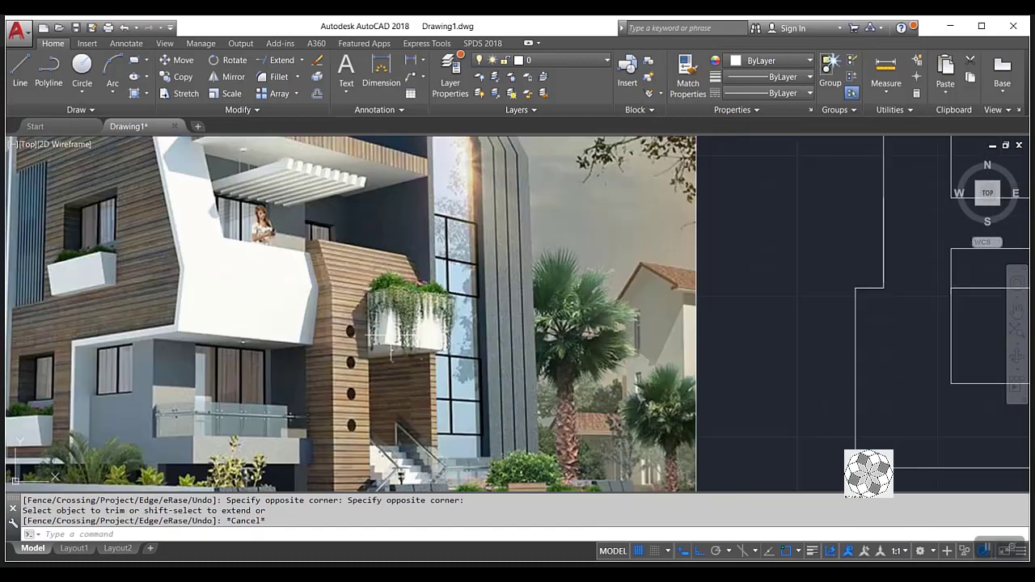
{"action": "scroll", "coordinate": [404, 330], "scroll_direction": "down", "scroll_amount": 2}
{"action": "scroll", "coordinate": [405, 330], "scroll_direction": "down", "scroll_amount": 2}
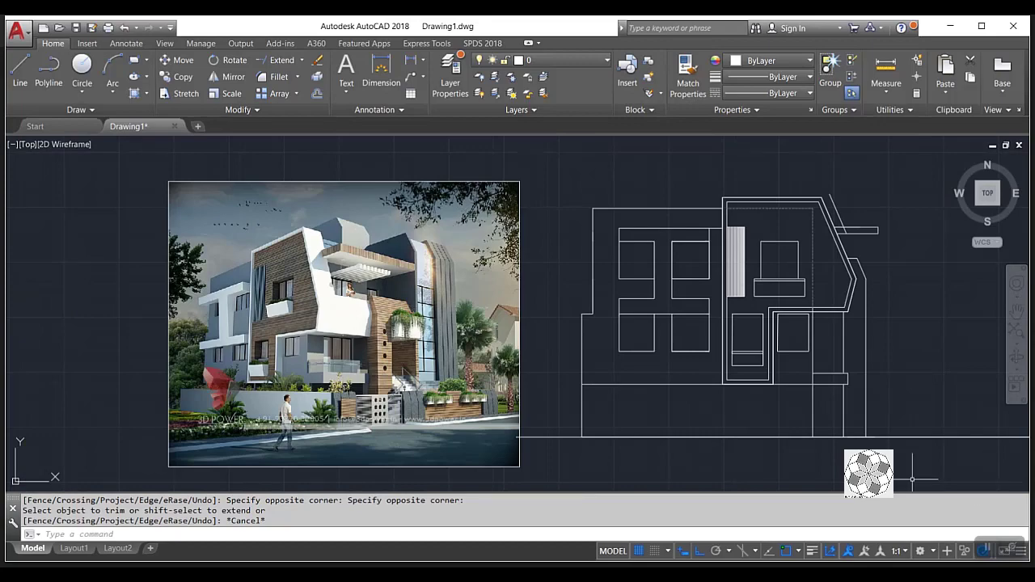
{"action": "scroll", "coordinate": [316, 392], "scroll_direction": "up", "scroll_amount": 4}
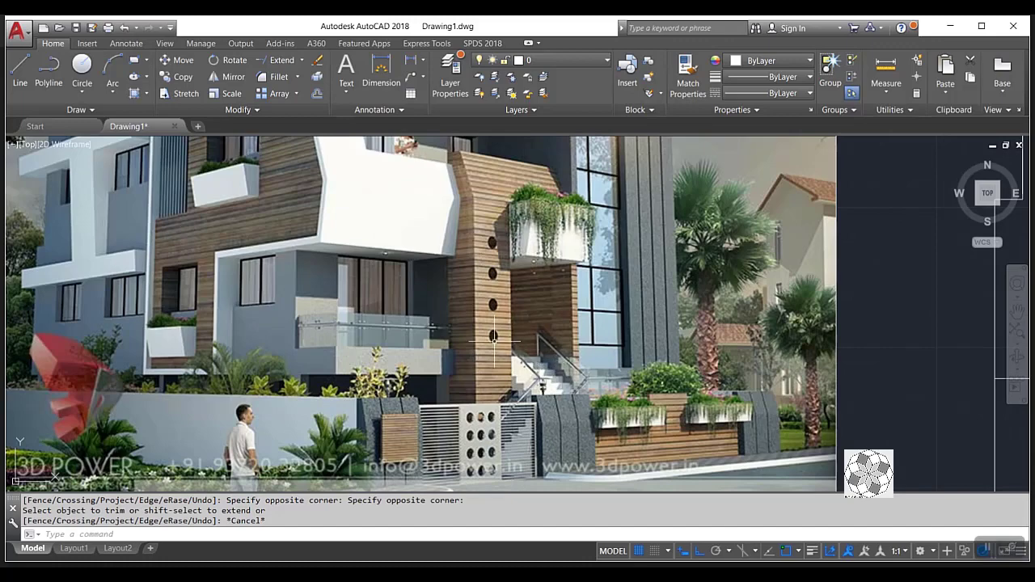
{"action": "scroll", "coordinate": [493, 340], "scroll_direction": "down", "scroll_amount": 2}
{"action": "scroll", "coordinate": [494, 341], "scroll_direction": "down", "scroll_amount": 2}
{"action": "middle_click_drag", "start_coordinate": [820, 377], "coordinate": [542, 401]}
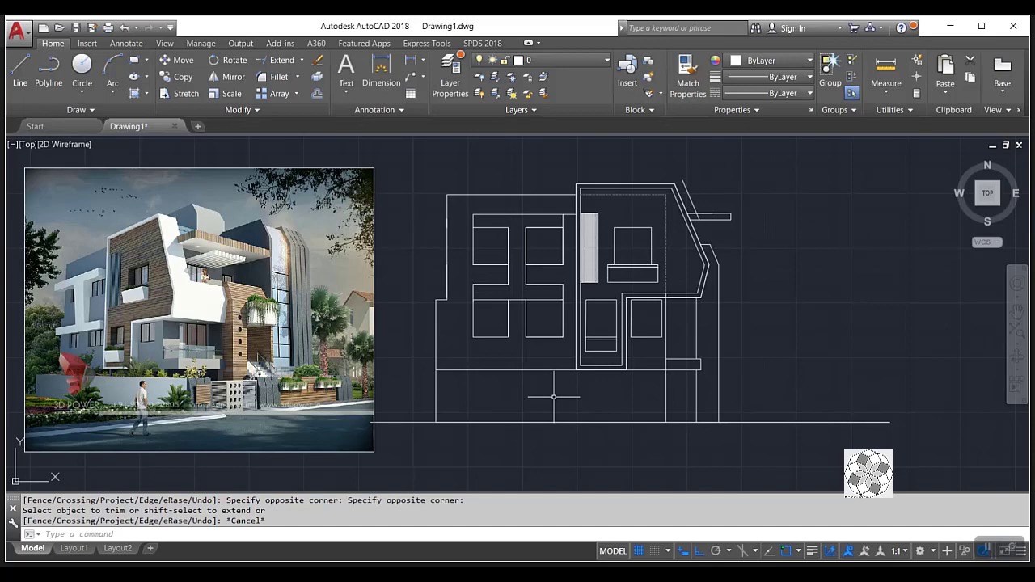
Draw the stair block outline with LINE on the ground line below the right wall.
{"action": "left_click", "coordinate": [32, 71]}
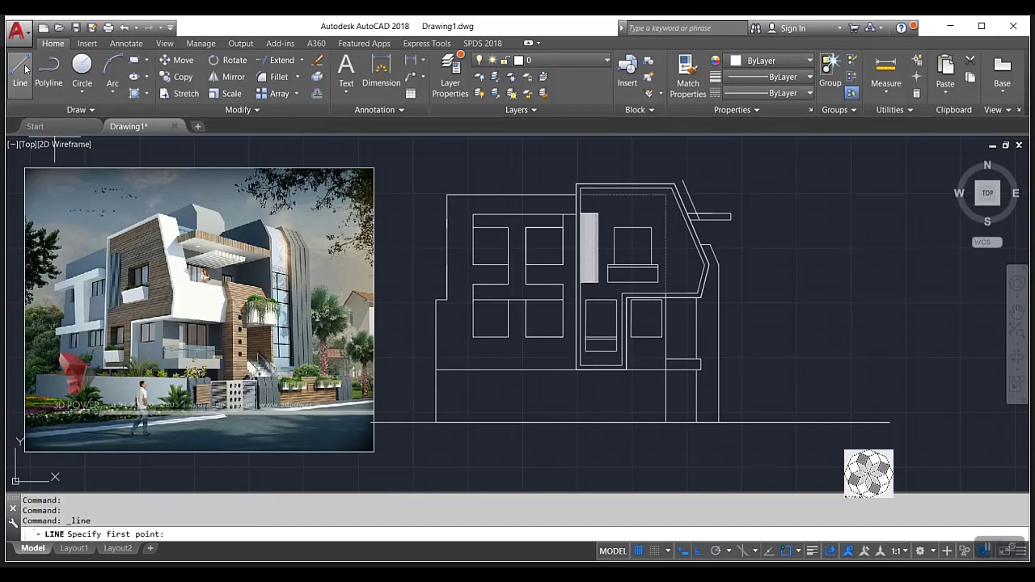
{"action": "left_click", "coordinate": [696, 422]}
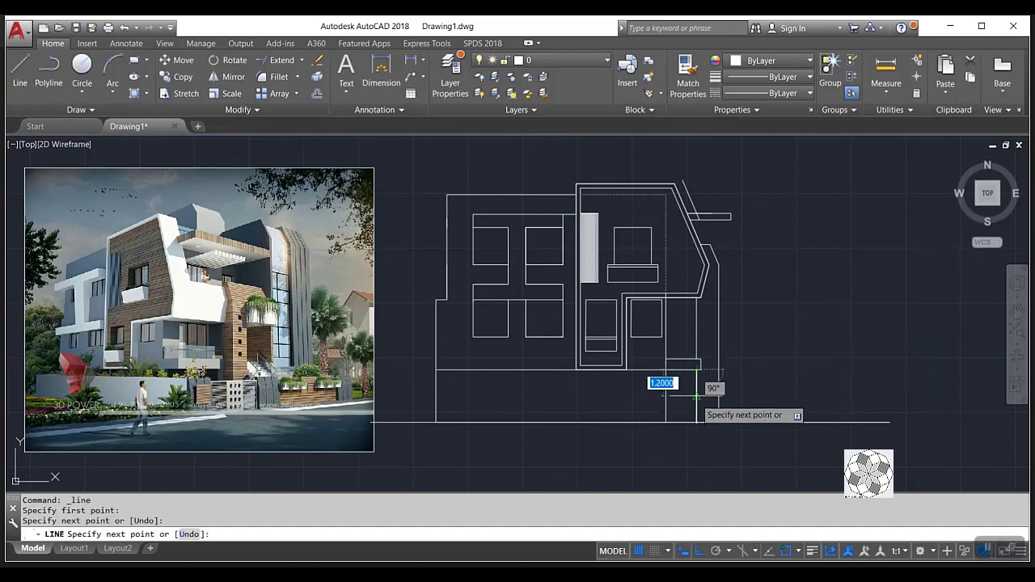
{"action": "left_click", "coordinate": [697, 369]}
{"action": "left_click", "coordinate": [696, 397]}
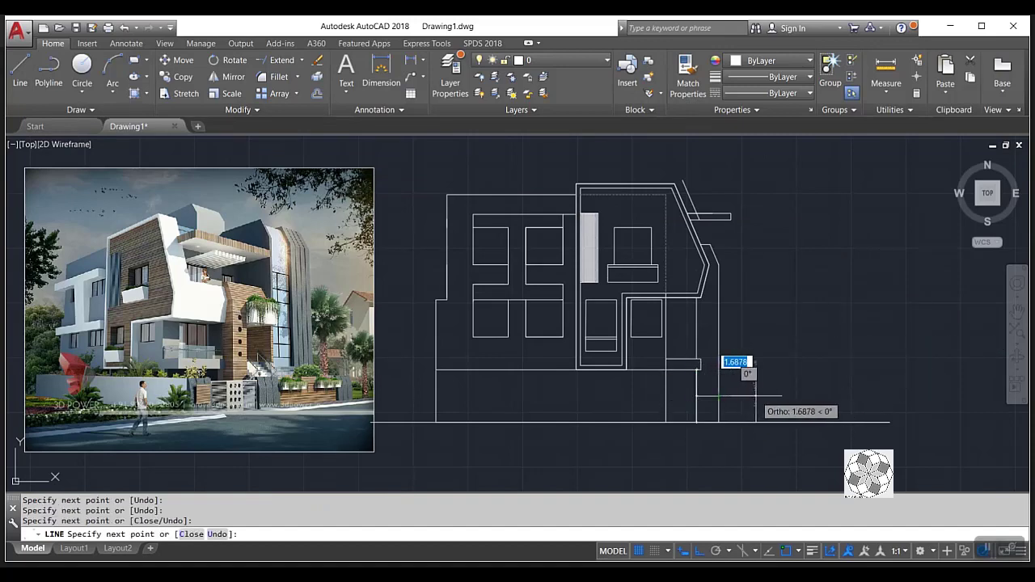
{"action": "type", "text": "1."}
{"action": "key", "text": "Return"}
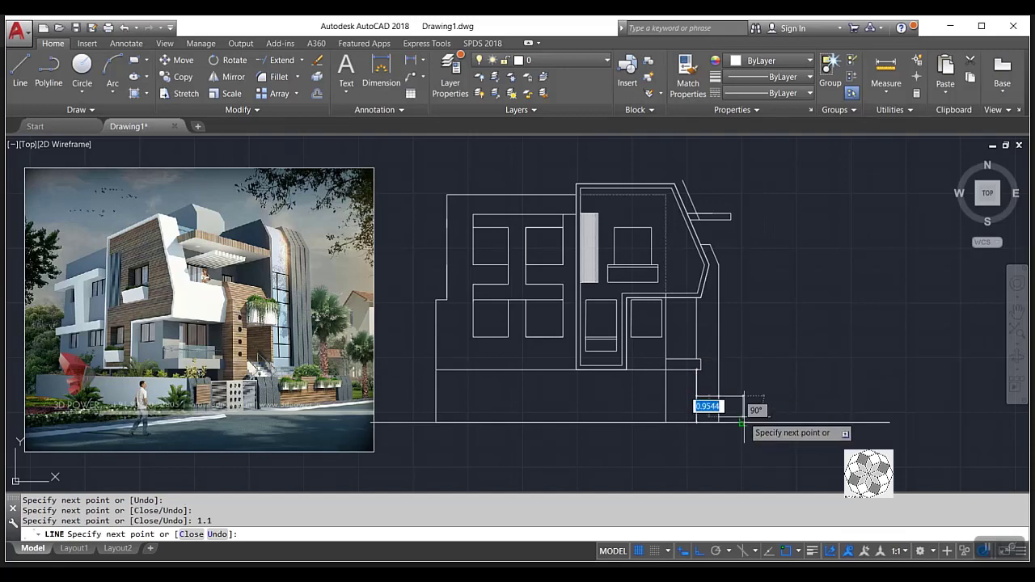
{"action": "scroll", "coordinate": [743, 421], "scroll_direction": "up", "scroll_amount": 5}
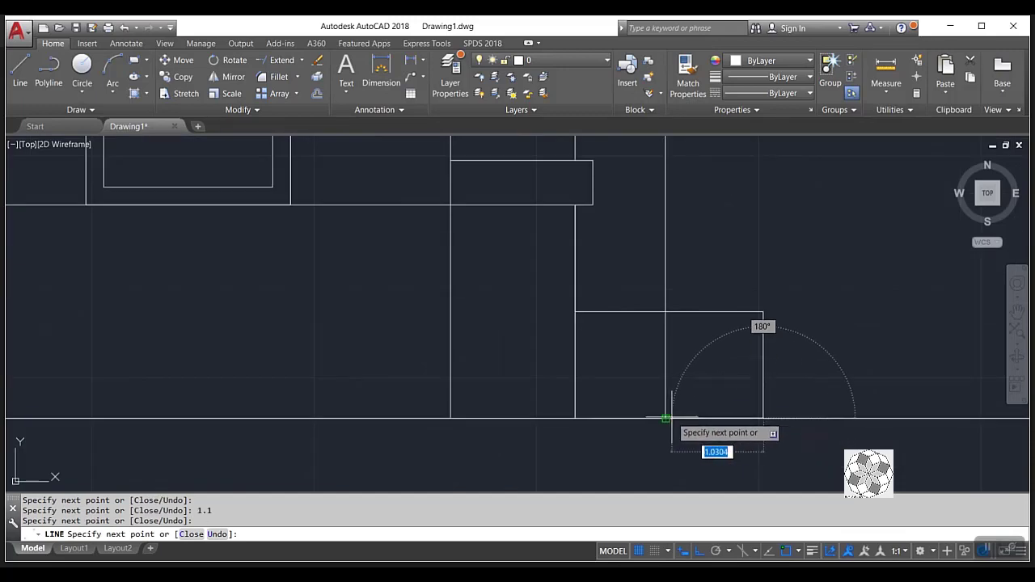
{"action": "key", "text": "Return"}
Offset the bottom stair line upward at 0.2 repeatedly to create five tread lines.
{"action": "left_click", "coordinate": [315, 93]}
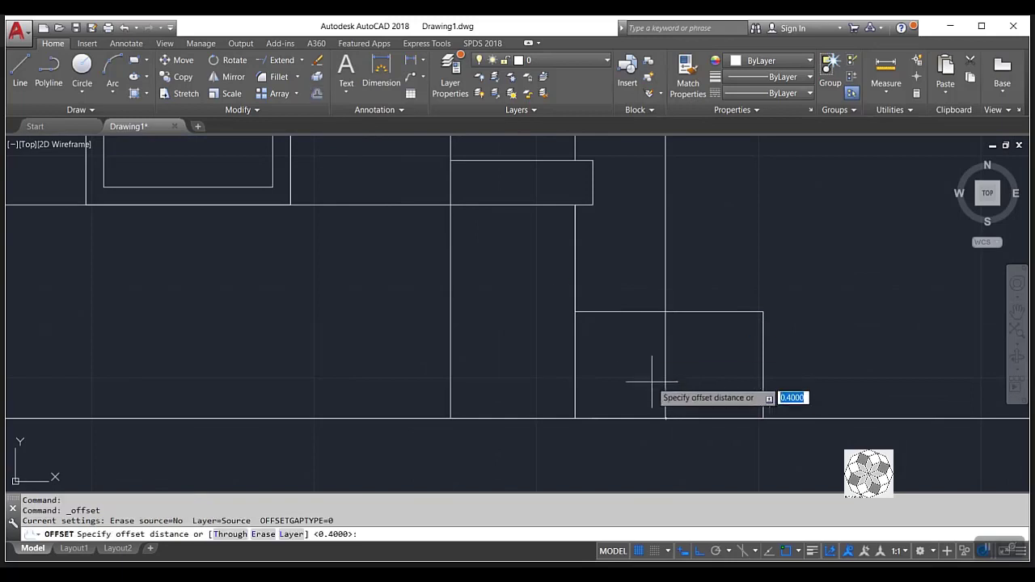
{"action": "left_click", "coordinate": [714, 415]}
{"action": "key", "text": "Return"}
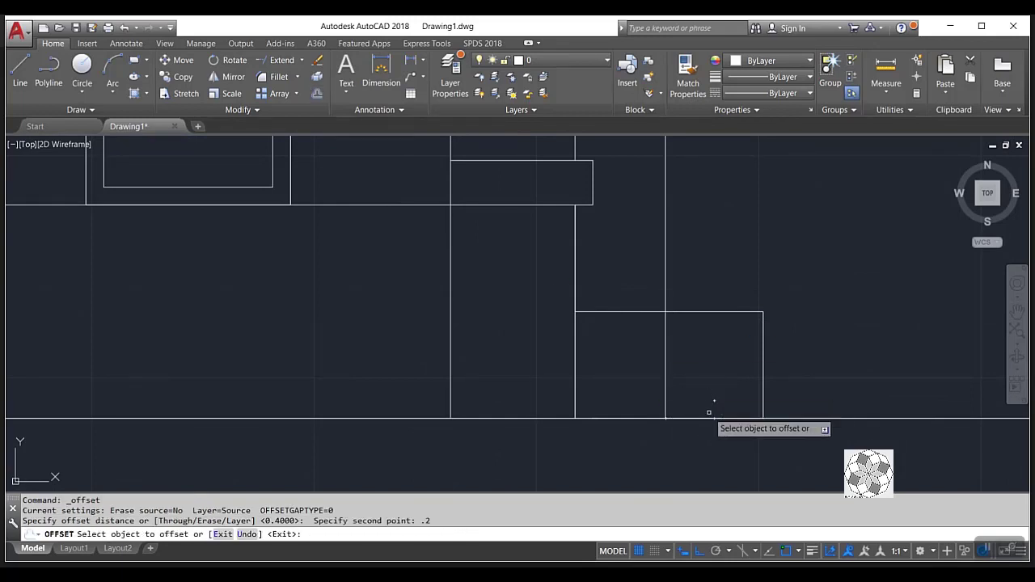
{"action": "left_click", "coordinate": [709, 418]}
{"action": "left_click", "coordinate": [709, 406]}
{"action": "left_click", "coordinate": [708, 401]}
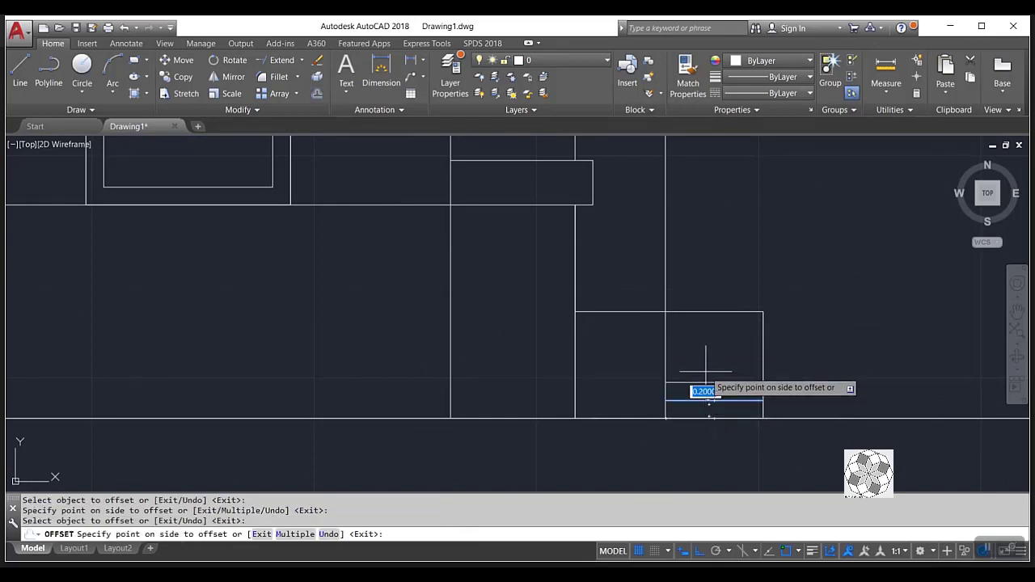
{"action": "left_click", "coordinate": [707, 392]}
{"action": "left_click", "coordinate": [706, 384]}
{"action": "left_click", "coordinate": [706, 369]}
{"action": "left_click", "coordinate": [706, 366]}
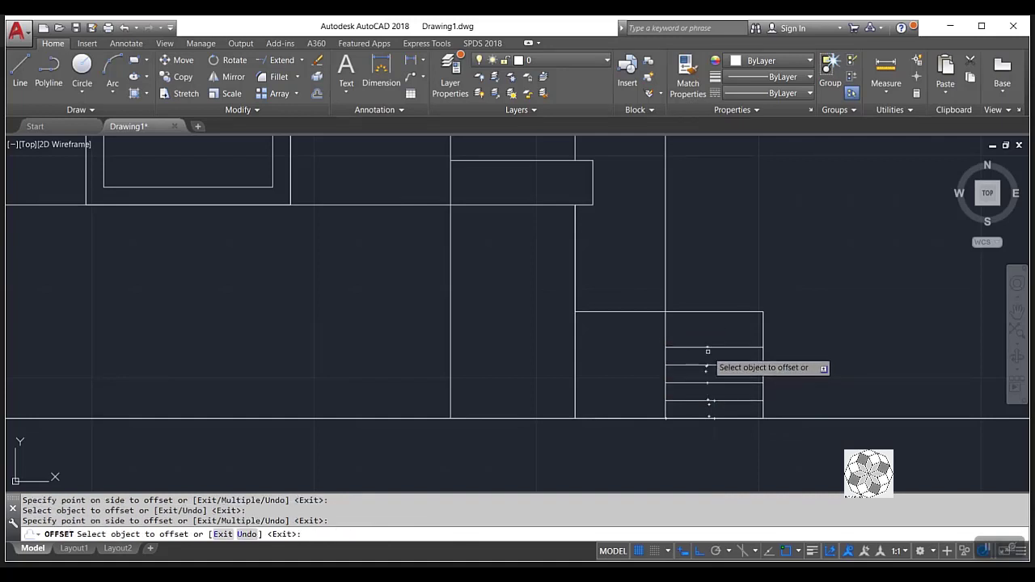
{"action": "left_click", "coordinate": [707, 356]}
{"action": "left_click", "coordinate": [706, 348]}
{"action": "left_click", "coordinate": [705, 335]}
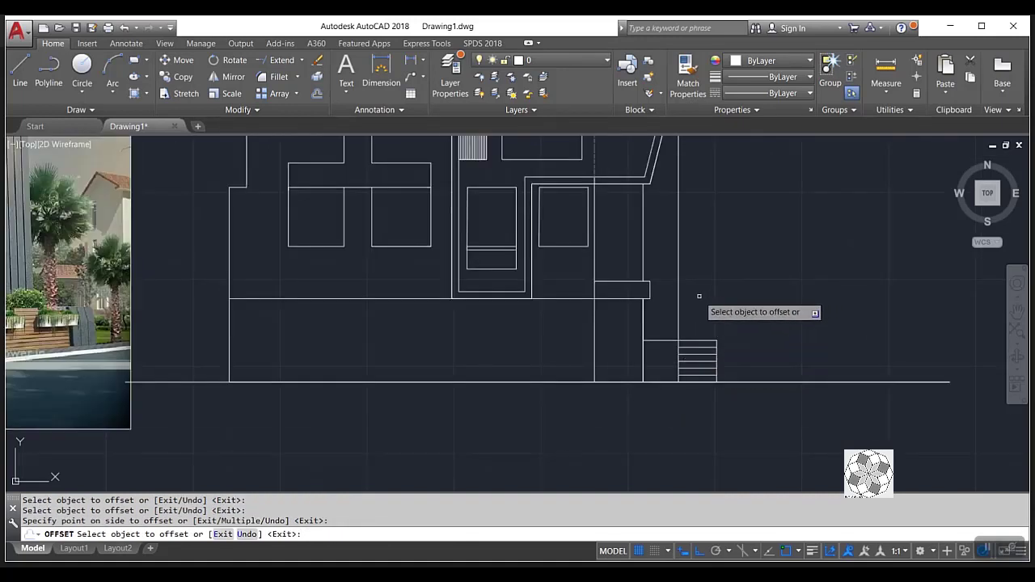
{"action": "key", "text": "Escape"}
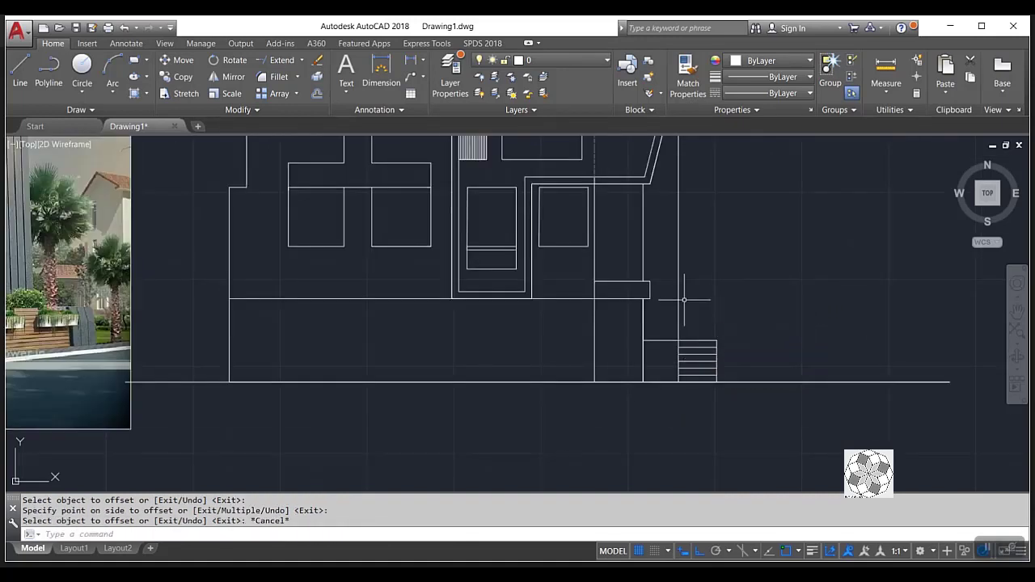
Add one more 0.2-offset tread line above the top stair tread.
{"action": "left_click", "coordinate": [684, 300]}
{"action": "left_click", "coordinate": [657, 307]}
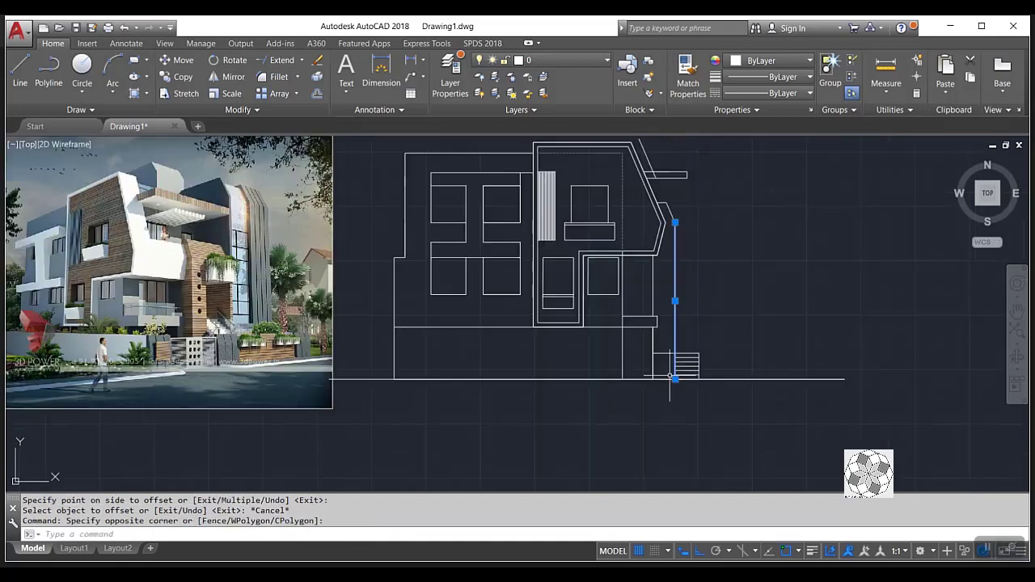
{"action": "key", "text": "Escape"}
{"action": "middle_click_drag", "start_coordinate": [602, 291], "coordinate": [585, 335]}
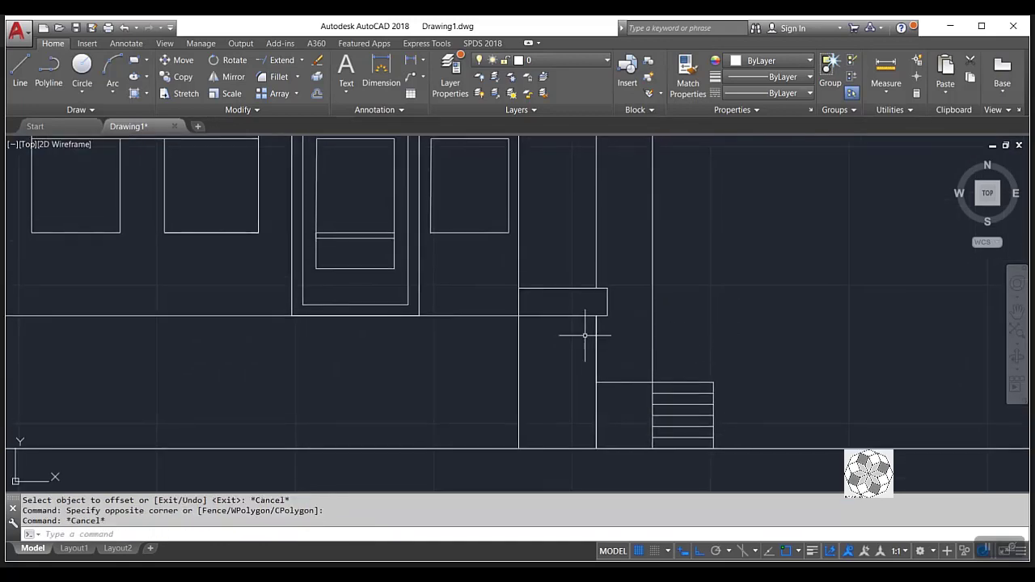
{"action": "scroll", "coordinate": [588, 361], "scroll_direction": "down", "scroll_amount": 2}
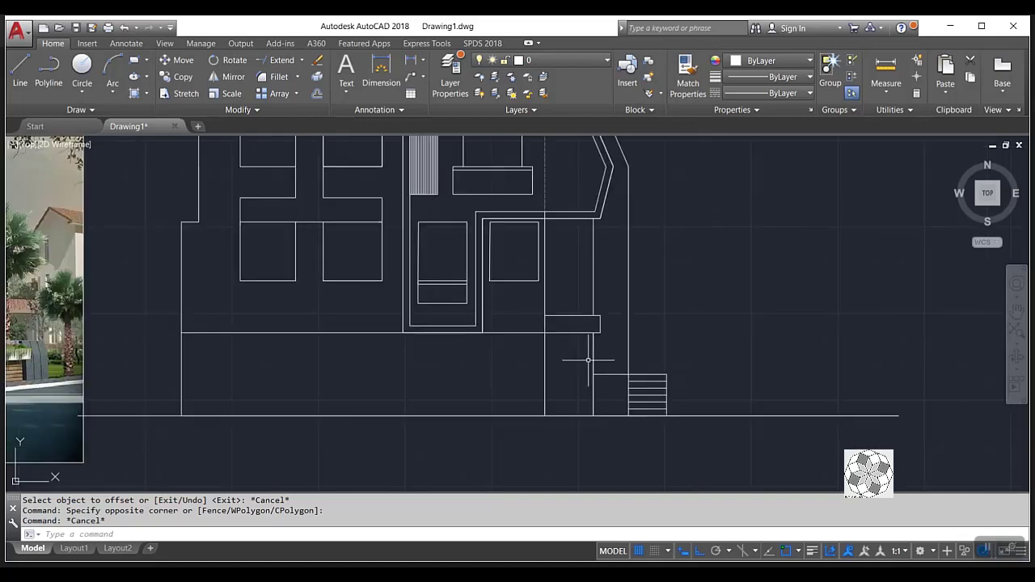
{"action": "left_click", "coordinate": [317, 93]}
{"action": "scroll", "coordinate": [710, 372], "scroll_direction": "up", "scroll_amount": 3}
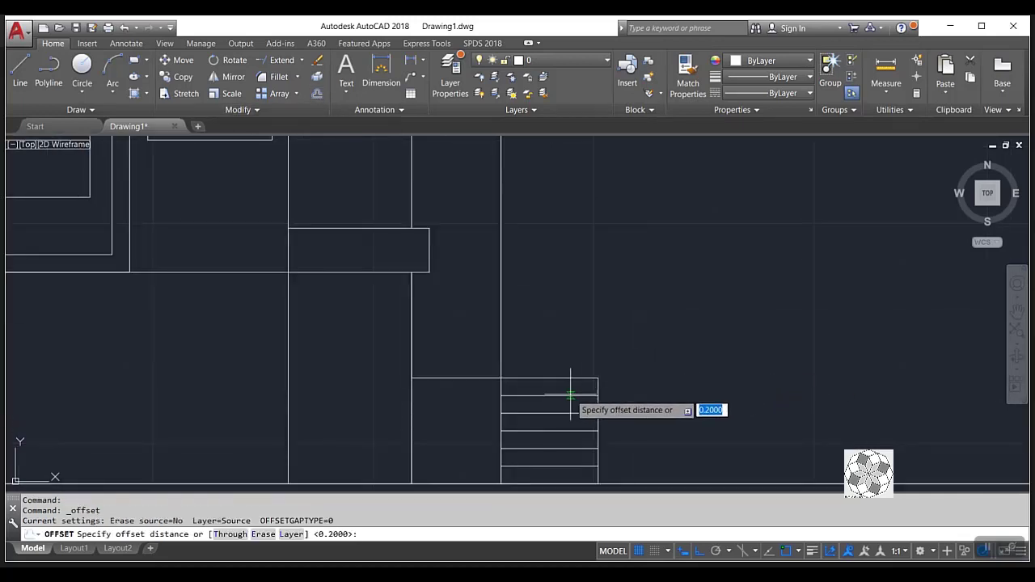
{"action": "left_click", "coordinate": [567, 378]}
{"action": "left_click", "coordinate": [567, 395]}
{"action": "left_click", "coordinate": [567, 378]}
{"action": "left_click", "coordinate": [567, 353]}
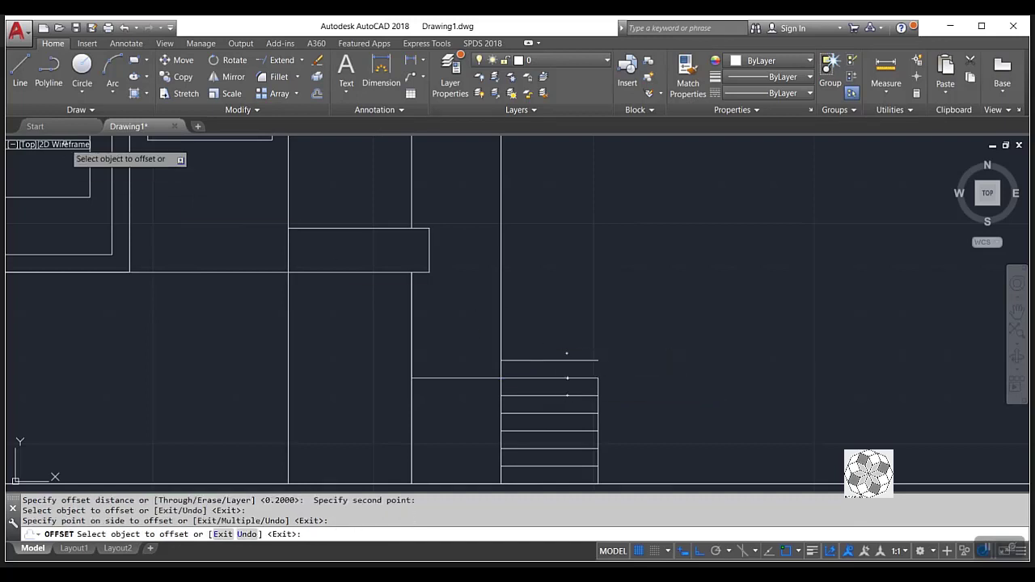
{"action": "left_click", "coordinate": [15, 71]}
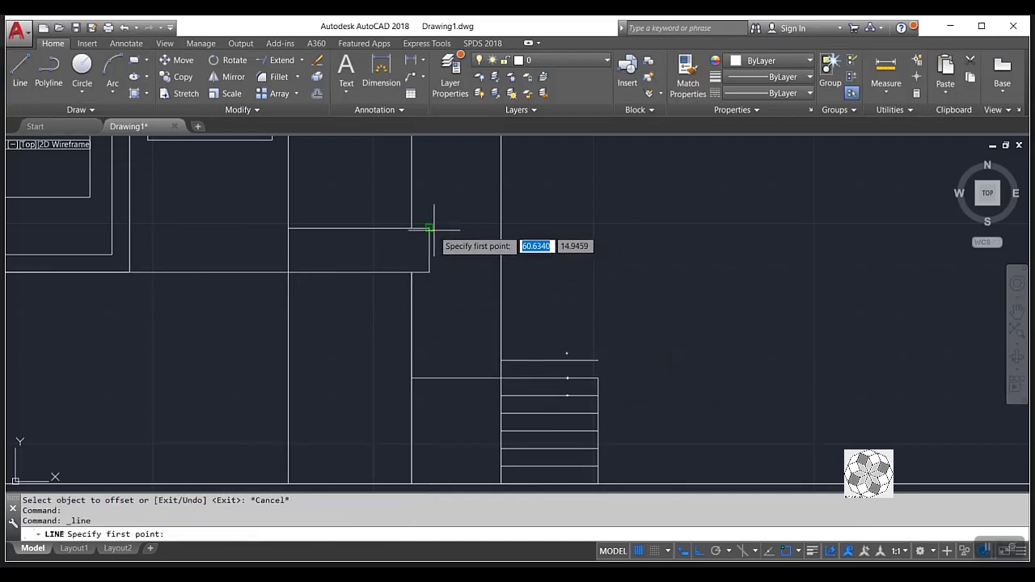
Draw a 0.3 horizontal edge and 0.2 downward riser from the entrance slab's corner.
{"action": "scroll", "coordinate": [465, 302], "scroll_direction": "down", "scroll_amount": 3}
{"action": "scroll", "coordinate": [465, 302], "scroll_direction": "up", "scroll_amount": 2}
{"action": "scroll", "coordinate": [451, 289], "scroll_direction": "up", "scroll_amount": 2}
{"action": "left_click", "coordinate": [450, 286]}
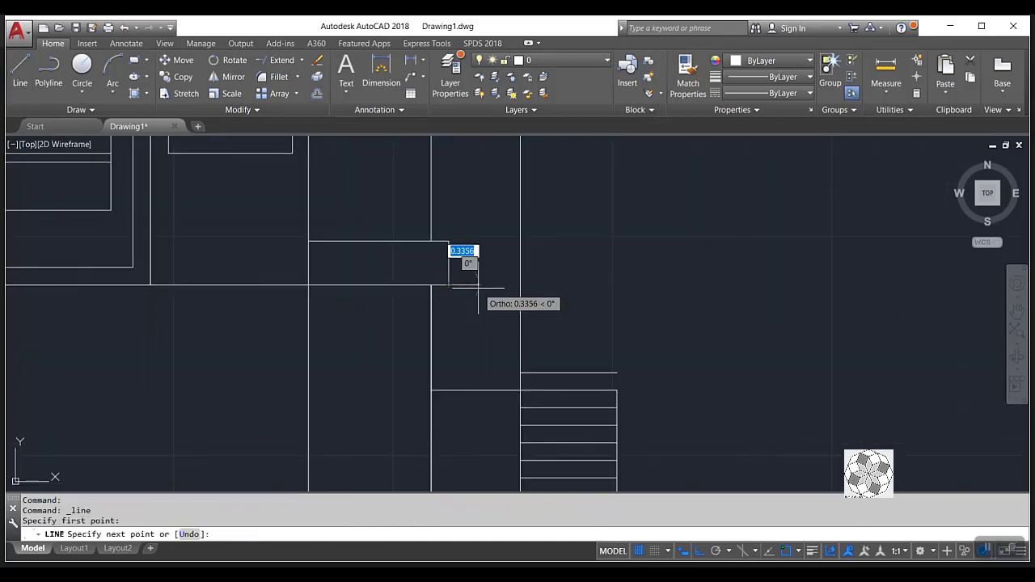
{"action": "type", "text": ".3"}
{"action": "key", "text": "Return"}
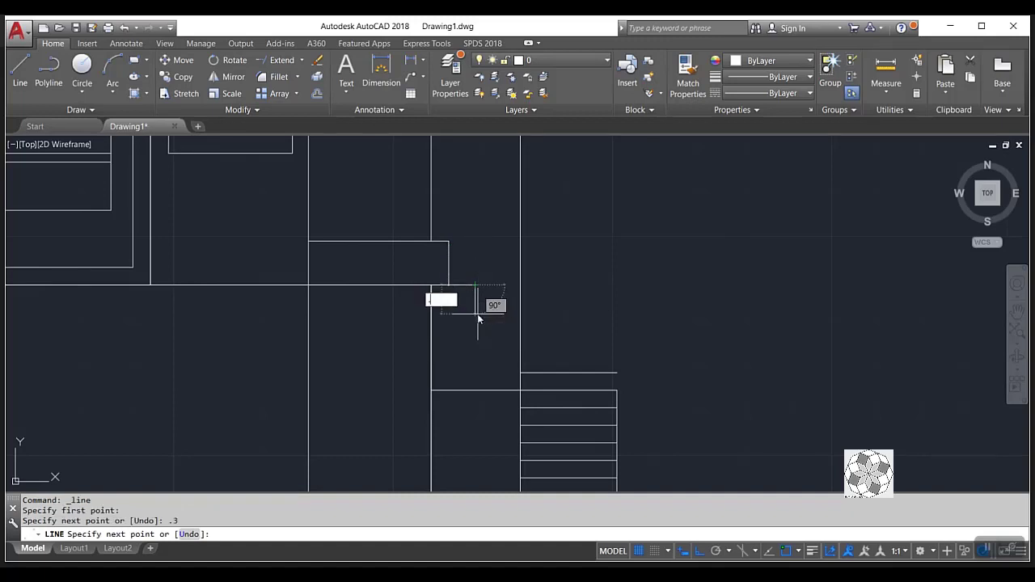
{"action": "type", "text": ".2"}
{"action": "key", "text": "Return"}
{"action": "scroll", "coordinate": [461, 312], "scroll_direction": "up", "scroll_amount": 2}
{"action": "key", "text": "Escape"}
Copy the L-shaped step twice diagonally down-right into a descending profile.
{"action": "left_click", "coordinate": [437, 322]}
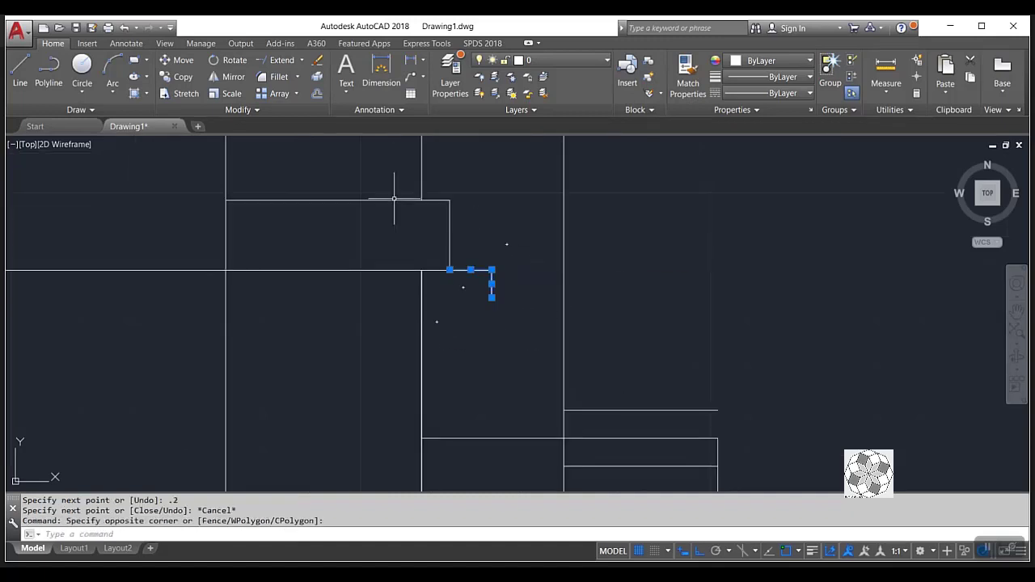
{"action": "left_click", "coordinate": [179, 77]}
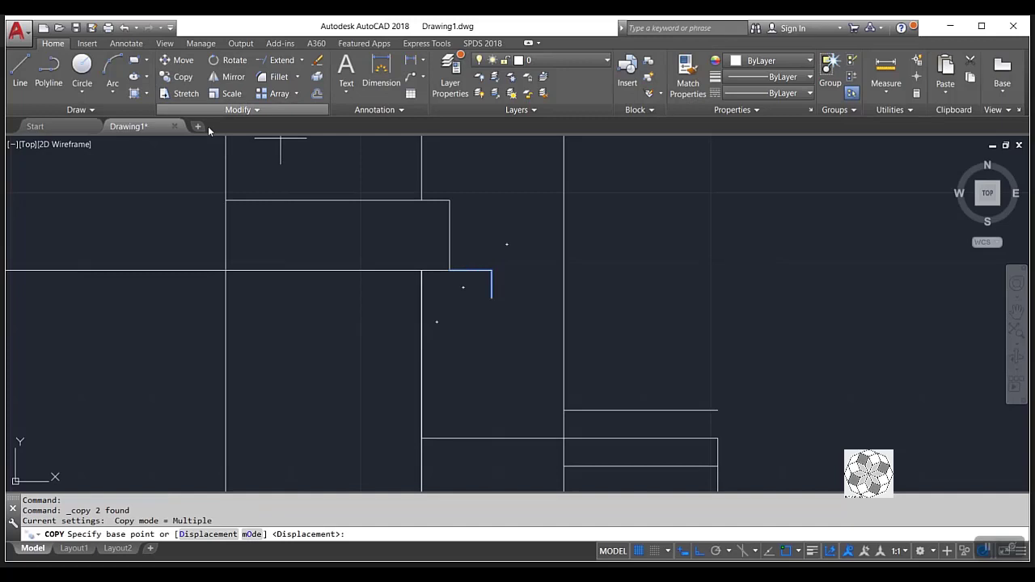
{"action": "left_click", "coordinate": [450, 269]}
{"action": "left_click", "coordinate": [491, 298]}
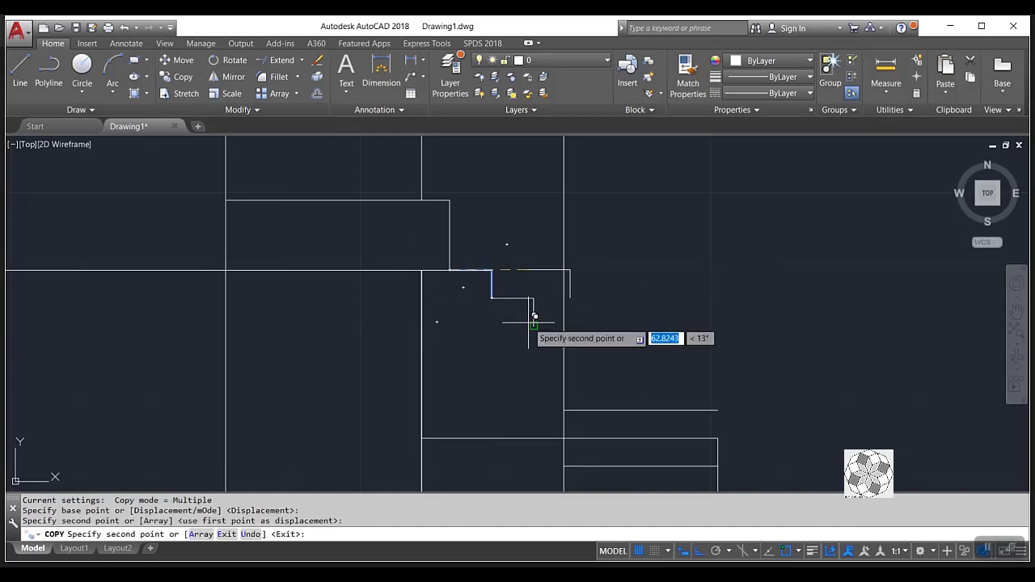
{"action": "left_click", "coordinate": [534, 326]}
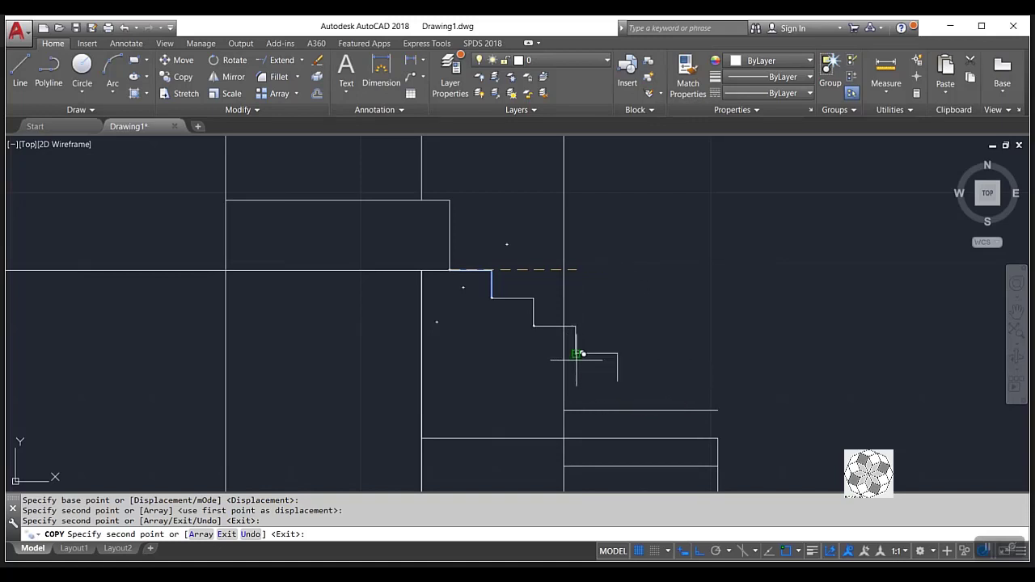
{"action": "key", "text": "Escape"}
{"action": "middle_click_drag", "start_coordinate": [575, 354], "coordinate": [429, 282]}
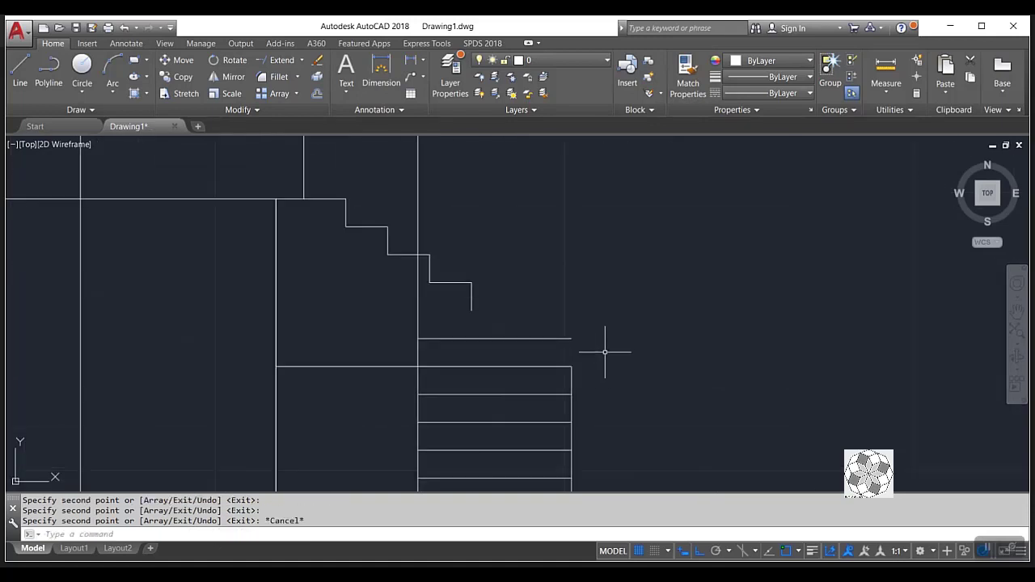
{"action": "left_click", "coordinate": [625, 311]}
{"action": "scroll", "coordinate": [536, 453], "scroll_direction": "down", "scroll_amount": 1}
Window-select the stair tread lines and move them right beneath the stepped profile's end.
{"action": "scroll", "coordinate": [523, 426], "scroll_direction": "down", "scroll_amount": 3}
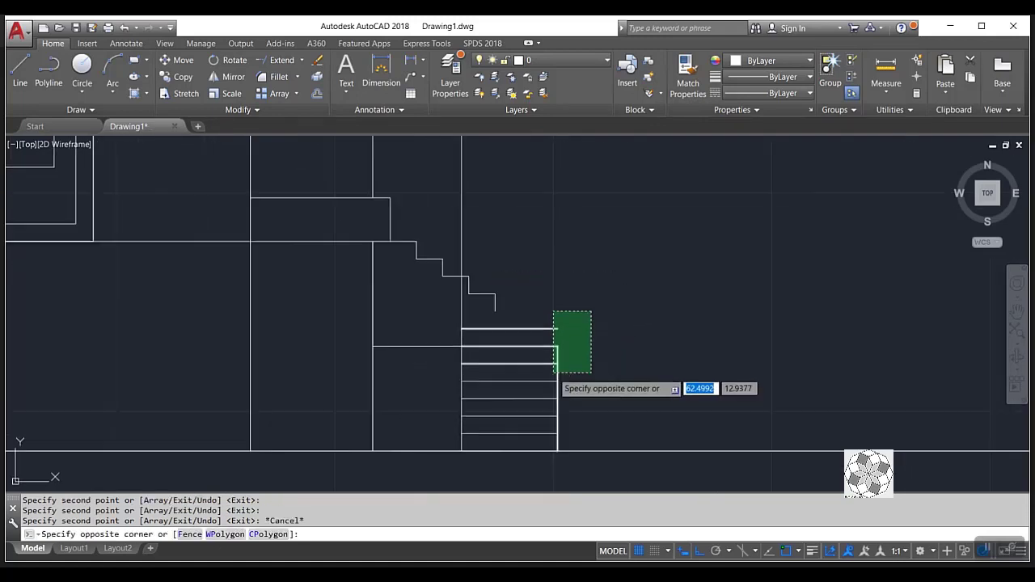
{"action": "left_click", "coordinate": [544, 421]}
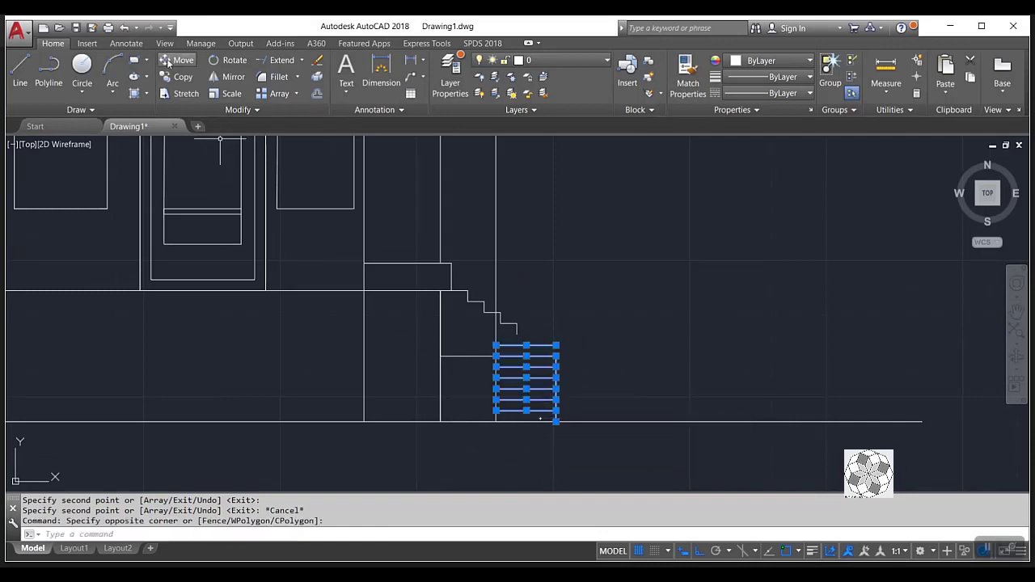
{"action": "left_click", "coordinate": [168, 63]}
{"action": "scroll", "coordinate": [503, 348], "scroll_direction": "up", "scroll_amount": 4}
{"action": "left_click", "coordinate": [484, 340]}
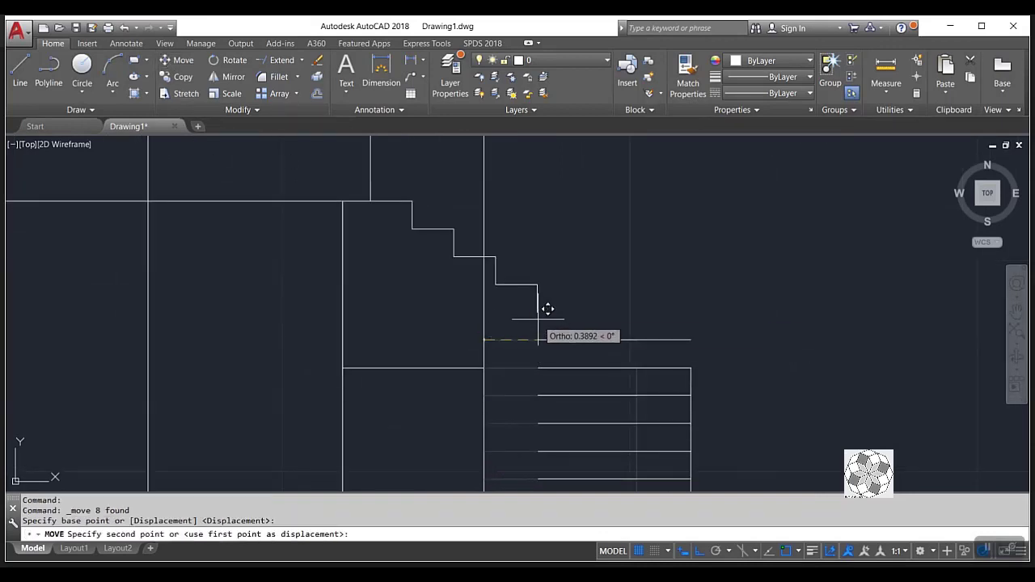
{"action": "left_click", "coordinate": [539, 340]}
{"action": "scroll", "coordinate": [510, 299], "scroll_direction": "down", "scroll_amount": 2}
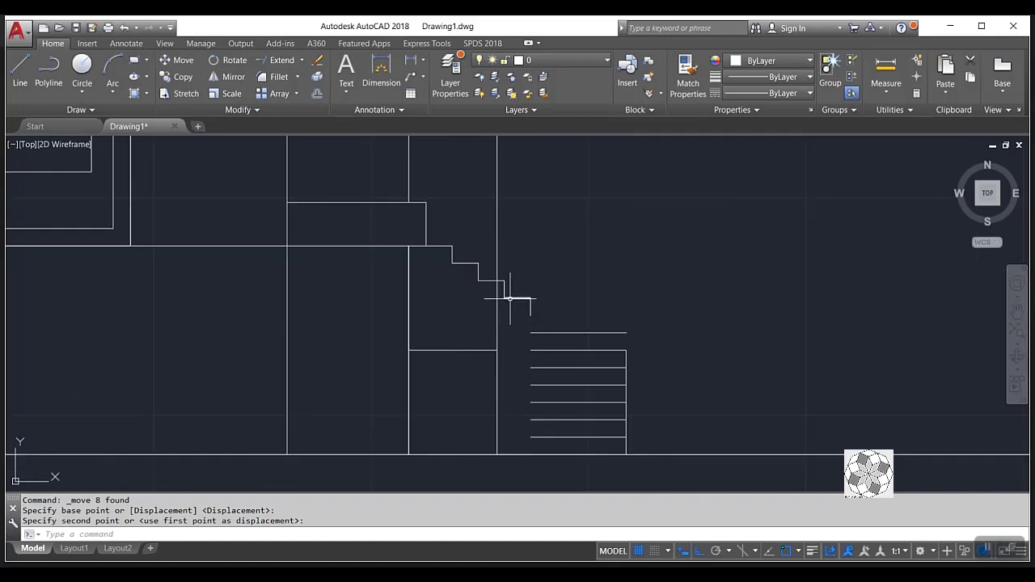
{"action": "scroll", "coordinate": [510, 300], "scroll_direction": "up", "scroll_amount": 2}
Select the stepped profile lines above the stairs.
{"action": "left_click", "coordinate": [560, 271]}
{"action": "key", "text": "Escape"}
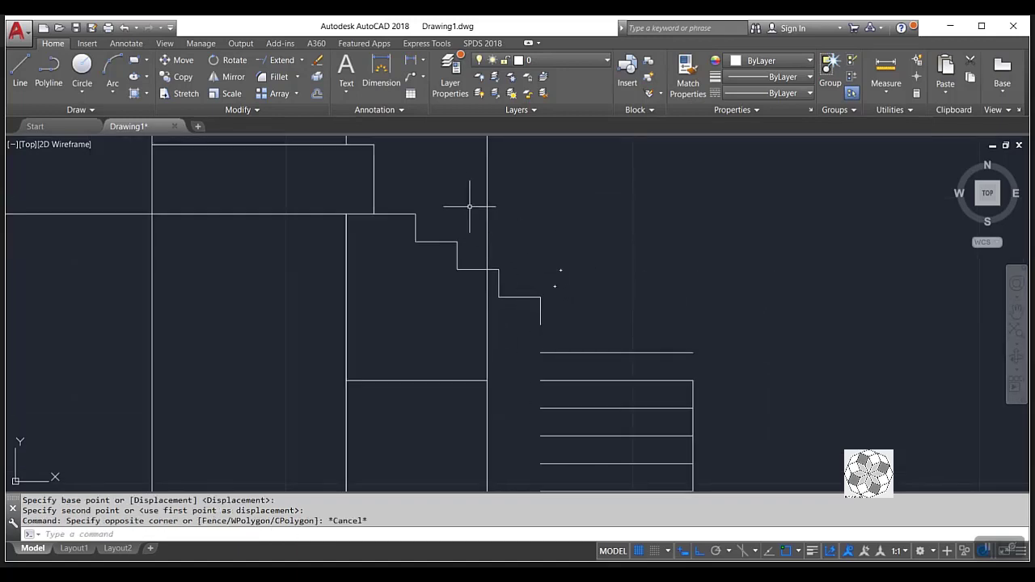
{"action": "left_click", "coordinate": [459, 187]}
{"action": "left_click", "coordinate": [432, 277]}
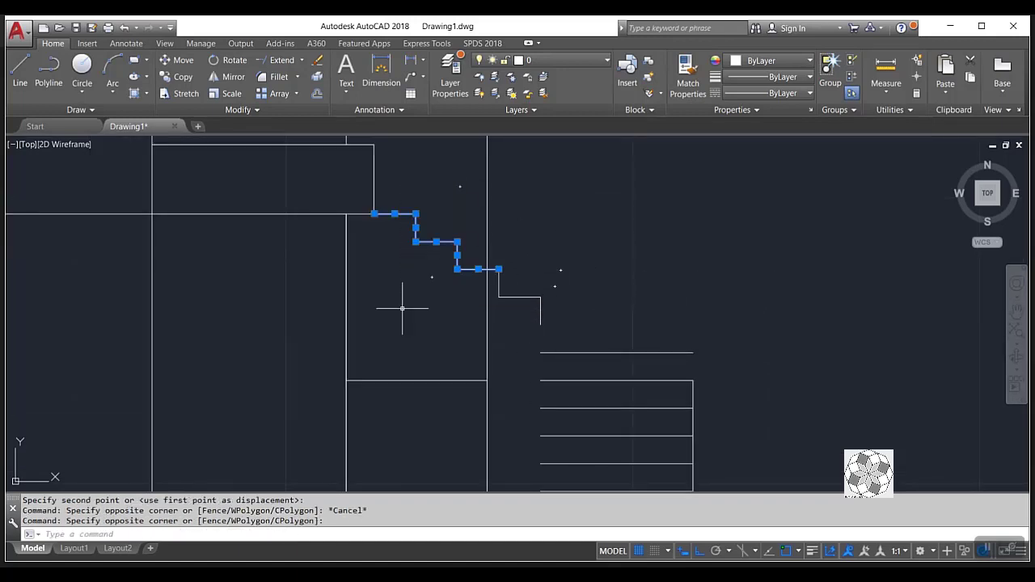
Give the selected stepped profile lines a dashed linetype.
{"action": "left_click", "coordinate": [781, 77]}
{"action": "left_click", "coordinate": [790, 78]}
{"action": "left_click", "coordinate": [791, 93]}
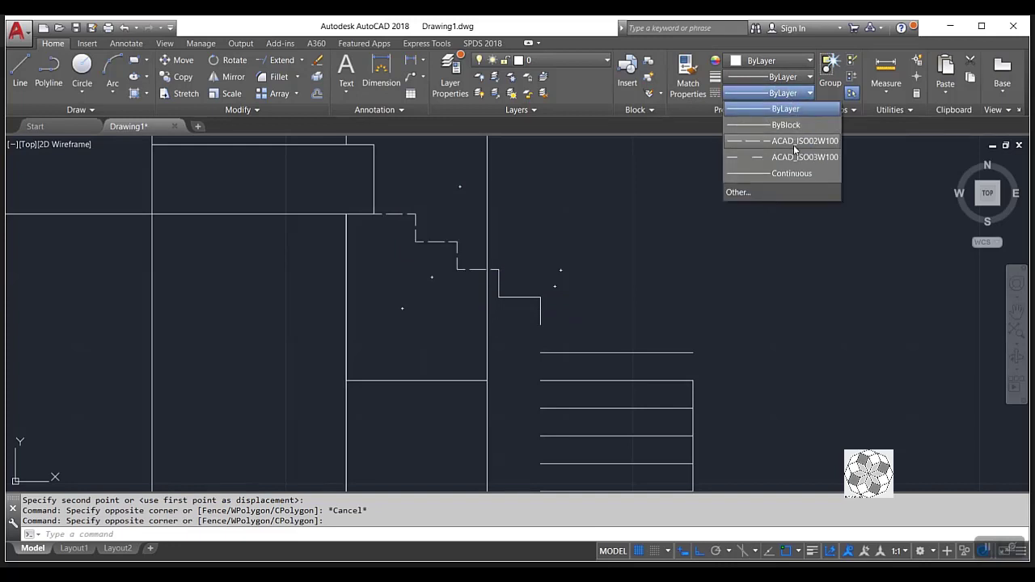
{"action": "left_click", "coordinate": [794, 142]}
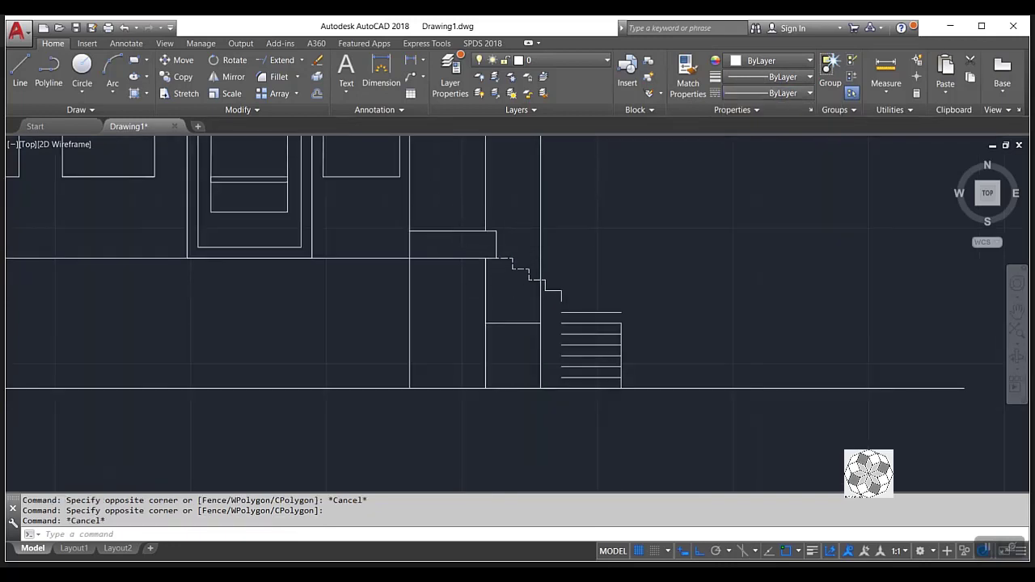
{"action": "scroll", "coordinate": [528, 277], "scroll_direction": "down", "scroll_amount": 4}
{"action": "scroll", "coordinate": [225, 268], "scroll_direction": "up", "scroll_amount": 2}
{"action": "scroll", "coordinate": [225, 269], "scroll_direction": "up", "scroll_amount": 4}
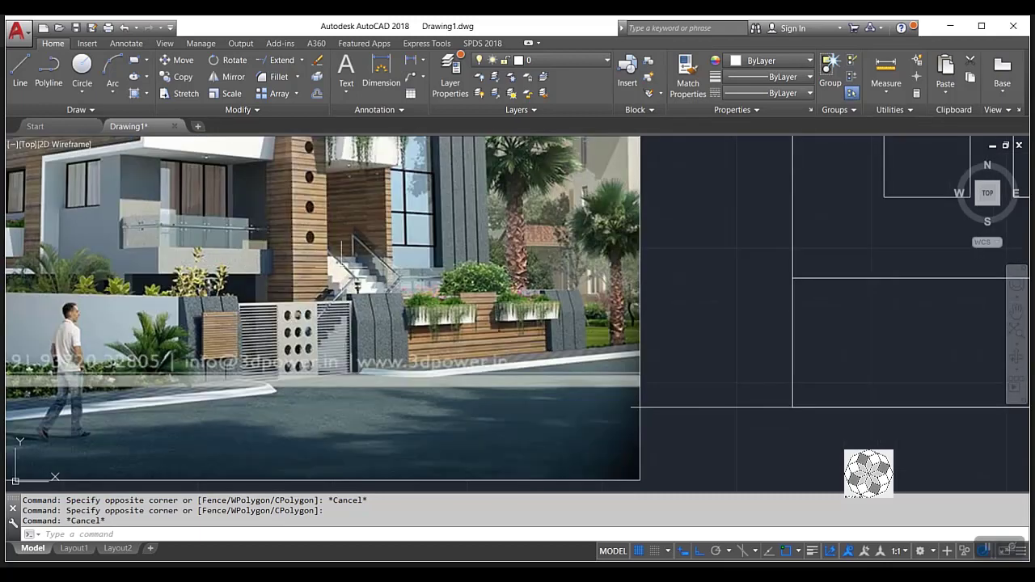
{"action": "scroll", "coordinate": [178, 267], "scroll_direction": "down", "scroll_amount": 2}
{"action": "scroll", "coordinate": [744, 267], "scroll_direction": "up", "scroll_amount": 2}
{"action": "scroll", "coordinate": [613, 266], "scroll_direction": "up", "scroll_amount": 2}
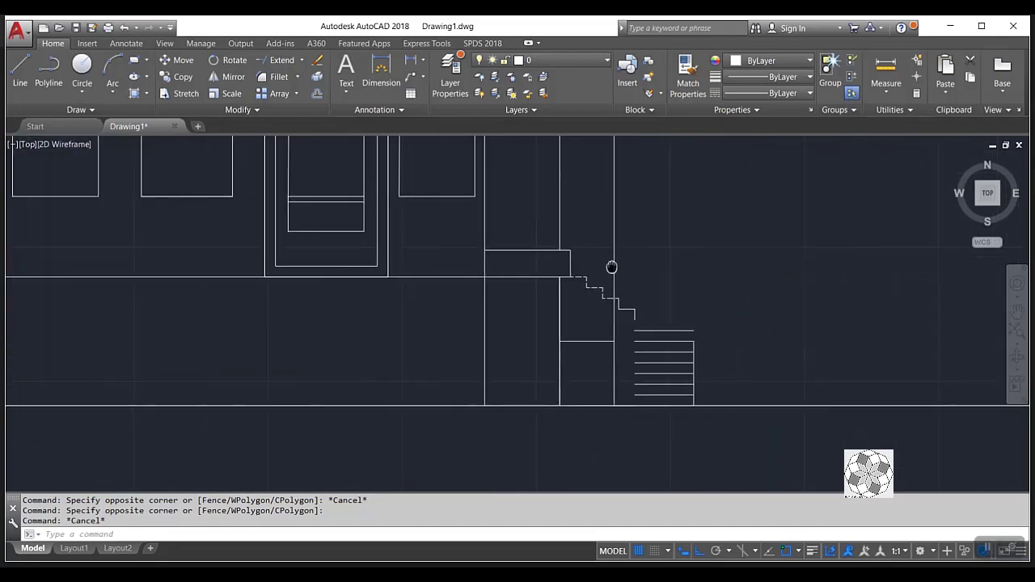
{"action": "scroll", "coordinate": [593, 275], "scroll_direction": "up", "scroll_amount": 2}
Move the stepped stair outline up so its top starts at the upper ledge corner.
{"action": "left_click", "coordinate": [605, 242]}
{"action": "left_click", "coordinate": [577, 310]}
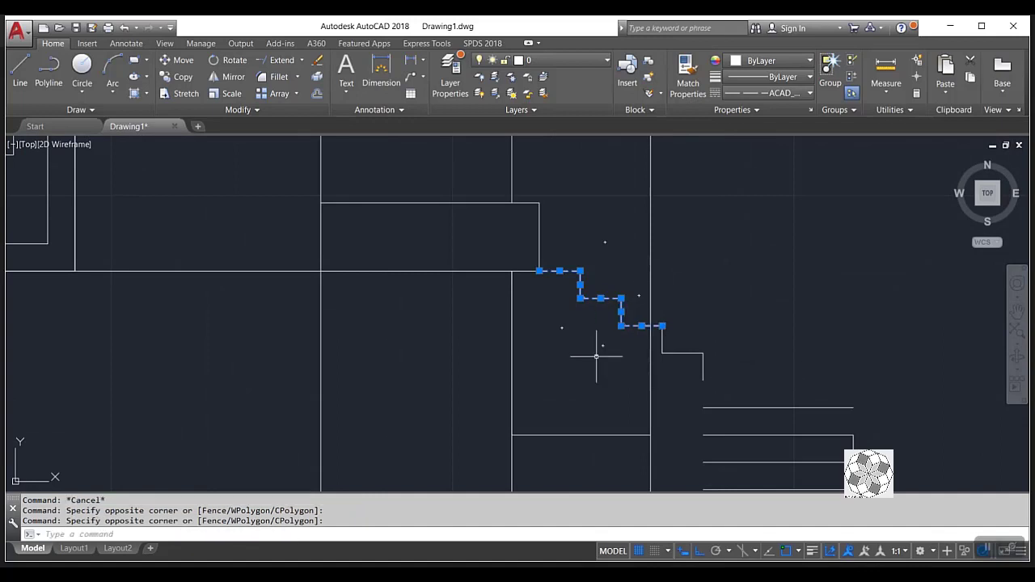
{"action": "left_click", "coordinate": [735, 300]}
{"action": "left_click", "coordinate": [675, 356]}
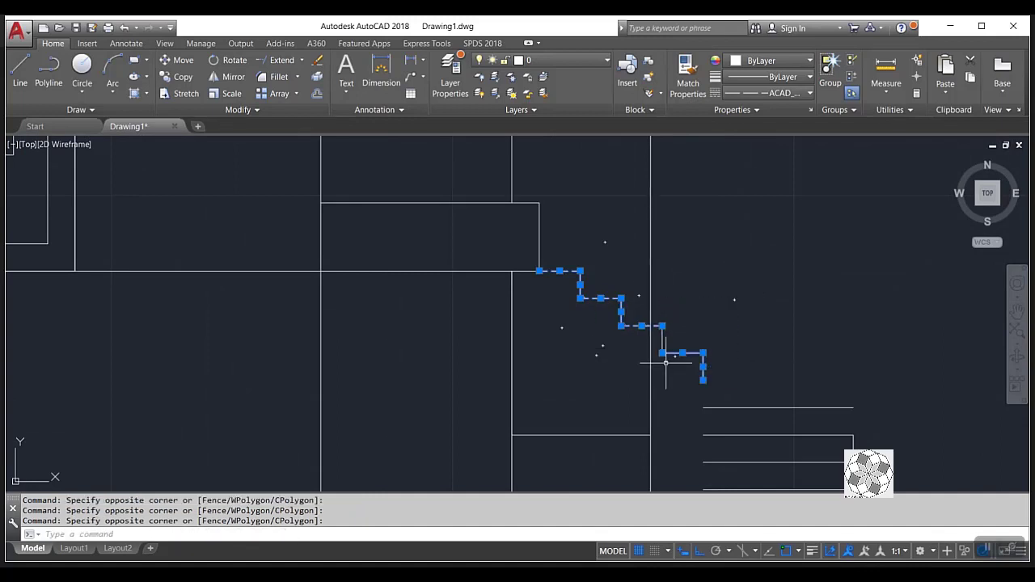
{"action": "left_click", "coordinate": [178, 60]}
{"action": "left_click", "coordinate": [539, 271]}
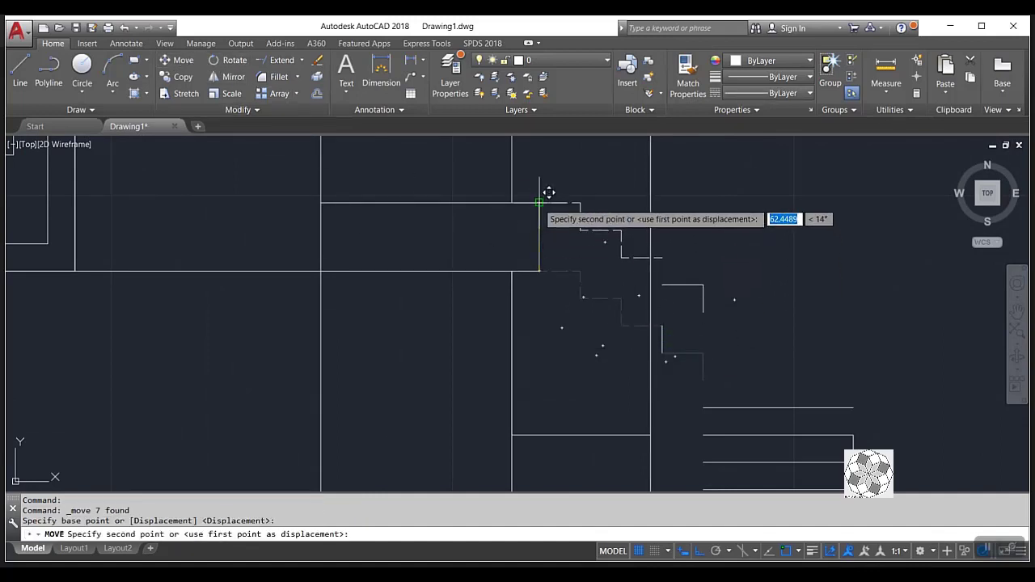
{"action": "left_click", "coordinate": [539, 203]}
Draw a short vertical line at the stair end, then delete the stray segment.
{"action": "left_click", "coordinate": [728, 272]}
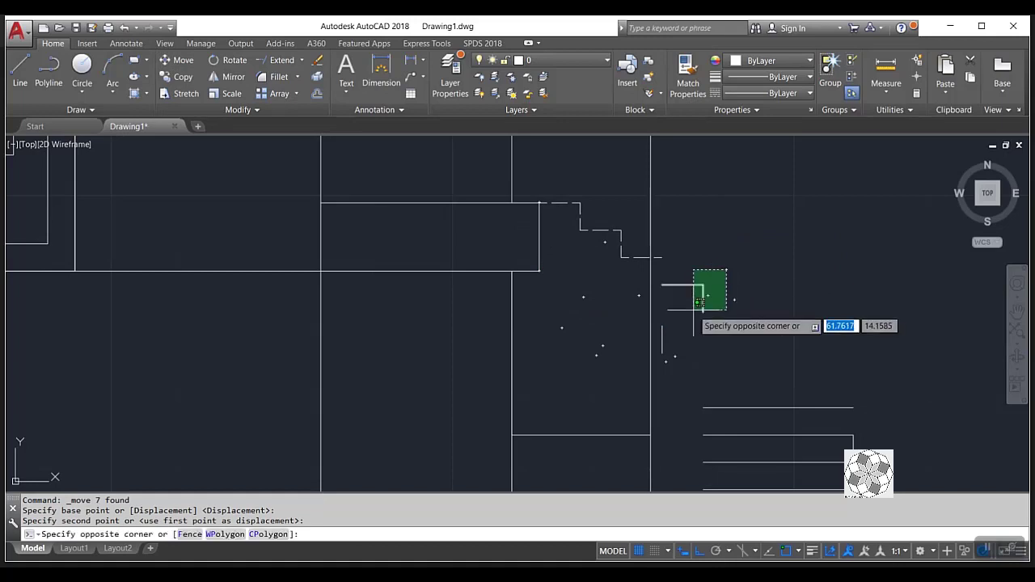
{"action": "left_click", "coordinate": [694, 311]}
{"action": "left_click", "coordinate": [20, 69]}
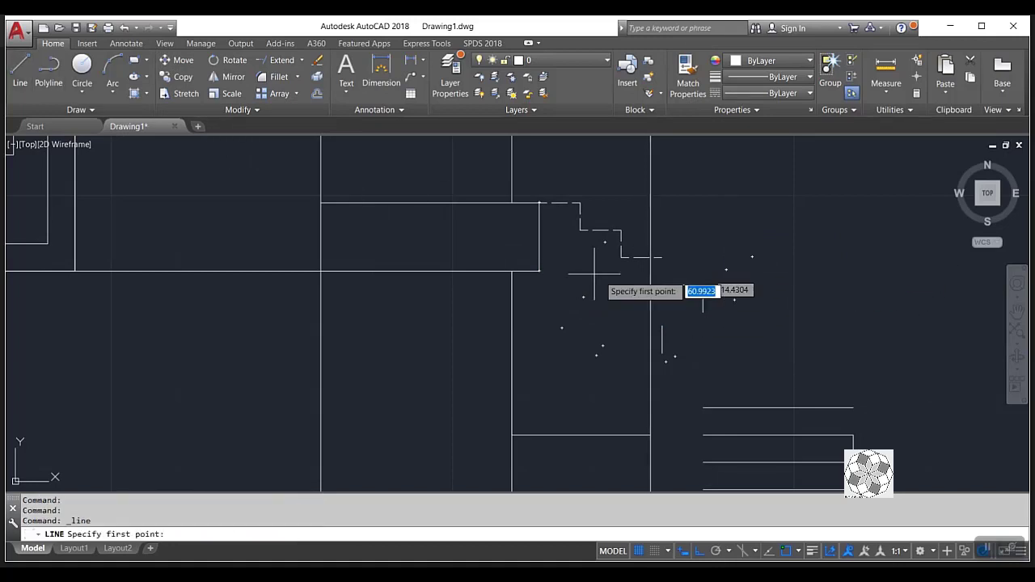
{"action": "left_click", "coordinate": [662, 258]}
{"action": "left_click", "coordinate": [662, 285]}
{"action": "key", "text": "Escape"}
{"action": "left_click", "coordinate": [676, 318]}
{"action": "left_click", "coordinate": [658, 358]}
{"action": "scroll", "coordinate": [615, 335], "scroll_direction": "down", "scroll_amount": 3}
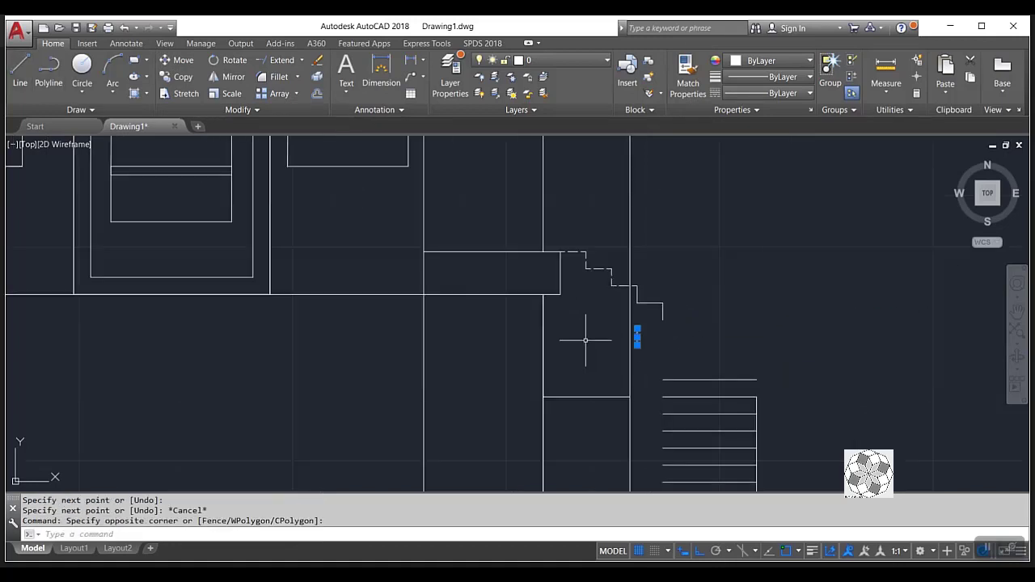
{"action": "key", "text": "Delete"}
{"action": "scroll", "coordinate": [793, 369], "scroll_direction": "down", "scroll_amount": 2}
{"action": "scroll", "coordinate": [688, 420], "scroll_direction": "up", "scroll_amount": 2}
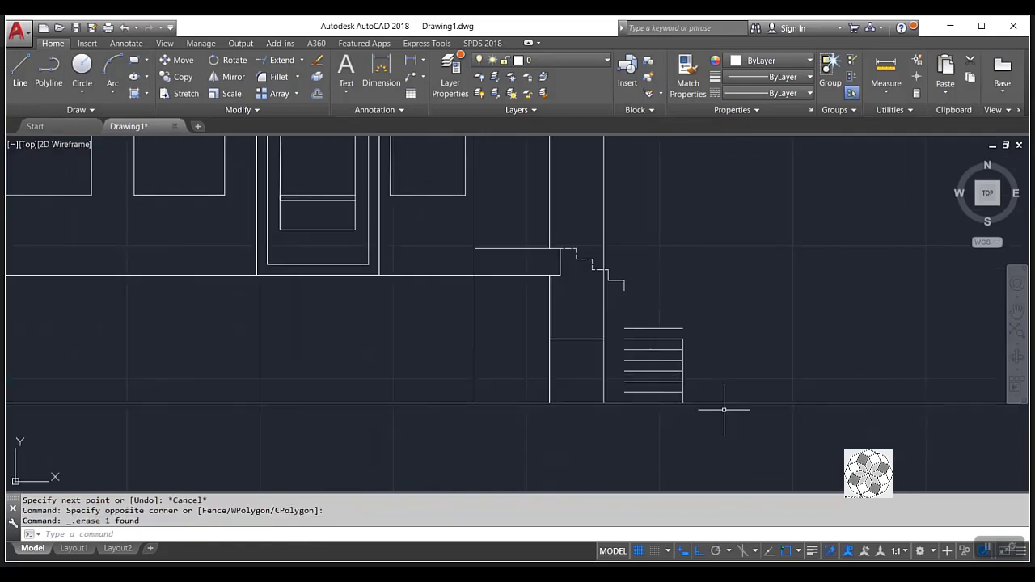
Copy the stair's last step to just below the stair end.
{"action": "scroll", "coordinate": [726, 280], "scroll_direction": "up", "scroll_amount": 2}
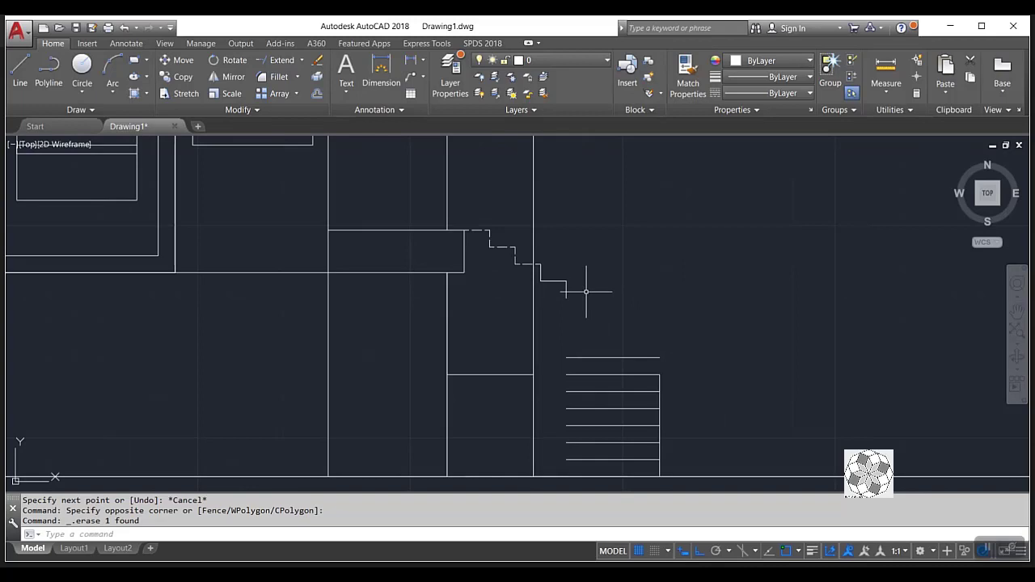
{"action": "scroll", "coordinate": [587, 291], "scroll_direction": "up", "scroll_amount": 2}
{"action": "scroll", "coordinate": [584, 305], "scroll_direction": "down", "scroll_amount": 2}
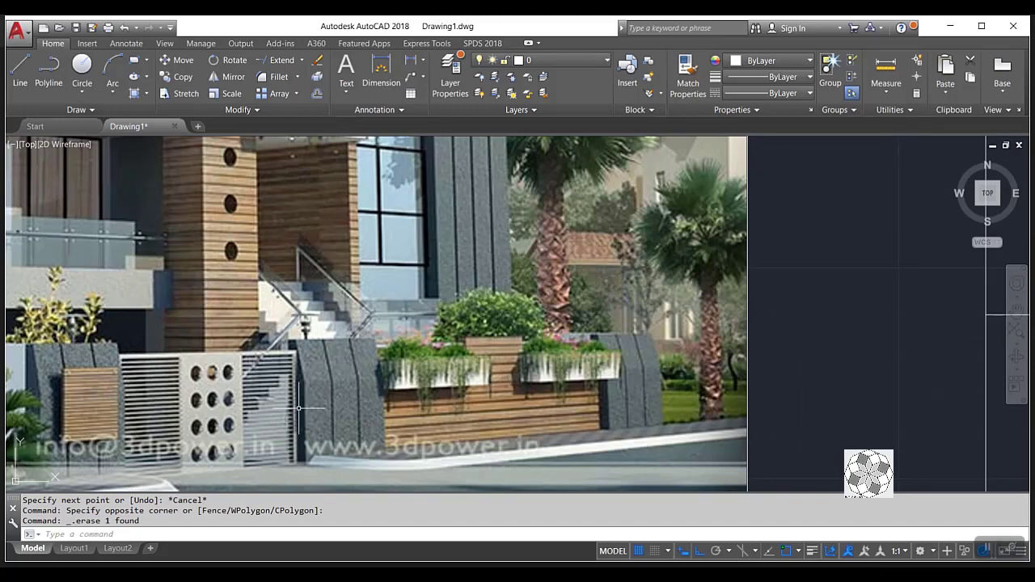
{"action": "scroll", "coordinate": [730, 282], "scroll_direction": "up", "scroll_amount": 2}
{"action": "scroll", "coordinate": [723, 219], "scroll_direction": "up", "scroll_amount": 2}
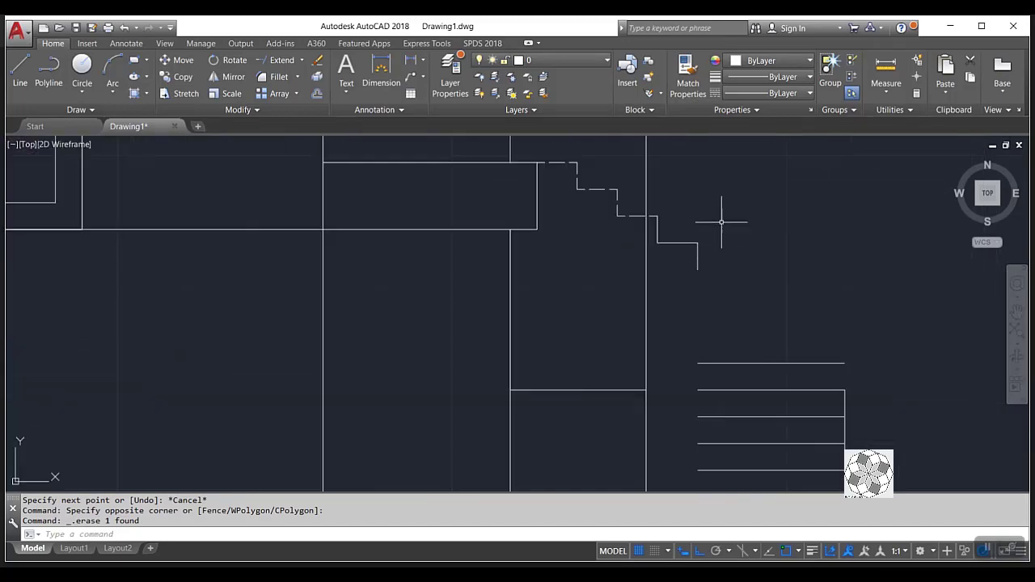
{"action": "left_click_drag", "start_coordinate": [723, 220], "coordinate": [657, 320]}
{"action": "left_click", "coordinate": [176, 77]}
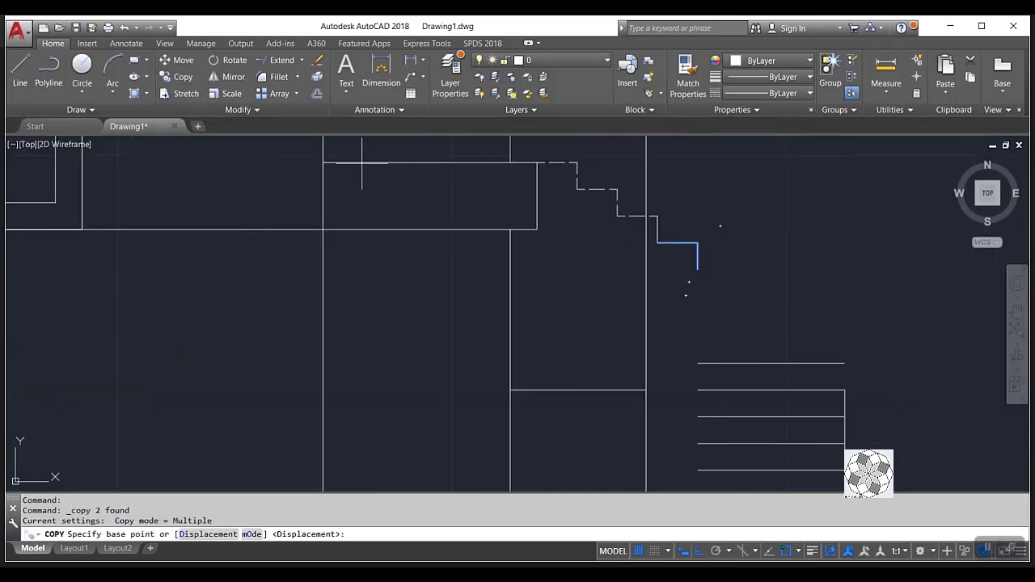
{"action": "left_click", "coordinate": [658, 243]}
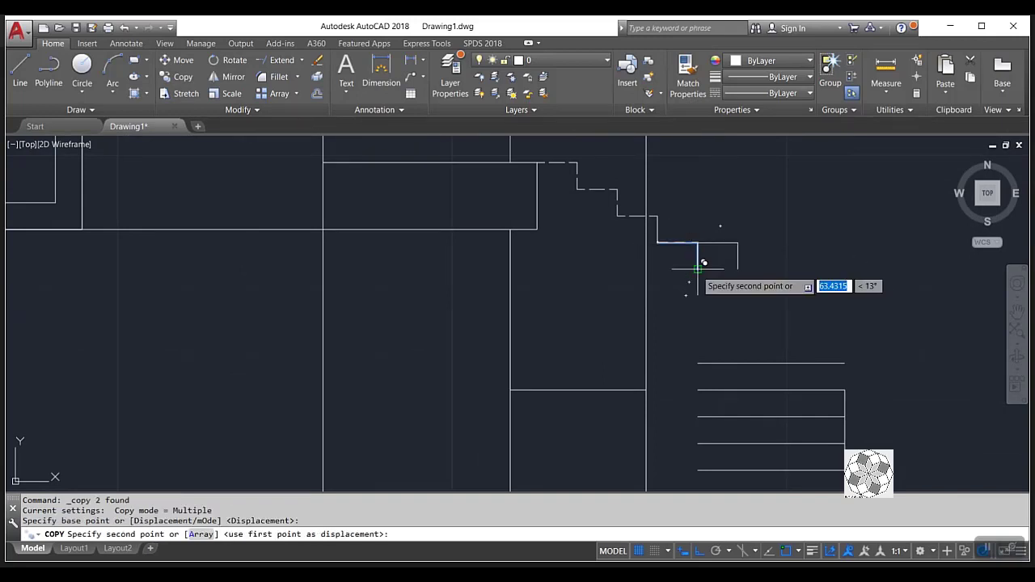
{"action": "left_click", "coordinate": [693, 267]}
{"action": "middle_click_drag", "start_coordinate": [872, 358], "coordinate": [751, 338]}
{"action": "key", "text": "Escape"}
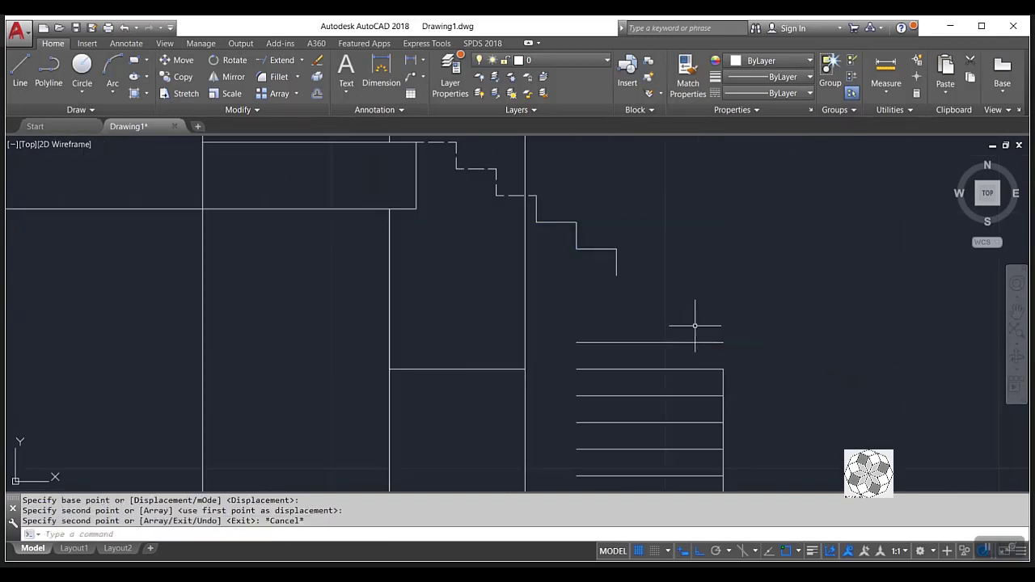
Move the tread lines and their vertical edge against the stair end.
{"action": "scroll", "coordinate": [693, 323], "scroll_direction": "down", "scroll_amount": 2}
{"action": "left_click", "coordinate": [689, 303]}
{"action": "left_click", "coordinate": [563, 427]}
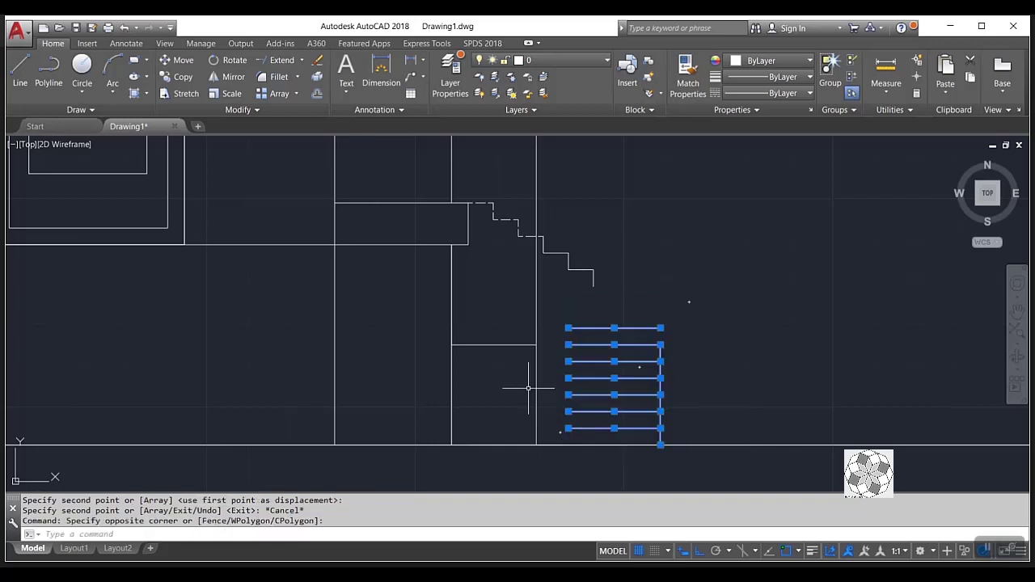
{"action": "left_click", "coordinate": [178, 60]}
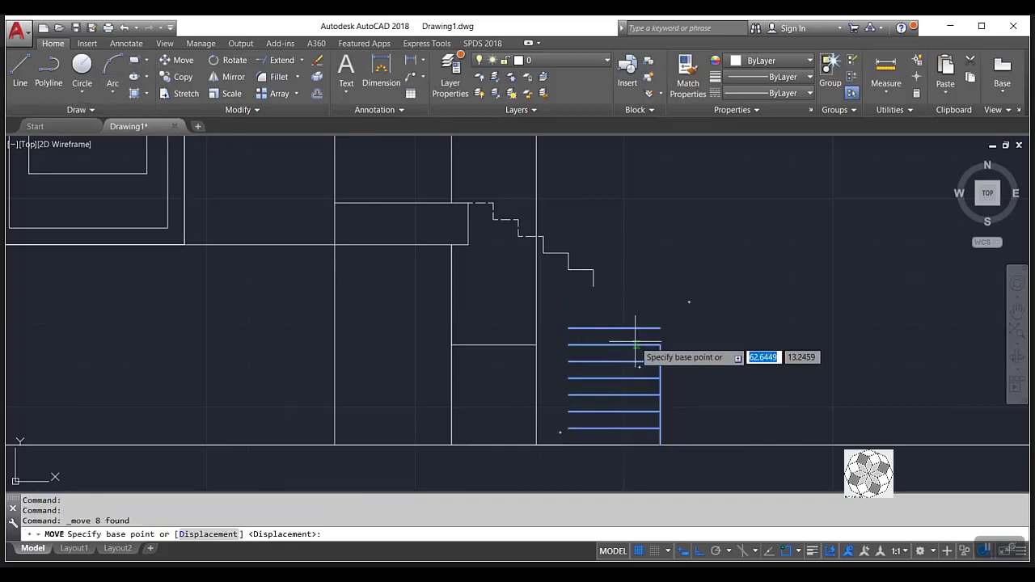
{"action": "left_click", "coordinate": [569, 328]}
{"action": "left_click", "coordinate": [594, 285]}
{"action": "scroll", "coordinate": [636, 359], "scroll_direction": "down", "scroll_amount": 2}
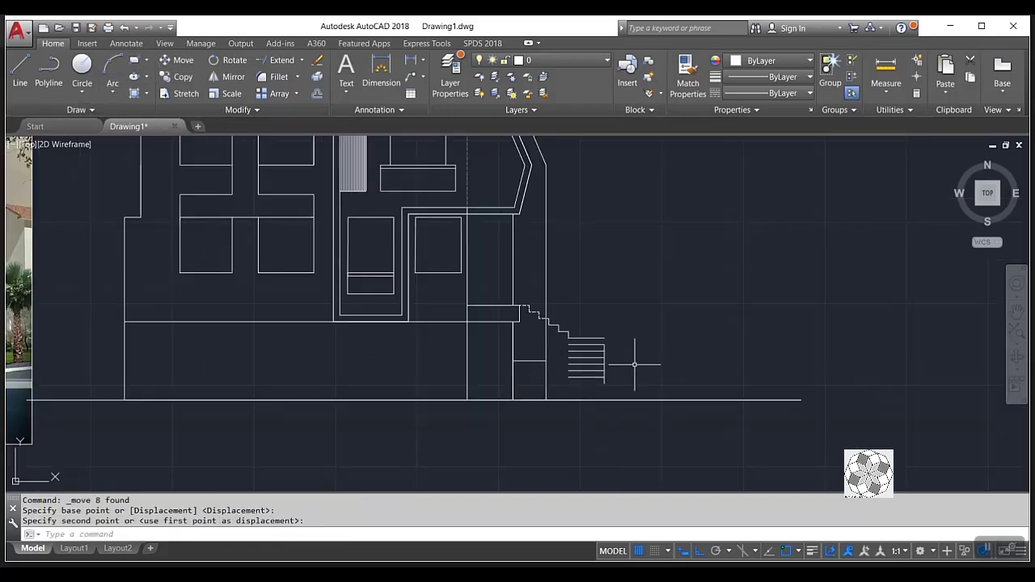
{"action": "scroll", "coordinate": [581, 340], "scroll_direction": "up", "scroll_amount": 2}
Draw a vertical line from the stair's top-right corner down to the ground line.
{"action": "type", "text": "l"}
{"action": "key", "text": "Return"}
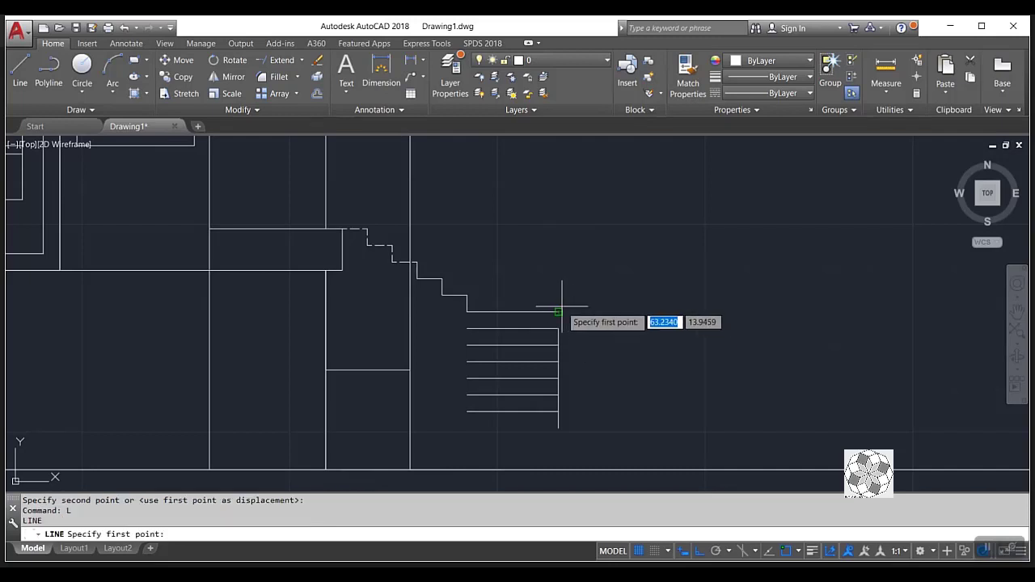
{"action": "left_click", "coordinate": [558, 312]}
{"action": "scroll", "coordinate": [550, 312], "scroll_direction": "down", "scroll_amount": 2}
{"action": "left_click", "coordinate": [554, 411]}
{"action": "key", "text": "Return"}
{"action": "scroll", "coordinate": [555, 397], "scroll_direction": "up", "scroll_amount": 3}
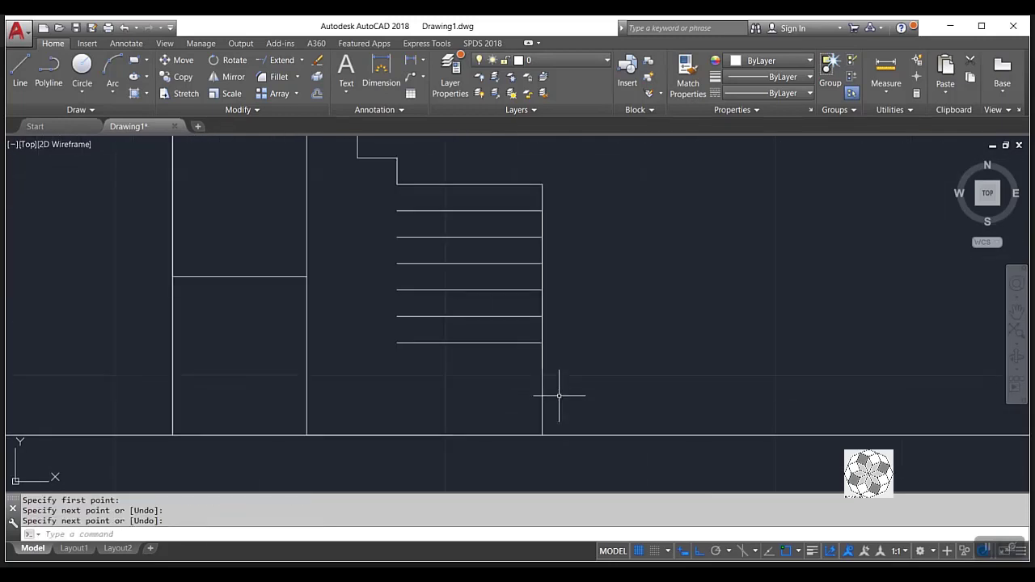
{"action": "scroll", "coordinate": [555, 397], "scroll_direction": "down", "scroll_amount": 1}
Draw small steps from the bottom stair corner using alternating 0.3 treads and 0.2 drops.
{"action": "key", "text": "Return"}
{"action": "left_click", "coordinate": [550, 364]}
{"action": "type", "text": ".3"}
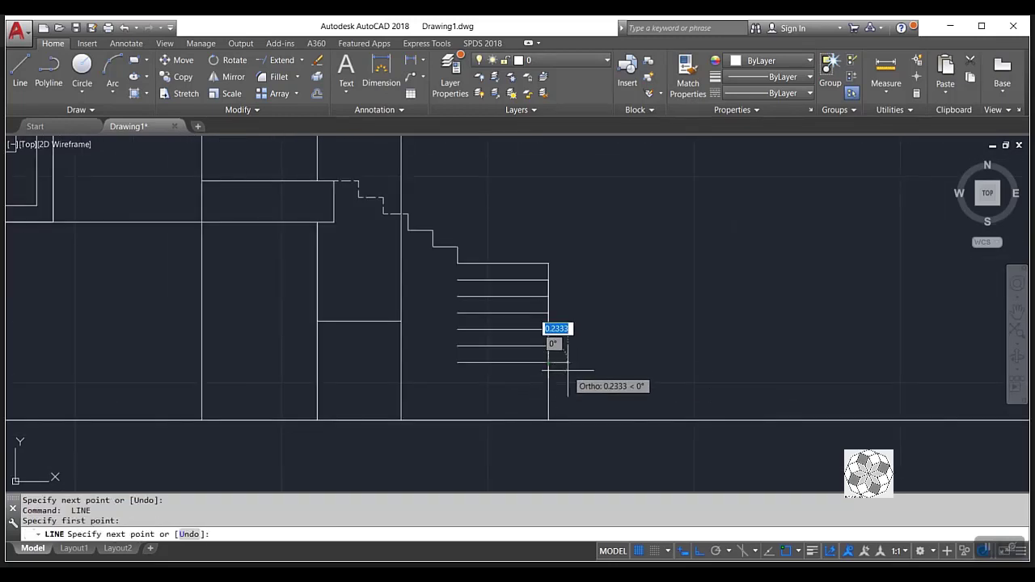
{"action": "key", "text": "Return"}
{"action": "type", "text": ".2"}
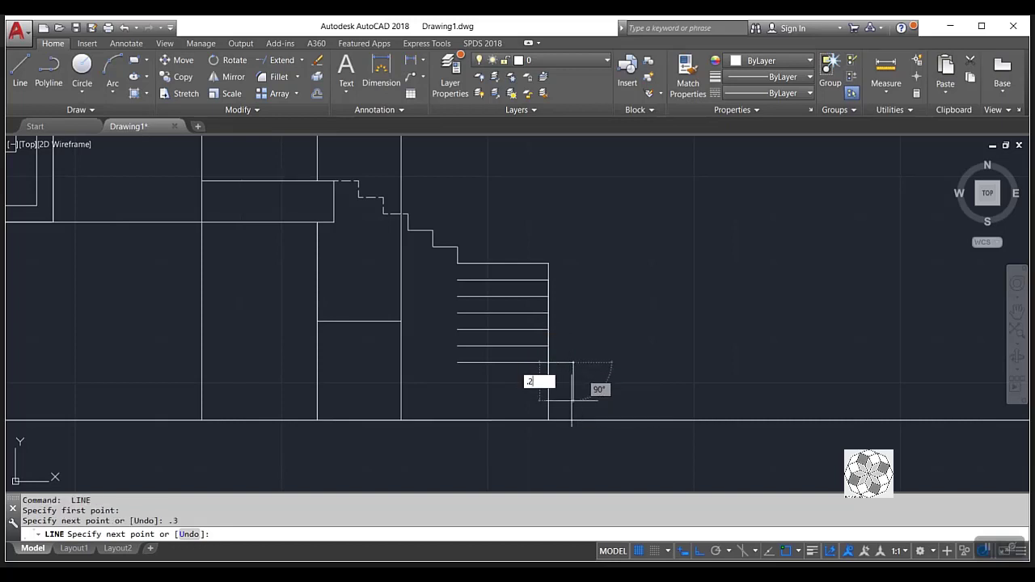
{"action": "key", "text": "Return"}
{"action": "type", "text": ".3"}
{"action": "key", "text": "Return"}
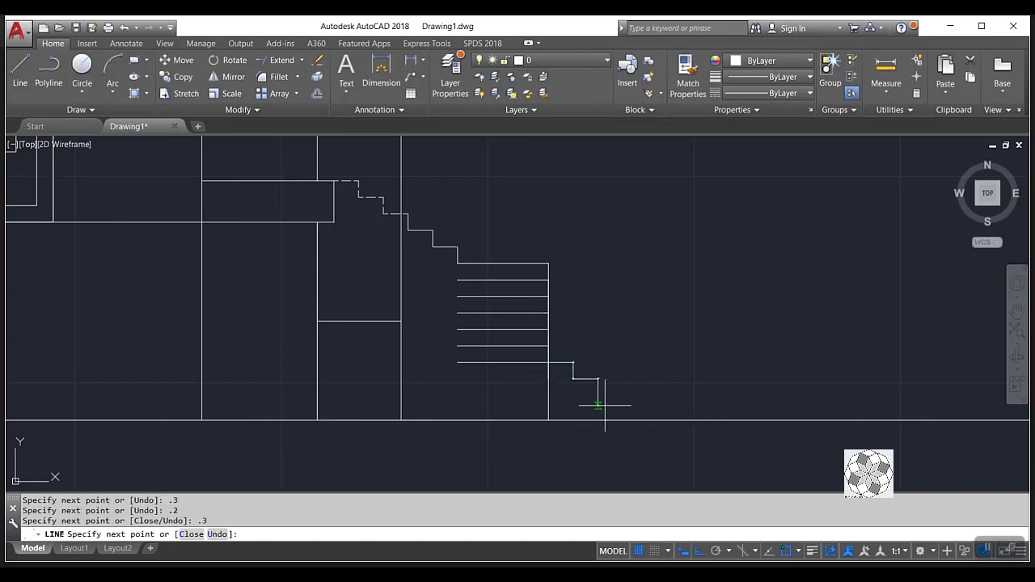
{"action": "key", "text": "ctrl+z"}
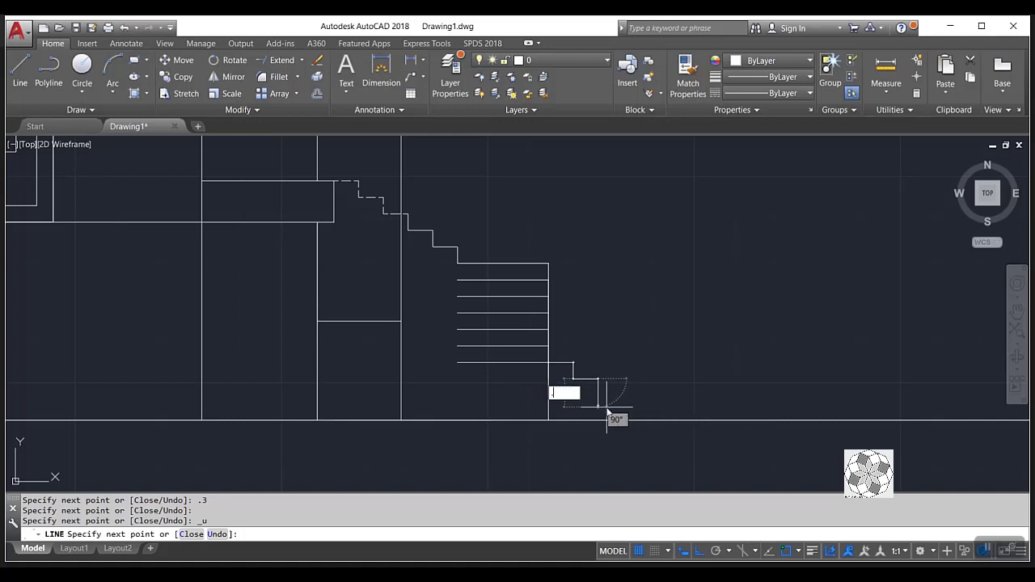
{"action": "type", "text": ".2"}
{"action": "key", "text": "Return"}
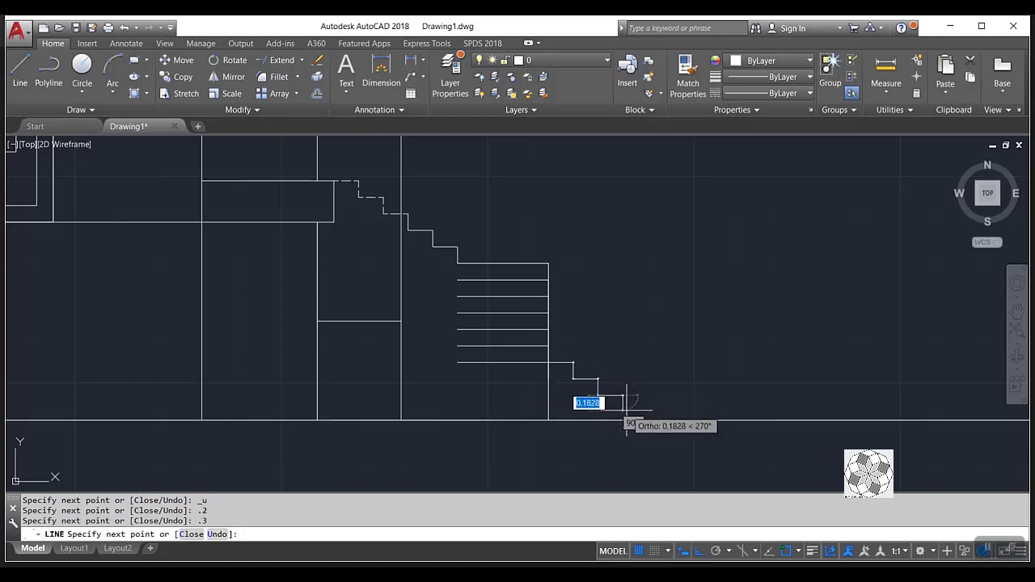
{"action": "type", "text": ".3"}
{"action": "key", "text": "Return"}
{"action": "type", "text": ".2"}
{"action": "key", "text": "Return"}
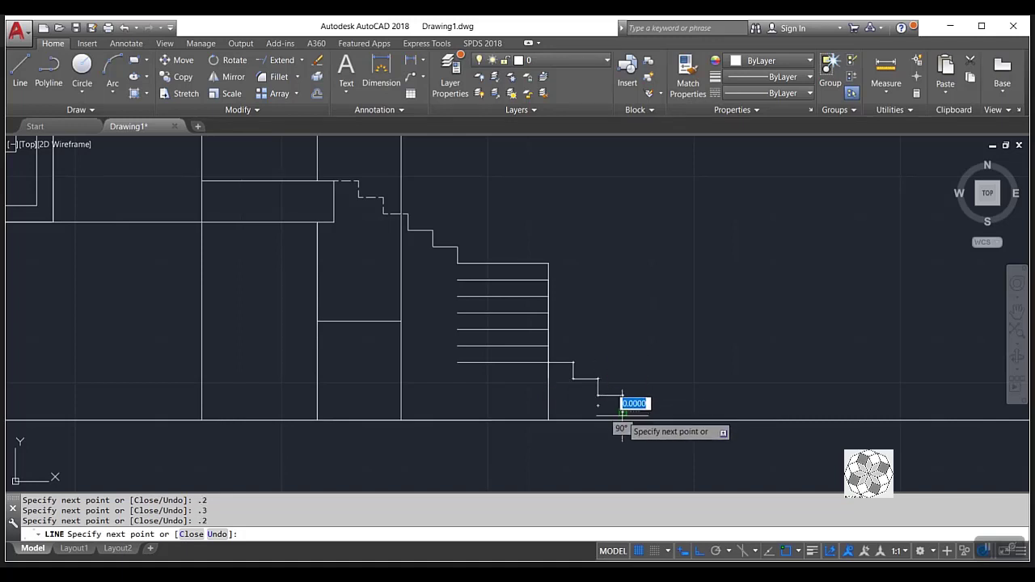
{"action": "key", "text": "Escape"}
Move the long ground line up to meet the foot of the new steps.
{"action": "scroll", "coordinate": [705, 423], "scroll_direction": "down", "scroll_amount": 1}
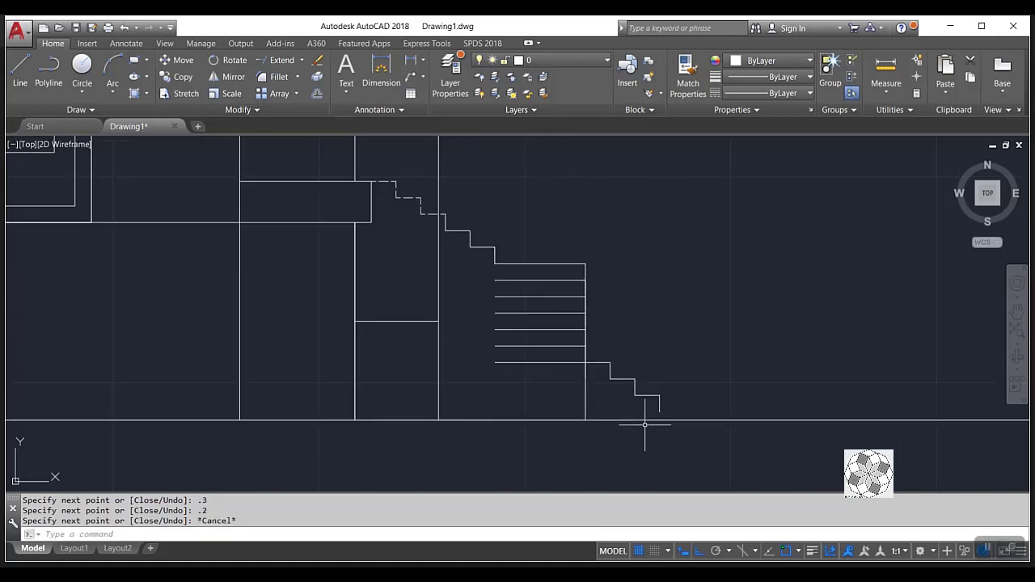
{"action": "scroll", "coordinate": [642, 421], "scroll_direction": "down", "scroll_amount": 1}
{"action": "left_click", "coordinate": [625, 417]}
{"action": "left_click", "coordinate": [620, 423]}
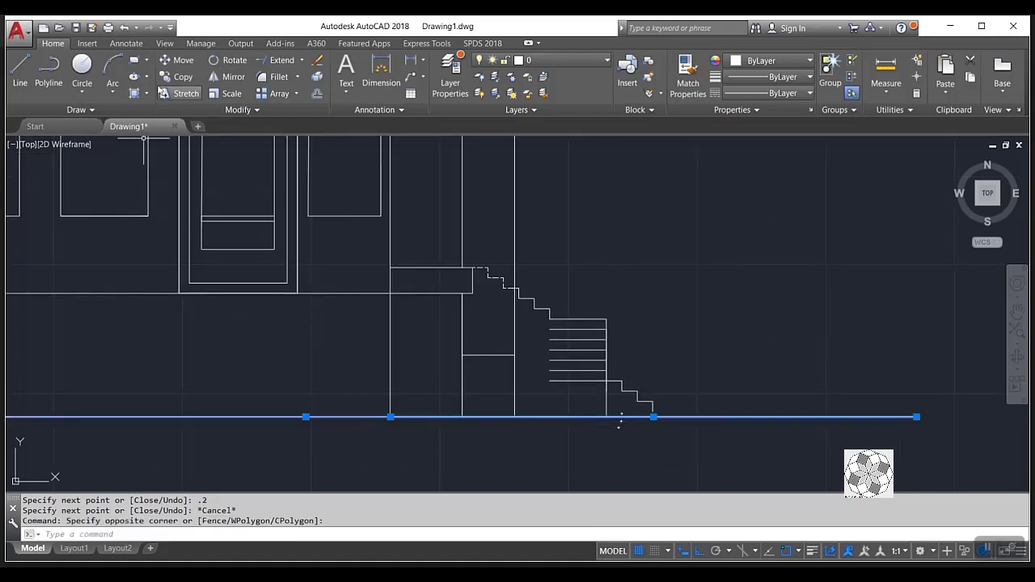
{"action": "left_click", "coordinate": [169, 61]}
{"action": "scroll", "coordinate": [704, 445], "scroll_direction": "up", "scroll_amount": 3}
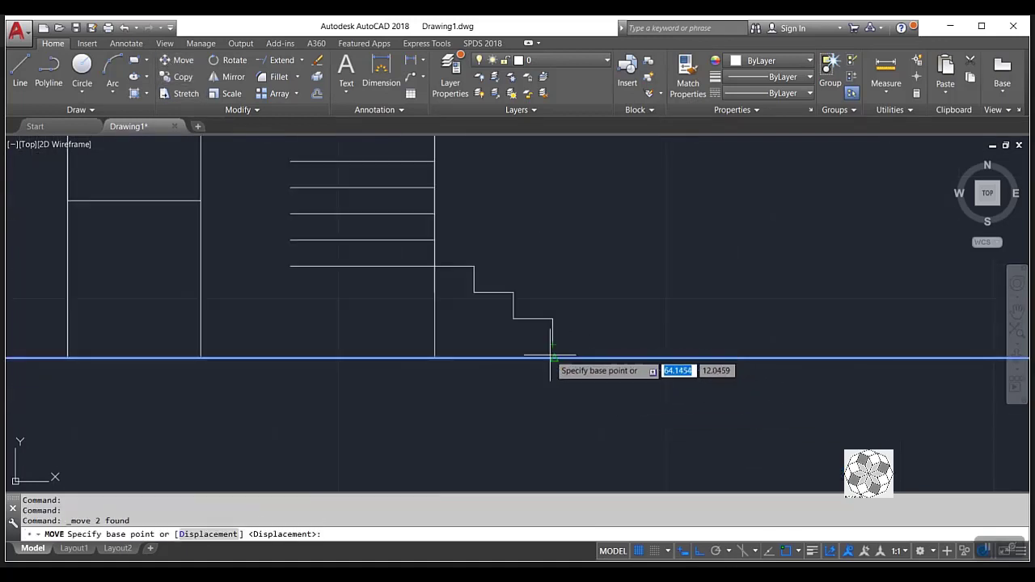
{"action": "left_click", "coordinate": [553, 357]}
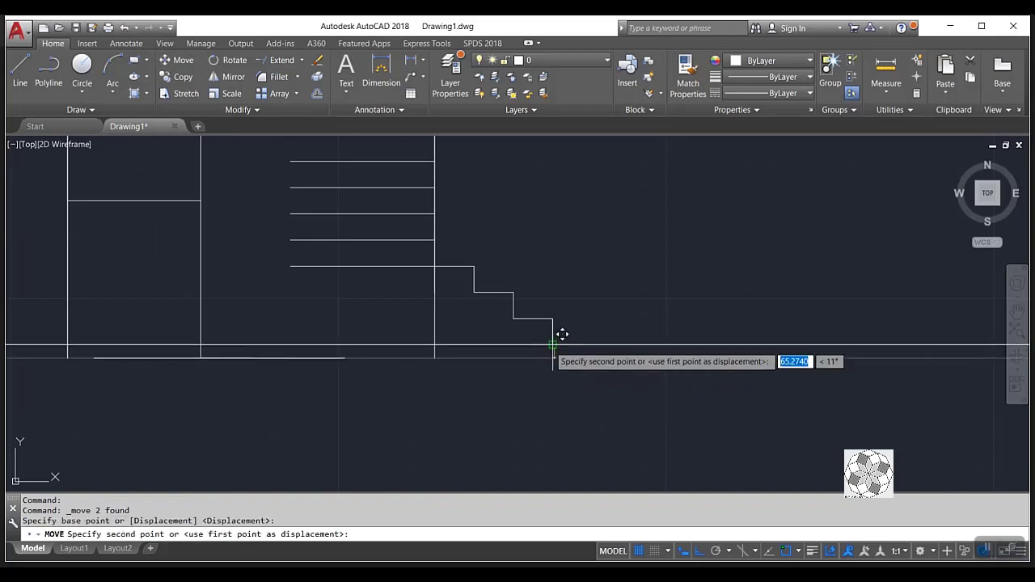
{"action": "scroll", "coordinate": [446, 365], "scroll_direction": "down", "scroll_amount": 4}
{"action": "scroll", "coordinate": [691, 365], "scroll_direction": "down", "scroll_amount": 1}
{"action": "scroll", "coordinate": [762, 363], "scroll_direction": "up", "scroll_amount": 3}
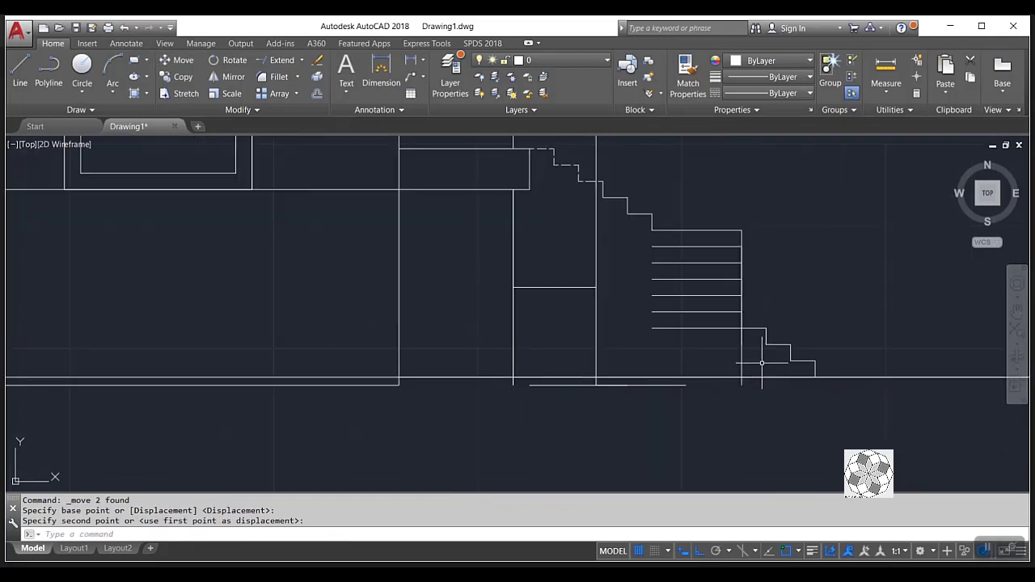
{"action": "scroll", "coordinate": [762, 363], "scroll_direction": "up", "scroll_amount": 3}
{"action": "scroll", "coordinate": [752, 381], "scroll_direction": "down", "scroll_amount": 5}
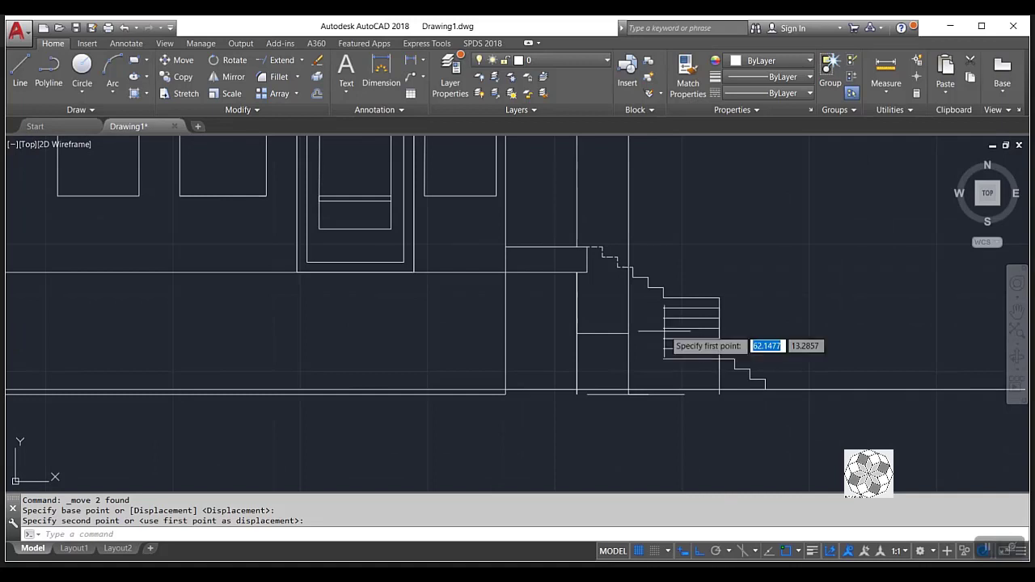
Draw a short horizontal line near the stair's lower left.
{"action": "left_click", "coordinate": [664, 358]}
{"action": "left_click", "coordinate": [720, 359]}
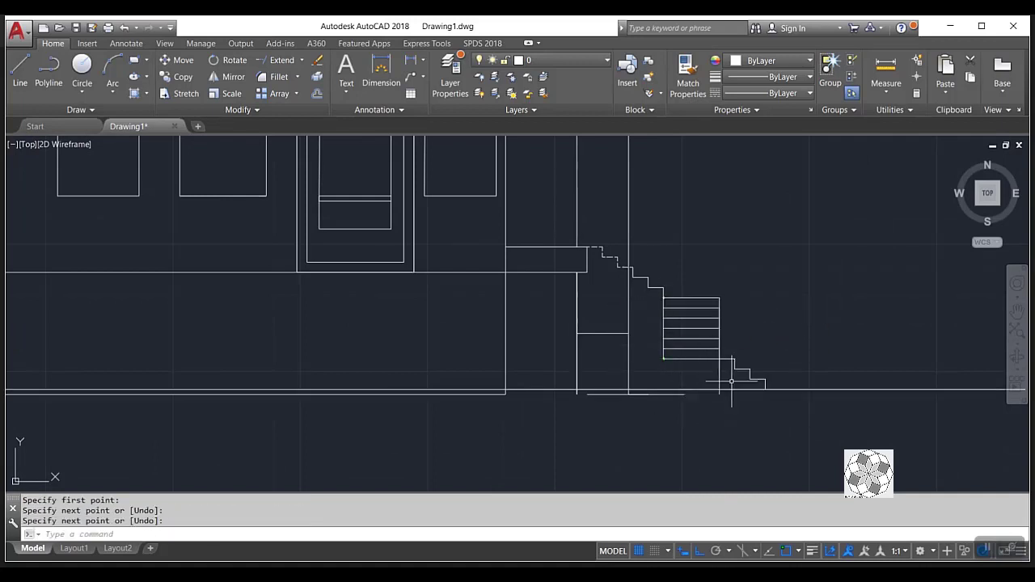
{"action": "scroll", "coordinate": [732, 381], "scroll_direction": "up", "scroll_amount": 2}
{"action": "key", "text": "Return"}
Try trimming the overlapping lines at the stair foot with TR, then cancel.
{"action": "type", "text": "tr"}
{"action": "key", "text": "Return"}
{"action": "key", "text": "Return"}
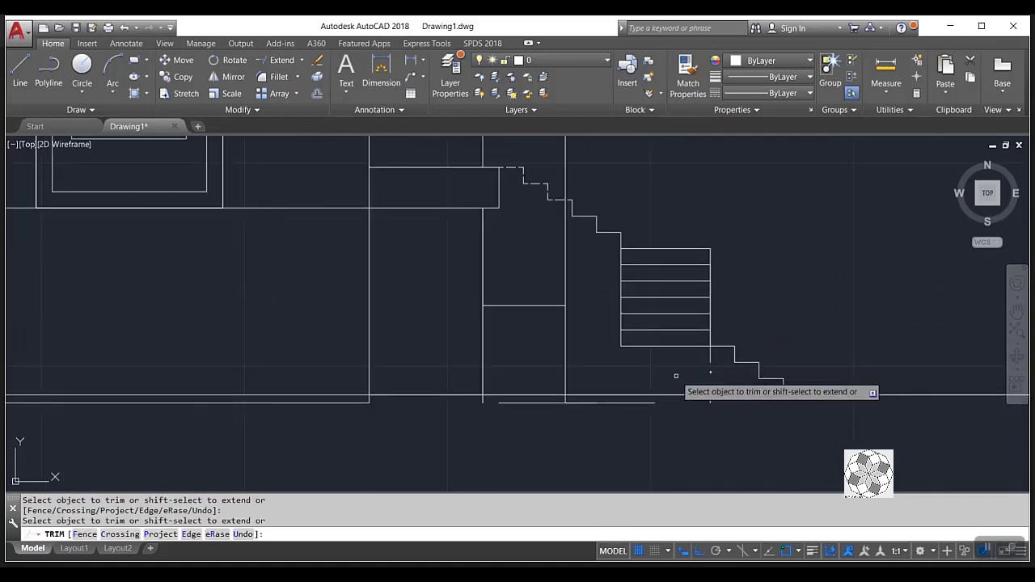
{"action": "scroll", "coordinate": [676, 376], "scroll_direction": "down", "scroll_amount": 1}
{"action": "scroll", "coordinate": [693, 364], "scroll_direction": "up", "scroll_amount": 2}
{"action": "left_click", "coordinate": [694, 364]}
{"action": "scroll", "coordinate": [693, 364], "scroll_direction": "down", "scroll_amount": 1}
{"action": "left_click", "coordinate": [692, 364]}
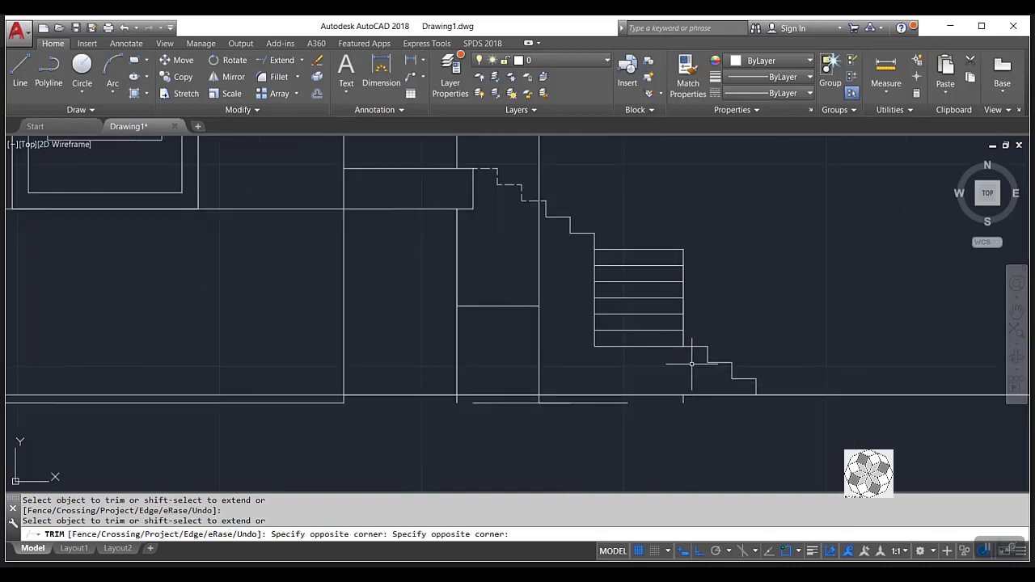
{"action": "key", "text": "Escape"}
Erase the stray line below the ground line and two small leftover lines.
{"action": "scroll", "coordinate": [480, 377], "scroll_direction": "up", "scroll_amount": 2}
{"action": "left_click_drag", "start_coordinate": [739, 393], "coordinate": [624, 416]}
{"action": "scroll", "coordinate": [624, 416], "scroll_direction": "down", "scroll_amount": 2}
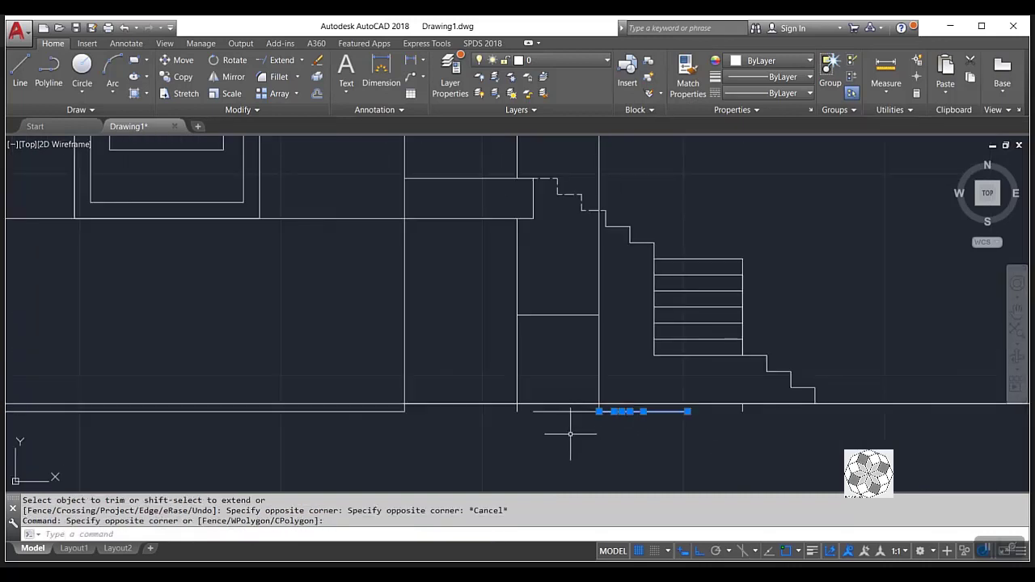
{"action": "key", "text": "Delete"}
{"action": "left_click", "coordinate": [520, 440]}
{"action": "left_click", "coordinate": [751, 359]}
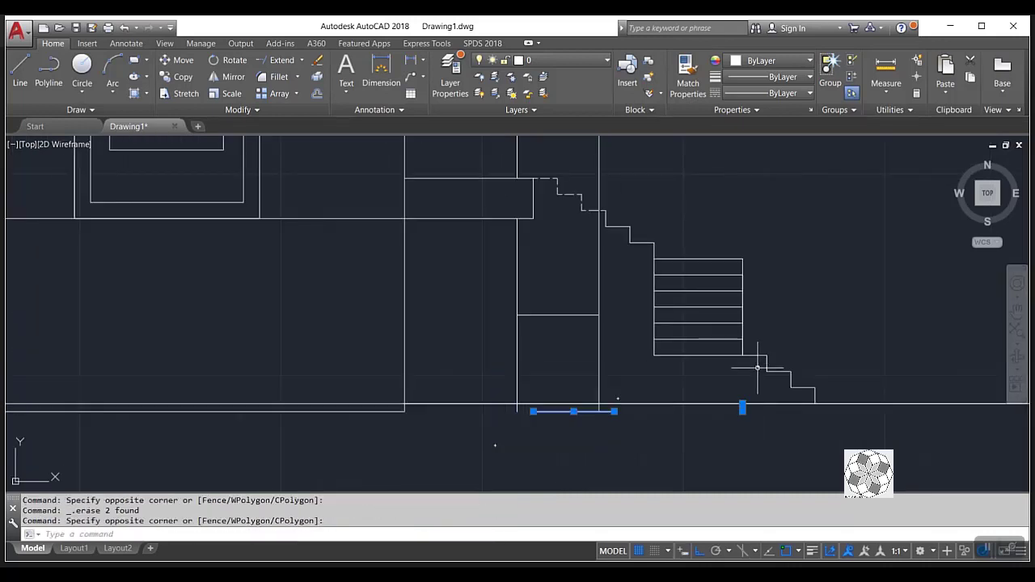
{"action": "key", "text": "Delete"}
Trim the overhanging line ends at the staircase base with a crossing window.
{"action": "scroll", "coordinate": [568, 408], "scroll_direction": "up", "scroll_amount": 3}
{"action": "type", "text": "tr"}
{"action": "key", "text": "Return"}
{"action": "key", "text": "Return"}
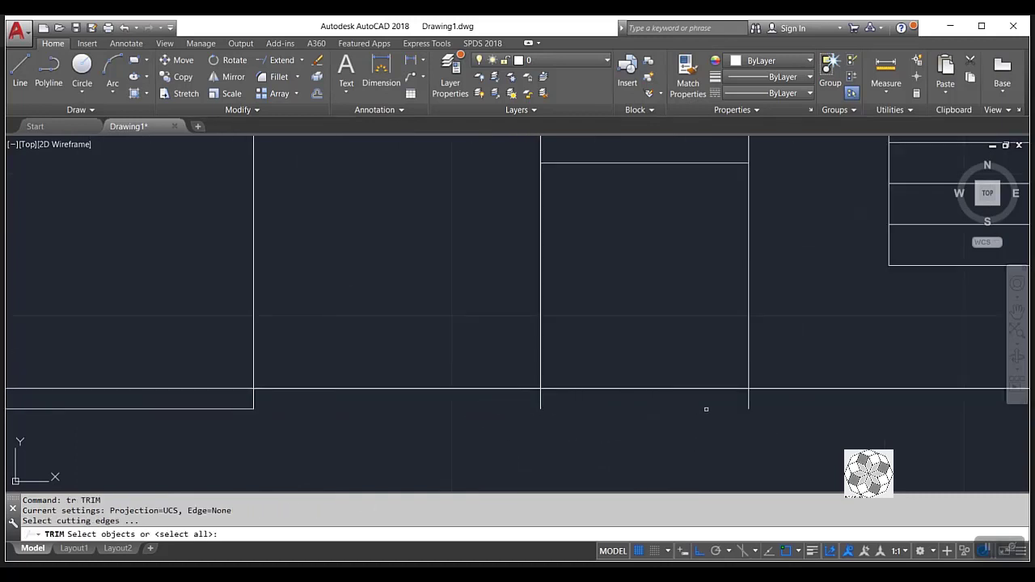
{"action": "left_click", "coordinate": [788, 401]}
{"action": "left_click", "coordinate": [478, 414]}
{"action": "scroll", "coordinate": [792, 354], "scroll_direction": "down", "scroll_amount": 2}
{"action": "scroll", "coordinate": [661, 360], "scroll_direction": "up", "scroll_amount": 2}
{"action": "scroll", "coordinate": [661, 360], "scroll_direction": "up", "scroll_amount": 1}
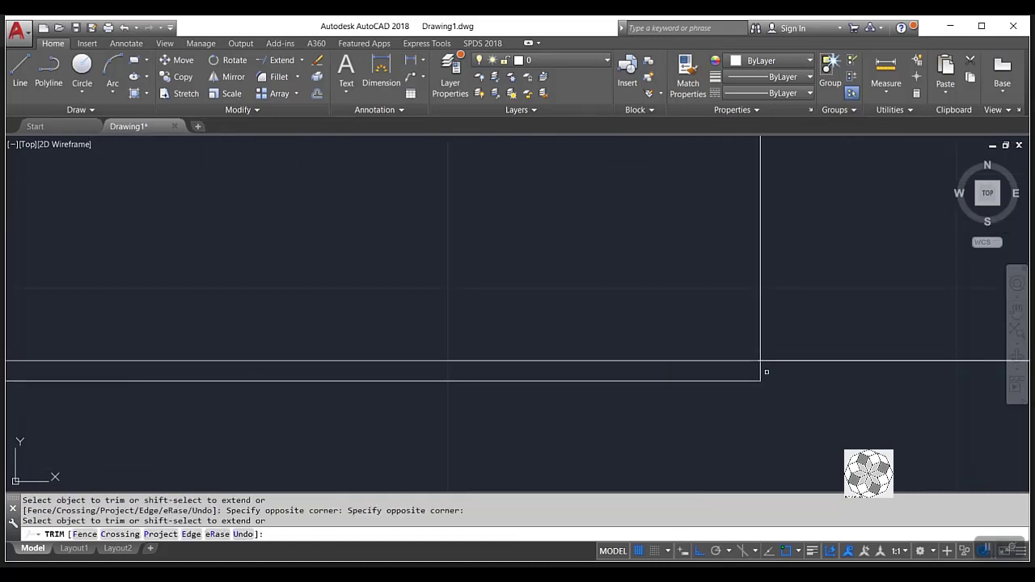
{"action": "scroll", "coordinate": [347, 383], "scroll_direction": "down", "scroll_amount": 3}
{"action": "scroll", "coordinate": [360, 398], "scroll_direction": "up", "scroll_amount": 3}
{"action": "left_click", "coordinate": [360, 398]}
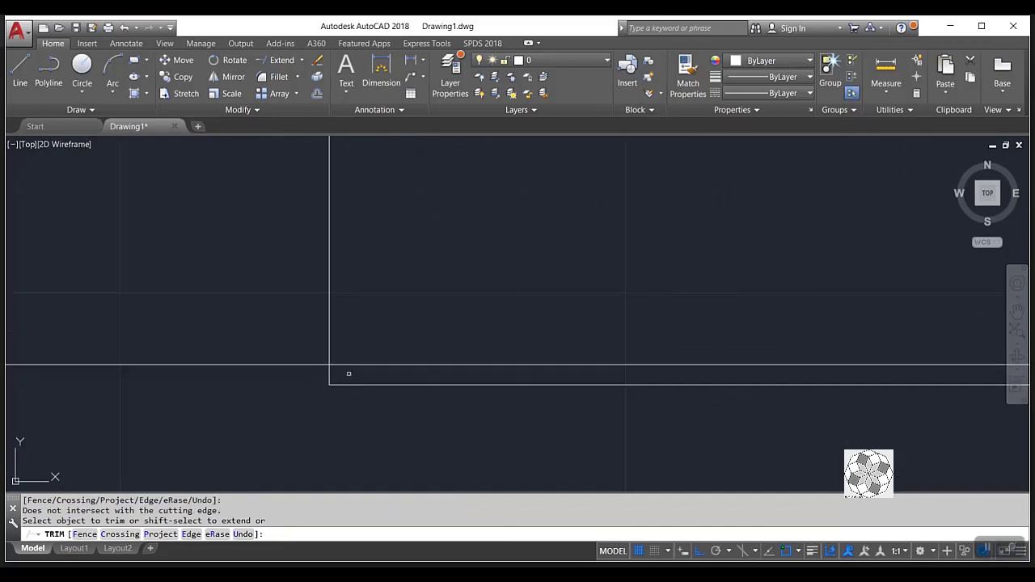
{"action": "key", "text": "Escape"}
Delete the remaining short leftover segment and another stray line.
{"action": "left_click", "coordinate": [345, 403]}
{"action": "key", "text": "Delete"}
{"action": "scroll", "coordinate": [497, 393], "scroll_direction": "down", "scroll_amount": 2}
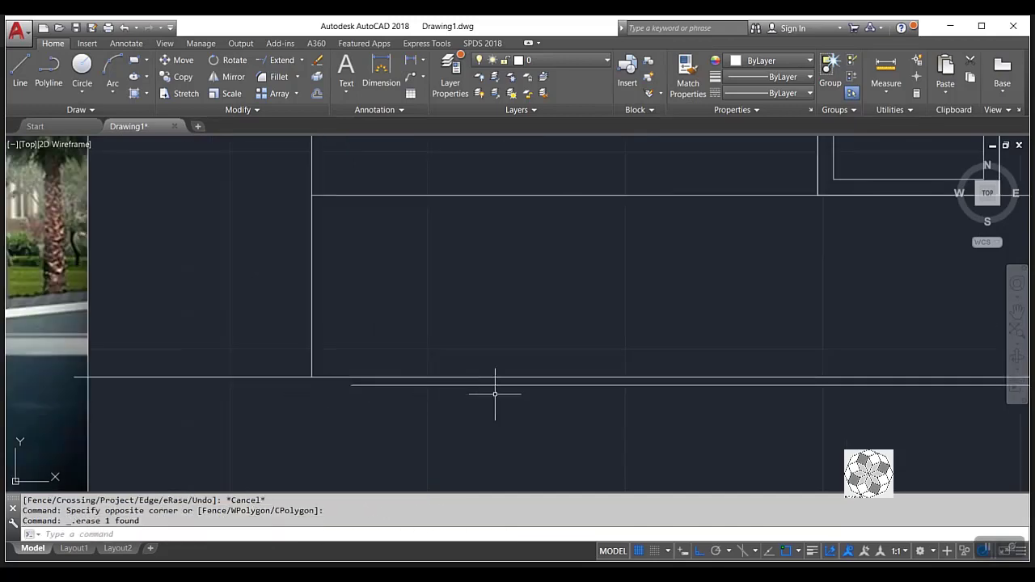
{"action": "scroll", "coordinate": [527, 363], "scroll_direction": "up", "scroll_amount": 2}
{"action": "left_click", "coordinate": [526, 369]}
{"action": "key", "text": "Delete"}
{"action": "scroll", "coordinate": [592, 402], "scroll_direction": "down", "scroll_amount": 2}
{"action": "scroll", "coordinate": [743, 392], "scroll_direction": "up", "scroll_amount": 2}
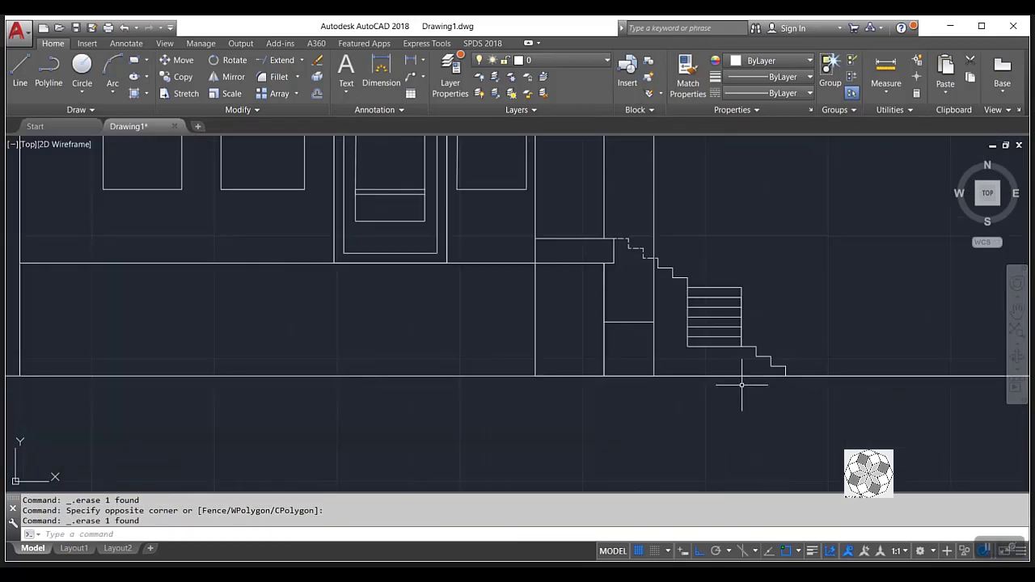
{"action": "scroll", "coordinate": [740, 393], "scroll_direction": "down", "scroll_amount": 2}
Begin a line at the corner by the upper steps, then cancel it.
{"action": "scroll", "coordinate": [750, 433], "scroll_direction": "down", "scroll_amount": 2}
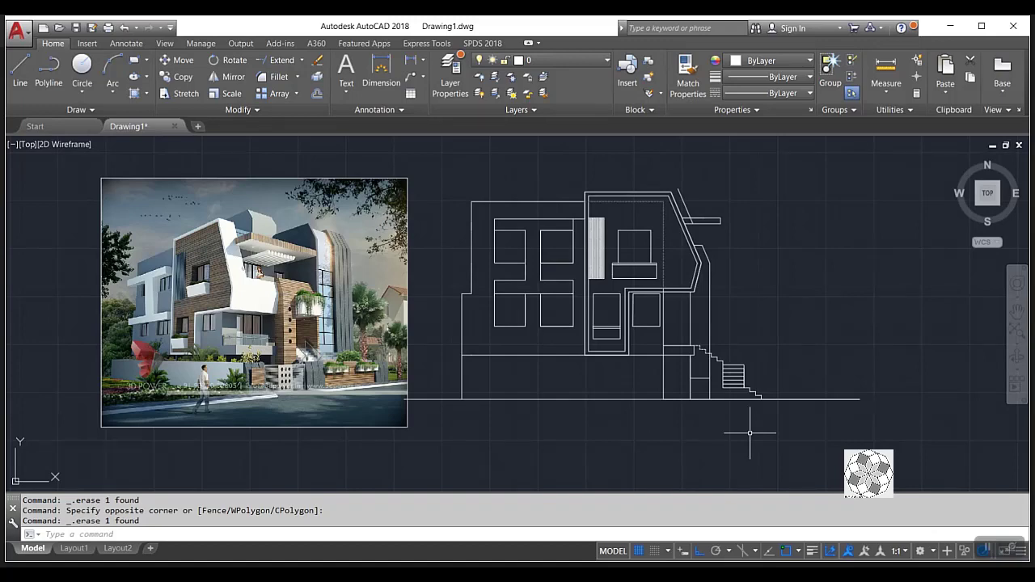
{"action": "scroll", "coordinate": [706, 347], "scroll_direction": "up", "scroll_amount": 2}
{"action": "left_click", "coordinate": [20, 69]}
{"action": "scroll", "coordinate": [698, 364], "scroll_direction": "up", "scroll_amount": 3}
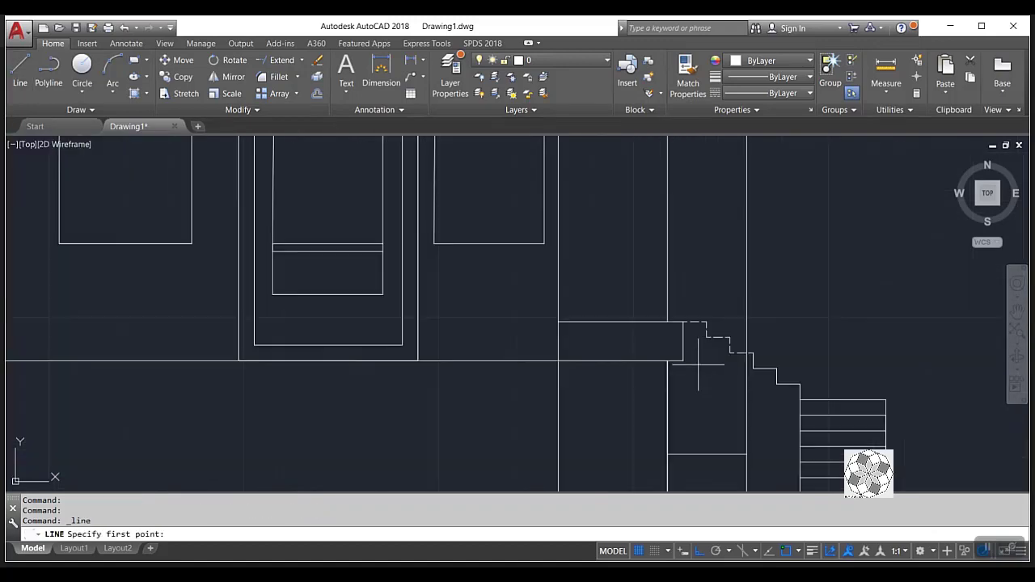
{"action": "left_click", "coordinate": [686, 361]}
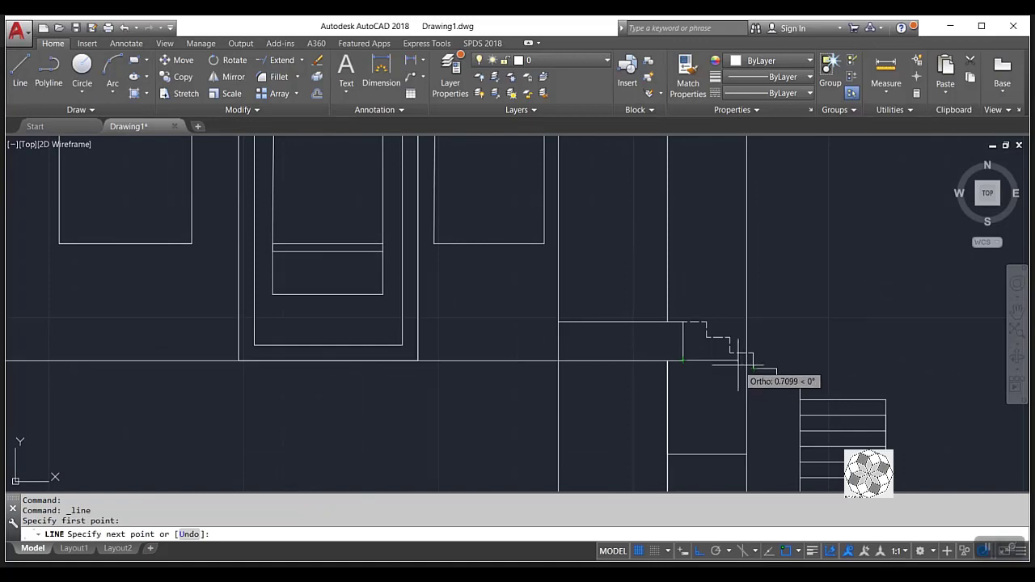
{"action": "scroll", "coordinate": [712, 368], "scroll_direction": "down", "scroll_amount": 3}
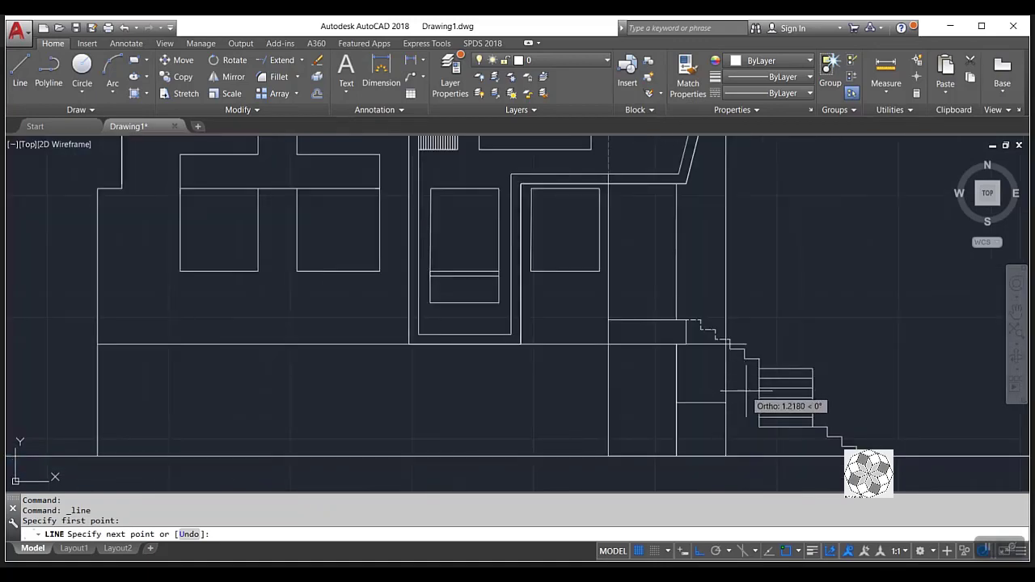
{"action": "key", "text": "Escape"}
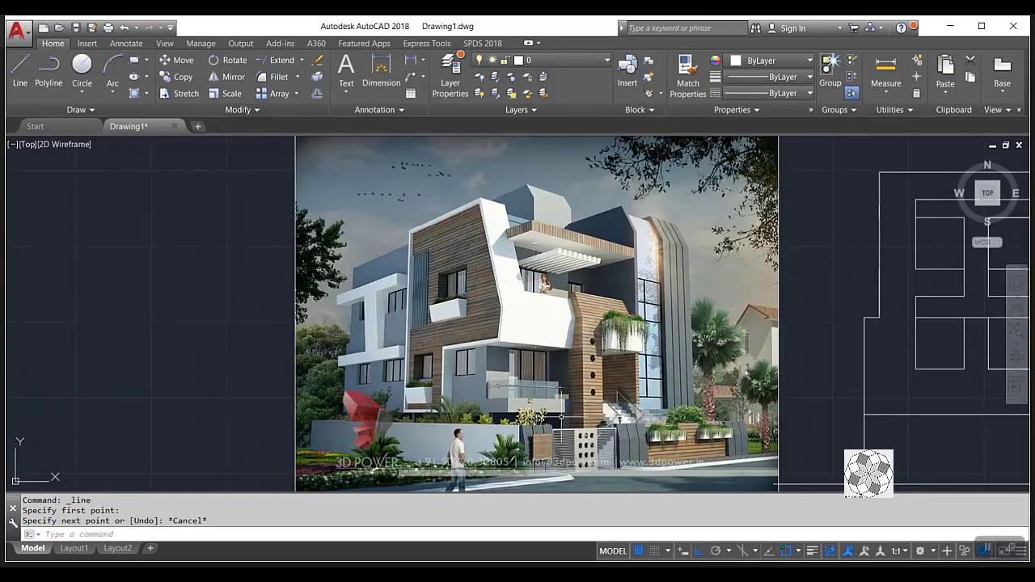
Zoom around the lowest steps and abandon a selection window there.
{"action": "scroll", "coordinate": [566, 465], "scroll_direction": "up", "scroll_amount": 2}
{"action": "scroll", "coordinate": [550, 453], "scroll_direction": "down", "scroll_amount": 3}
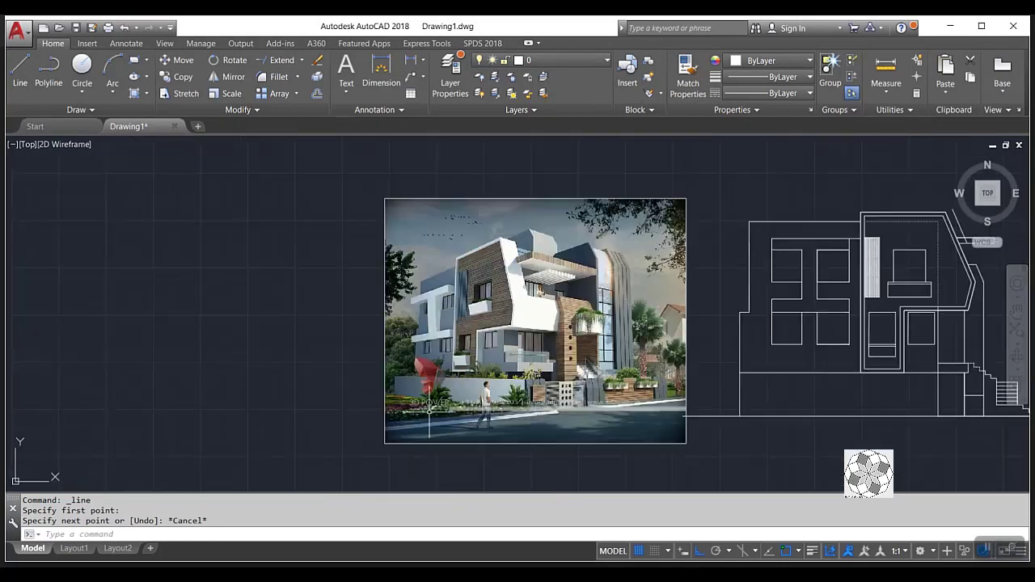
{"action": "scroll", "coordinate": [504, 414], "scroll_direction": "down", "scroll_amount": 2}
{"action": "scroll", "coordinate": [504, 414], "scroll_direction": "up", "scroll_amount": 1}
{"action": "scroll", "coordinate": [793, 404], "scroll_direction": "up", "scroll_amount": 3}
{"action": "left_click", "coordinate": [821, 368]}
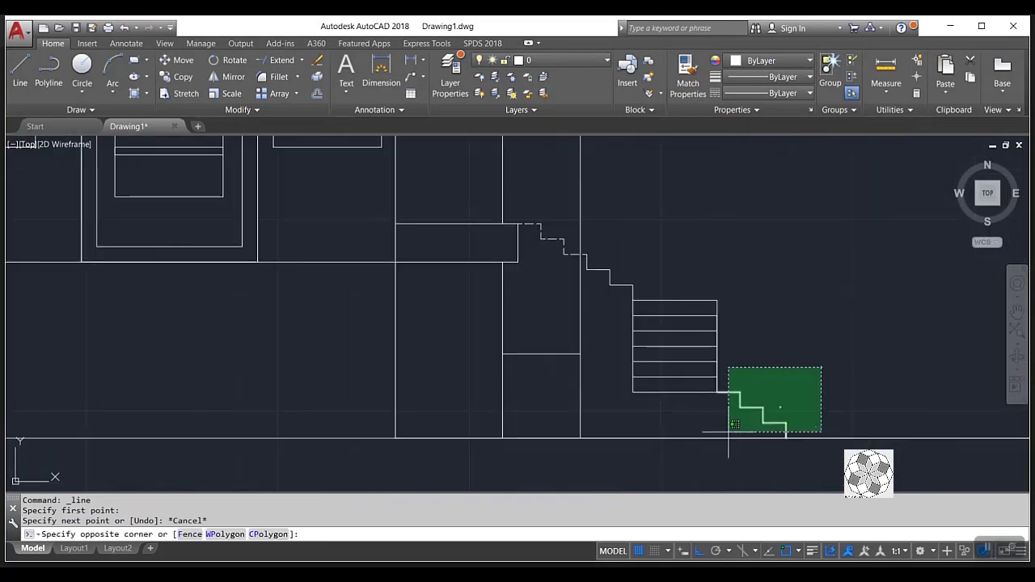
{"action": "scroll", "coordinate": [792, 402], "scroll_direction": "down", "scroll_amount": 5}
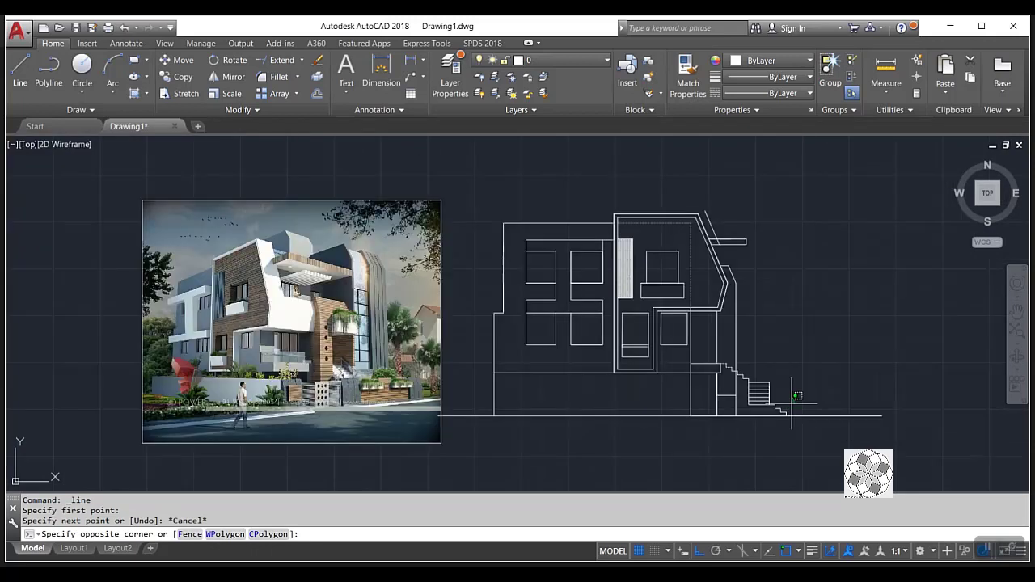
{"action": "key", "text": "Escape"}
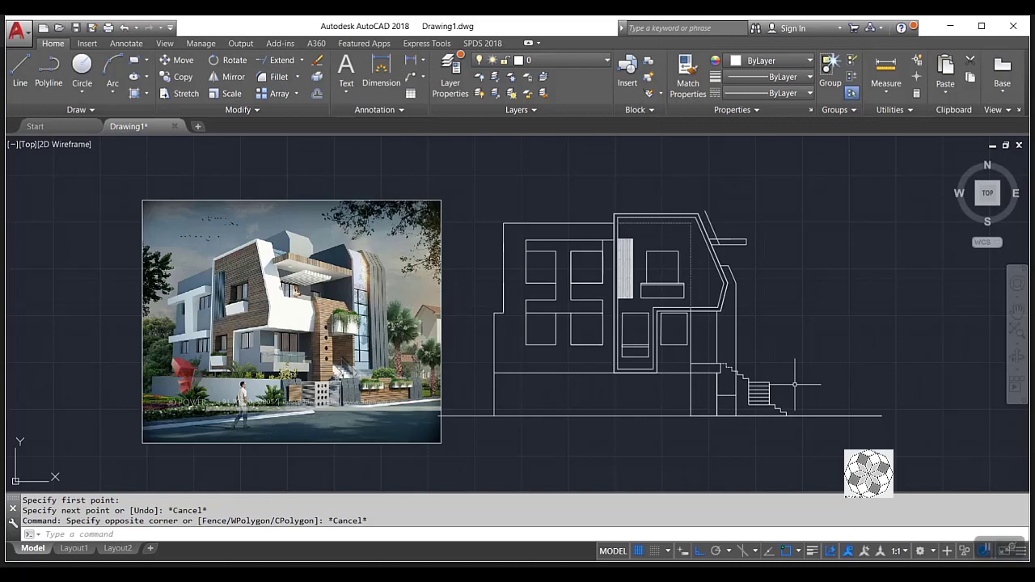
Check the full ground line selection, clear it, and bring up the hidden tray icons.
{"action": "scroll", "coordinate": [795, 386], "scroll_direction": "up", "scroll_amount": 3}
{"action": "key", "text": "Escape"}
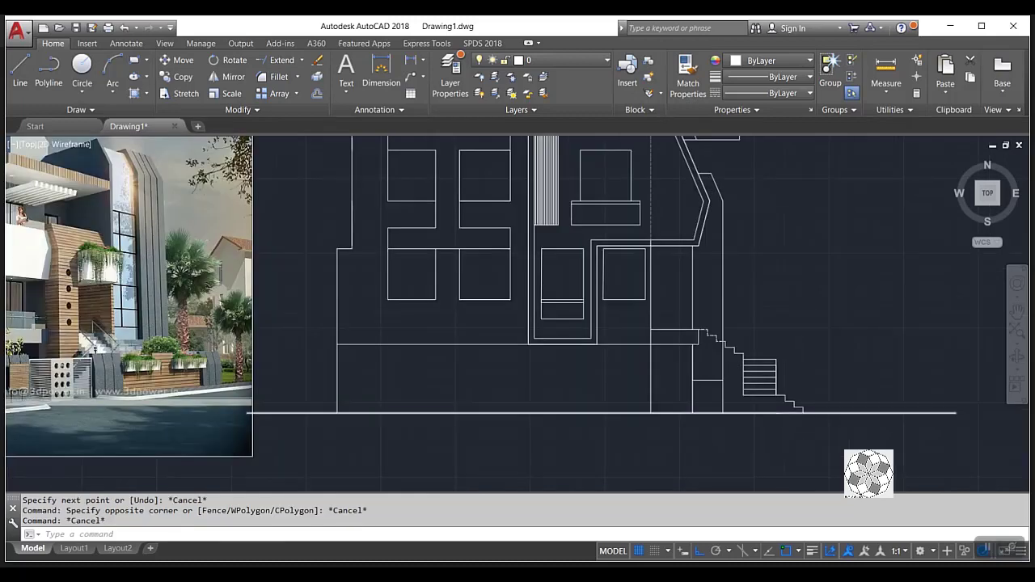
{"action": "scroll", "coordinate": [756, 407], "scroll_direction": "up", "scroll_amount": 2}
{"action": "left_click", "coordinate": [756, 407]}
{"action": "left_click", "coordinate": [723, 435]}
{"action": "scroll", "coordinate": [654, 426], "scroll_direction": "down", "scroll_amount": 3}
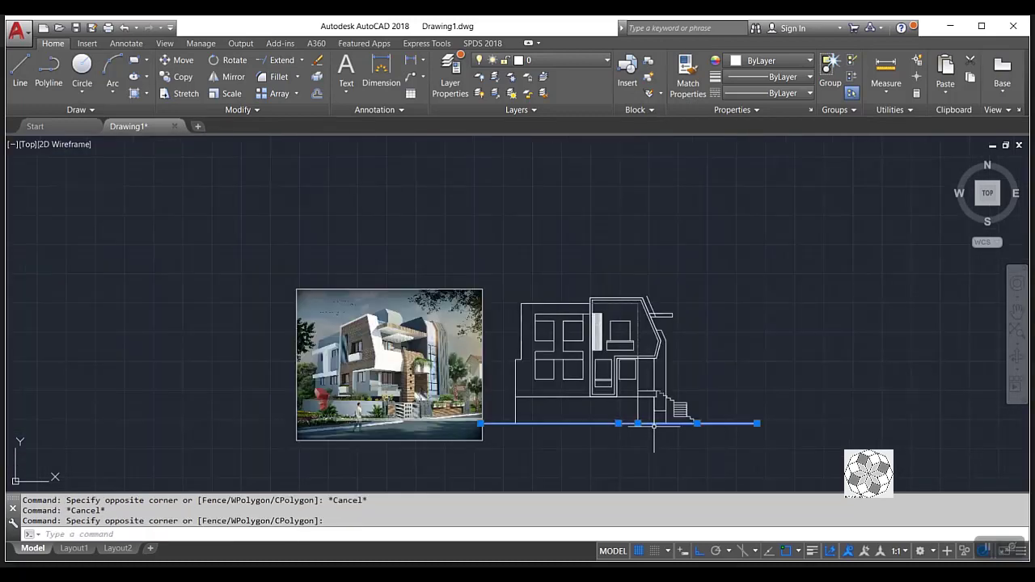
{"action": "scroll", "coordinate": [388, 419], "scroll_direction": "up", "scroll_amount": 2}
{"action": "scroll", "coordinate": [790, 410], "scroll_direction": "up", "scroll_amount": 2}
{"action": "scroll", "coordinate": [809, 406], "scroll_direction": "down", "scroll_amount": 1}
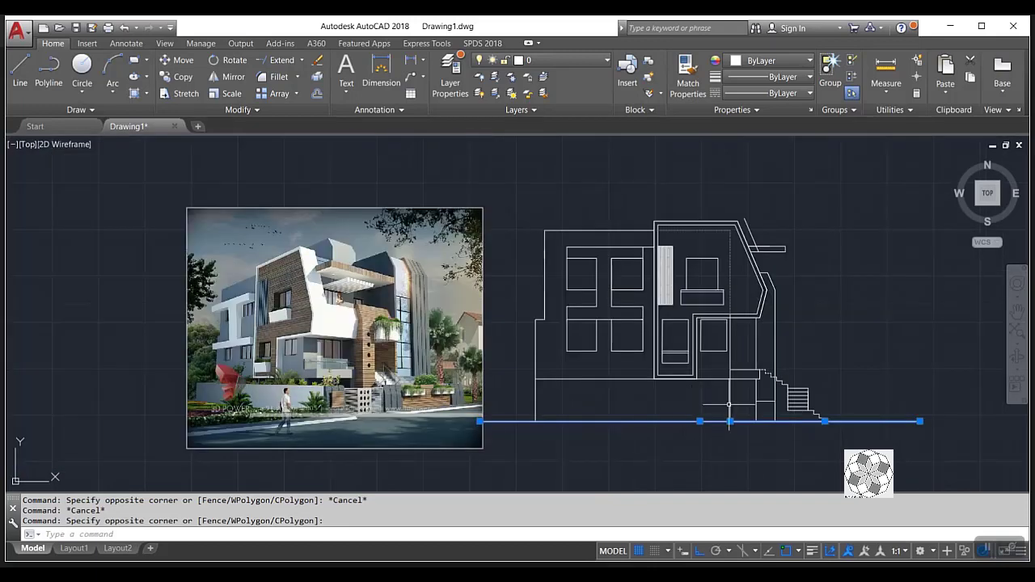
{"action": "scroll", "coordinate": [777, 388], "scroll_direction": "down", "scroll_amount": 1}
{"action": "key", "text": "Escape"}
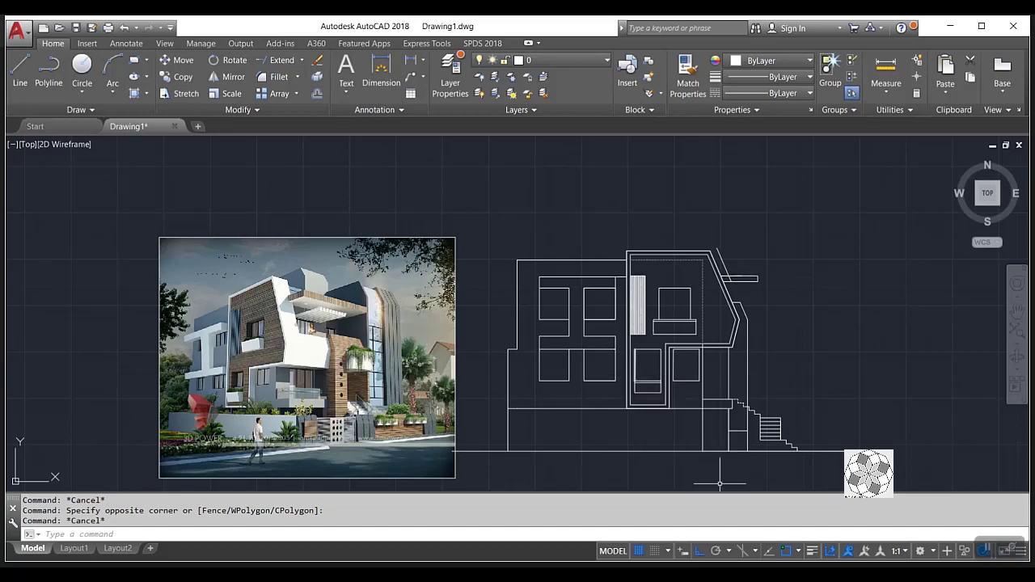
{"action": "left_click", "coordinate": [841, 575]}
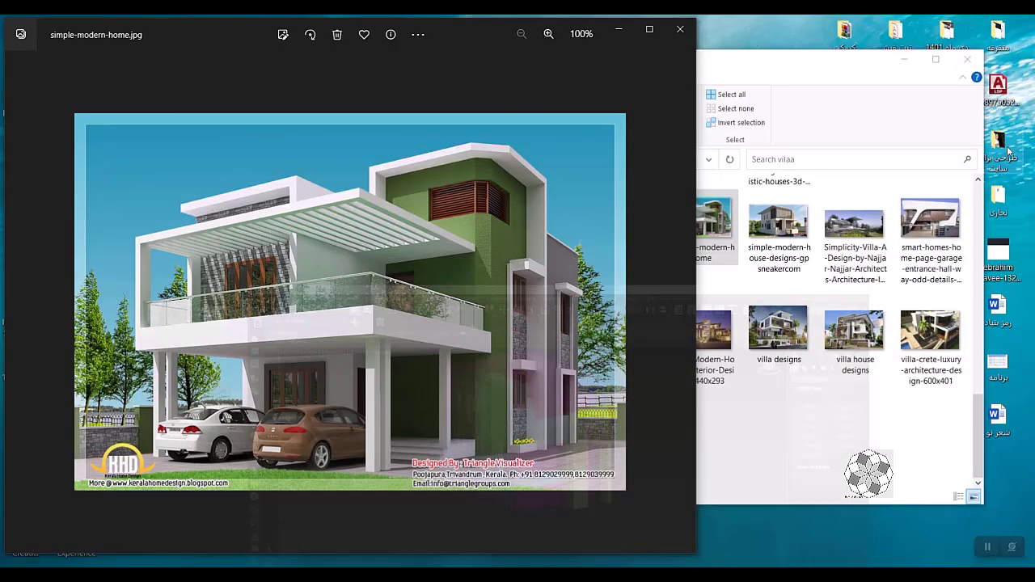
Minimize 3ds Max and open 02.jpg from the design folder's 'a' subfolder, zoomed in Photos.
{"action": "left_click", "coordinate": [955, 22]}
{"action": "double_click", "coordinate": [997, 144]}
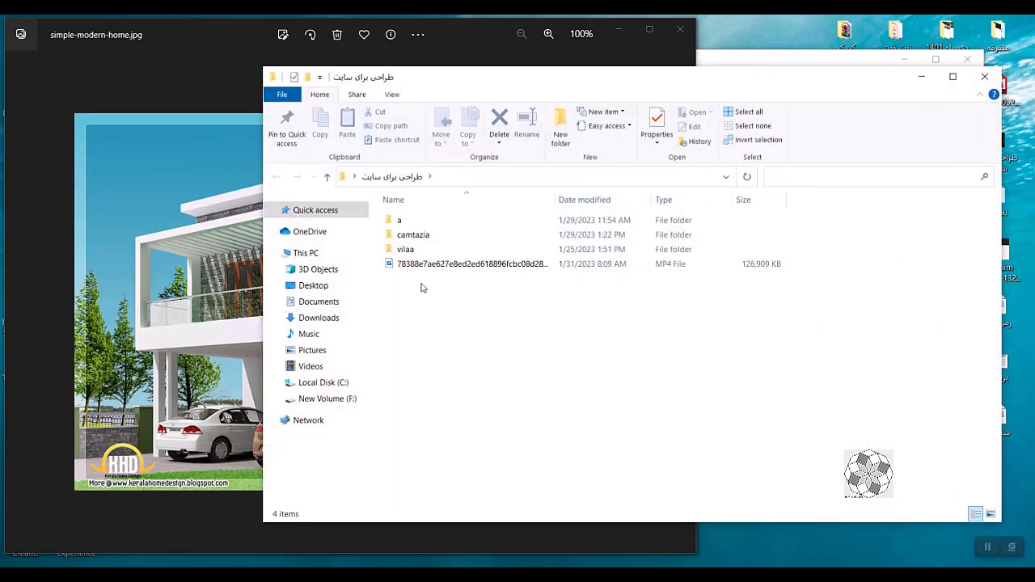
{"action": "left_click", "coordinate": [414, 265]}
{"action": "double_click", "coordinate": [403, 222]}
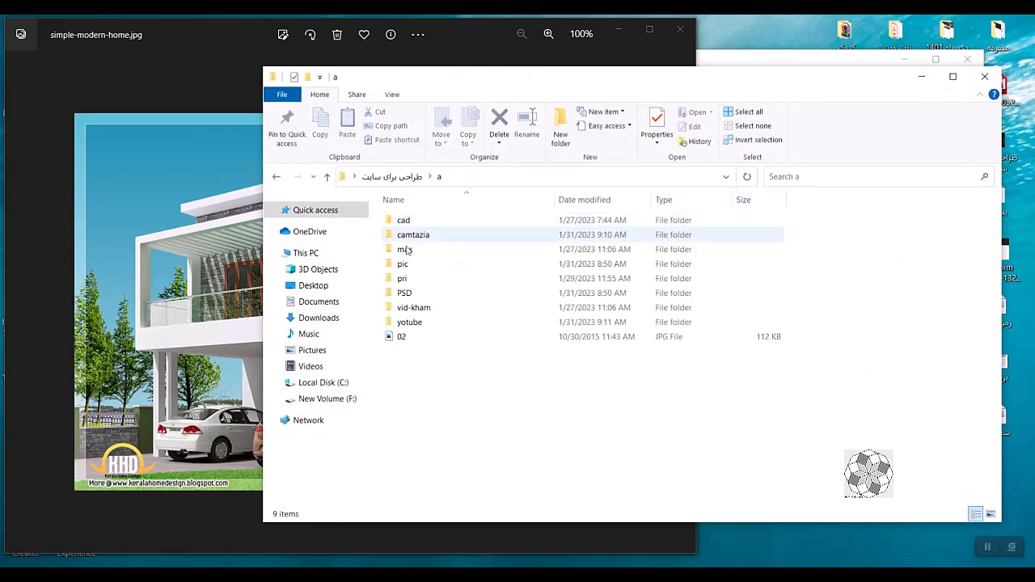
{"action": "double_click", "coordinate": [405, 339]}
{"action": "scroll", "coordinate": [465, 311], "scroll_direction": "up", "scroll_amount": 3}
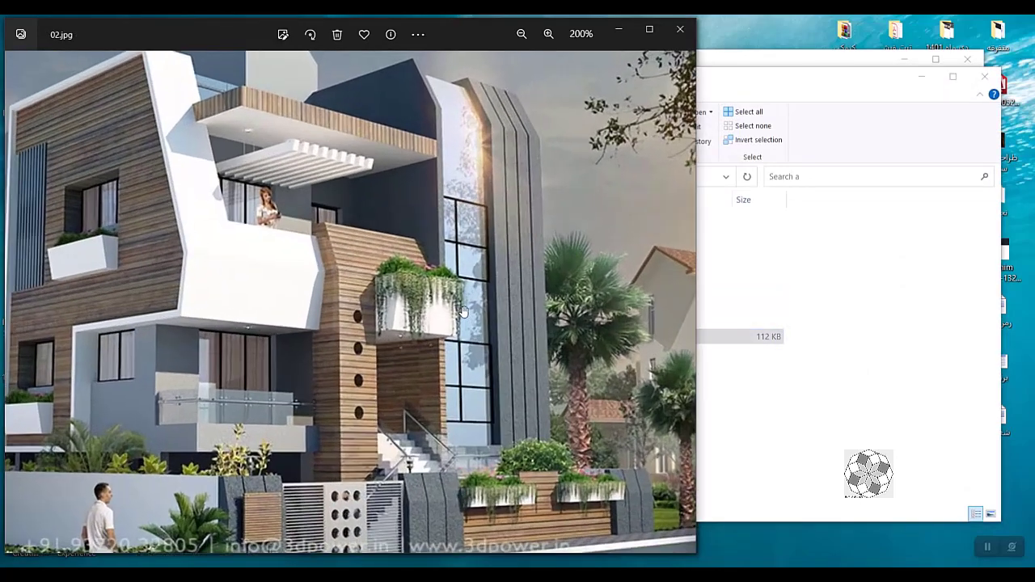
{"action": "scroll", "coordinate": [394, 294], "scroll_direction": "down", "scroll_amount": 2}
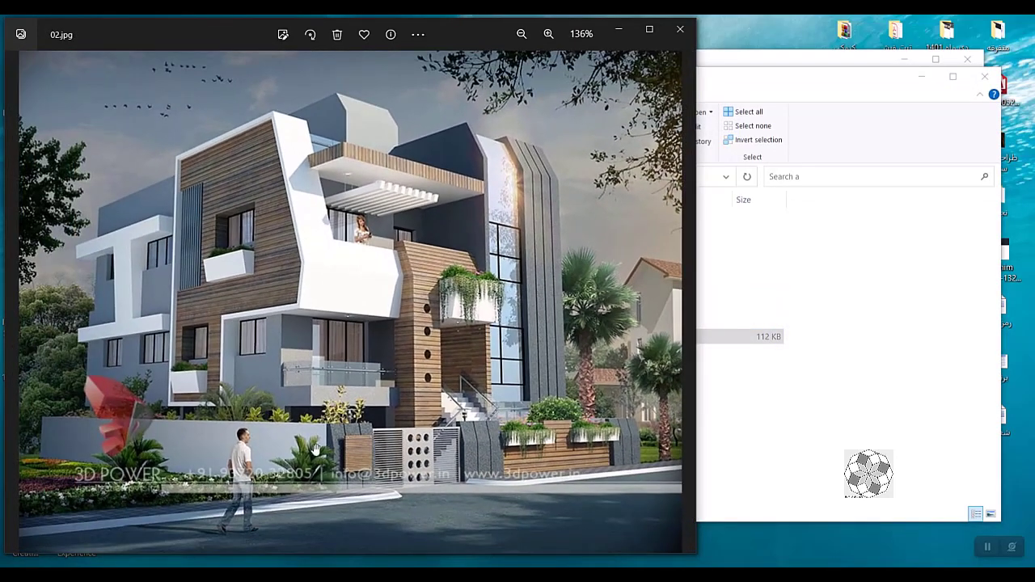
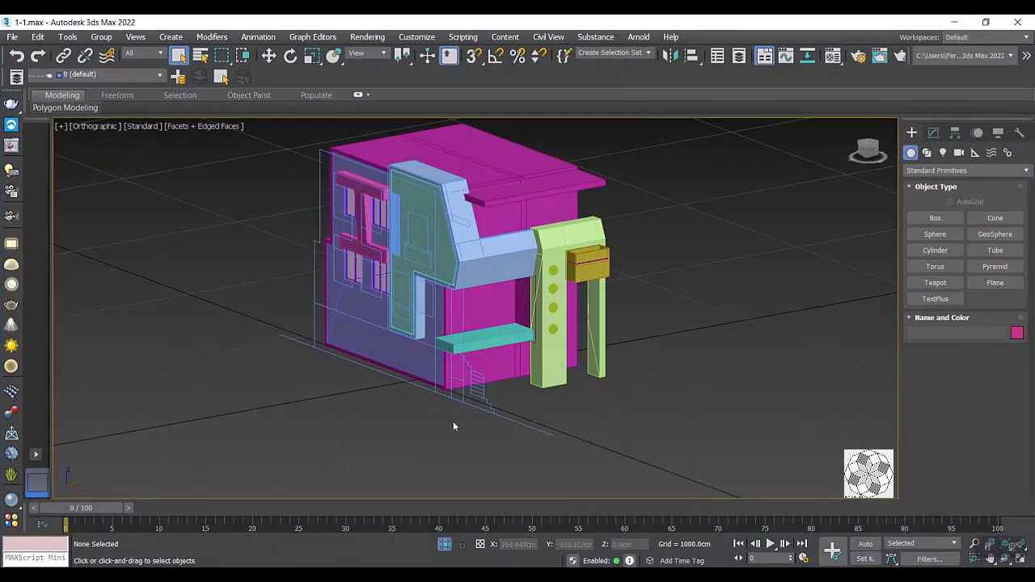
Isolate the building outline shape and view it straight from the front.
{"action": "left_click", "coordinate": [520, 423]}
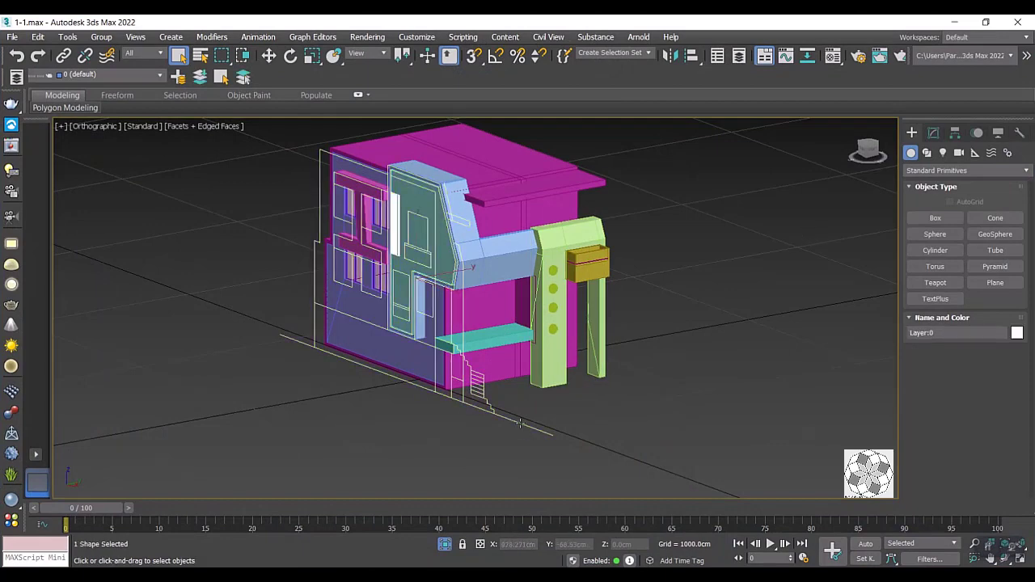
{"action": "left_click", "coordinate": [447, 546]}
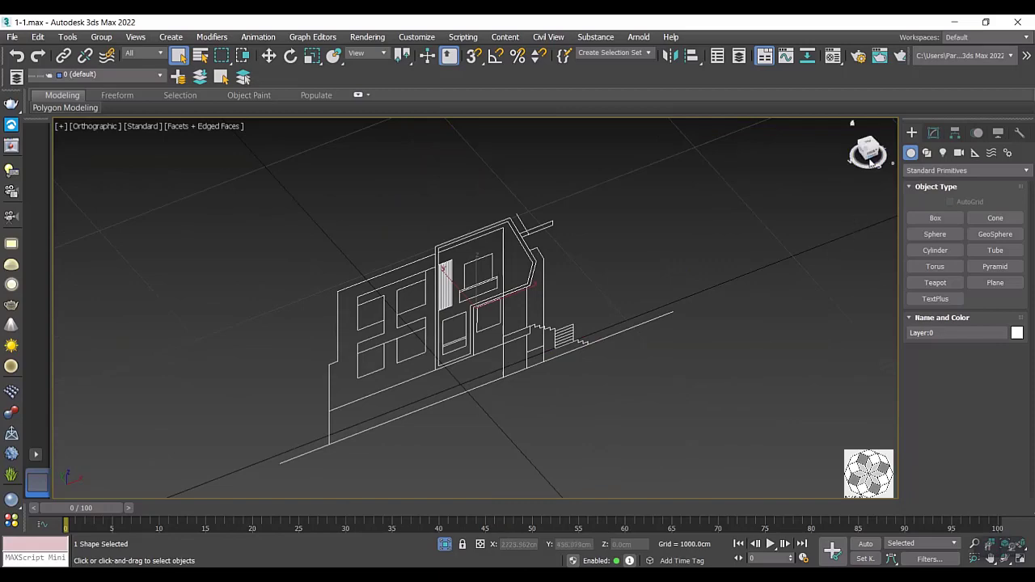
{"action": "left_click", "coordinate": [869, 154]}
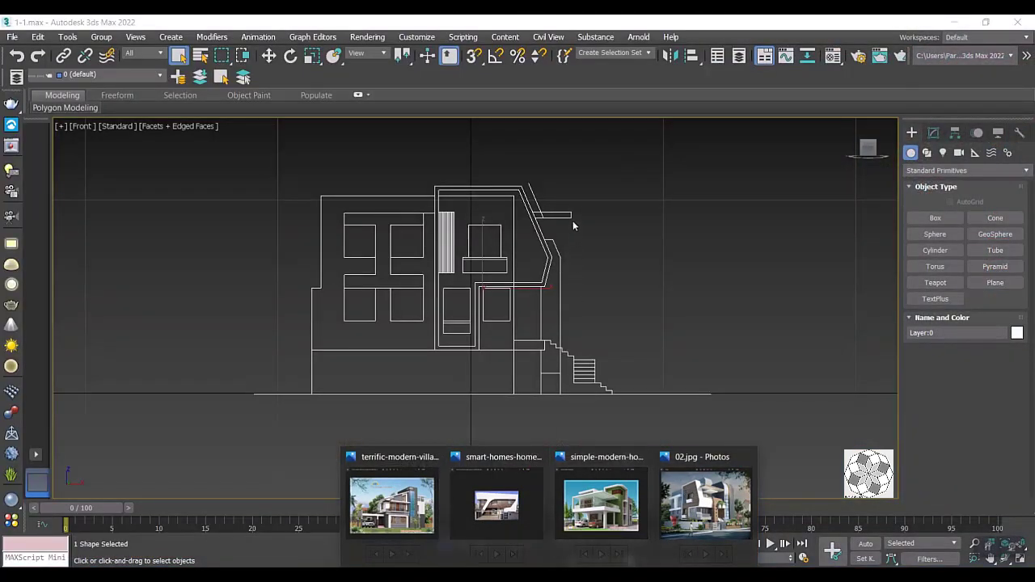
{"action": "mouse_move", "coordinate": [600, 506]}
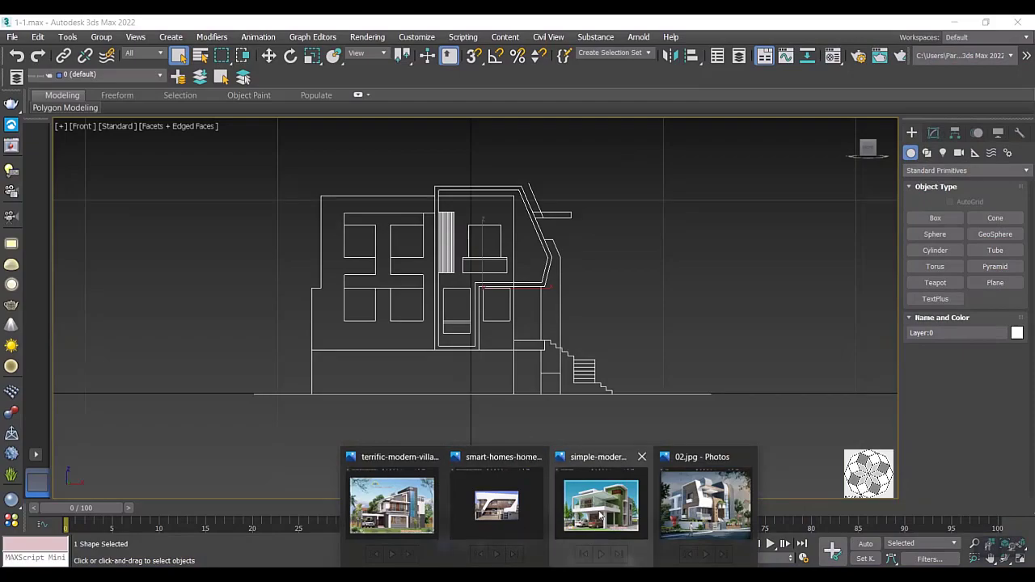
Close the extra reference photo windows, keeping only 02.jpg, and return to the drawing.
{"action": "left_click", "coordinate": [432, 457]}
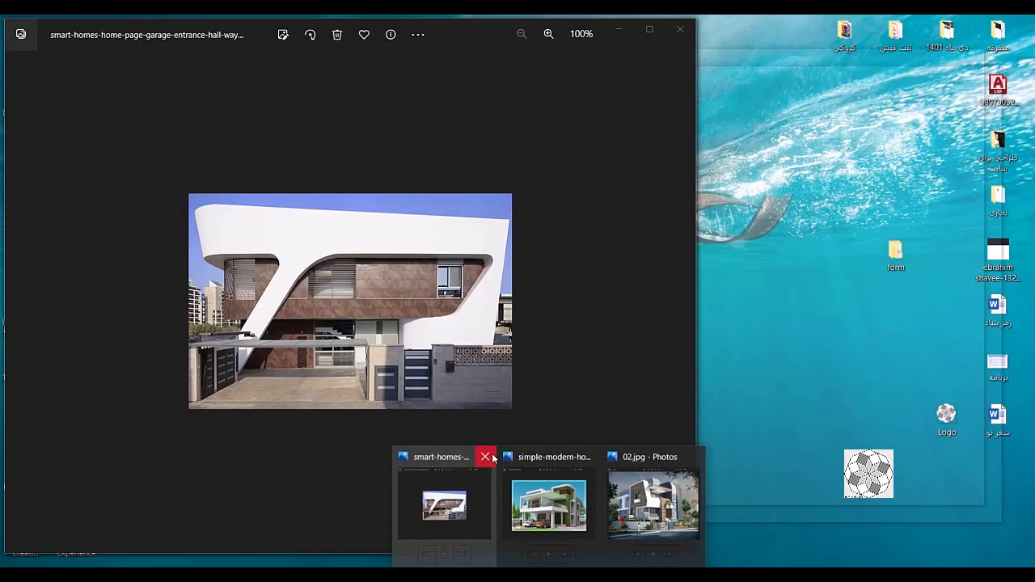
{"action": "left_click", "coordinate": [485, 457]}
{"action": "left_click", "coordinate": [536, 457]}
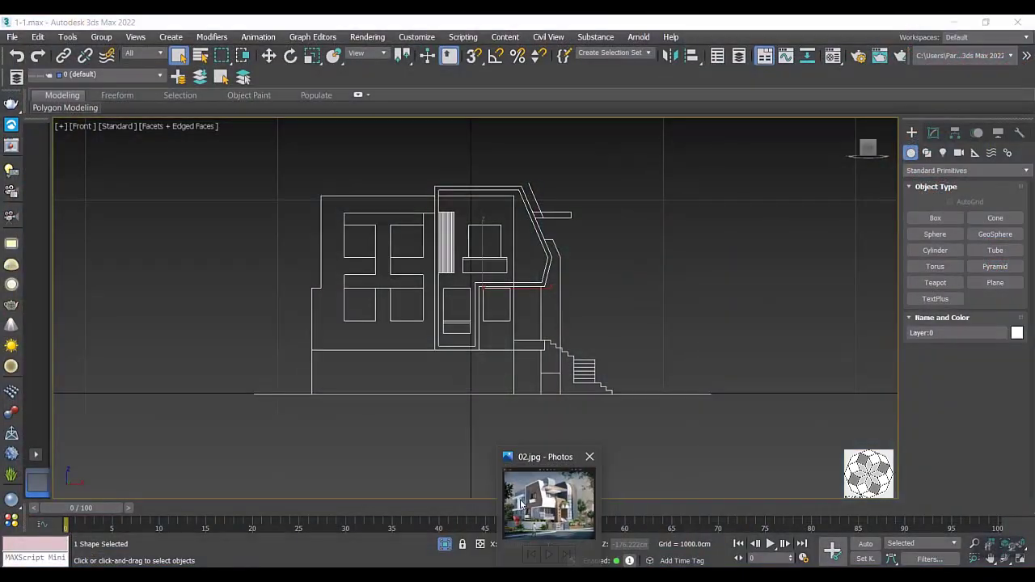
{"action": "left_click", "coordinate": [522, 504]}
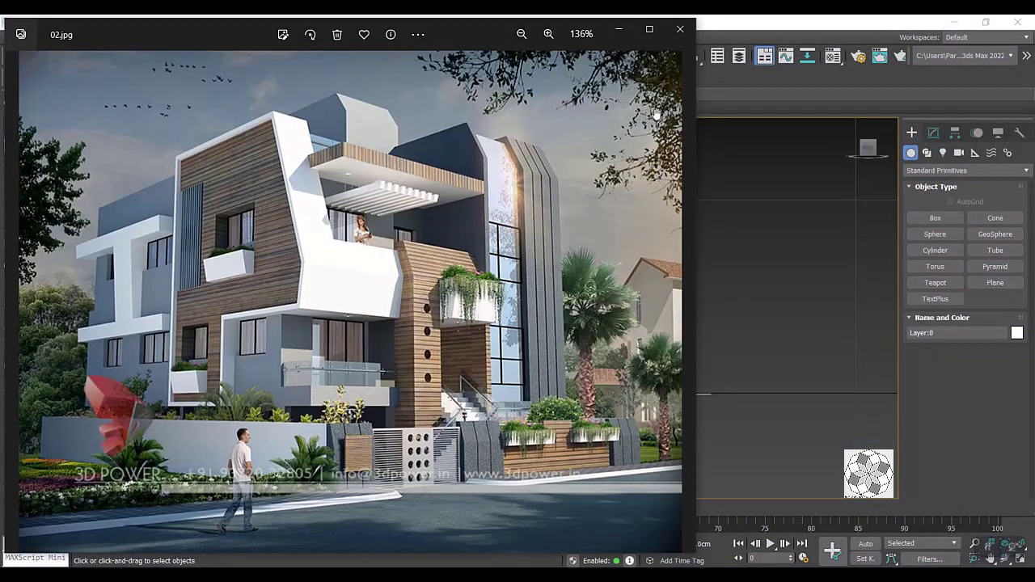
{"action": "left_click", "coordinate": [618, 29]}
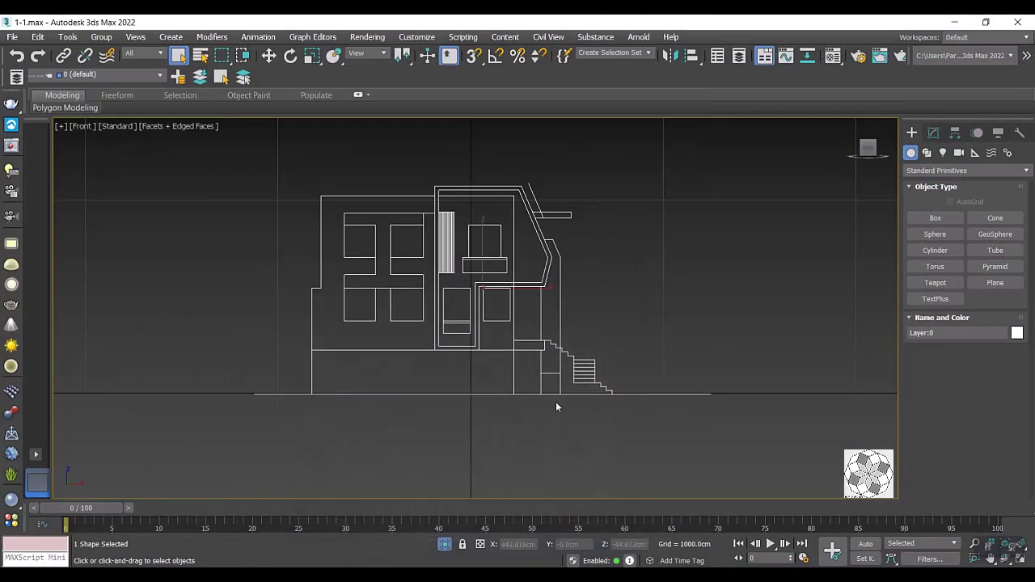
Begin a line spline at ground level, compare with the reference photo, then abandon it.
{"action": "left_click", "coordinate": [927, 152]}
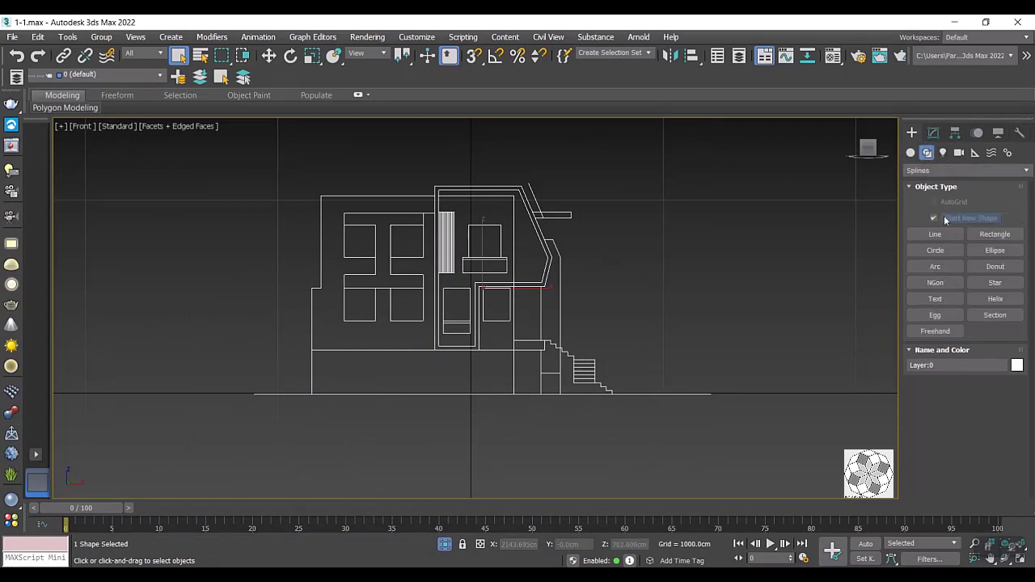
{"action": "left_click", "coordinate": [936, 235]}
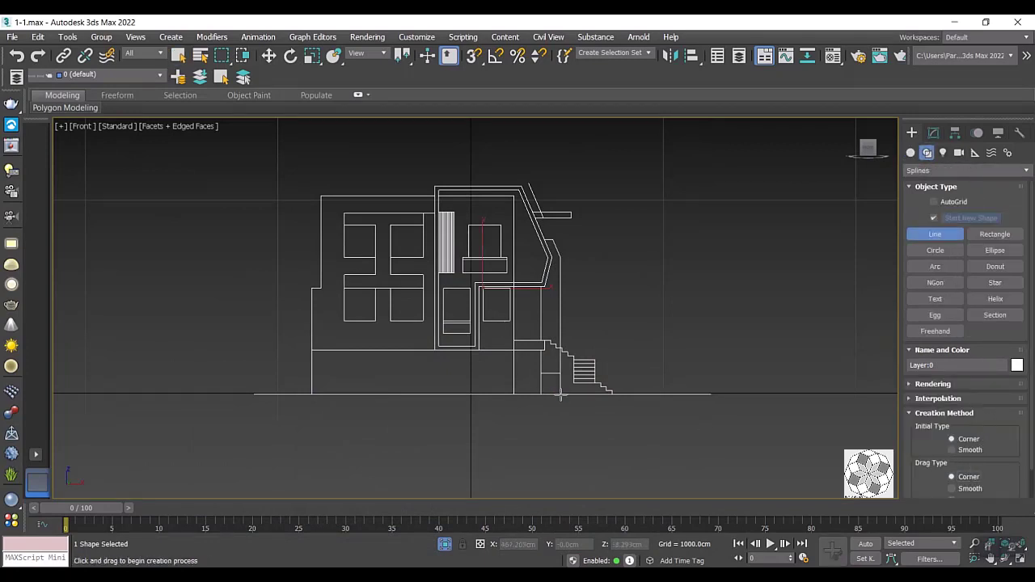
{"action": "left_click", "coordinate": [560, 395]}
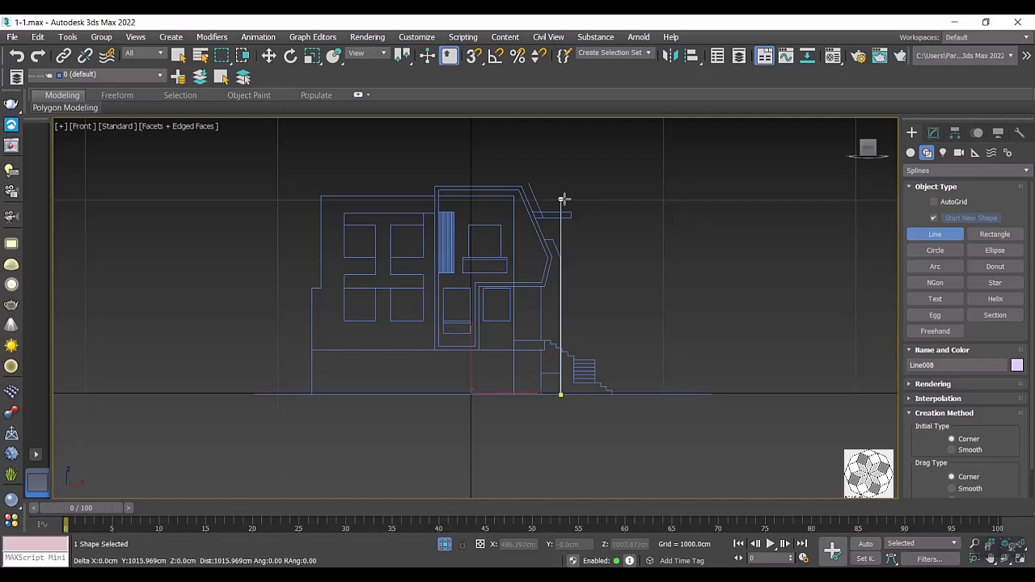
{"action": "left_click", "coordinate": [564, 199]}
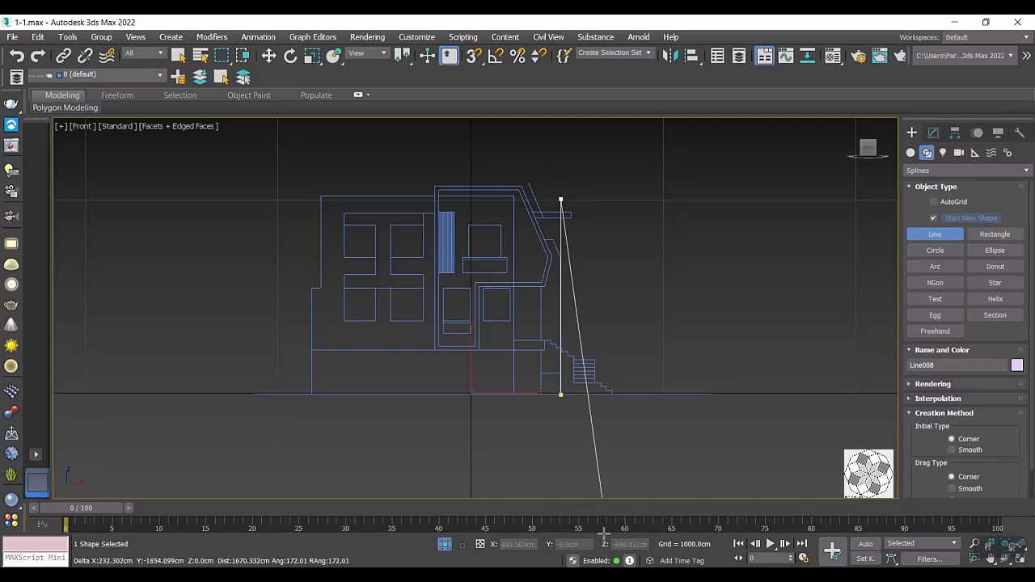
{"action": "key", "text": "alt+Tab"}
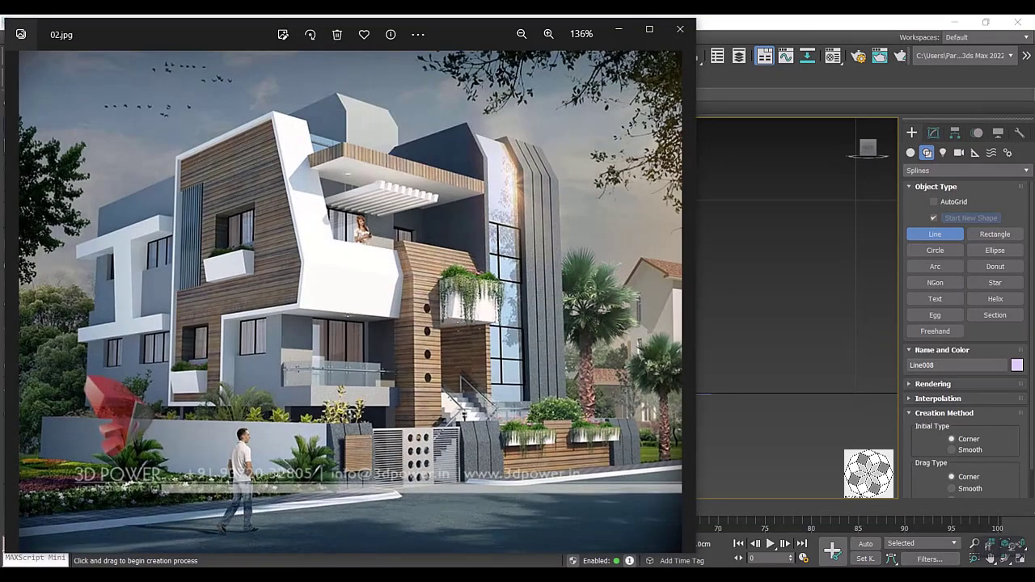
{"action": "key", "text": "alt+Tab"}
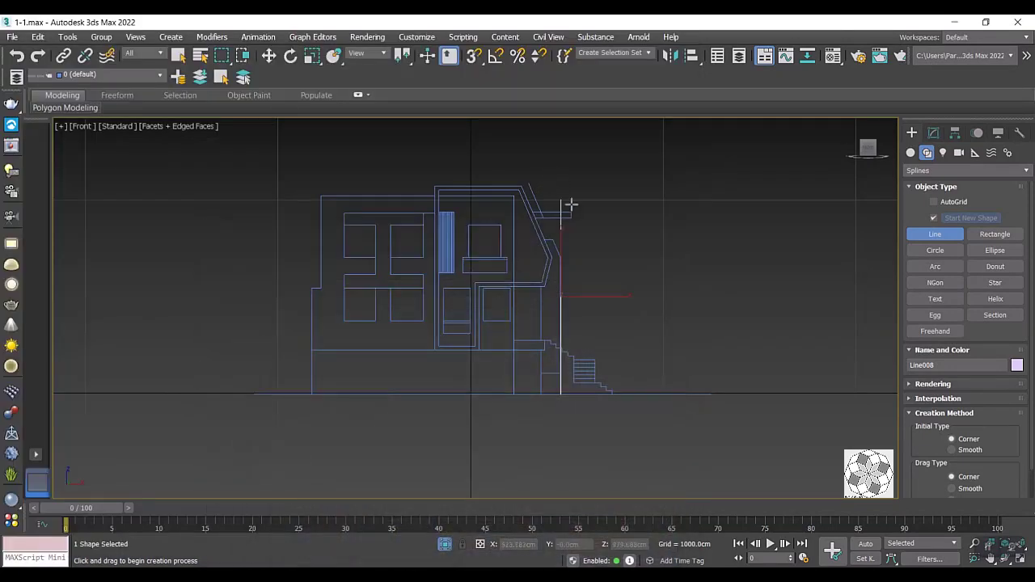
{"action": "middle_click_drag", "start_coordinate": [571, 257], "coordinate": [510, 291]}
{"action": "scroll", "coordinate": [511, 291], "scroll_direction": "up", "scroll_amount": 4}
{"action": "scroll", "coordinate": [490, 234], "scroll_direction": "down", "scroll_amount": 4}
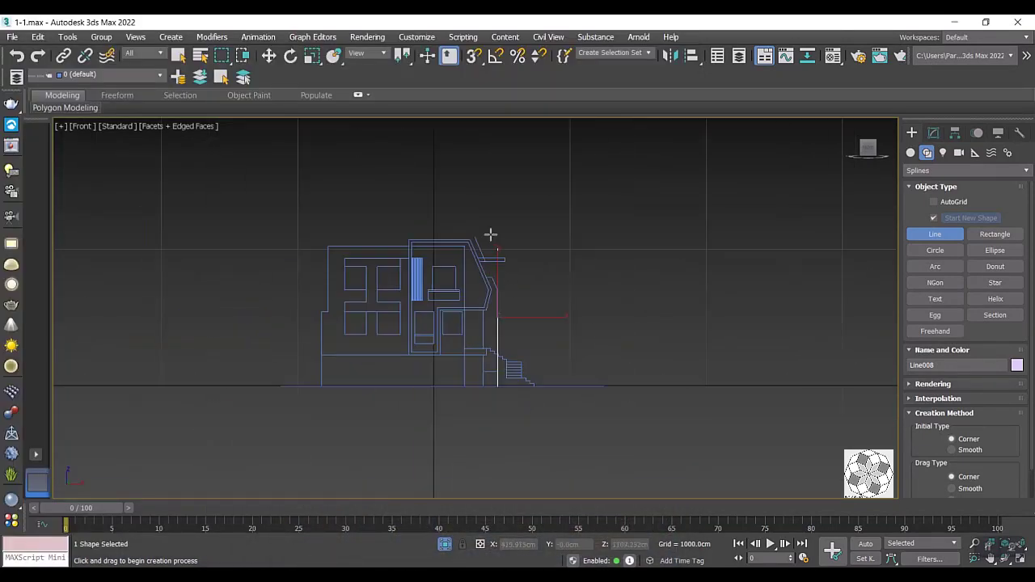
{"action": "scroll", "coordinate": [501, 257], "scroll_direction": "up", "scroll_amount": 2}
{"action": "right_click", "coordinate": [507, 242]}
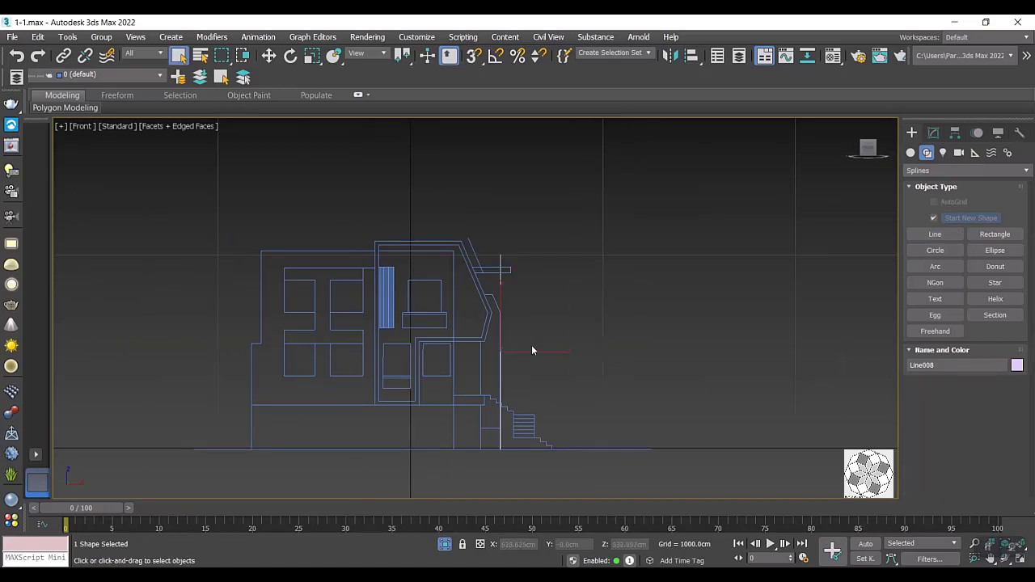
Trace a closed Line008 outline around the elevation, with a sloped top-right corner above the roof.
{"action": "left_click", "coordinate": [532, 349]}
{"action": "left_click", "coordinate": [935, 234]}
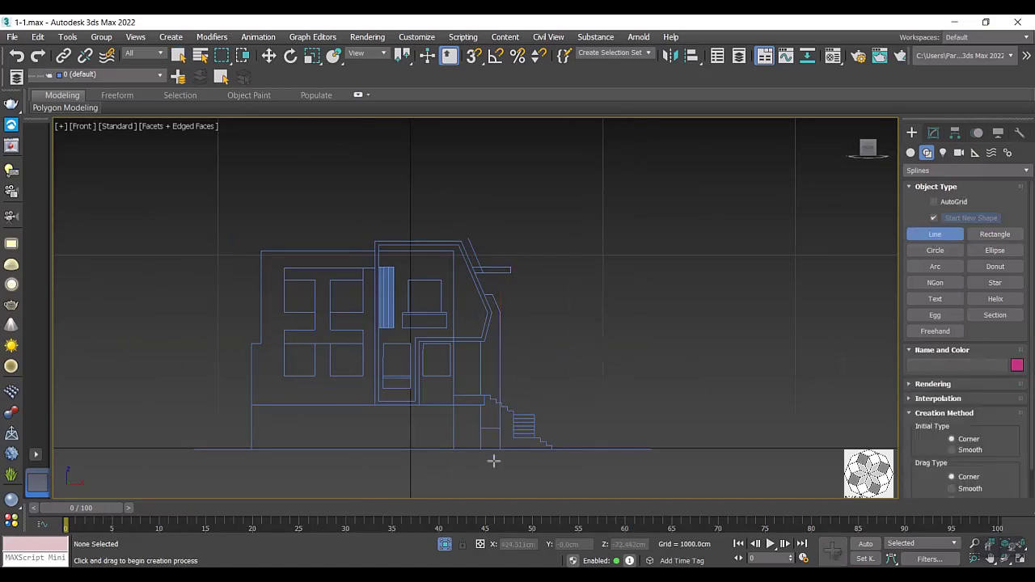
{"action": "left_click", "coordinate": [501, 450]}
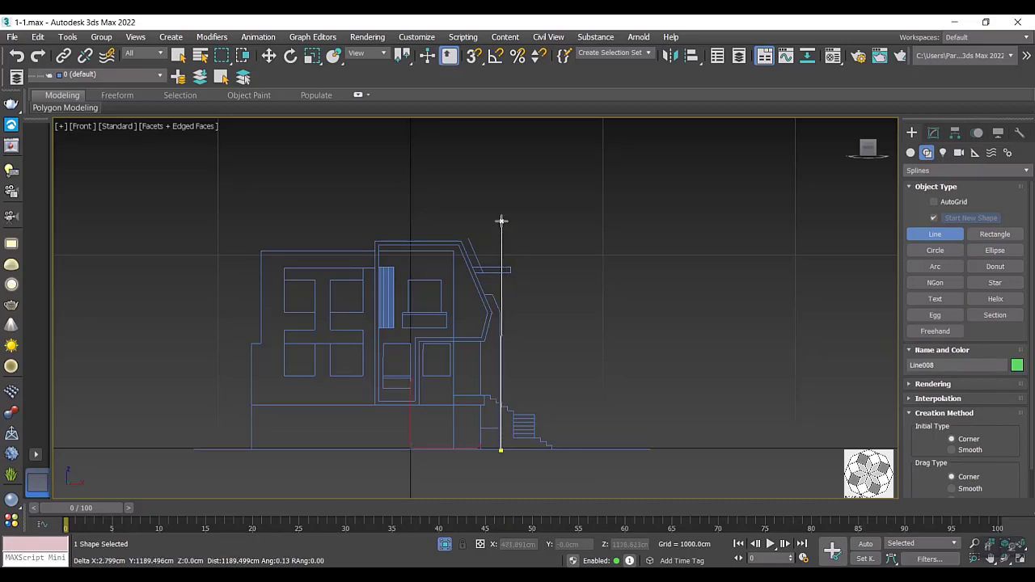
{"action": "left_click", "coordinate": [501, 241]}
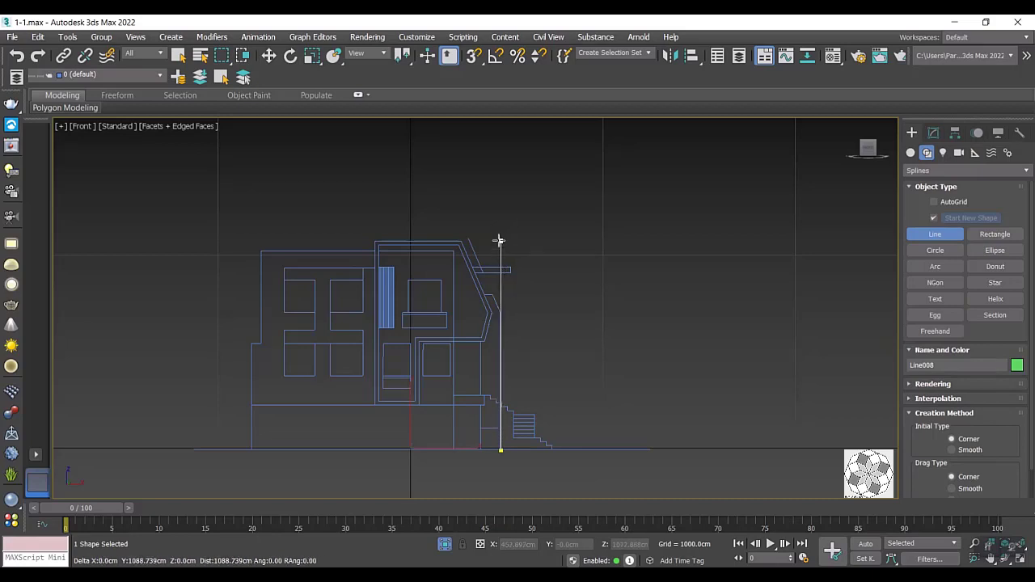
{"action": "left_click", "coordinate": [470, 204]}
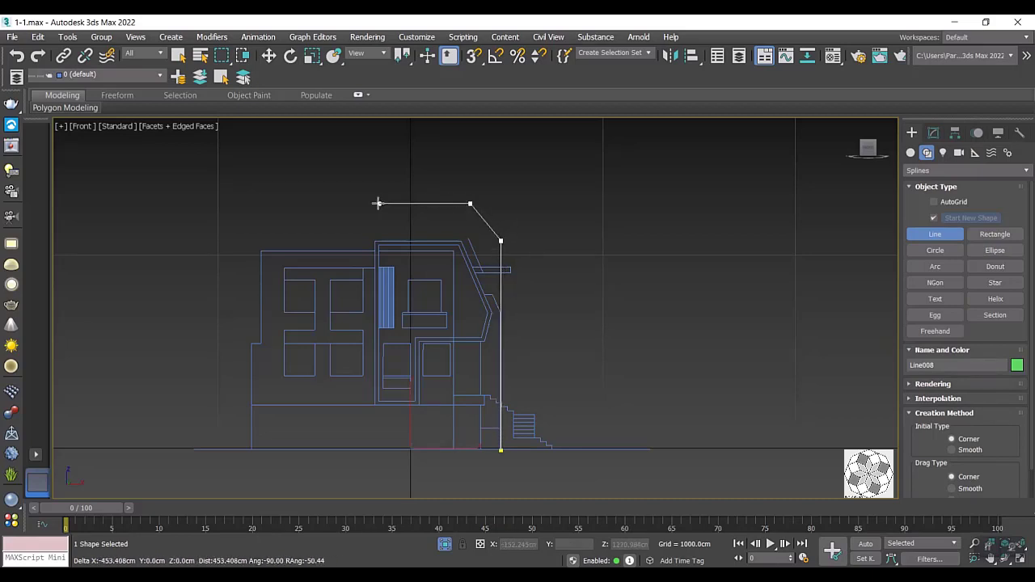
{"action": "left_click", "coordinate": [266, 204]}
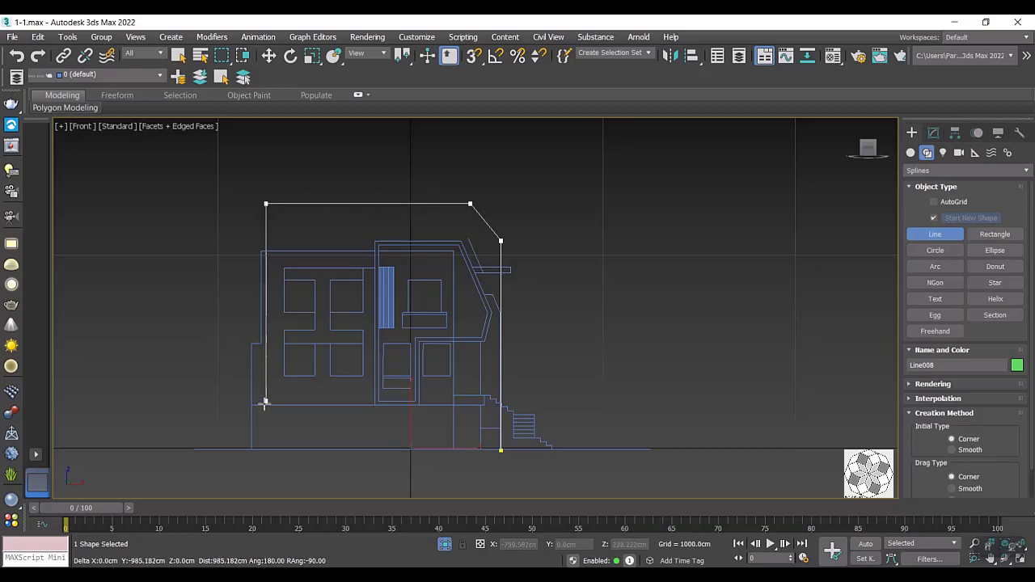
{"action": "left_click", "coordinate": [265, 449]}
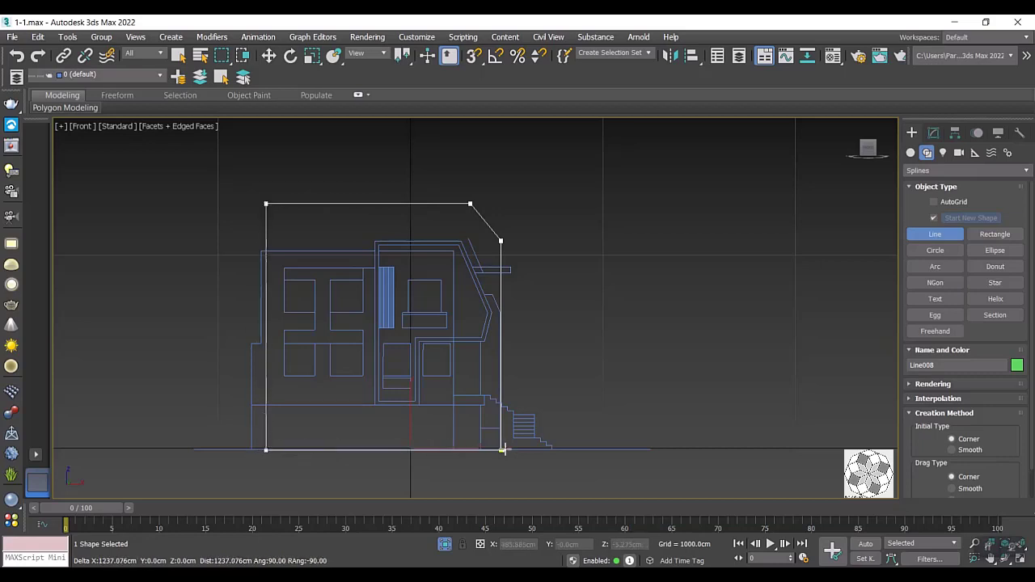
{"action": "left_click", "coordinate": [501, 450]}
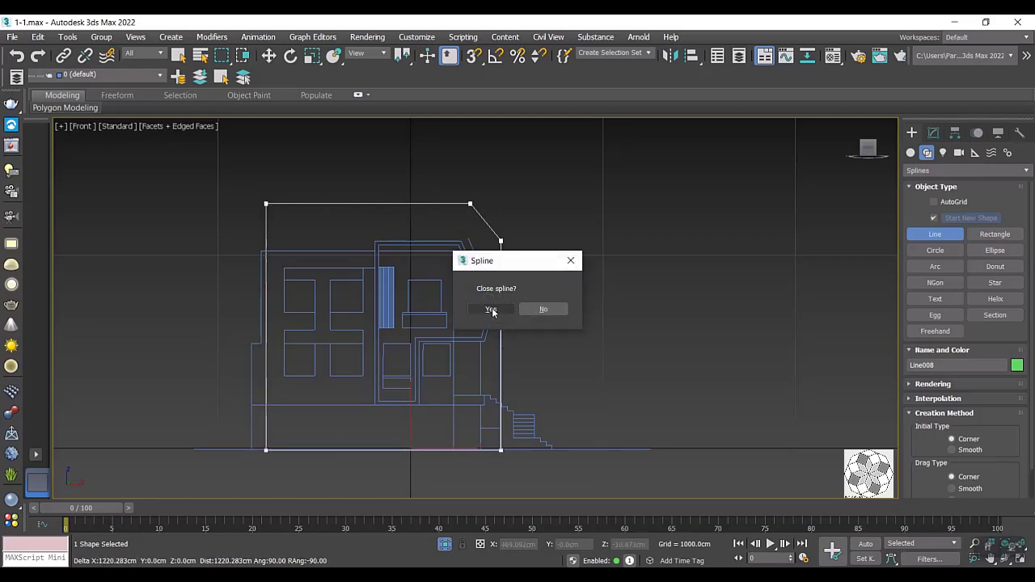
{"action": "left_click", "coordinate": [491, 309]}
{"action": "key", "text": "alt+Tab"}
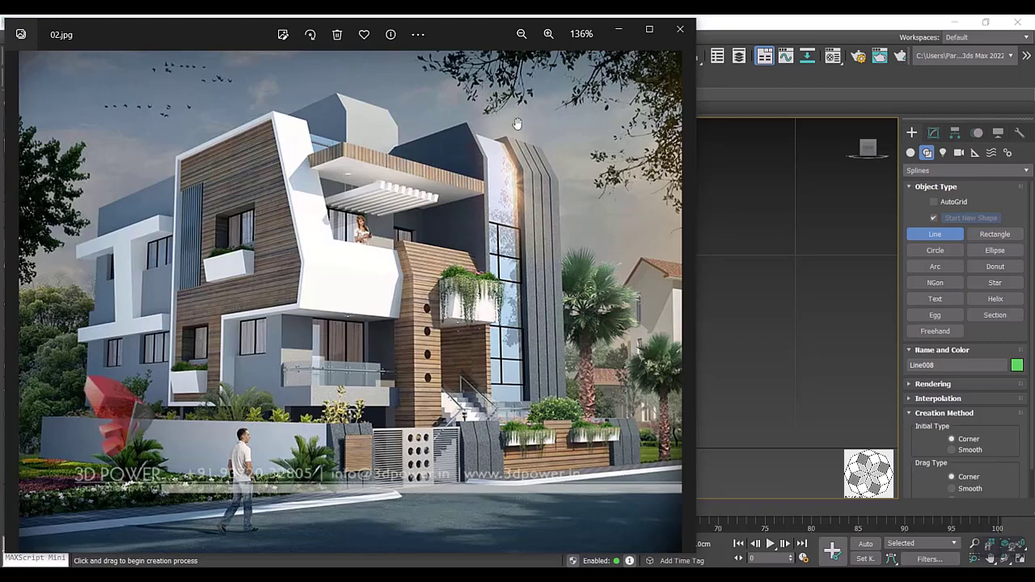
Put Line008 into Vertex sub-object mode with the Move tool active.
{"action": "left_click", "coordinate": [619, 32]}
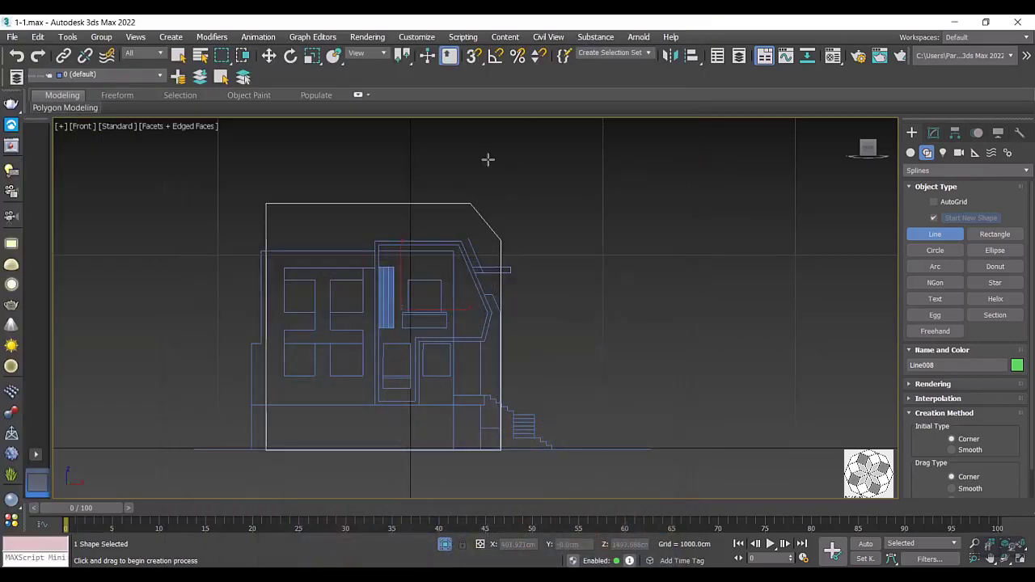
{"action": "scroll", "coordinate": [486, 159], "scroll_direction": "up", "scroll_amount": 2}
{"action": "scroll", "coordinate": [485, 186], "scroll_direction": "up", "scroll_amount": 2}
{"action": "right_click", "coordinate": [477, 210]}
{"action": "scroll", "coordinate": [472, 217], "scroll_direction": "up", "scroll_amount": 2}
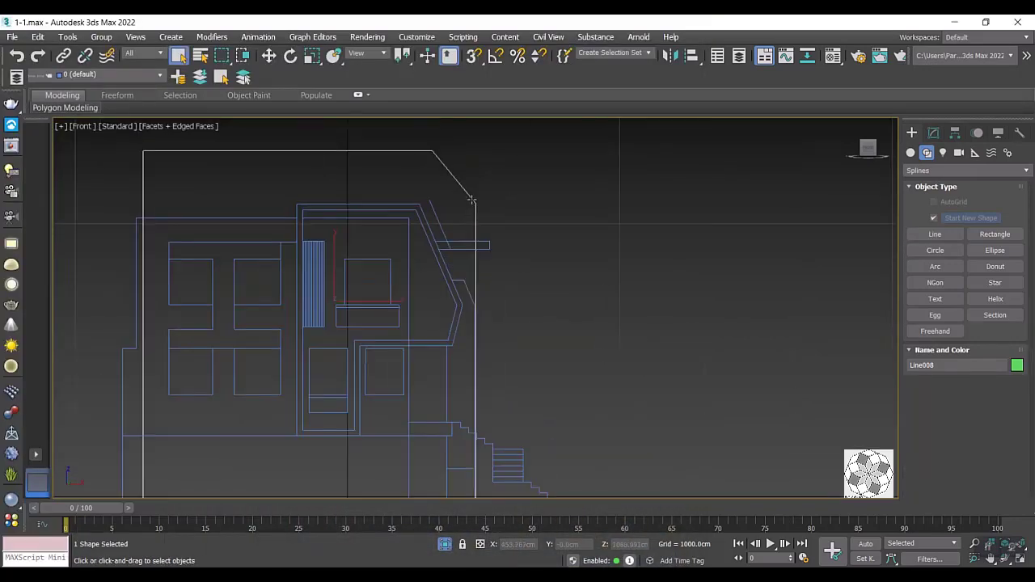
{"action": "left_click", "coordinate": [934, 131]}
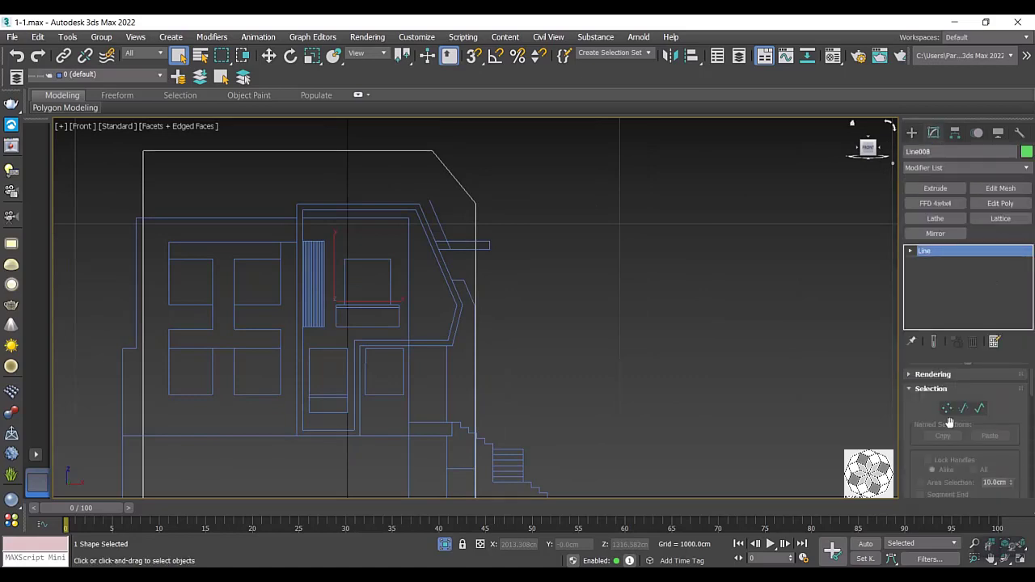
{"action": "left_click", "coordinate": [949, 408]}
{"action": "scroll", "coordinate": [491, 259], "scroll_direction": "down", "scroll_amount": 2}
{"action": "scroll", "coordinate": [492, 259], "scroll_direction": "down", "scroll_amount": 2}
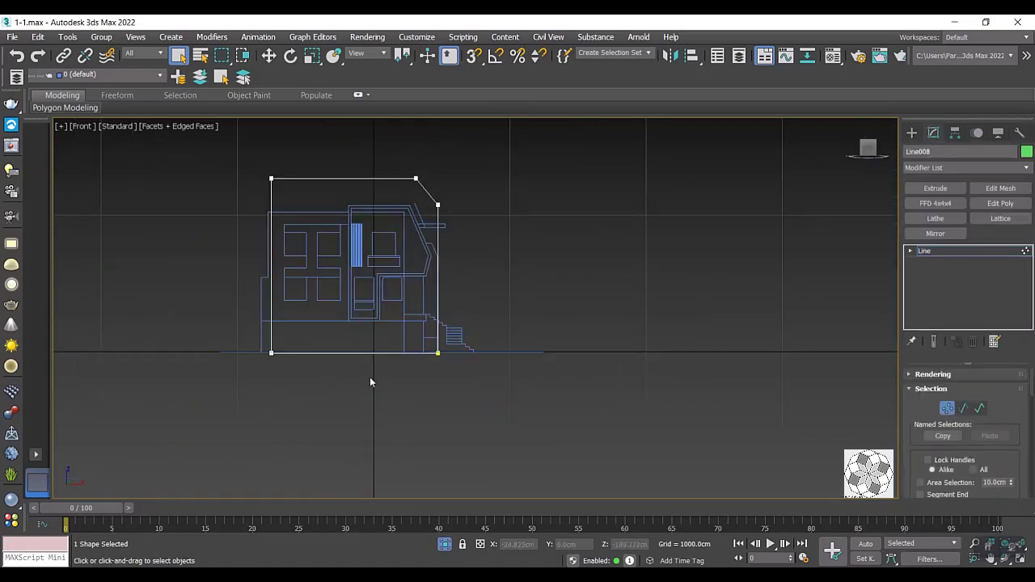
{"action": "left_click", "coordinate": [269, 55]}
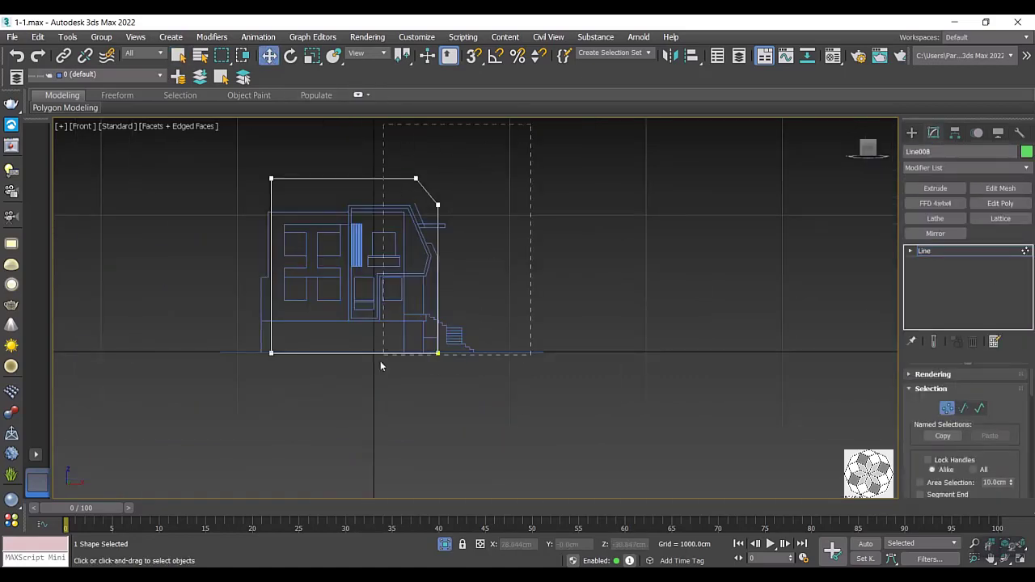
Move the right-side vertices further right and reshape the slanted top edge's two corners.
{"action": "left_click_drag", "start_coordinate": [381, 363], "coordinate": [530, 166]}
{"action": "scroll", "coordinate": [431, 233], "scroll_direction": "up", "scroll_amount": 3}
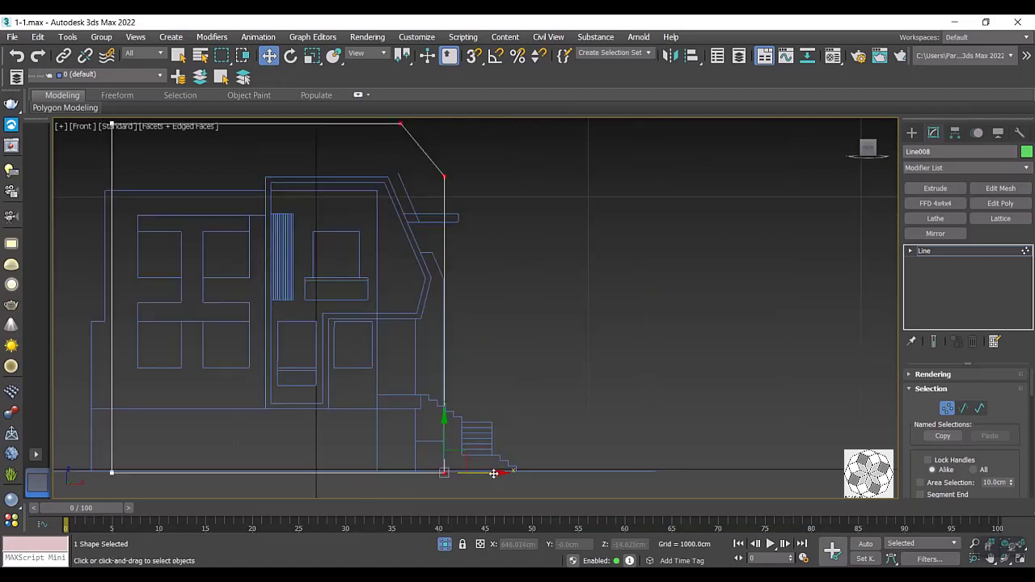
{"action": "left_click_drag", "start_coordinate": [493, 473], "coordinate": [506, 473]}
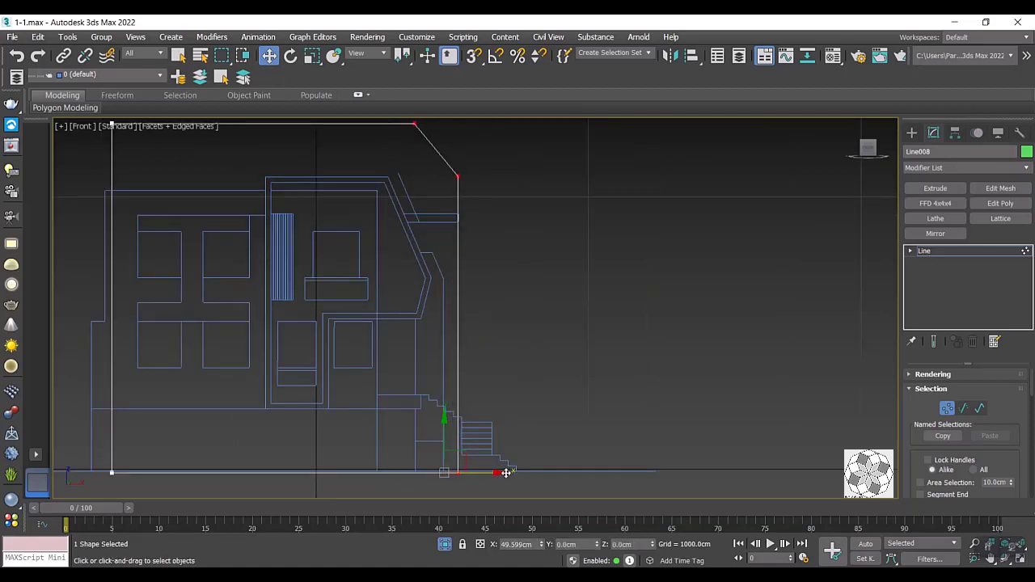
{"action": "scroll", "coordinate": [480, 325], "scroll_direction": "up", "scroll_amount": 2}
{"action": "scroll", "coordinate": [435, 296], "scroll_direction": "up", "scroll_amount": 2}
{"action": "left_click", "coordinate": [423, 242]}
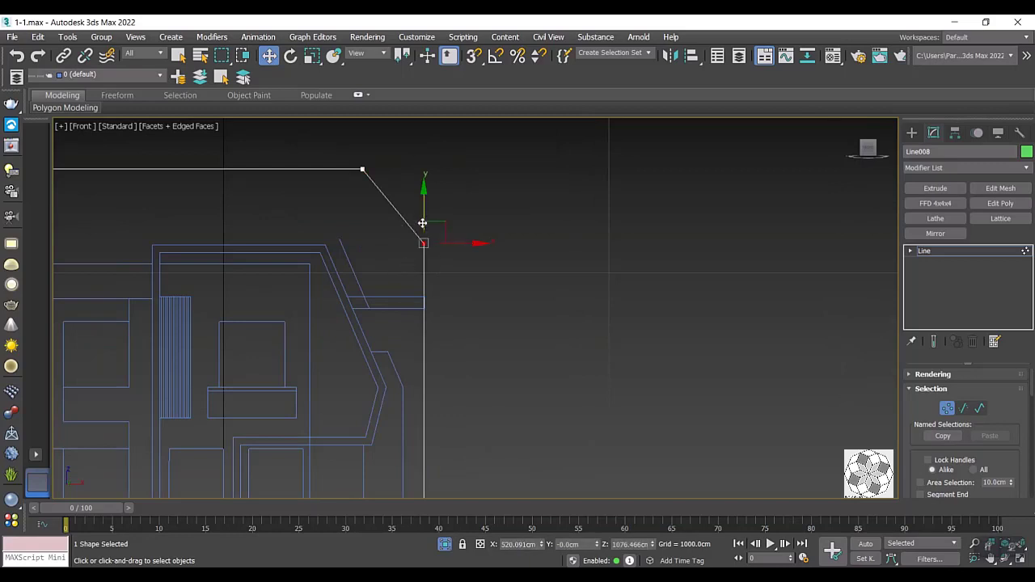
{"action": "left_click_drag", "start_coordinate": [422, 223], "coordinate": [422, 212]}
{"action": "left_click", "coordinate": [362, 169]}
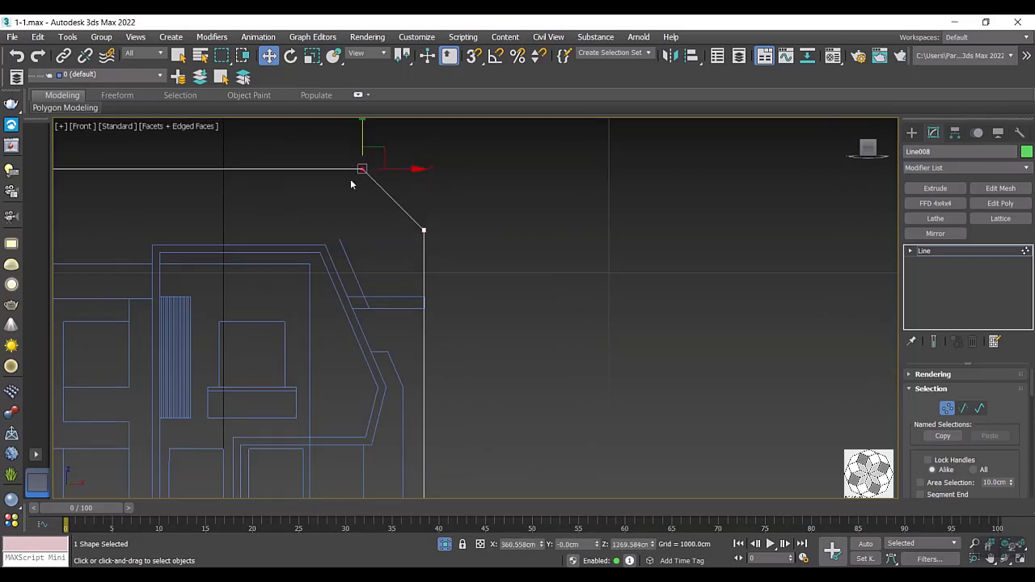
{"action": "left_click_drag", "start_coordinate": [416, 169], "coordinate": [426, 169]}
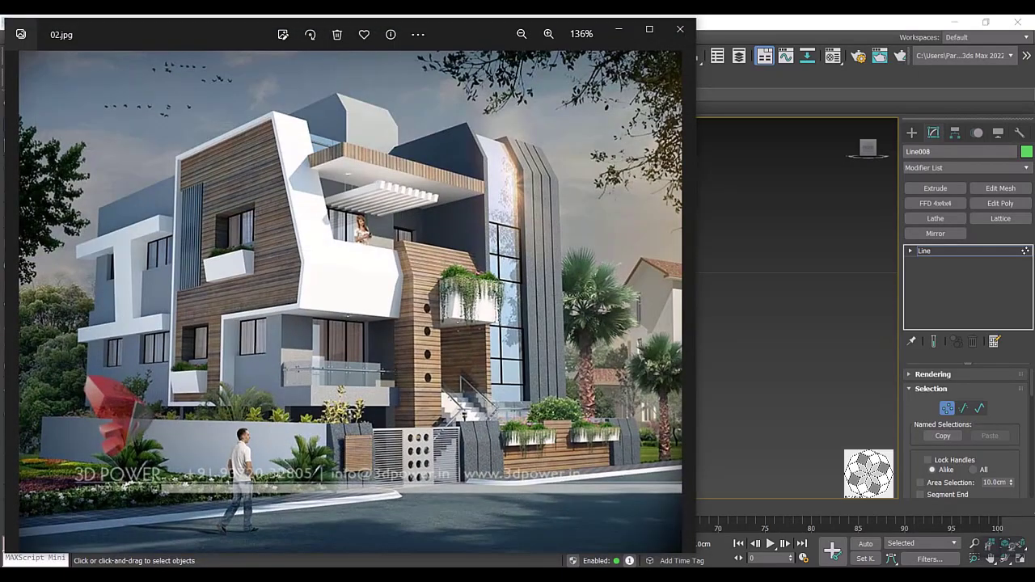
Check the outline in 3D, return to Front view, and lift the bottom-right corner onto the ground line.
{"action": "scroll", "coordinate": [419, 265], "scroll_direction": "down", "scroll_amount": 3}
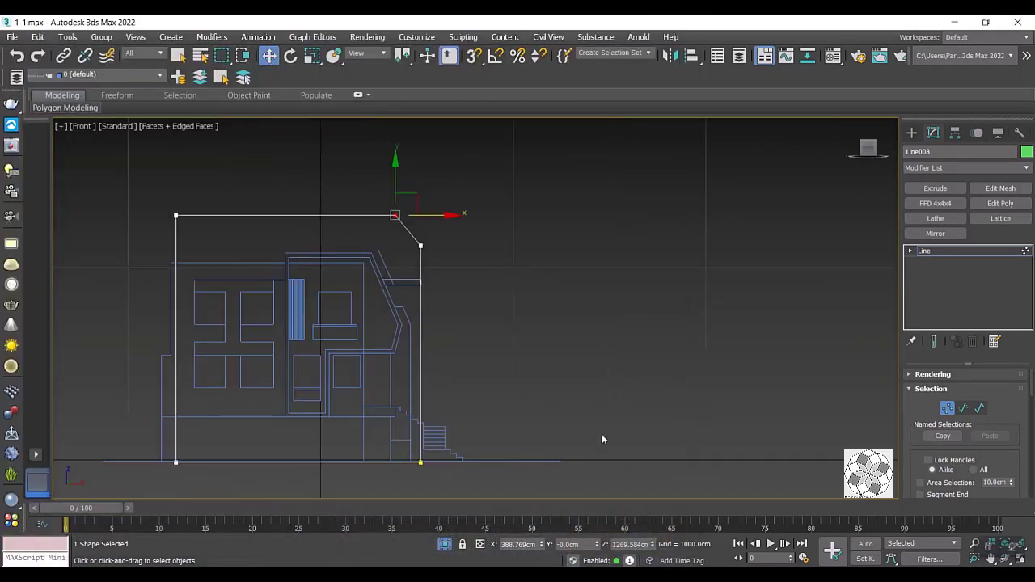
{"action": "middle_click_drag", "start_coordinate": [500, 387], "coordinate": [782, 200], "text": "alt"}
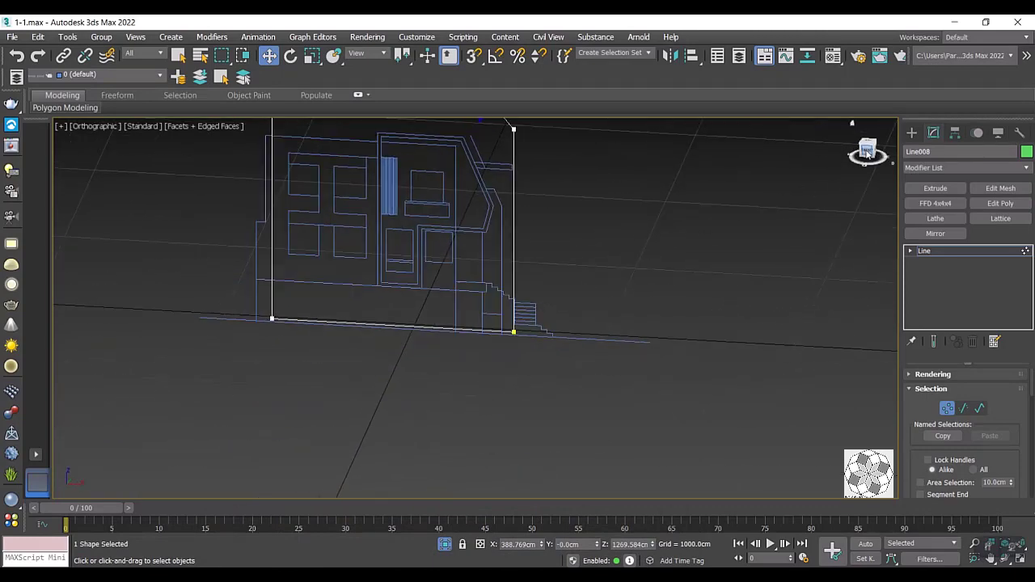
{"action": "left_click", "coordinate": [867, 151]}
{"action": "scroll", "coordinate": [443, 323], "scroll_direction": "up", "scroll_amount": 5}
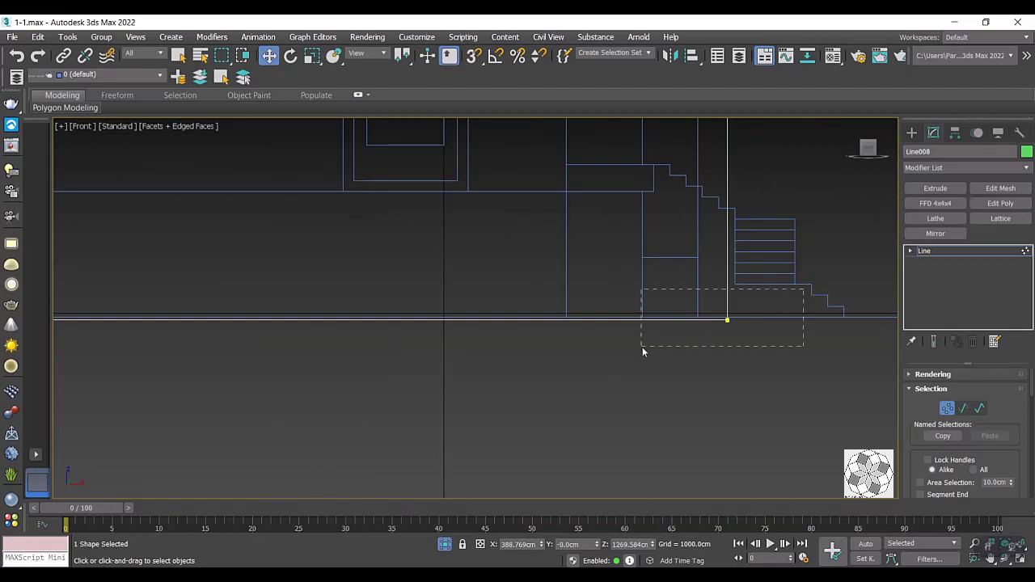
{"action": "scroll", "coordinate": [278, 377], "scroll_direction": "down", "scroll_amount": 3}
{"action": "scroll", "coordinate": [203, 393], "scroll_direction": "down", "scroll_amount": 2}
{"action": "left_click_drag", "start_coordinate": [644, 352], "coordinate": [203, 393]}
{"action": "scroll", "coordinate": [271, 378], "scroll_direction": "up", "scroll_amount": 3}
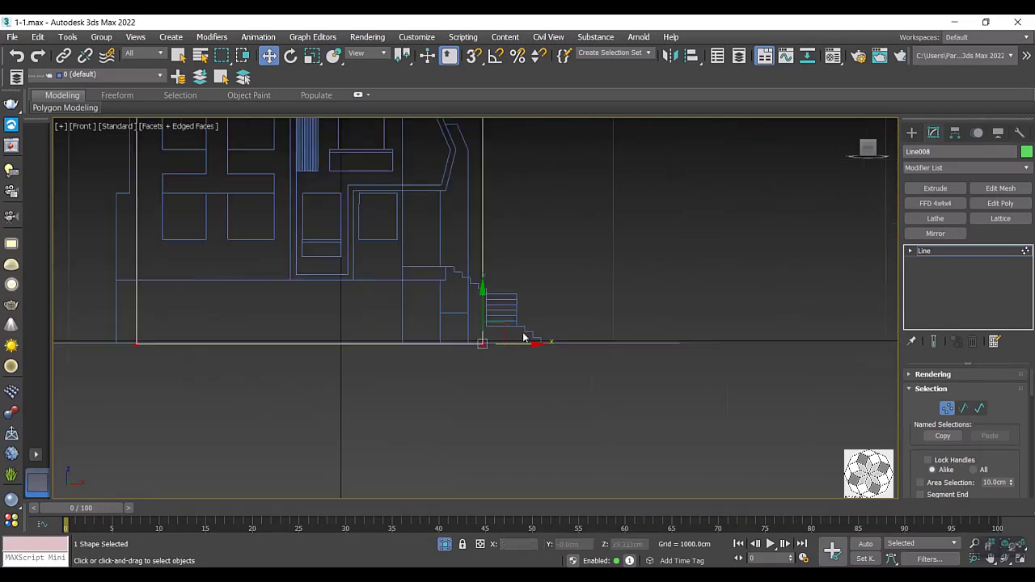
{"action": "scroll", "coordinate": [525, 338], "scroll_direction": "up", "scroll_amount": 3}
{"action": "scroll", "coordinate": [426, 388], "scroll_direction": "up", "scroll_amount": 2}
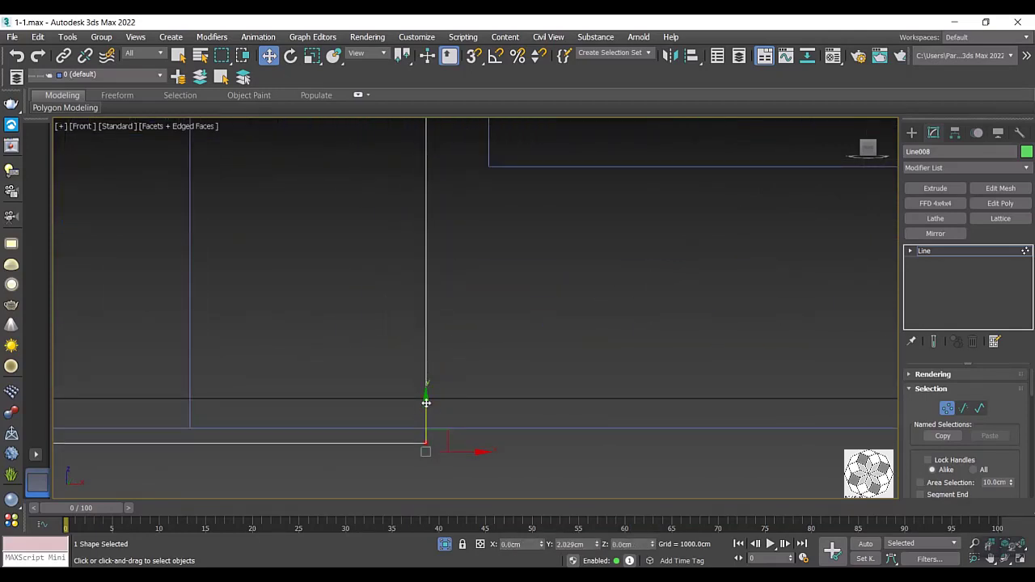
{"action": "left_click_drag", "start_coordinate": [426, 400], "coordinate": [428, 389]}
Move the top-left corner further left and compare against the 02.jpg reference photo.
{"action": "scroll", "coordinate": [428, 389], "scroll_direction": "down", "scroll_amount": 3}
{"action": "scroll", "coordinate": [277, 372], "scroll_direction": "down", "scroll_amount": 2}
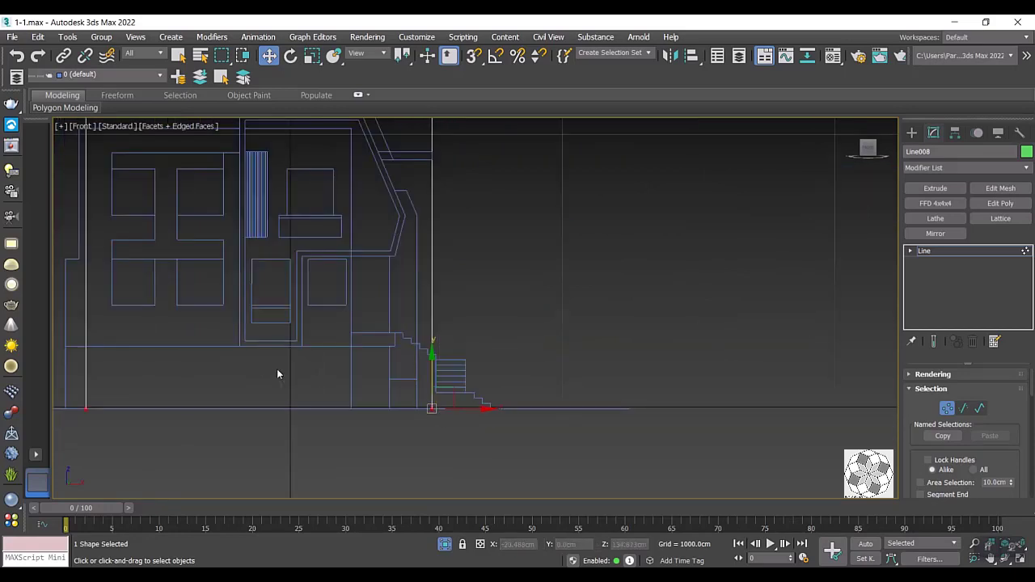
{"action": "scroll", "coordinate": [439, 385], "scroll_direction": "down", "scroll_amount": 2}
{"action": "left_click_drag", "start_coordinate": [371, 156], "coordinate": [227, 462]}
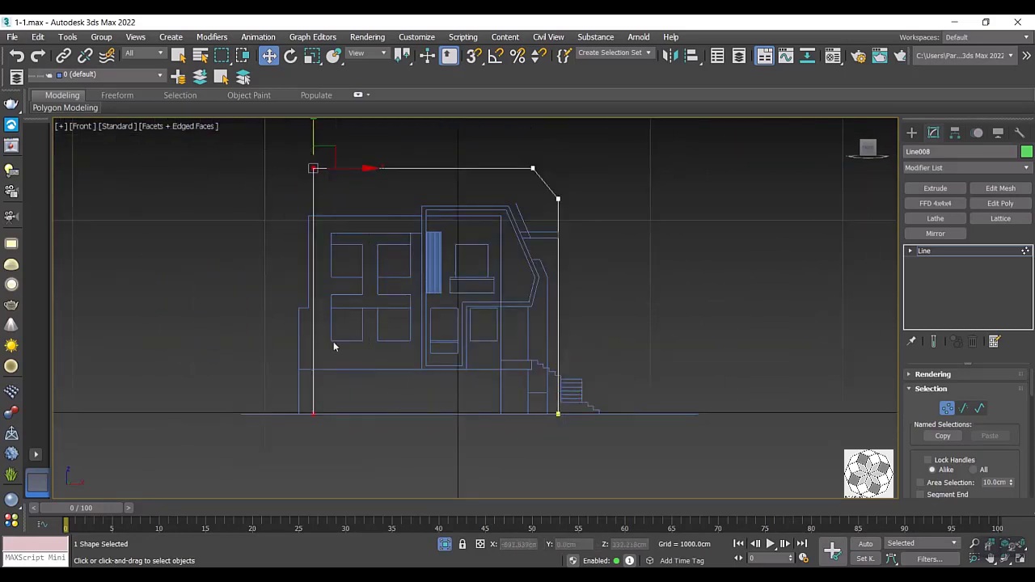
{"action": "scroll", "coordinate": [331, 178], "scroll_direction": "up", "scroll_amount": 2}
{"action": "left_click_drag", "start_coordinate": [326, 161], "coordinate": [316, 171]}
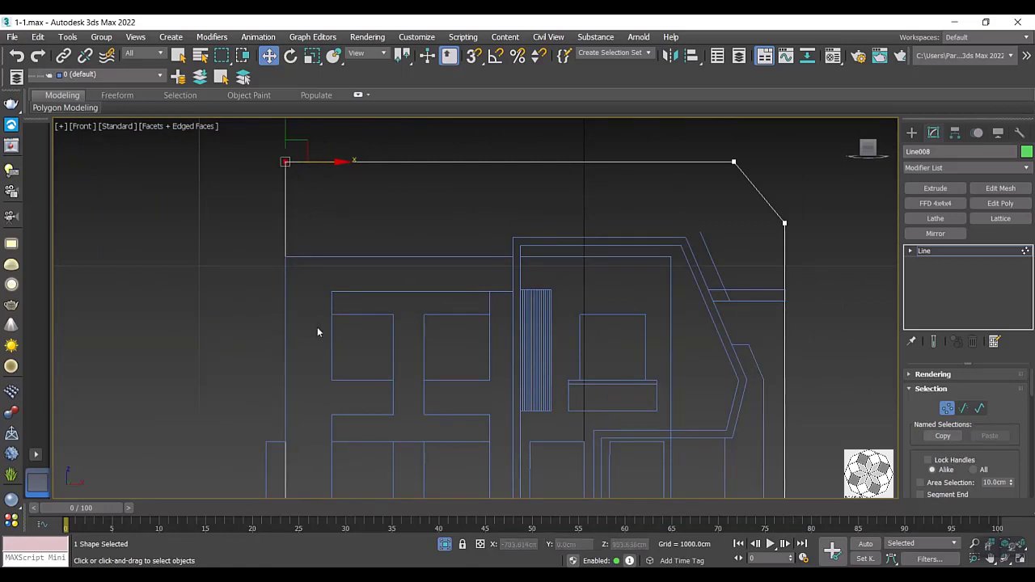
{"action": "scroll", "coordinate": [318, 392], "scroll_direction": "down", "scroll_amount": 3}
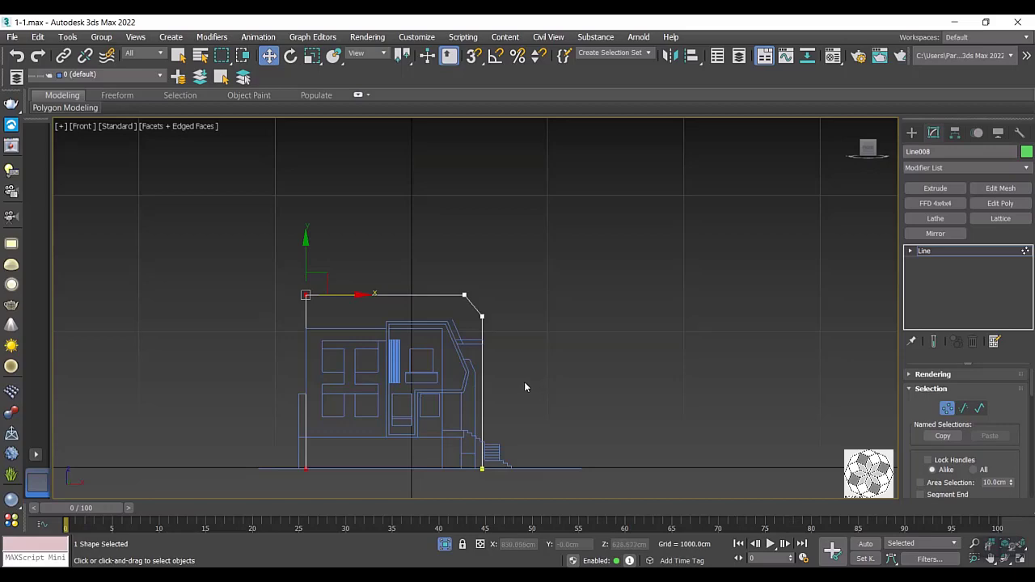
{"action": "key", "text": "alt+Tab"}
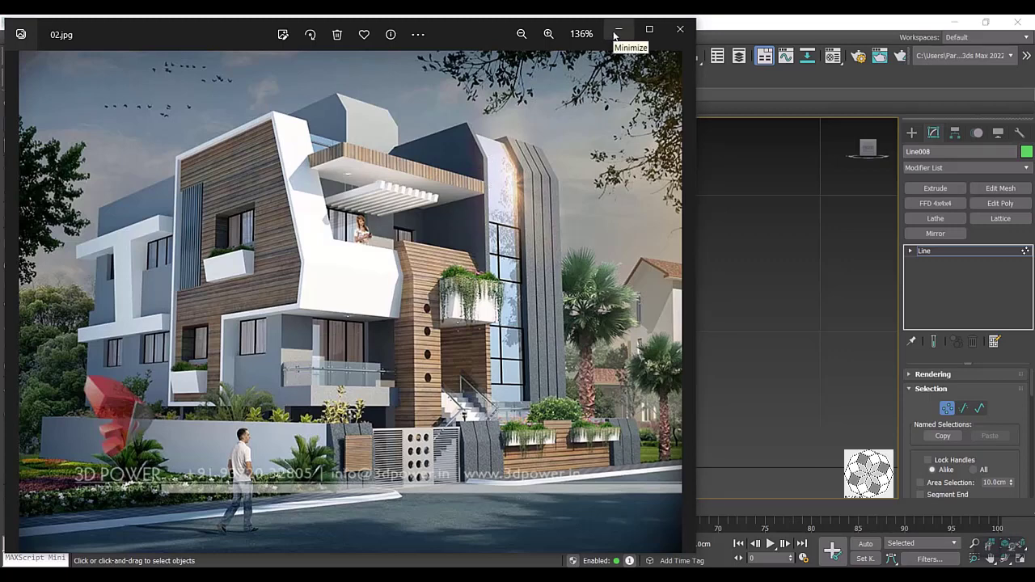
{"action": "left_click", "coordinate": [617, 33]}
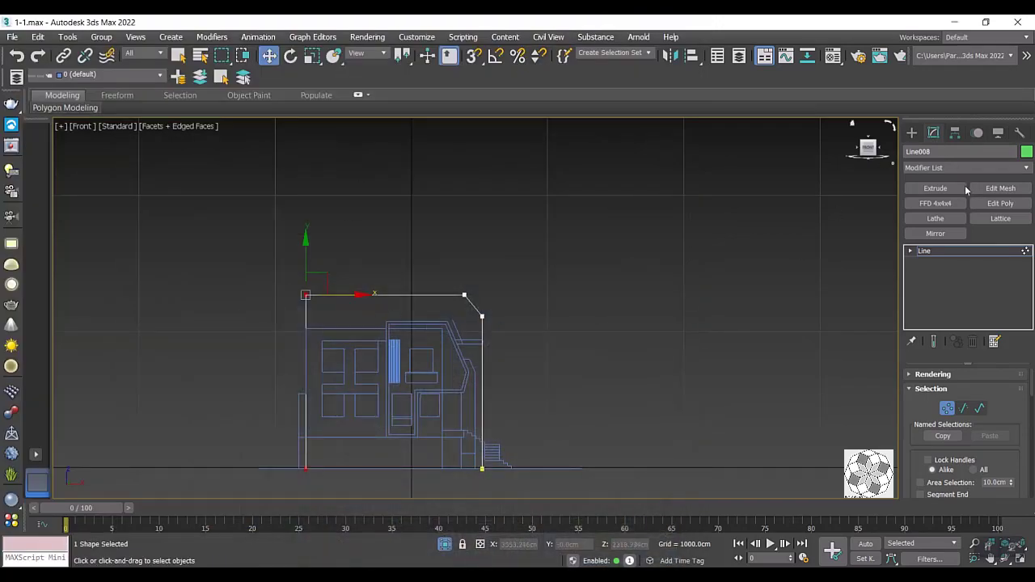
Extrude Line008 by 20.0cm and unhide all the building pieces.
{"action": "left_click", "coordinate": [936, 187]}
{"action": "mouse_move", "coordinate": [647, 316]}
{"action": "middle_mouse_down", "text": "alt"}
{"action": "mouse_move", "coordinate": [606, 324]}
{"action": "mouse_move", "coordinate": [556, 356]}
{"action": "middle_mouse_up", "text": "alt"}
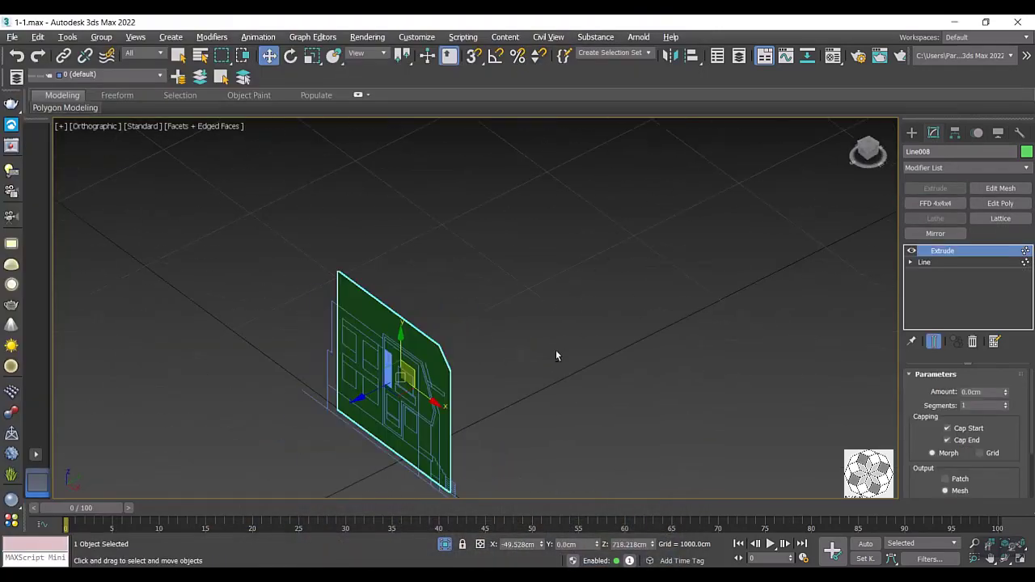
{"action": "scroll", "coordinate": [486, 380], "scroll_direction": "up", "scroll_amount": 5}
{"action": "right_click", "coordinate": [475, 348]}
{"action": "left_click", "coordinate": [513, 275]}
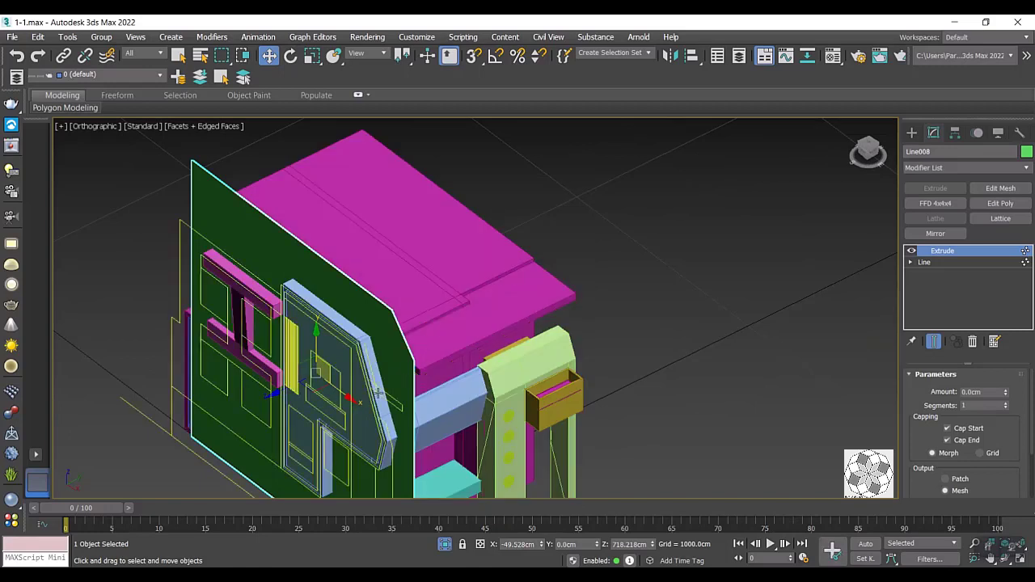
{"action": "left_click", "coordinate": [377, 394]}
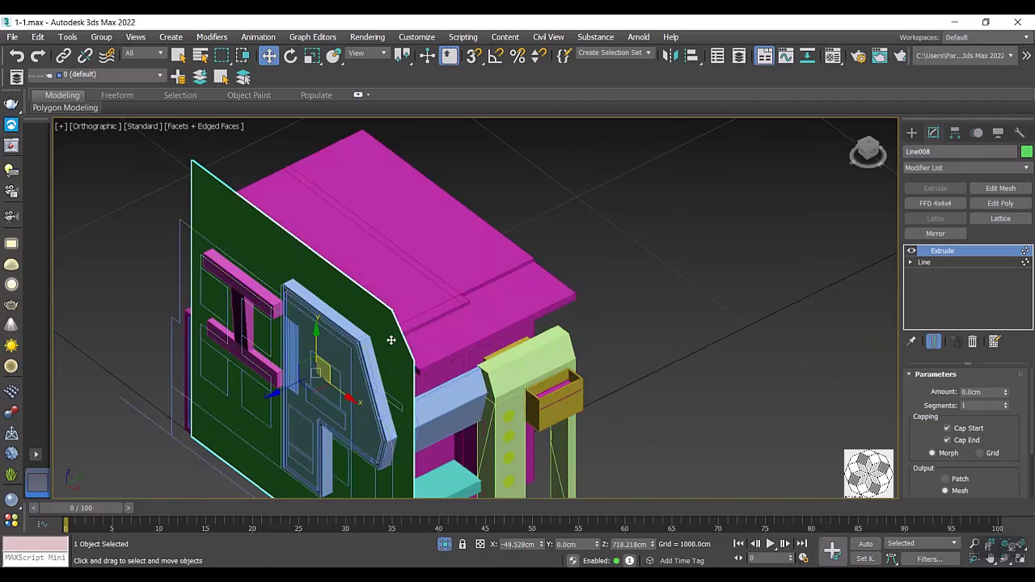
{"action": "left_click", "coordinate": [980, 393]}
{"action": "type", "text": "20"}
{"action": "key", "text": "Return"}
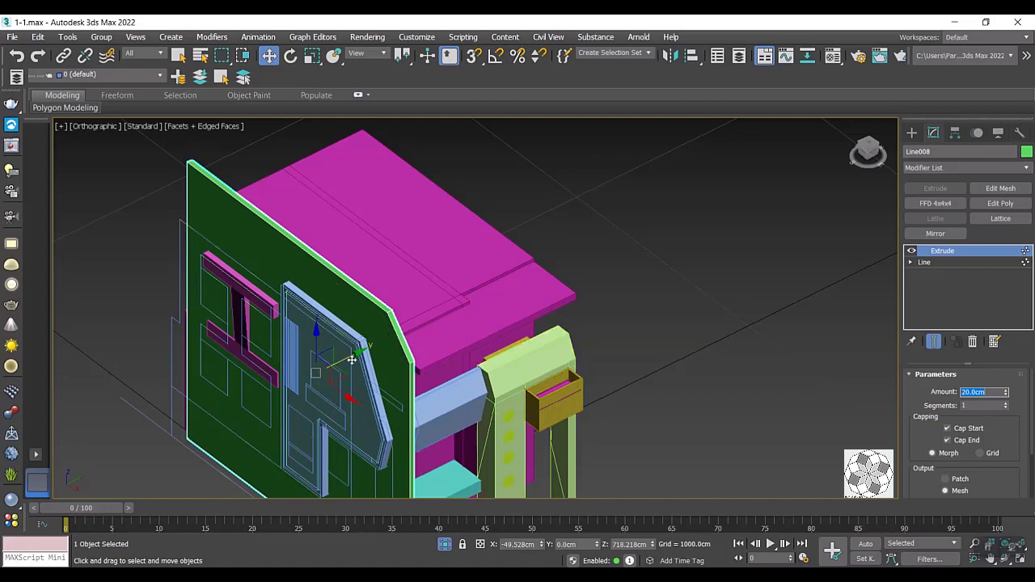
Push the green panel back along Y behind the building.
{"action": "mouse_move", "coordinate": [350, 359]}
{"action": "left_mouse_down"}
{"action": "mouse_move", "coordinate": [535, 306]}
{"action": "mouse_move", "coordinate": [513, 324]}
{"action": "mouse_move", "coordinate": [522, 322]}
{"action": "left_mouse_up"}
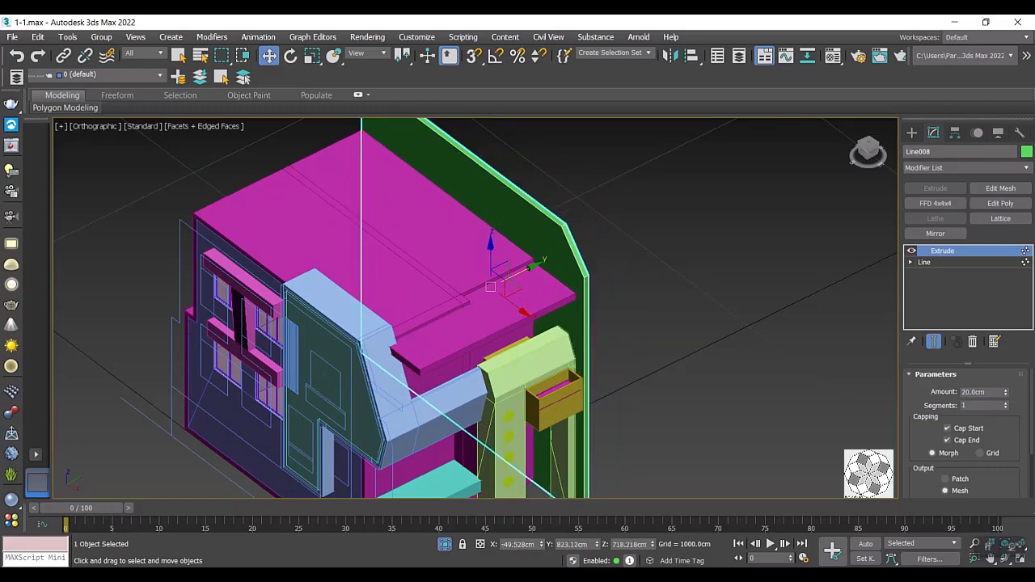
{"action": "key", "text": "alt+Tab"}
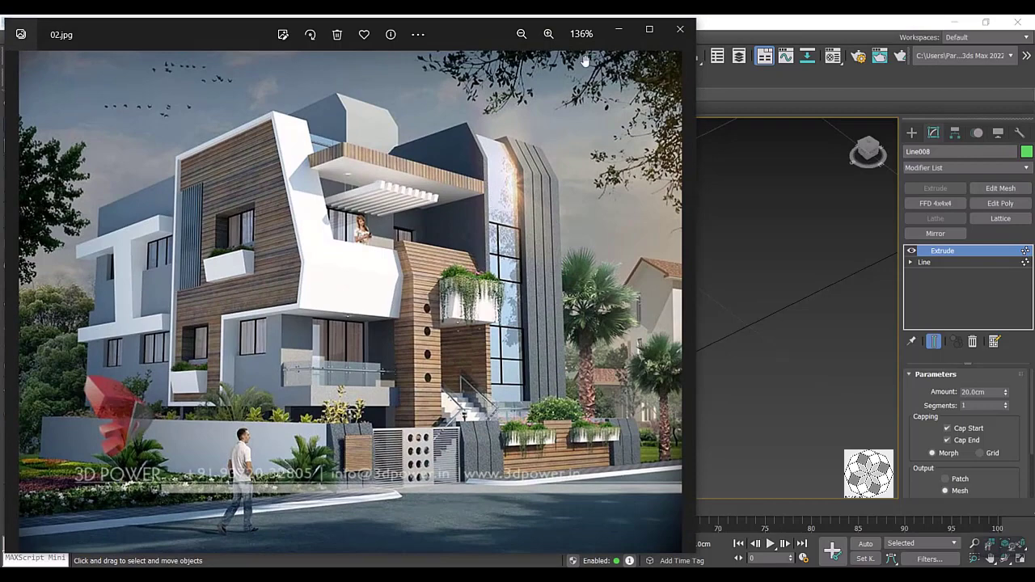
{"action": "left_click", "coordinate": [618, 29]}
{"action": "scroll", "coordinate": [593, 293], "scroll_direction": "up", "scroll_amount": 4}
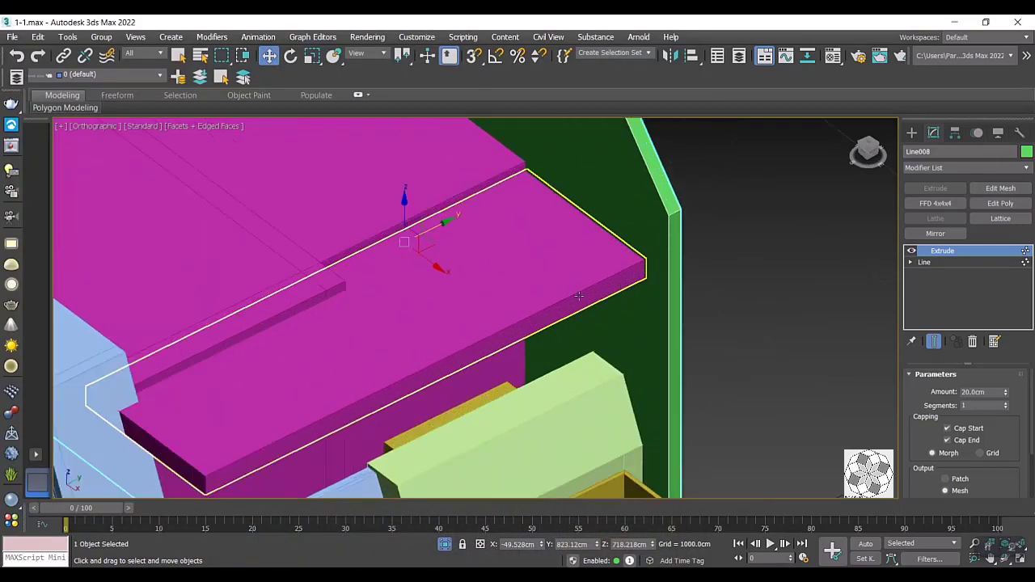
{"action": "scroll", "coordinate": [593, 293], "scroll_direction": "up", "scroll_amount": 1}
{"action": "scroll", "coordinate": [452, 292], "scroll_direction": "down", "scroll_amount": 2}
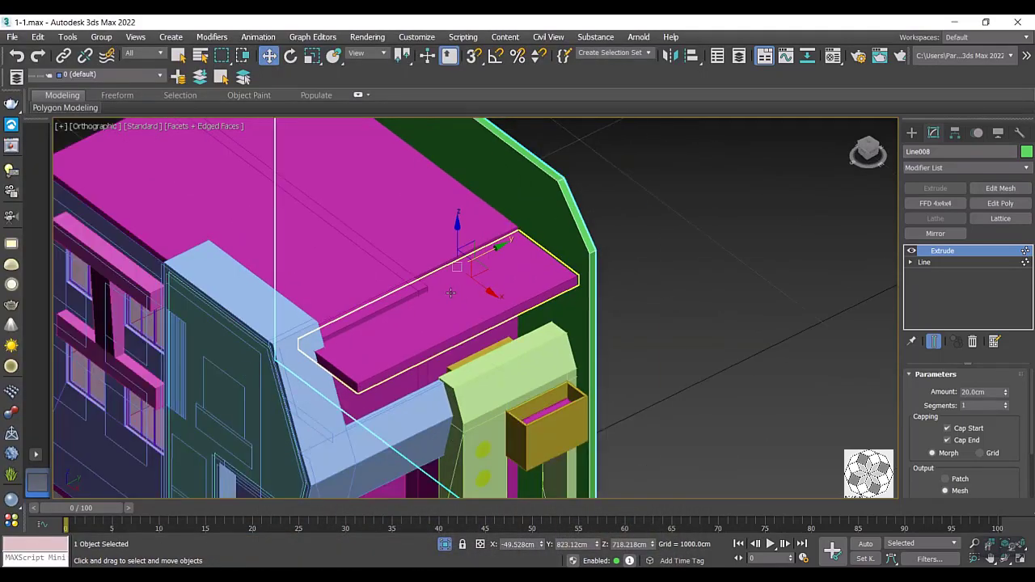
Slide the magenta top slab back along Y, then switch to Front view.
{"action": "mouse_move", "coordinate": [486, 254]}
{"action": "left_mouse_down"}
{"action": "mouse_move", "coordinate": [496, 252]}
{"action": "mouse_move", "coordinate": [483, 261]}
{"action": "left_mouse_up"}
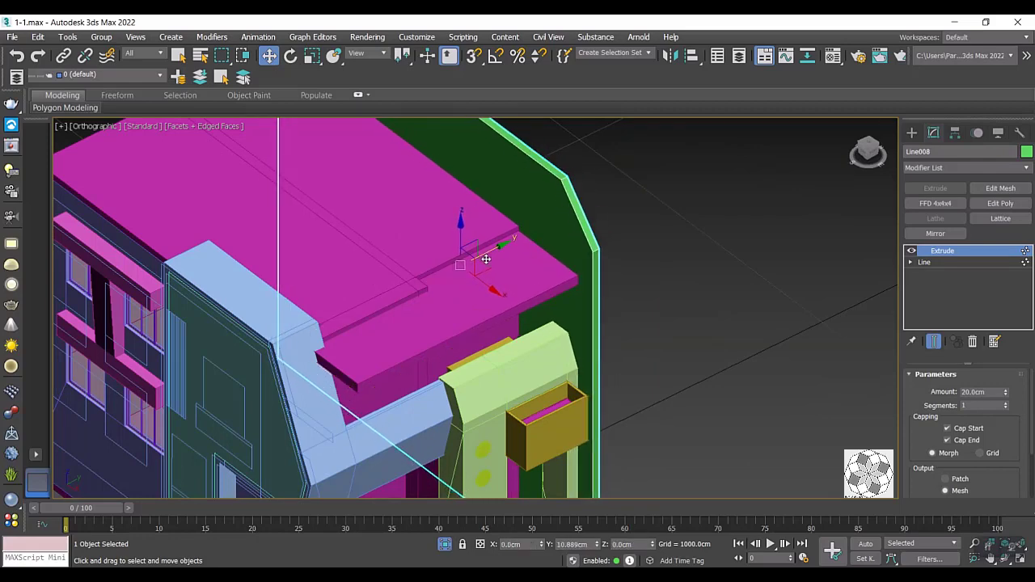
{"action": "scroll", "coordinate": [578, 256], "scroll_direction": "down", "scroll_amount": 2}
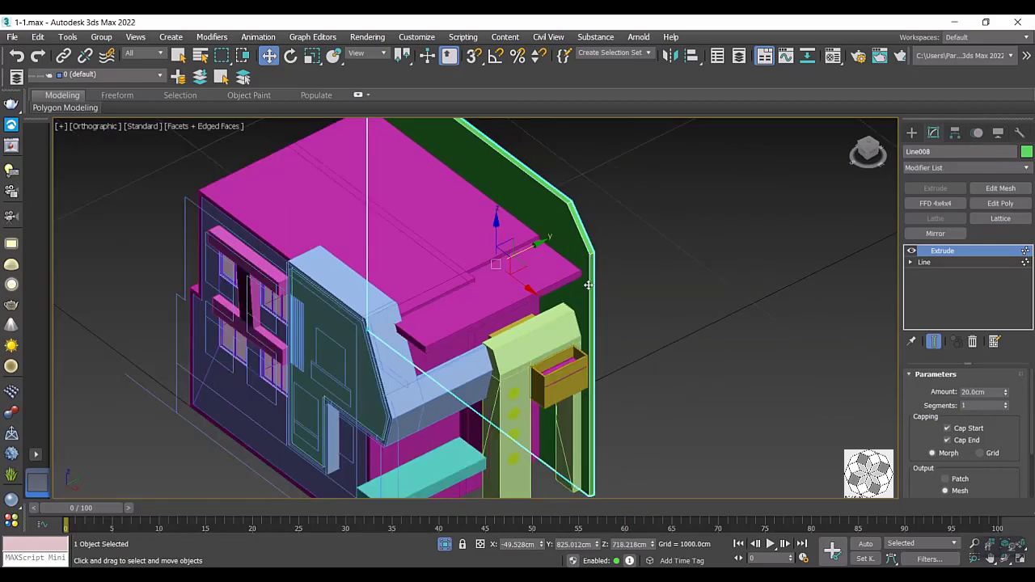
{"action": "key", "text": "alt+Tab"}
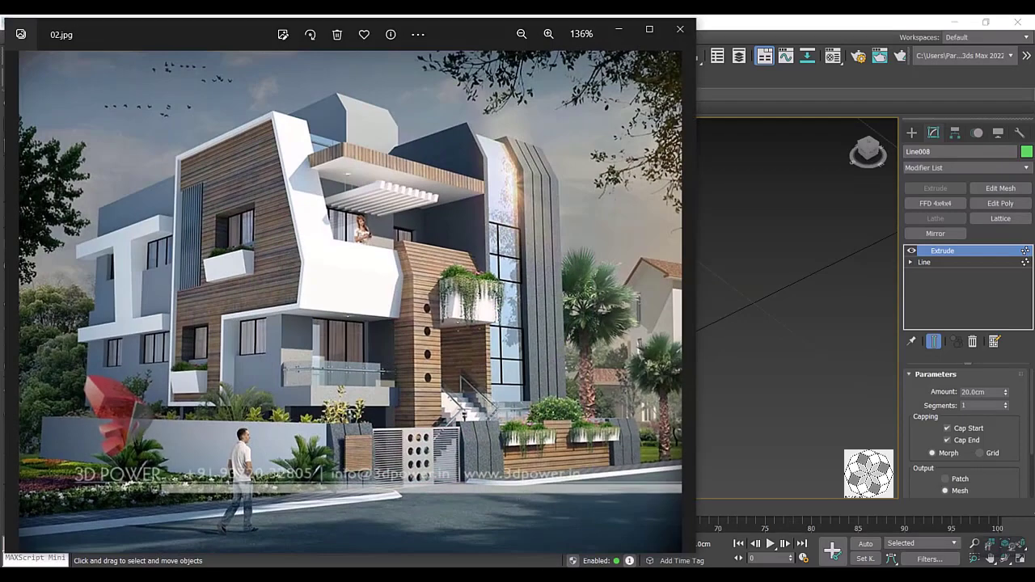
{"action": "key", "text": "alt+F4"}
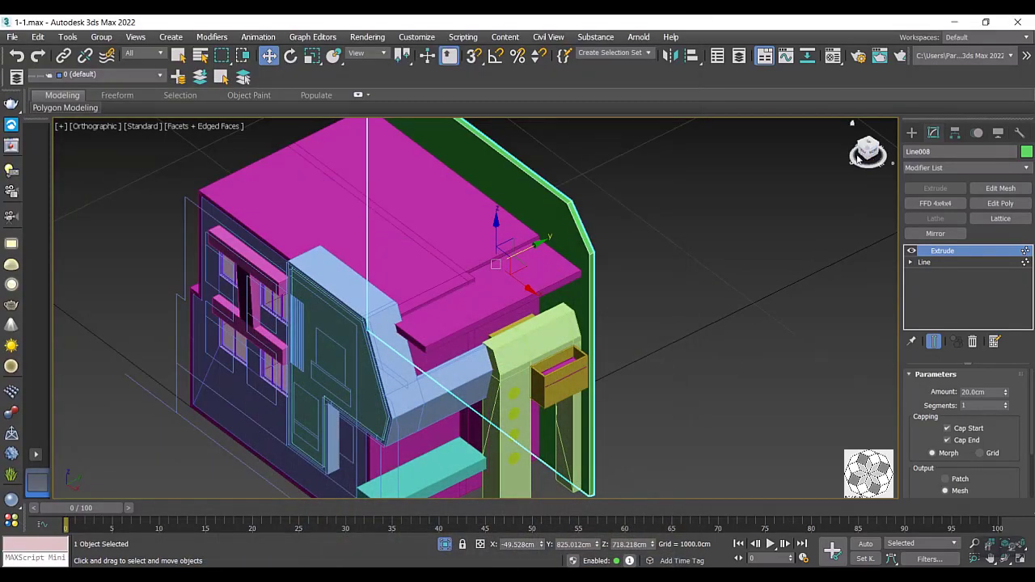
{"action": "key", "text": "f"}
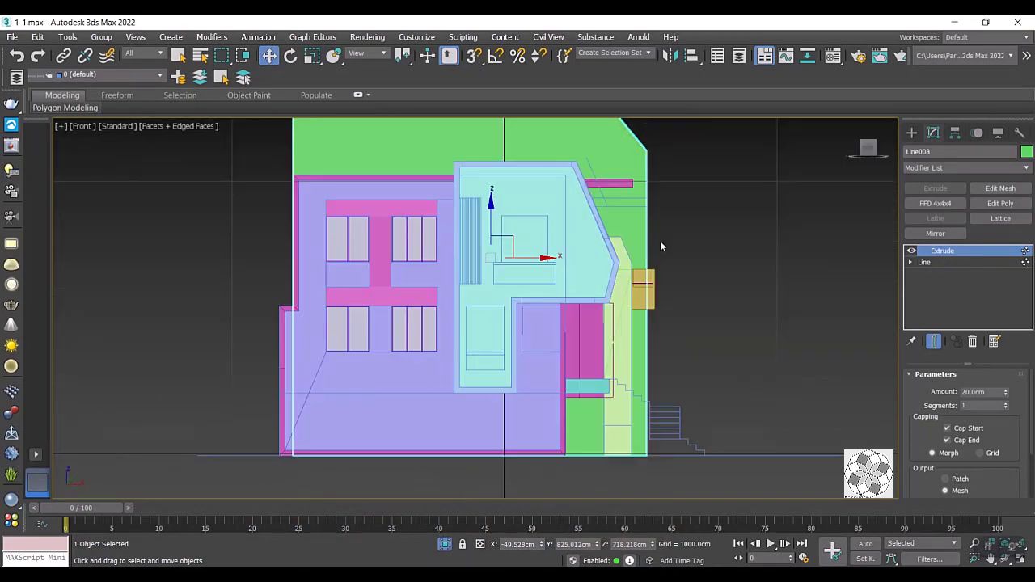
In Line008's Vertex mode, shift the right-side corner points slightly left.
{"action": "left_click", "coordinate": [924, 262]}
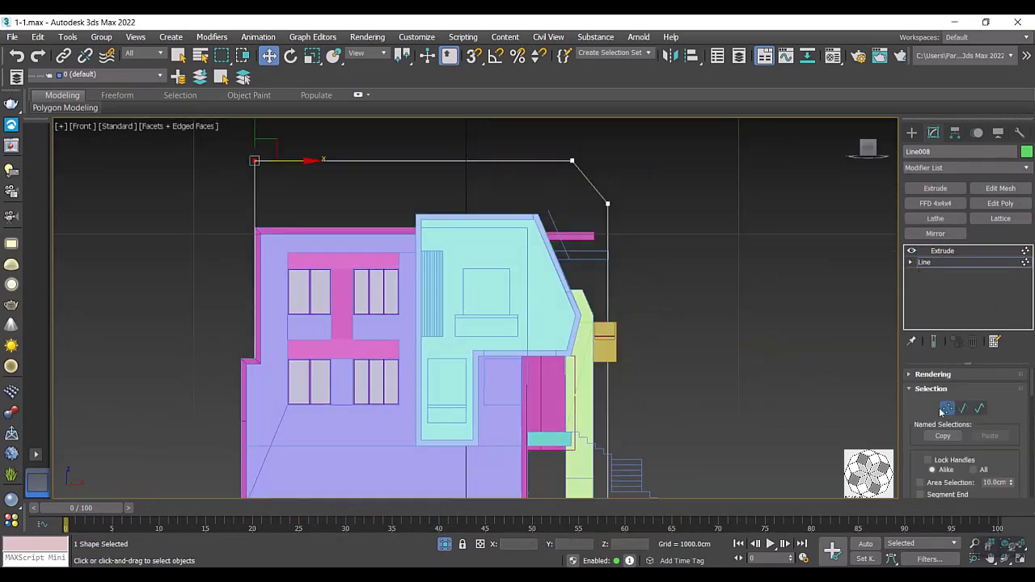
{"action": "scroll", "coordinate": [619, 247], "scroll_direction": "down", "scroll_amount": 3}
{"action": "left_click_drag", "start_coordinate": [579, 391], "coordinate": [579, 391]}
{"action": "scroll", "coordinate": [623, 413], "scroll_direction": "up", "scroll_amount": 4}
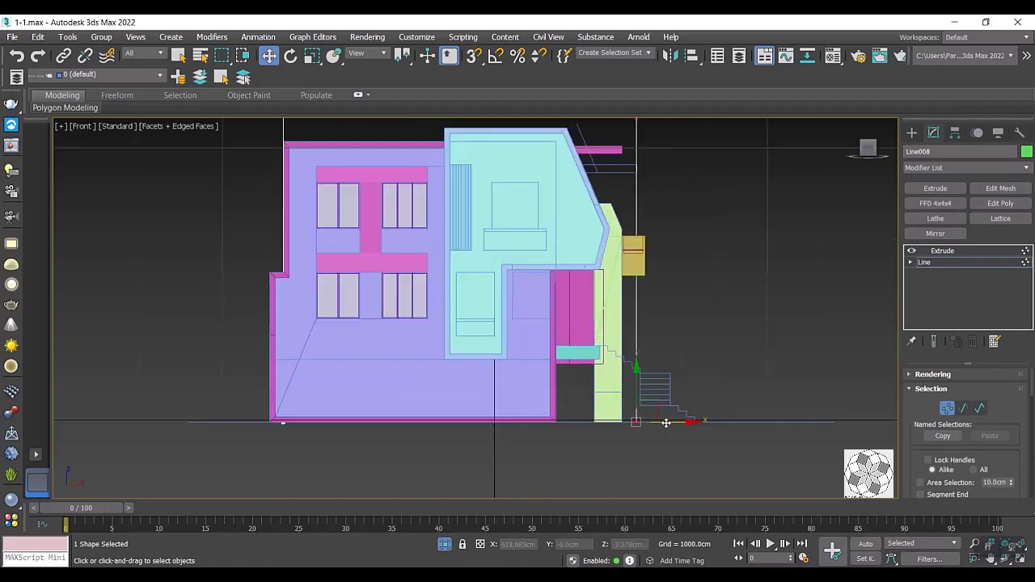
{"action": "scroll", "coordinate": [670, 437], "scroll_direction": "down", "scroll_amount": 2}
{"action": "left_click_drag", "start_coordinate": [673, 424], "coordinate": [664, 425]}
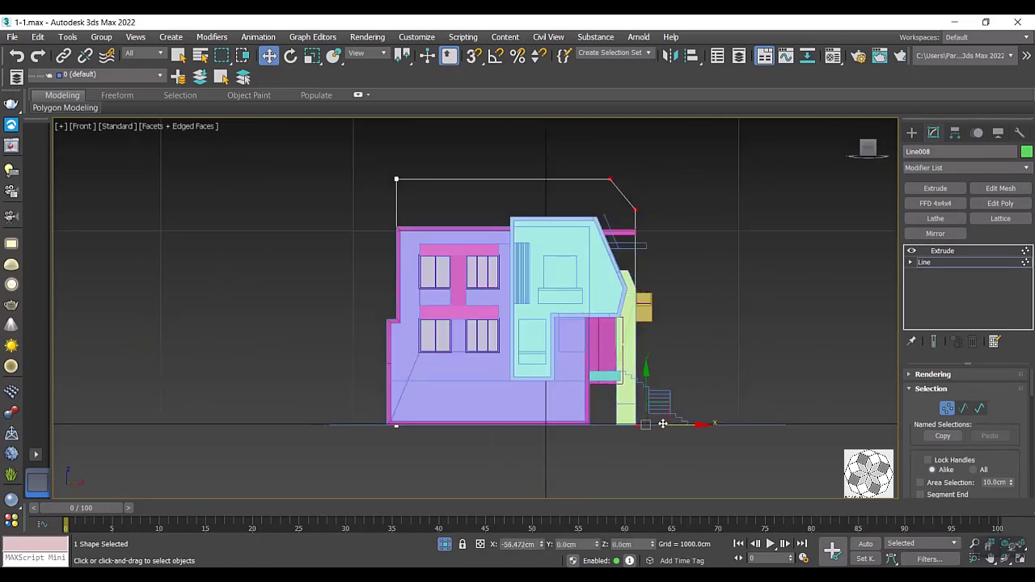
Select the top-right vertex, inspect the panel at an angle, and return to the Extrude level.
{"action": "left_click", "coordinate": [611, 178]}
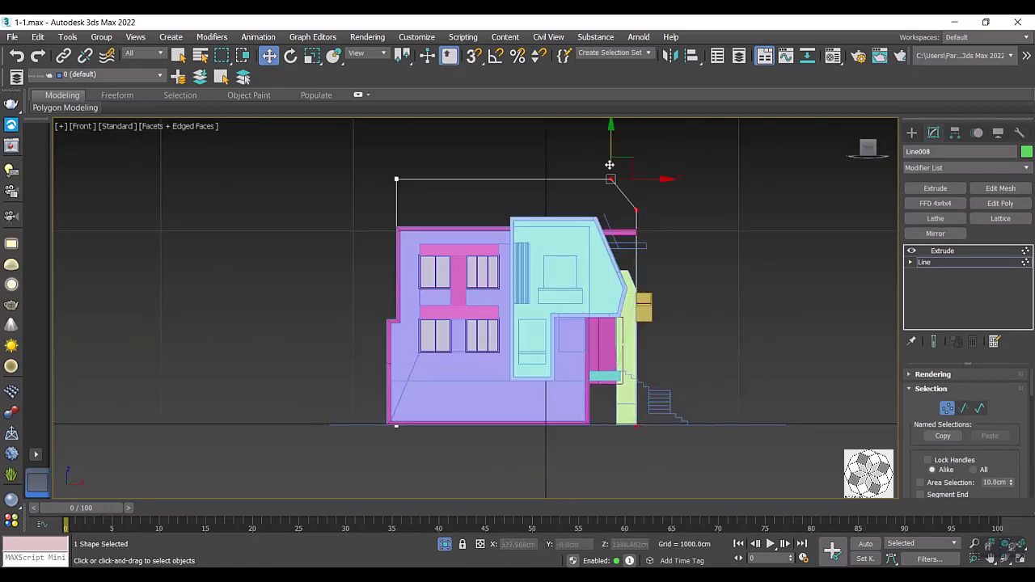
{"action": "scroll", "coordinate": [634, 224], "scroll_direction": "up", "scroll_amount": 8}
{"action": "scroll", "coordinate": [582, 332], "scroll_direction": "down", "scroll_amount": 4}
{"action": "scroll", "coordinate": [582, 332], "scroll_direction": "down", "scroll_amount": 2}
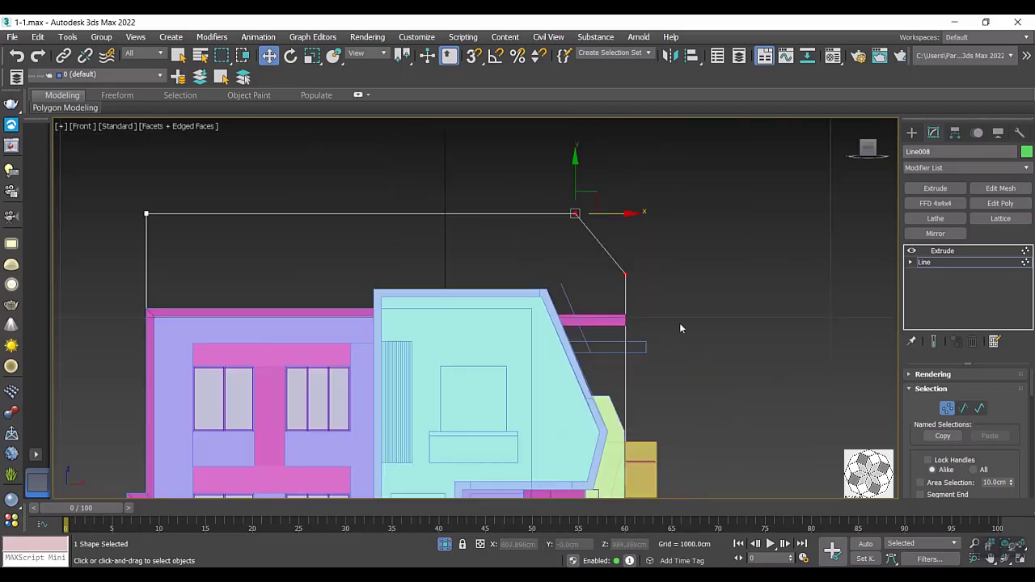
{"action": "middle_click_drag", "start_coordinate": [680, 319], "coordinate": [623, 344], "text": "alt"}
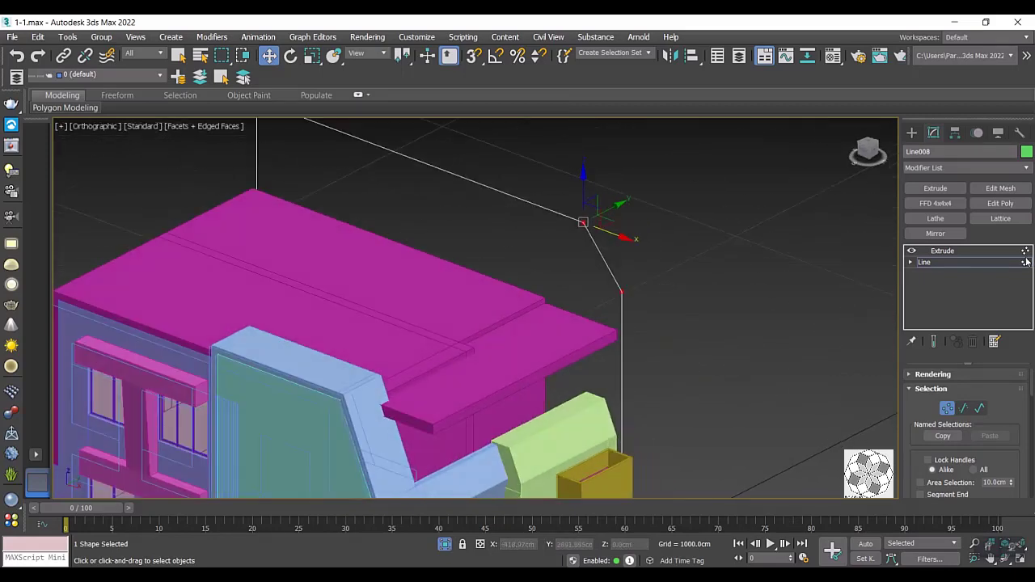
{"action": "left_click", "coordinate": [971, 250]}
{"action": "scroll", "coordinate": [433, 334], "scroll_direction": "down", "scroll_amount": 1}
{"action": "mouse_move", "coordinate": [761, 265]}
{"action": "middle_mouse_down"}
{"action": "mouse_move", "coordinate": [360, 354]}
{"action": "mouse_move", "coordinate": [423, 365]}
{"action": "mouse_move", "coordinate": [351, 315]}
{"action": "middle_mouse_up"}
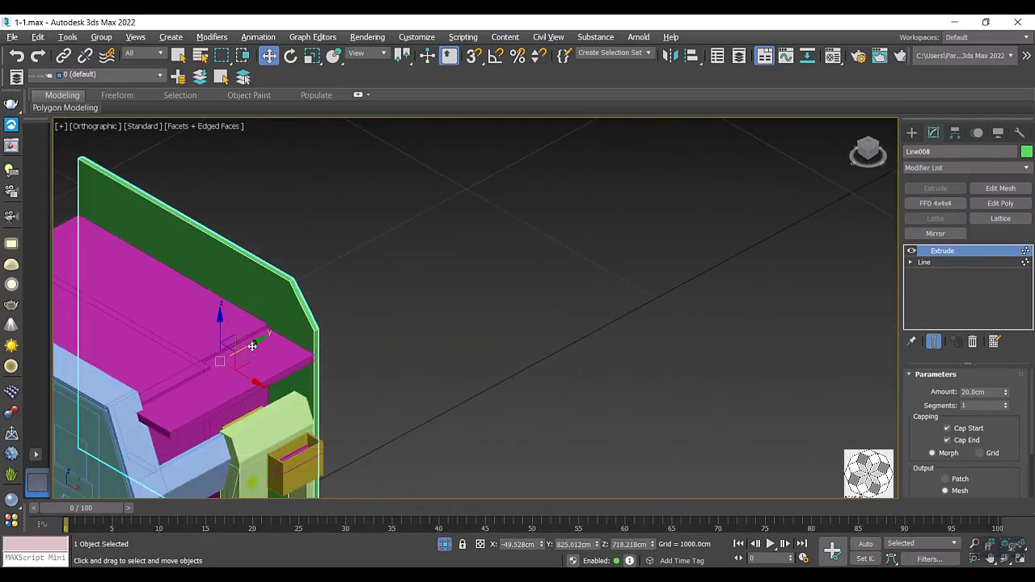
Shift-drag Line008 along Y to create the copy Line009 and nudge it sideways.
{"action": "left_click_drag", "start_coordinate": [252, 346], "coordinate": [288, 333], "text": "shift"}
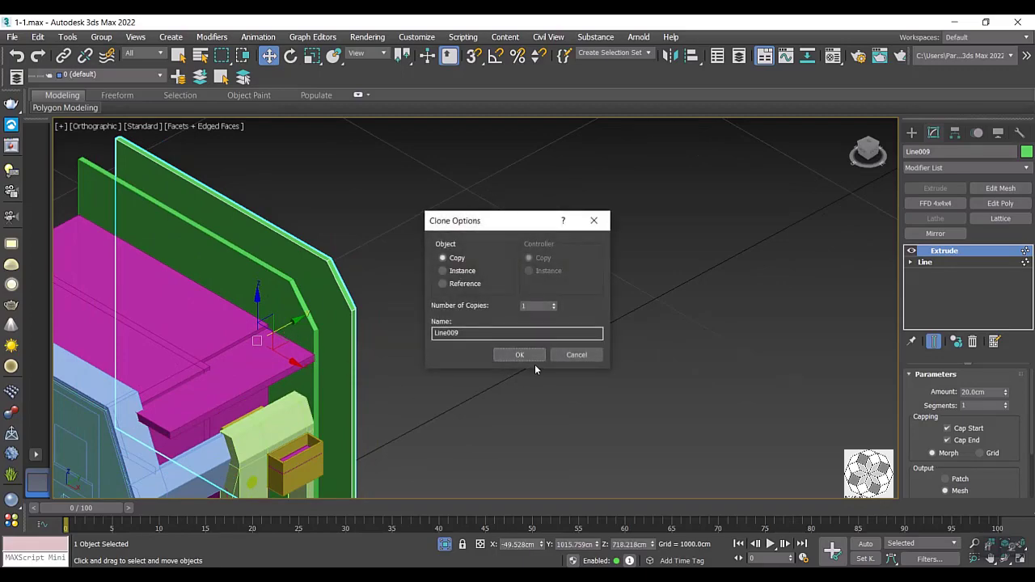
{"action": "left_click", "coordinate": [519, 356]}
{"action": "key", "text": "alt+Tab"}
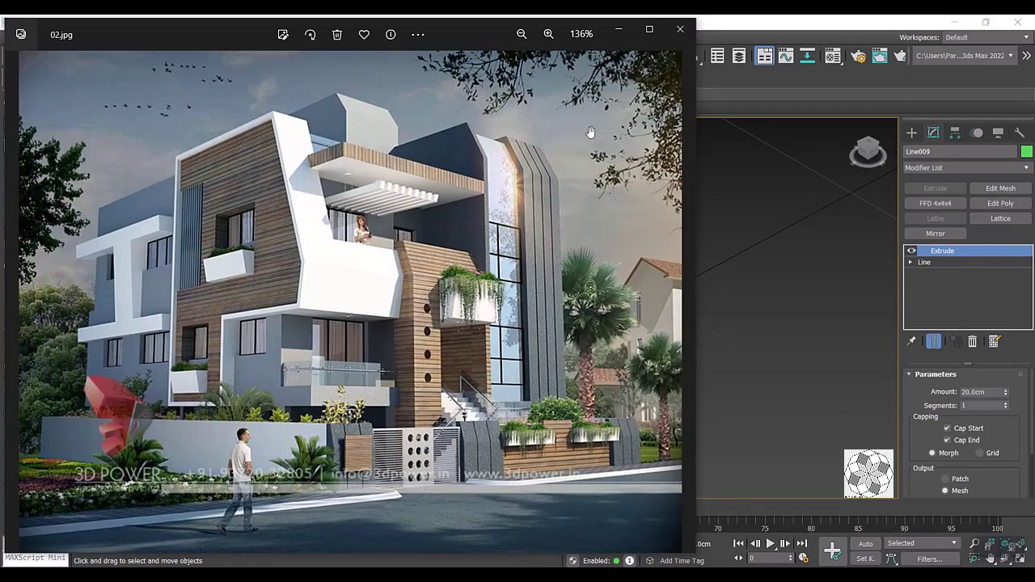
{"action": "left_click", "coordinate": [621, 31]}
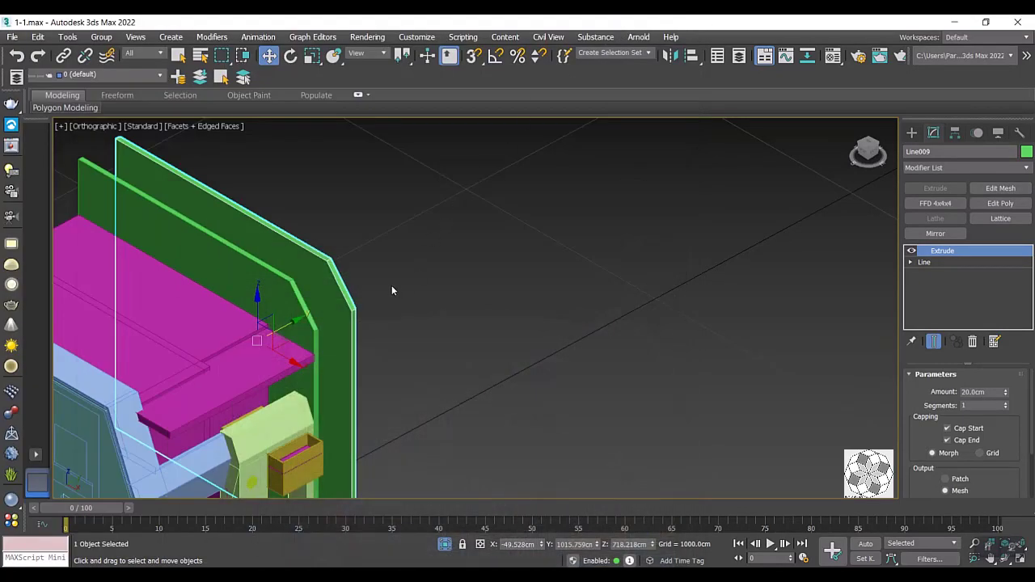
{"action": "left_click_drag", "start_coordinate": [290, 325], "coordinate": [292, 324]}
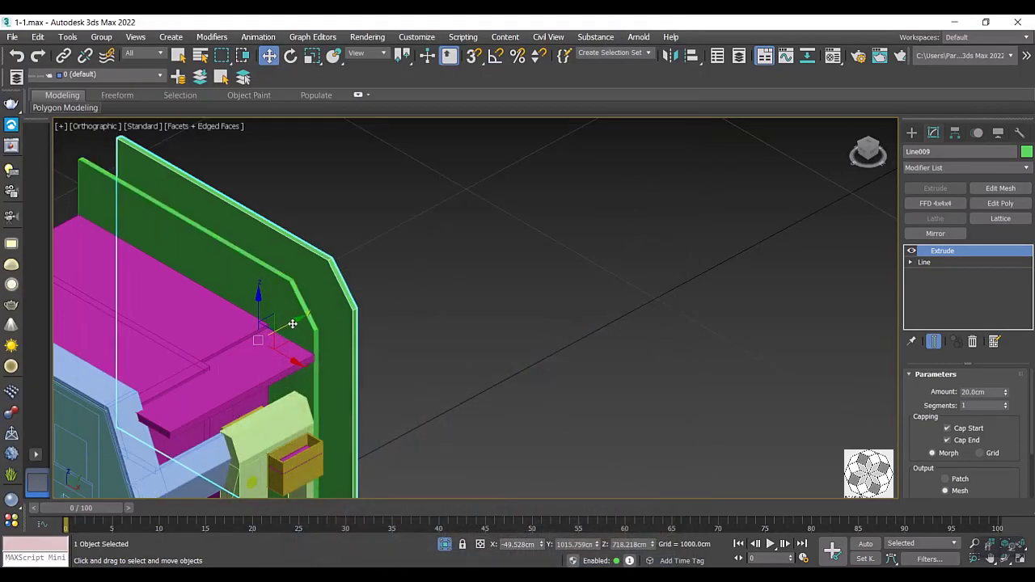
Switch the viewport to a Perspective view of the whole building.
{"action": "scroll", "coordinate": [379, 321], "scroll_direction": "down", "scroll_amount": 5}
{"action": "mouse_move", "coordinate": [380, 321]}
{"action": "middle_mouse_down", "text": "alt"}
{"action": "mouse_move", "coordinate": [446, 235]}
{"action": "mouse_move", "coordinate": [245, 219]}
{"action": "middle_mouse_up", "text": "alt"}
{"action": "scroll", "coordinate": [245, 219], "scroll_direction": "up", "scroll_amount": 3}
{"action": "scroll", "coordinate": [246, 219], "scroll_direction": "down", "scroll_amount": 3}
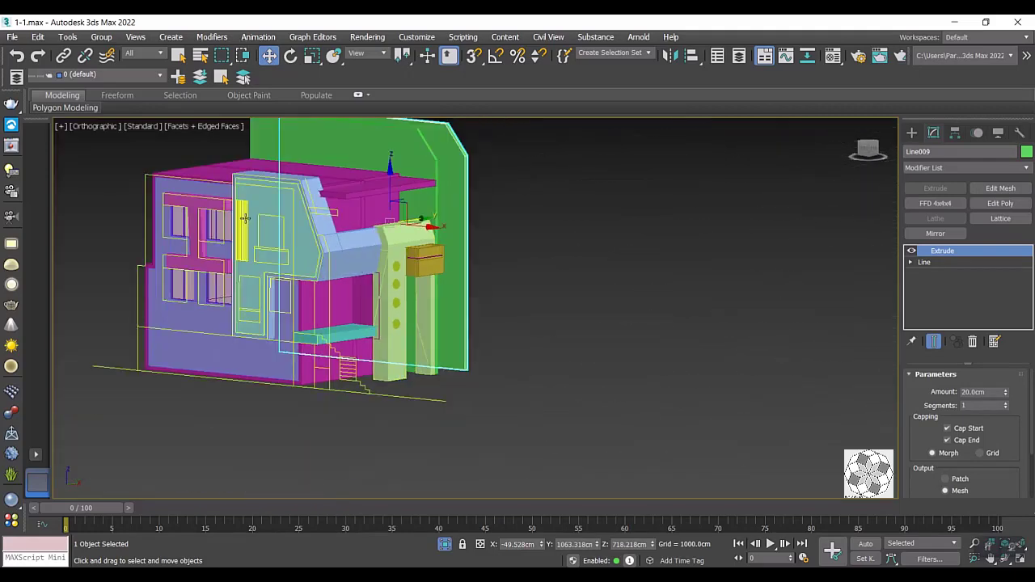
{"action": "left_click", "coordinate": [94, 127]}
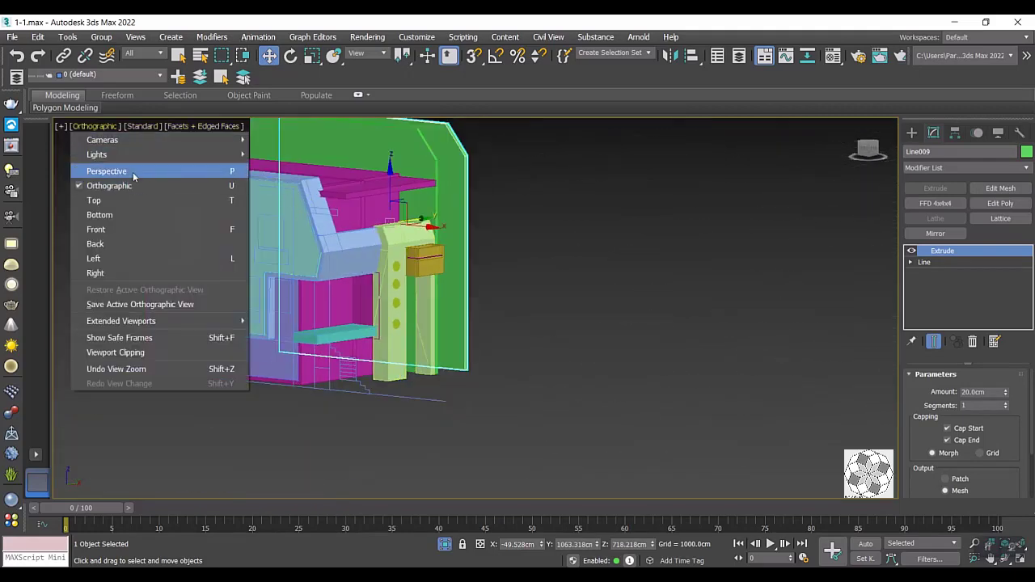
{"action": "left_click", "coordinate": [106, 171]}
{"action": "scroll", "coordinate": [356, 305], "scroll_direction": "down", "scroll_amount": 6}
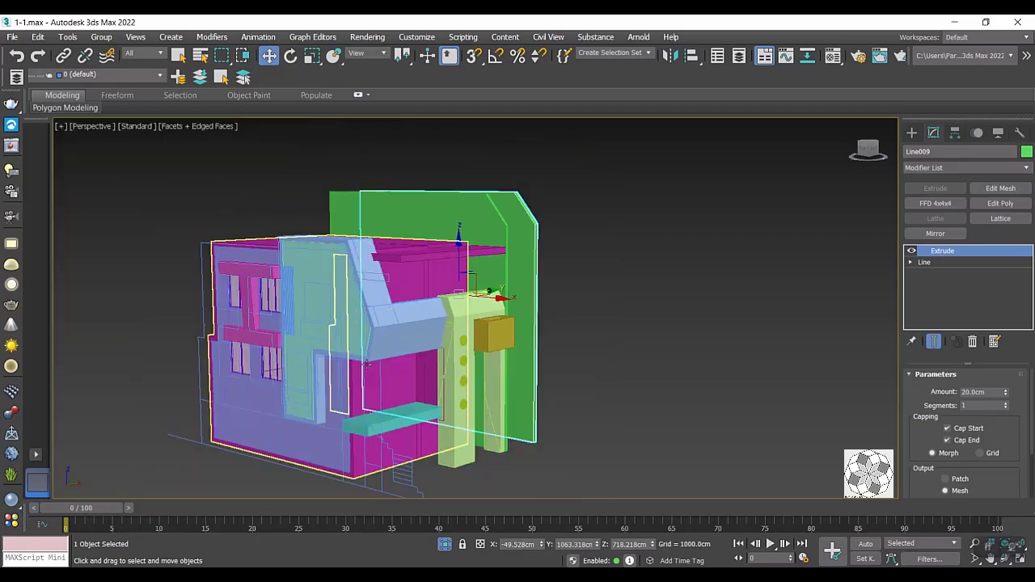
Shift Line009 slightly outward from Line008, viewing the green wall from above.
{"action": "middle_click_drag", "start_coordinate": [366, 364], "coordinate": [361, 349], "text": "alt"}
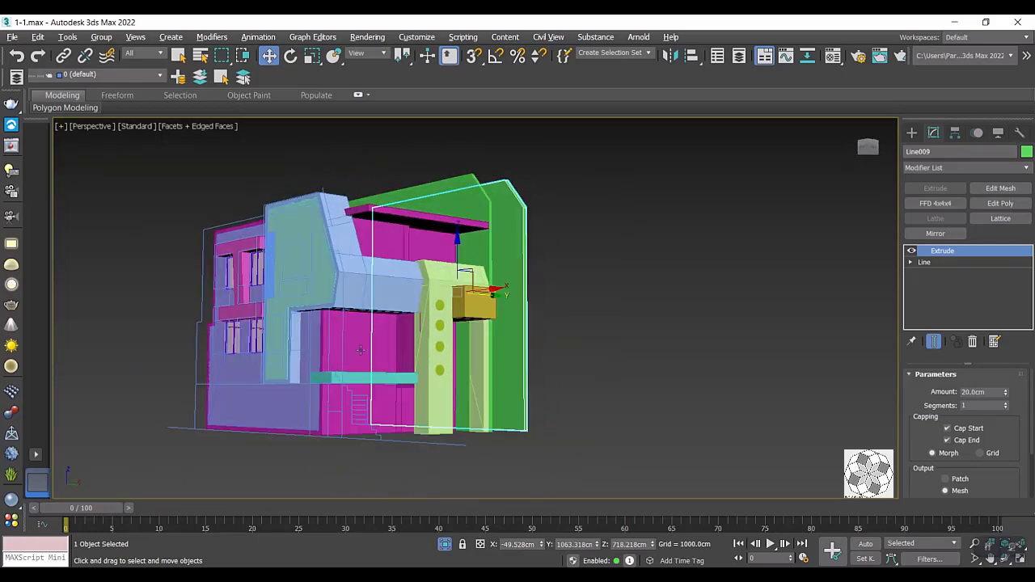
{"action": "scroll", "coordinate": [360, 349], "scroll_direction": "up", "scroll_amount": 3}
{"action": "middle_click_drag", "start_coordinate": [360, 352], "coordinate": [364, 380]}
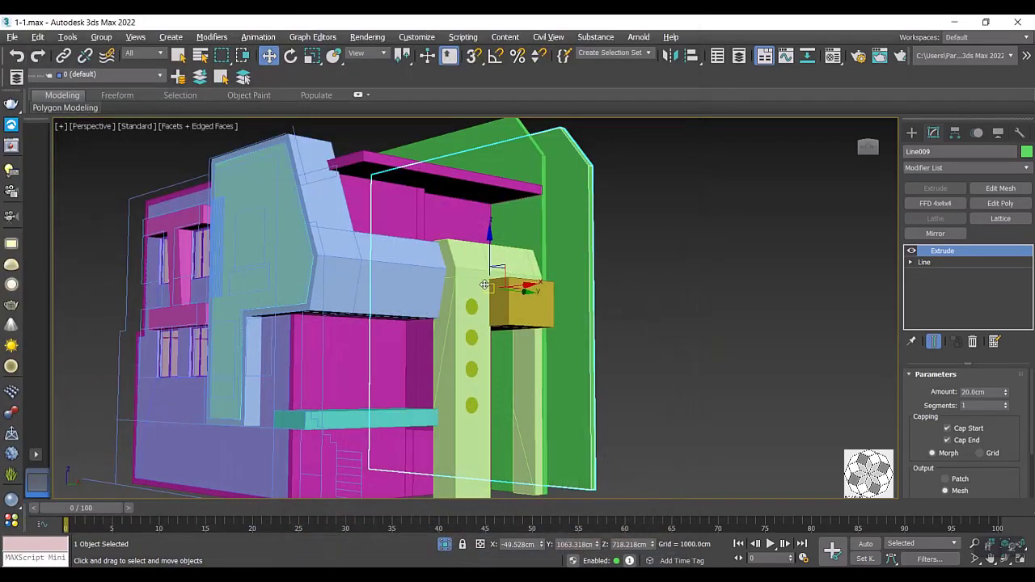
{"action": "mouse_move", "coordinate": [484, 285]}
{"action": "middle_mouse_down", "text": "alt"}
{"action": "mouse_move", "coordinate": [504, 349]}
{"action": "mouse_move", "coordinate": [515, 358]}
{"action": "mouse_move", "coordinate": [536, 352]}
{"action": "middle_mouse_up", "text": "alt"}
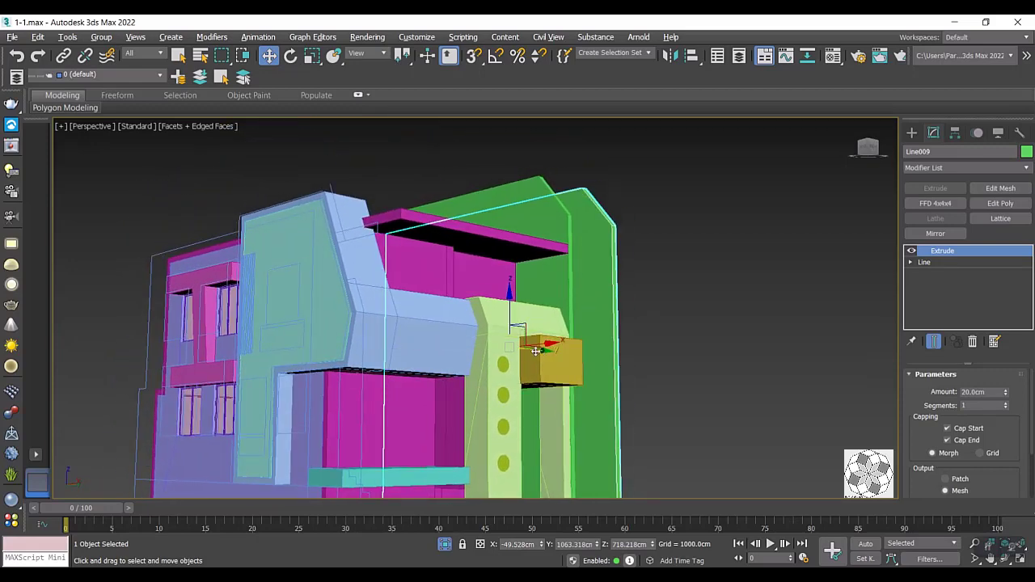
{"action": "left_click_drag", "start_coordinate": [536, 351], "coordinate": [540, 351]}
{"action": "middle_click_drag", "start_coordinate": [664, 316], "coordinate": [660, 369], "text": "alt"}
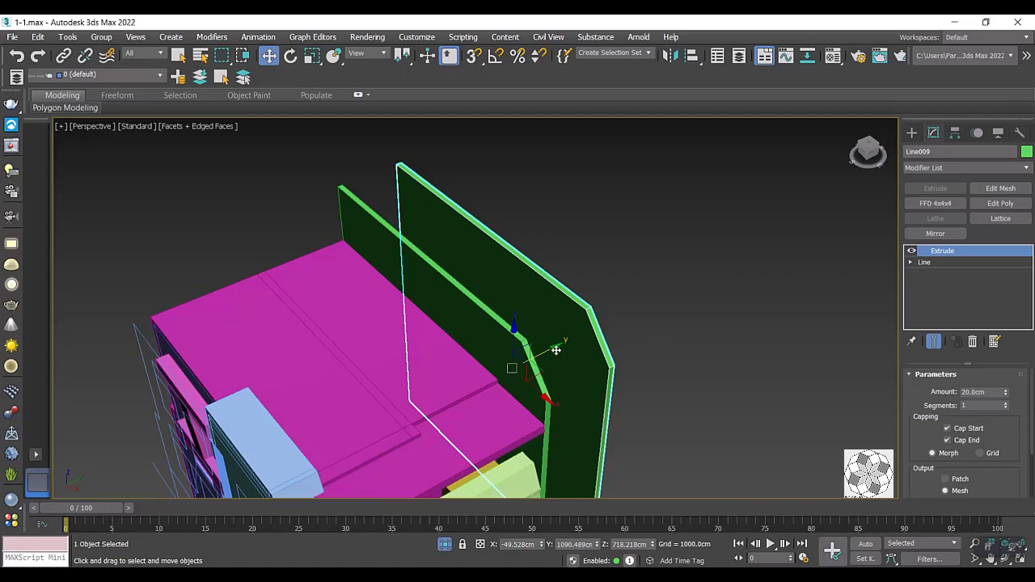
Cancel an accidental second copy and set Line009's Extrude Amount to -170cm.
{"action": "left_click_drag", "start_coordinate": [556, 349], "coordinate": [567, 348], "text": "shift"}
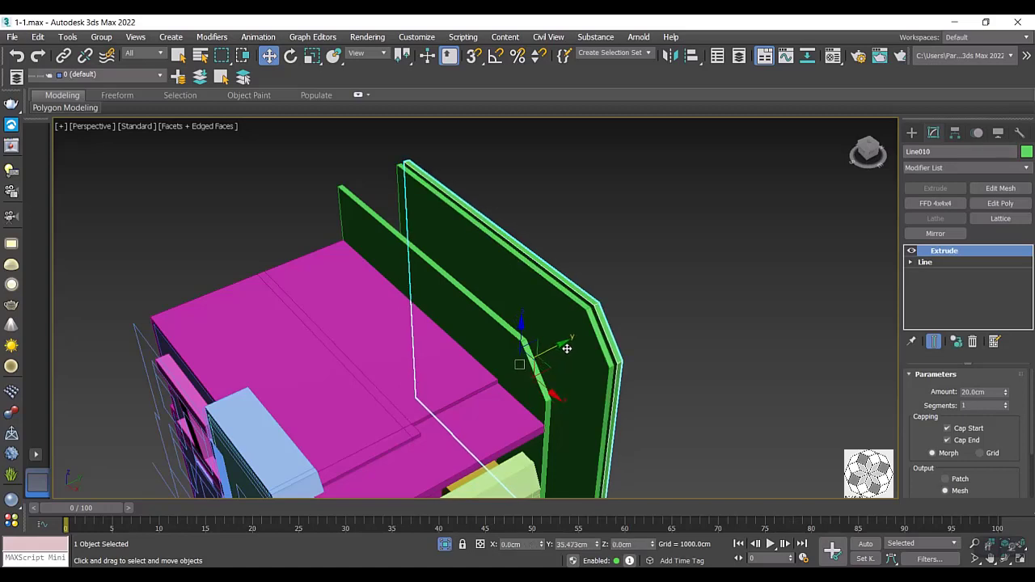
{"action": "left_click", "coordinate": [574, 354]}
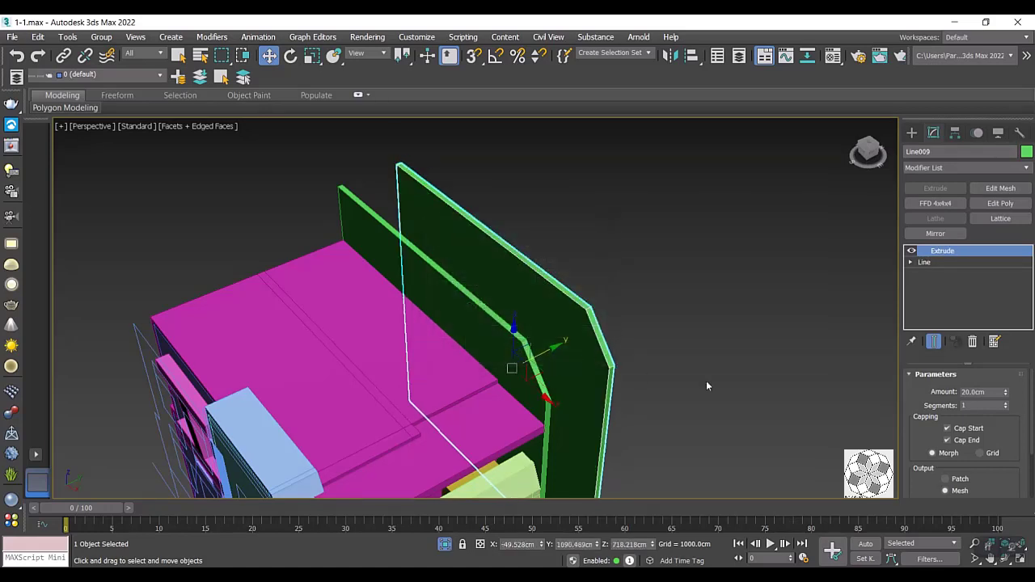
{"action": "left_click_drag", "start_coordinate": [1005, 394], "coordinate": [1004, 393]}
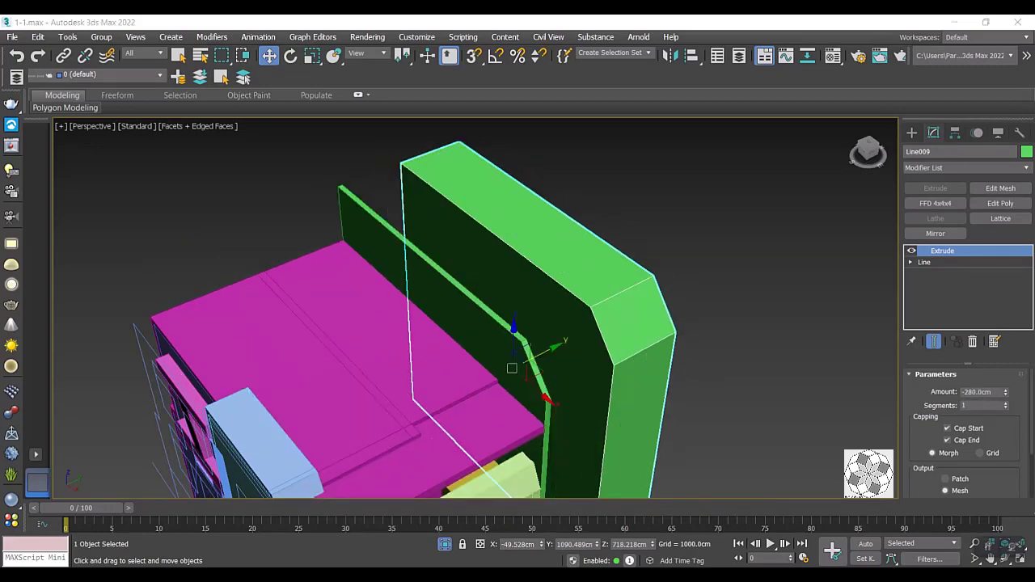
{"action": "key", "text": "alt+Tab"}
{"action": "left_click", "coordinate": [618, 32]}
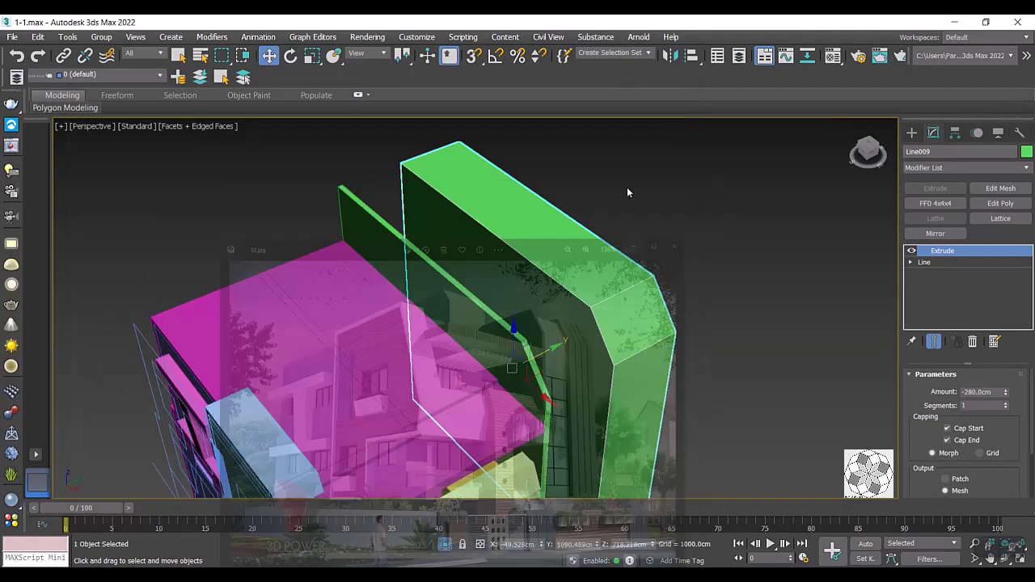
{"action": "left_click_drag", "start_coordinate": [1008, 397], "coordinate": [1006, 390]}
{"action": "type", "text": "-150"}
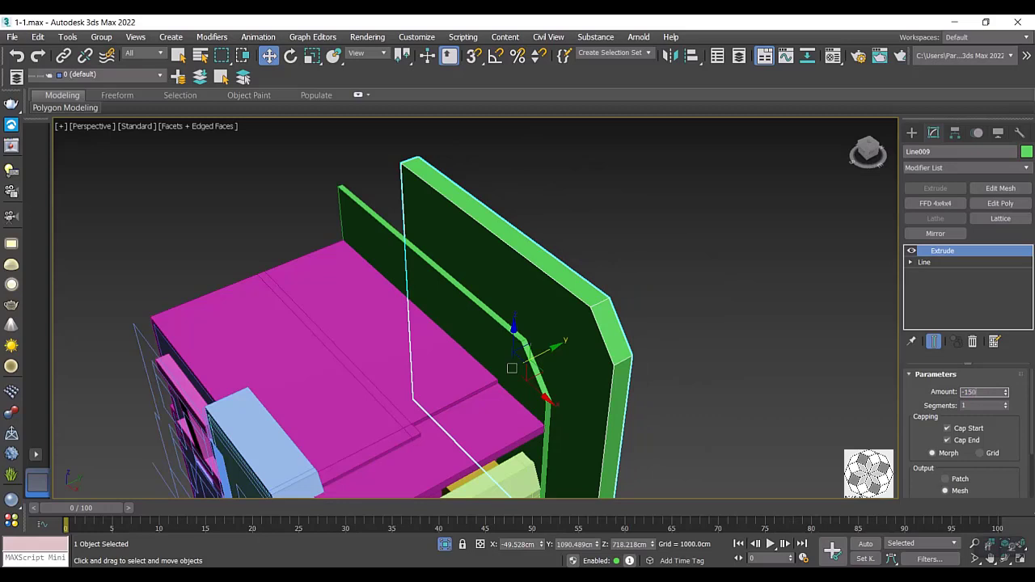
{"action": "key", "text": "Return"}
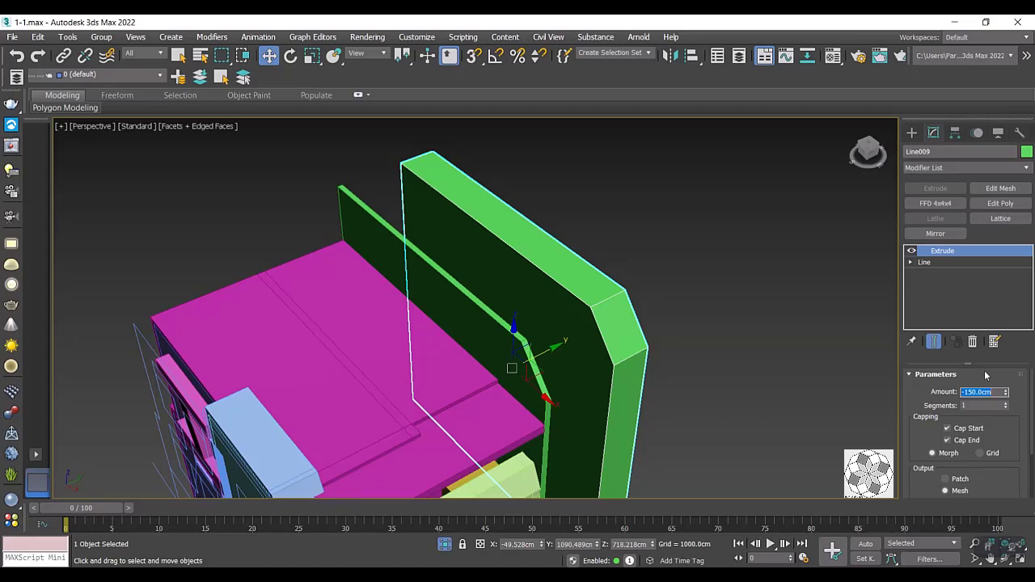
{"action": "type", "text": "17"}
{"action": "type", "text": "0"}
{"action": "key", "text": "Return"}
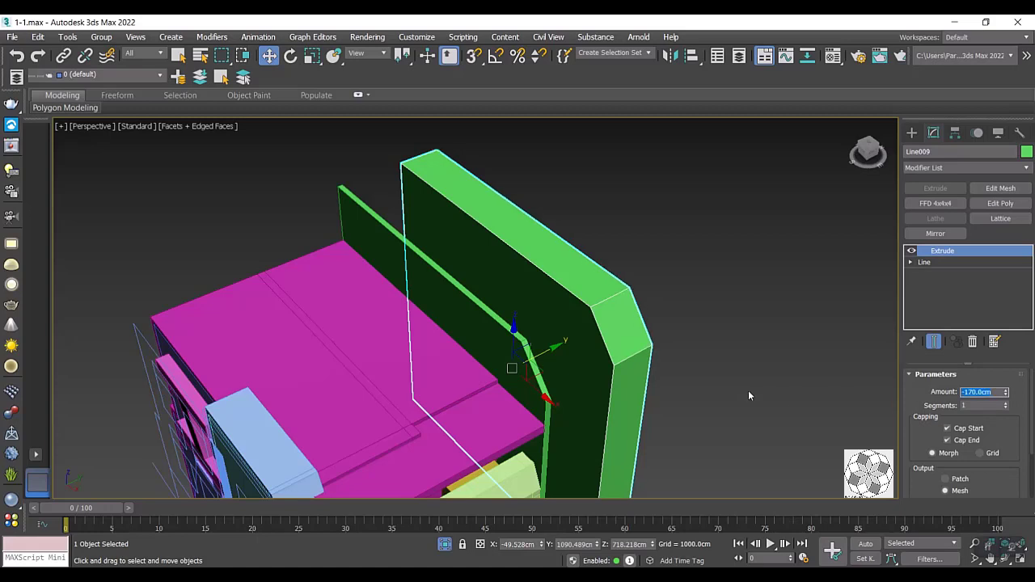
Convert the thick green panel Line009 to an Editable Poly and switch to Edge level.
{"action": "right_click", "coordinate": [732, 310]}
{"action": "mouse_move", "coordinate": [671, 459]}
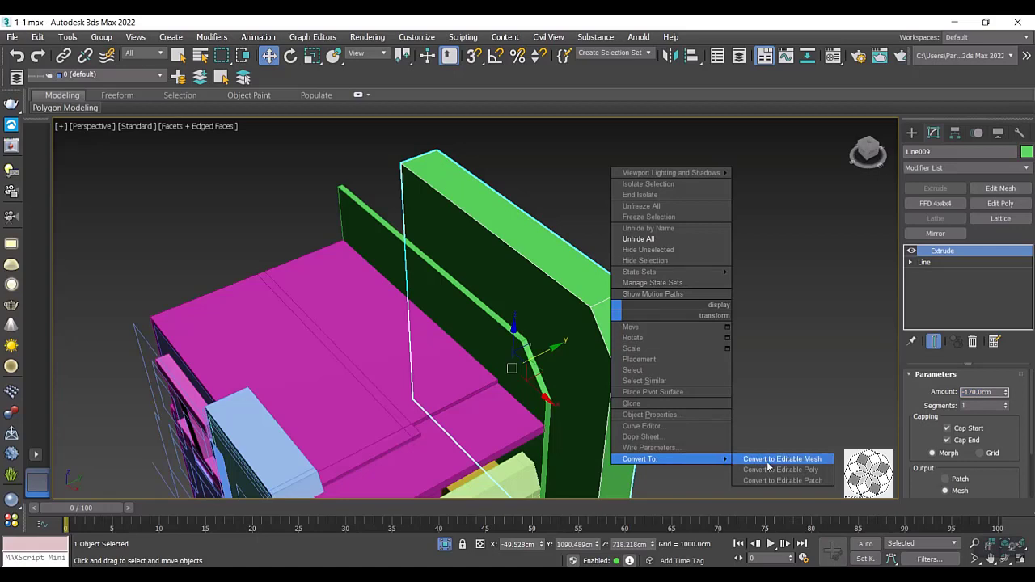
{"action": "left_click", "coordinate": [769, 461]}
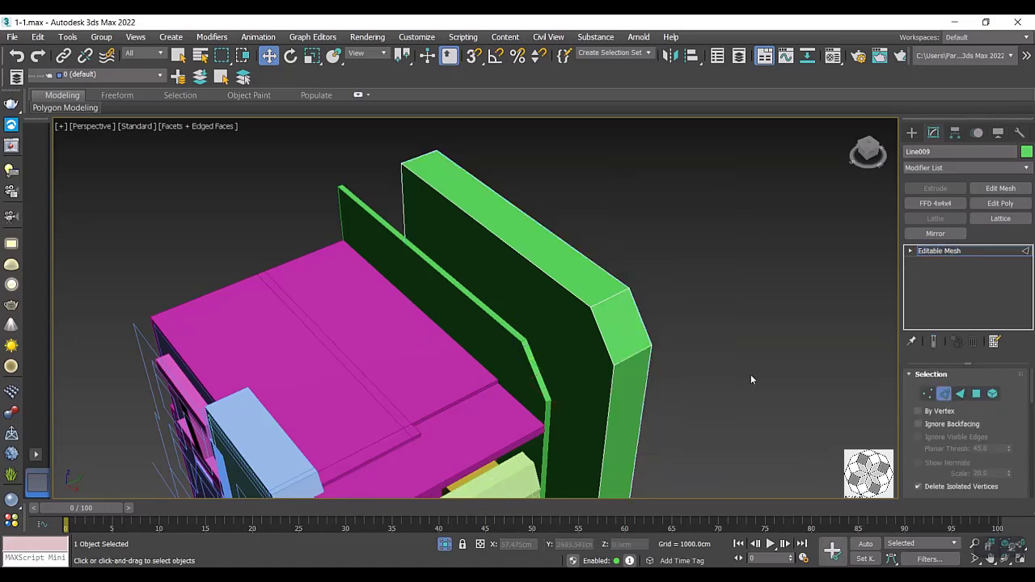
{"action": "key", "text": "ctrl+z"}
{"action": "right_click", "coordinate": [607, 343]}
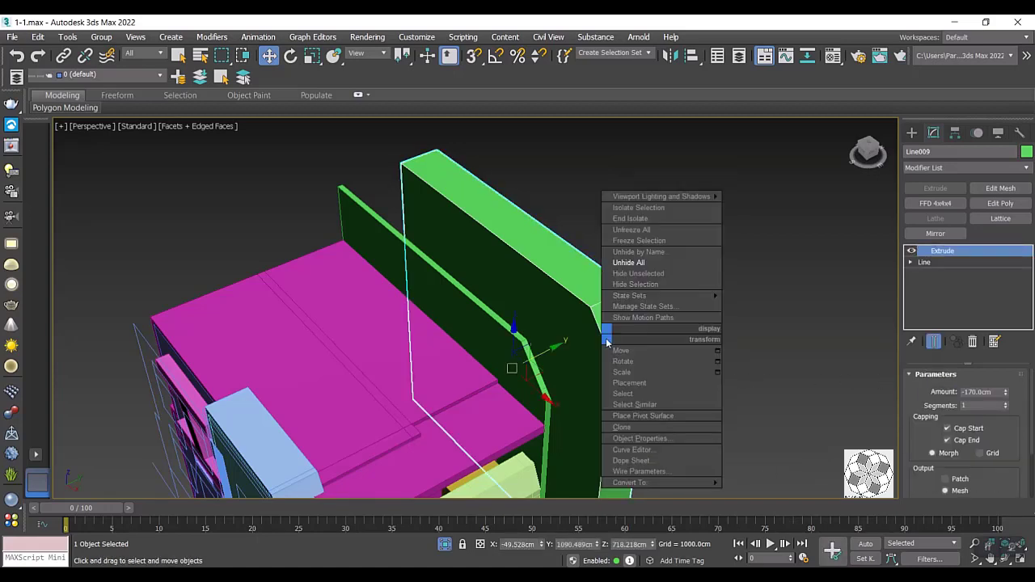
{"action": "left_click", "coordinate": [772, 493]}
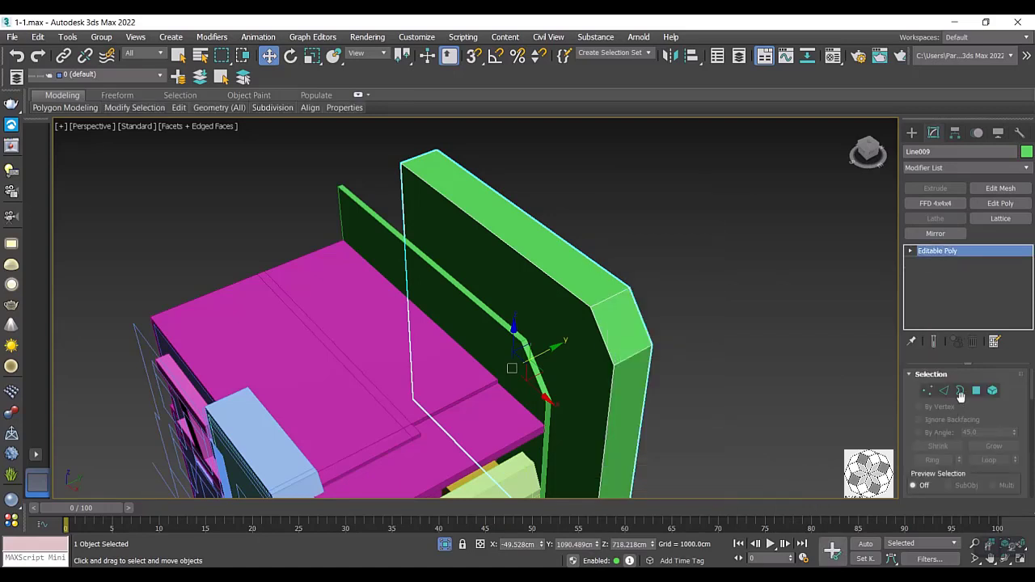
{"action": "left_click", "coordinate": [944, 390]}
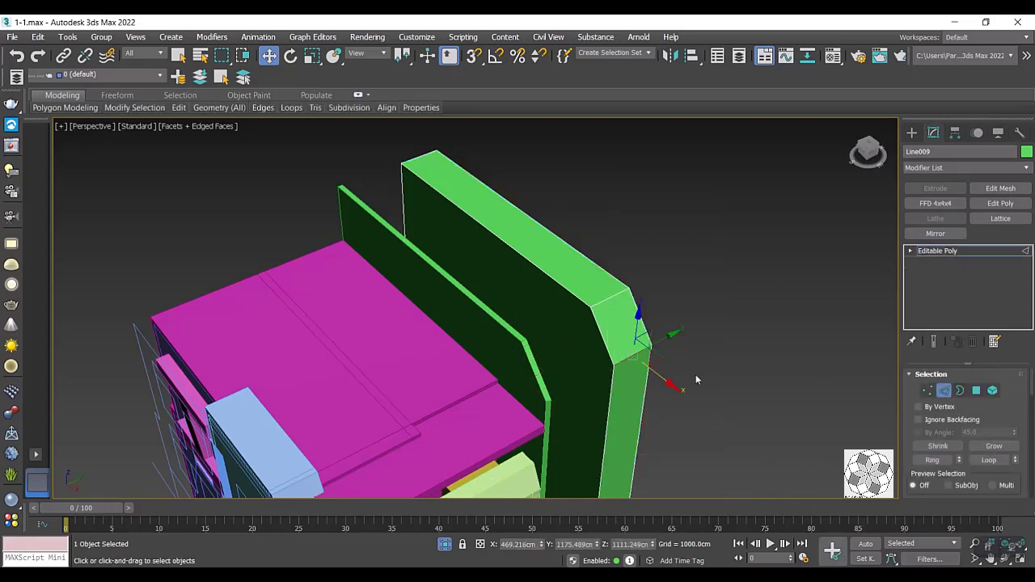
{"action": "scroll", "coordinate": [957, 418], "scroll_direction": "down", "scroll_amount": 2}
{"action": "scroll", "coordinate": [957, 418], "scroll_direction": "down", "scroll_amount": 2}
{"action": "scroll", "coordinate": [957, 418], "scroll_direction": "down", "scroll_amount": 2}
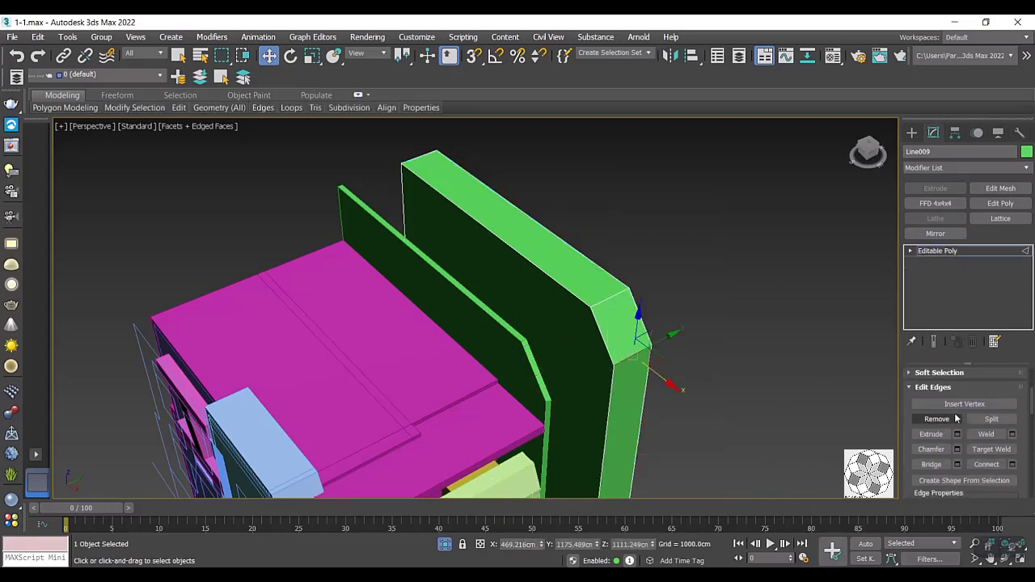
{"action": "scroll", "coordinate": [957, 418], "scroll_direction": "down", "scroll_amount": 1}
{"action": "scroll", "coordinate": [957, 418], "scroll_direction": "up", "scroll_amount": 1}
{"action": "scroll", "coordinate": [959, 422], "scroll_direction": "up", "scroll_amount": 2}
{"action": "scroll", "coordinate": [960, 429], "scroll_direction": "up", "scroll_amount": 2}
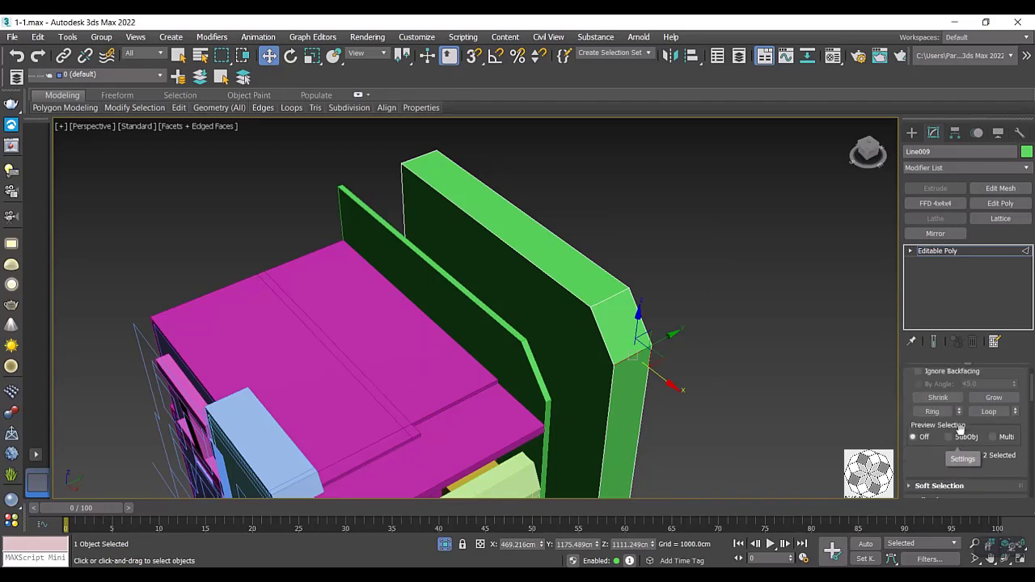
{"action": "scroll", "coordinate": [960, 429], "scroll_direction": "up", "scroll_amount": 1}
Ring-select the panel's side edges and connect them with 4 new edge loops.
{"action": "left_click", "coordinate": [935, 427]}
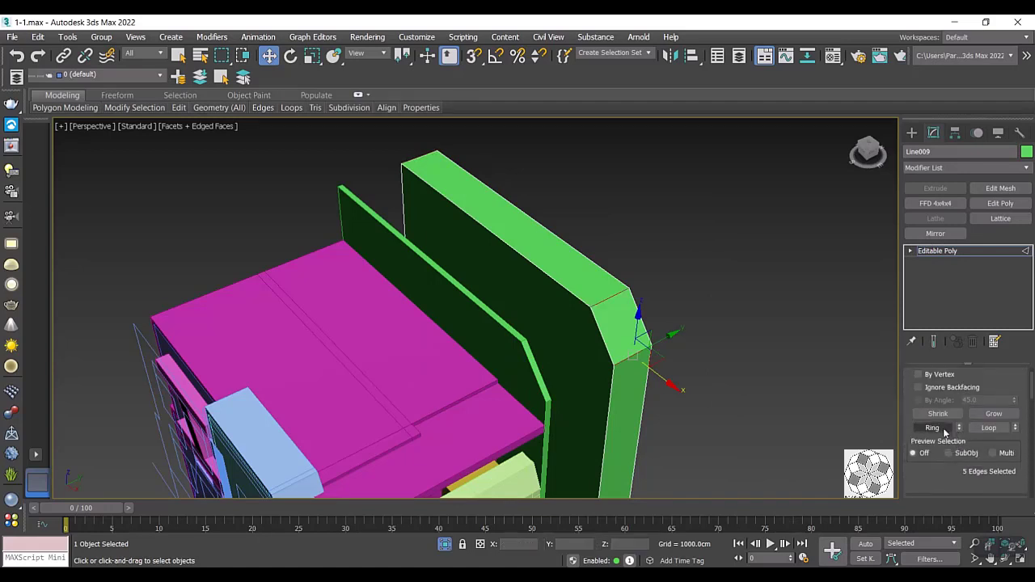
{"action": "right_click", "coordinate": [620, 322]}
{"action": "left_click", "coordinate": [495, 359]}
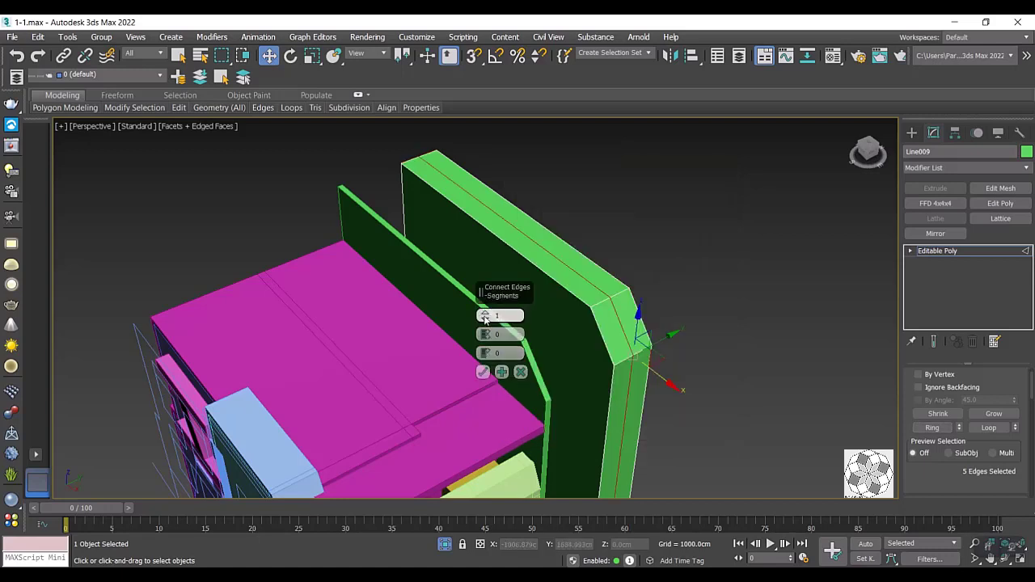
{"action": "left_click", "coordinate": [484, 312]}
{"action": "left_click", "coordinate": [484, 313]}
{"action": "left_click", "coordinate": [484, 312]}
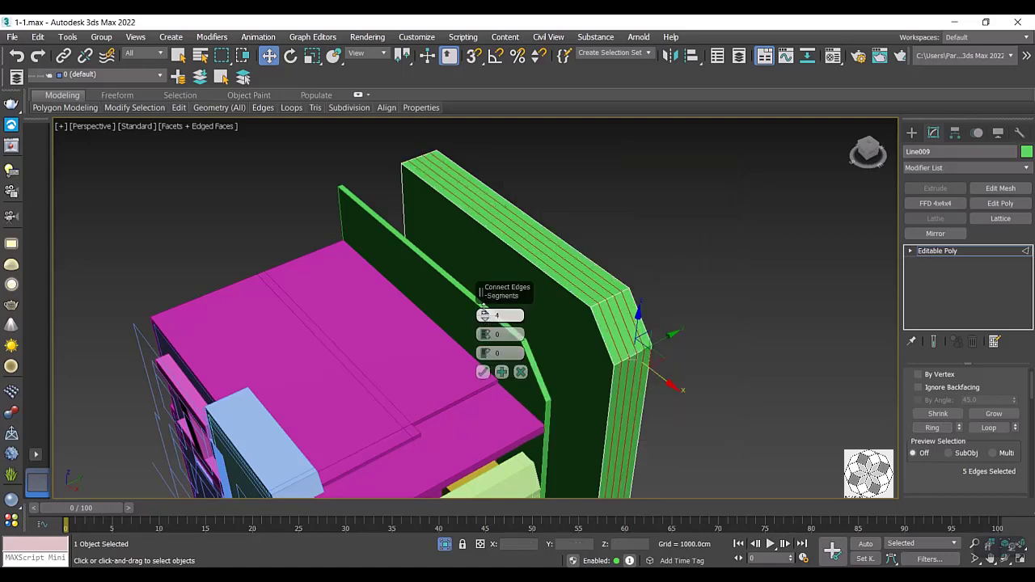
{"action": "left_click", "coordinate": [483, 371]}
Start extruding the new edges inward to form recessed grooves.
{"action": "scroll", "coordinate": [620, 353], "scroll_direction": "up", "scroll_amount": 4}
{"action": "scroll", "coordinate": [627, 331], "scroll_direction": "up", "scroll_amount": 2}
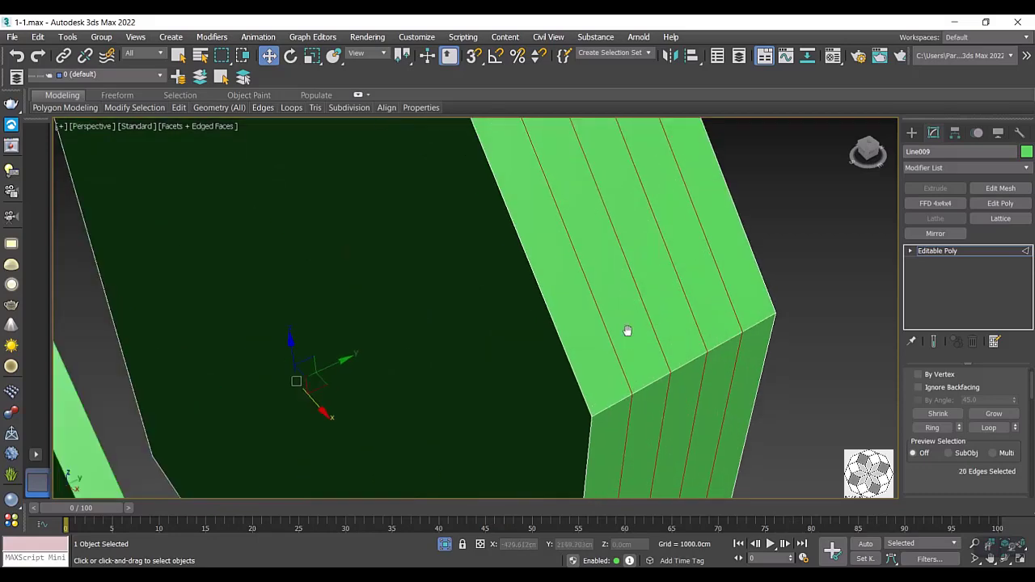
{"action": "middle_click_drag", "start_coordinate": [627, 331], "coordinate": [527, 313]}
{"action": "right_click", "coordinate": [520, 303]}
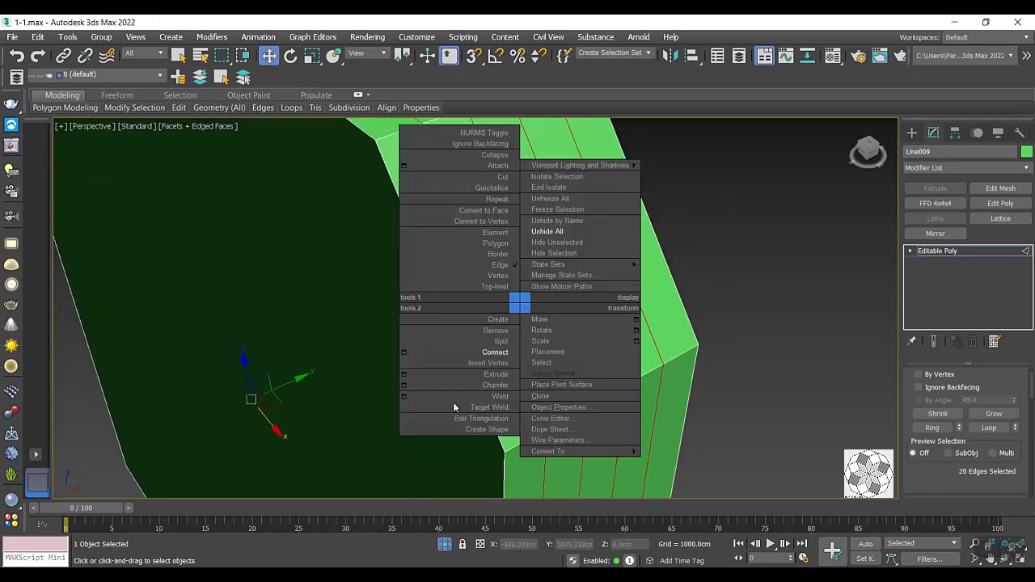
{"action": "left_click", "coordinate": [404, 374]}
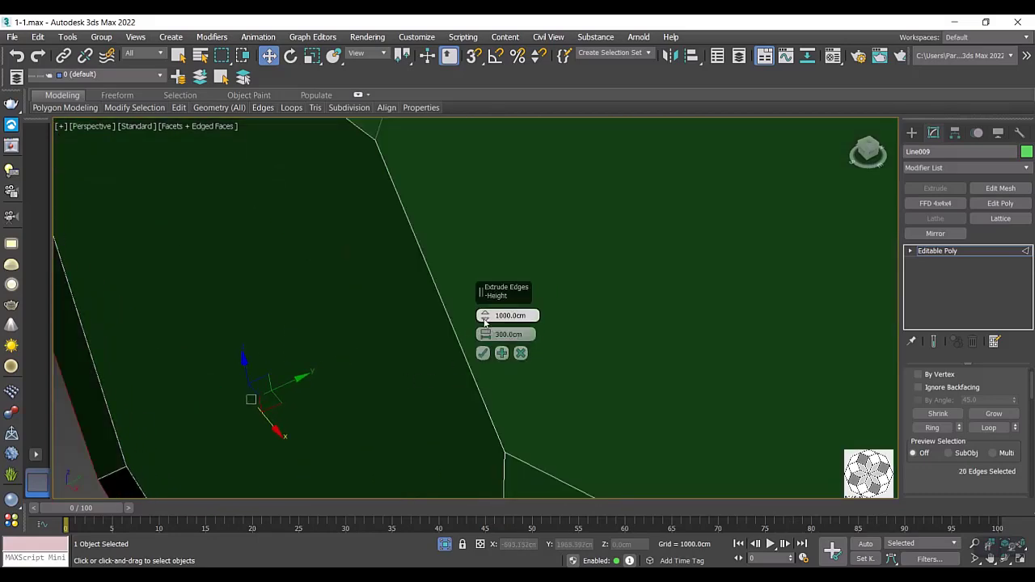
{"action": "left_click_drag", "start_coordinate": [484, 322], "coordinate": [488, 378]}
{"action": "left_click_drag", "start_coordinate": [484, 334], "coordinate": [484, 353]}
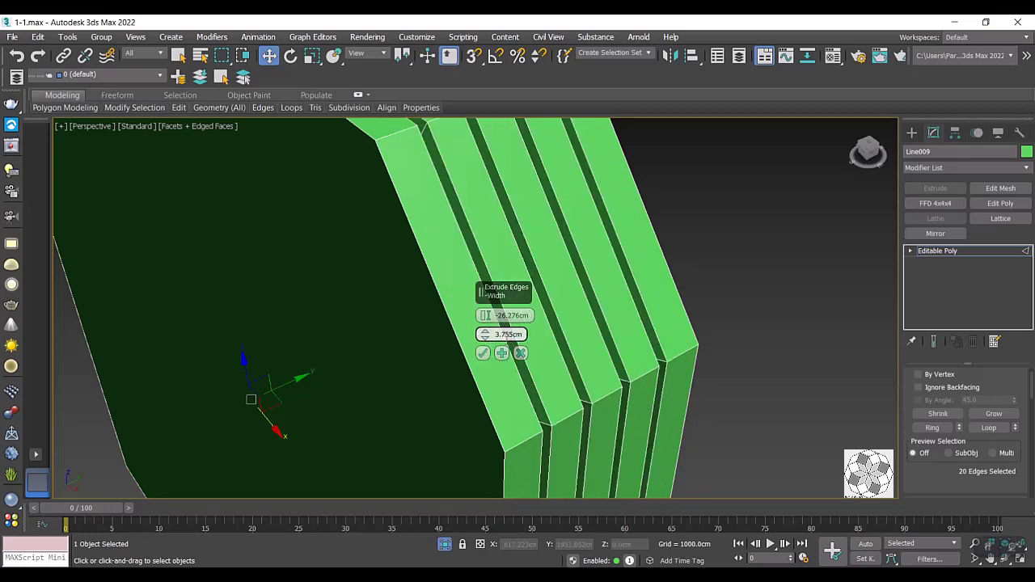
Apply the edge extrude at -26.276 cm height and 2 cm width, cutting four narrow grooves.
{"action": "double_click", "coordinate": [508, 335]}
{"action": "type", "text": "2"}
{"action": "key", "text": "Return"}
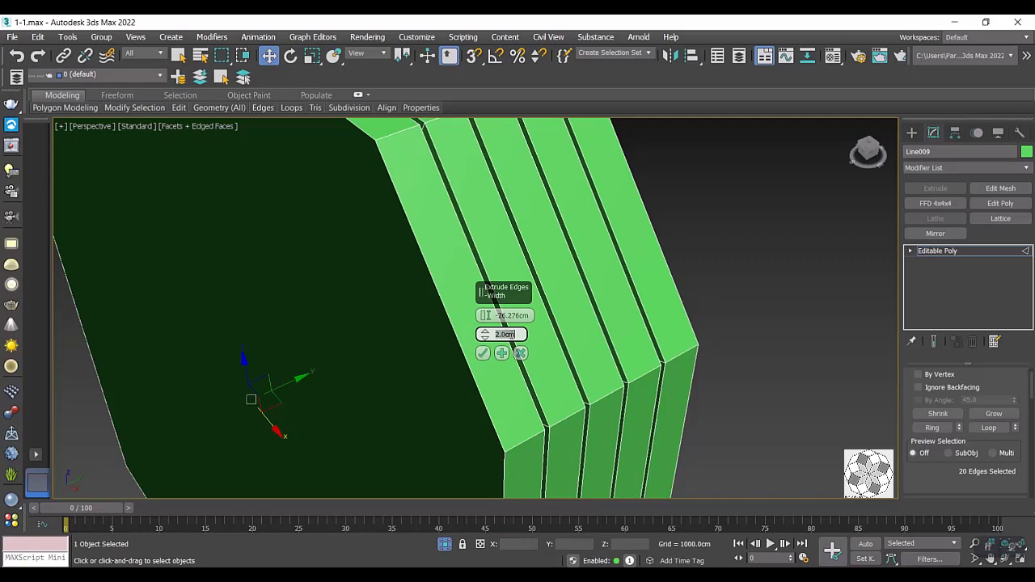
{"action": "left_click", "coordinate": [483, 352]}
{"action": "scroll", "coordinate": [482, 353], "scroll_direction": "down", "scroll_amount": 5}
{"action": "middle_click_drag", "start_coordinate": [483, 353], "coordinate": [480, 356], "text": "alt"}
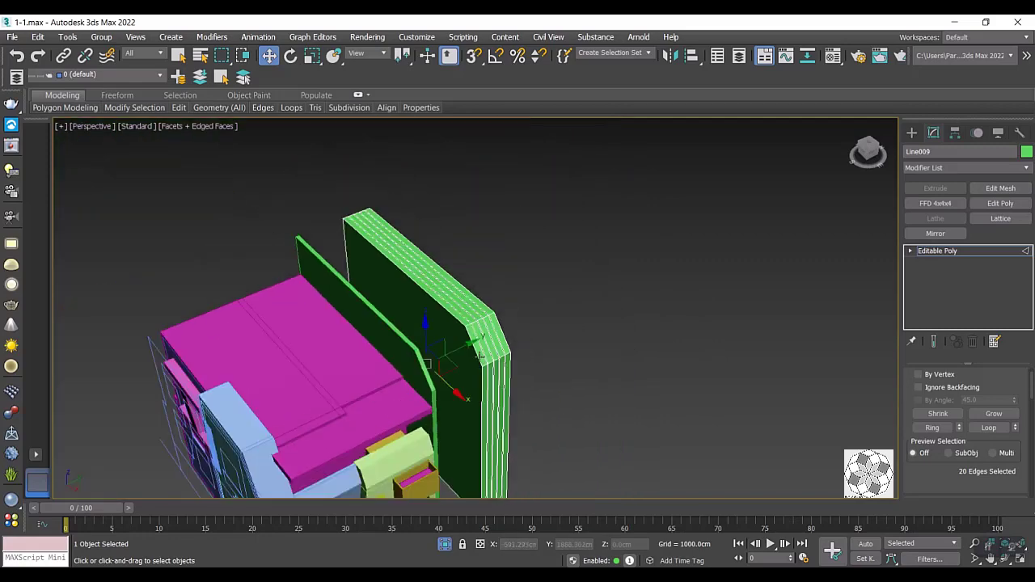
{"action": "scroll", "coordinate": [480, 356], "scroll_direction": "up", "scroll_amount": 2}
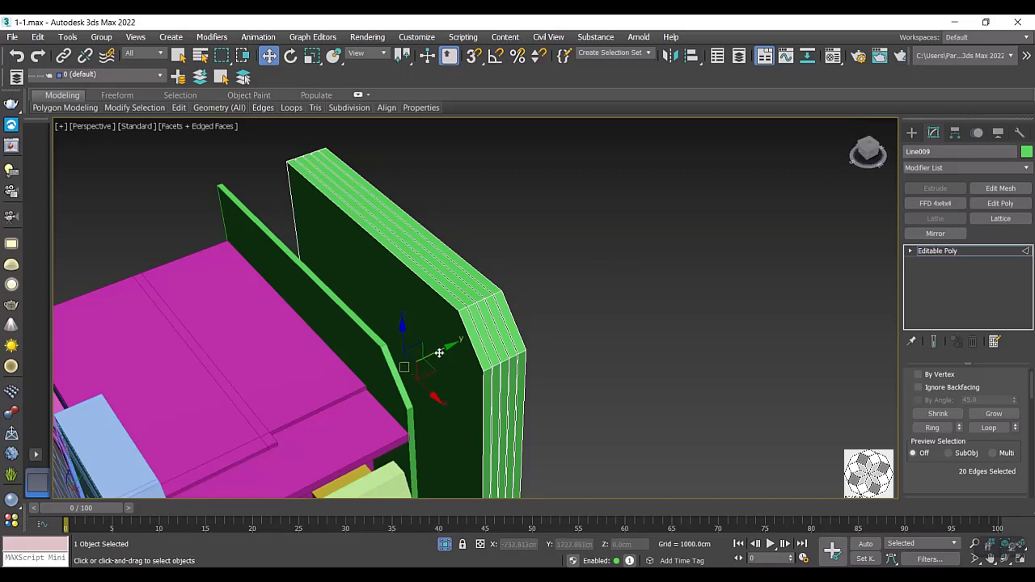
Convert the grooved panel, then select the thin green panel Line008.
{"action": "right_click", "coordinate": [631, 316]}
{"action": "mouse_move", "coordinate": [689, 462]}
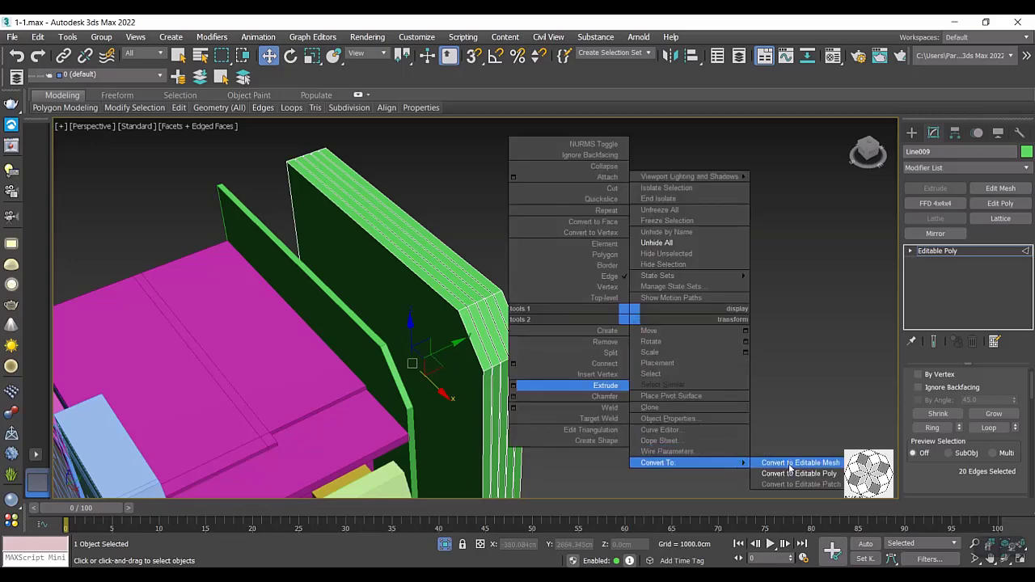
{"action": "left_click", "coordinate": [790, 467]}
{"action": "left_click", "coordinate": [570, 394]}
{"action": "mouse_move", "coordinate": [570, 394]}
{"action": "middle_mouse_down", "text": "alt"}
{"action": "mouse_move", "coordinate": [548, 387]}
{"action": "mouse_move", "coordinate": [503, 402]}
{"action": "mouse_move", "coordinate": [365, 308]}
{"action": "middle_mouse_up", "text": "alt"}
{"action": "scroll", "coordinate": [340, 267], "scroll_direction": "up", "scroll_amount": 3}
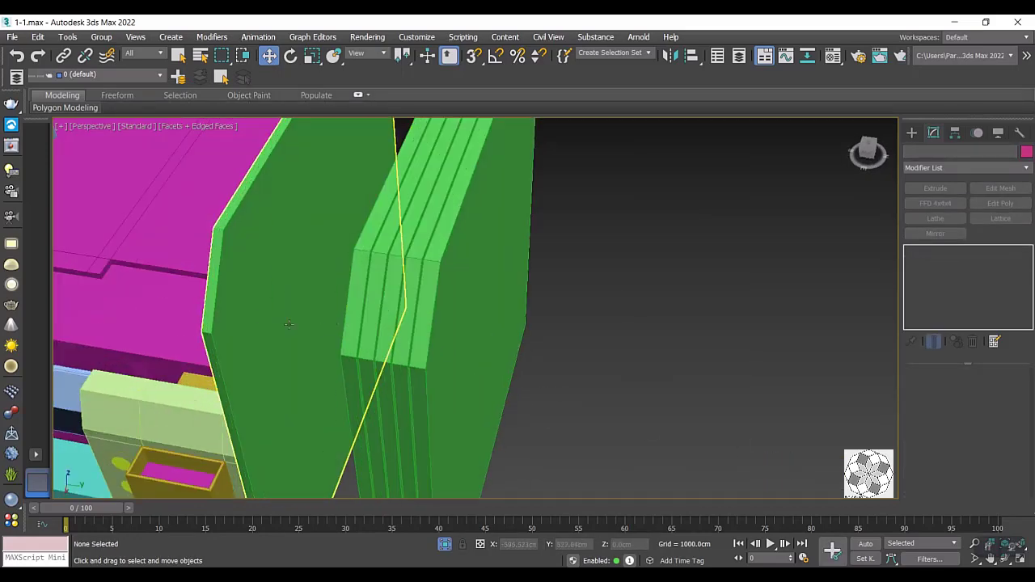
{"action": "left_click", "coordinate": [235, 293]}
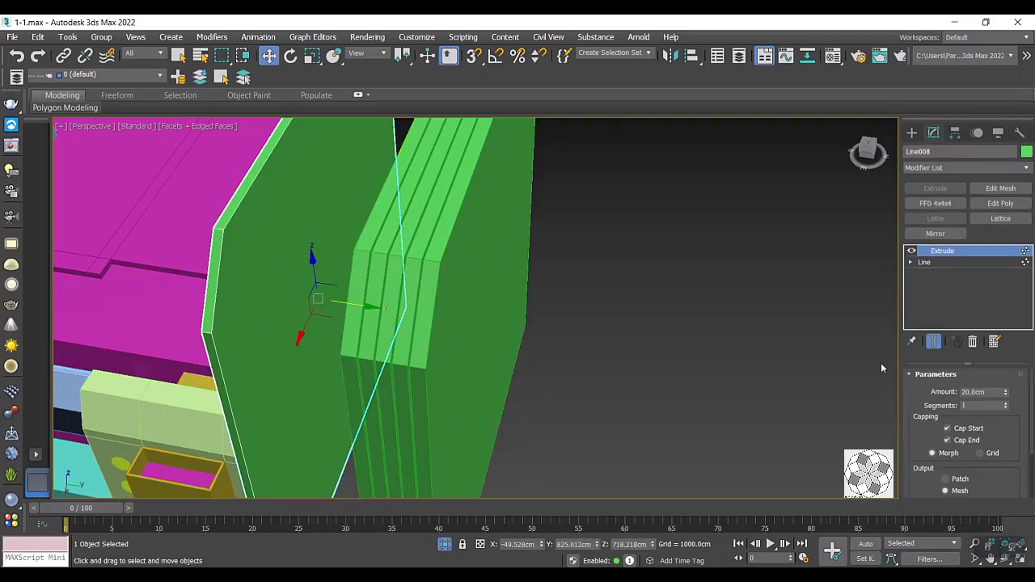
Convert Line008 to an Editable Poly at Border level and bring up the Splines shape options.
{"action": "right_click", "coordinate": [329, 265]}
{"action": "left_click", "coordinate": [439, 361]}
{"action": "right_click", "coordinate": [272, 333]}
{"action": "mouse_move", "coordinate": [331, 483]}
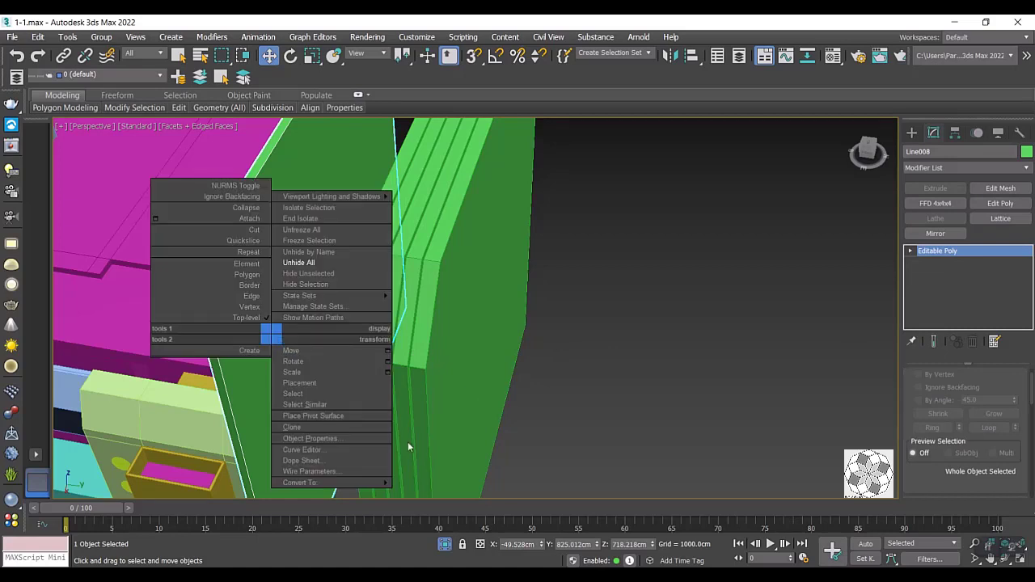
{"action": "left_click", "coordinate": [439, 495]}
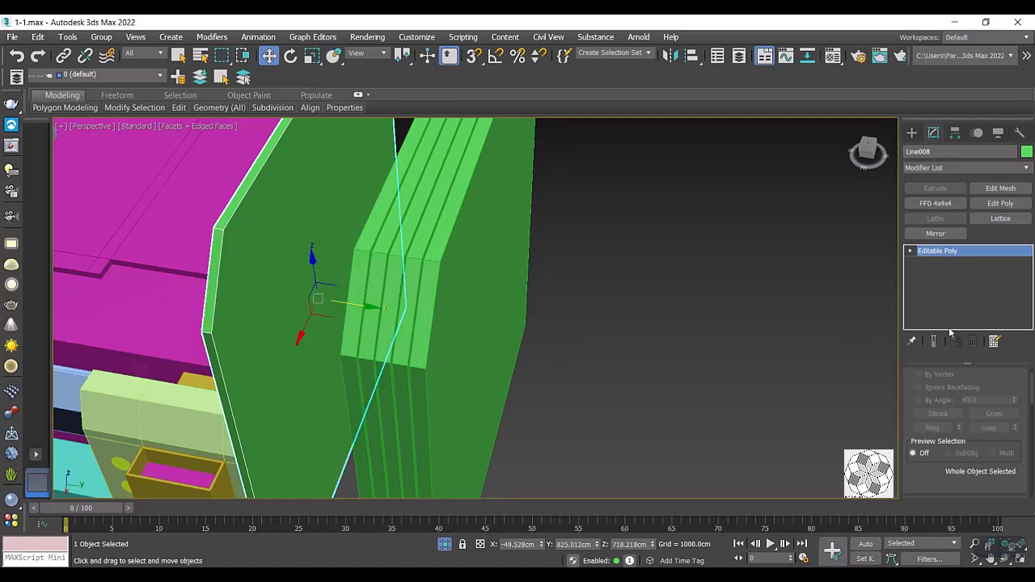
{"action": "left_click", "coordinate": [912, 252]}
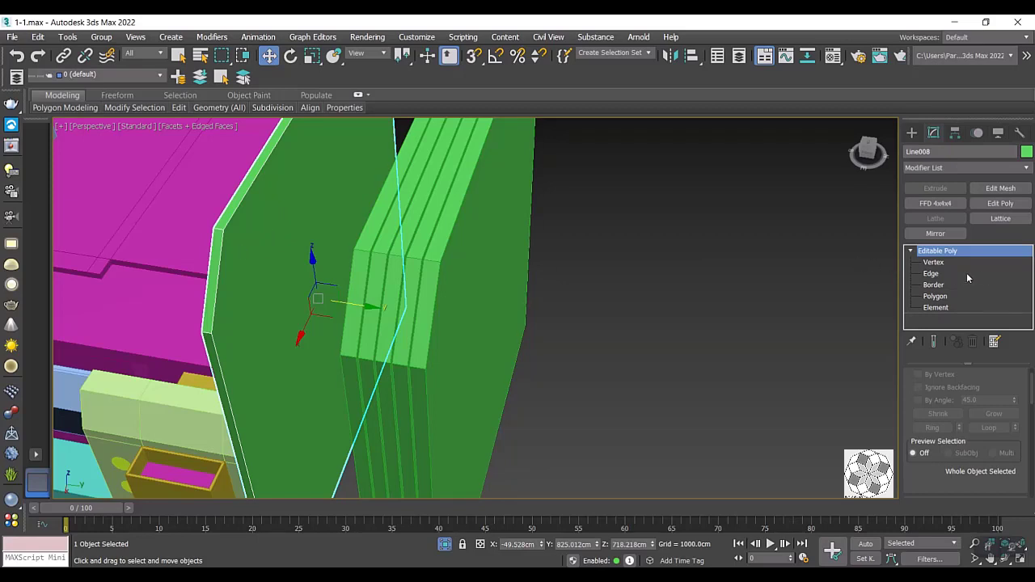
{"action": "left_click", "coordinate": [936, 285]}
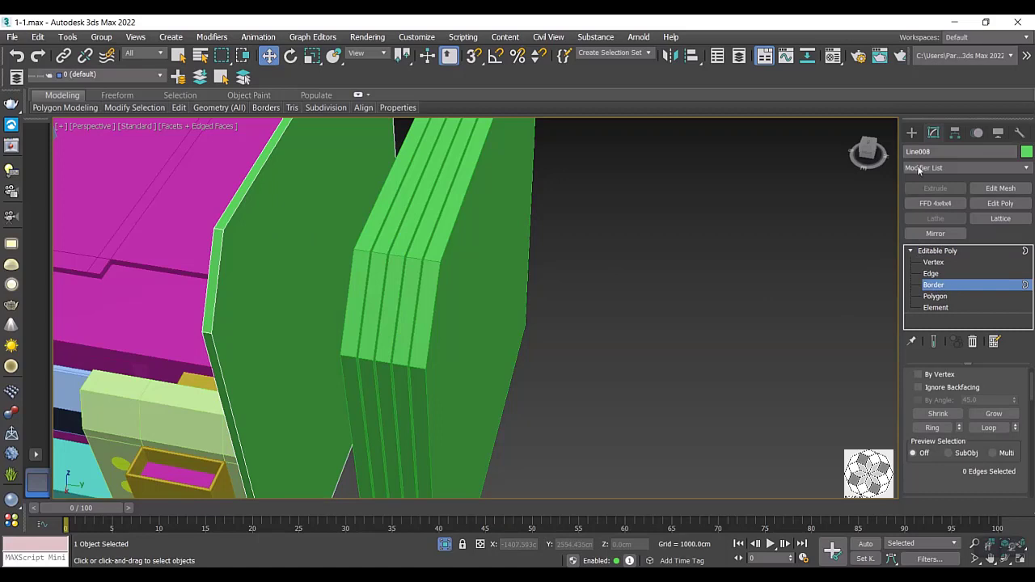
{"action": "left_click", "coordinate": [912, 133]}
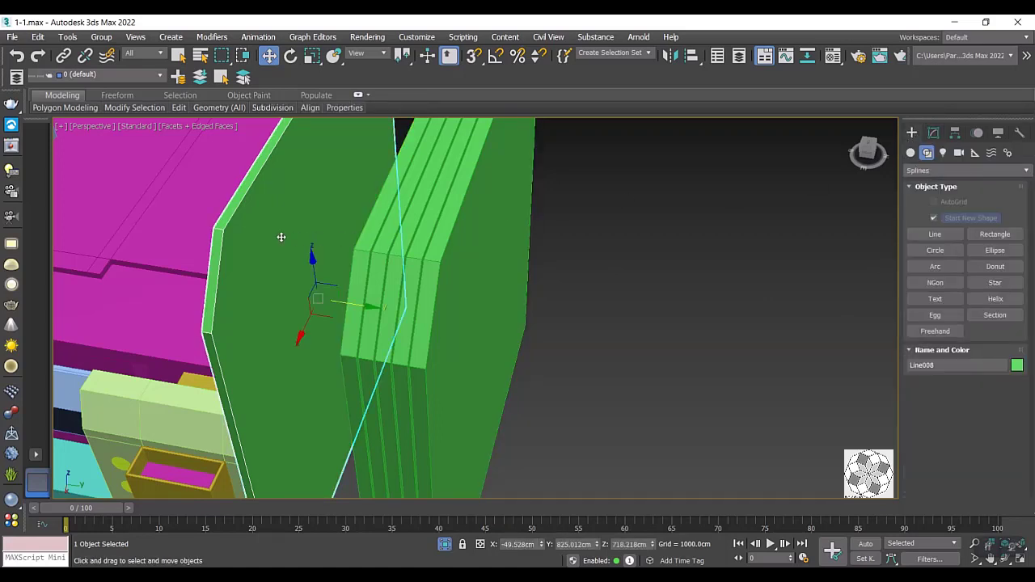
Isolate the thin panel with Alt+Q and switch the viewport to the Front view.
{"action": "key", "text": "alt+q"}
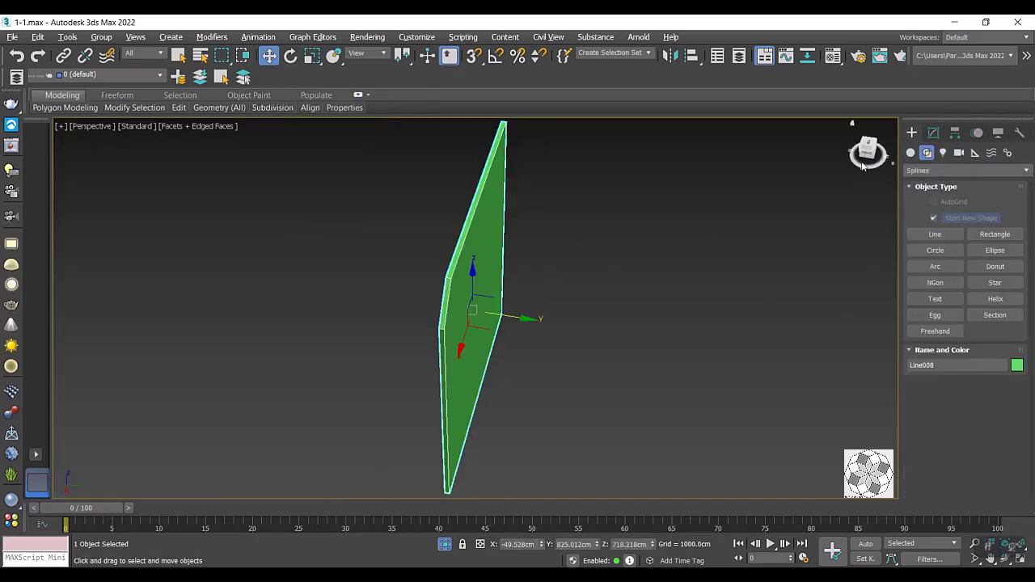
{"action": "left_click", "coordinate": [863, 157]}
{"action": "left_click", "coordinate": [862, 156]}
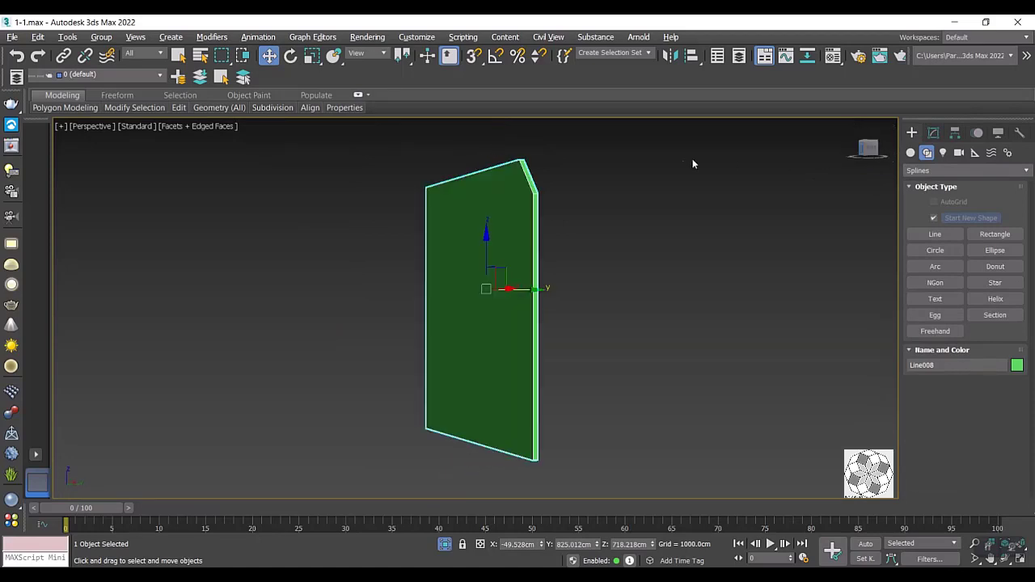
{"action": "left_click", "coordinate": [105, 127]}
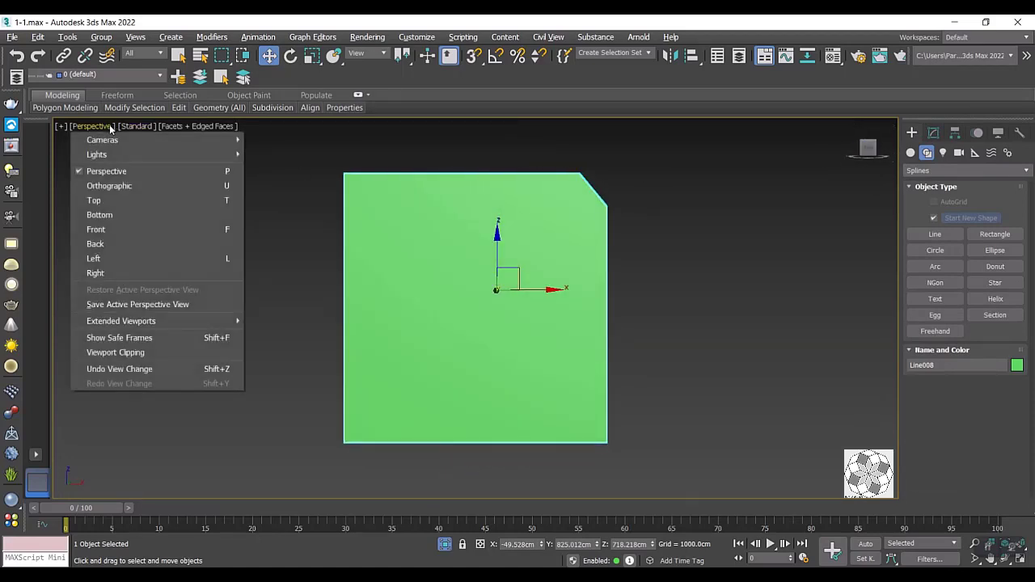
{"action": "scroll", "coordinate": [862, 143], "scroll_direction": "up", "scroll_amount": 2}
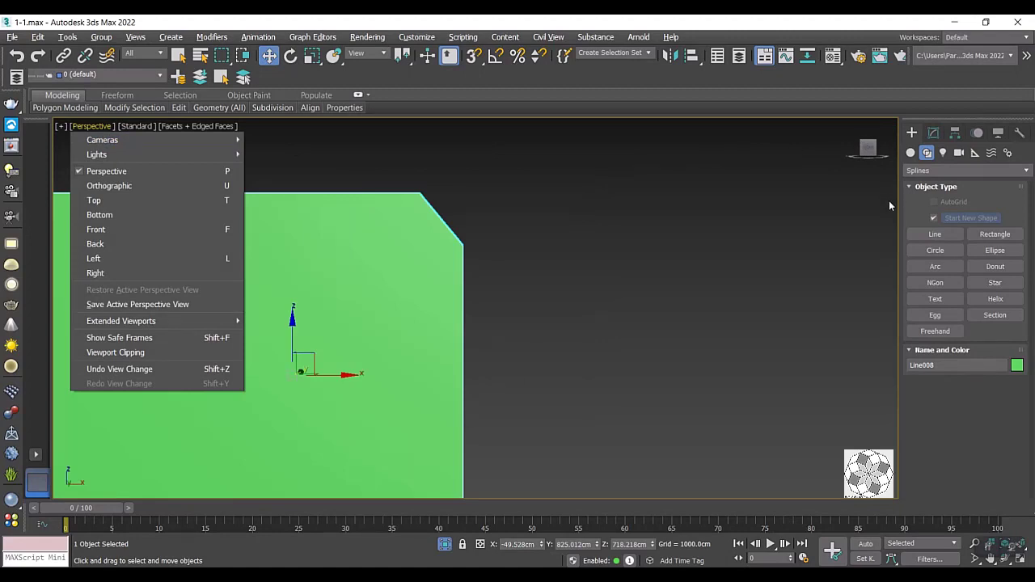
{"action": "left_click", "coordinate": [116, 229]}
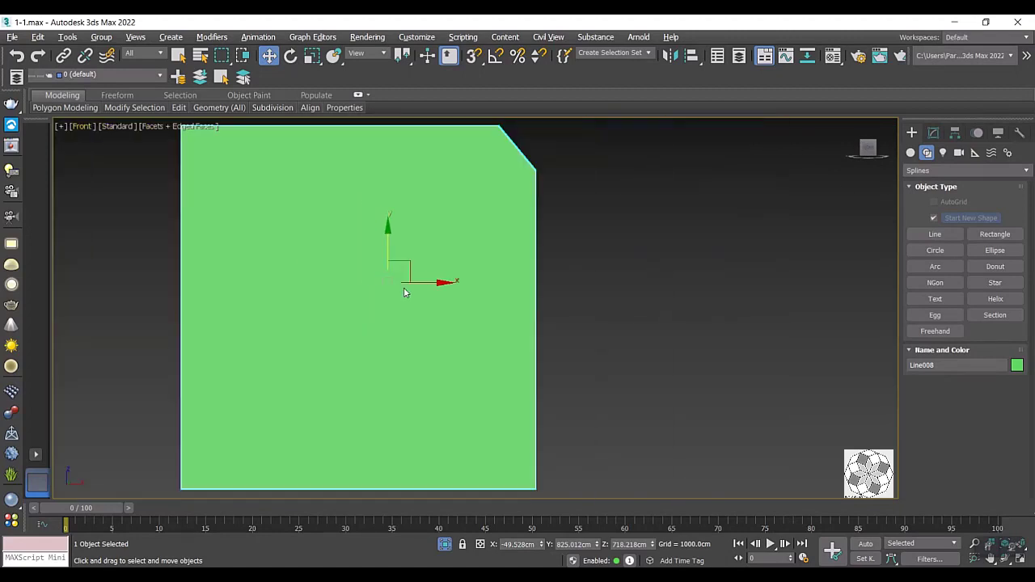
{"action": "scroll", "coordinate": [405, 293], "scroll_direction": "up", "scroll_amount": 1}
{"action": "scroll", "coordinate": [453, 256], "scroll_direction": "up", "scroll_amount": 1}
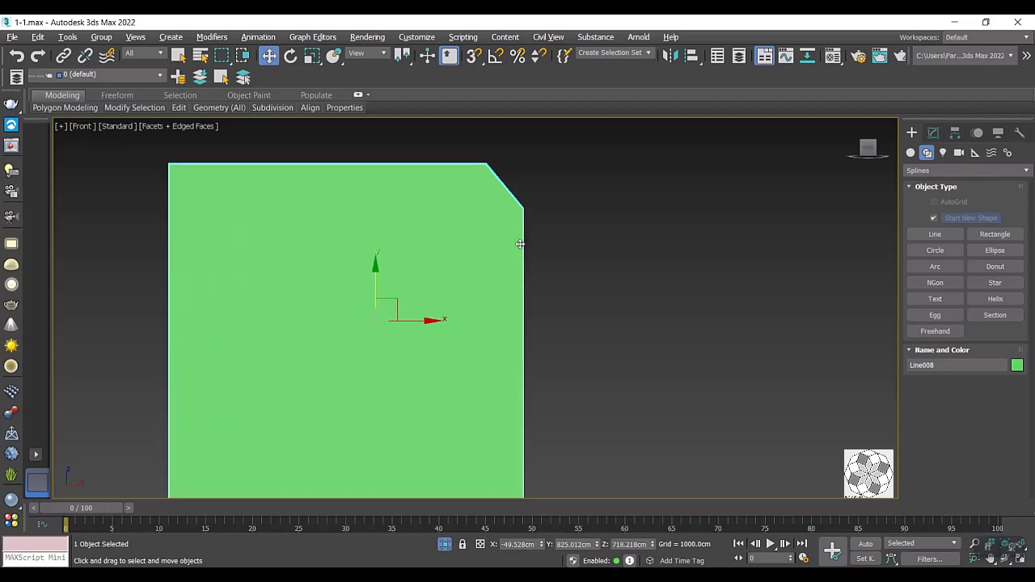
{"action": "scroll", "coordinate": [520, 246], "scroll_direction": "down", "scroll_amount": 1}
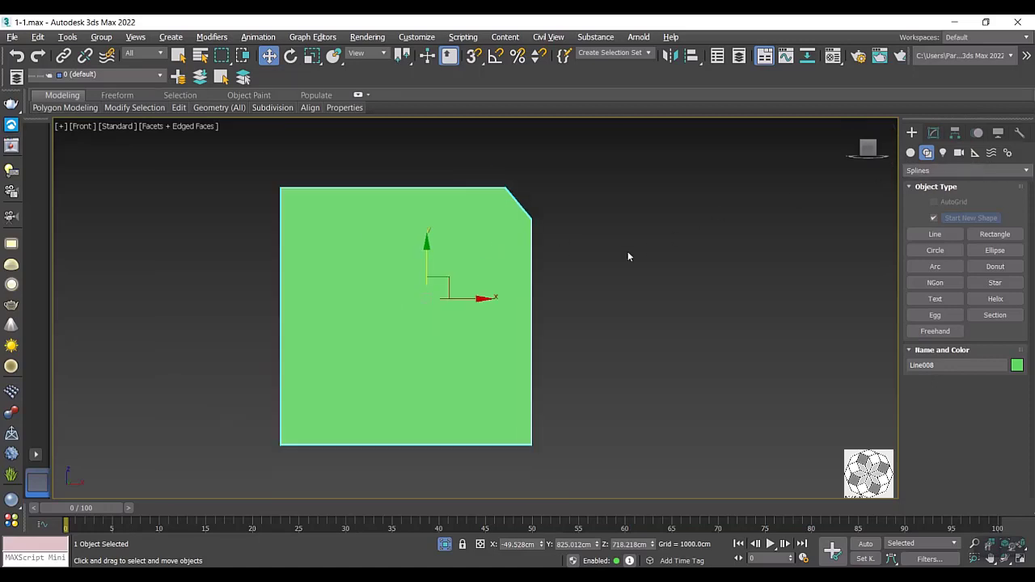
Unfreeze all objects, then freeze the panel so it shows grey for tracing.
{"action": "right_click", "coordinate": [453, 278]}
{"action": "left_click", "coordinate": [496, 168]}
{"action": "right_click", "coordinate": [475, 245]}
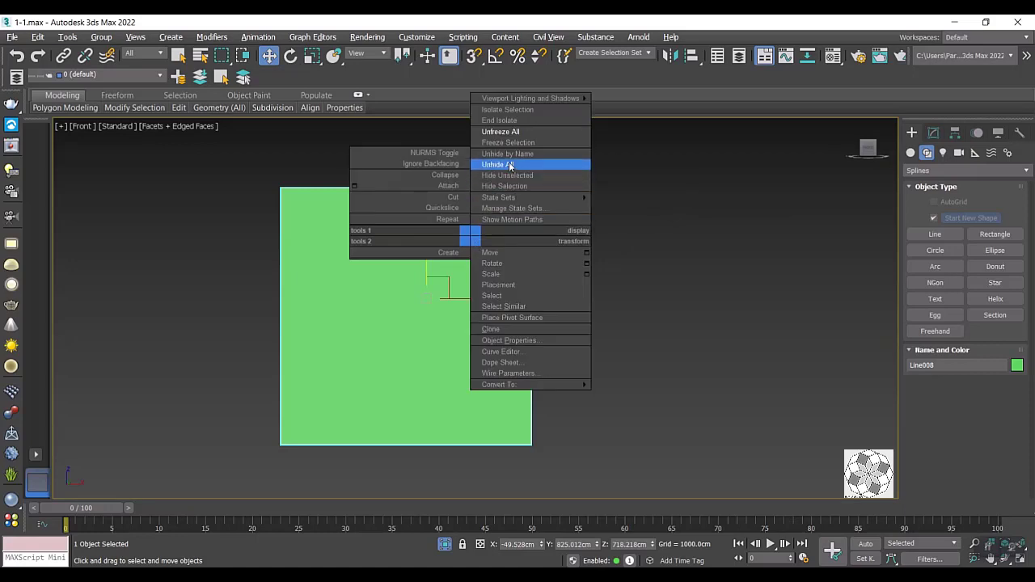
{"action": "left_click", "coordinate": [509, 141]}
{"action": "mouse_move", "coordinate": [868, 148]}
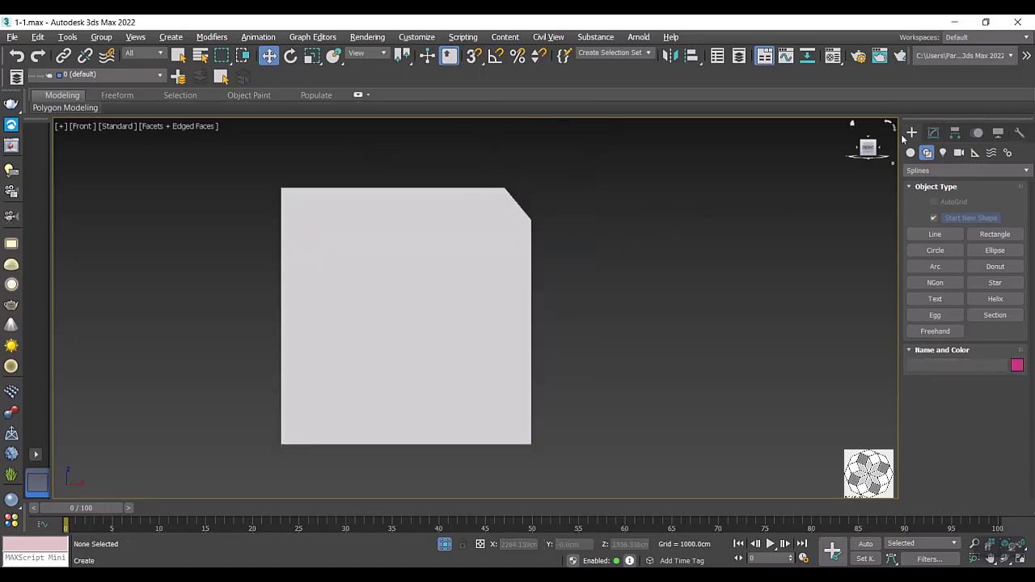
{"action": "scroll", "coordinate": [450, 282], "scroll_direction": "up", "scroll_amount": 2}
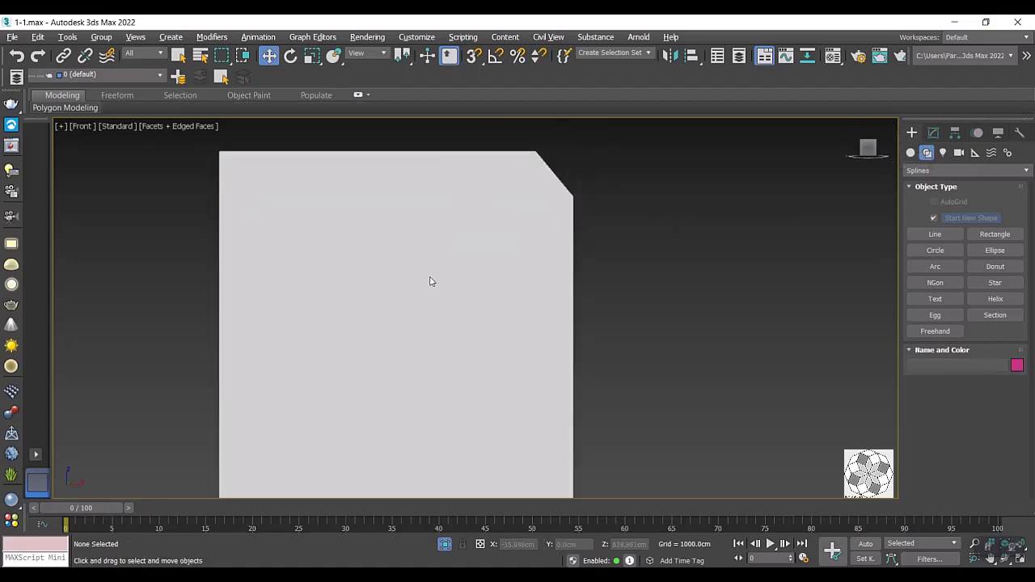
Start a Line spline at the panel's left corners and place vertices at both chamfer ends.
{"action": "left_click", "coordinate": [935, 234]}
{"action": "scroll", "coordinate": [796, 270], "scroll_direction": "down", "scroll_amount": 2}
{"action": "scroll", "coordinate": [461, 388], "scroll_direction": "up", "scroll_amount": 2}
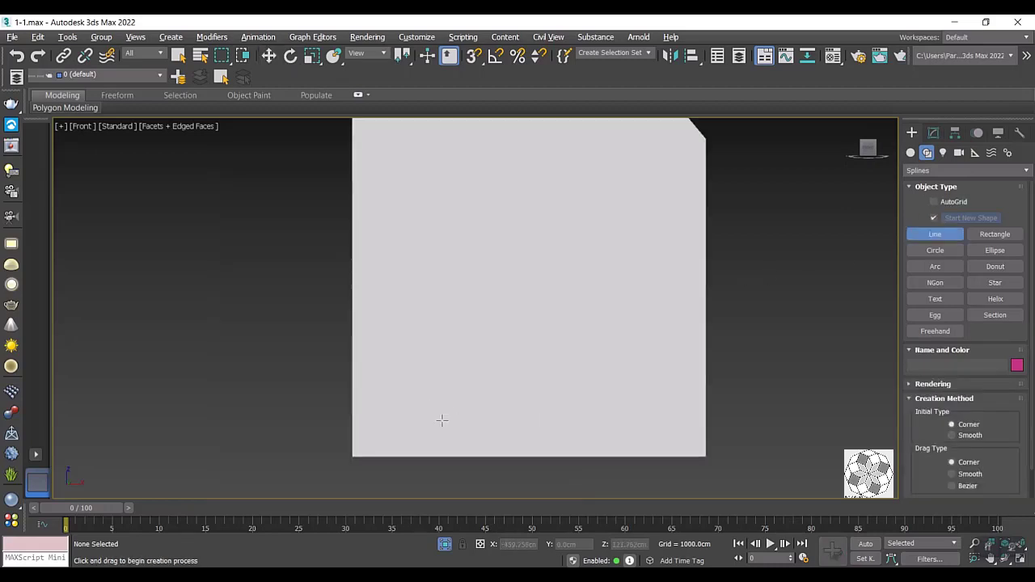
{"action": "left_click", "coordinate": [356, 455]}
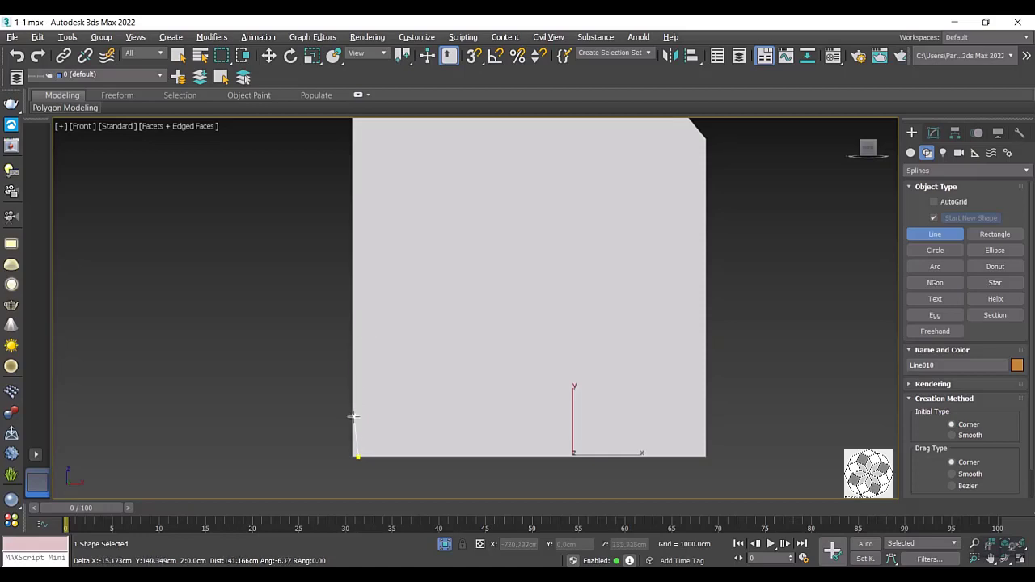
{"action": "scroll", "coordinate": [358, 371], "scroll_direction": "down", "scroll_amount": 1}
{"action": "scroll", "coordinate": [365, 197], "scroll_direction": "up", "scroll_amount": 1}
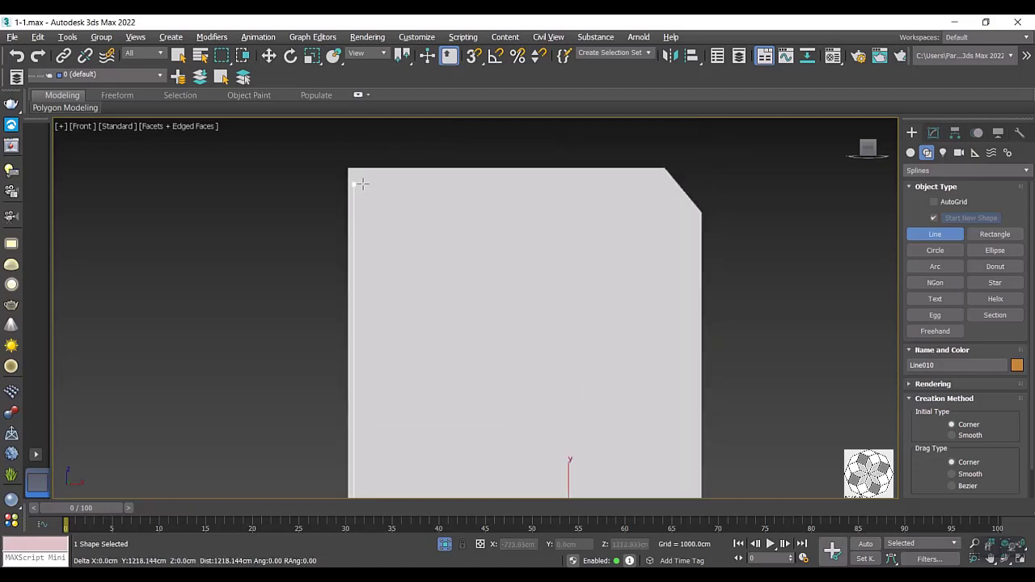
{"action": "left_click", "coordinate": [354, 176]}
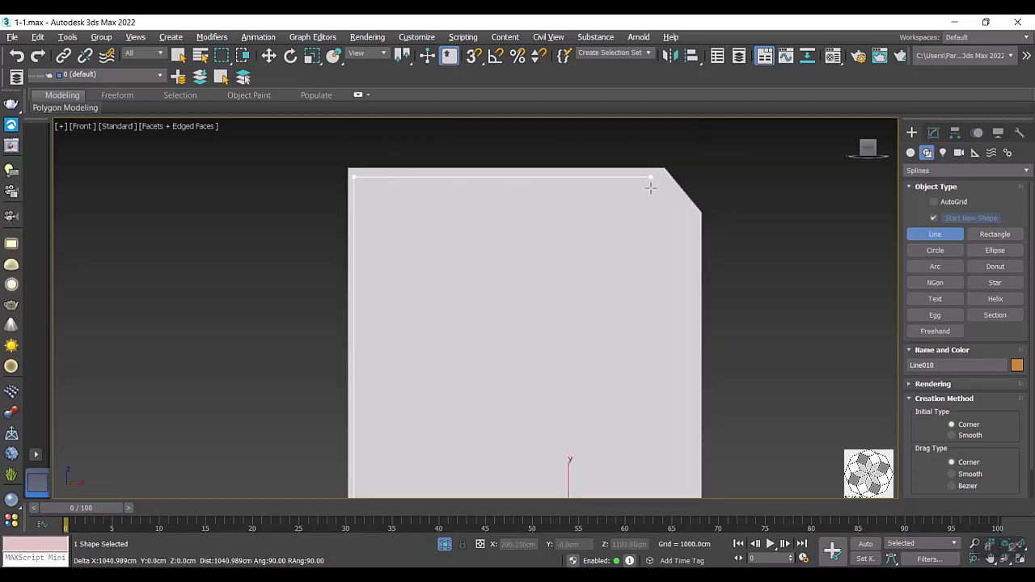
{"action": "left_click", "coordinate": [657, 177]}
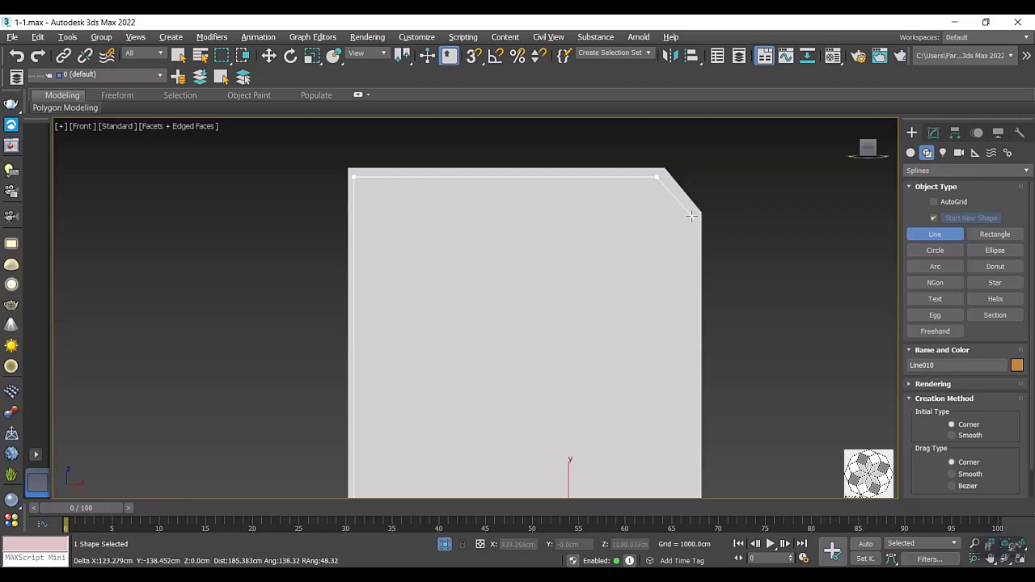
{"action": "left_click", "coordinate": [691, 216]}
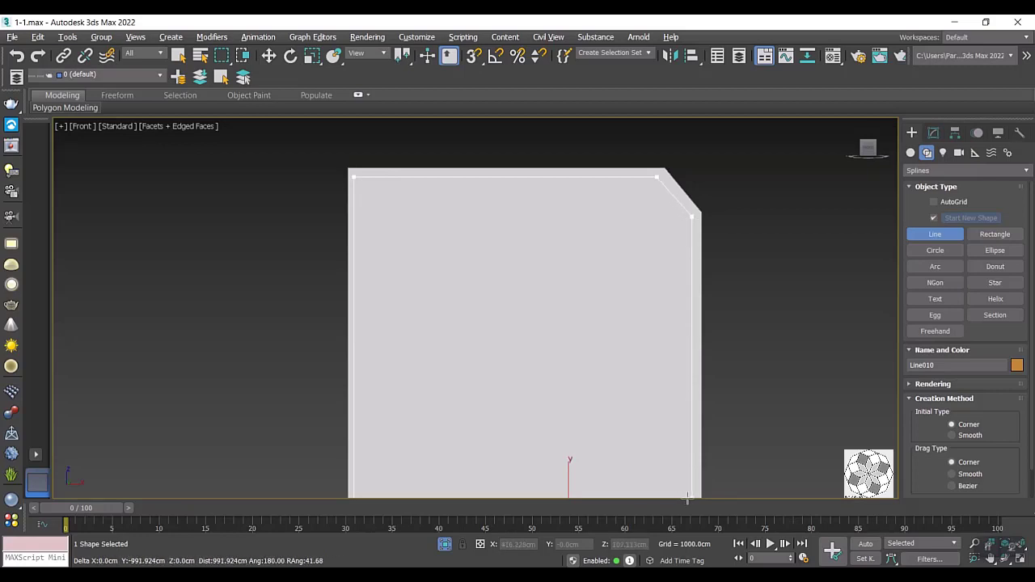
{"action": "left_click", "coordinate": [354, 495]}
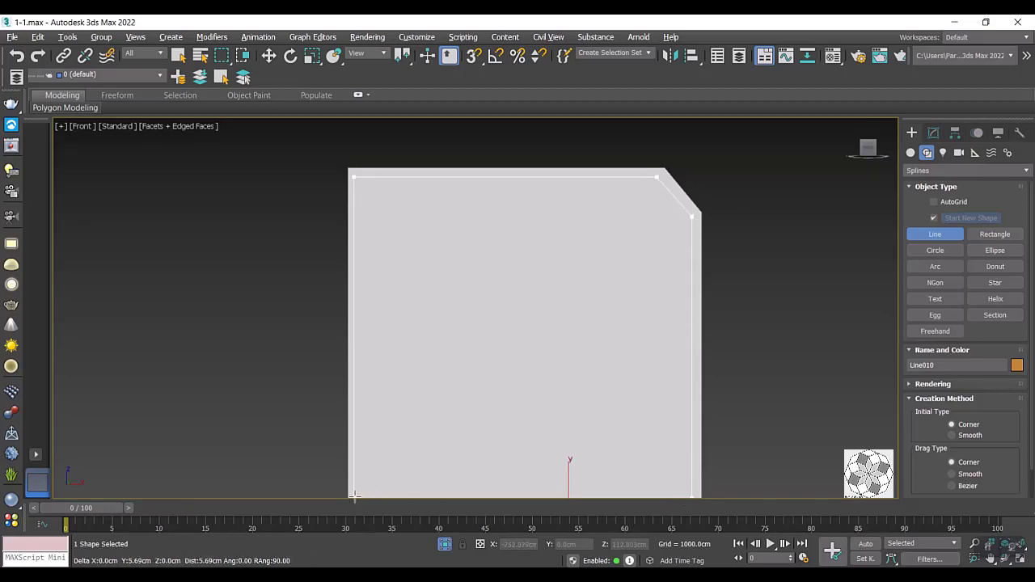
{"action": "left_click", "coordinate": [353, 499]}
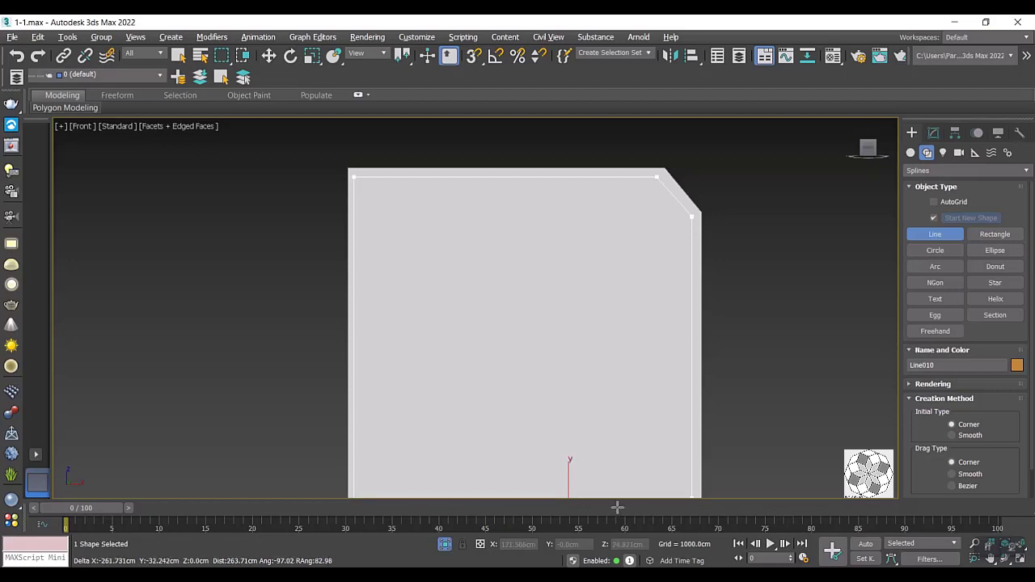
{"action": "key", "text": "BackSpace"}
{"action": "key", "text": "BackSpace"}
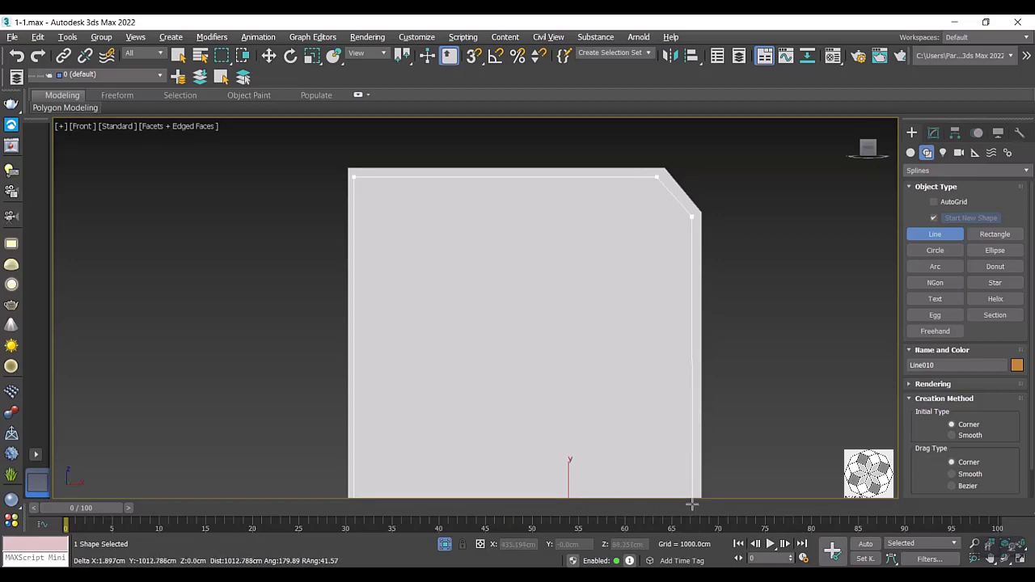
Add the bottom-right corner vertex and close the spline on its first vertex.
{"action": "left_click", "coordinate": [693, 503]}
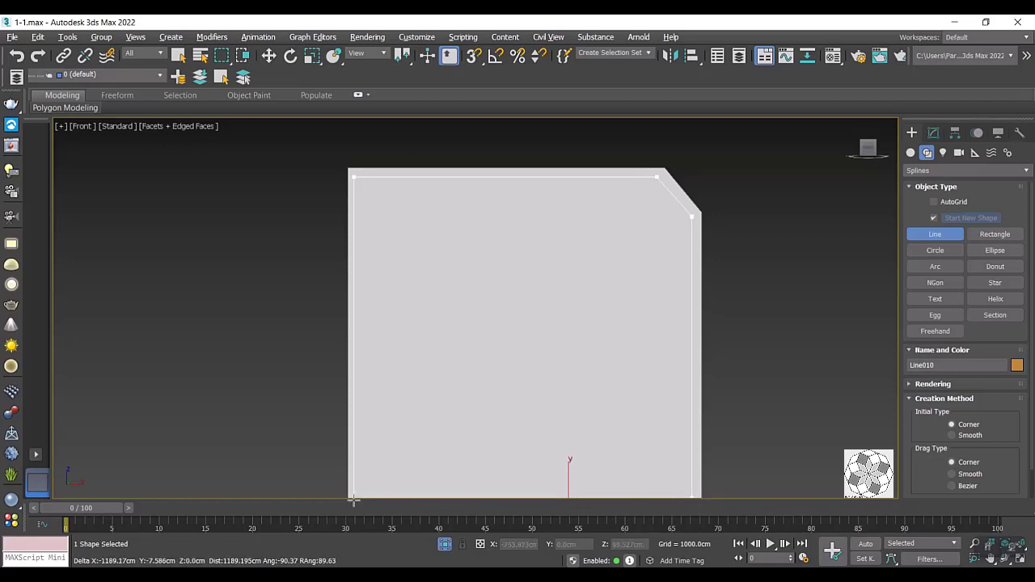
{"action": "middle_click_drag", "start_coordinate": [353, 502], "coordinate": [353, 416]}
{"action": "scroll", "coordinate": [352, 429], "scroll_direction": "up", "scroll_amount": 2}
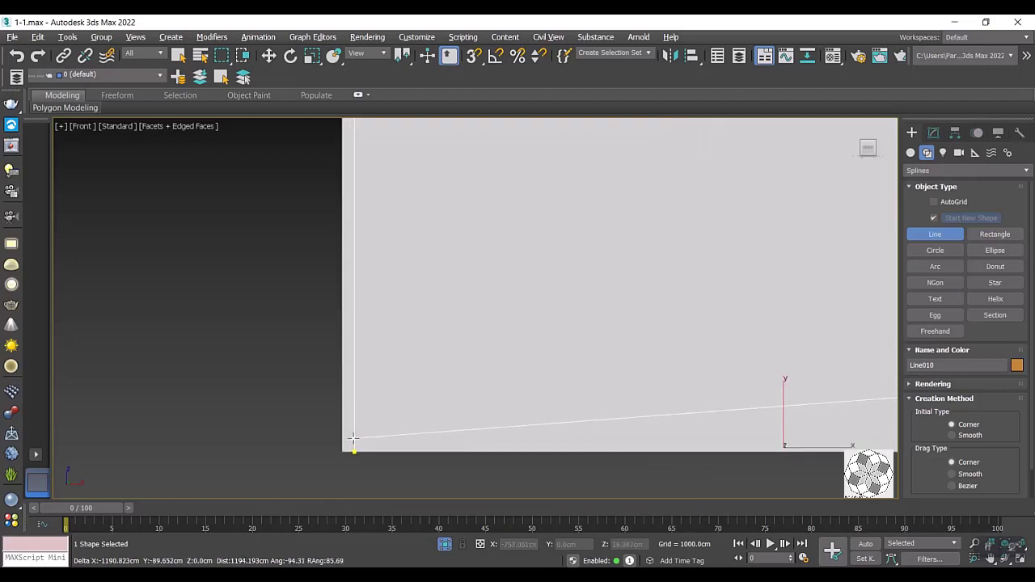
{"action": "scroll", "coordinate": [353, 437], "scroll_direction": "down", "scroll_amount": 2}
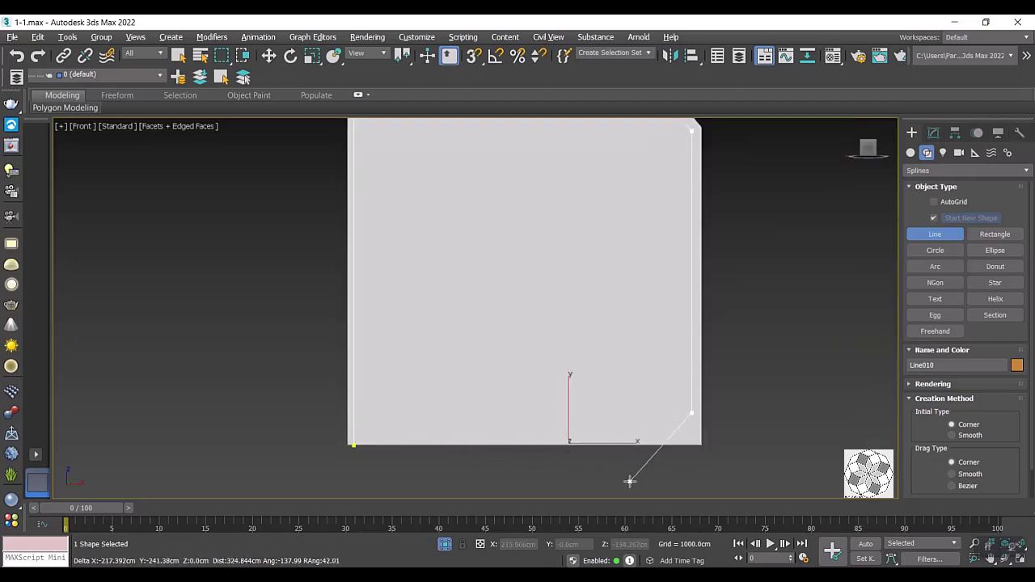
{"action": "key", "text": "BackSpace"}
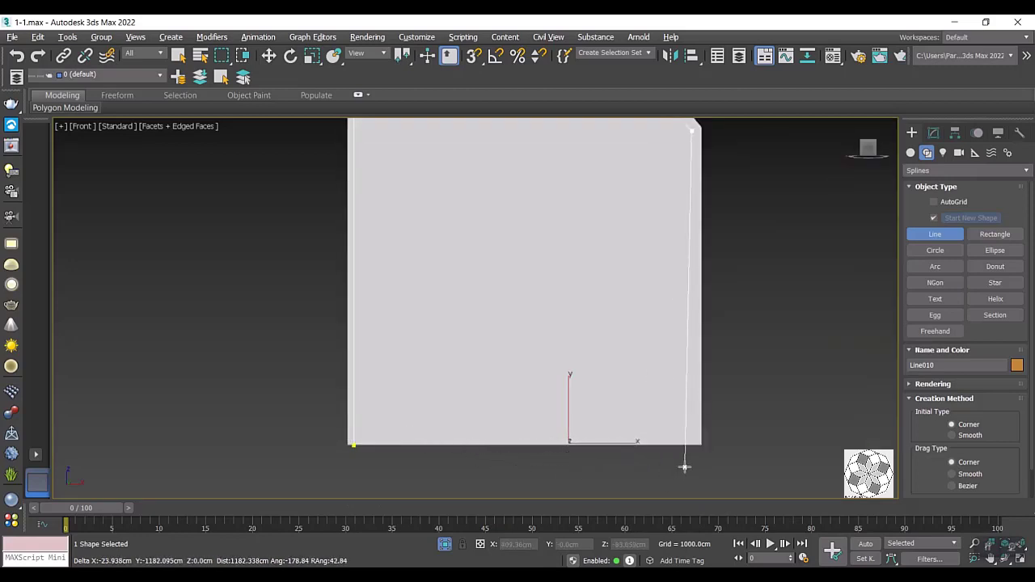
{"action": "left_click", "coordinate": [693, 444]}
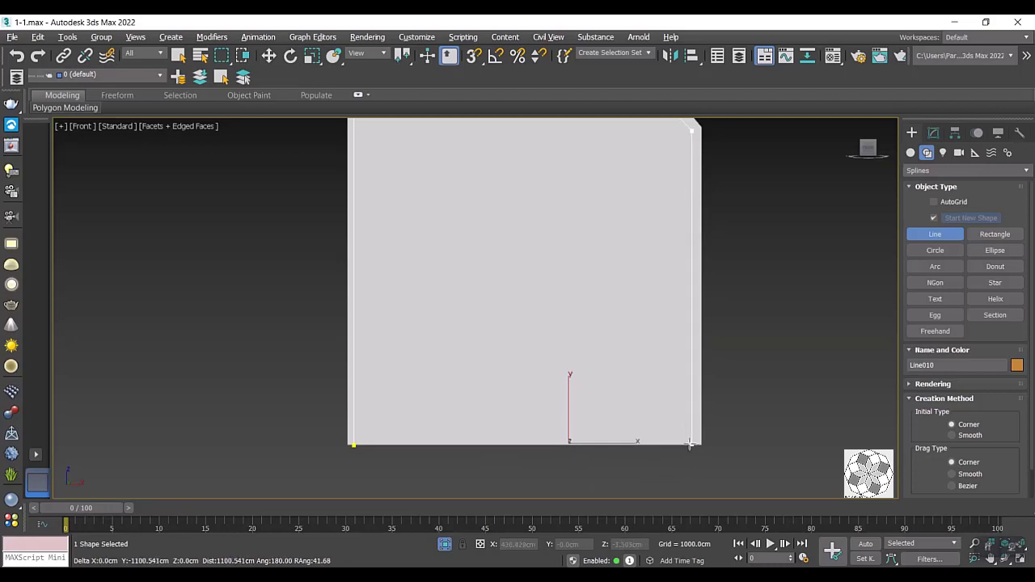
{"action": "left_click", "coordinate": [351, 446]}
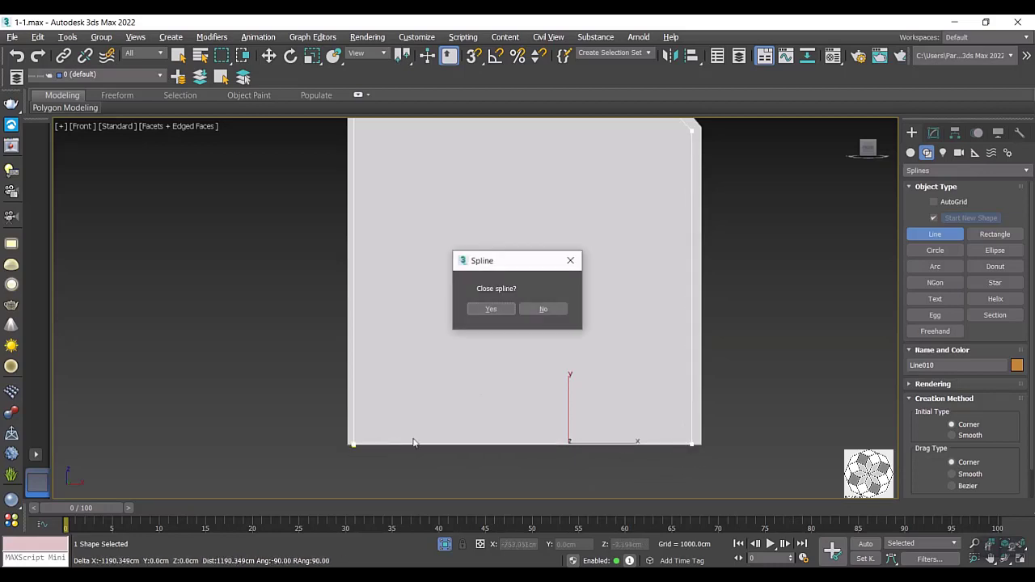
{"action": "left_click", "coordinate": [489, 309]}
{"action": "middle_click_drag", "start_coordinate": [527, 308], "coordinate": [457, 341]}
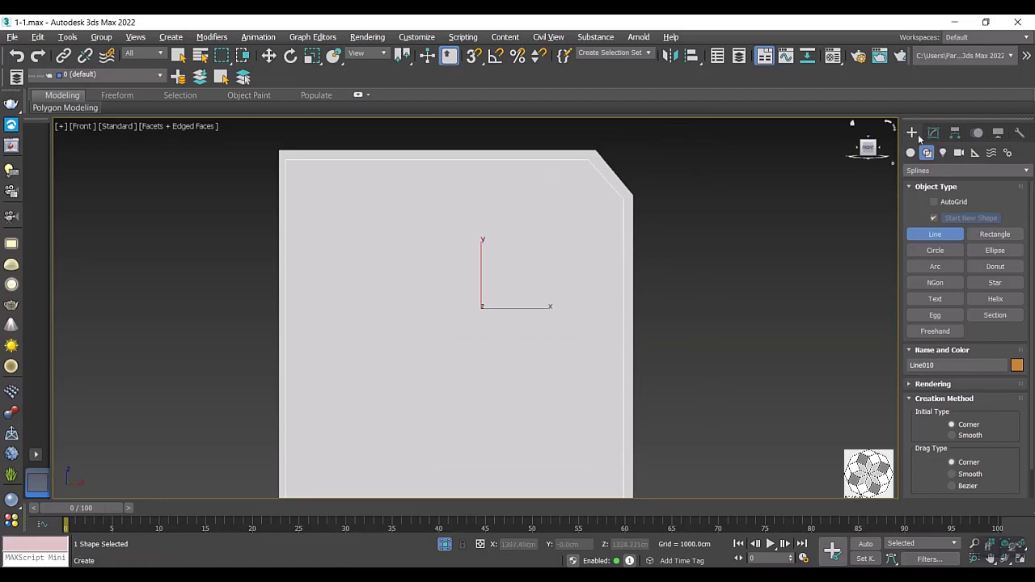
At Line010's vertex level, raise the two top vertices to the panel's top edge.
{"action": "left_click", "coordinate": [934, 133]}
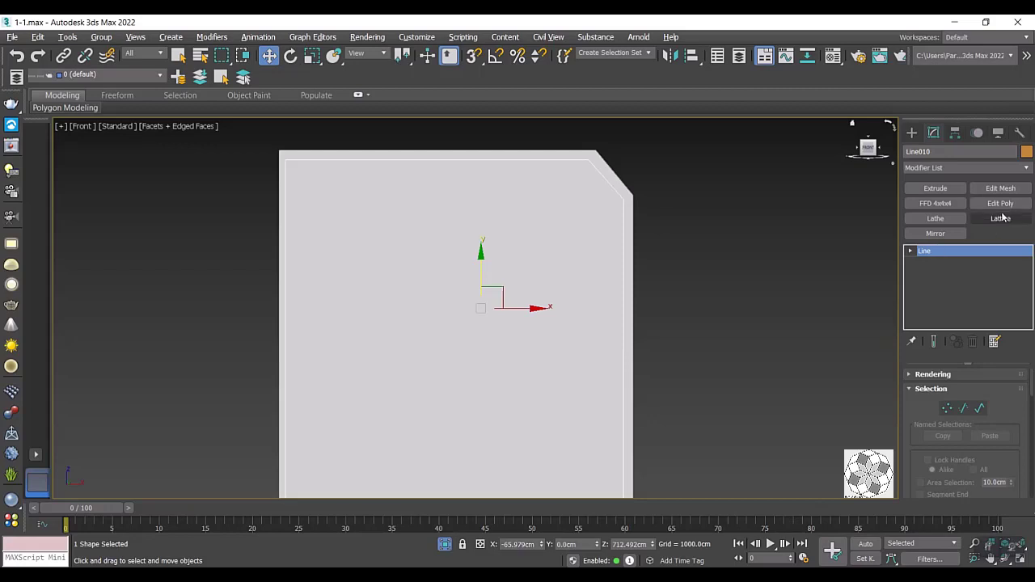
{"action": "left_click", "coordinate": [947, 408]}
{"action": "scroll", "coordinate": [631, 231], "scroll_direction": "up", "scroll_amount": 2}
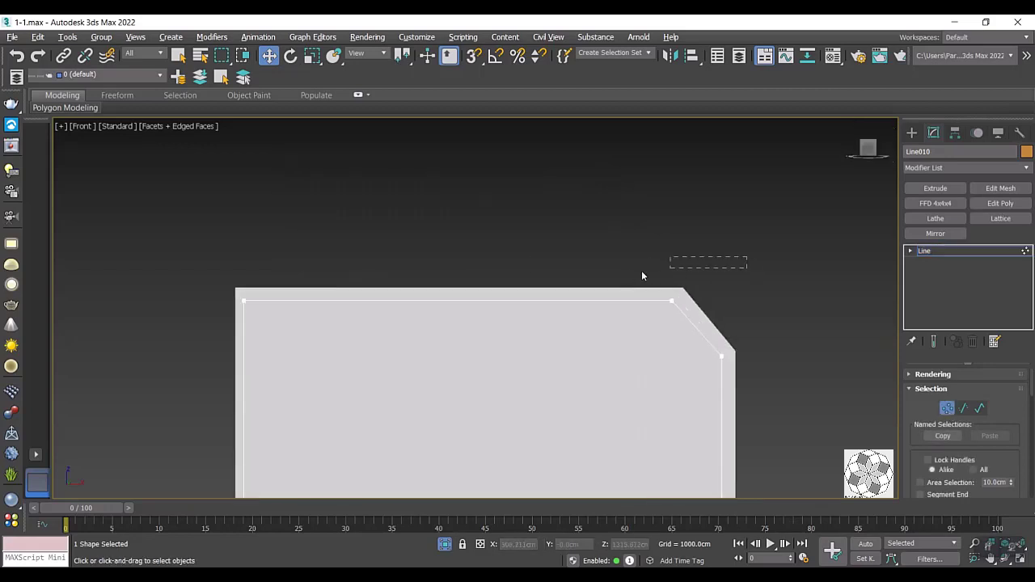
{"action": "left_click_drag", "start_coordinate": [641, 276], "coordinate": [157, 324]}
{"action": "scroll", "coordinate": [202, 277], "scroll_direction": "up", "scroll_amount": 2}
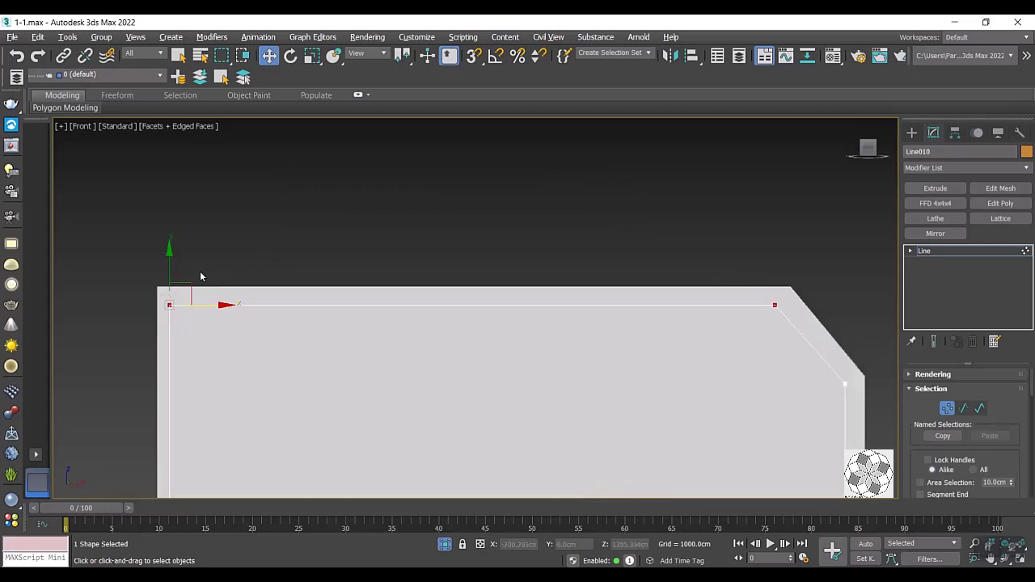
{"action": "left_click_drag", "start_coordinate": [169, 271], "coordinate": [165, 258]}
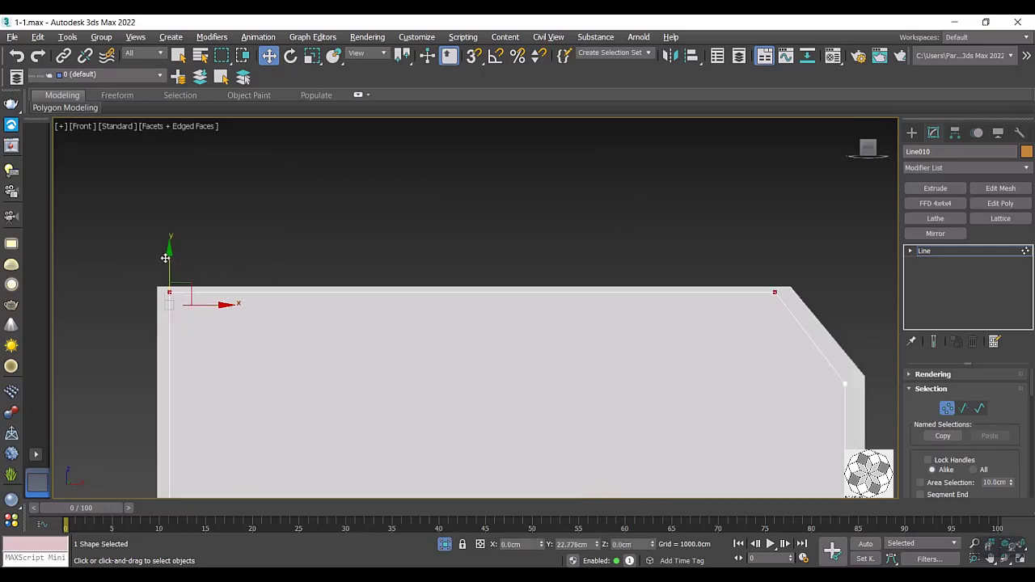
{"action": "scroll", "coordinate": [275, 277], "scroll_direction": "down", "scroll_amount": 1}
{"action": "scroll", "coordinate": [712, 292], "scroll_direction": "down", "scroll_amount": 2}
{"action": "scroll", "coordinate": [726, 291], "scroll_direction": "down", "scroll_amount": 2}
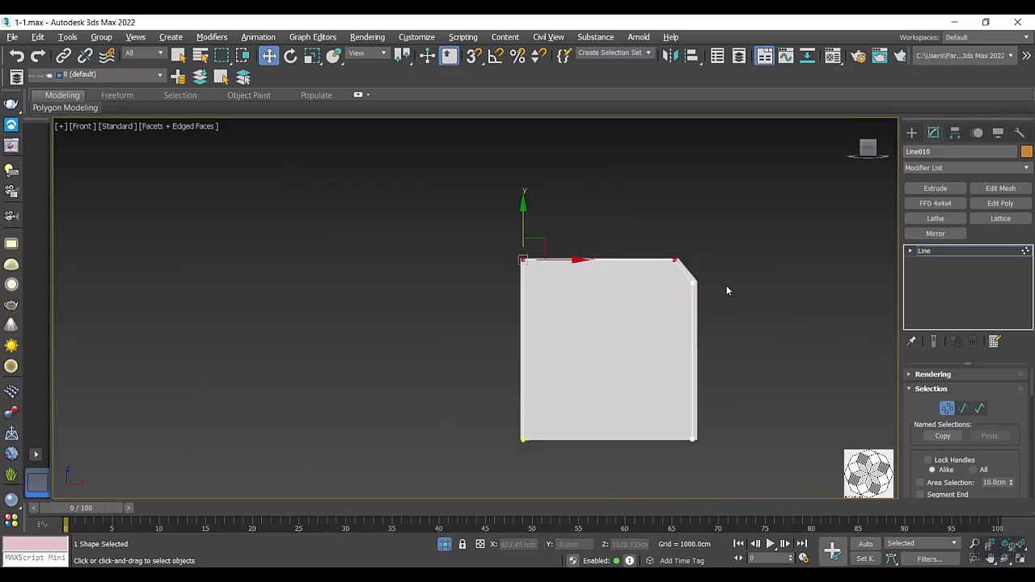
Nudge the outline's right-side vertices slightly right to match the panel edge.
{"action": "left_click_drag", "start_coordinate": [727, 423], "coordinate": [687, 462]}
{"action": "scroll", "coordinate": [712, 400], "scroll_direction": "up", "scroll_amount": 3}
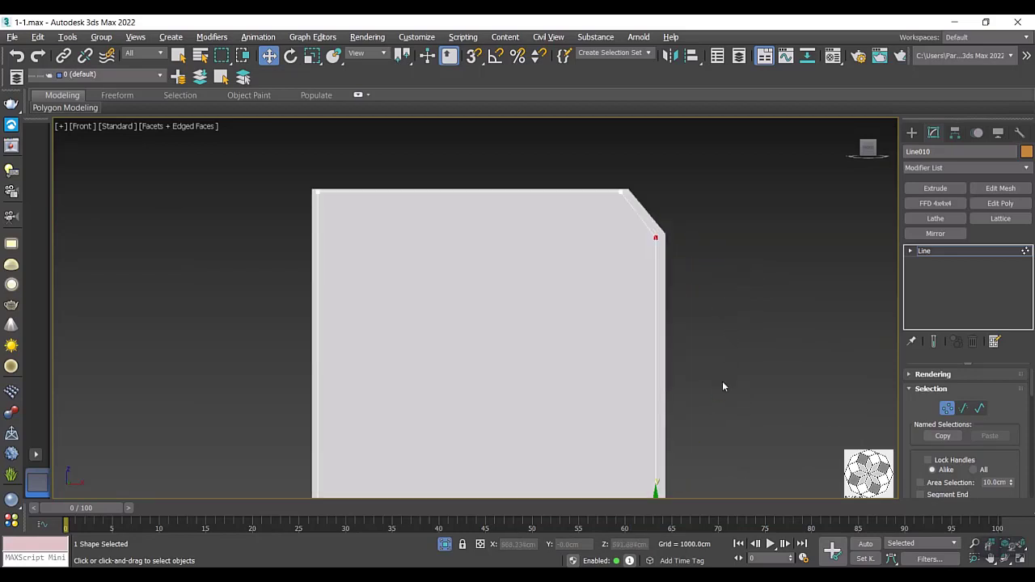
{"action": "scroll", "coordinate": [661, 429], "scroll_direction": "down", "scroll_amount": 2}
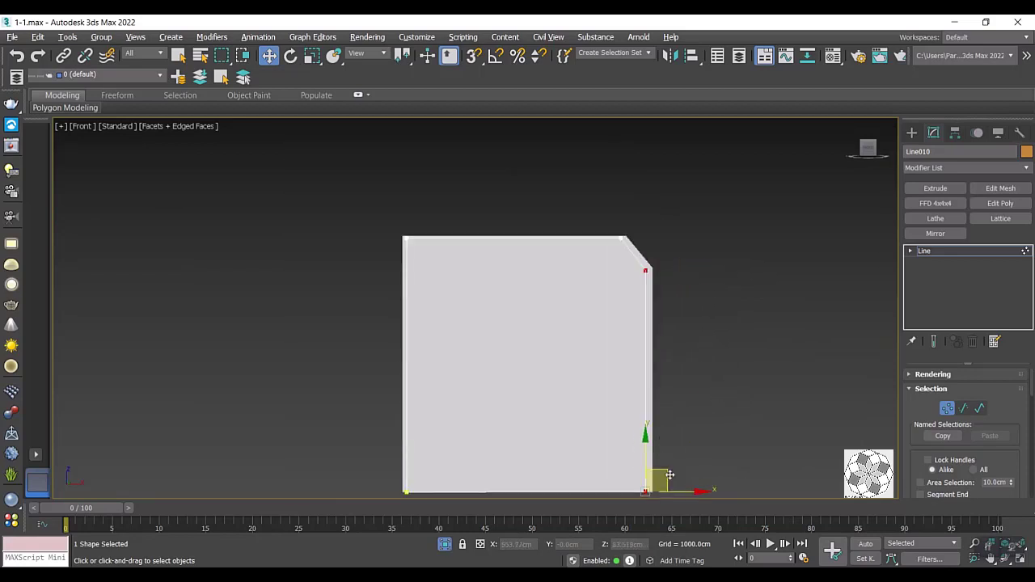
{"action": "left_click_drag", "start_coordinate": [690, 495], "coordinate": [694, 495]}
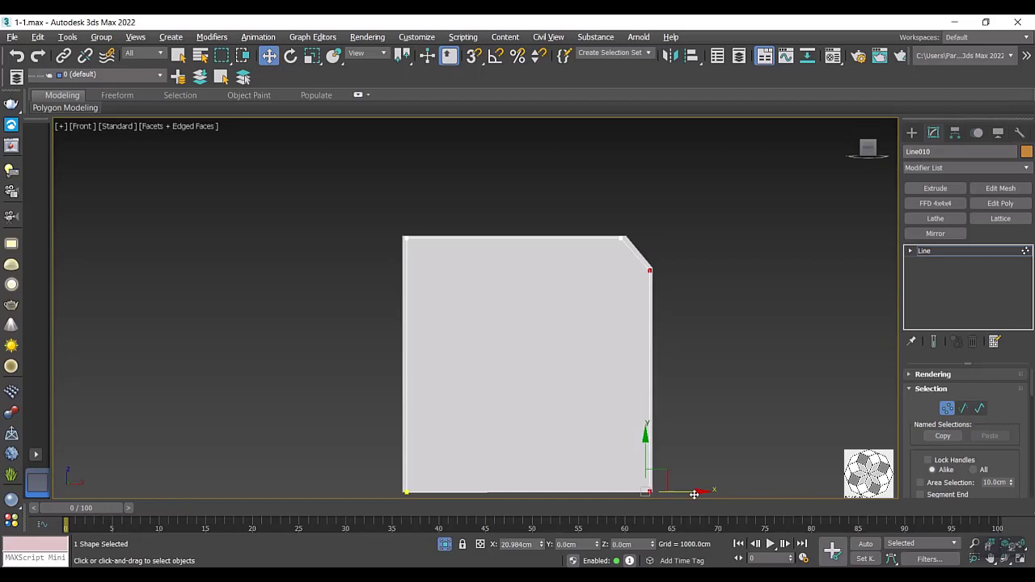
{"action": "scroll", "coordinate": [640, 257], "scroll_direction": "up", "scroll_amount": 5}
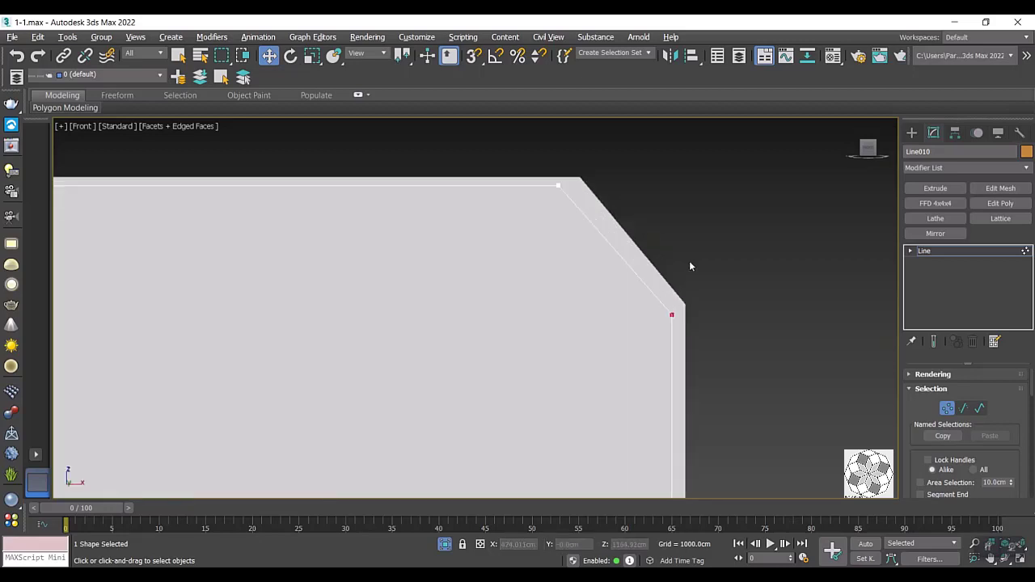
Adjust the two chamfer vertices so they sit on the wall's sloped corner.
{"action": "left_click_drag", "start_coordinate": [711, 289], "coordinate": [652, 344]}
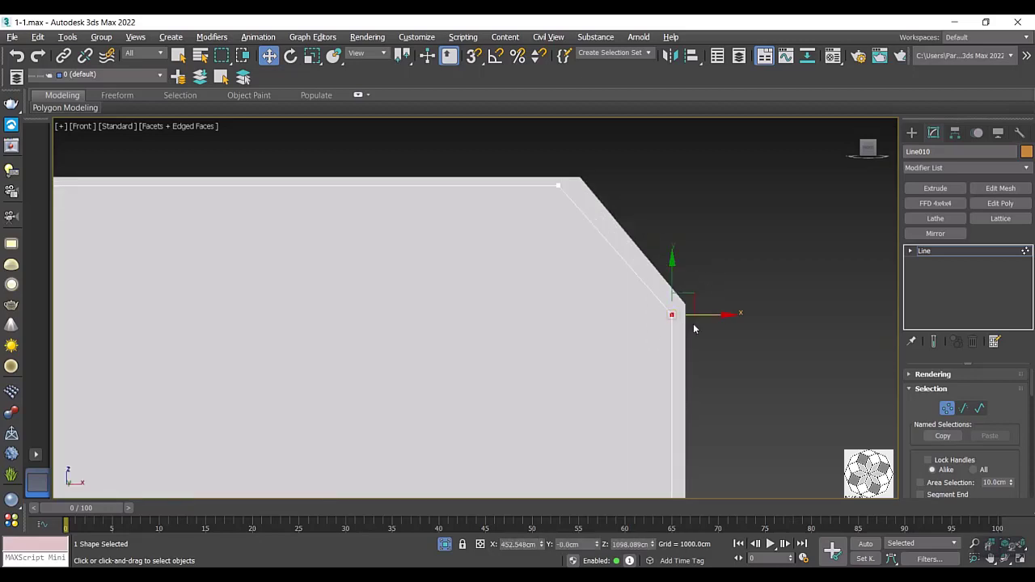
{"action": "left_click_drag", "start_coordinate": [703, 317], "coordinate": [707, 317]}
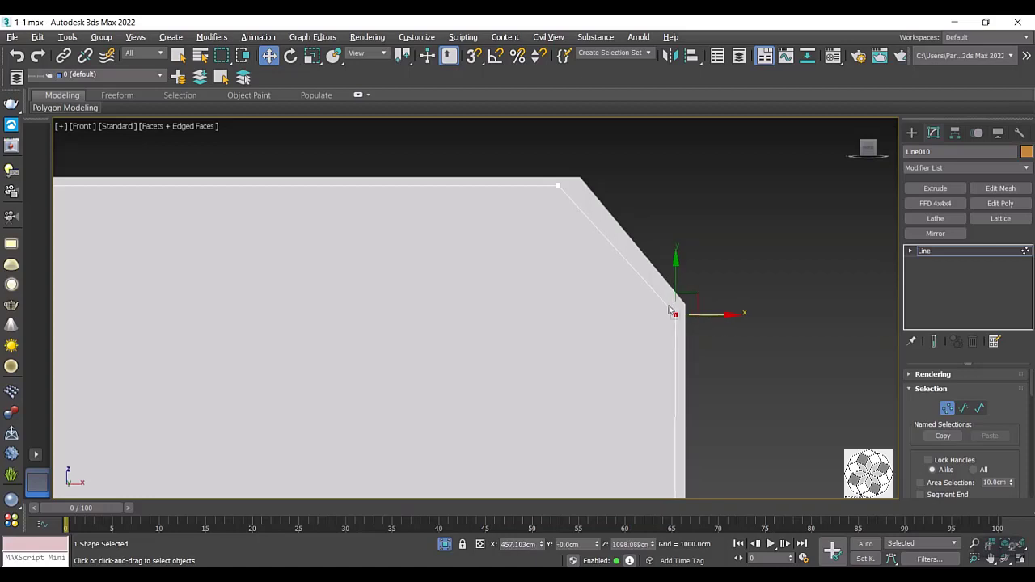
{"action": "mouse_move", "coordinate": [591, 165]}
{"action": "left_mouse_down"}
{"action": "mouse_move", "coordinate": [549, 197]}
{"action": "mouse_move", "coordinate": [604, 186]}
{"action": "left_mouse_up"}
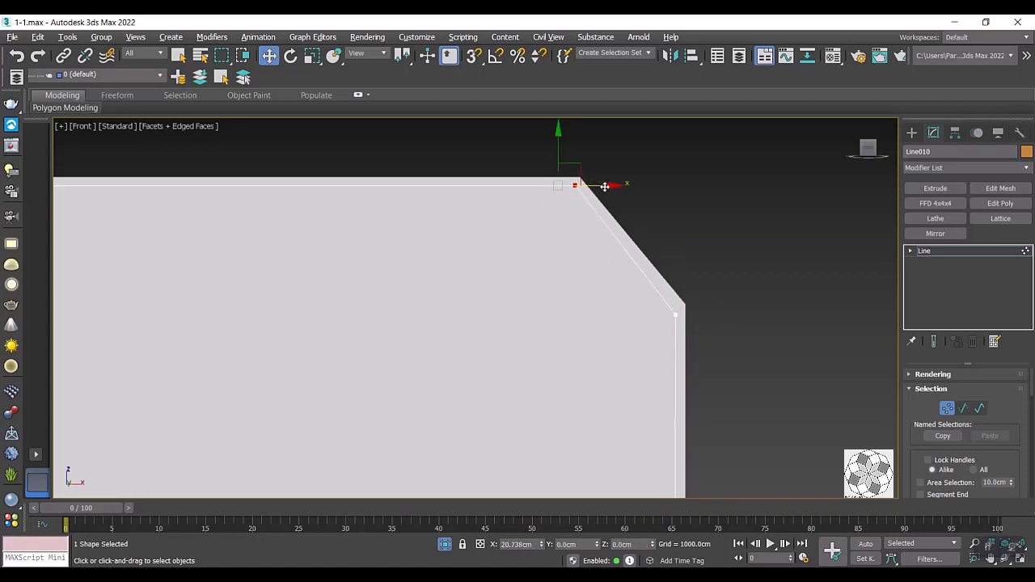
{"action": "left_click_drag", "start_coordinate": [744, 266], "coordinate": [673, 343]}
{"action": "left_click_drag", "start_coordinate": [677, 297], "coordinate": [676, 288]}
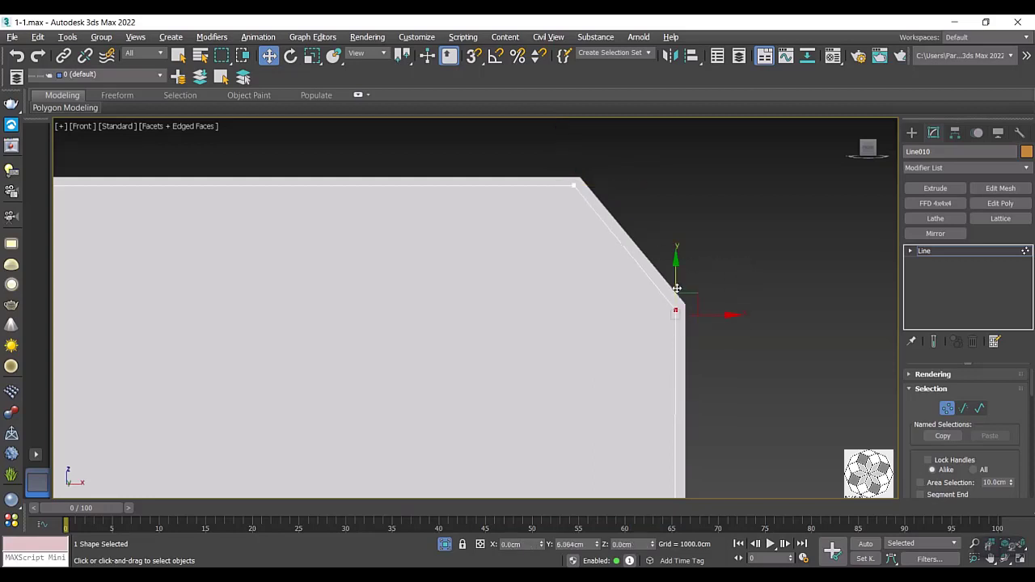
{"action": "scroll", "coordinate": [676, 287], "scroll_direction": "down", "scroll_amount": 3}
{"action": "middle_click_drag", "start_coordinate": [623, 300], "coordinate": [647, 319]}
{"action": "scroll", "coordinate": [647, 319], "scroll_direction": "up", "scroll_amount": 3}
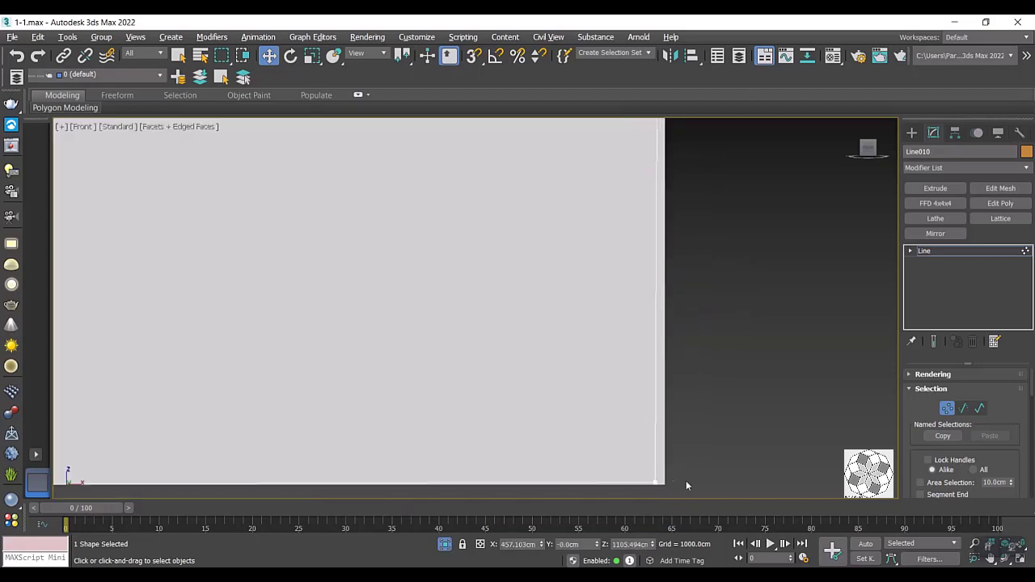
{"action": "scroll", "coordinate": [640, 444], "scroll_direction": "down", "scroll_amount": 1}
{"action": "scroll", "coordinate": [636, 444], "scroll_direction": "down", "scroll_amount": 3}
{"action": "scroll", "coordinate": [638, 175], "scroll_direction": "up", "scroll_amount": 2}
{"action": "scroll", "coordinate": [643, 192], "scroll_direction": "up", "scroll_amount": 3}
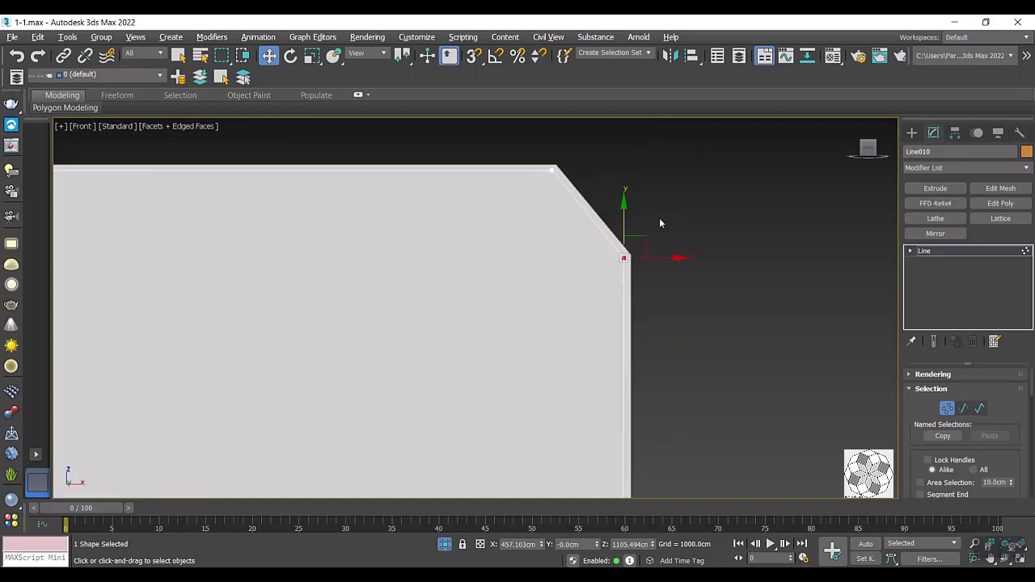
{"action": "scroll", "coordinate": [632, 249], "scroll_direction": "down", "scroll_amount": 4}
{"action": "scroll", "coordinate": [426, 338], "scroll_direction": "up", "scroll_amount": 2}
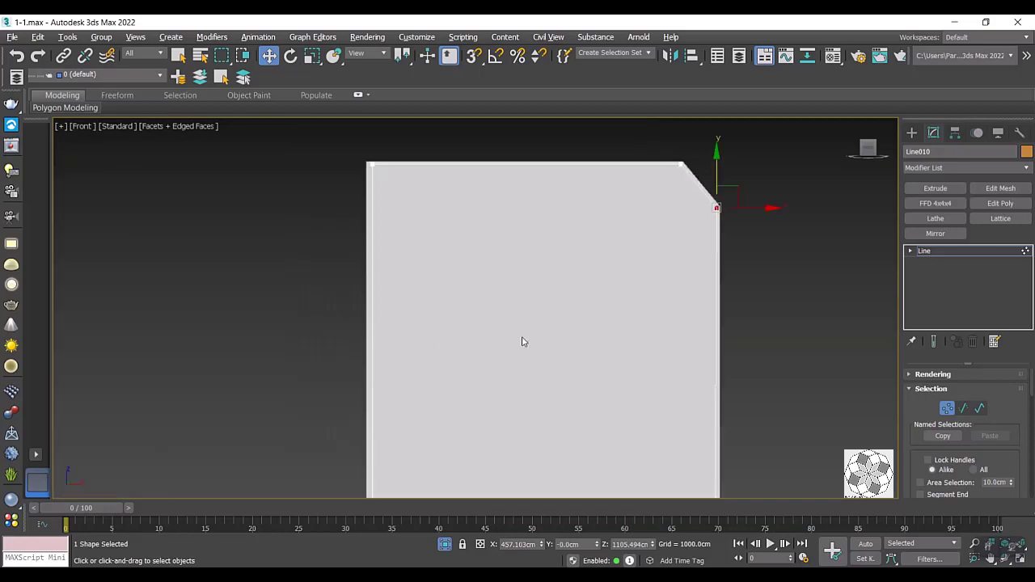
{"action": "scroll", "coordinate": [522, 342], "scroll_direction": "down", "scroll_amount": 2}
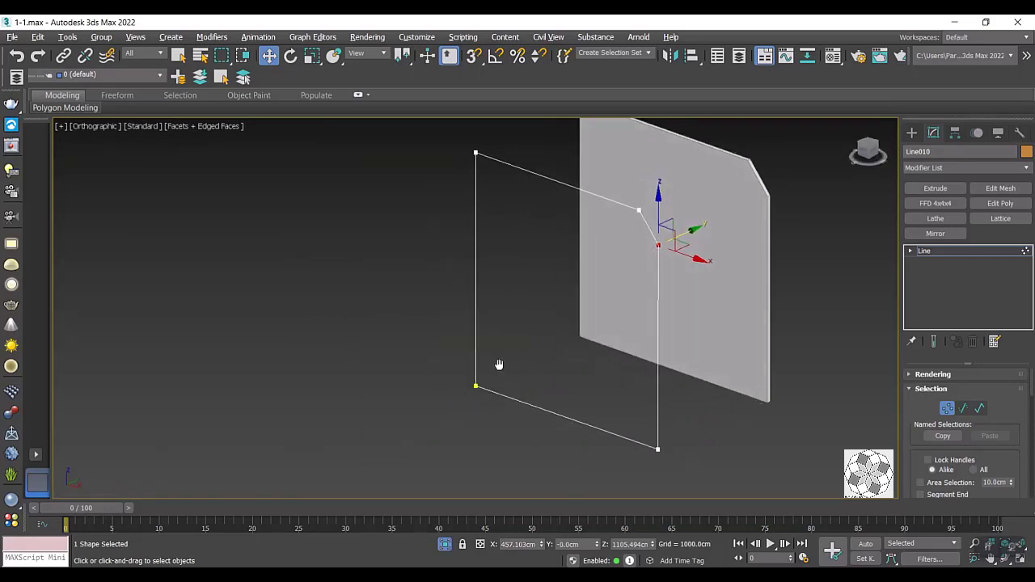
{"action": "mouse_move", "coordinate": [545, 343]}
{"action": "middle_mouse_down", "text": "alt"}
{"action": "mouse_move", "coordinate": [492, 363]}
{"action": "mouse_move", "coordinate": [369, 379]}
{"action": "middle_mouse_up", "text": "alt"}
Unhide all building parts and unfreeze all objects.
{"action": "right_click", "coordinate": [573, 320]}
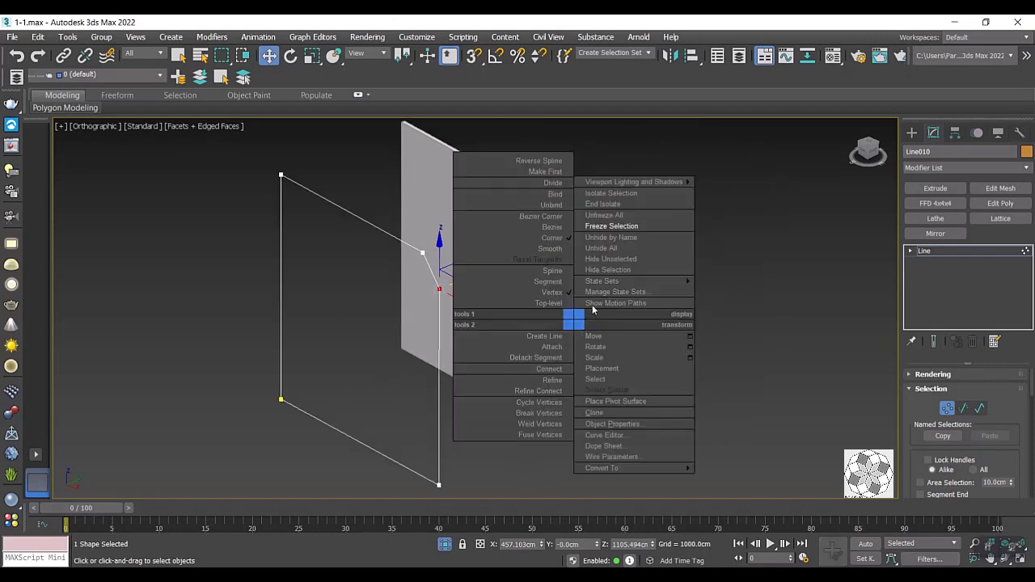
{"action": "left_click", "coordinate": [602, 248]}
{"action": "right_click", "coordinate": [541, 243]}
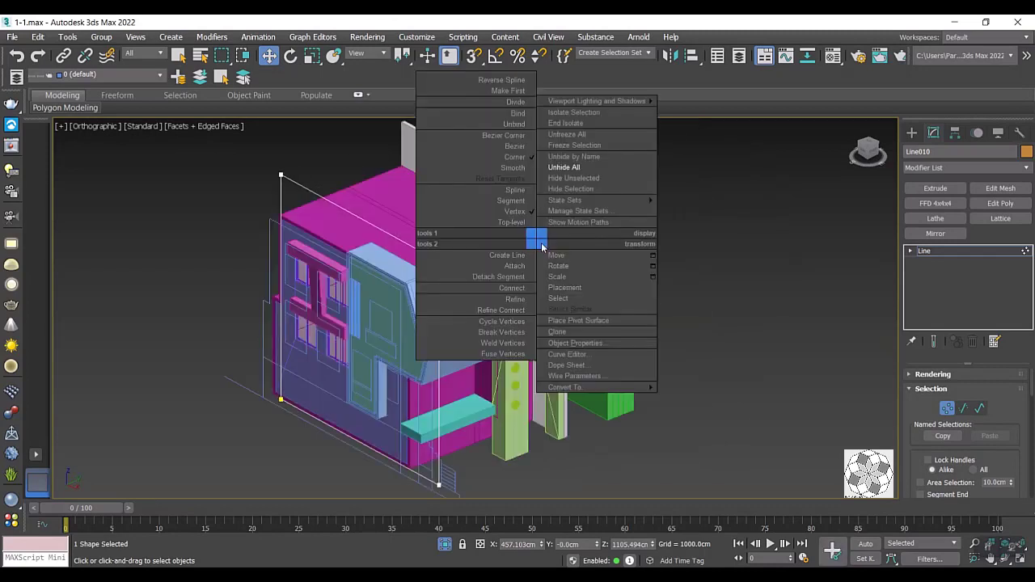
{"action": "left_click", "coordinate": [570, 134]}
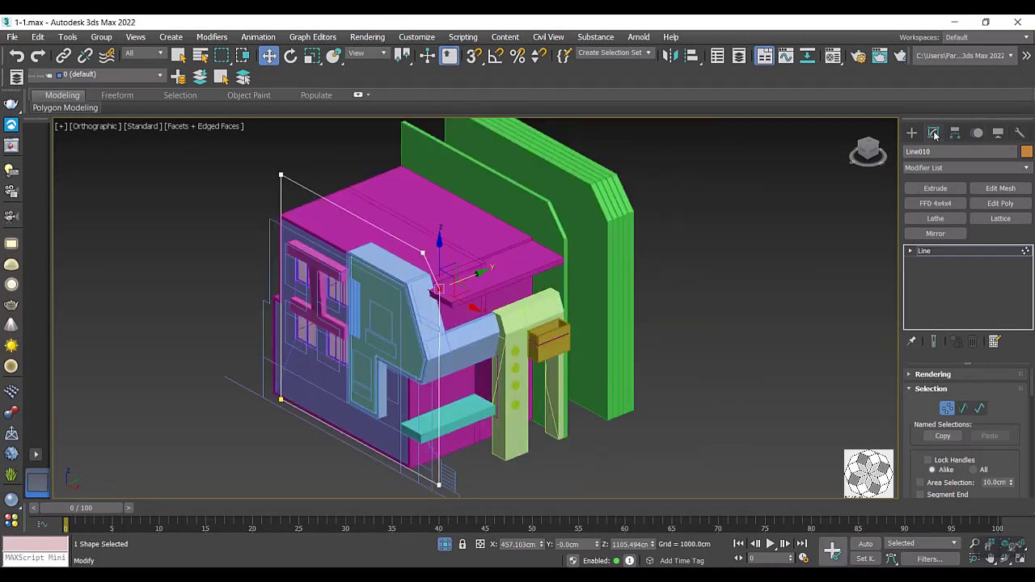
Extrude Line010 to 220 cm and move it behind the house against the green wall.
{"action": "left_click", "coordinate": [935, 188]}
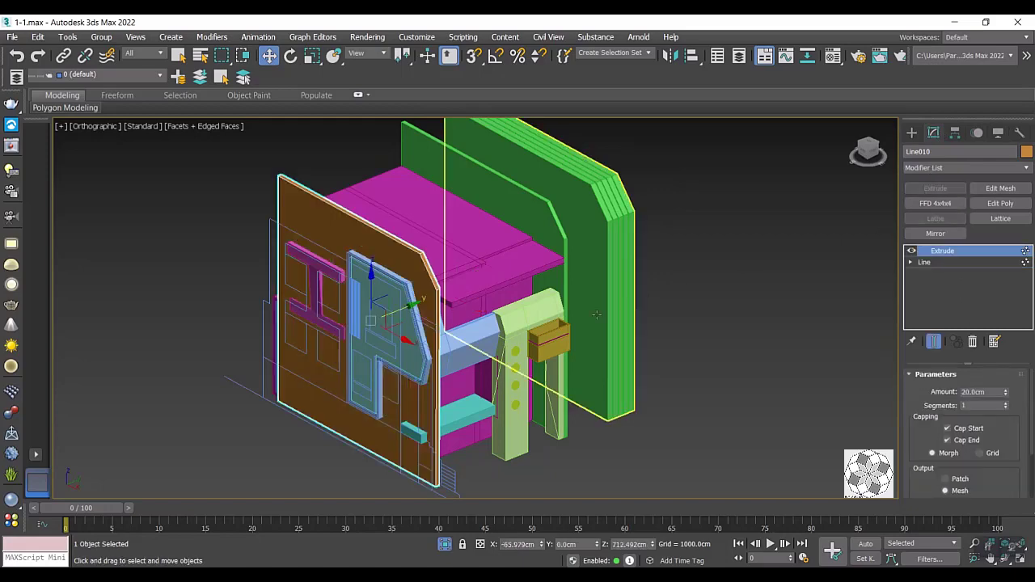
{"action": "left_click_drag", "start_coordinate": [409, 308], "coordinate": [574, 250]}
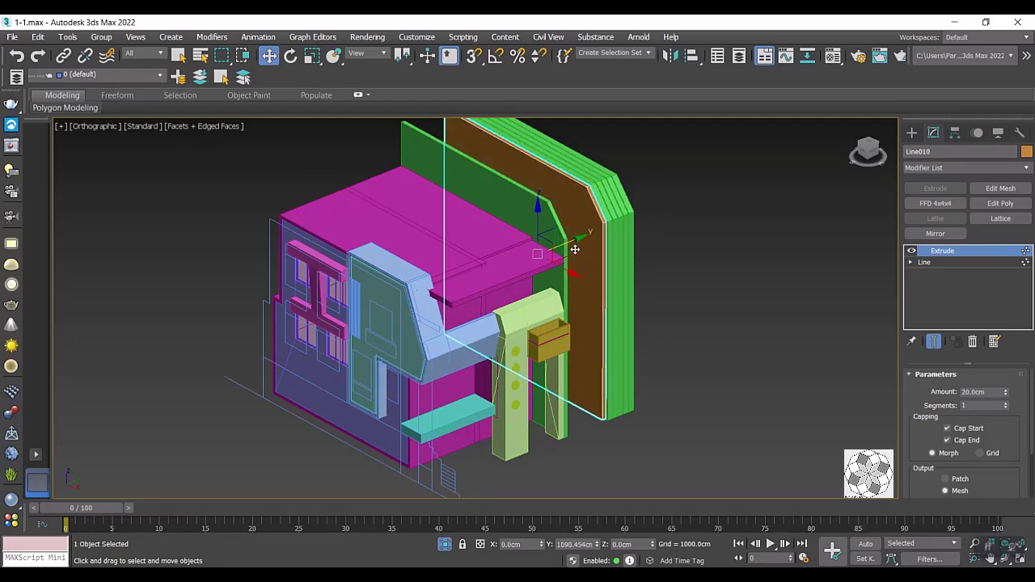
{"action": "scroll", "coordinate": [575, 250], "scroll_direction": "up", "scroll_amount": 5}
{"action": "middle_click_drag", "start_coordinate": [573, 250], "coordinate": [561, 360]}
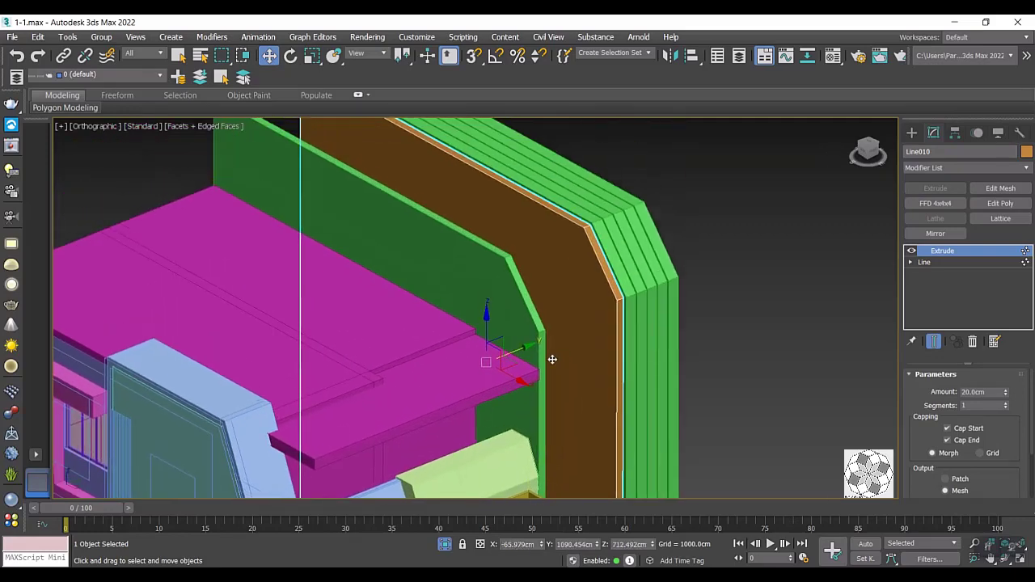
{"action": "scroll", "coordinate": [553, 360], "scroll_direction": "up", "scroll_amount": 3}
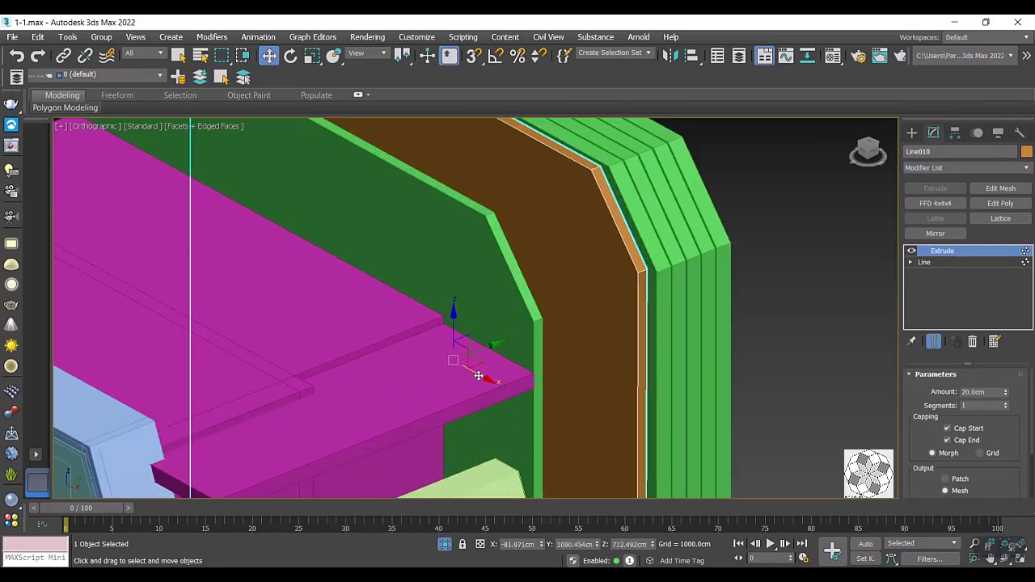
{"action": "left_click_drag", "start_coordinate": [455, 327], "coordinate": [456, 337]}
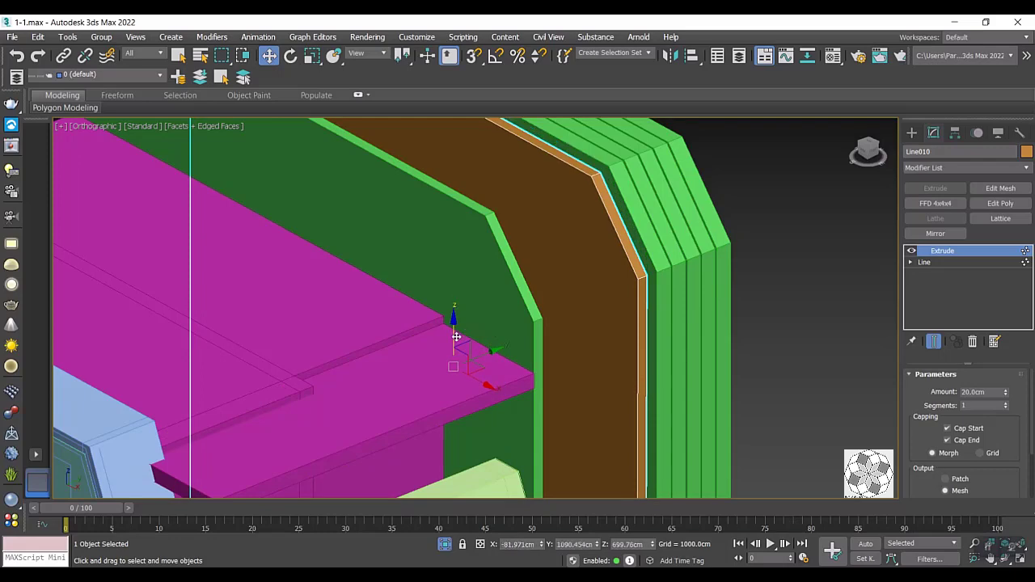
{"action": "key", "text": "alt+Tab"}
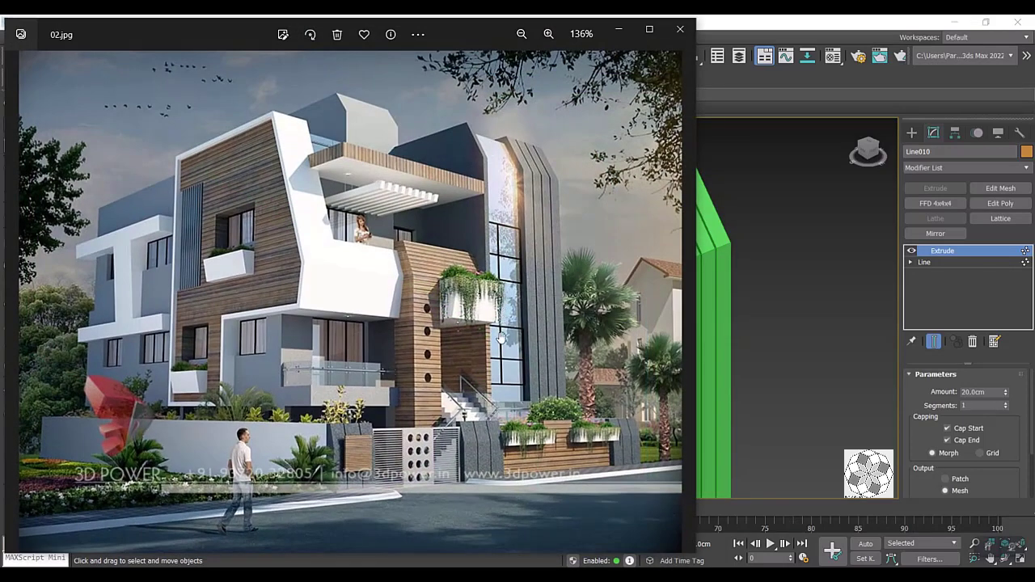
{"action": "left_click", "coordinate": [619, 33]}
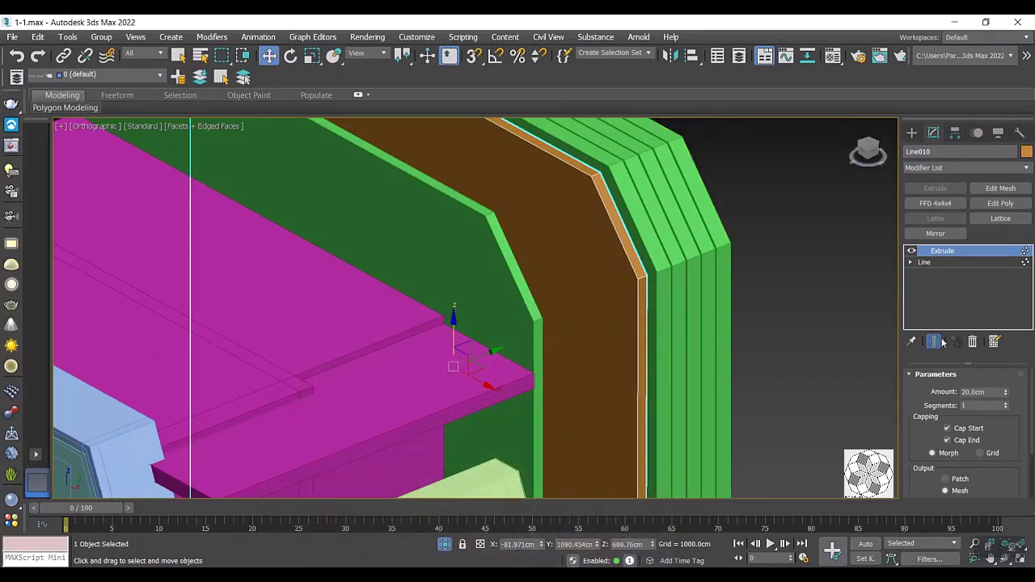
{"action": "left_click_drag", "start_coordinate": [1007, 393], "coordinate": [1004, 392]}
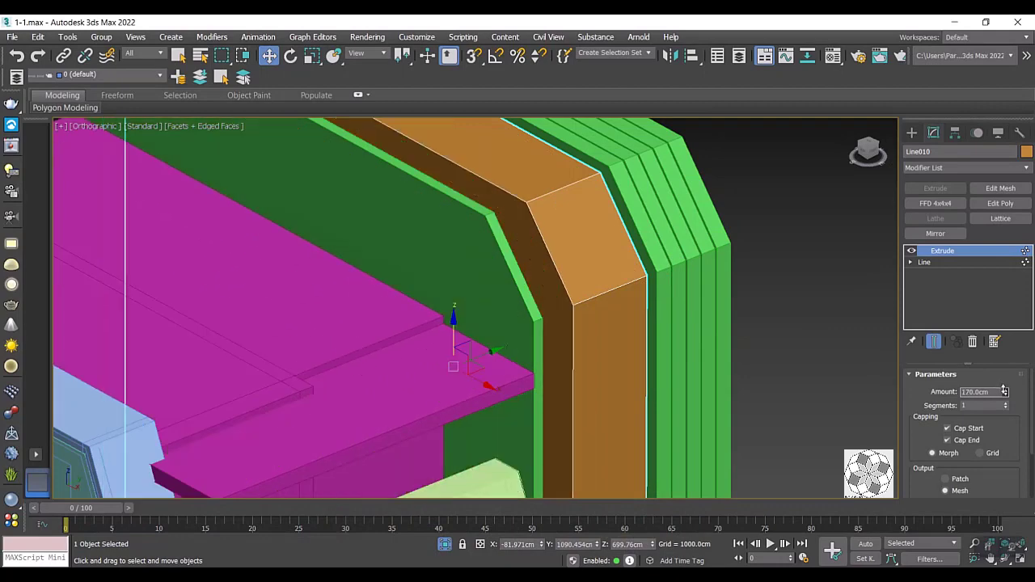
{"action": "left_click", "coordinate": [873, 153]}
{"action": "scroll", "coordinate": [580, 254], "scroll_direction": "down", "scroll_amount": 3}
Convert the orange wall Line010 to Editable Poly and move its edge vertices inward to narrow it.
{"action": "right_click", "coordinate": [407, 235]}
{"action": "mouse_move", "coordinate": [430, 380]}
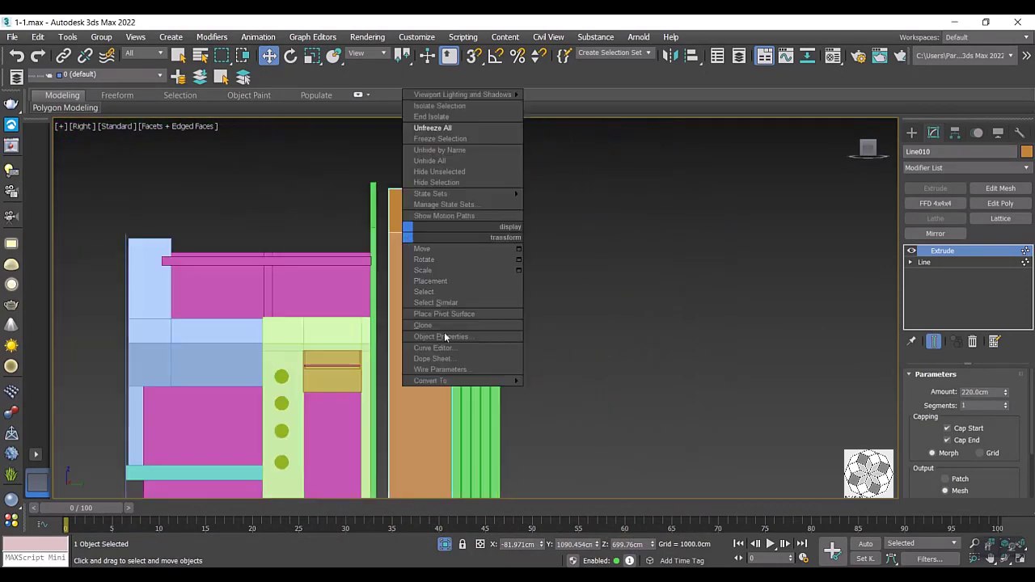
{"action": "left_click", "coordinate": [556, 391]}
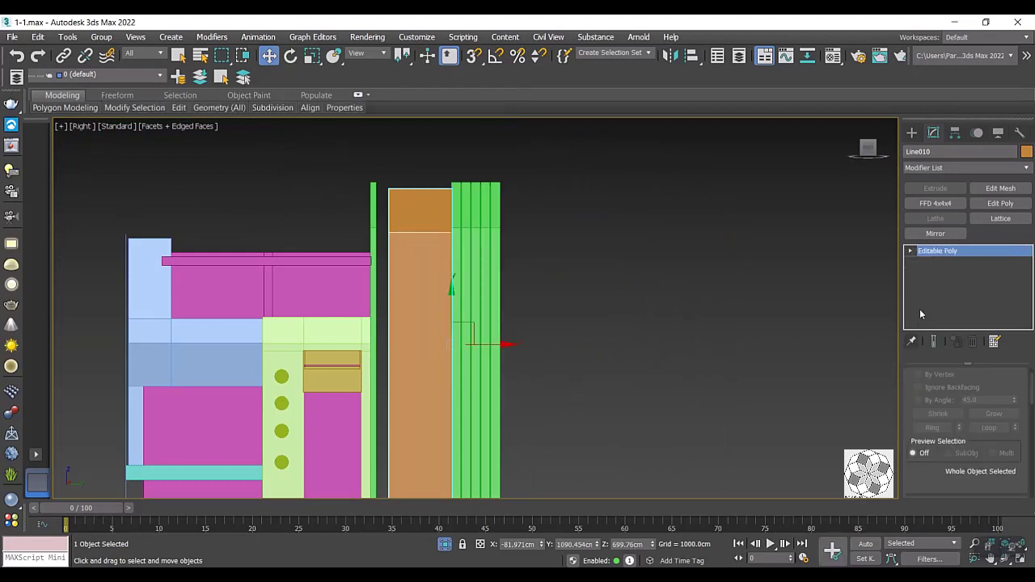
{"action": "left_click", "coordinate": [912, 251]}
{"action": "left_click", "coordinate": [933, 262]}
{"action": "scroll", "coordinate": [550, 208], "scroll_direction": "down", "scroll_amount": 3}
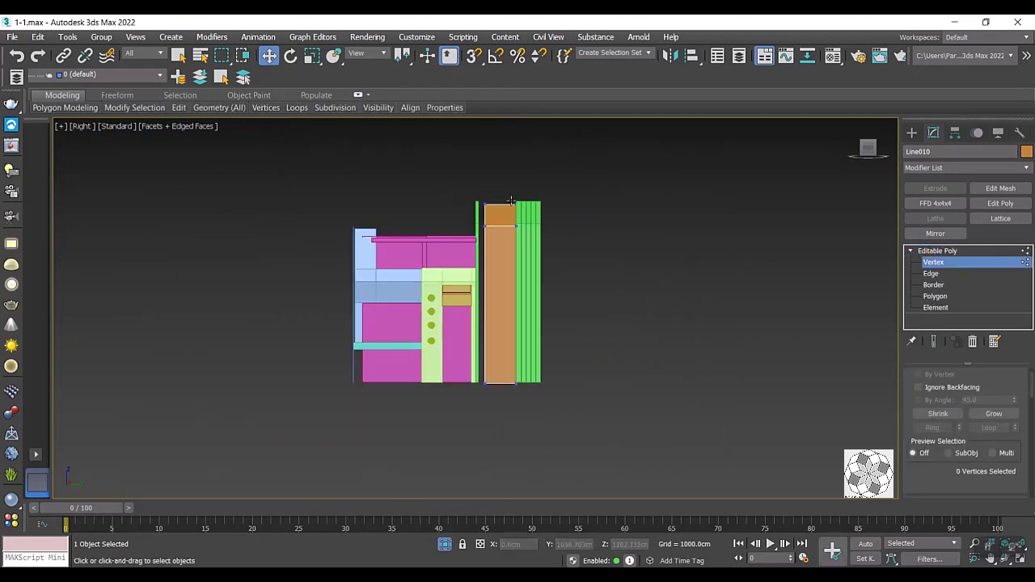
{"action": "left_click_drag", "start_coordinate": [463, 377], "coordinate": [462, 377]}
{"action": "scroll", "coordinate": [525, 266], "scroll_direction": "up", "scroll_amount": 4}
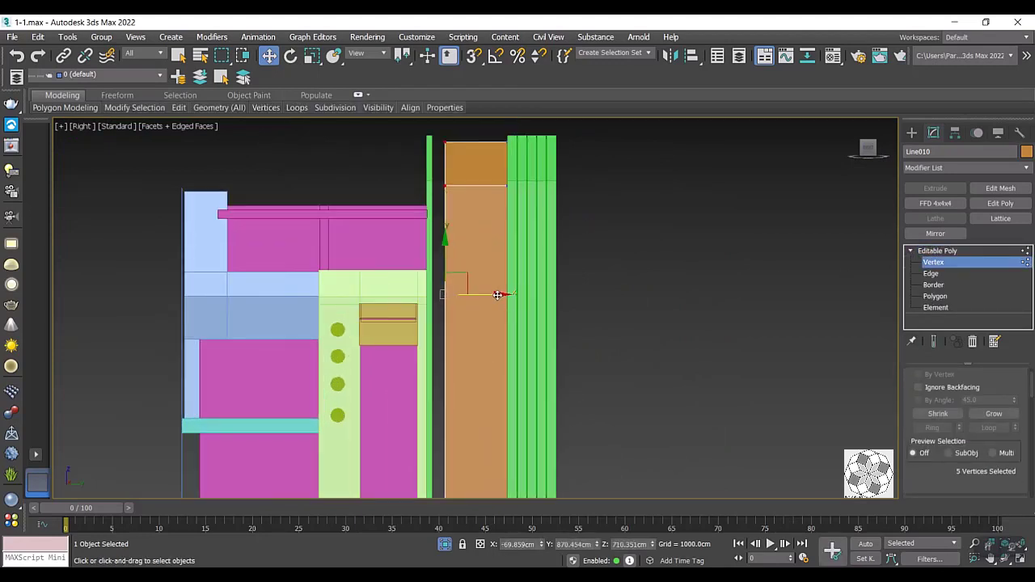
{"action": "left_click_drag", "start_coordinate": [486, 295], "coordinate": [474, 294]}
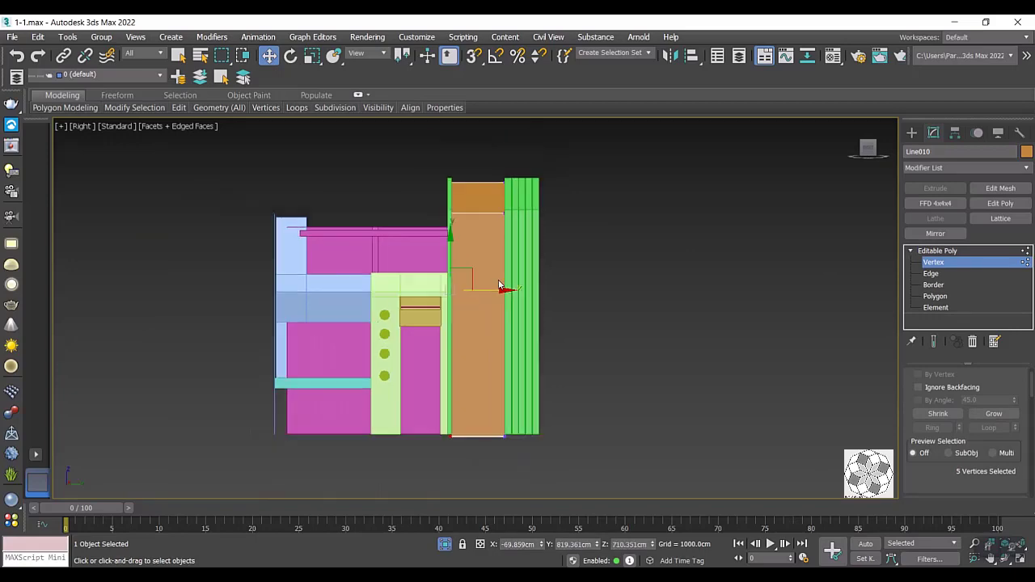
{"action": "scroll", "coordinate": [498, 283], "scroll_direction": "down", "scroll_amount": 3}
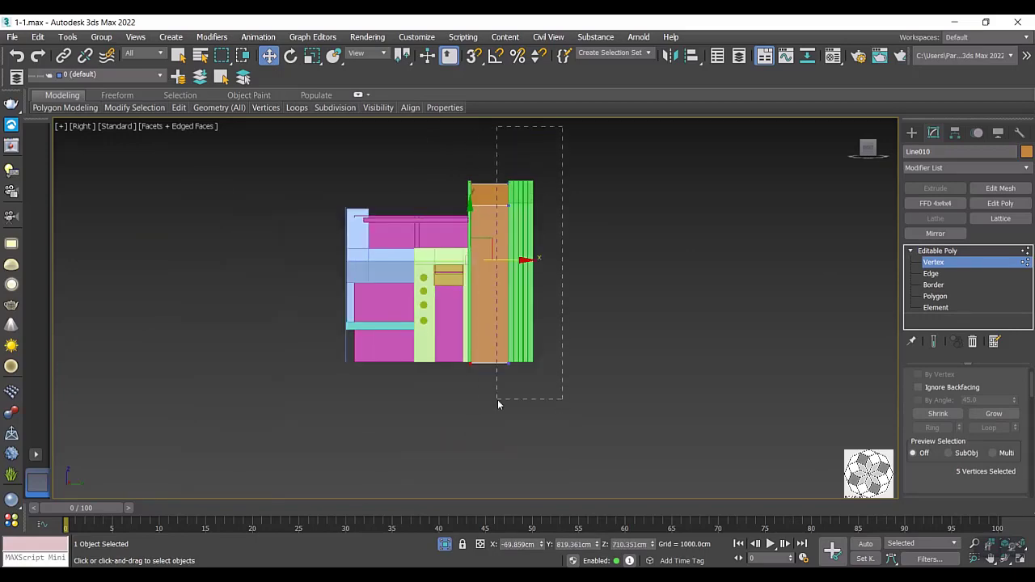
{"action": "left_click_drag", "start_coordinate": [474, 404], "coordinate": [500, 402]}
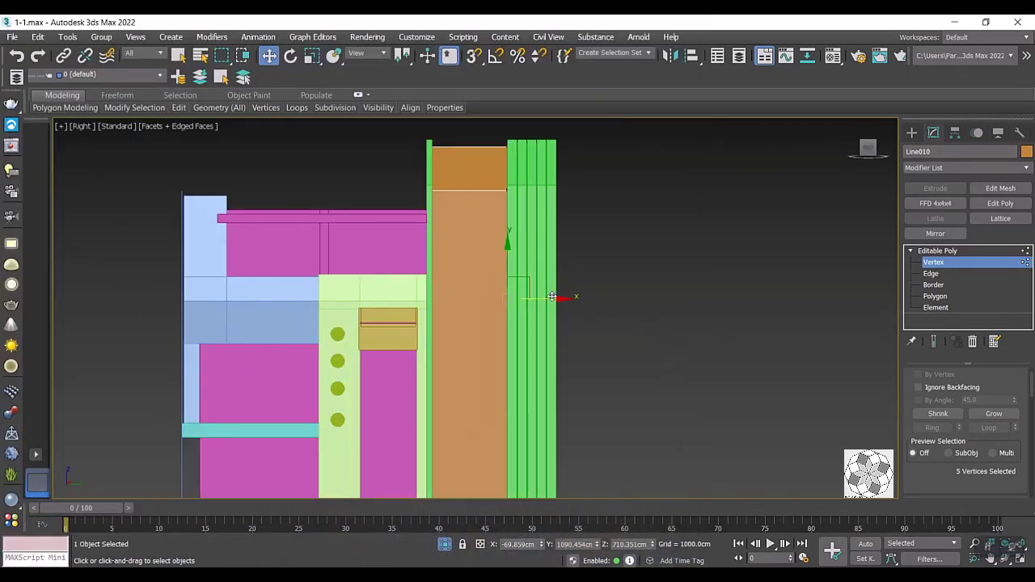
{"action": "left_click_drag", "start_coordinate": [552, 296], "coordinate": [540, 297]}
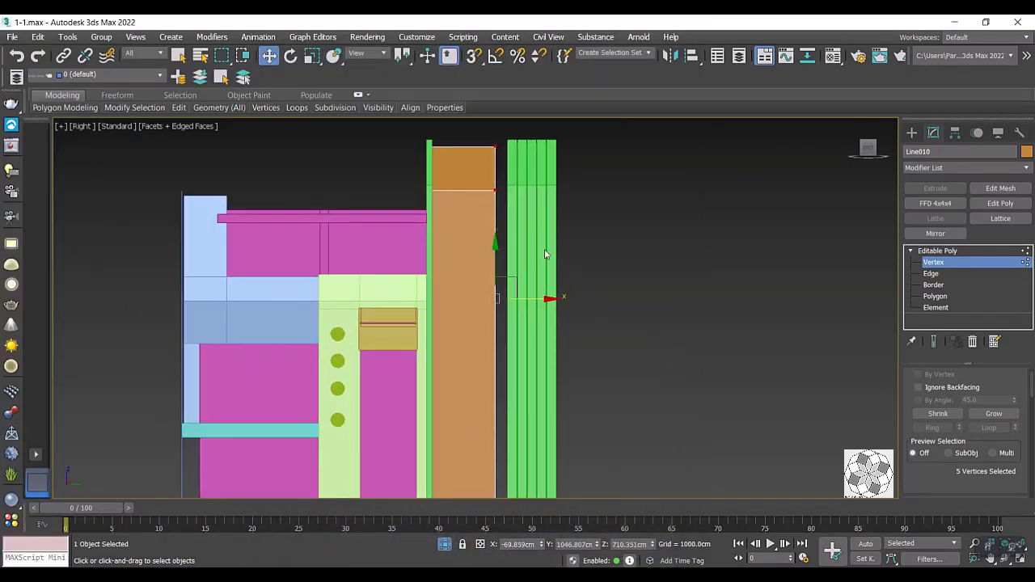
{"action": "left_click", "coordinate": [938, 250]}
Slide the grooved green panel Line009 left so it sits flush against the wall.
{"action": "left_click", "coordinate": [553, 320]}
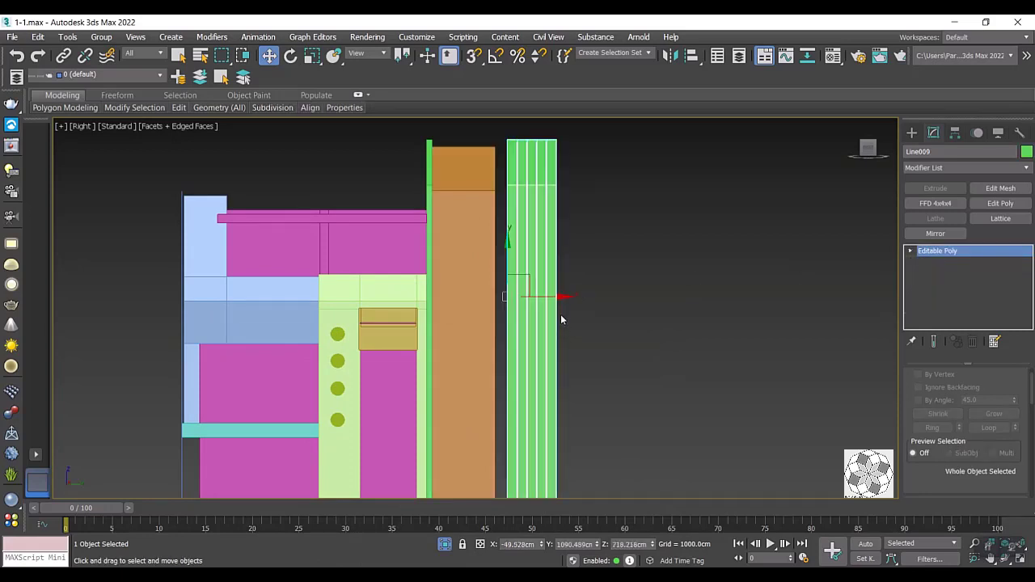
{"action": "left_click_drag", "start_coordinate": [558, 296], "coordinate": [542, 296]}
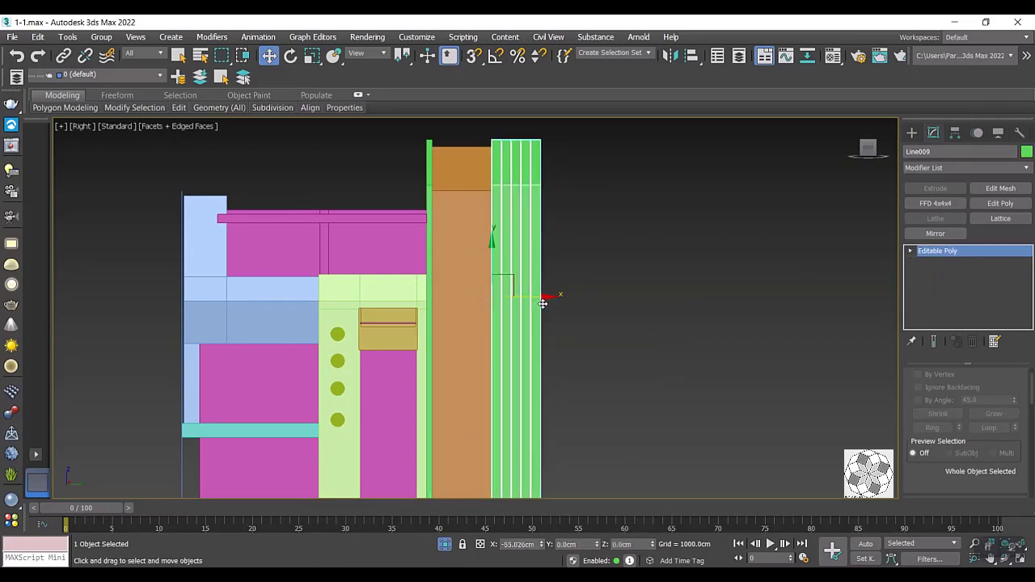
{"action": "scroll", "coordinate": [542, 304], "scroll_direction": "down", "scroll_amount": 5}
{"action": "middle_click_drag", "start_coordinate": [517, 299], "coordinate": [565, 361], "text": "alt"}
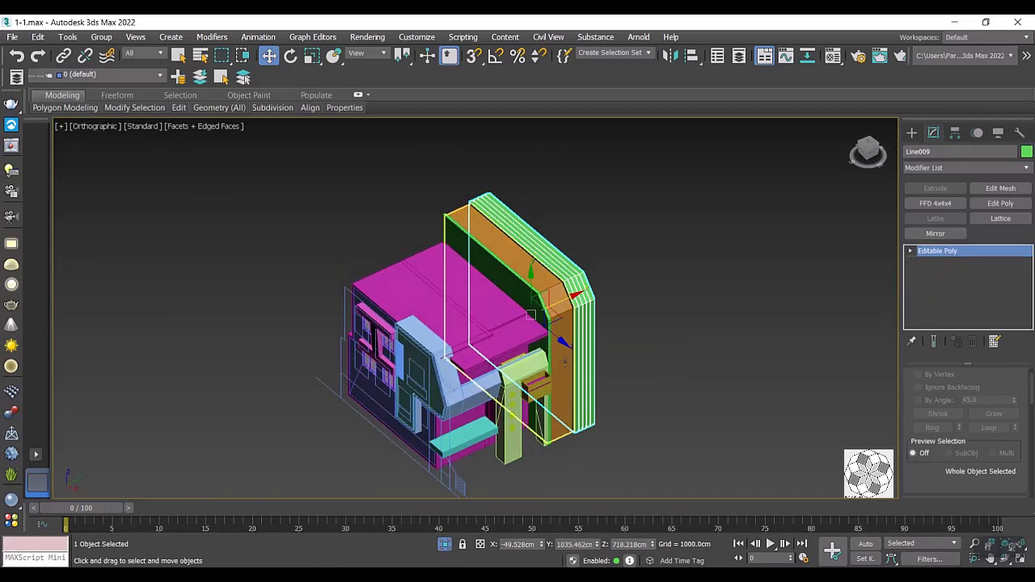
{"action": "scroll", "coordinate": [603, 327], "scroll_direction": "up", "scroll_amount": 3}
{"action": "scroll", "coordinate": [526, 242], "scroll_direction": "up", "scroll_amount": 2}
{"action": "mouse_move", "coordinate": [552, 226]}
{"action": "middle_mouse_down"}
{"action": "mouse_move", "coordinate": [462, 316]}
{"action": "mouse_move", "coordinate": [800, 323]}
{"action": "middle_mouse_up"}
Isolate the orange panel and select its front and back polygons.
{"action": "left_click", "coordinate": [486, 313]}
{"action": "key", "text": "alt+q"}
{"action": "left_click", "coordinate": [936, 296]}
{"action": "left_click", "coordinate": [515, 275]}
{"action": "mouse_move", "coordinate": [514, 275]}
{"action": "middle_mouse_down", "text": "alt"}
{"action": "mouse_move", "coordinate": [574, 302]}
{"action": "mouse_move", "coordinate": [500, 321]}
{"action": "middle_mouse_up", "text": "alt"}
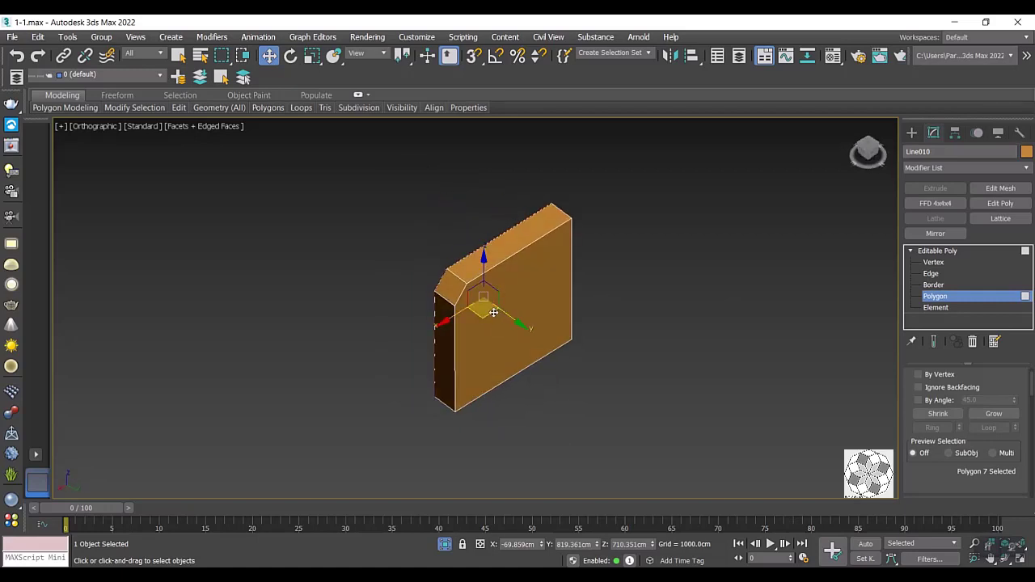
{"action": "left_click", "coordinate": [487, 304], "text": "ctrl"}
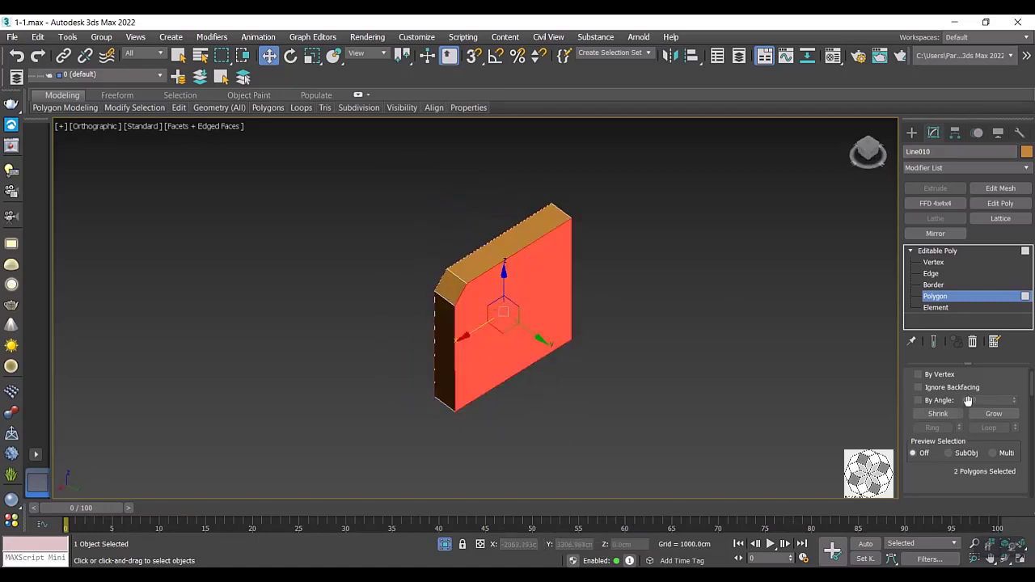
{"action": "key", "text": "alt+Tab"}
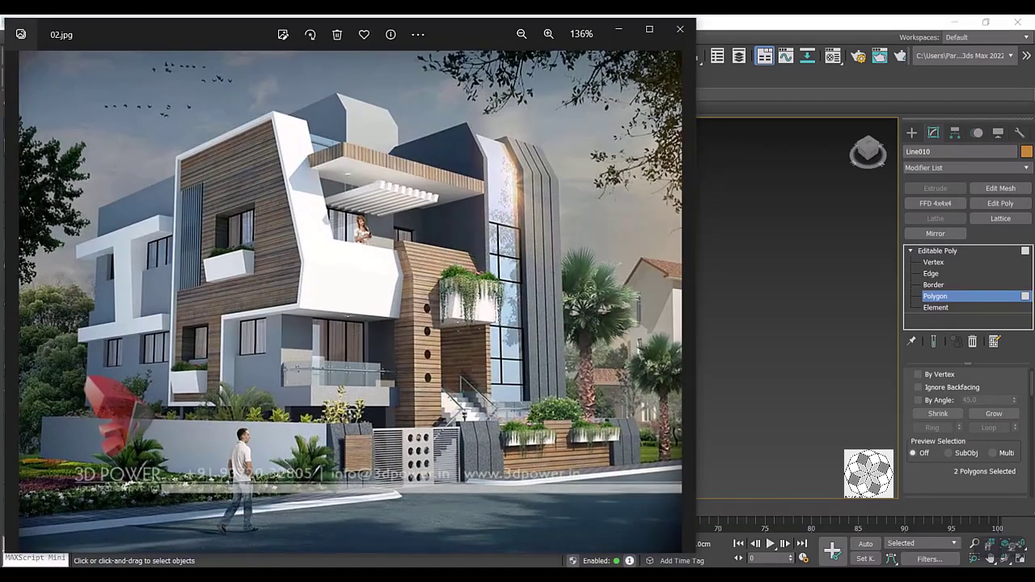
{"action": "key", "text": "alt+Tab"}
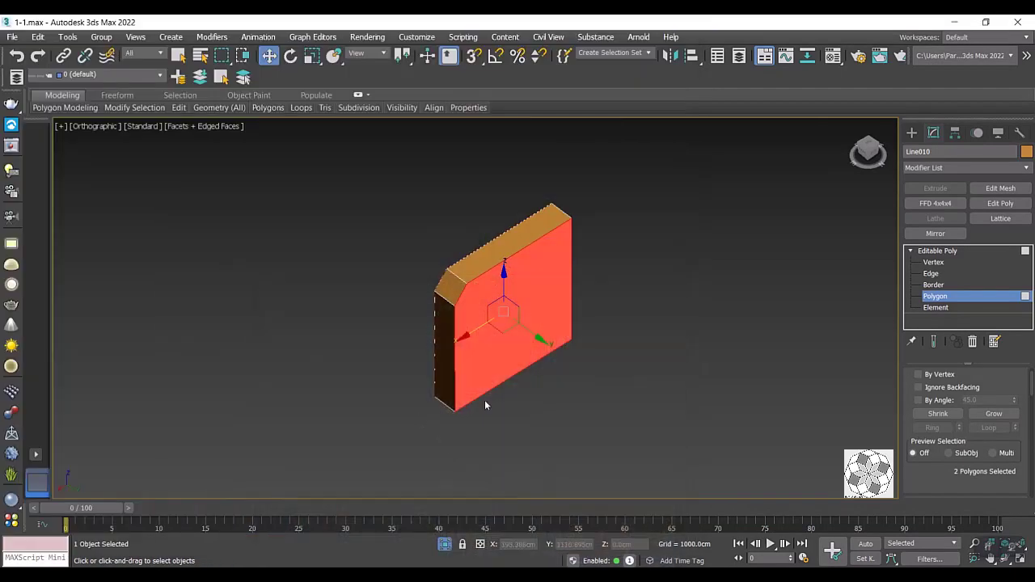
Inset the selected faces by about 22 cm and bridge them to open a hole.
{"action": "scroll", "coordinate": [955, 458], "scroll_direction": "down", "scroll_amount": 1}
{"action": "scroll", "coordinate": [955, 458], "scroll_direction": "down", "scroll_amount": 1}
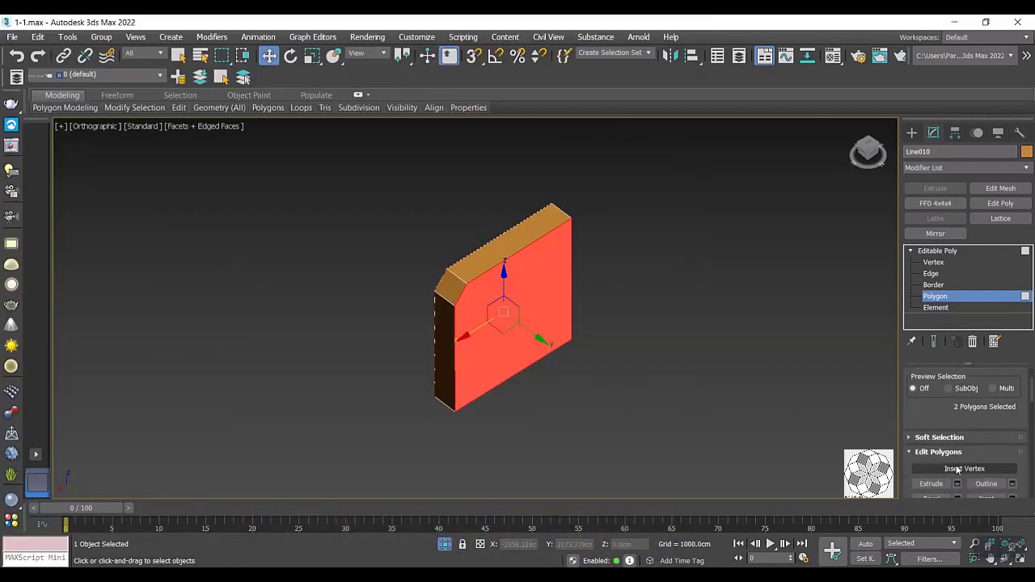
{"action": "scroll", "coordinate": [948, 469], "scroll_direction": "down", "scroll_amount": 1}
{"action": "left_click", "coordinate": [1012, 468]}
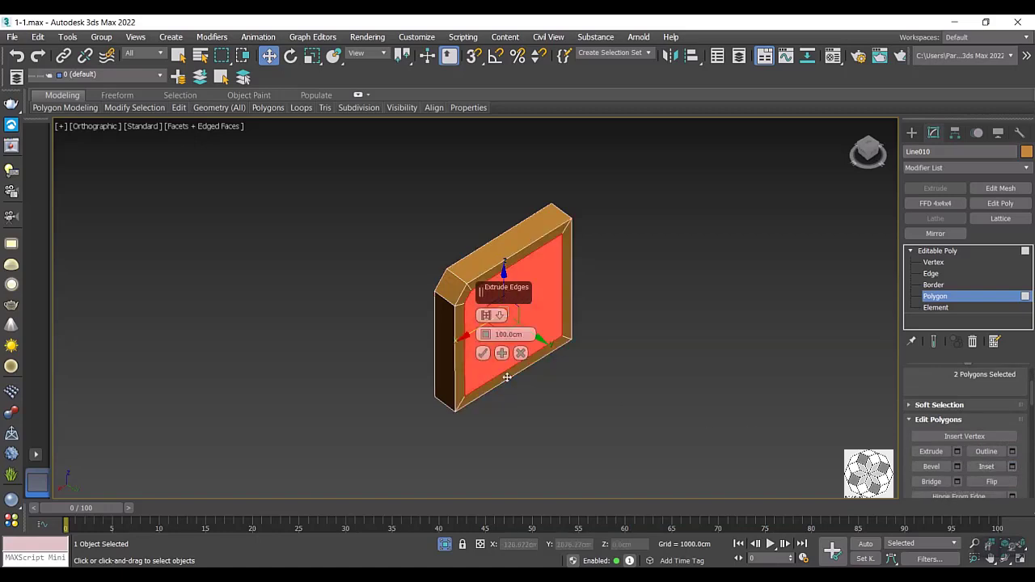
{"action": "scroll", "coordinate": [488, 346], "scroll_direction": "up", "scroll_amount": 3}
{"action": "left_click_drag", "start_coordinate": [485, 338], "coordinate": [476, 370]}
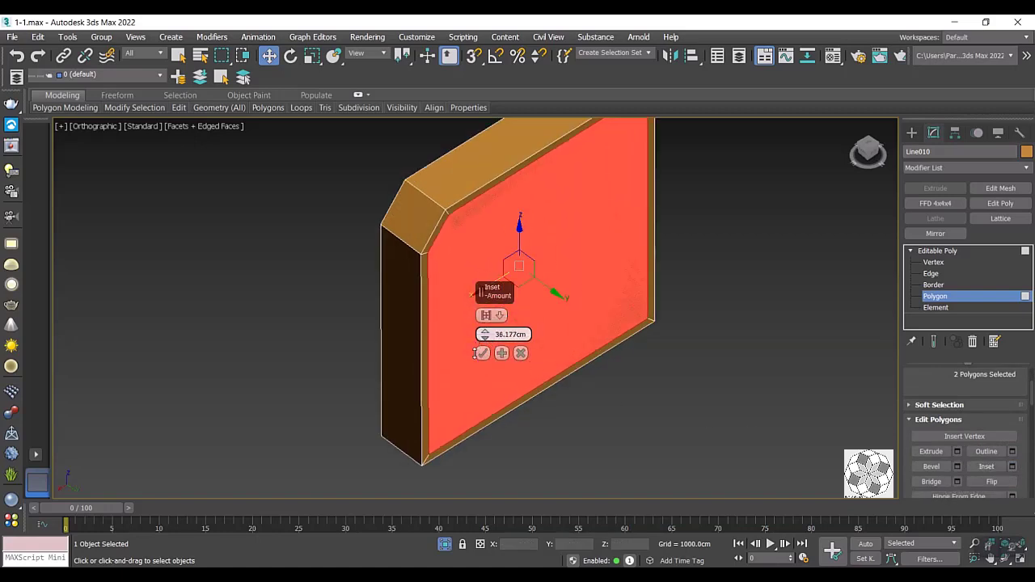
{"action": "left_click", "coordinate": [483, 353]}
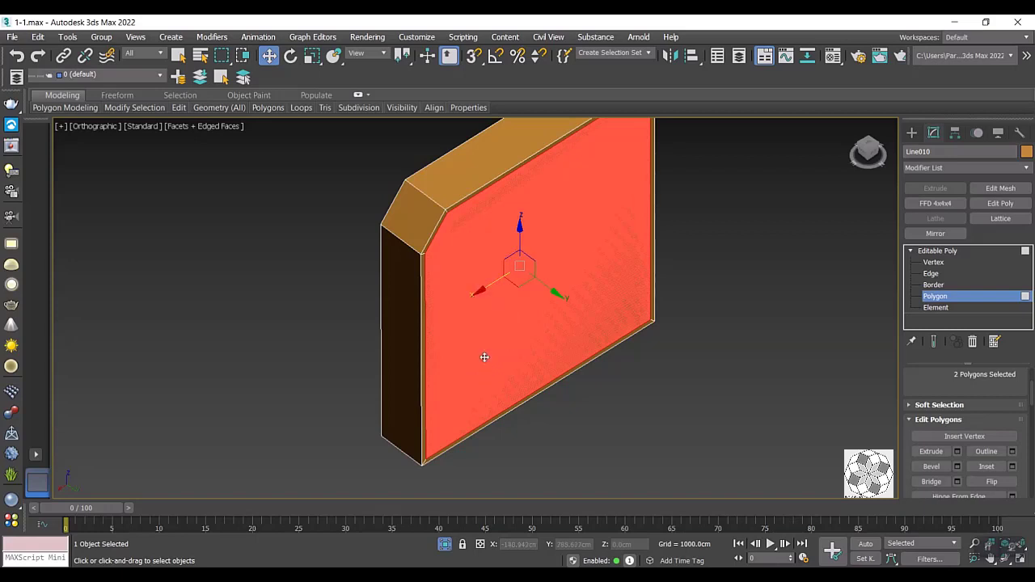
{"action": "left_click", "coordinate": [937, 483]}
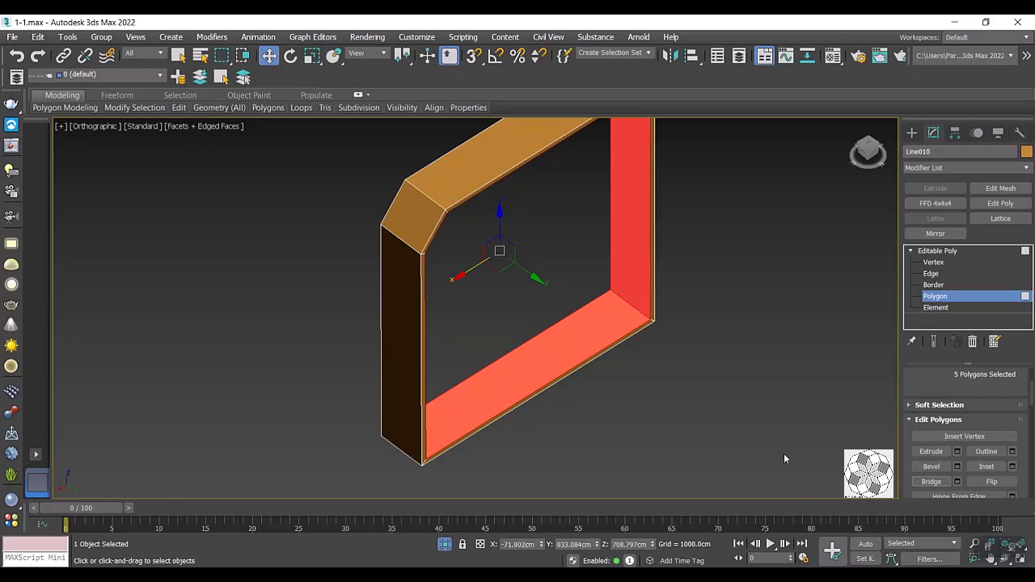
Unhide all objects, reframe the villa after checking the reference photo, and show the spline shape types.
{"action": "right_click", "coordinate": [542, 366]}
{"action": "left_click", "coordinate": [560, 258]}
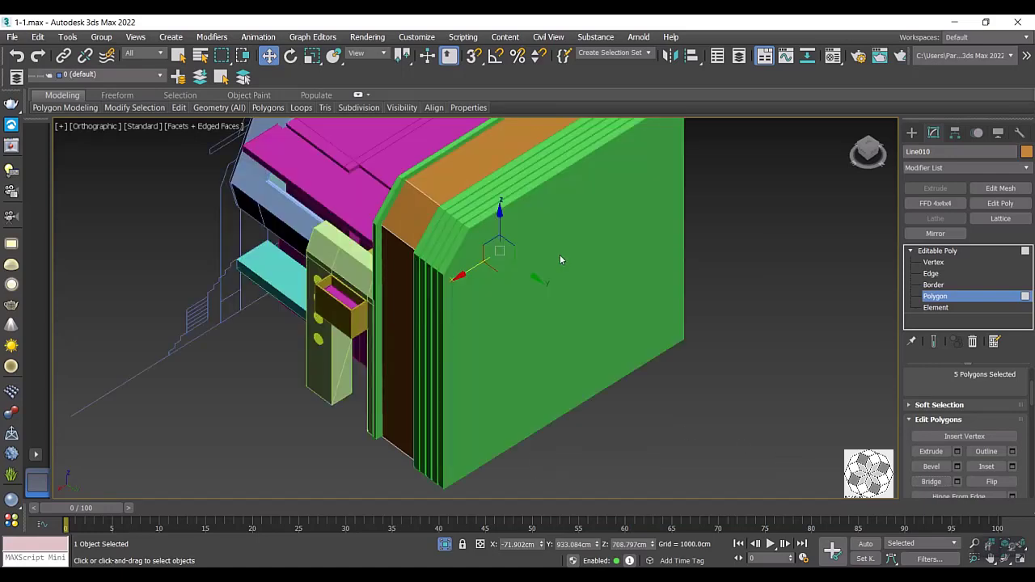
{"action": "middle_click_drag", "start_coordinate": [494, 379], "coordinate": [557, 343], "text": "alt"}
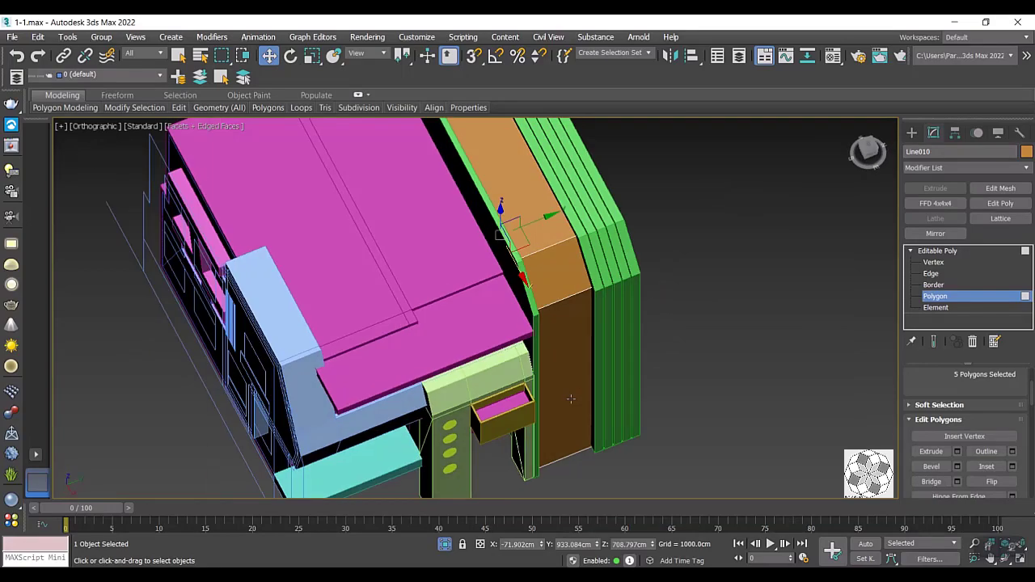
{"action": "key", "text": "alt+Tab"}
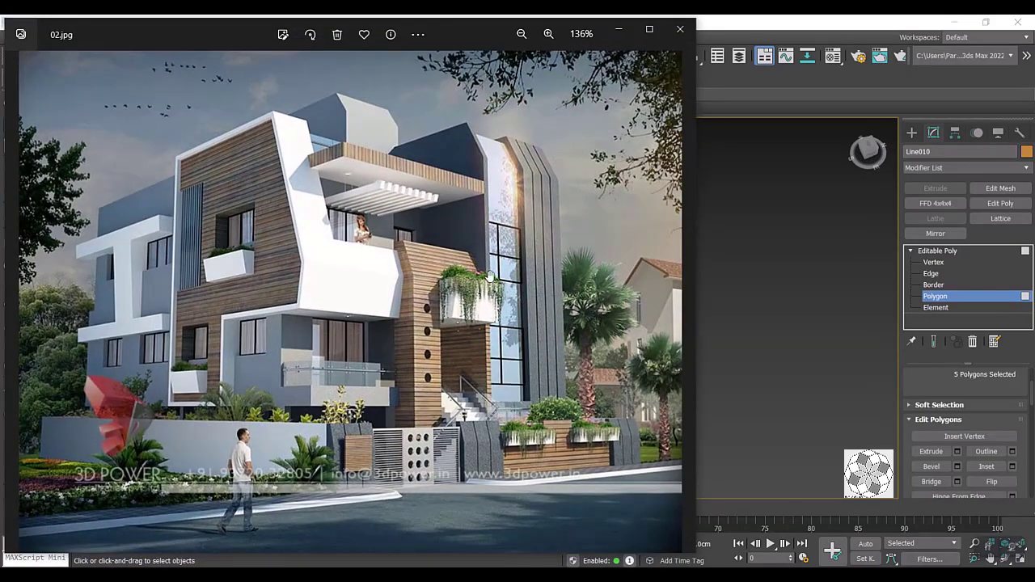
{"action": "left_click", "coordinate": [954, 24]}
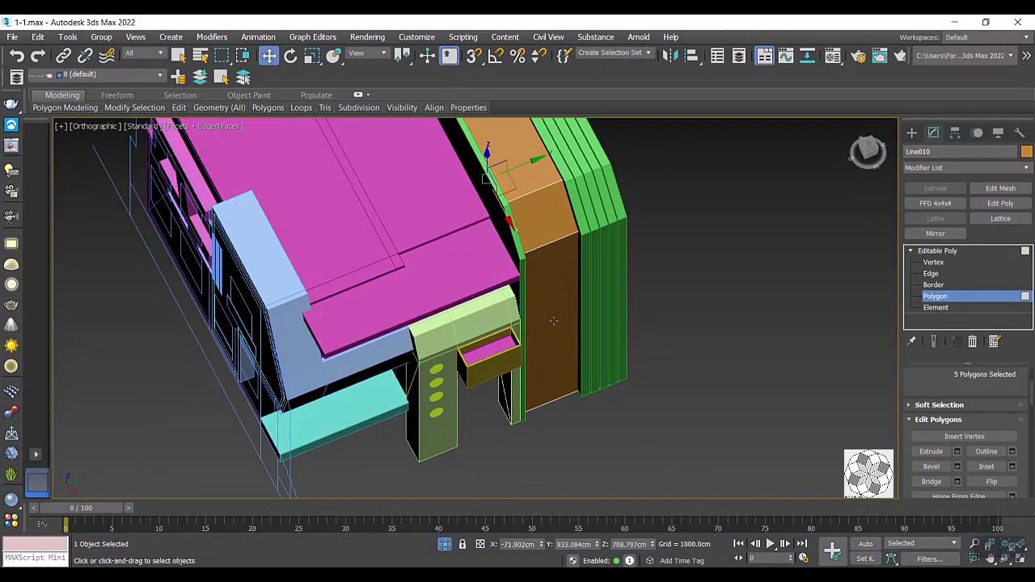
{"action": "middle_click_drag", "start_coordinate": [553, 321], "coordinate": [369, 281]}
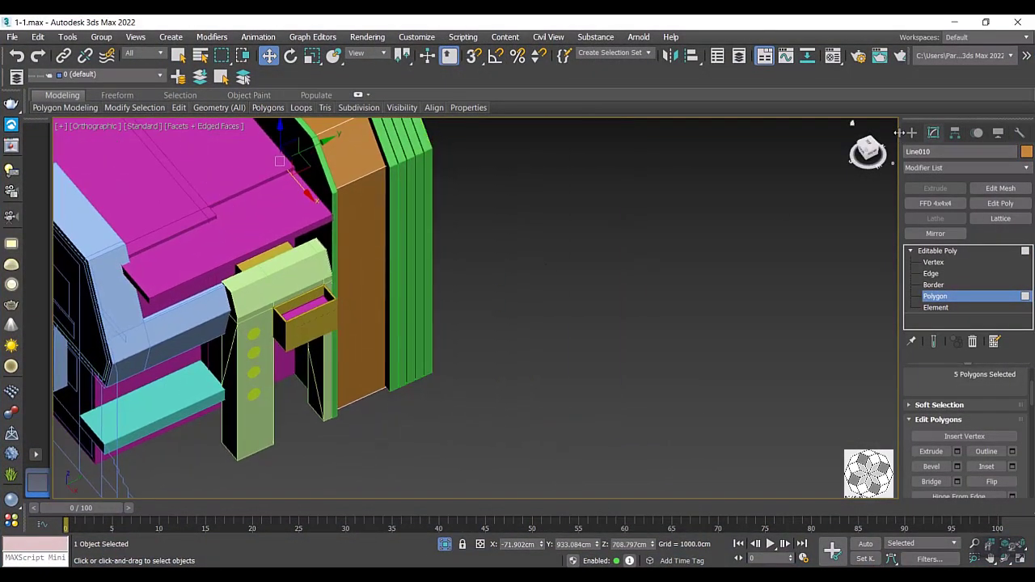
{"action": "left_click", "coordinate": [911, 131]}
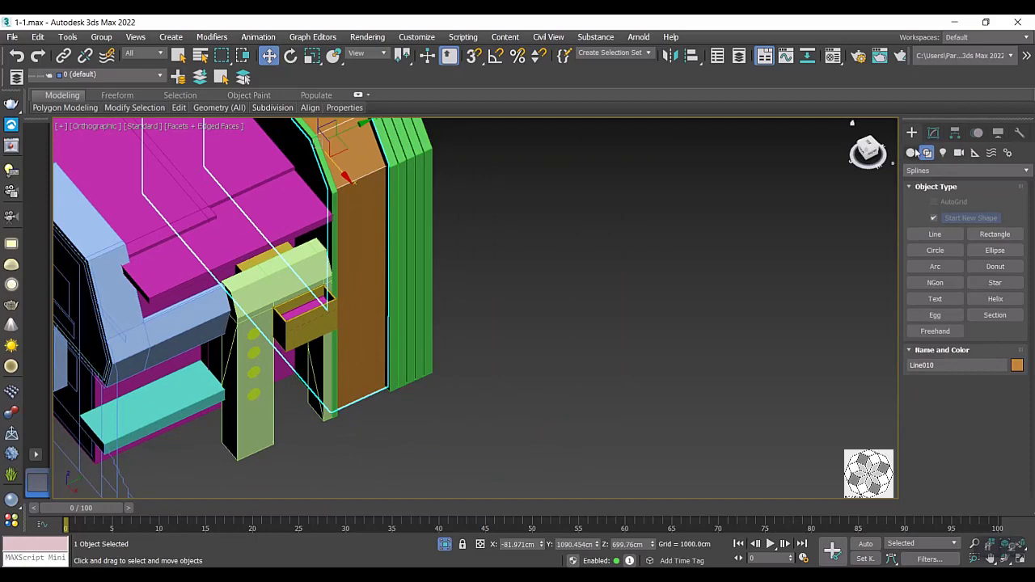
Draw an AutoGrid box on the orange wall face, 9.436cm high with 6×2 segments.
{"action": "left_click", "coordinate": [912, 152]}
{"action": "left_click", "coordinate": [935, 218]}
{"action": "scroll", "coordinate": [375, 250], "scroll_direction": "up", "scroll_amount": 2}
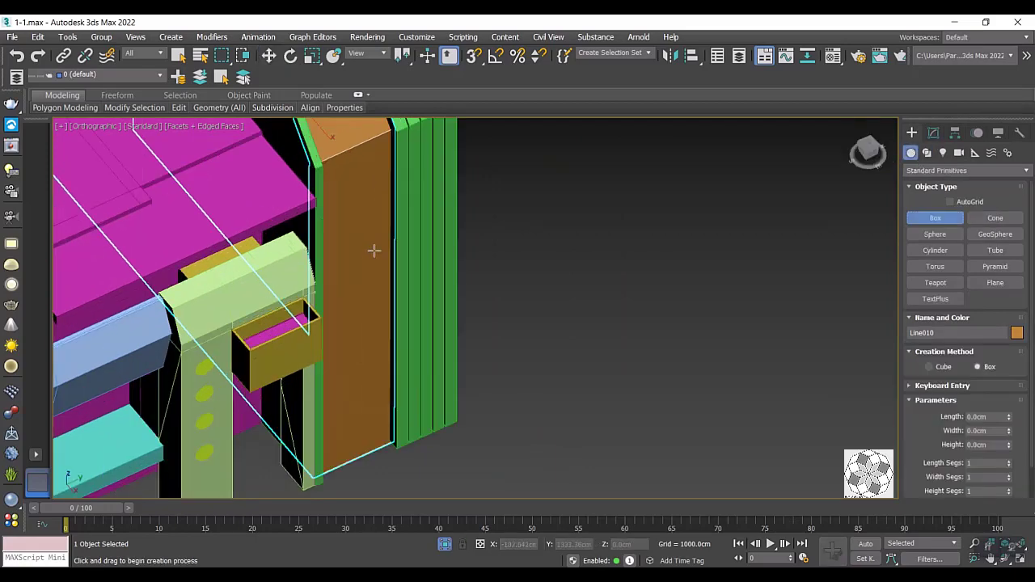
{"action": "left_click", "coordinate": [950, 201]}
{"action": "mouse_move", "coordinate": [394, 212]}
{"action": "left_mouse_down"}
{"action": "mouse_move", "coordinate": [311, 349]}
{"action": "mouse_move", "coordinate": [324, 434]}
{"action": "left_mouse_up"}
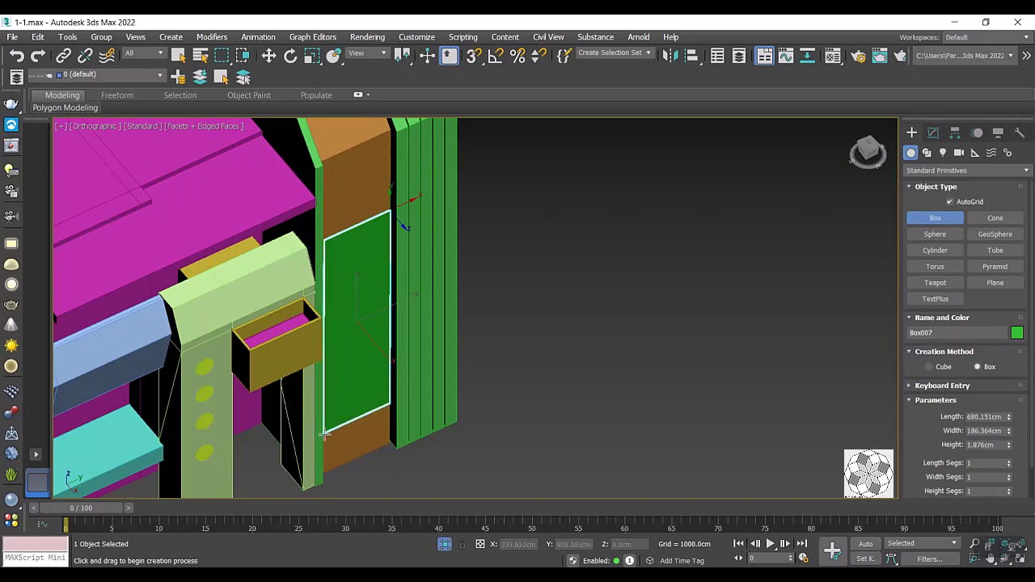
{"action": "left_click", "coordinate": [324, 437]}
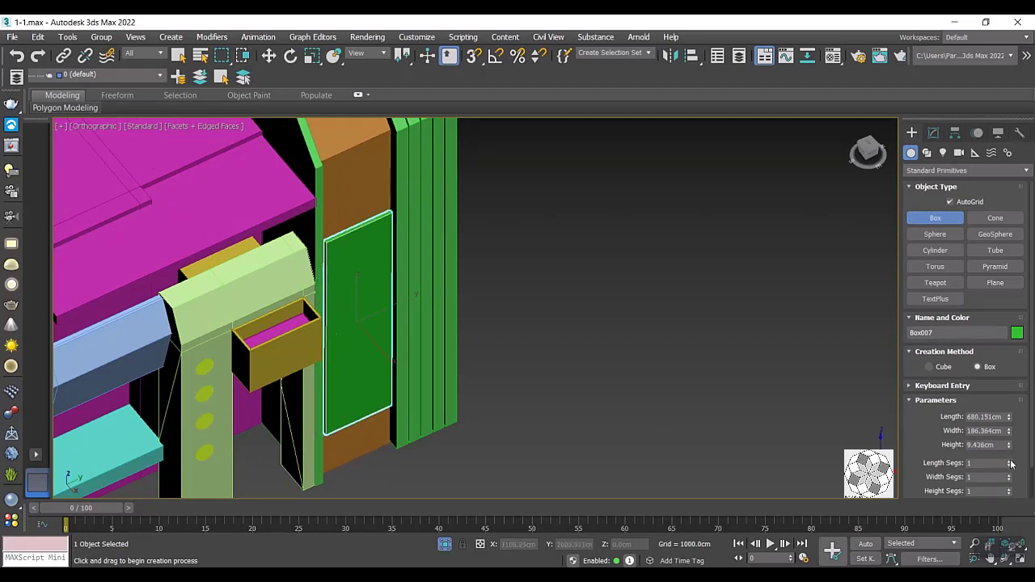
{"action": "left_click_drag", "start_coordinate": [1011, 463], "coordinate": [1010, 477]}
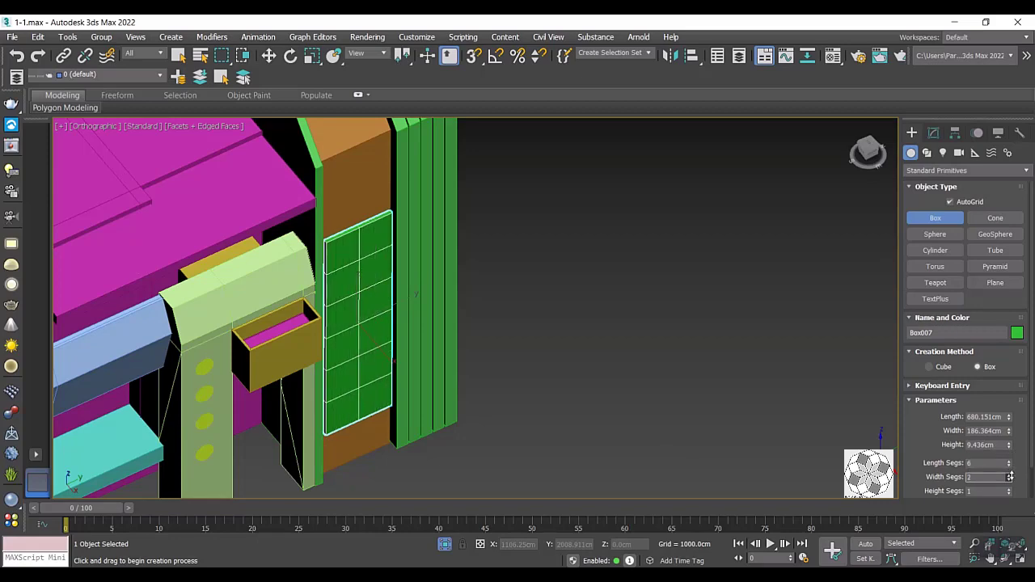
{"action": "key", "text": "alt+Tab"}
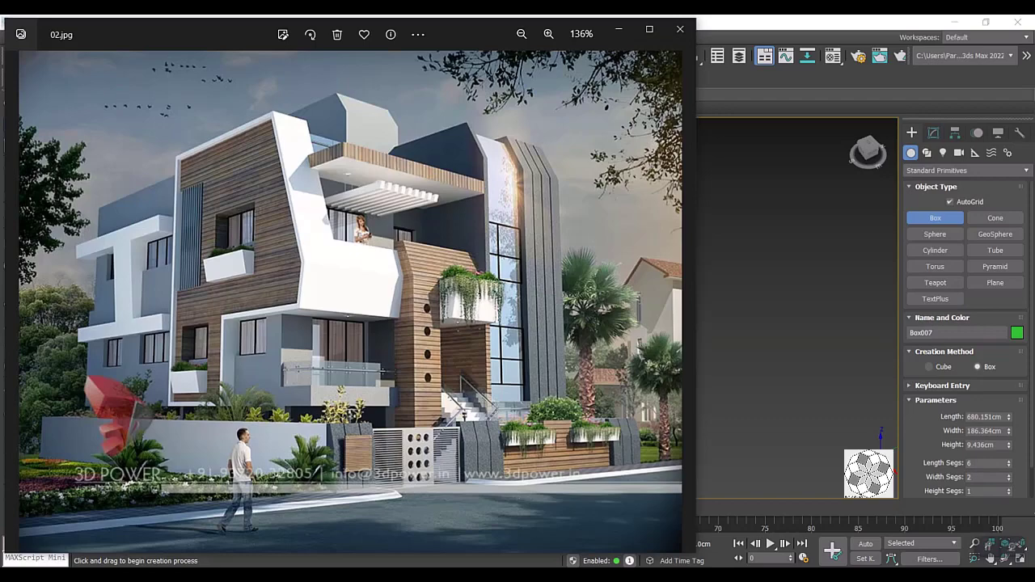
Move Box007 into position within the orange face, aligning it in the Right view.
{"action": "key", "text": "alt+Tab"}
{"action": "scroll", "coordinate": [340, 420], "scroll_direction": "up", "scroll_amount": 3}
{"action": "scroll", "coordinate": [340, 421], "scroll_direction": "up", "scroll_amount": 2}
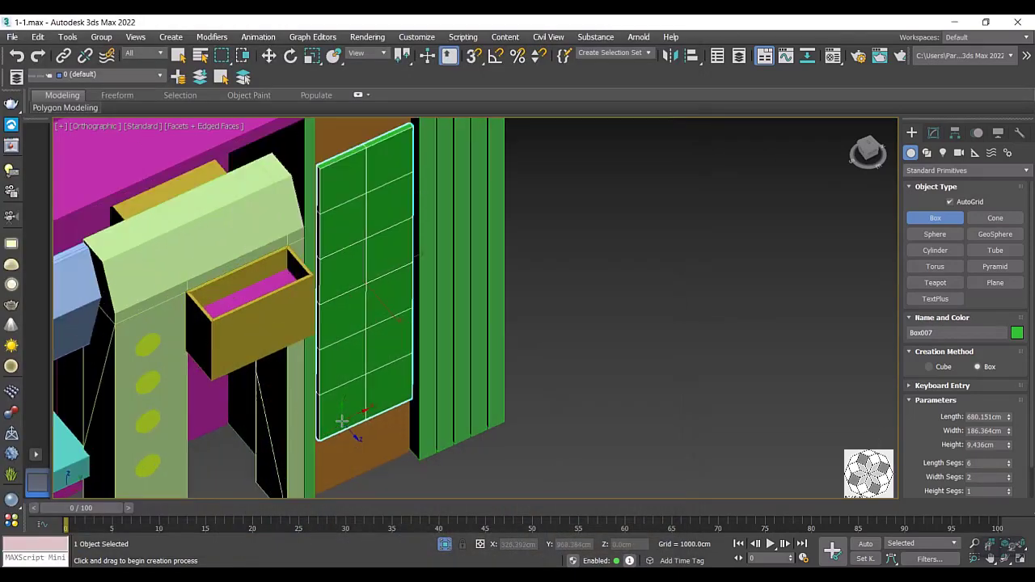
{"action": "key", "text": "w"}
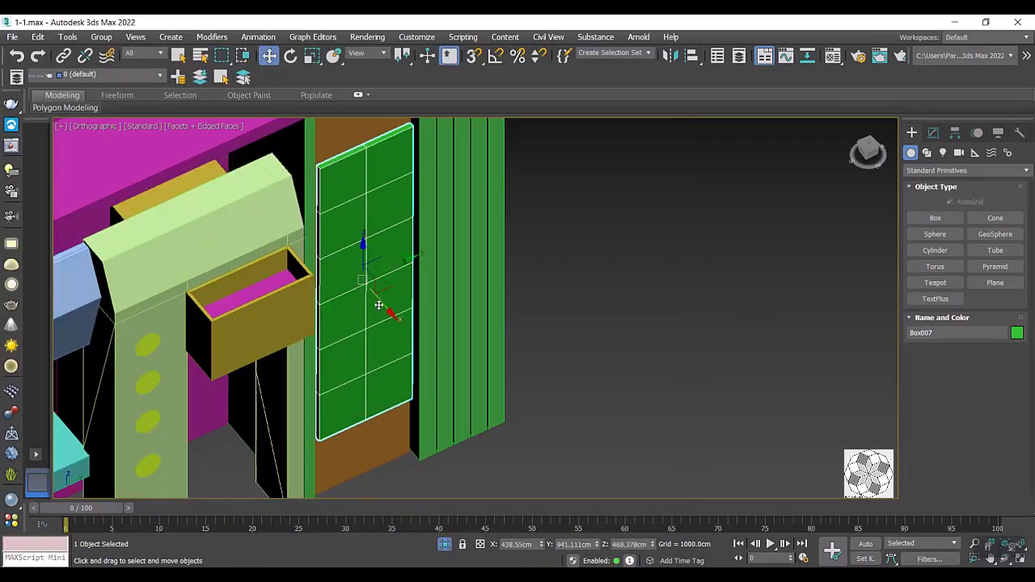
{"action": "left_click_drag", "start_coordinate": [383, 306], "coordinate": [379, 303]}
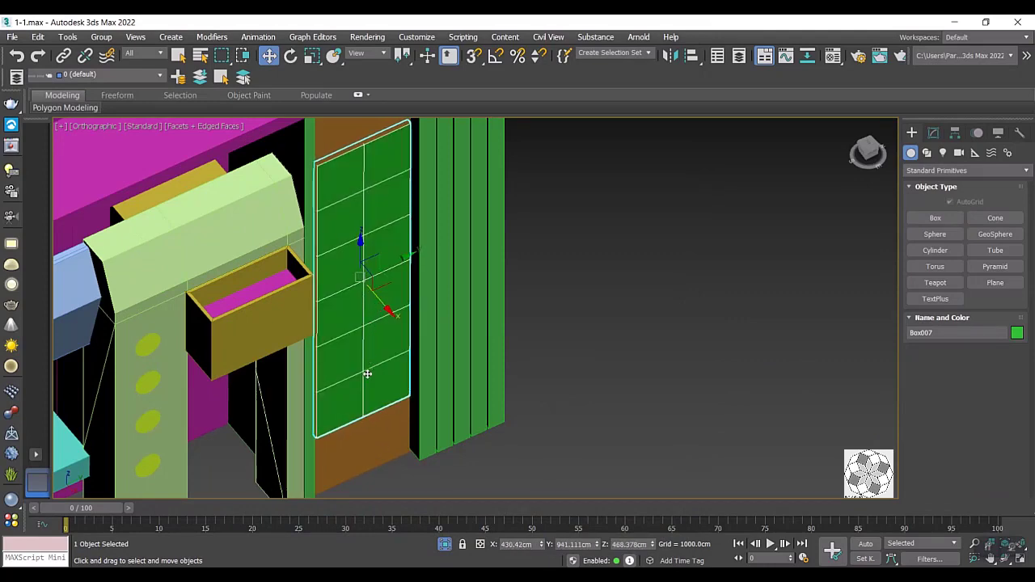
{"action": "left_click", "coordinate": [877, 158]}
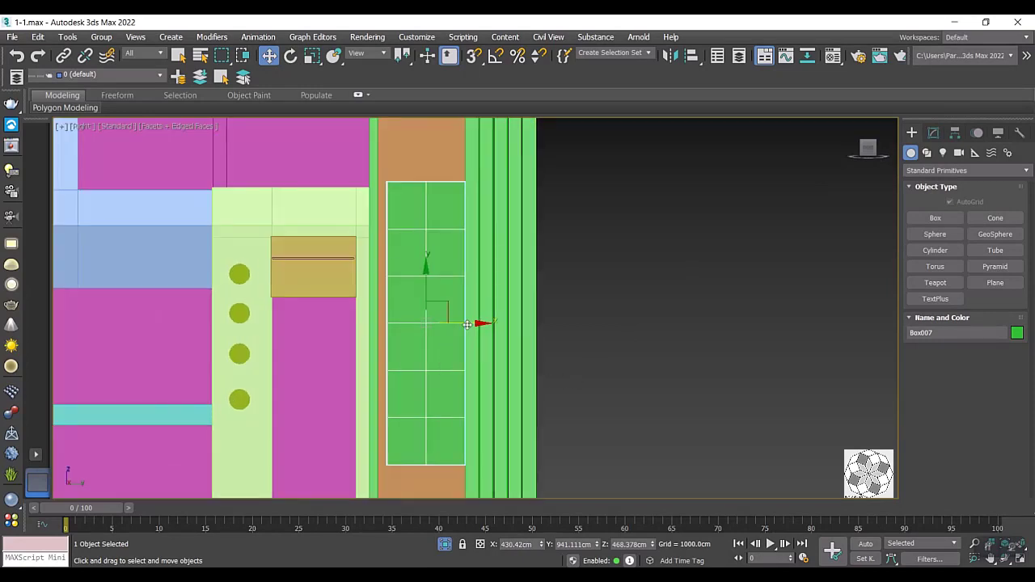
{"action": "left_click_drag", "start_coordinate": [442, 325], "coordinate": [436, 325]}
{"action": "right_click", "coordinate": [407, 292]}
{"action": "mouse_move", "coordinate": [462, 440]}
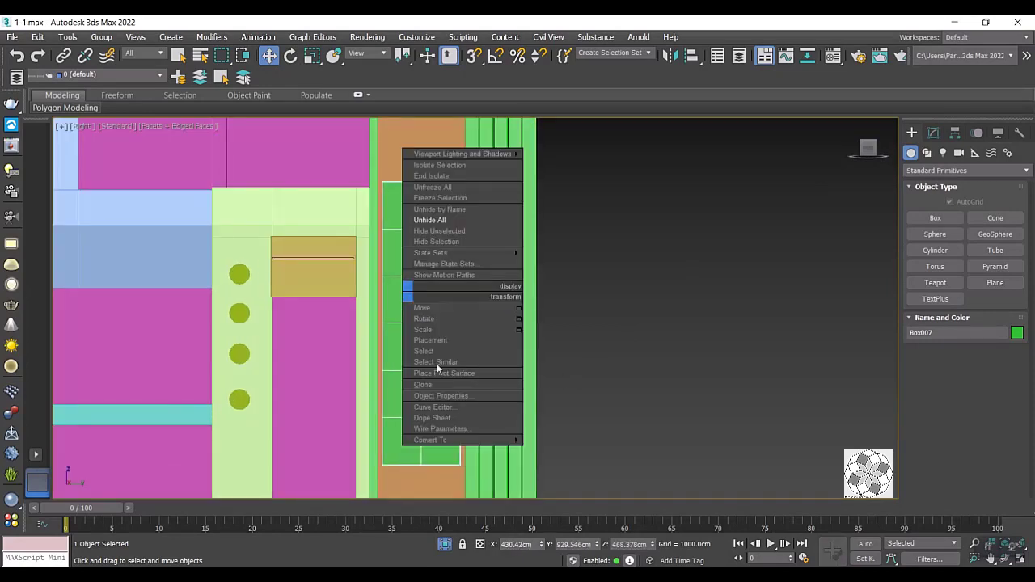
{"action": "left_click", "coordinate": [715, 377]}
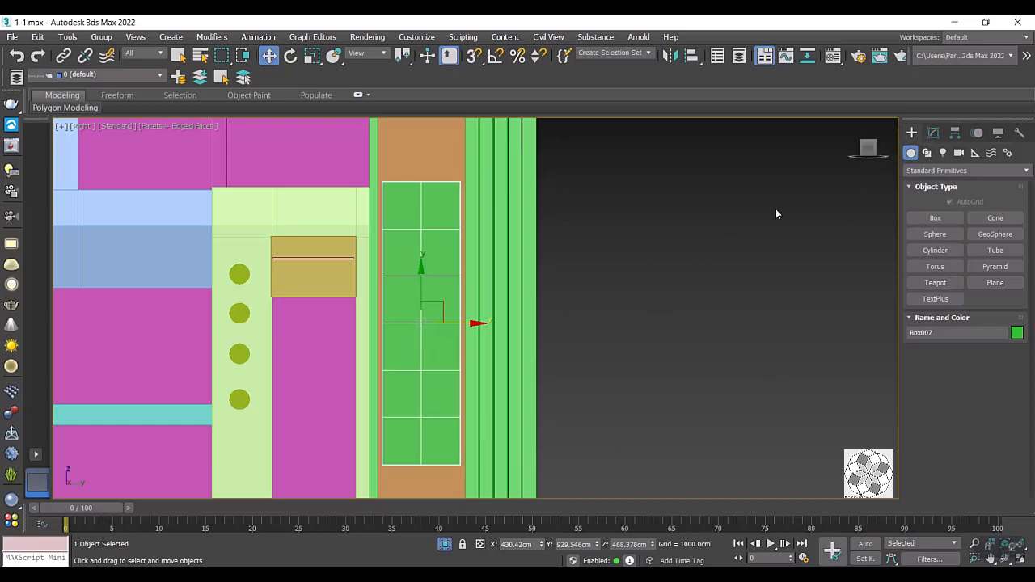
Scale Box007 slightly wider along X so it fills the orange frame.
{"action": "left_click", "coordinate": [312, 56]}
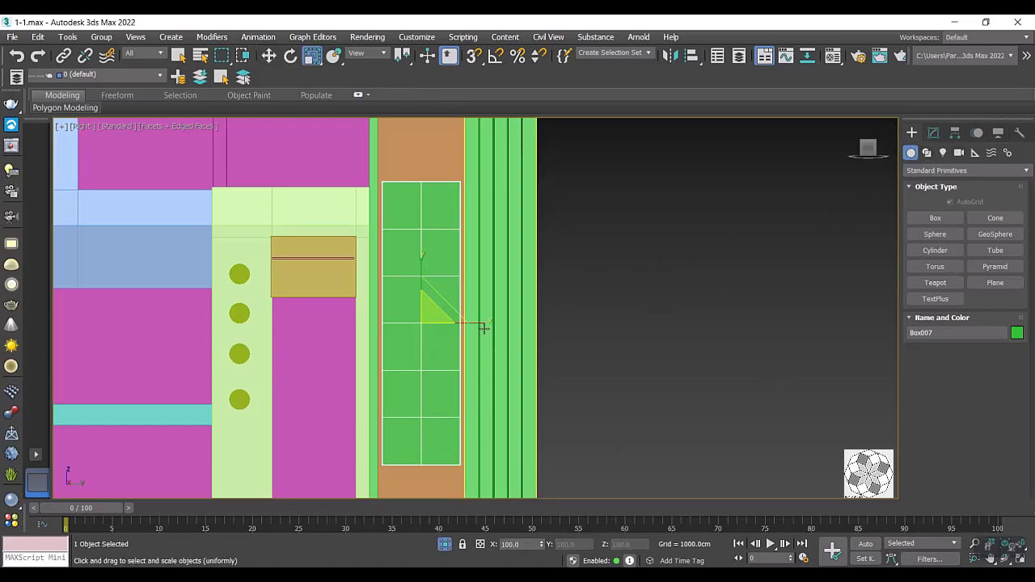
{"action": "left_click_drag", "start_coordinate": [482, 325], "coordinate": [489, 325]}
{"action": "mouse_move", "coordinate": [488, 326]}
{"action": "middle_mouse_down", "text": "alt"}
{"action": "mouse_move", "coordinate": [515, 377]}
{"action": "mouse_move", "coordinate": [542, 388]}
{"action": "middle_mouse_up", "text": "alt"}
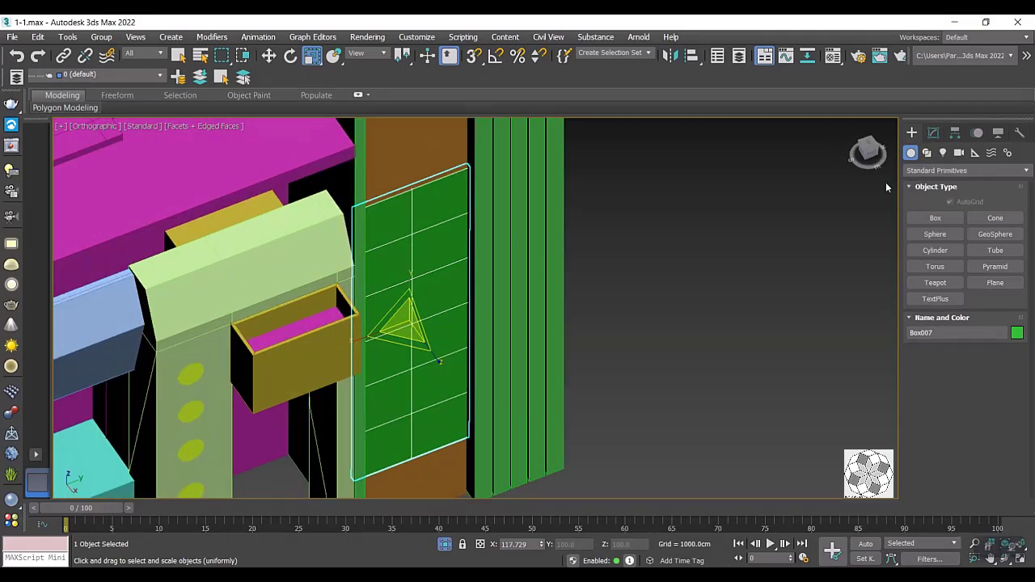
Add a Lattice modifier to Box007 with edge-only struts, trying radius 2.0cm then 1.0cm.
{"action": "left_click", "coordinate": [933, 134]}
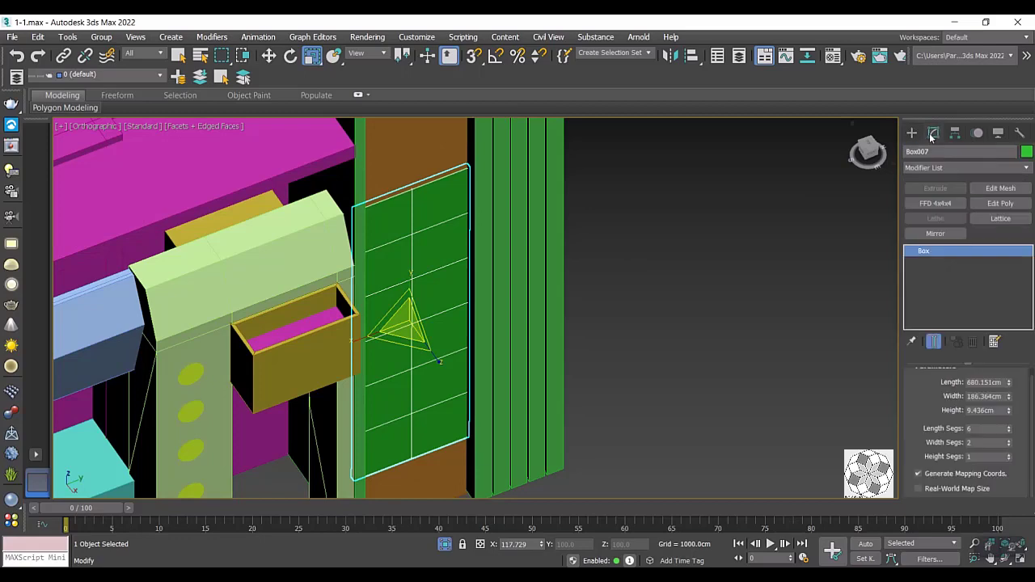
{"action": "left_click", "coordinate": [1001, 218]}
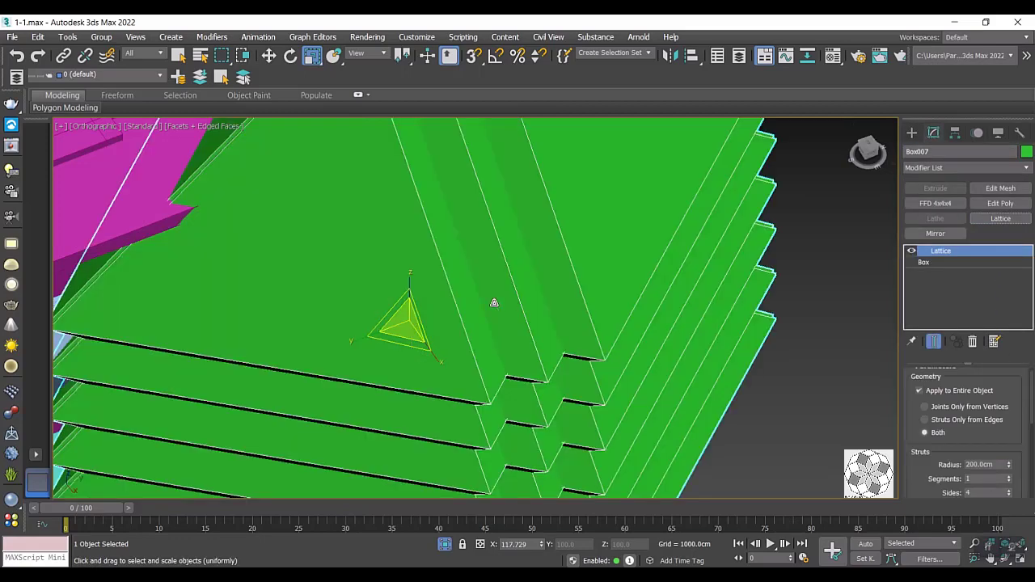
{"action": "left_click", "coordinate": [953, 423]}
{"action": "double_click", "coordinate": [986, 468]}
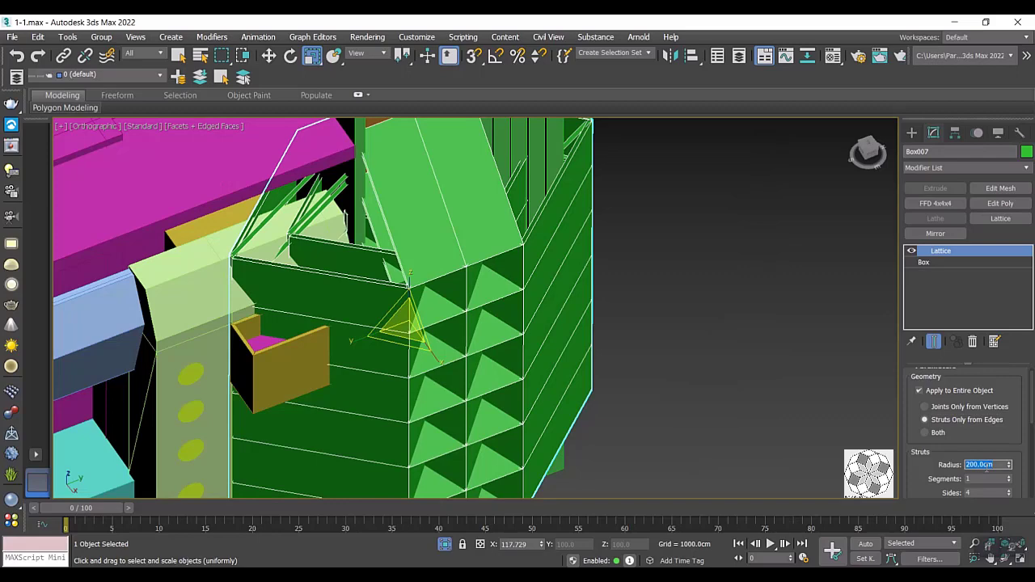
{"action": "type", "text": "2"}
{"action": "key", "text": "Return"}
{"action": "type", "text": "1"}
{"action": "key", "text": "Return"}
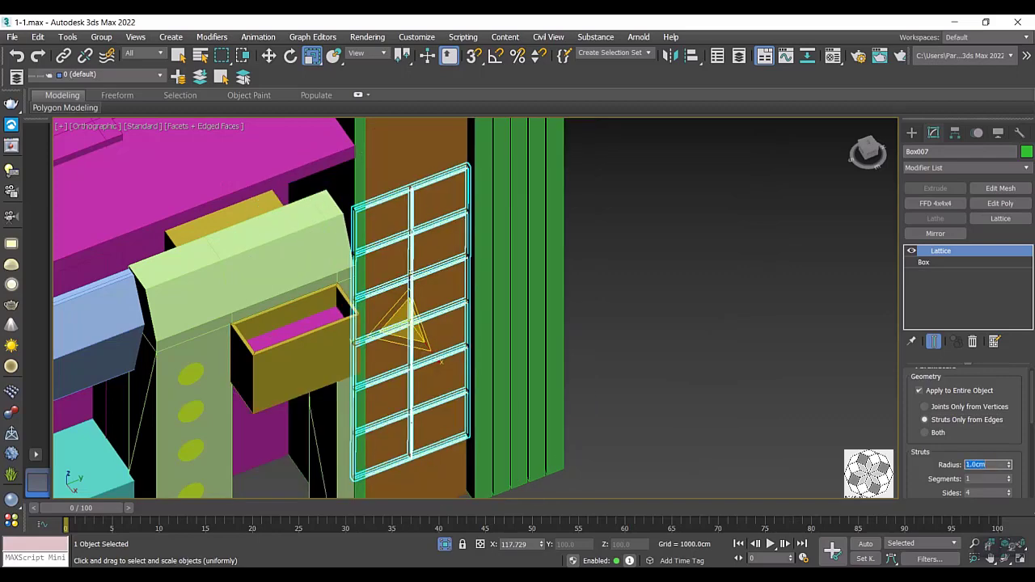
Inspect the lattice grid by deselecting and reselecting Box007 while zooming in and out.
{"action": "scroll", "coordinate": [413, 332], "scroll_direction": "up", "scroll_amount": 2}
{"action": "right_click", "coordinate": [540, 341]}
{"action": "left_click", "coordinate": [686, 380]}
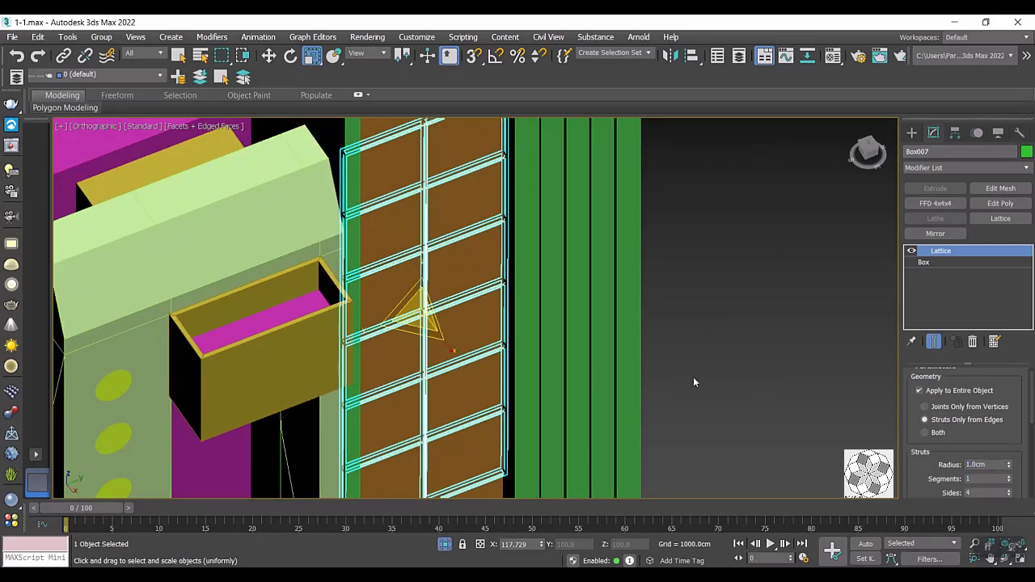
{"action": "left_click", "coordinate": [693, 378]}
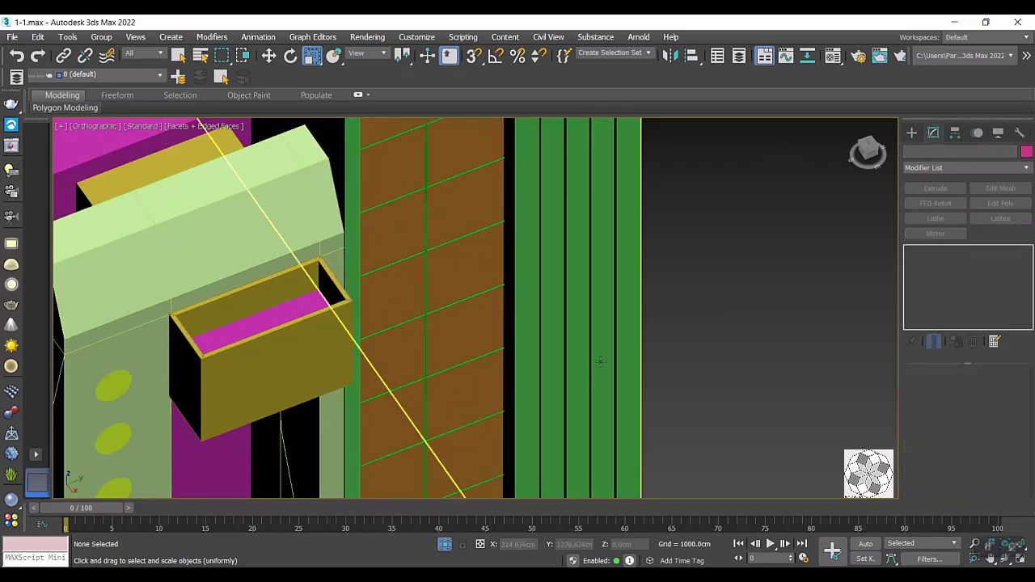
{"action": "scroll", "coordinate": [430, 249], "scroll_direction": "up", "scroll_amount": 5}
{"action": "scroll", "coordinate": [445, 253], "scroll_direction": "up", "scroll_amount": 5}
{"action": "left_click", "coordinate": [447, 255]}
{"action": "scroll", "coordinate": [447, 255], "scroll_direction": "down", "scroll_amount": 3}
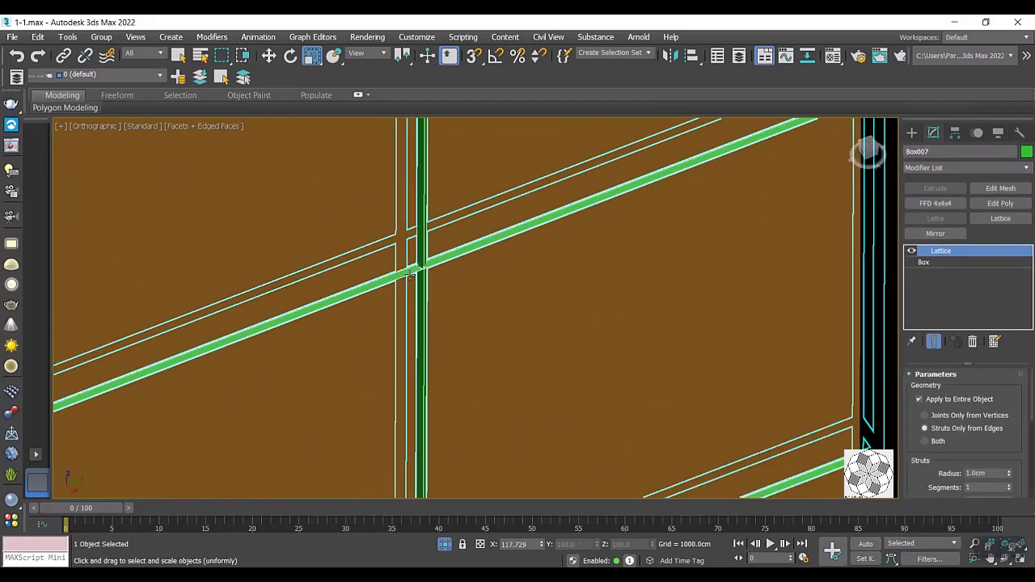
{"action": "scroll", "coordinate": [421, 348], "scroll_direction": "down", "scroll_amount": 5}
{"action": "scroll", "coordinate": [814, 369], "scroll_direction": "down", "scroll_amount": 5}
{"action": "left_click", "coordinate": [847, 388]}
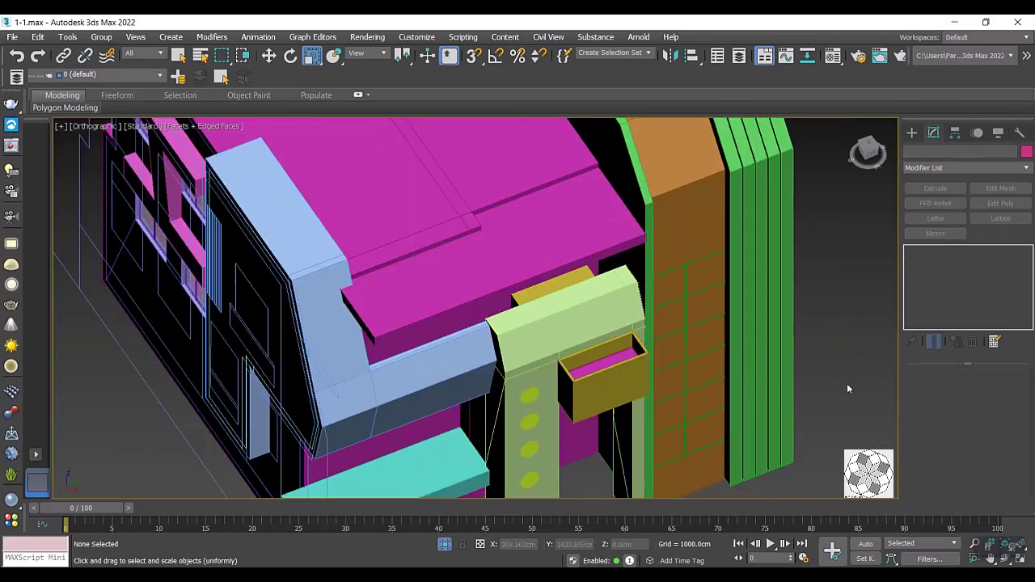
{"action": "left_click", "coordinate": [705, 322]}
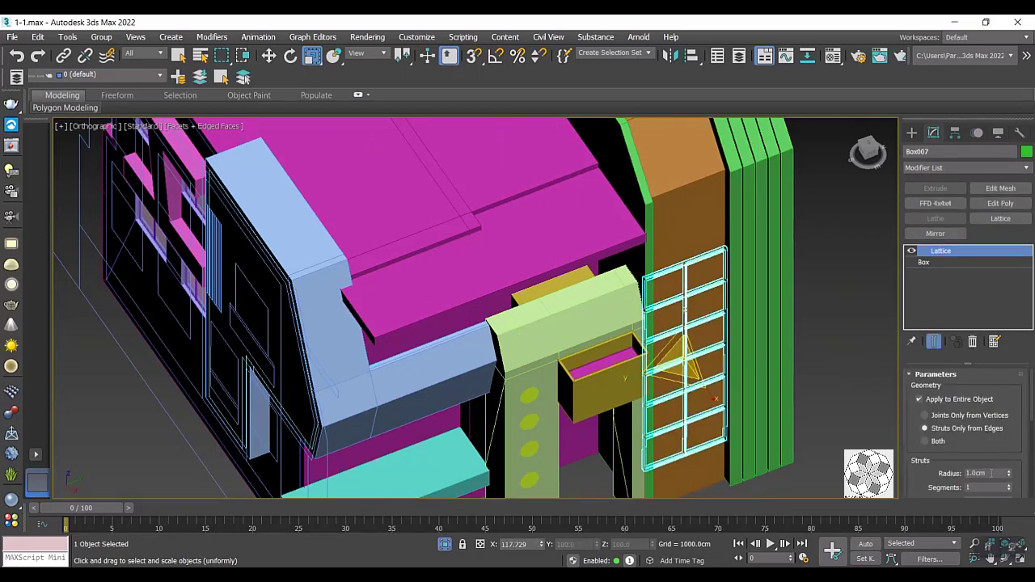
{"action": "left_click", "coordinate": [817, 412]}
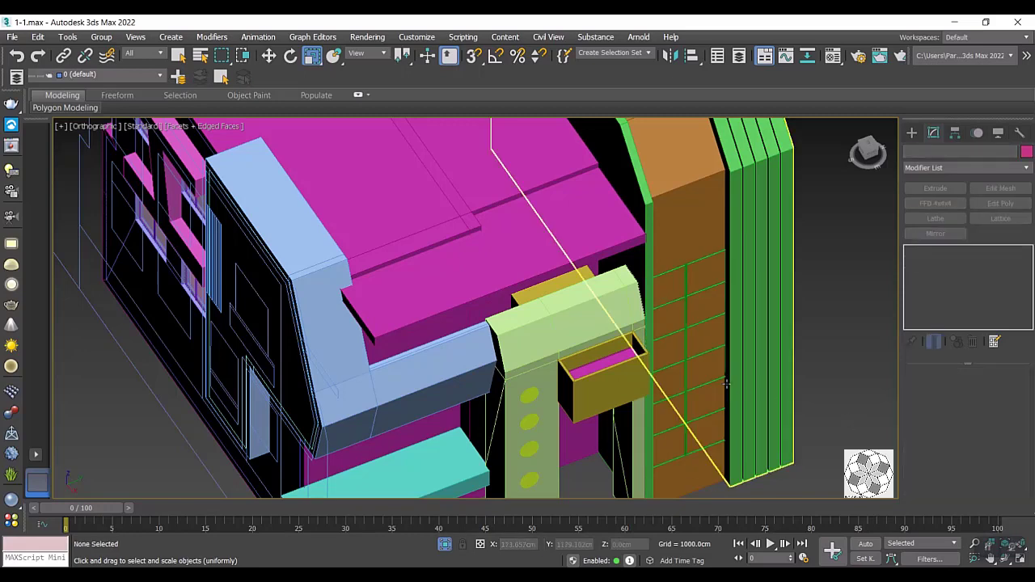
{"action": "scroll", "coordinate": [725, 384], "scroll_direction": "up", "scroll_amount": 5}
{"action": "left_click", "coordinate": [742, 366]}
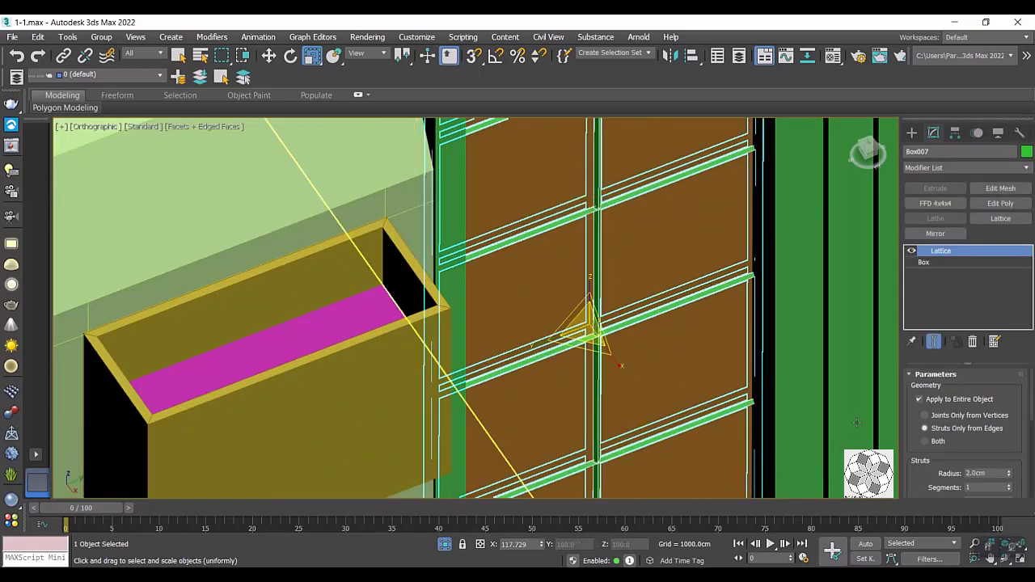
Set the lattice strut radius to 3.0cm and deselect the grid to view it.
{"action": "double_click", "coordinate": [982, 473]}
{"action": "type", "text": "3"}
{"action": "key", "text": "Return"}
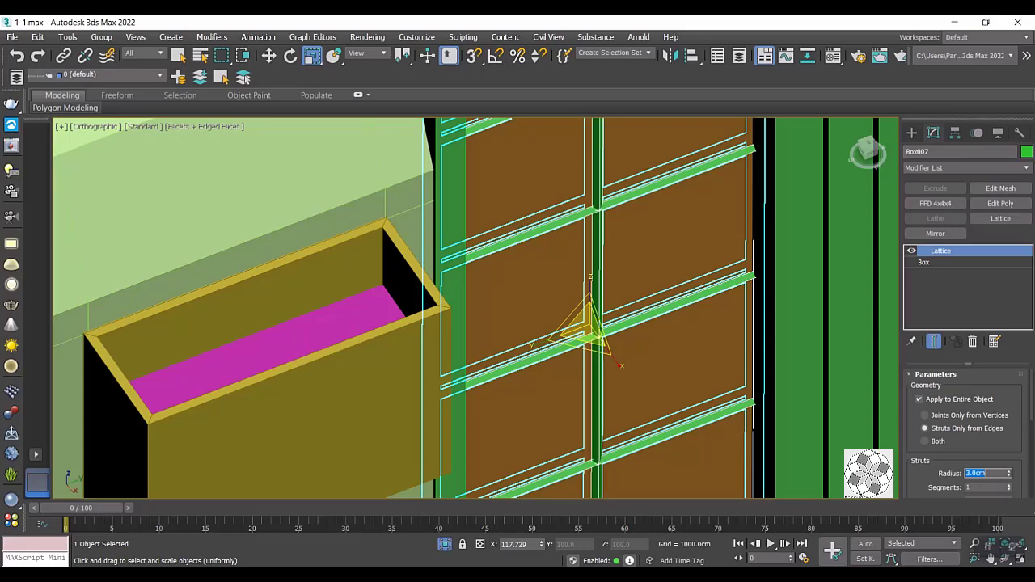
{"action": "scroll", "coordinate": [928, 461], "scroll_direction": "down", "scroll_amount": 3}
{"action": "scroll", "coordinate": [579, 335], "scroll_direction": "down", "scroll_amount": 3}
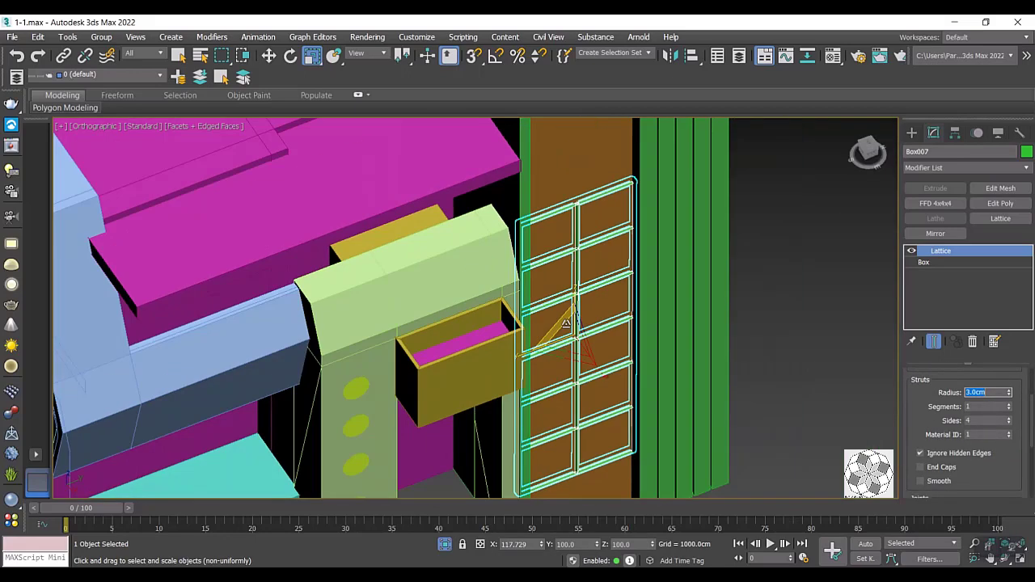
{"action": "scroll", "coordinate": [579, 335], "scroll_direction": "down", "scroll_amount": 3}
{"action": "scroll", "coordinate": [579, 335], "scroll_direction": "down", "scroll_amount": 2}
{"action": "left_click", "coordinate": [589, 368]}
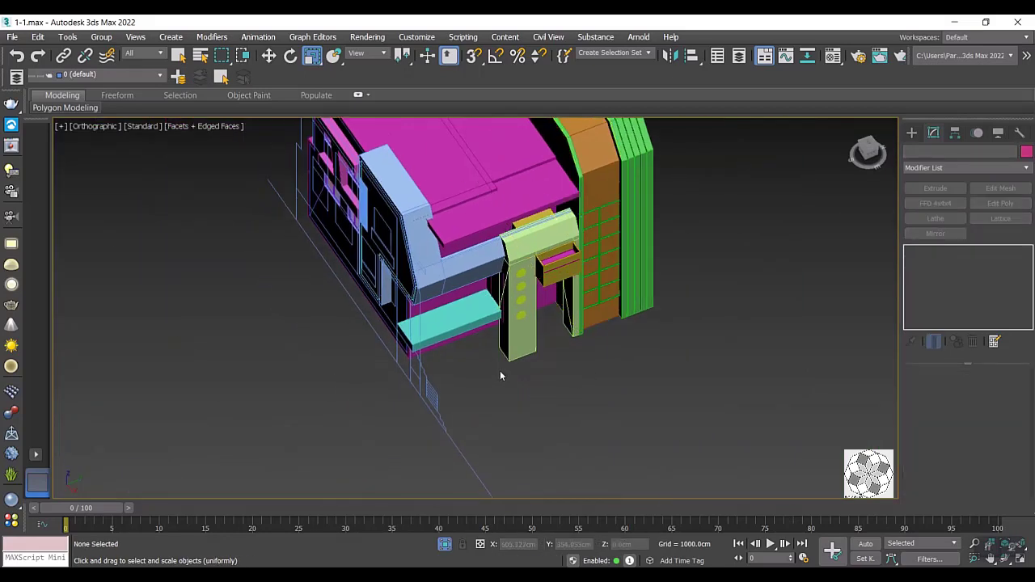
Compare with the villa reference image and switch the viewport to the Front view.
{"action": "middle_click_drag", "start_coordinate": [500, 371], "coordinate": [558, 422], "text": "alt"}
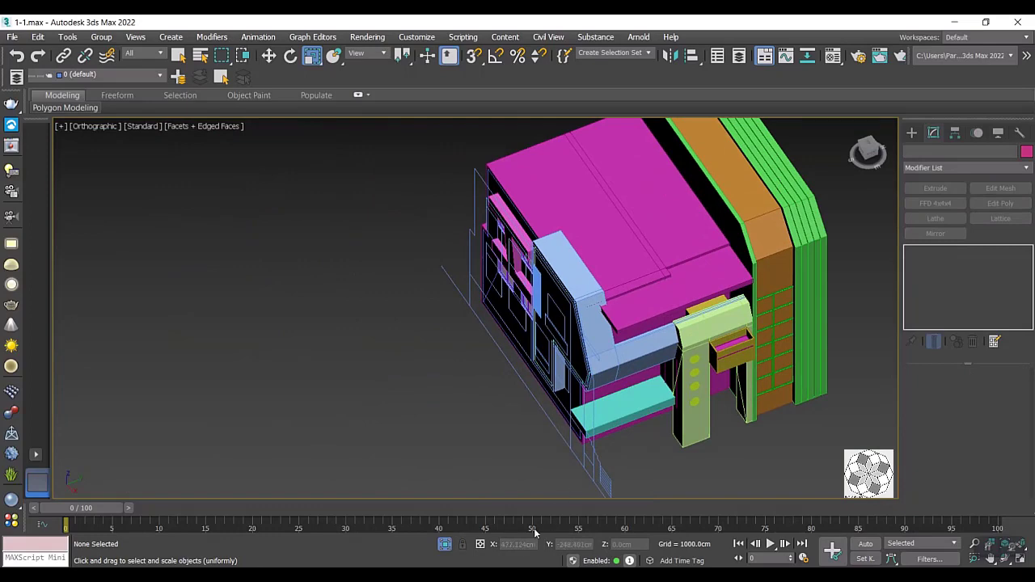
{"action": "left_click", "coordinate": [537, 578]}
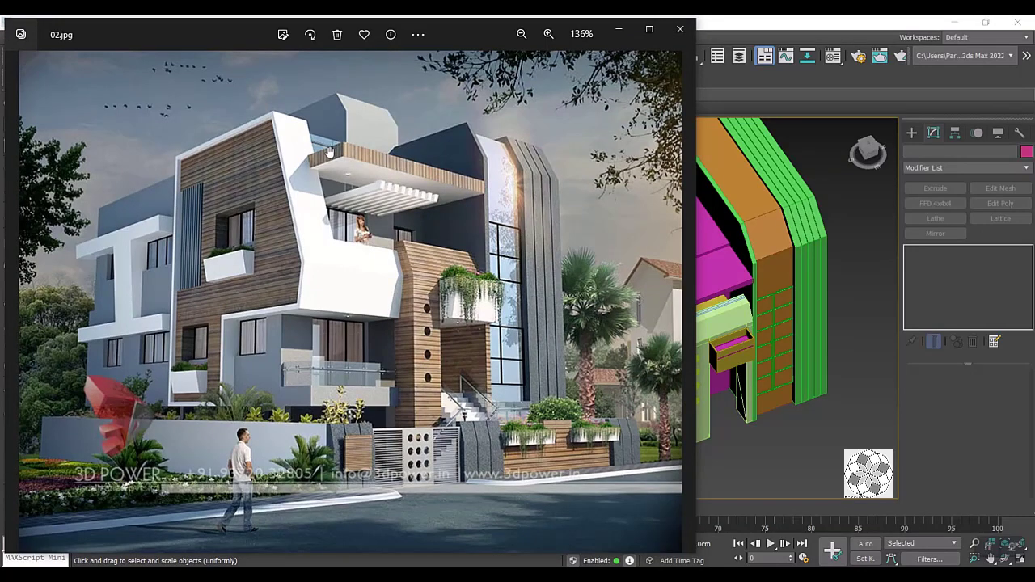
{"action": "left_click", "coordinate": [618, 29]}
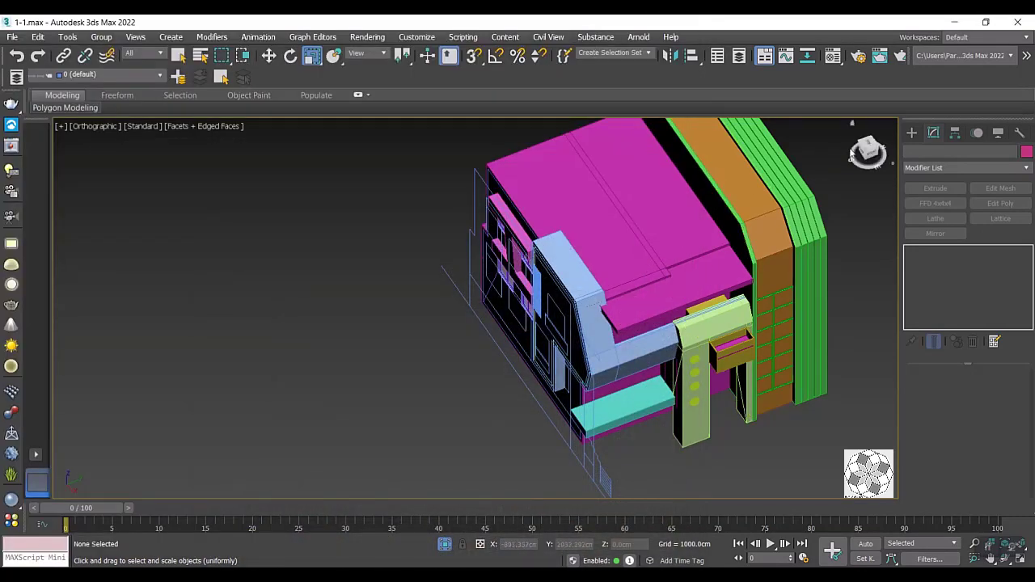
{"action": "left_click_drag", "start_coordinate": [852, 154], "coordinate": [945, 143]}
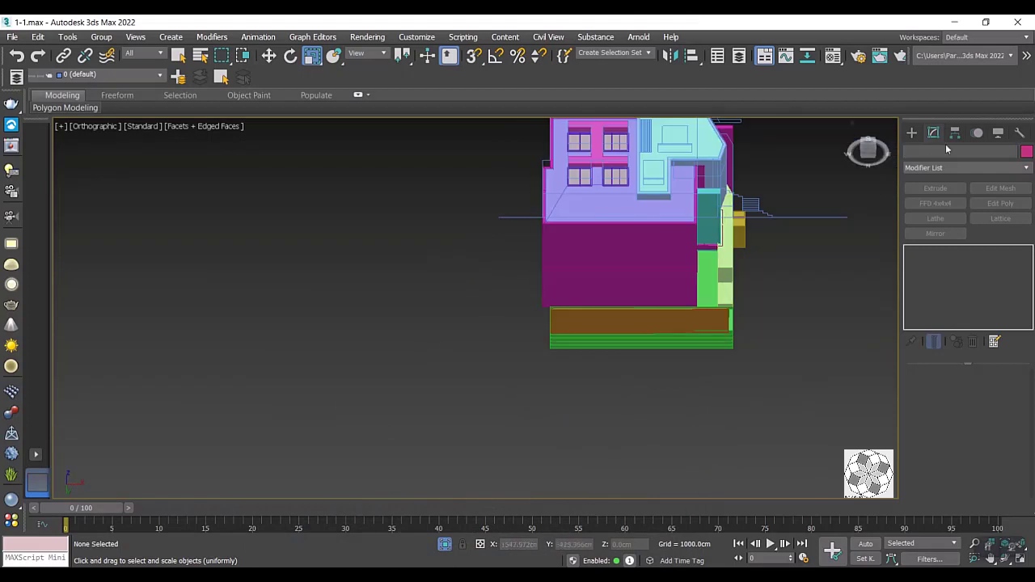
{"action": "left_click", "coordinate": [868, 149]}
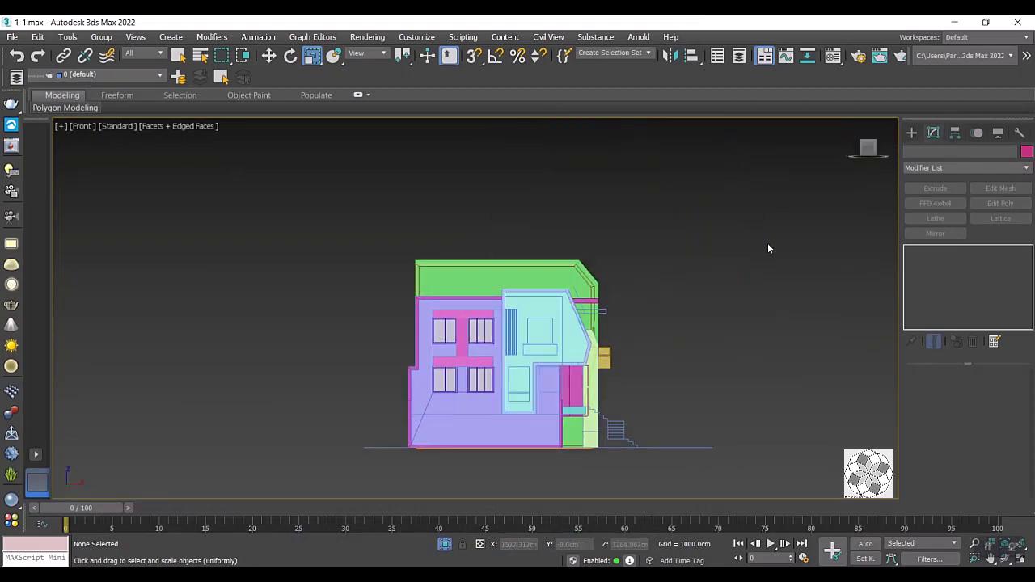
Box-select all 28 villa objects and freeze them so they turn grey.
{"action": "left_click_drag", "start_coordinate": [790, 197], "coordinate": [300, 506]}
{"action": "right_click", "coordinate": [466, 391]}
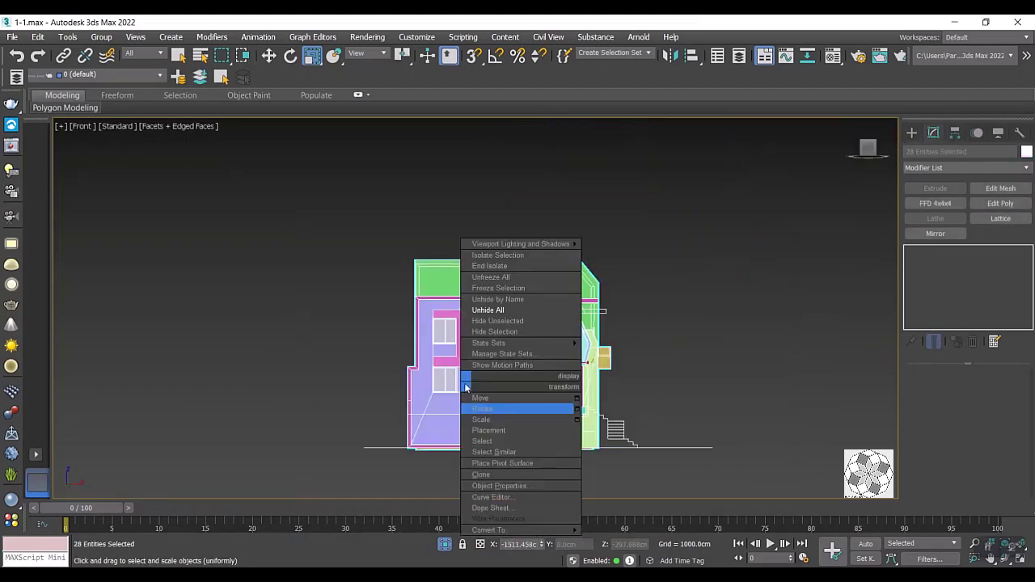
{"action": "left_click", "coordinate": [499, 288]}
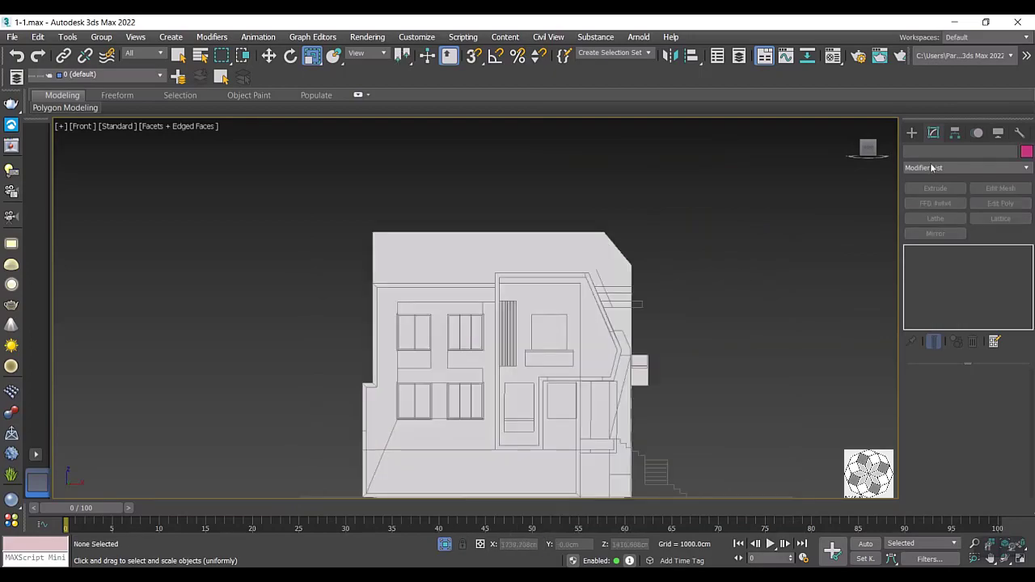
{"action": "left_click", "coordinate": [912, 133]}
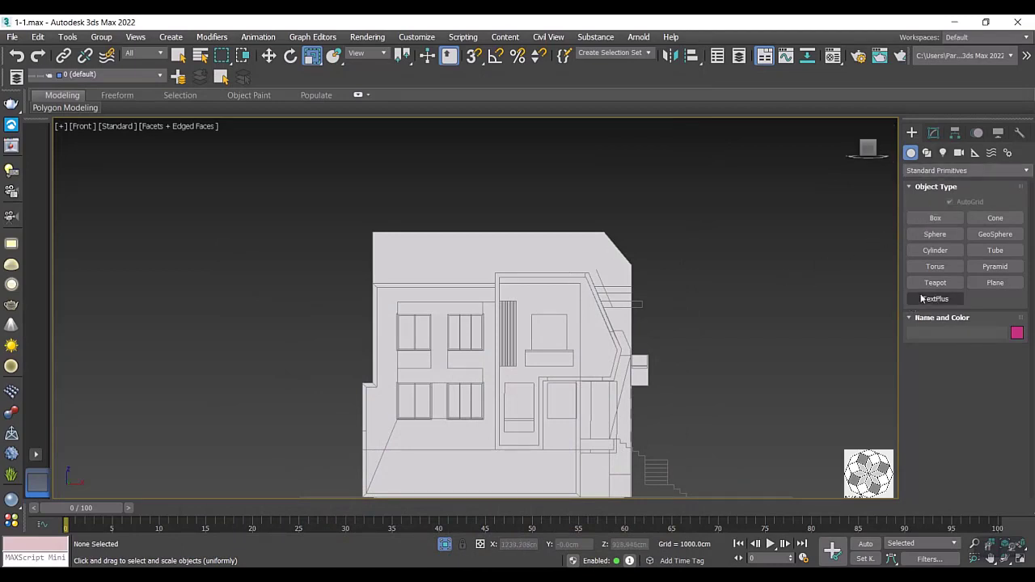
Pick the Line spline tool and cancel a first misplaced point after checking the reference image.
{"action": "left_click", "coordinate": [927, 152]}
{"action": "middle_click_drag", "start_coordinate": [524, 468], "coordinate": [561, 408]}
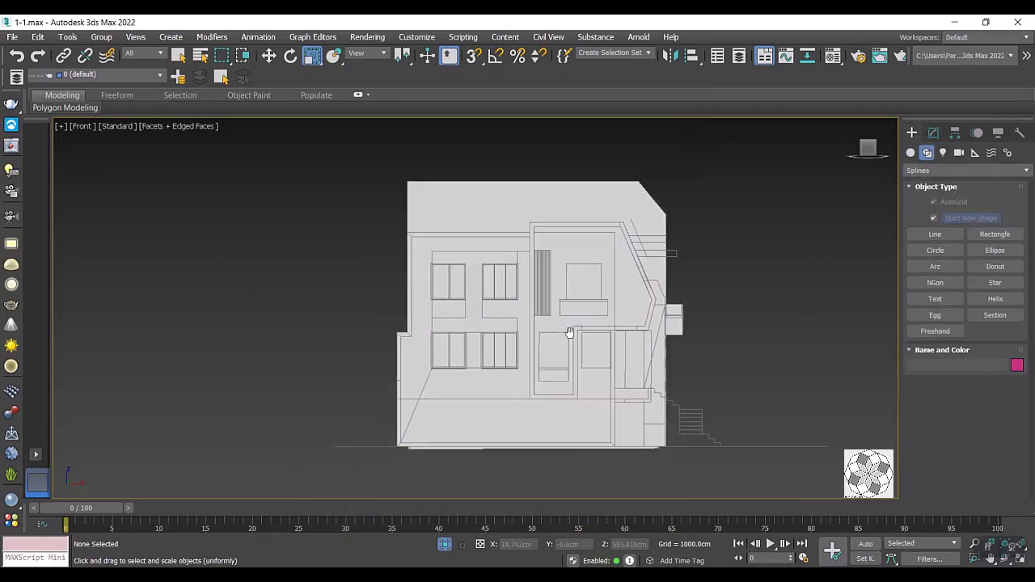
{"action": "left_click", "coordinate": [935, 233]}
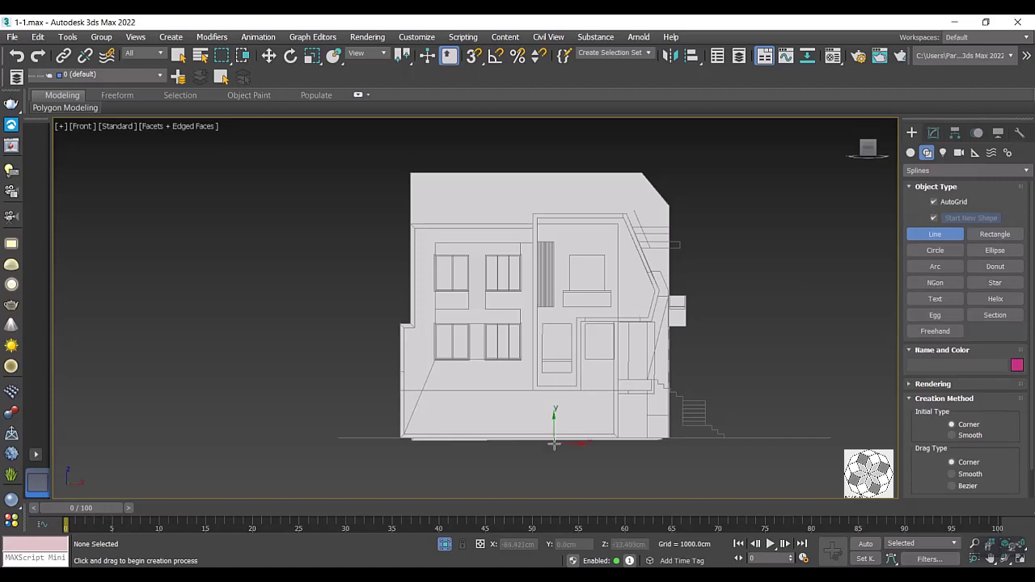
{"action": "left_click", "coordinate": [562, 439]}
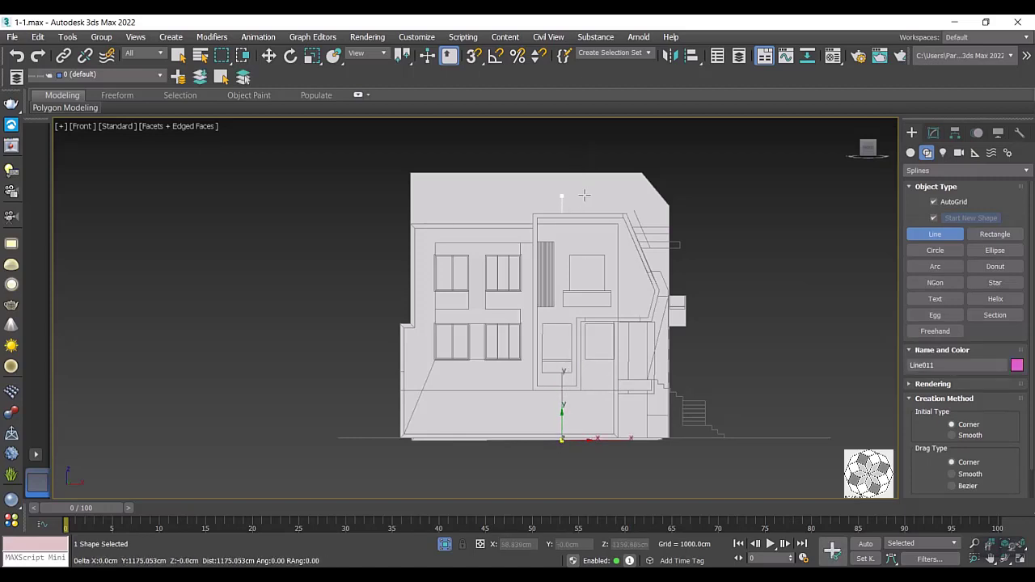
{"action": "right_click", "coordinate": [586, 157]}
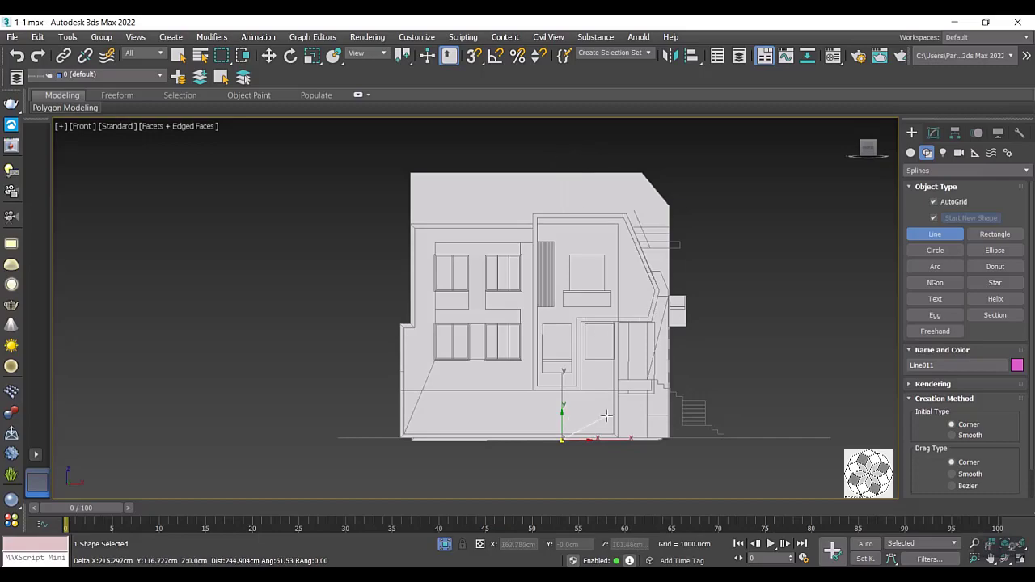
{"action": "key", "text": "alt+Tab"}
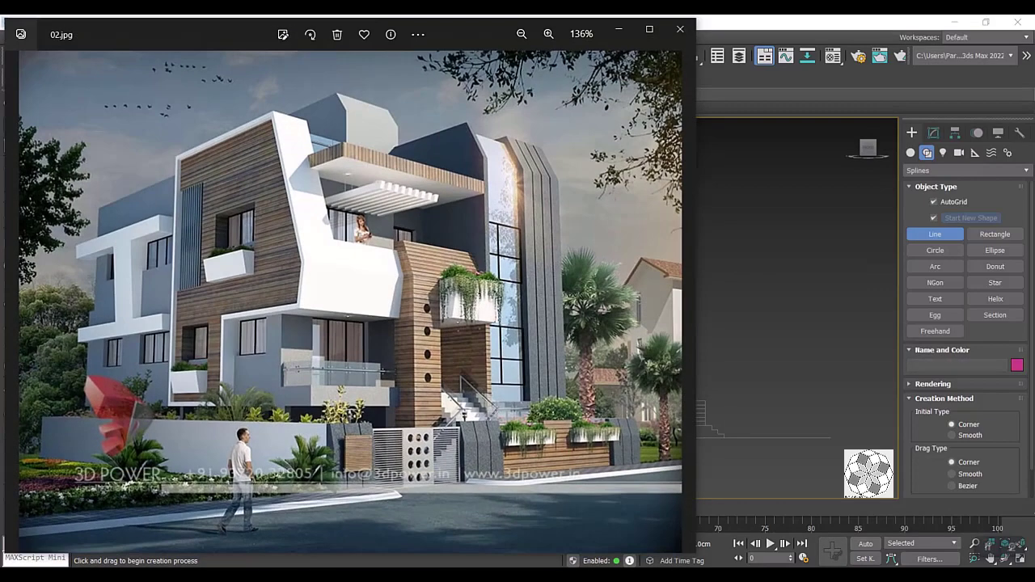
{"action": "key", "text": "alt+Tab"}
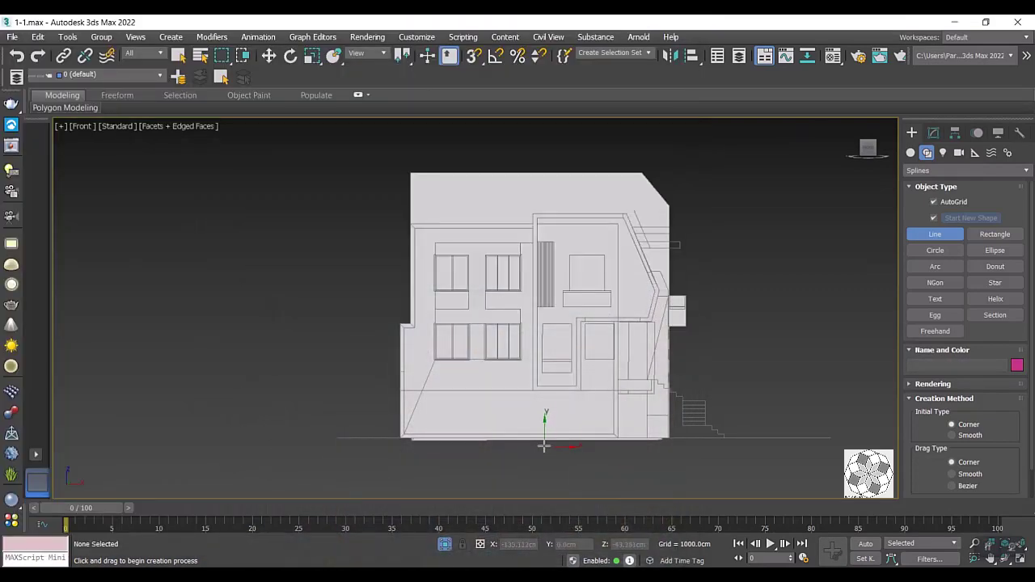
Trace the closed Line011 outline from the base, up to an angled top-right corner, across and down.
{"action": "left_click", "coordinate": [546, 441]}
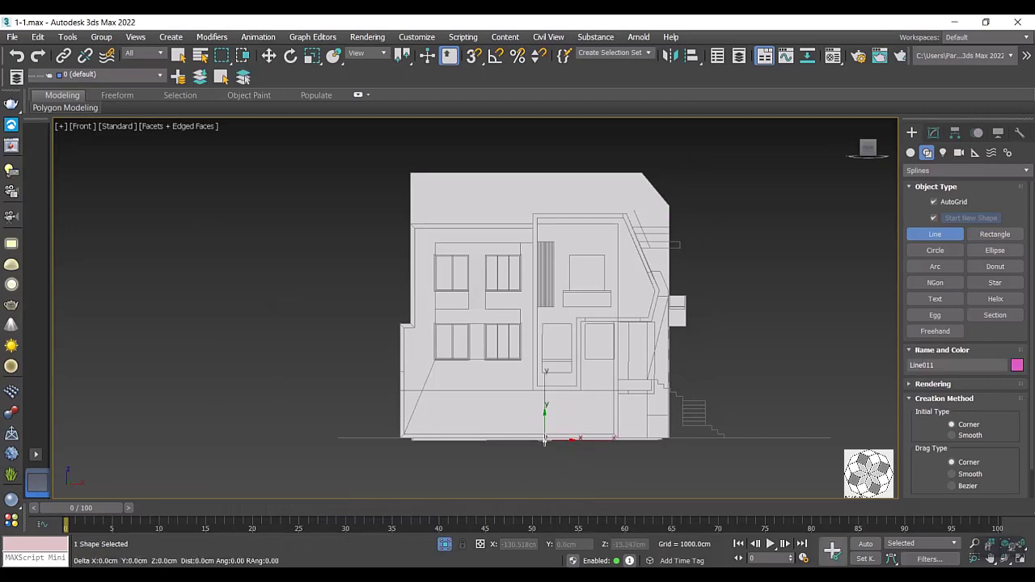
{"action": "left_click", "coordinate": [545, 154]}
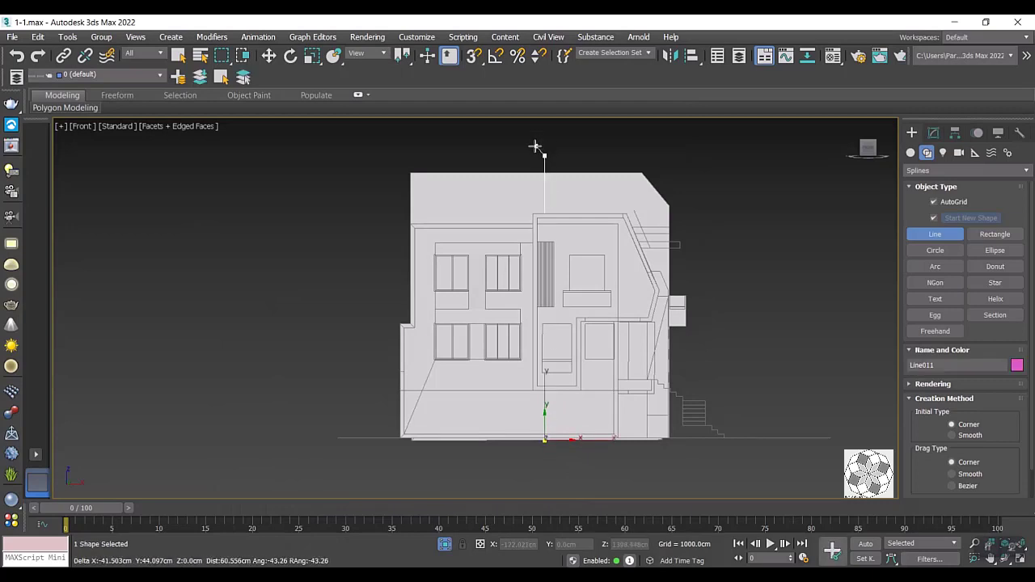
{"action": "left_click", "coordinate": [530, 135]}
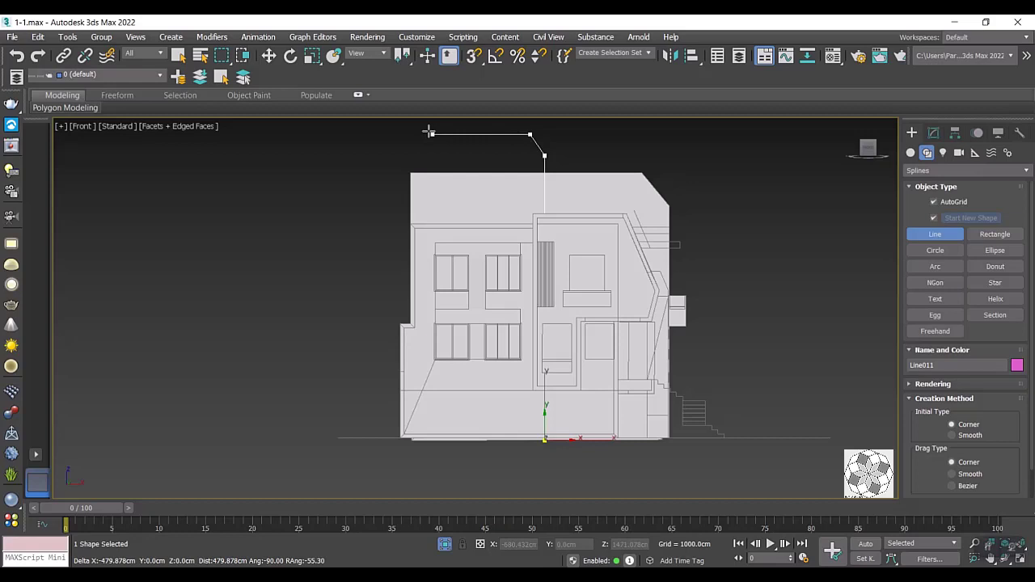
{"action": "left_click", "coordinate": [384, 133]}
{"action": "left_click", "coordinate": [385, 437]}
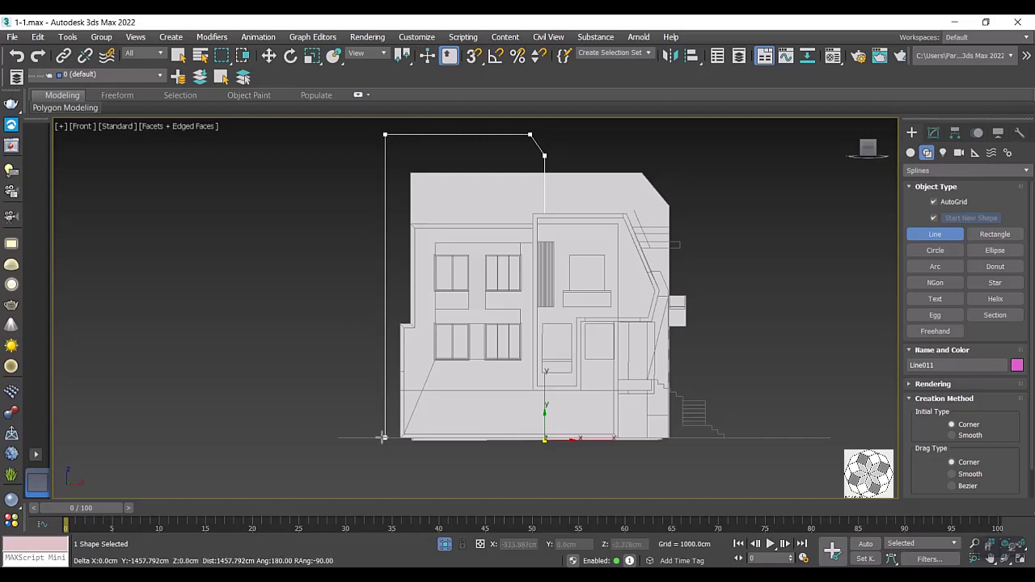
{"action": "left_click", "coordinate": [545, 438]}
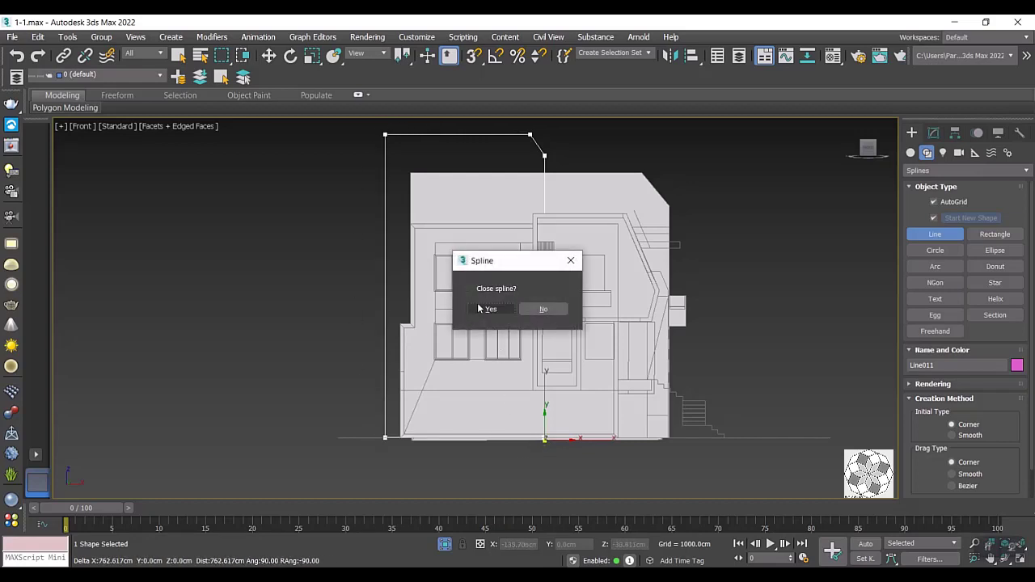
{"action": "left_click", "coordinate": [486, 308]}
{"action": "scroll", "coordinate": [523, 420], "scroll_direction": "up", "scroll_amount": 3}
Stop drawing, enter Line011's Vertex mode, and select its bottom-left corner vertex.
{"action": "scroll", "coordinate": [502, 439], "scroll_direction": "up", "scroll_amount": 1}
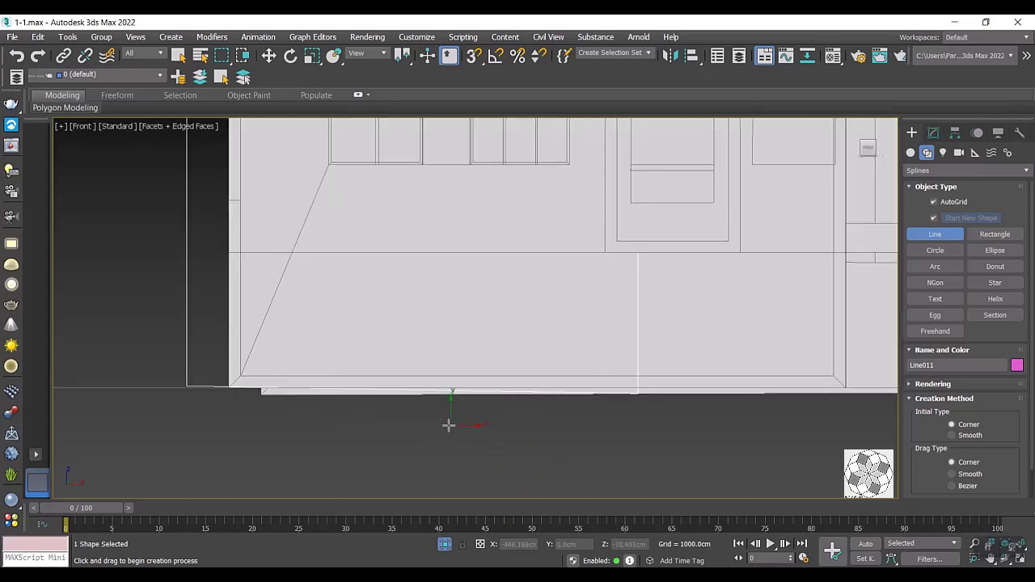
{"action": "scroll", "coordinate": [371, 424], "scroll_direction": "down", "scroll_amount": 1}
{"action": "scroll", "coordinate": [371, 424], "scroll_direction": "up", "scroll_amount": 2}
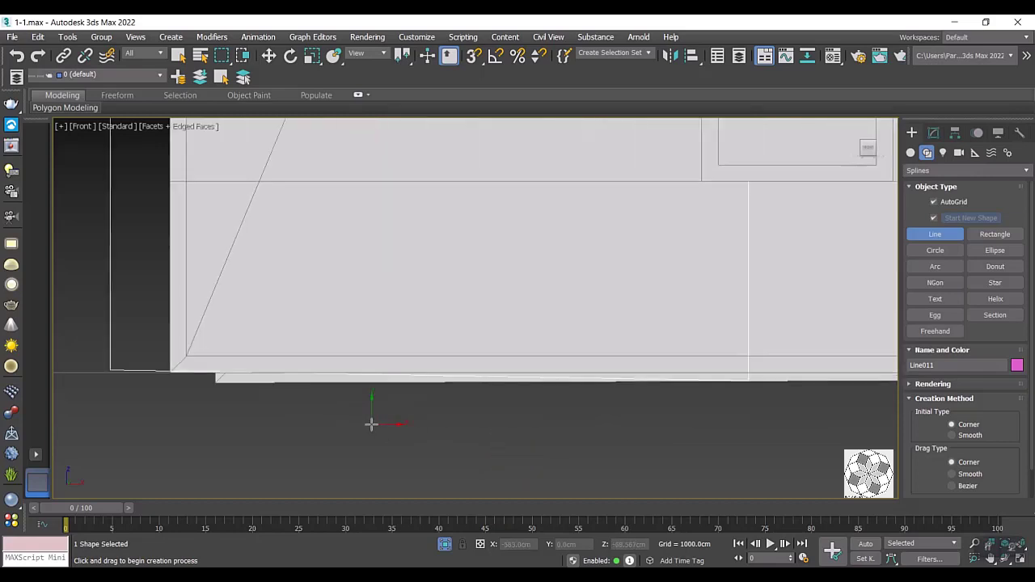
{"action": "scroll", "coordinate": [372, 424], "scroll_direction": "down", "scroll_amount": 1}
{"action": "key", "text": "r"}
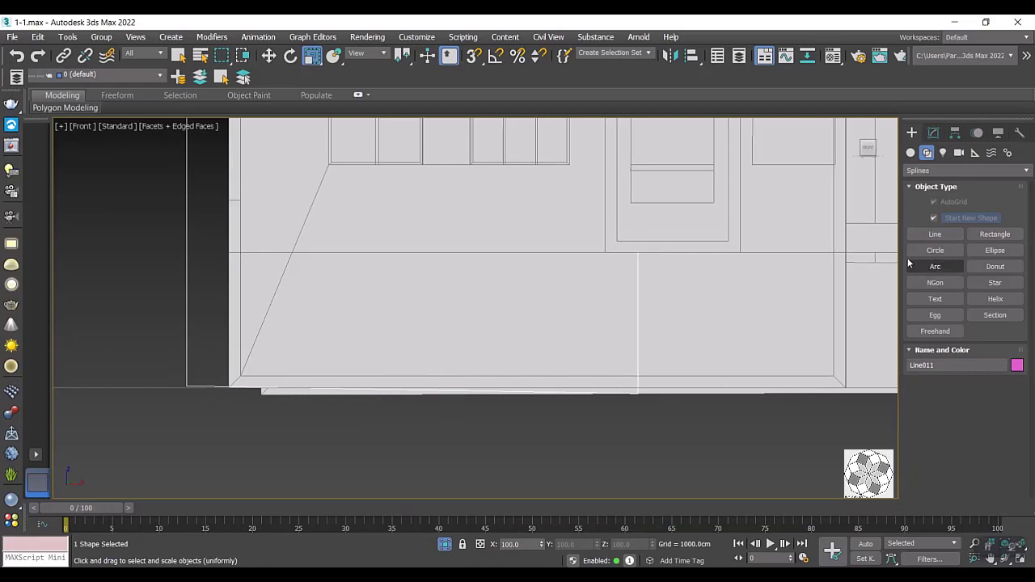
{"action": "left_click", "coordinate": [934, 132]}
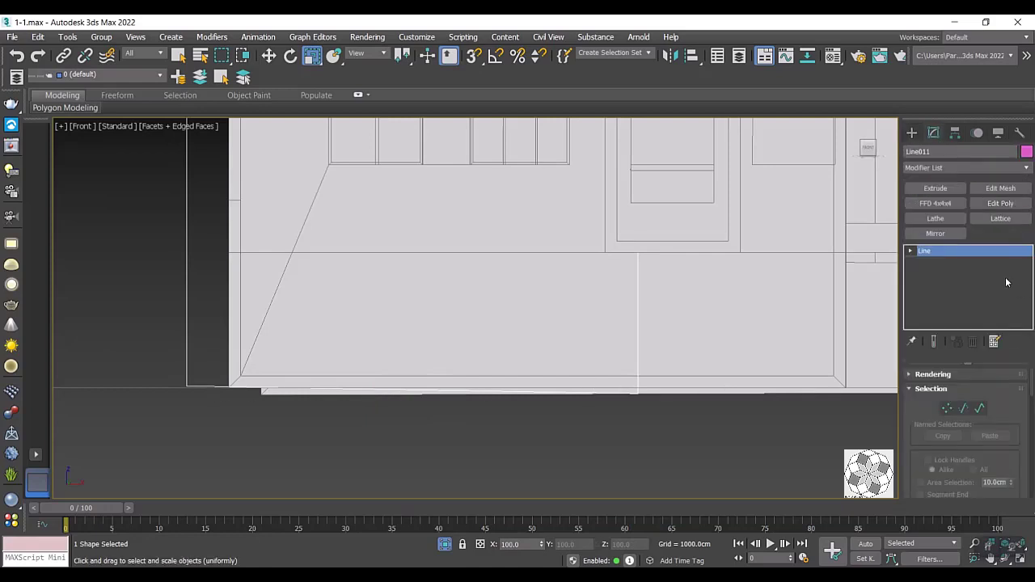
{"action": "left_click", "coordinate": [947, 408]}
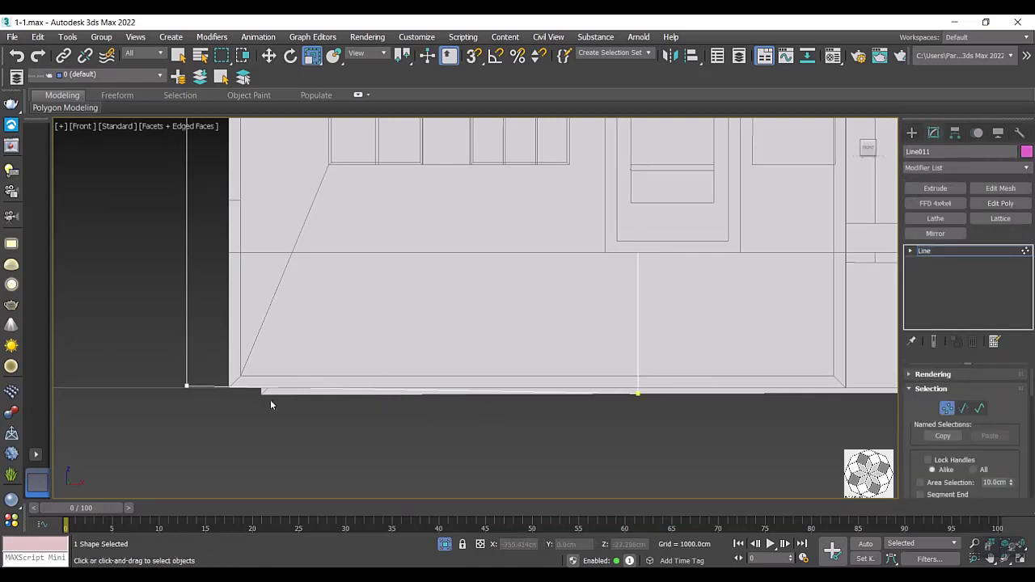
{"action": "left_click", "coordinate": [186, 388]}
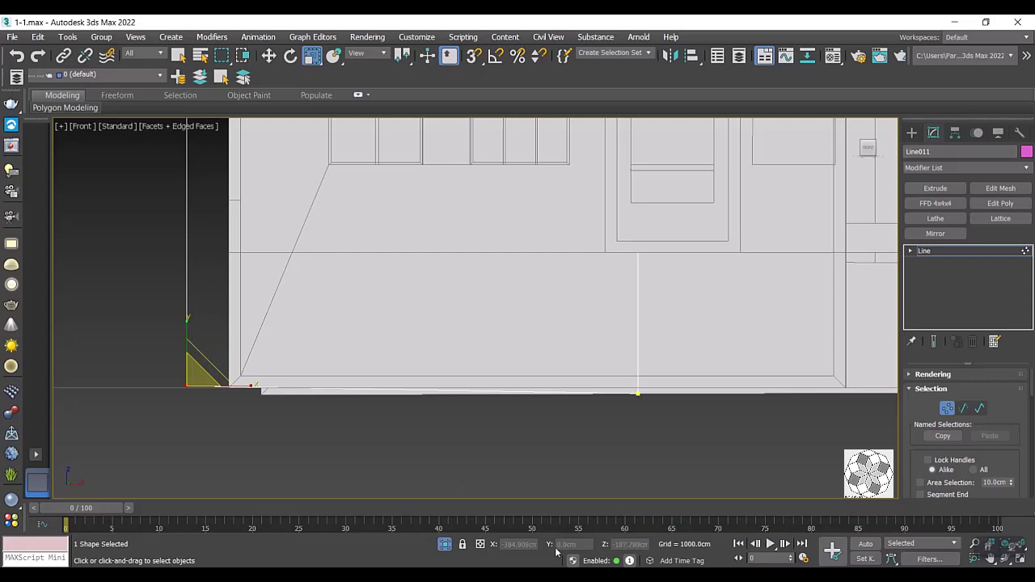
Level the Line011 outline's bottom edge by adjusting its bottom-right and bottom-left corner points.
{"action": "left_click", "coordinate": [481, 545]}
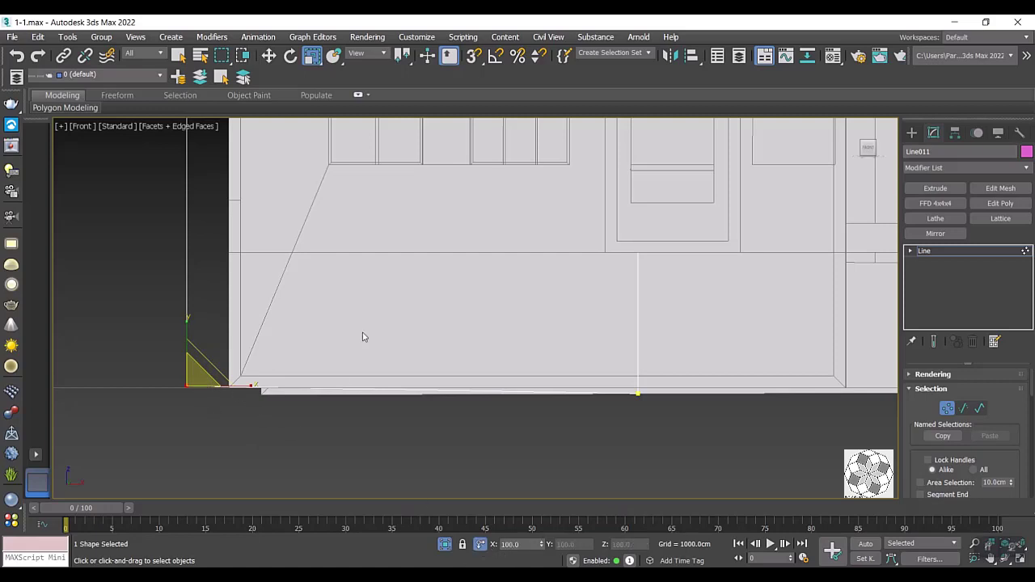
{"action": "left_click", "coordinate": [268, 55]}
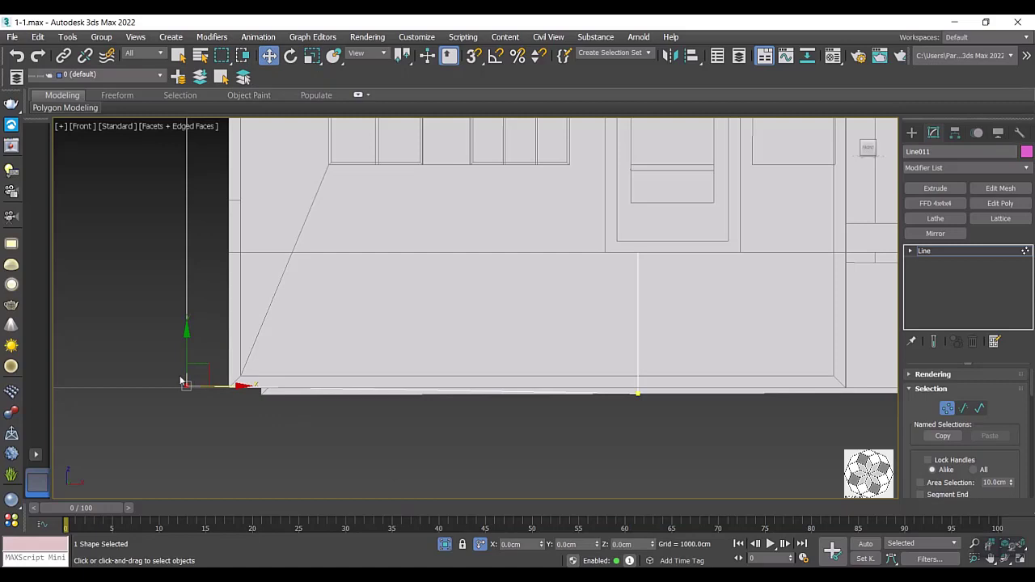
{"action": "key", "text": "x"}
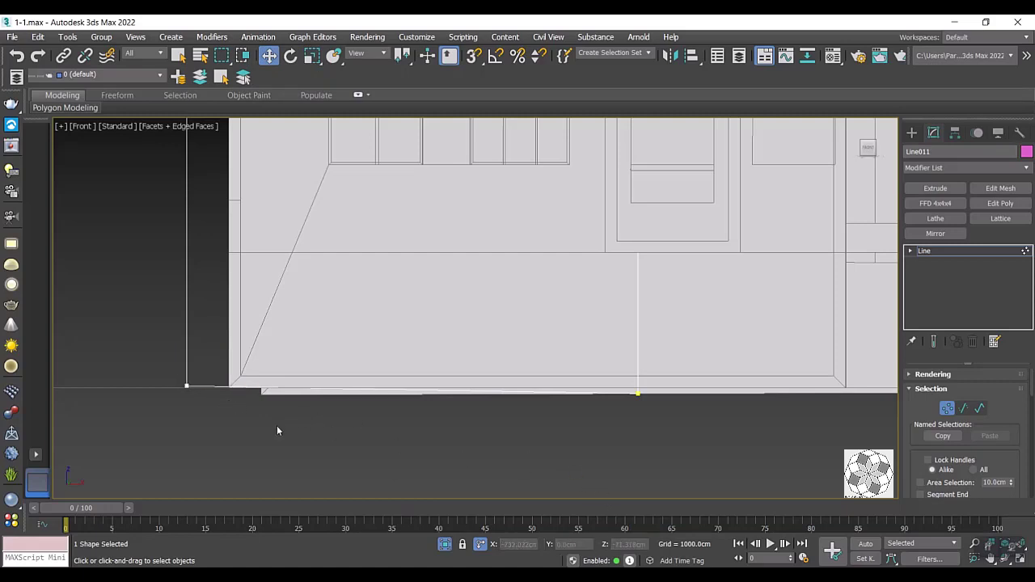
{"action": "left_click", "coordinate": [187, 389]}
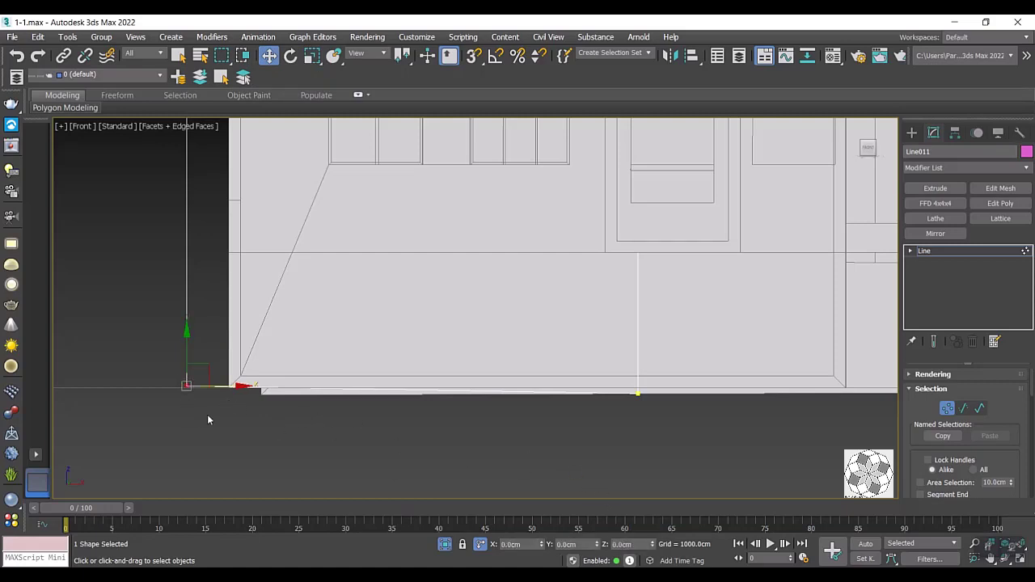
{"action": "left_click", "coordinate": [638, 395]}
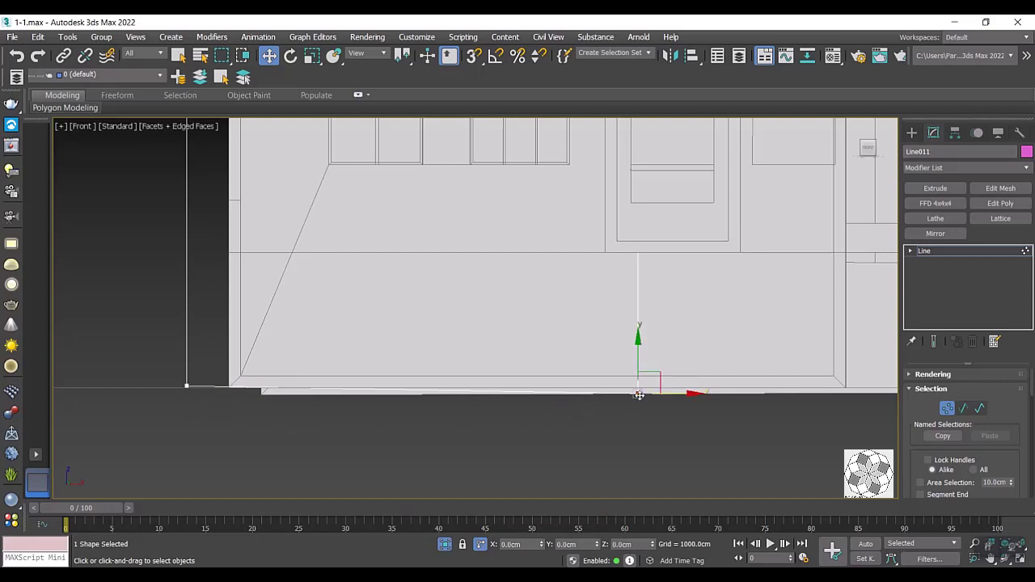
{"action": "left_click_drag", "start_coordinate": [636, 360], "coordinate": [636, 357]}
{"action": "key", "text": "alt+q"}
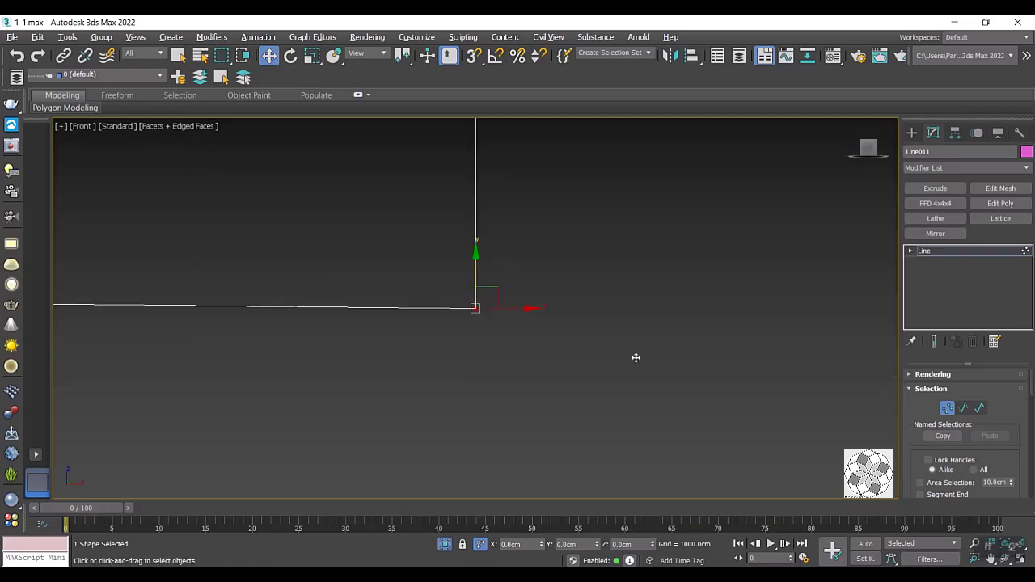
{"action": "mouse_move", "coordinate": [533, 353]}
{"action": "middle_mouse_down"}
{"action": "mouse_move", "coordinate": [819, 394]}
{"action": "mouse_move", "coordinate": [769, 388]}
{"action": "middle_mouse_up"}
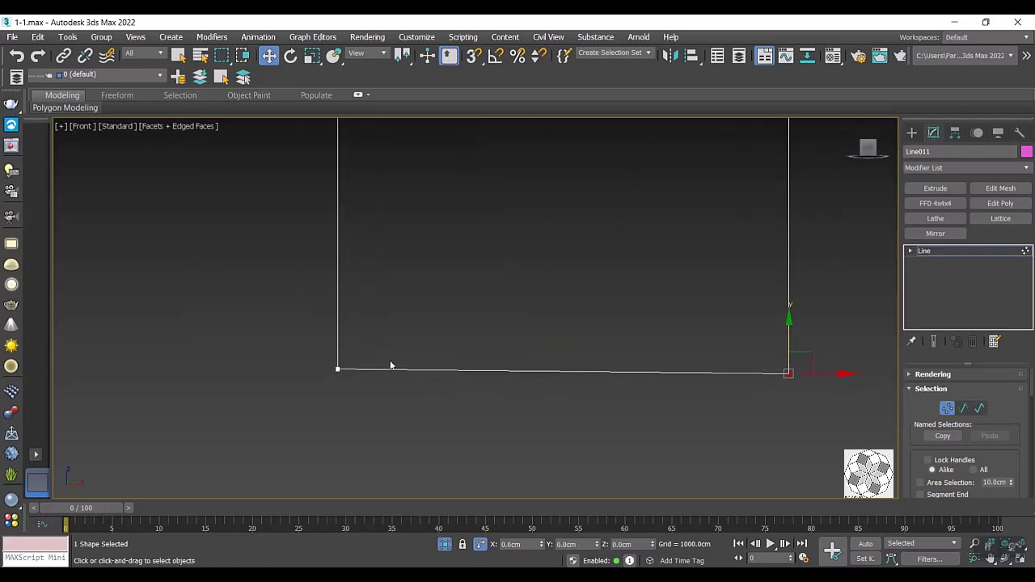
{"action": "left_click", "coordinate": [338, 369]}
{"action": "left_click_drag", "start_coordinate": [338, 331], "coordinate": [338, 335]}
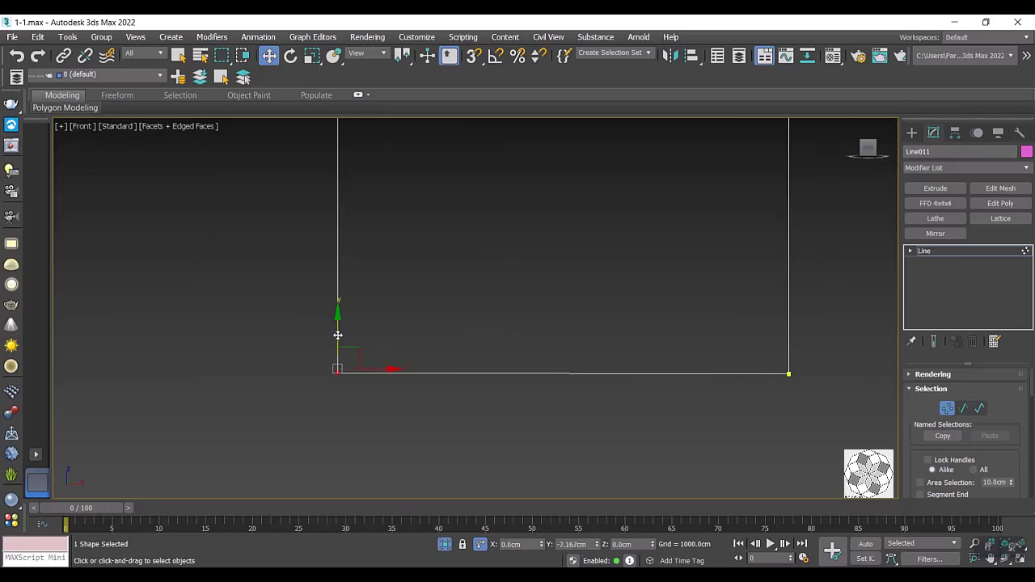
Move the outline's left-side points further left, then end isolation to show the whole house.
{"action": "scroll", "coordinate": [322, 377], "scroll_direction": "down", "scroll_amount": 3}
{"action": "scroll", "coordinate": [338, 393], "scroll_direction": "down", "scroll_amount": 1}
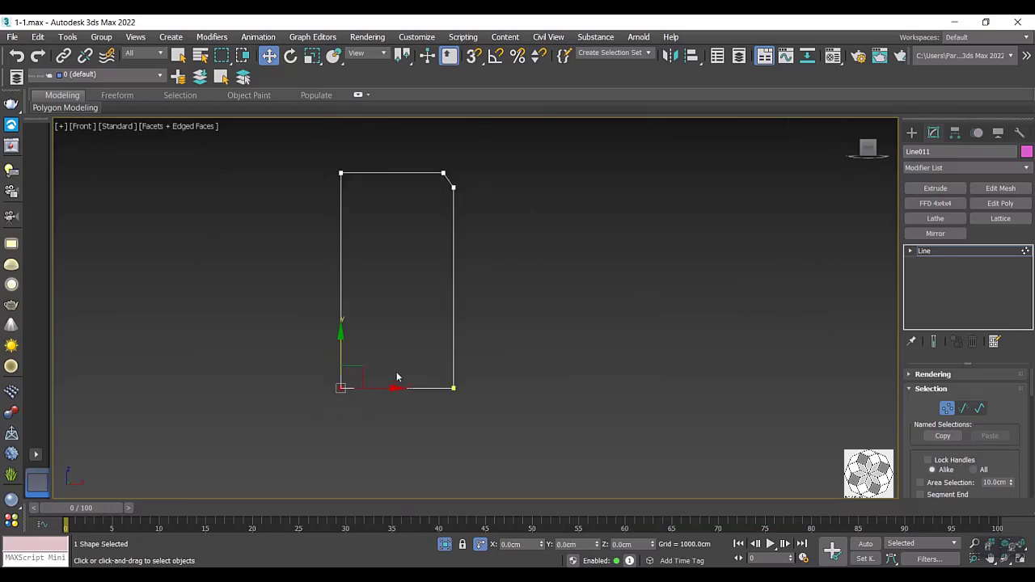
{"action": "left_click_drag", "start_coordinate": [297, 391], "coordinate": [296, 390]}
{"action": "left_click_drag", "start_coordinate": [377, 388], "coordinate": [348, 389]}
{"action": "scroll", "coordinate": [451, 380], "scroll_direction": "down", "scroll_amount": 1}
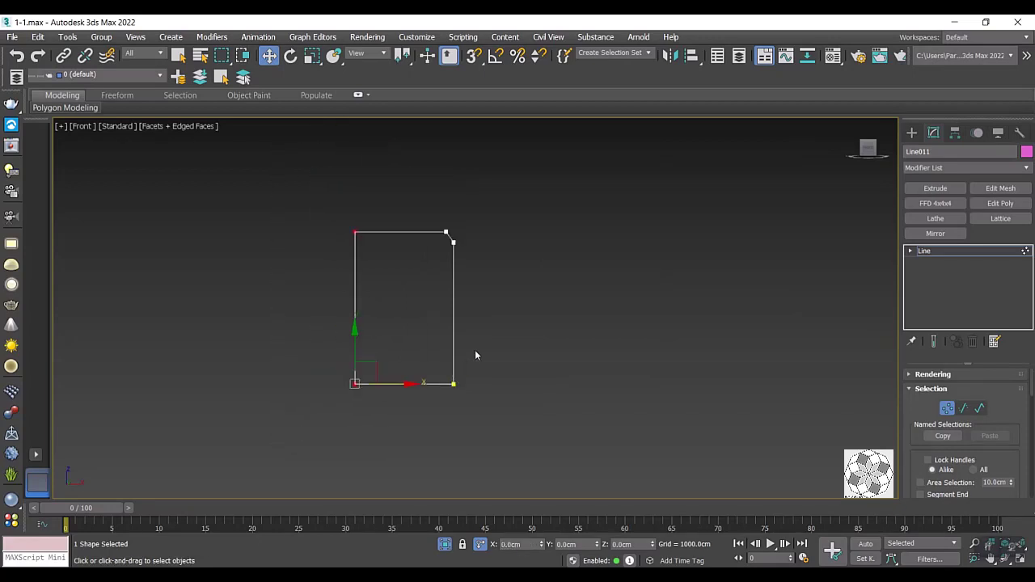
{"action": "scroll", "coordinate": [476, 354], "scroll_direction": "up", "scroll_amount": 1}
{"action": "right_click", "coordinate": [491, 332]}
{"action": "left_click", "coordinate": [521, 258]}
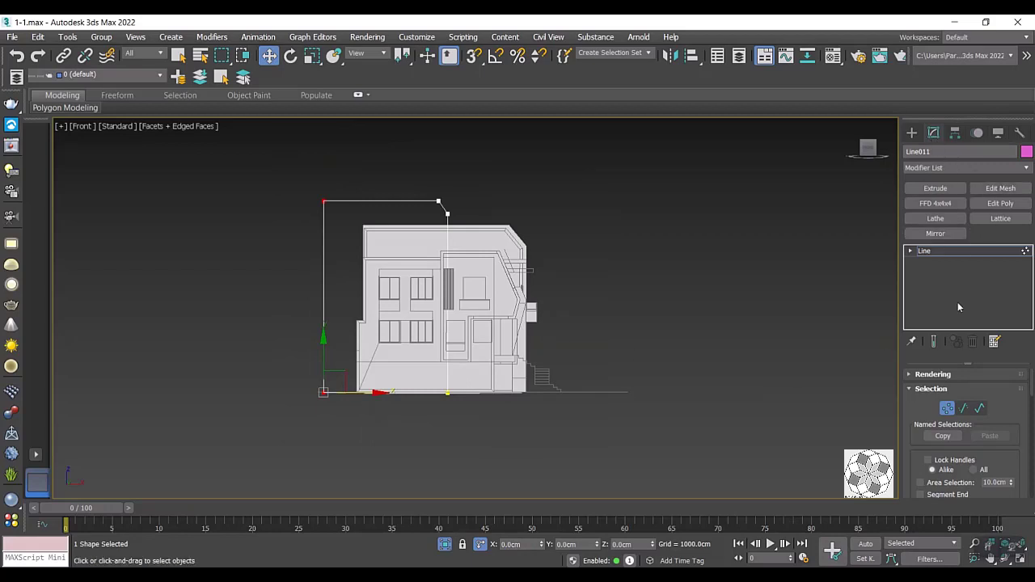
Extrude Line011 into a block and move it up onto the building.
{"action": "left_click", "coordinate": [936, 189]}
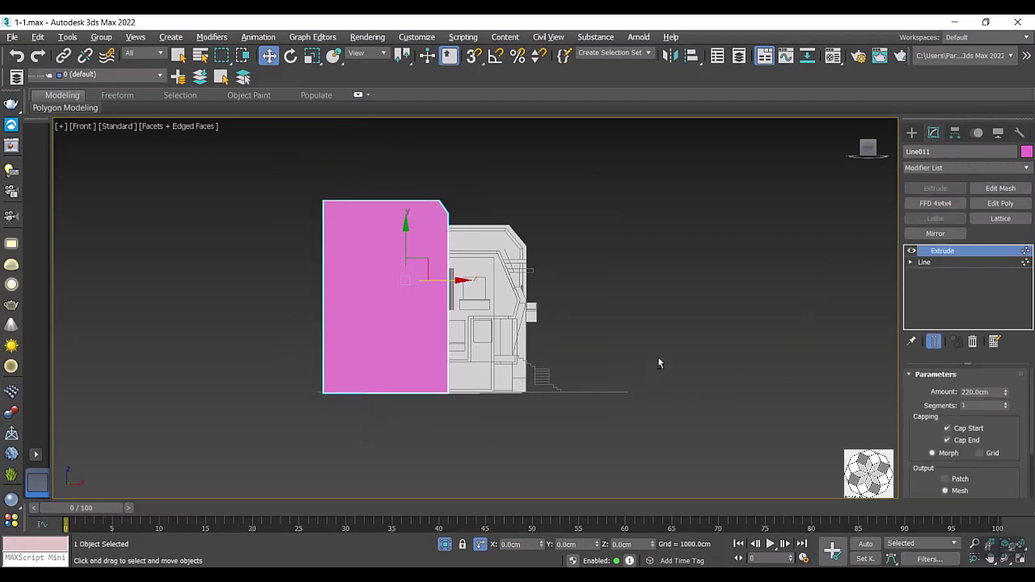
{"action": "mouse_move", "coordinate": [659, 364]}
{"action": "middle_mouse_down", "text": "alt"}
{"action": "mouse_move", "coordinate": [612, 397]}
{"action": "mouse_move", "coordinate": [579, 377]}
{"action": "middle_mouse_up", "text": "alt"}
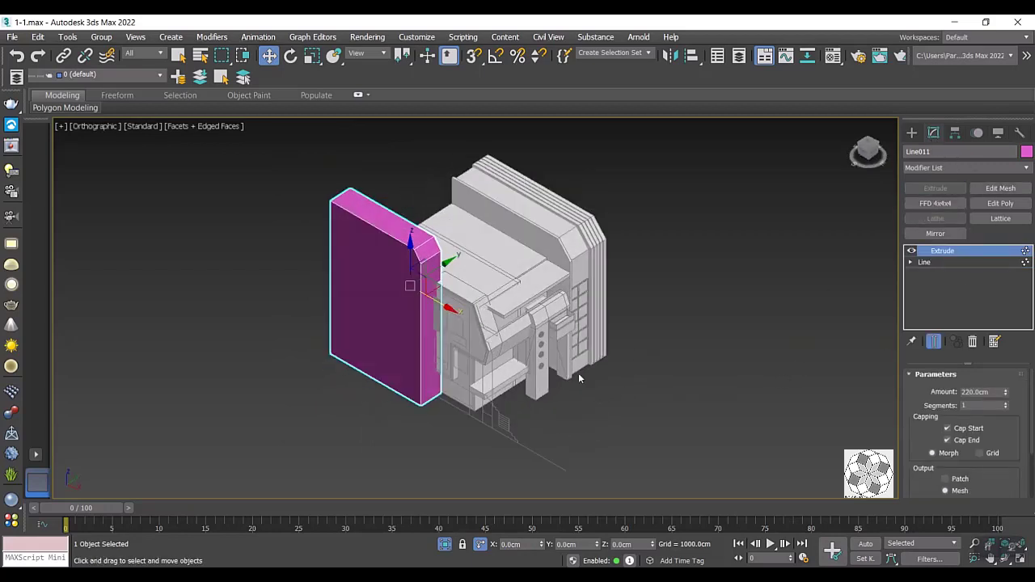
{"action": "left_click", "coordinate": [444, 263]}
{"action": "left_click", "coordinate": [441, 272]}
{"action": "left_click_drag", "start_coordinate": [453, 269], "coordinate": [524, 226]}
{"action": "mouse_move", "coordinate": [517, 243]}
{"action": "middle_mouse_down", "text": "alt"}
{"action": "mouse_move", "coordinate": [506, 234]}
{"action": "mouse_move", "coordinate": [511, 284]}
{"action": "middle_mouse_up", "text": "alt"}
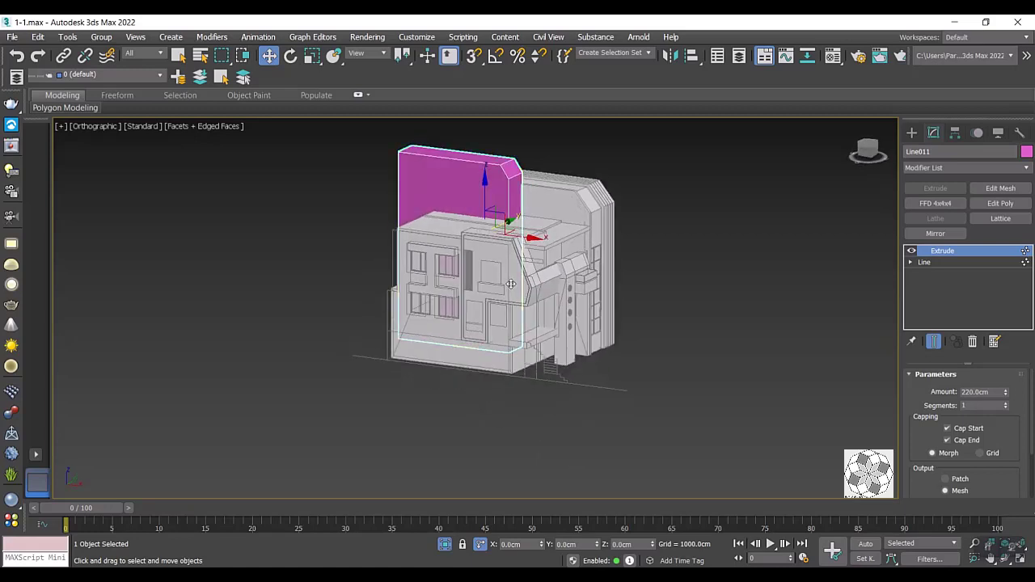
Switch the viewport to Perspective and frame the building, checking the reference photo.
{"action": "left_click", "coordinate": [107, 127]}
{"action": "left_click", "coordinate": [105, 168]}
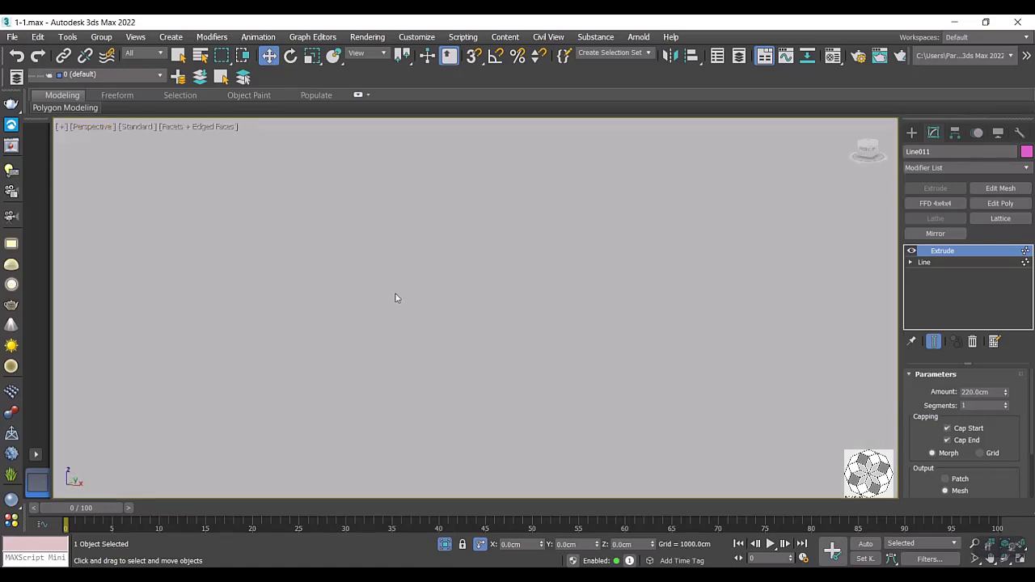
{"action": "scroll", "coordinate": [396, 298], "scroll_direction": "down", "scroll_amount": 5}
{"action": "scroll", "coordinate": [397, 299], "scroll_direction": "down", "scroll_amount": 3}
{"action": "scroll", "coordinate": [465, 317], "scroll_direction": "down", "scroll_amount": 3}
{"action": "mouse_move", "coordinate": [465, 316]}
{"action": "middle_mouse_down"}
{"action": "mouse_move", "coordinate": [453, 318]}
{"action": "mouse_move", "coordinate": [449, 380]}
{"action": "mouse_move", "coordinate": [473, 428]}
{"action": "middle_mouse_up"}
{"action": "scroll", "coordinate": [449, 381], "scroll_direction": "up", "scroll_amount": 2}
{"action": "scroll", "coordinate": [460, 418], "scroll_direction": "down", "scroll_amount": 2}
{"action": "scroll", "coordinate": [465, 395], "scroll_direction": "up", "scroll_amount": 3}
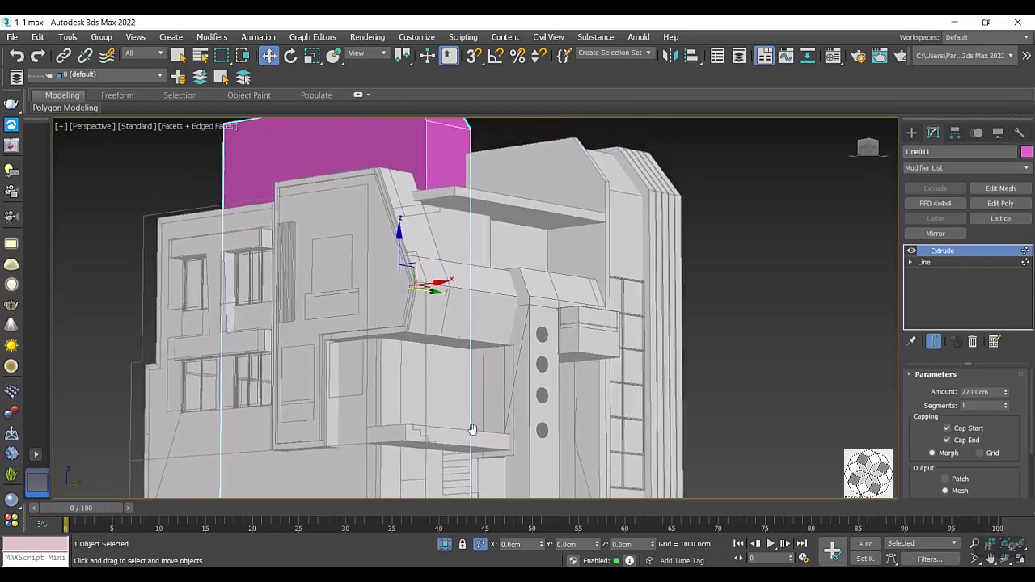
{"action": "scroll", "coordinate": [473, 429], "scroll_direction": "down", "scroll_amount": 3}
{"action": "key", "text": "alt+Tab"}
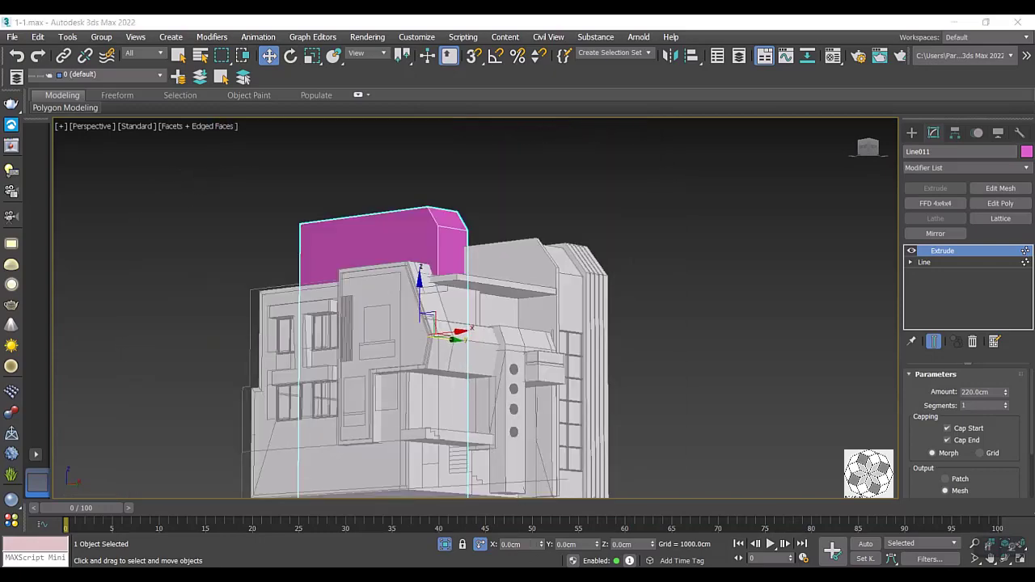
{"action": "key", "text": "alt+Tab"}
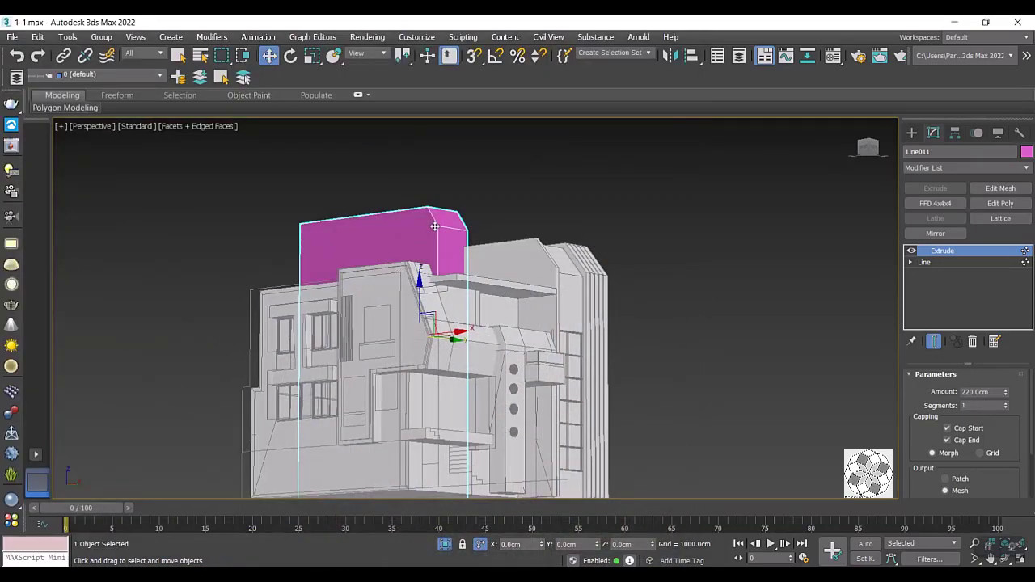
Set the extrusion Amount to 300 cm.
{"action": "left_click_drag", "start_coordinate": [1003, 398], "coordinate": [1005, 392]}
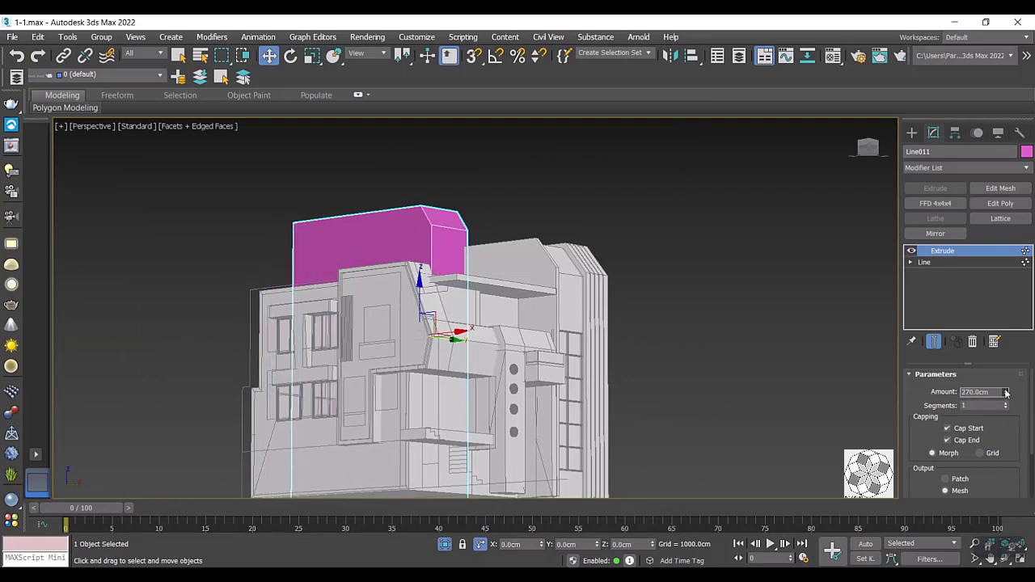
{"action": "left_click", "coordinate": [994, 392]}
{"action": "type", "text": "3"}
{"action": "key", "text": "Return"}
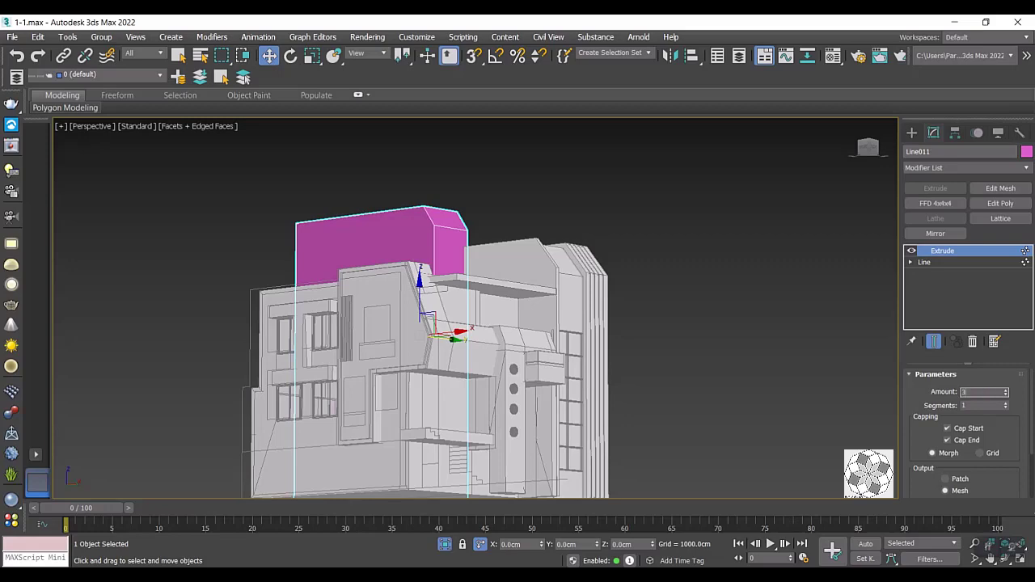
{"action": "type", "text": "00"}
{"action": "key", "text": "Return"}
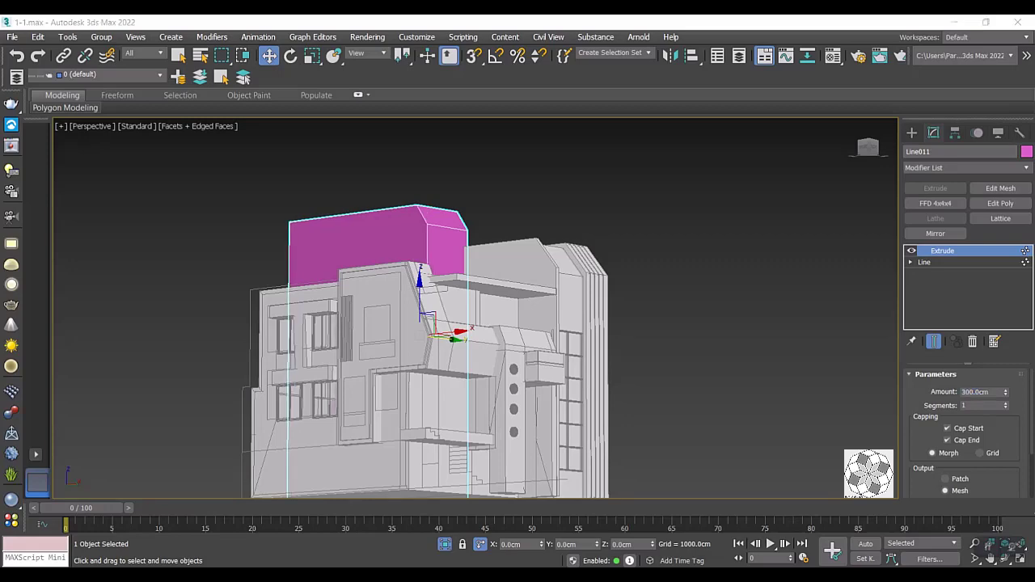
Nudge the block sideways to match the reference and Unfreeze All other objects.
{"action": "key", "text": "alt+Tab"}
{"action": "key", "text": "alt+Tab"}
{"action": "key", "text": "alt+Tab"}
{"action": "key", "text": "alt+Tab"}
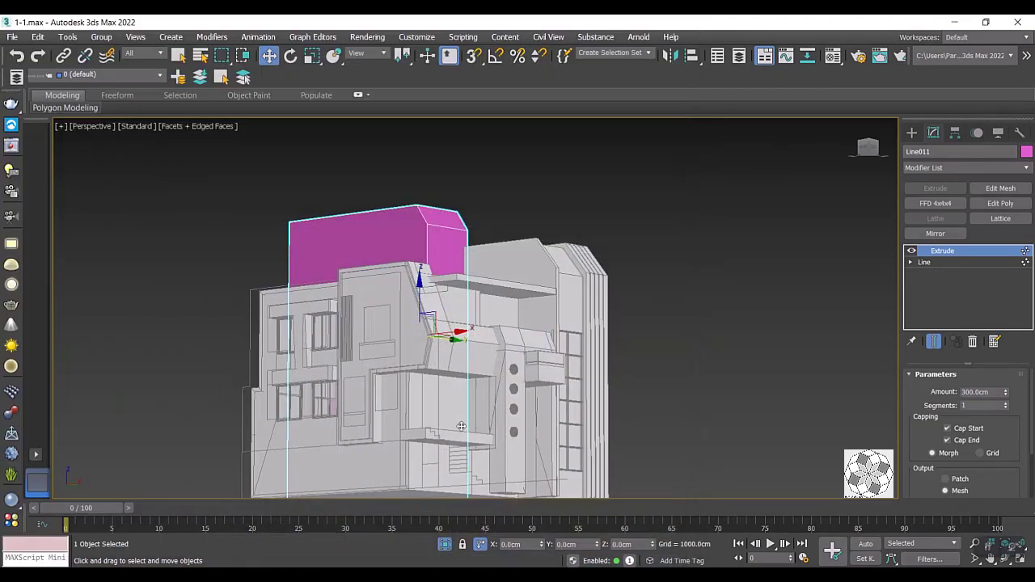
{"action": "mouse_move", "coordinate": [453, 346]}
{"action": "left_mouse_down"}
{"action": "mouse_move", "coordinate": [474, 347]}
{"action": "mouse_move", "coordinate": [465, 350]}
{"action": "left_mouse_up"}
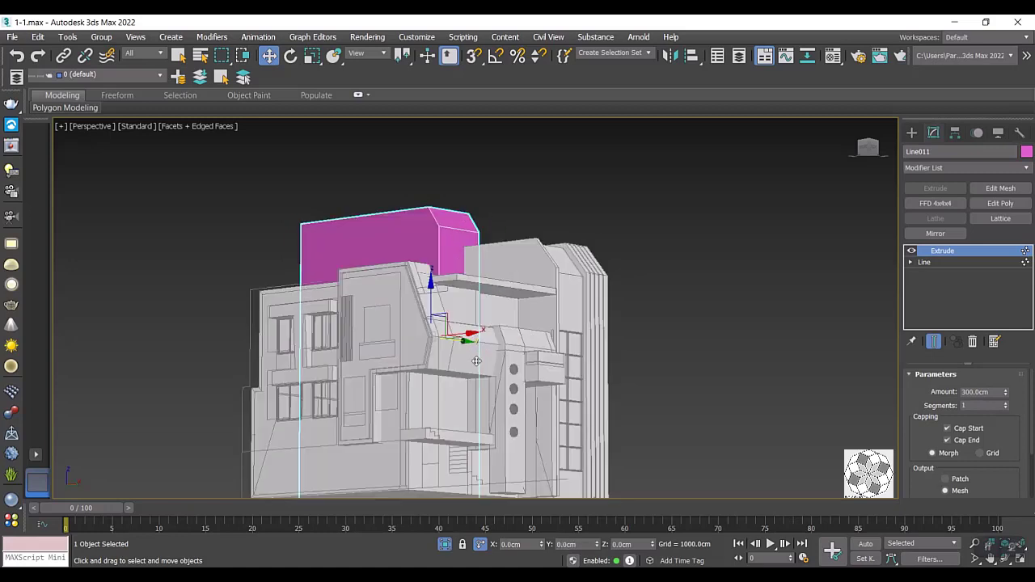
{"action": "right_click", "coordinate": [474, 359]}
{"action": "left_click", "coordinate": [500, 252]}
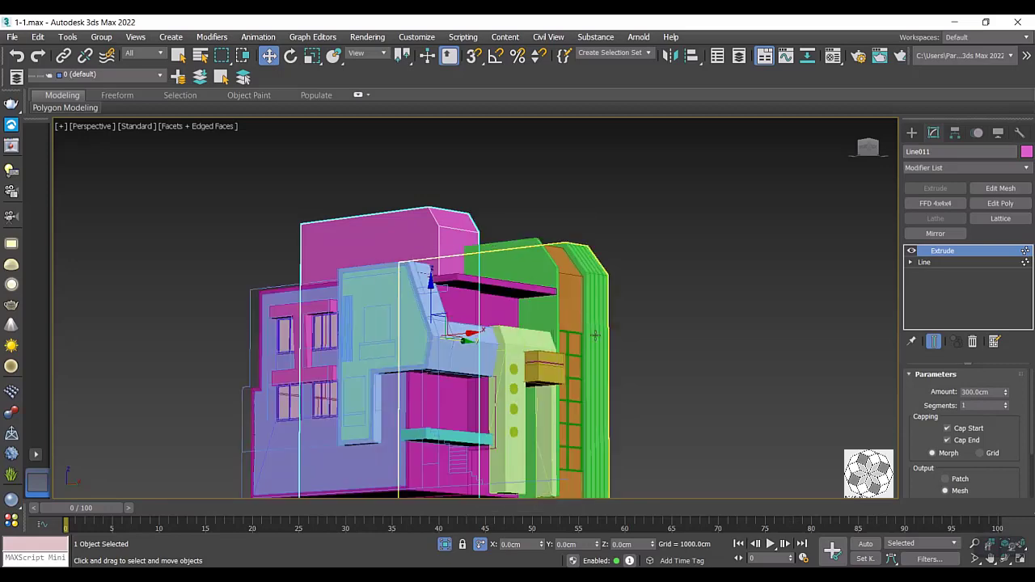
{"action": "mouse_move", "coordinate": [620, 376]}
{"action": "middle_mouse_down", "text": "alt"}
{"action": "mouse_move", "coordinate": [646, 388]}
{"action": "mouse_move", "coordinate": [639, 410]}
{"action": "middle_mouse_up", "text": "alt"}
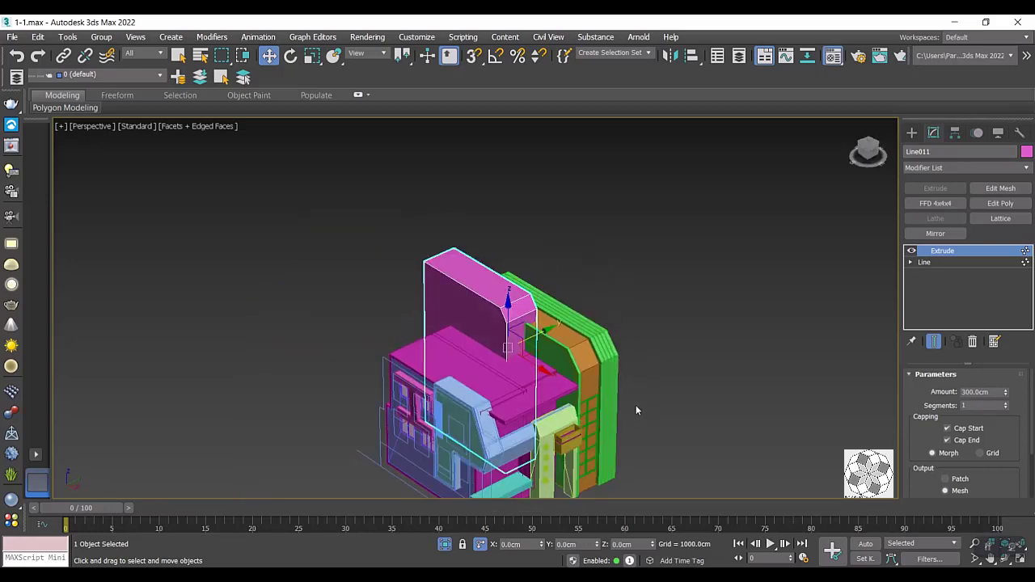
Make Material #1's diffuse colour paler and assign it to the extruded block.
{"action": "key", "text": "m"}
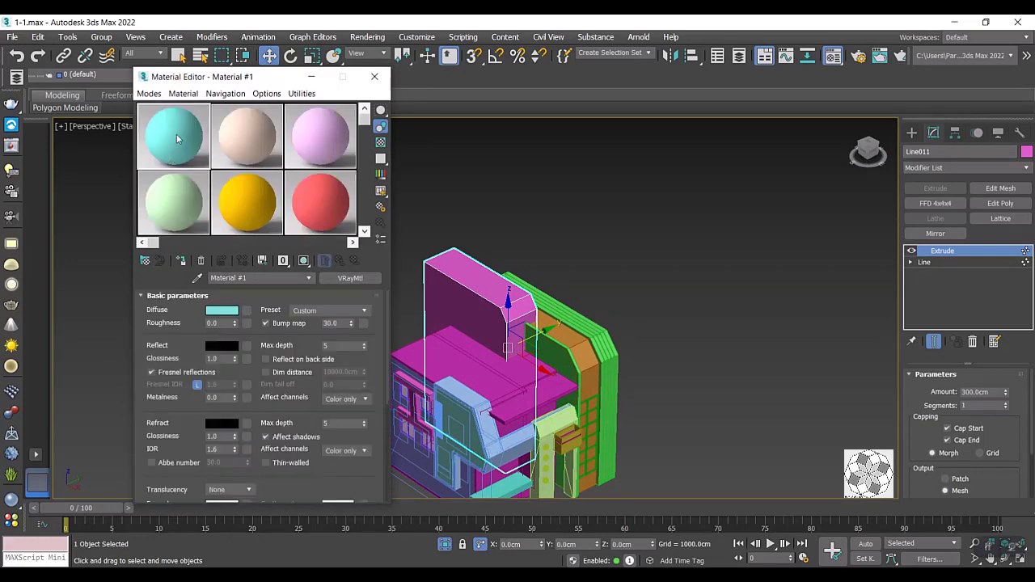
{"action": "left_click", "coordinate": [229, 313]}
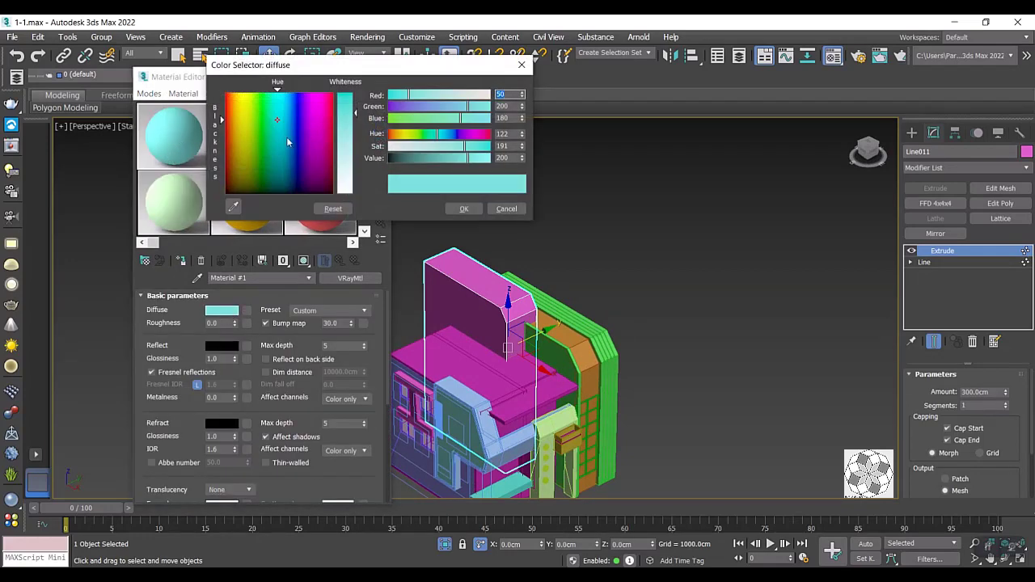
{"action": "left_click_drag", "start_coordinate": [354, 139], "coordinate": [354, 164]}
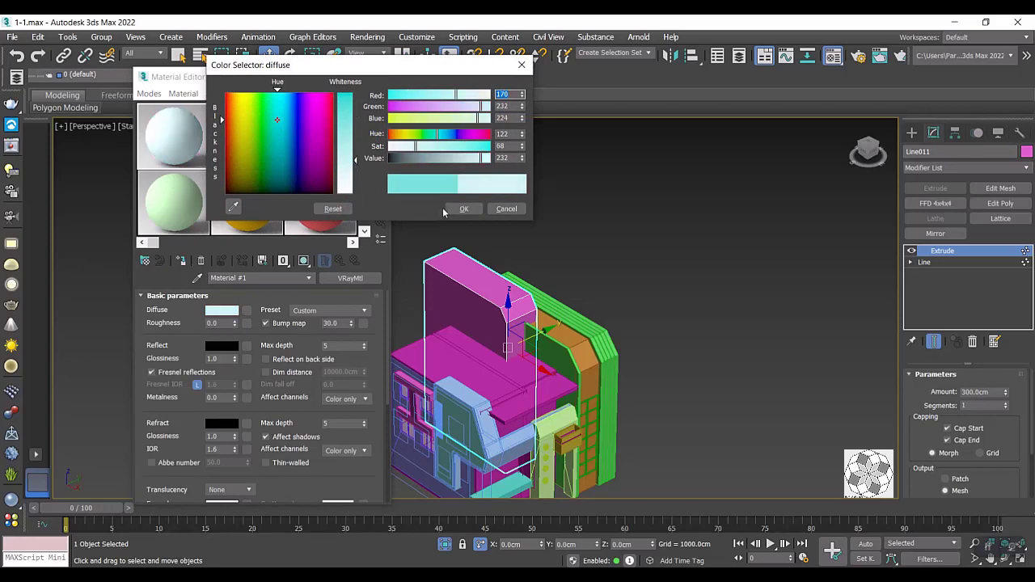
{"action": "left_click", "coordinate": [455, 209]}
{"action": "left_click", "coordinate": [221, 260]}
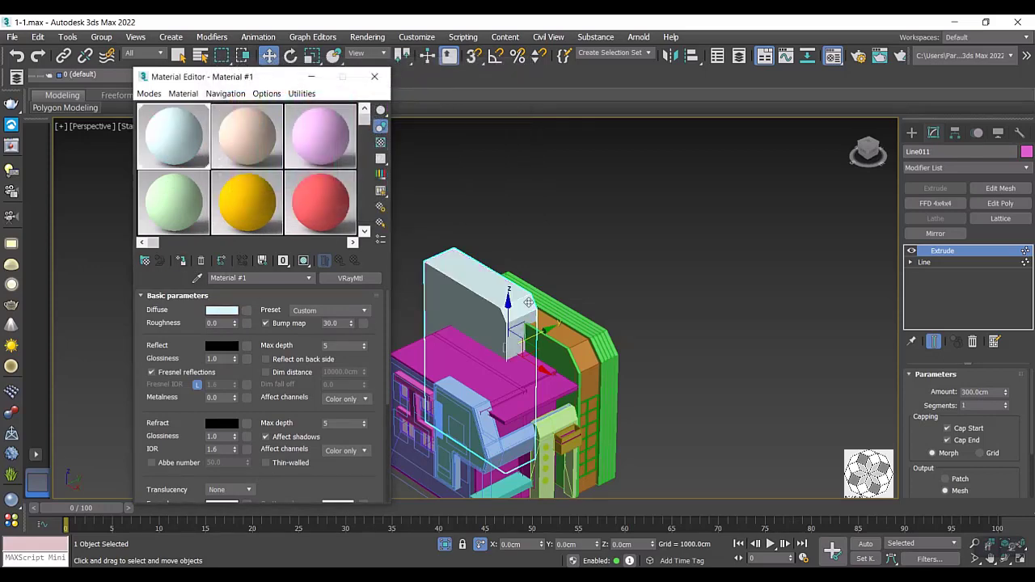
Apply the pale material to the whole house model.
{"action": "scroll", "coordinate": [599, 274], "scroll_direction": "down", "scroll_amount": 3}
{"action": "mouse_move", "coordinate": [666, 242]}
{"action": "left_mouse_down"}
{"action": "mouse_move", "coordinate": [577, 354]}
{"action": "mouse_move", "coordinate": [433, 477]}
{"action": "left_mouse_up"}
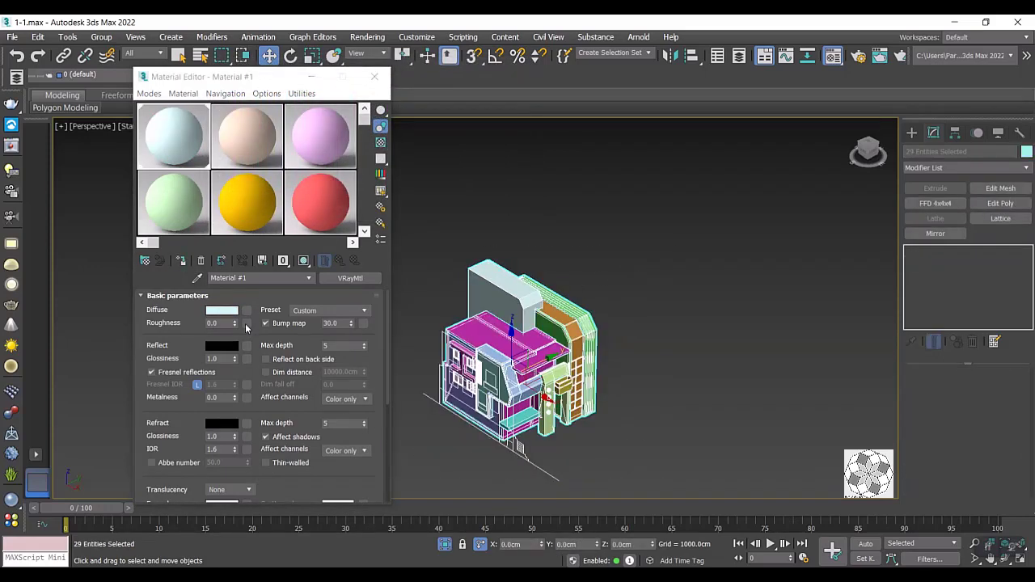
{"action": "left_click", "coordinate": [180, 260]}
{"action": "left_click", "coordinate": [605, 394]}
Switch the viewport to Orthographic projection and close the Material Editor.
{"action": "scroll", "coordinate": [605, 394], "scroll_direction": "up", "scroll_amount": 2}
{"action": "scroll", "coordinate": [639, 405], "scroll_direction": "up", "scroll_amount": 3}
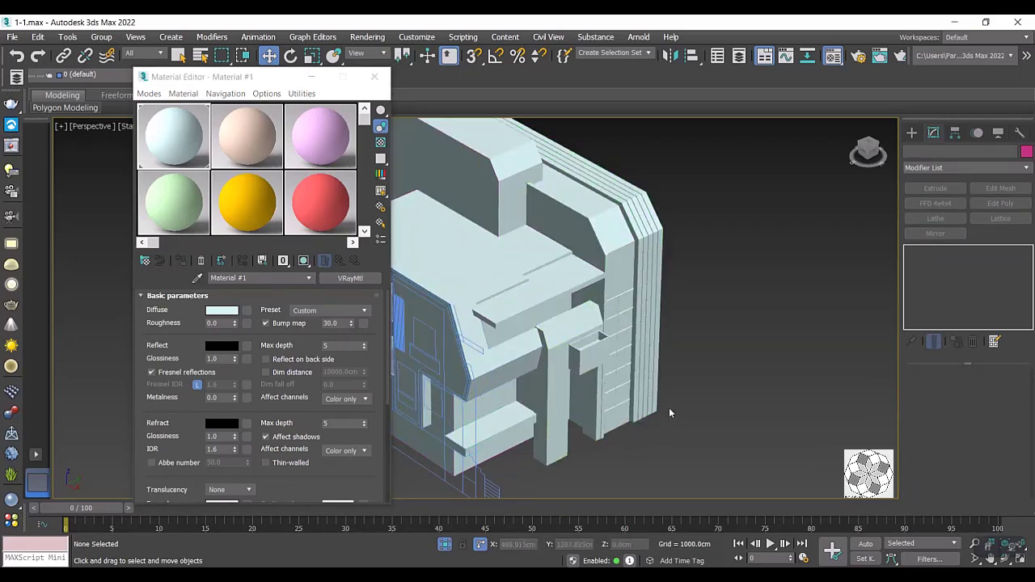
{"action": "scroll", "coordinate": [688, 400], "scroll_direction": "up", "scroll_amount": 2}
{"action": "scroll", "coordinate": [647, 381], "scroll_direction": "up", "scroll_amount": 2}
{"action": "scroll", "coordinate": [616, 363], "scroll_direction": "down", "scroll_amount": 2}
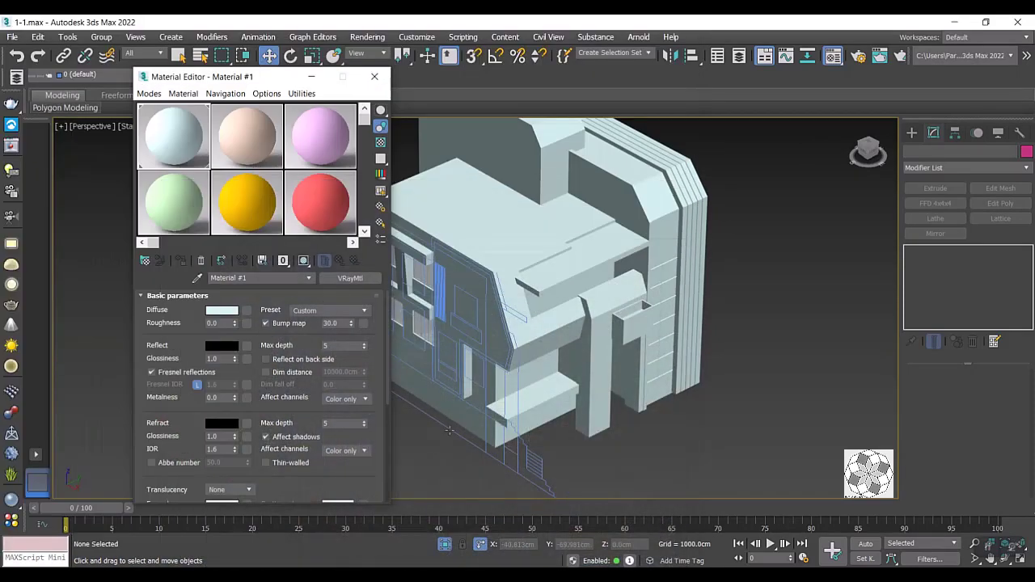
{"action": "scroll", "coordinate": [534, 389], "scroll_direction": "down", "scroll_amount": 5}
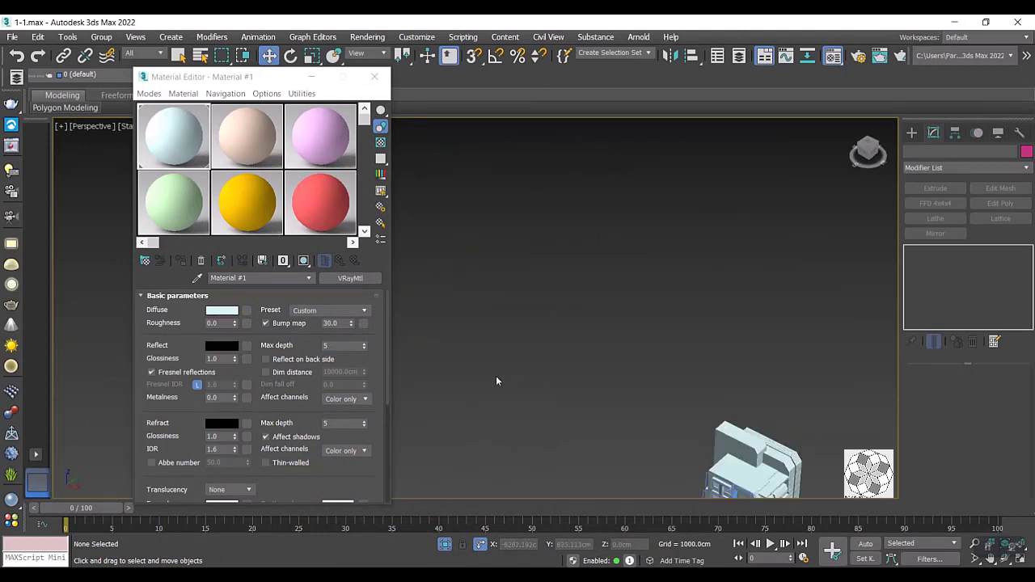
{"action": "middle_click_drag", "start_coordinate": [496, 375], "coordinate": [501, 311]}
{"action": "scroll", "coordinate": [502, 310], "scroll_direction": "up", "scroll_amount": 6}
{"action": "scroll", "coordinate": [615, 382], "scroll_direction": "up", "scroll_amount": 3}
{"action": "middle_click_drag", "start_coordinate": [494, 427], "coordinate": [473, 436]}
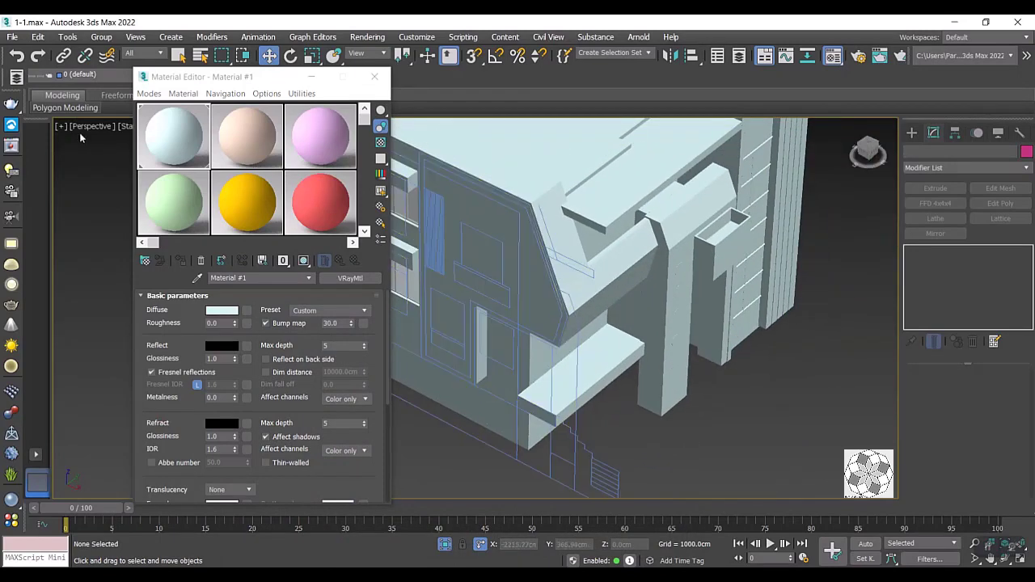
{"action": "left_click", "coordinate": [81, 127]}
{"action": "left_click", "coordinate": [109, 185]}
{"action": "scroll", "coordinate": [494, 390], "scroll_direction": "up", "scroll_amount": 3}
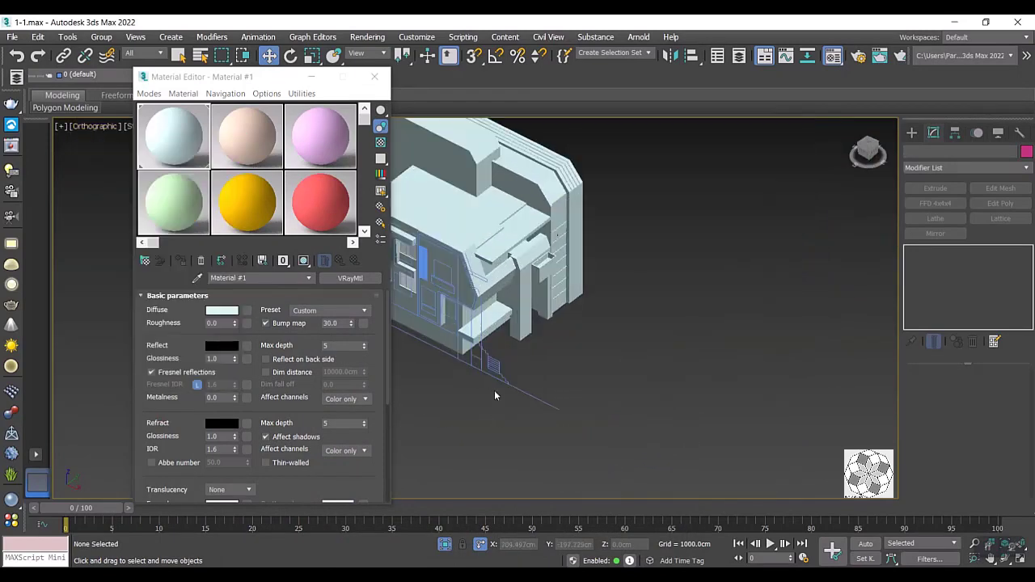
{"action": "left_click", "coordinate": [374, 77]}
Select the angled wall Line004 plus its outline and zoom to them.
{"action": "scroll", "coordinate": [483, 446], "scroll_direction": "up", "scroll_amount": 3}
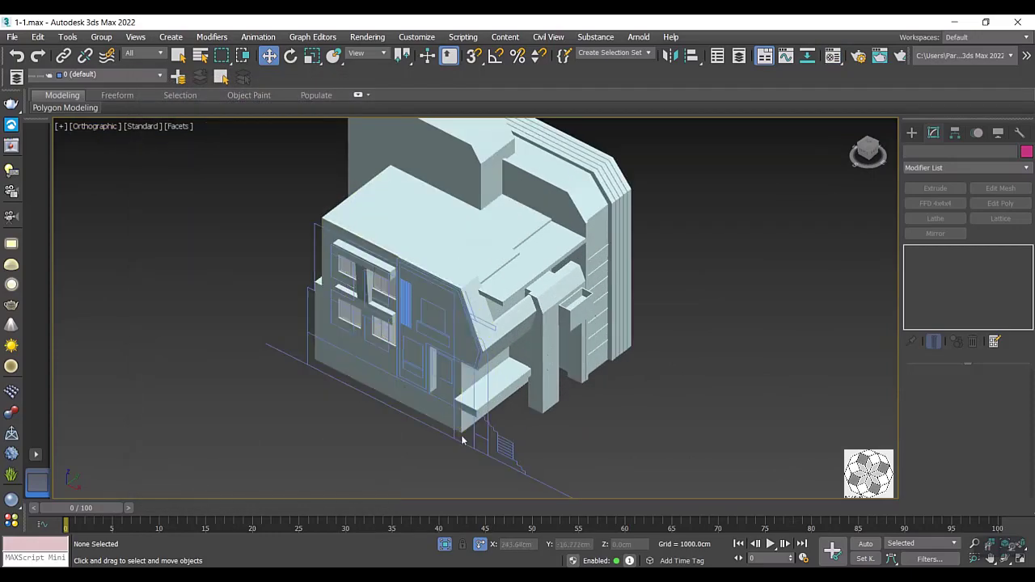
{"action": "scroll", "coordinate": [483, 446], "scroll_direction": "up", "scroll_amount": 3}
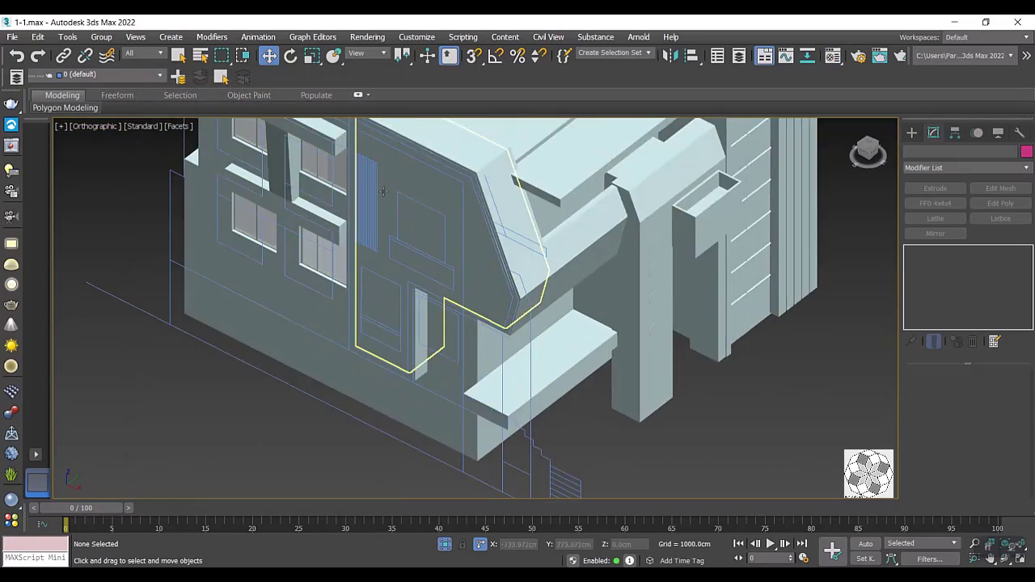
{"action": "middle_click_drag", "start_coordinate": [305, 283], "coordinate": [308, 330]}
{"action": "left_click", "coordinate": [436, 264]}
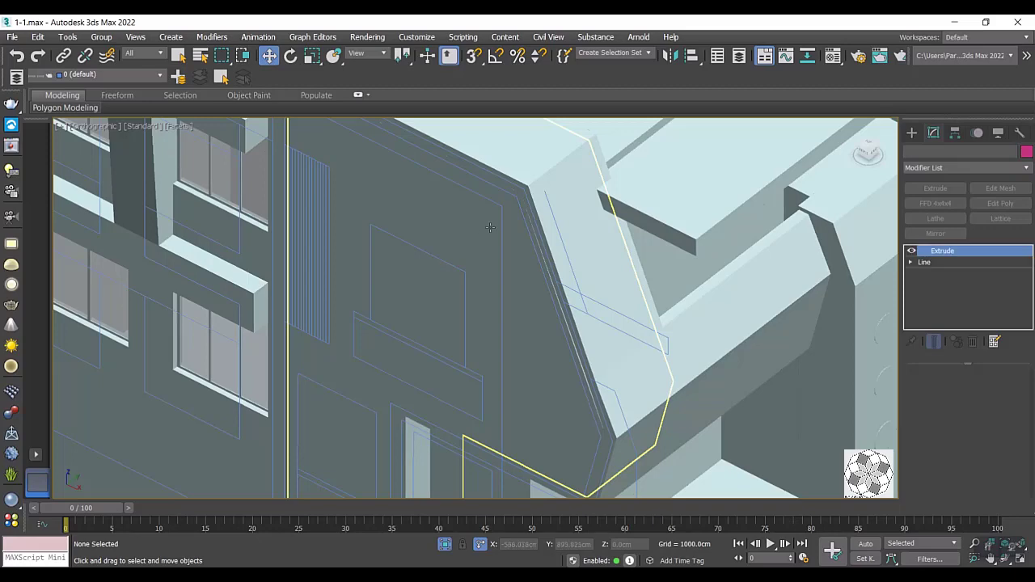
{"action": "left_click", "coordinate": [465, 285], "text": "ctrl"}
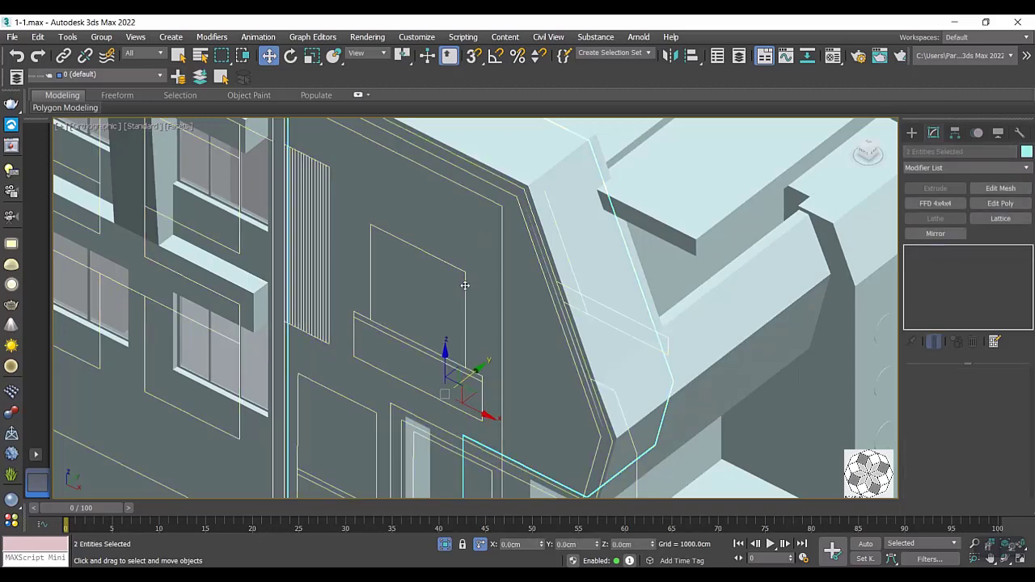
{"action": "scroll", "coordinate": [465, 285], "scroll_direction": "down", "scroll_amount": 10}
{"action": "key", "text": "z"}
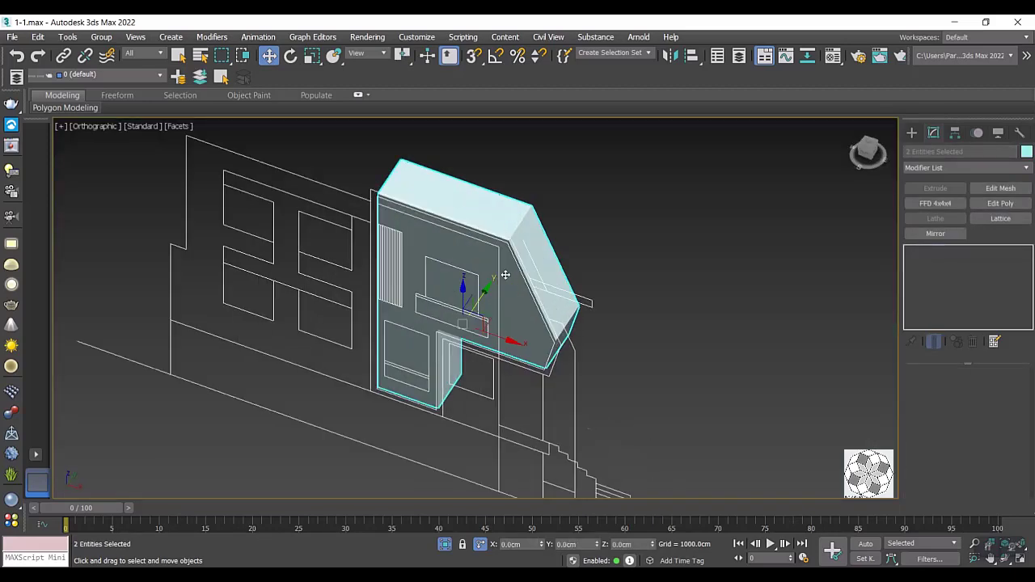
View the selected wall straight from the Front, centred in the viewport.
{"action": "left_click", "coordinate": [864, 156]}
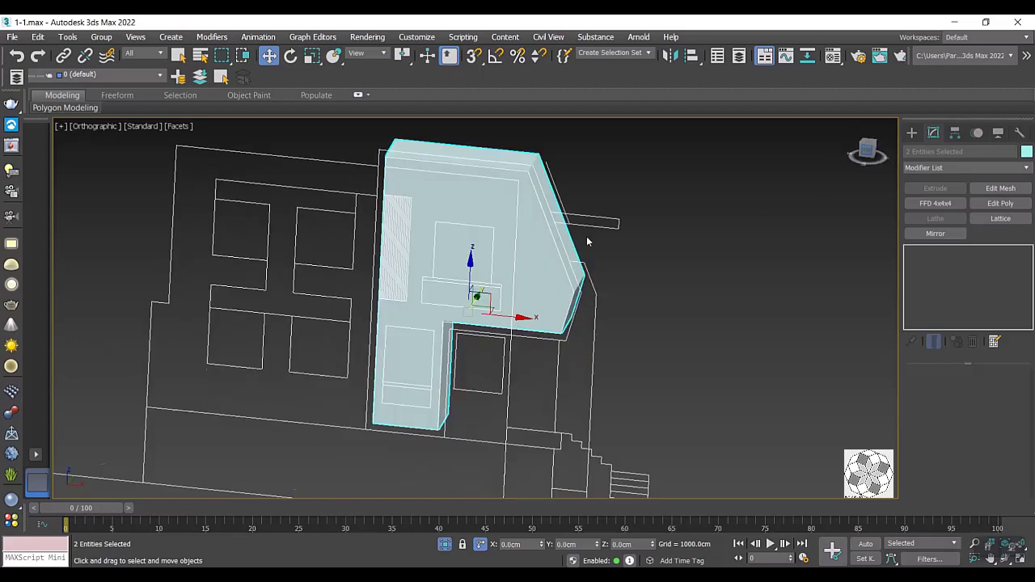
{"action": "scroll", "coordinate": [491, 231], "scroll_direction": "up", "scroll_amount": 4}
{"action": "middle_click_drag", "start_coordinate": [490, 231], "coordinate": [440, 299]}
{"action": "scroll", "coordinate": [440, 298], "scroll_direction": "down", "scroll_amount": 2}
{"action": "key", "text": "alt+Tab"}
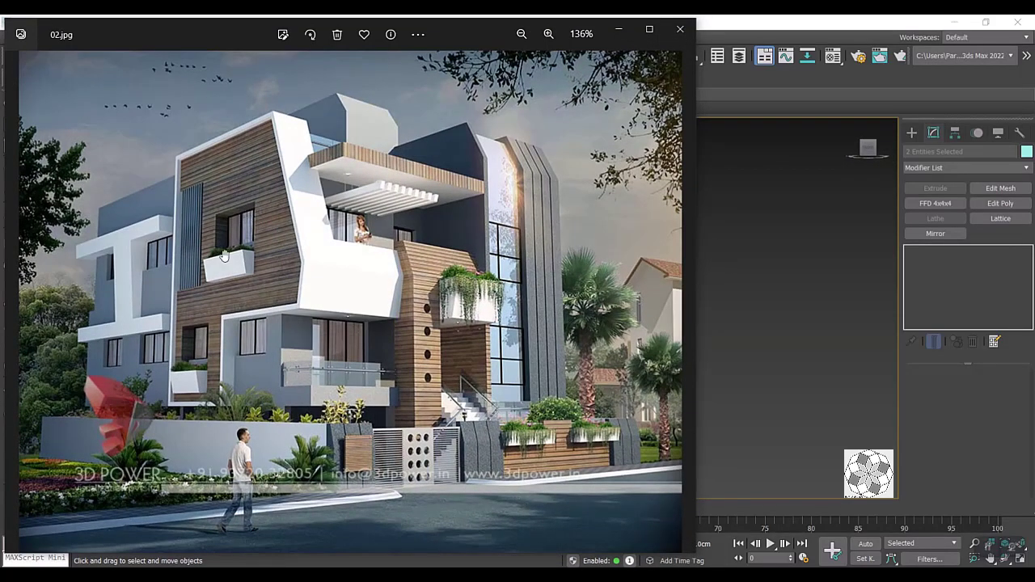
Minimize the 02.jpg reference image in Photos.
{"action": "left_click", "coordinate": [619, 29]}
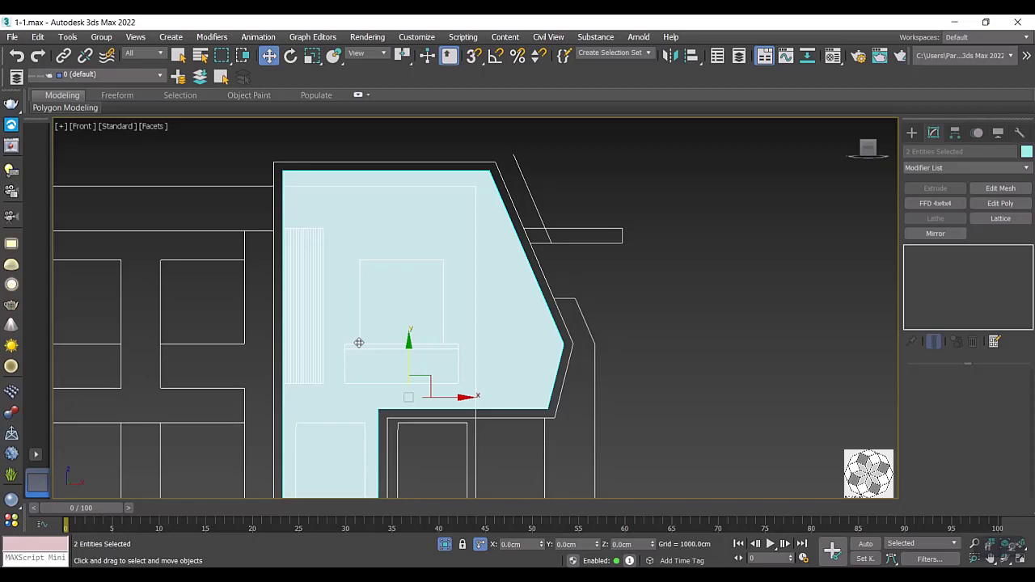
Convert the selected pieces and the Line004 wall to Editable Poly.
{"action": "right_click", "coordinate": [464, 242]}
{"action": "right_click", "coordinate": [444, 228]}
{"action": "right_click", "coordinate": [442, 224]}
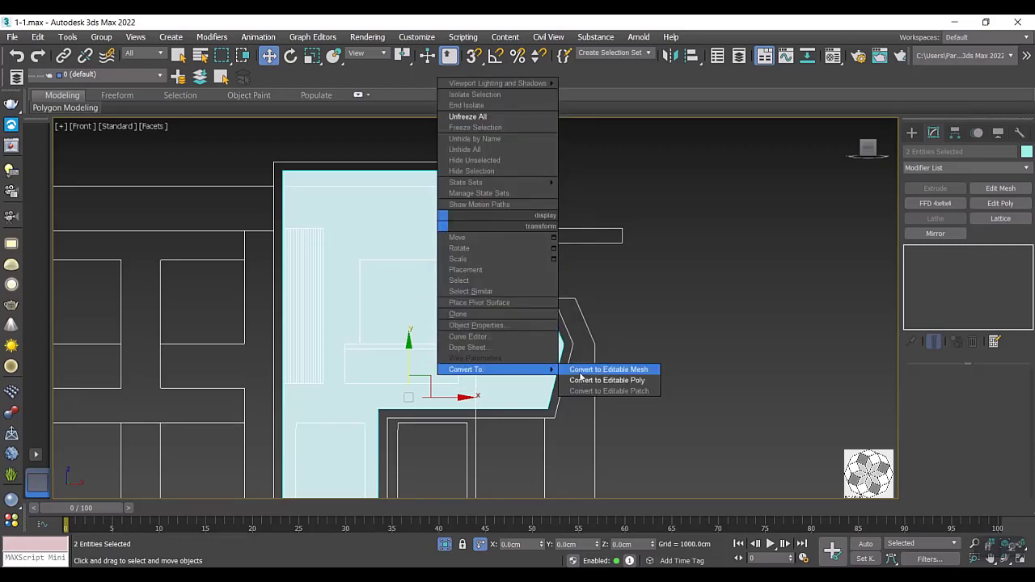
{"action": "left_click", "coordinate": [599, 380]}
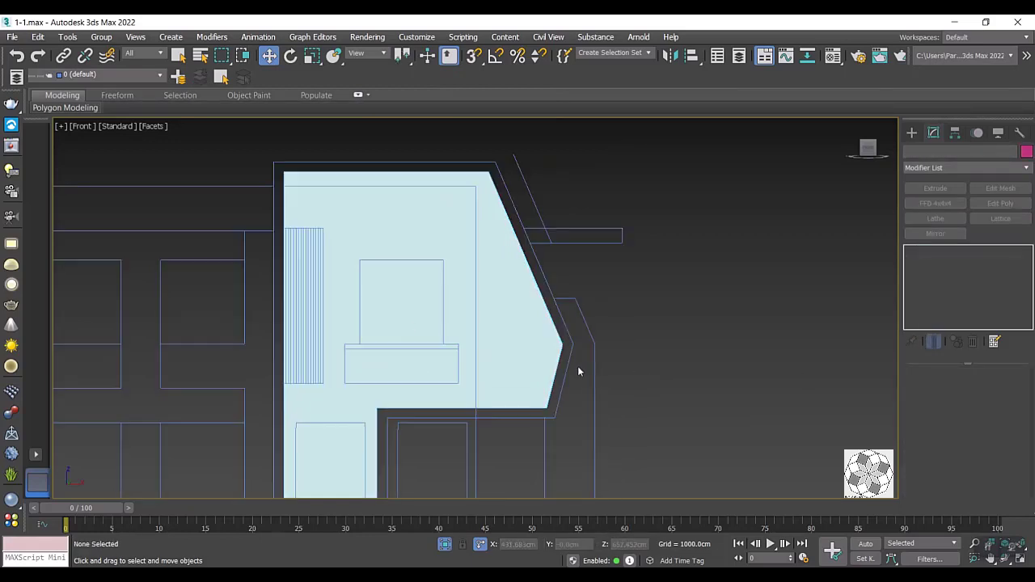
{"action": "left_click", "coordinate": [533, 348]}
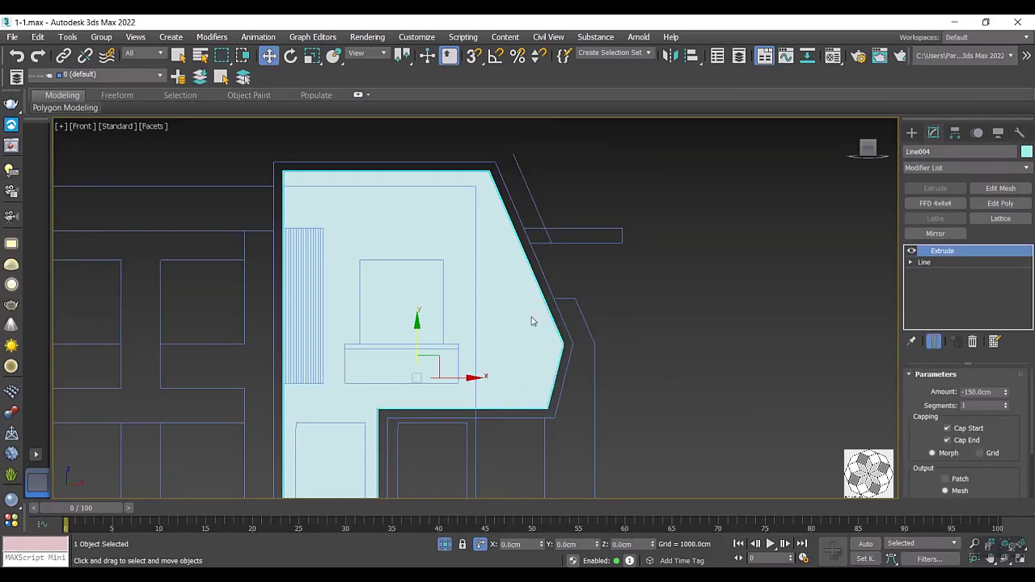
{"action": "right_click", "coordinate": [532, 318]}
{"action": "left_click", "coordinate": [703, 473]}
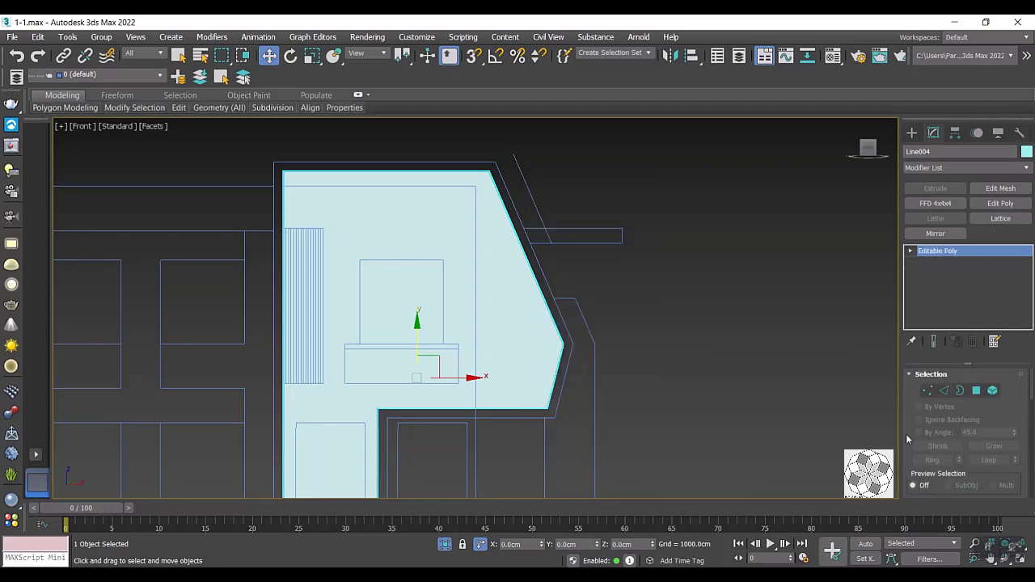
Select the wall's top and bottom edges in Edge mode, trying and cancelling an Extrude.
{"action": "left_click", "coordinate": [942, 391]}
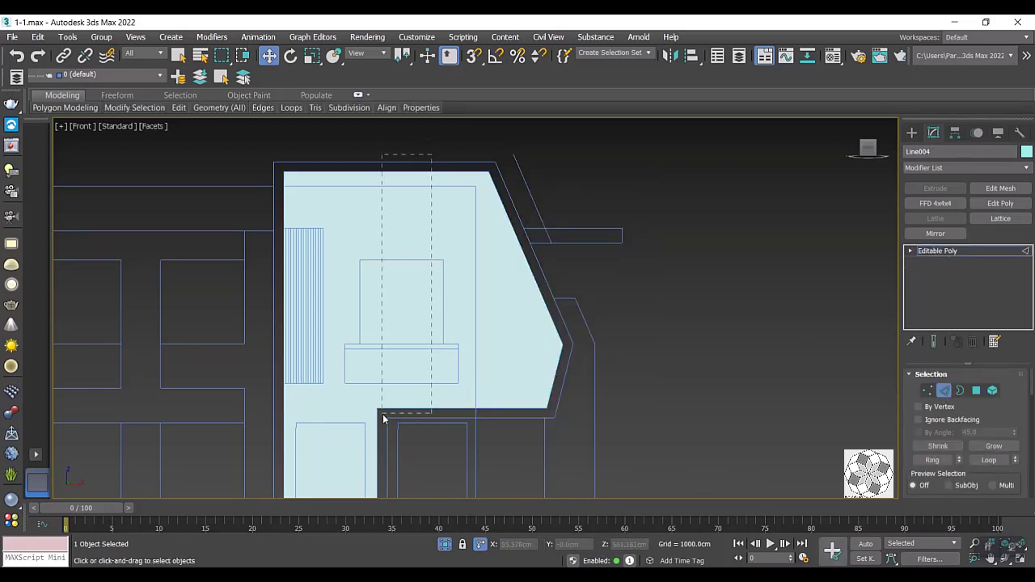
{"action": "left_click_drag", "start_coordinate": [402, 444], "coordinate": [402, 443]}
{"action": "right_click", "coordinate": [403, 405]}
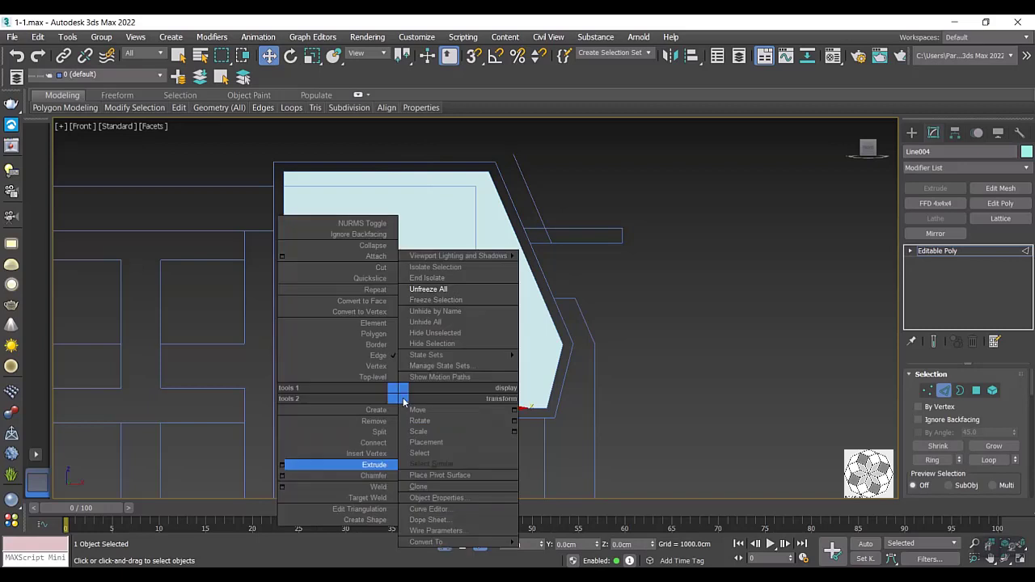
{"action": "left_click", "coordinate": [287, 468]}
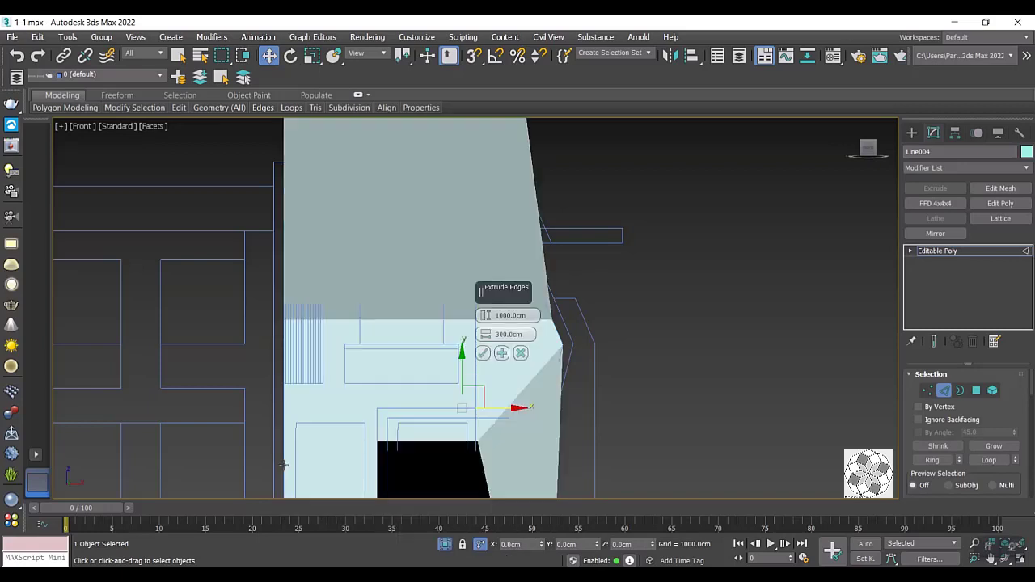
{"action": "left_click", "coordinate": [521, 353]}
{"action": "right_click", "coordinate": [443, 366]}
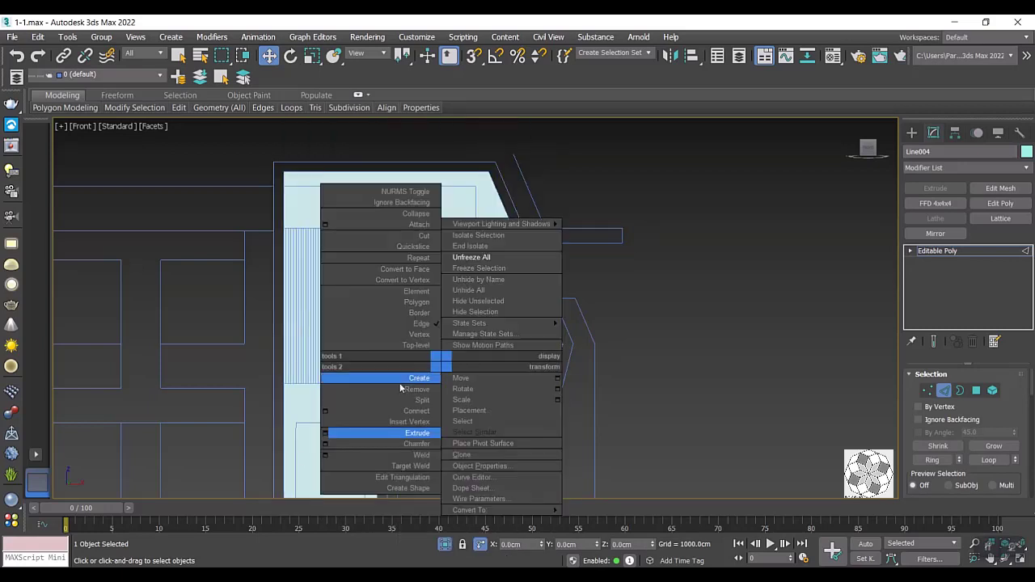
Connect the selected edges with a new edge, make it vertical, and shift it right.
{"action": "left_click", "coordinate": [329, 412]}
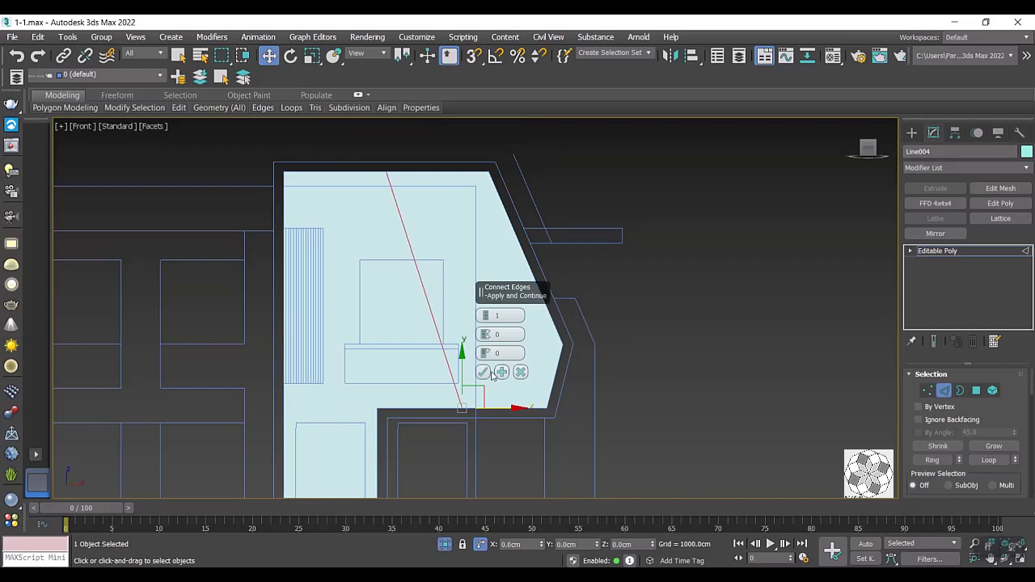
{"action": "left_click", "coordinate": [483, 372]}
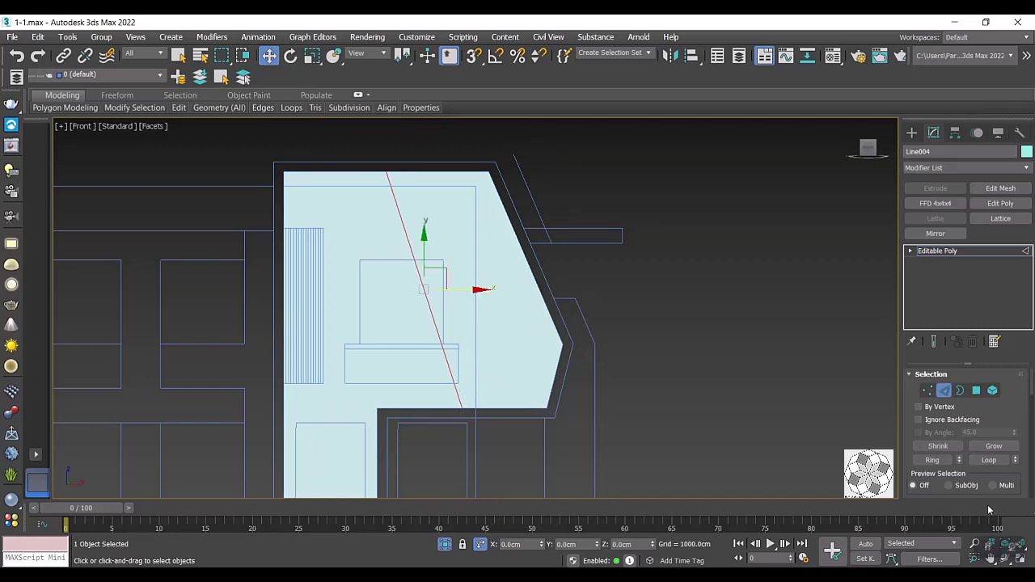
{"action": "scroll", "coordinate": [1020, 477], "scroll_direction": "down", "scroll_amount": 3}
{"action": "scroll", "coordinate": [1012, 469], "scroll_direction": "down", "scroll_amount": 3}
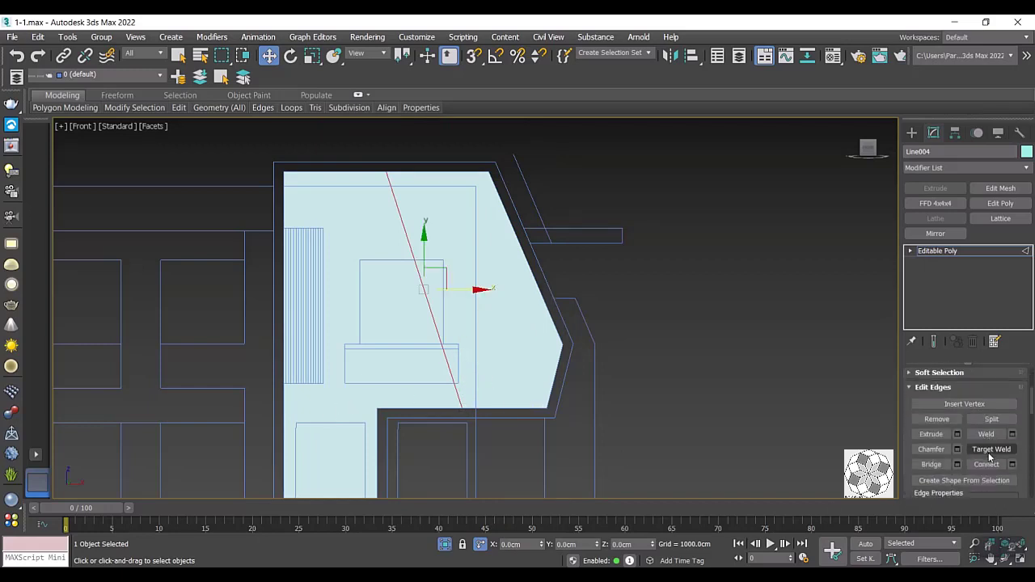
{"action": "scroll", "coordinate": [1003, 461], "scroll_direction": "down", "scroll_amount": 2}
{"action": "scroll", "coordinate": [989, 454], "scroll_direction": "down", "scroll_amount": 2}
{"action": "scroll", "coordinate": [989, 450], "scroll_direction": "down", "scroll_amount": 1}
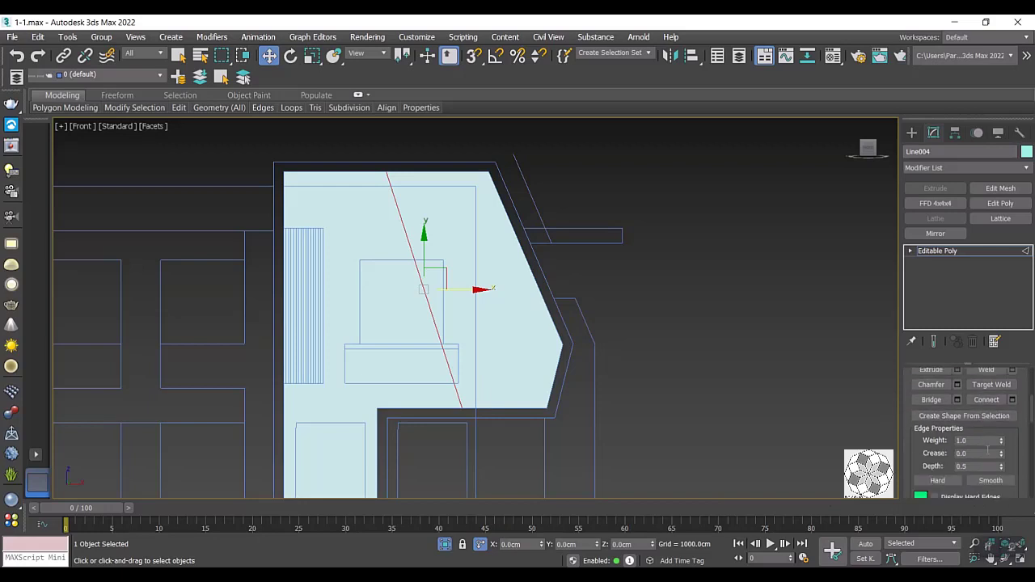
{"action": "scroll", "coordinate": [985, 450], "scroll_direction": "down", "scroll_amount": 2}
{"action": "scroll", "coordinate": [986, 450], "scroll_direction": "down", "scroll_amount": 2}
{"action": "scroll", "coordinate": [985, 449], "scroll_direction": "down", "scroll_amount": 2}
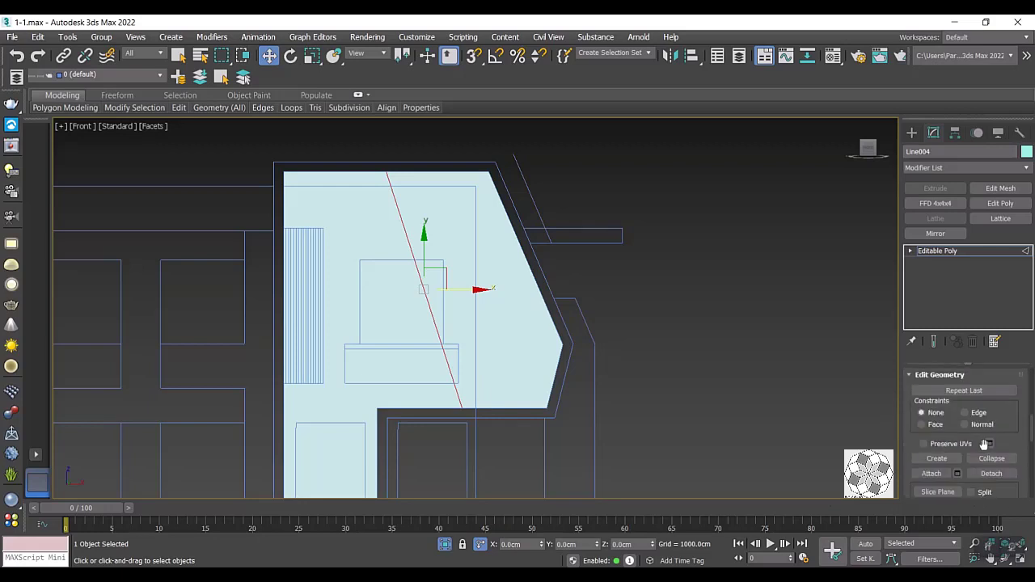
{"action": "scroll", "coordinate": [985, 449], "scroll_direction": "down", "scroll_amount": 2}
{"action": "left_click", "coordinate": [981, 491]}
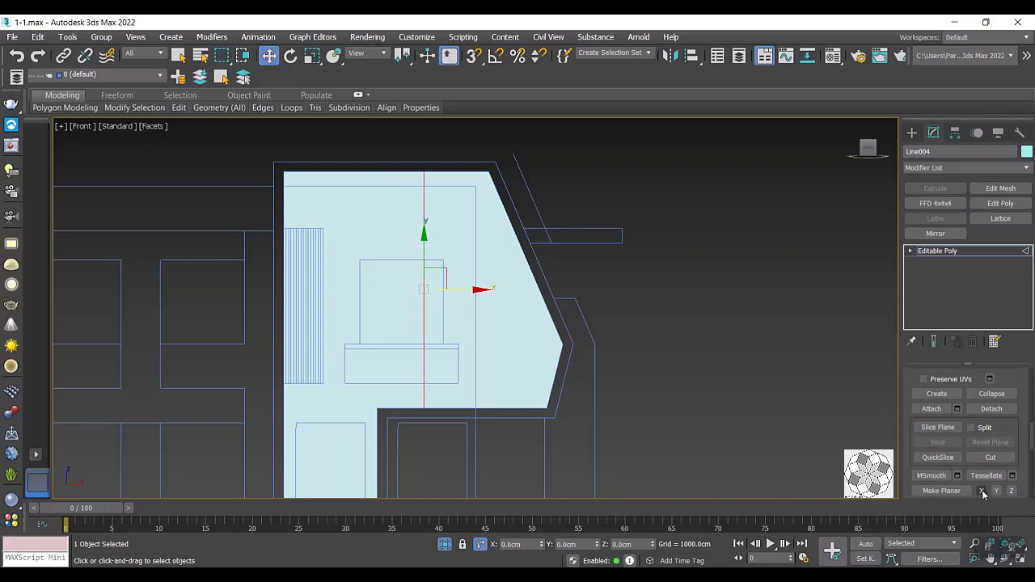
{"action": "scroll", "coordinate": [389, 285], "scroll_direction": "up", "scroll_amount": 3}
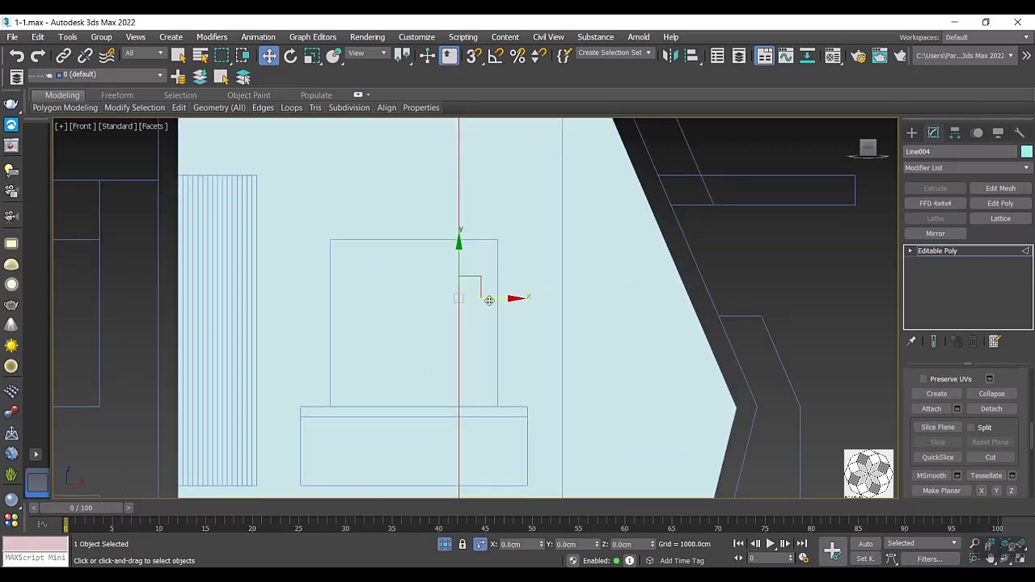
{"action": "left_click_drag", "start_coordinate": [490, 300], "coordinate": [526, 303]}
Add a second connecting edge from the lower edge, straighten it, and slide it left.
{"action": "scroll", "coordinate": [522, 295], "scroll_direction": "down", "scroll_amount": 3}
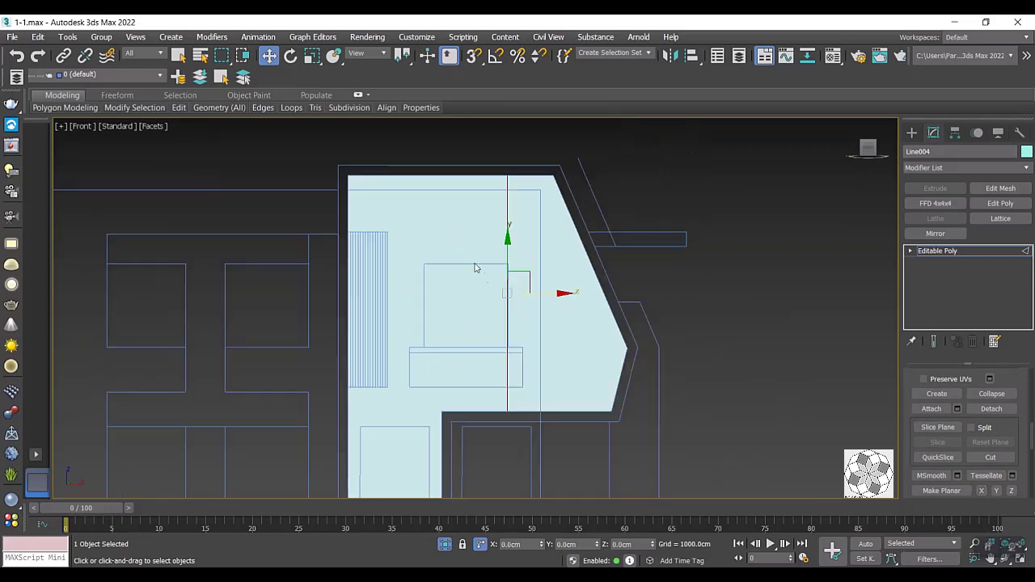
{"action": "left_click", "coordinate": [468, 414]}
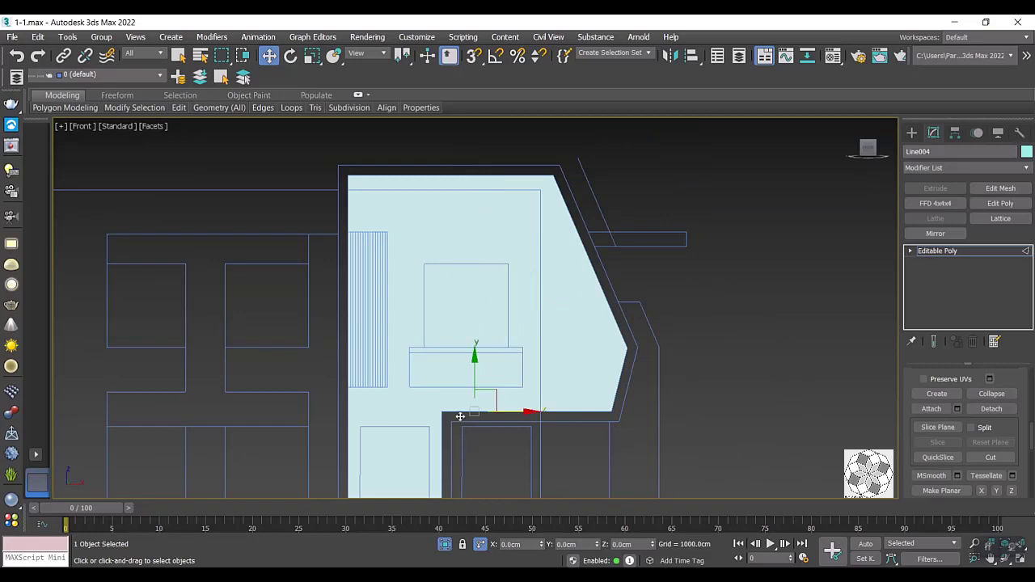
{"action": "right_click", "coordinate": [460, 416]}
{"action": "left_click", "coordinate": [338, 452]}
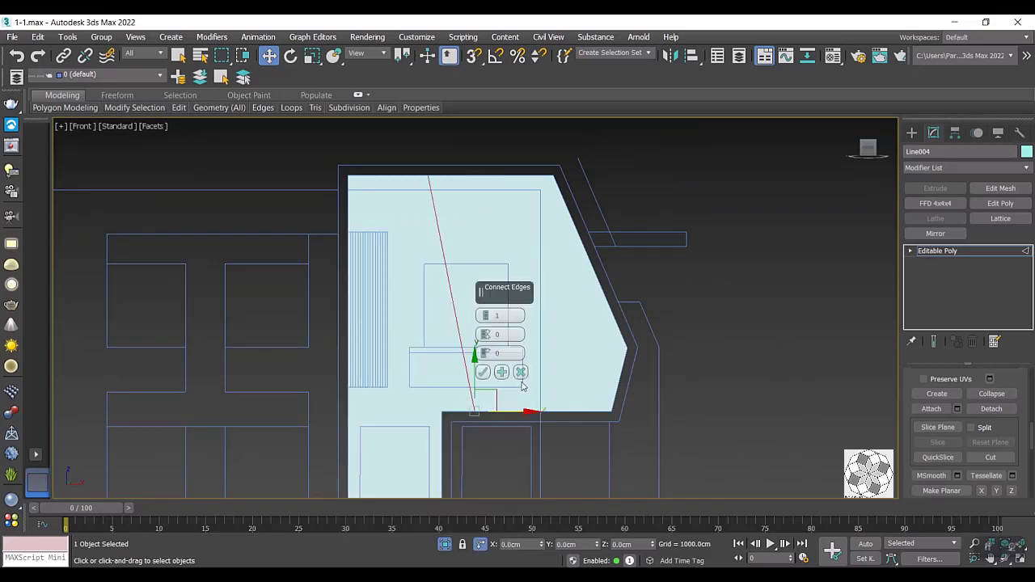
{"action": "left_click", "coordinate": [483, 372]}
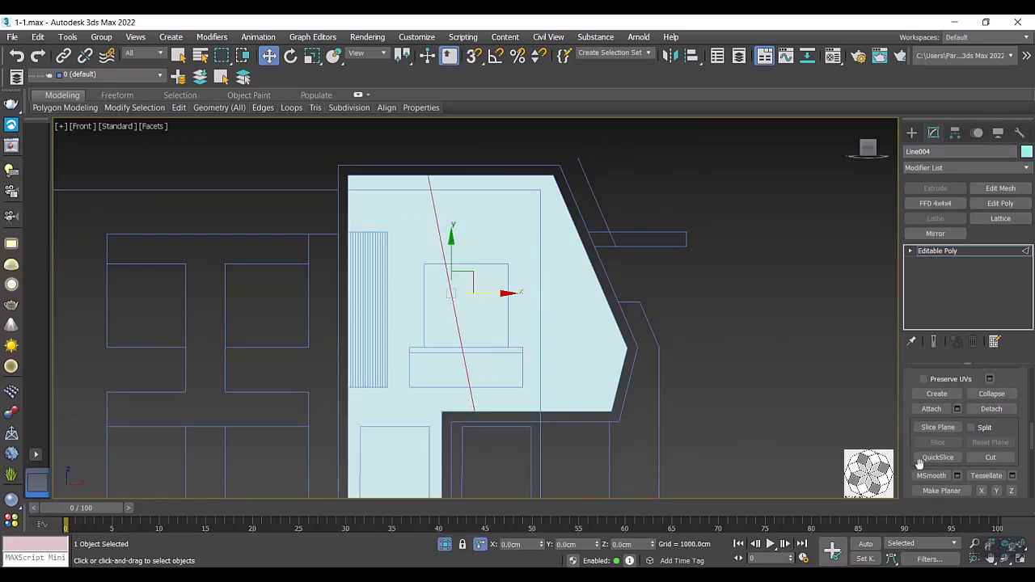
{"action": "left_click", "coordinate": [982, 491]}
{"action": "left_click_drag", "start_coordinate": [487, 302], "coordinate": [483, 310]}
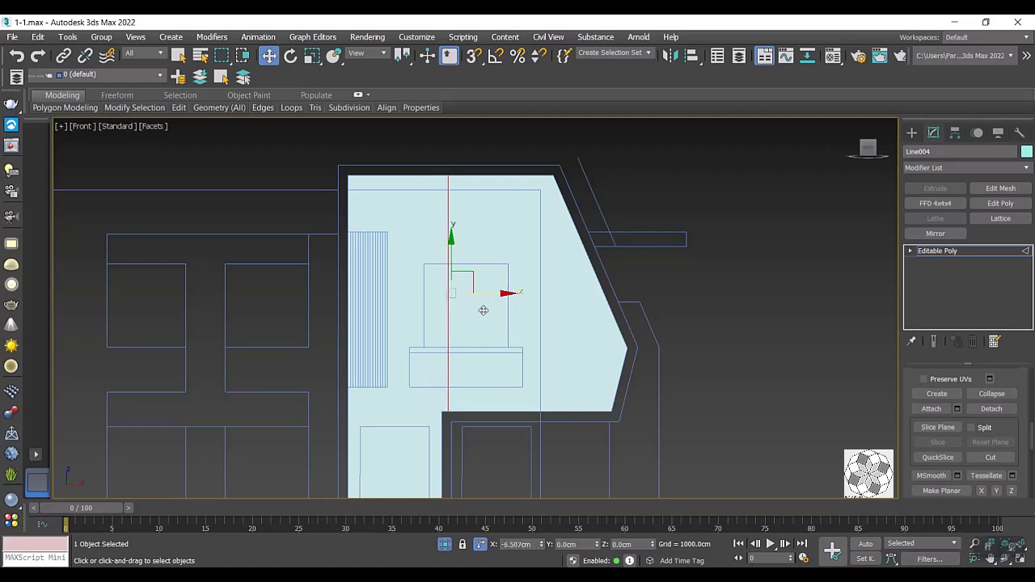
Undo the last two edge adjustments and turn on Edged Faces.
{"action": "key", "text": "ctrl+z"}
{"action": "key", "text": "ctrl+z"}
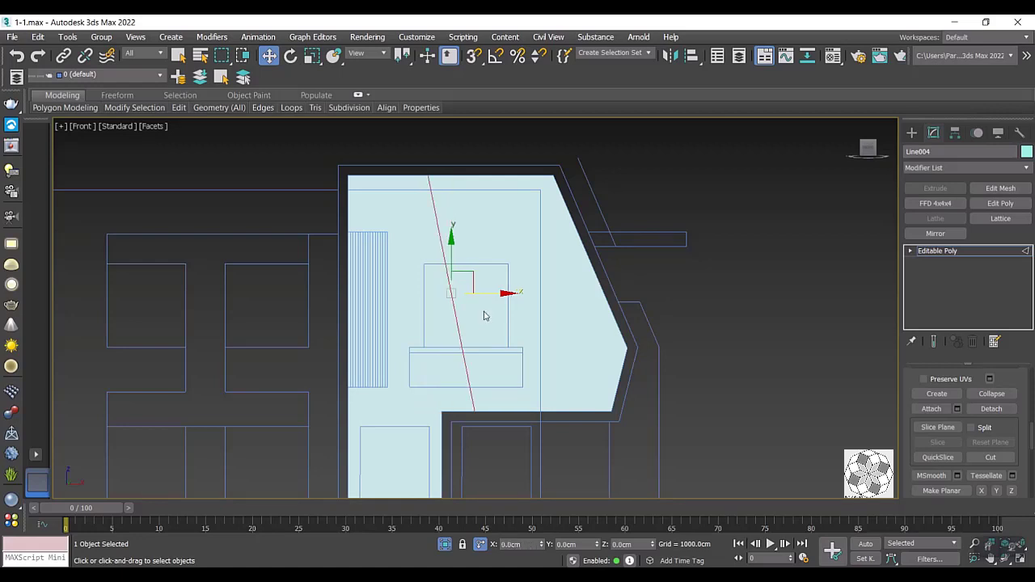
{"action": "key", "text": "ctrl+z"}
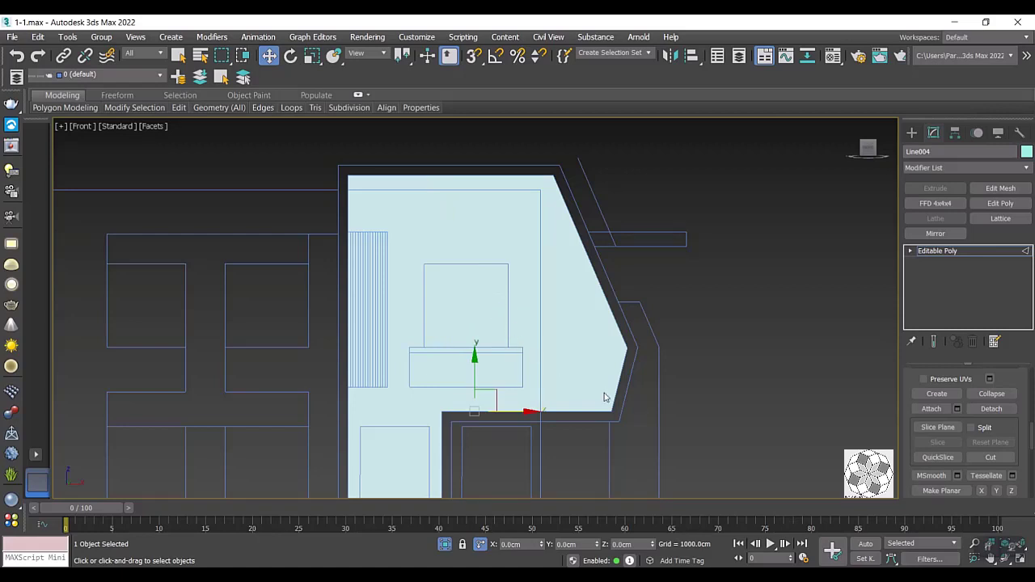
{"action": "key", "text": "F4"}
{"action": "scroll", "coordinate": [441, 292], "scroll_direction": "down", "scroll_amount": 3}
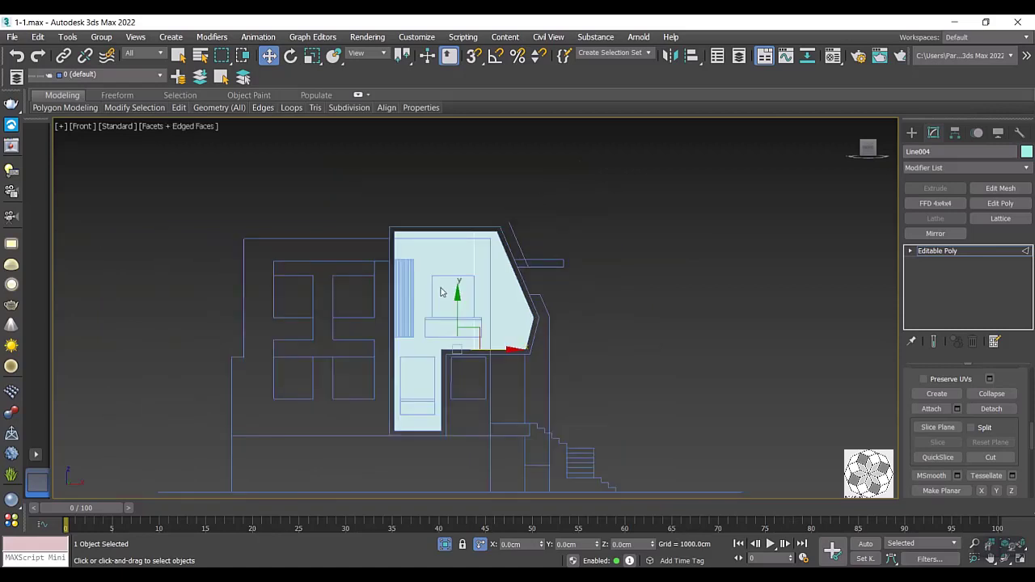
Connect the wall's top and bottom edges with a new dividing edge.
{"action": "left_click", "coordinate": [429, 229]}
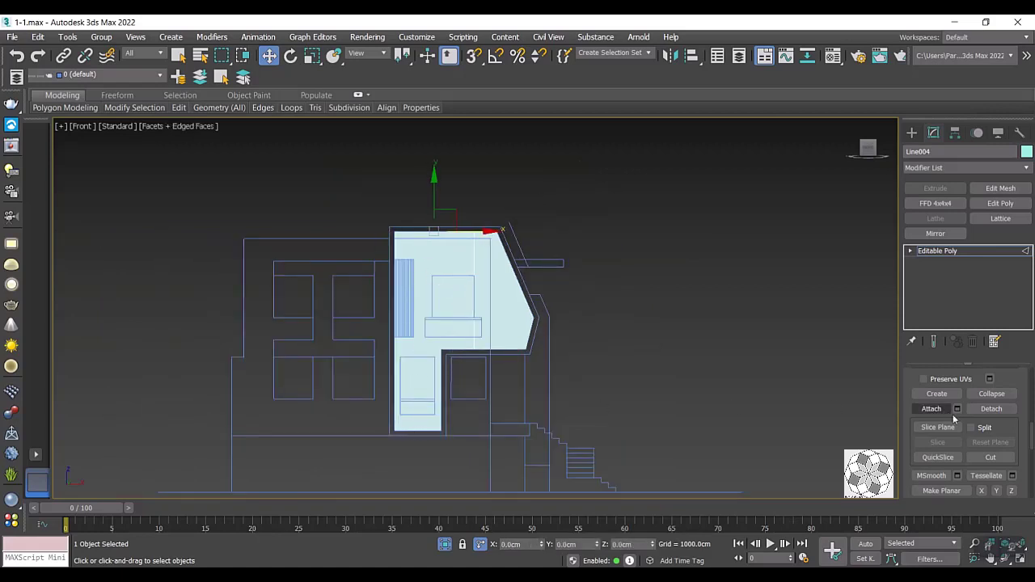
{"action": "left_click", "coordinate": [910, 252]}
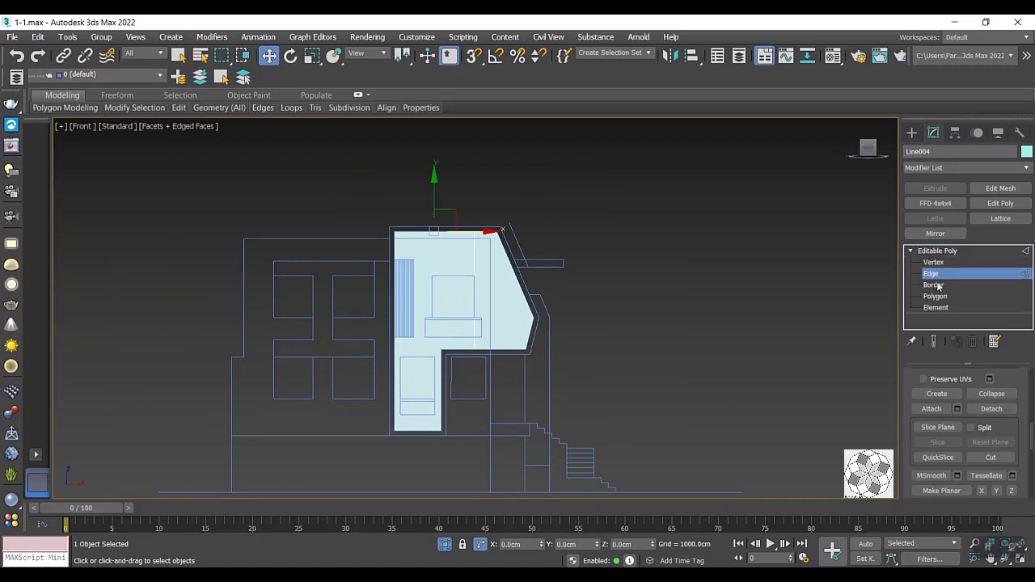
{"action": "left_click", "coordinate": [425, 218]}
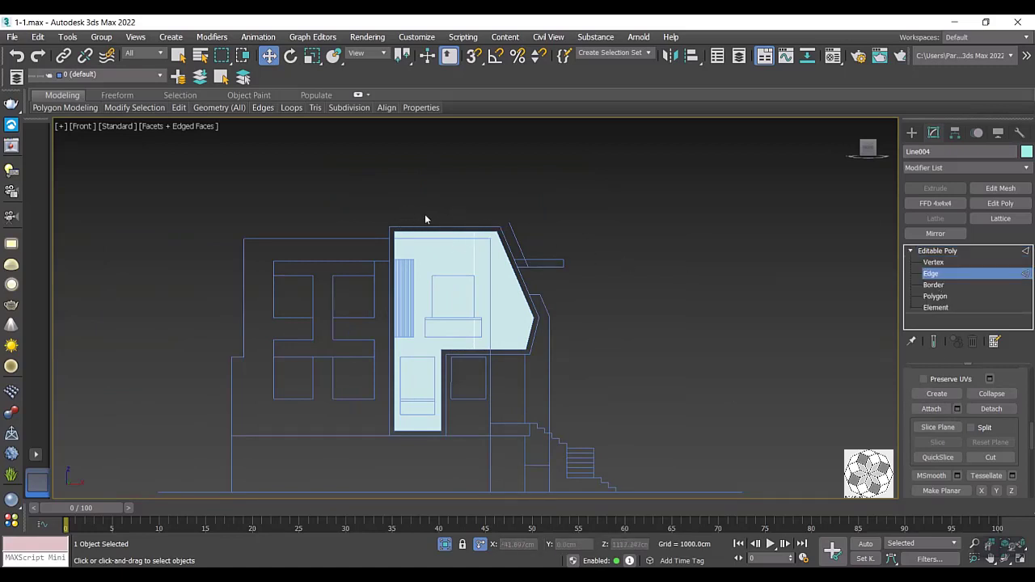
{"action": "left_click", "coordinate": [406, 441]}
{"action": "right_click", "coordinate": [410, 387]}
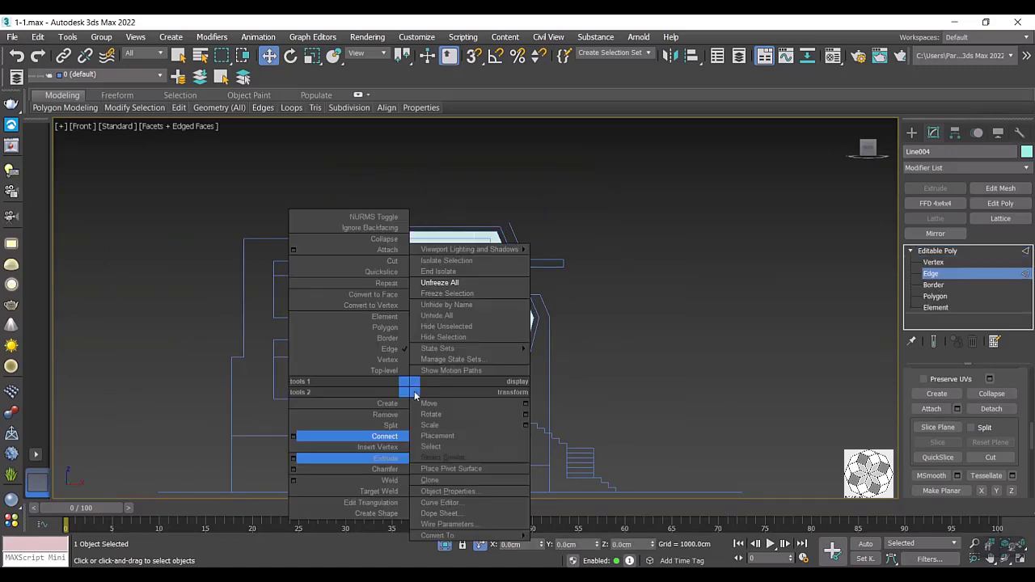
{"action": "left_click", "coordinate": [293, 438]}
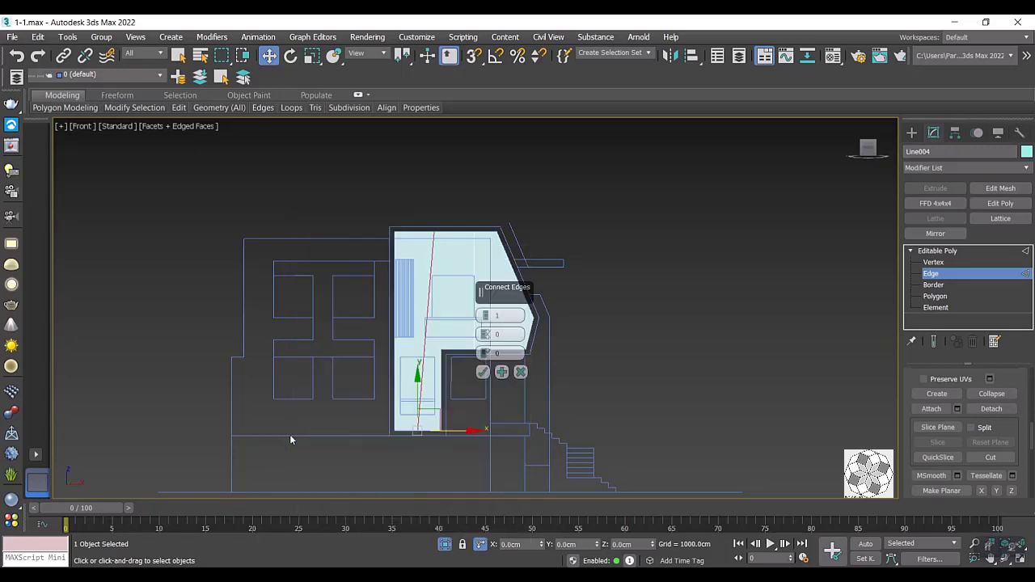
{"action": "left_click", "coordinate": [483, 372]}
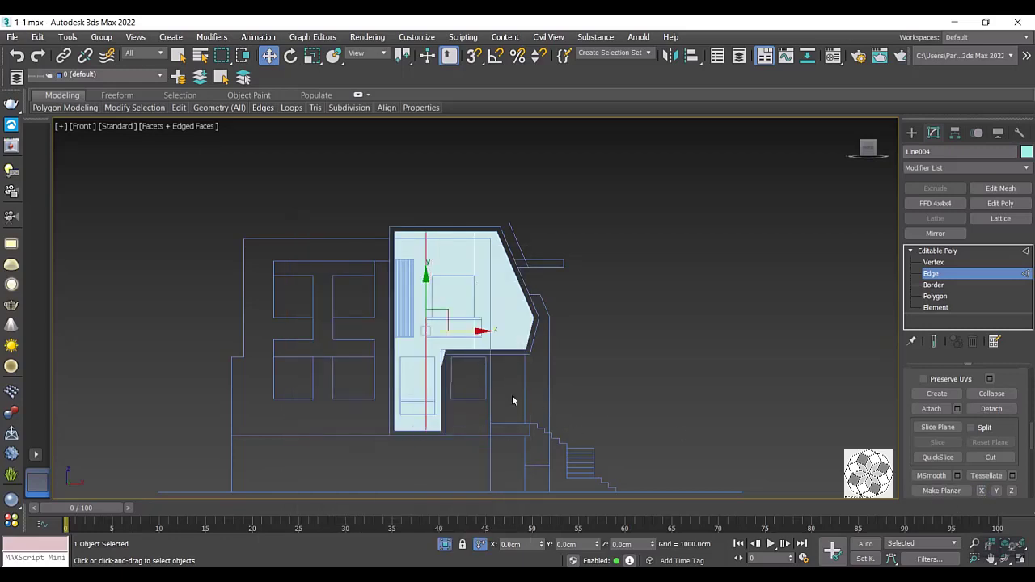
Try sliding the new edge right, cancel the move, and orbit to inspect the block.
{"action": "scroll", "coordinate": [434, 378], "scroll_direction": "up", "scroll_amount": 4}
{"action": "left_click_drag", "start_coordinate": [457, 285], "coordinate": [472, 291]}
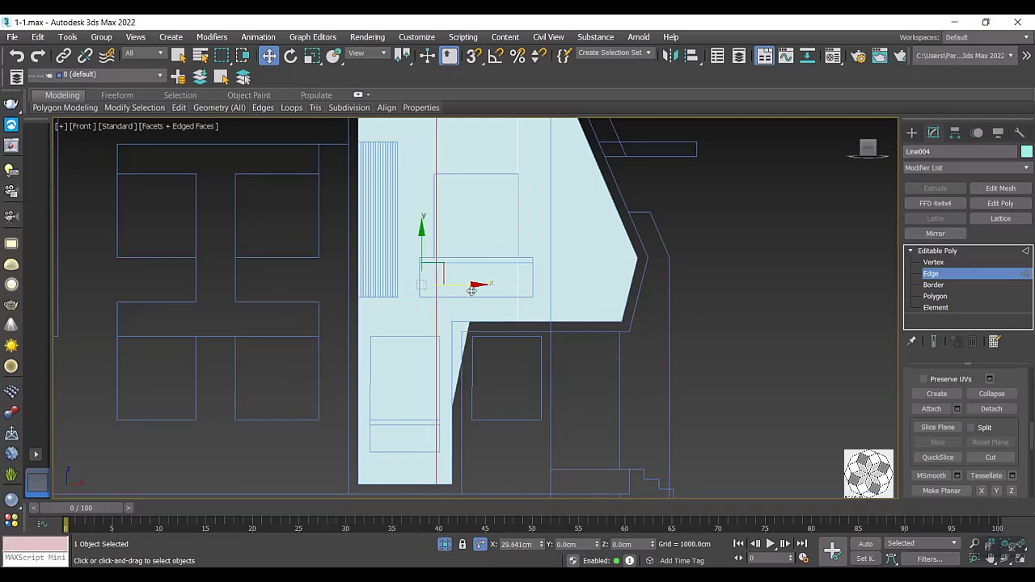
{"action": "right_click", "coordinate": [472, 292]}
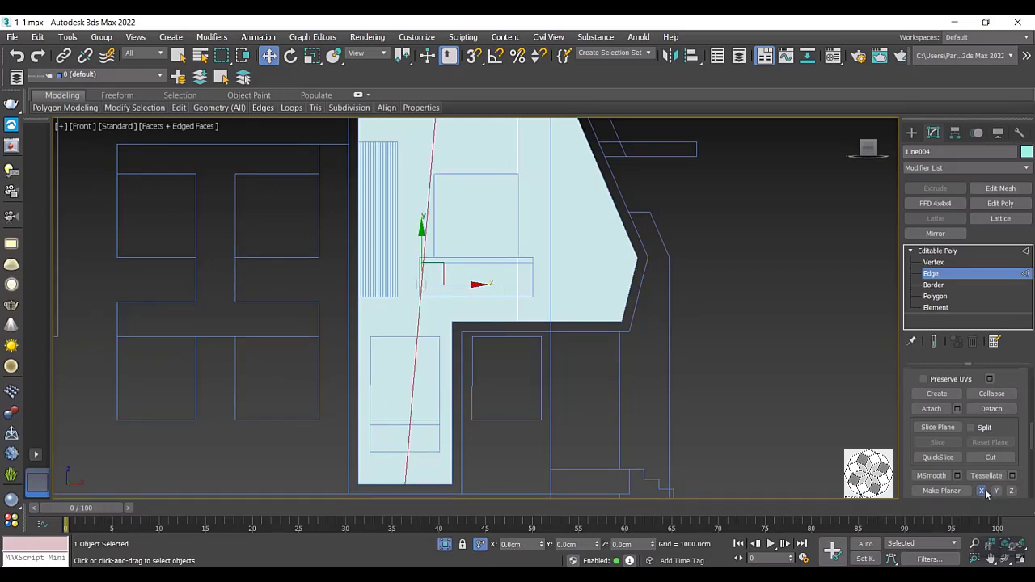
{"action": "left_click", "coordinate": [689, 419]}
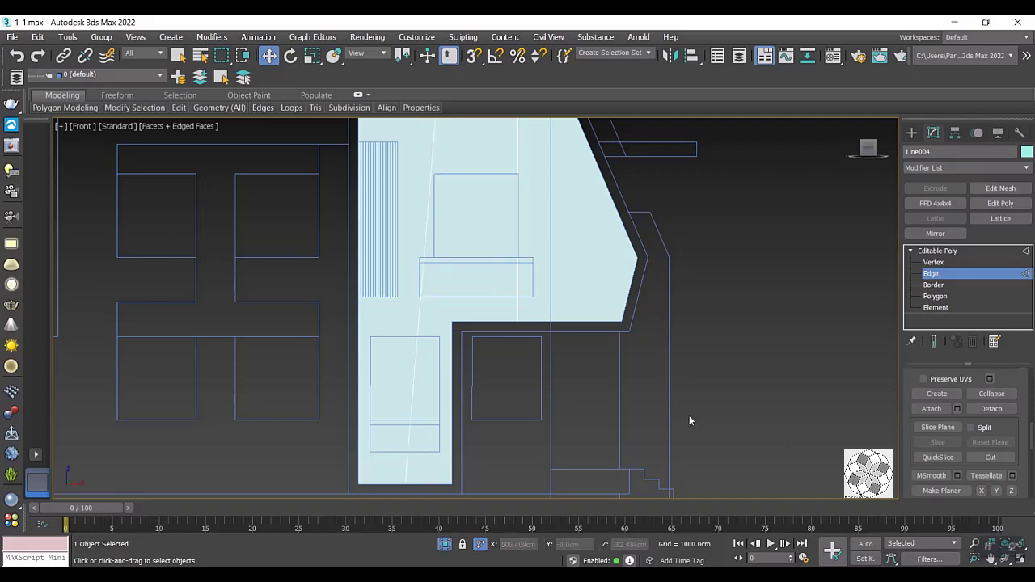
{"action": "mouse_move", "coordinate": [689, 420]}
{"action": "middle_mouse_down", "text": "alt"}
{"action": "mouse_move", "coordinate": [636, 385]}
{"action": "mouse_move", "coordinate": [518, 370]}
{"action": "mouse_move", "coordinate": [480, 394]}
{"action": "mouse_move", "coordinate": [527, 458]}
{"action": "mouse_move", "coordinate": [670, 429]}
{"action": "mouse_move", "coordinate": [591, 395]}
{"action": "mouse_move", "coordinate": [504, 412]}
{"action": "middle_mouse_up", "text": "alt"}
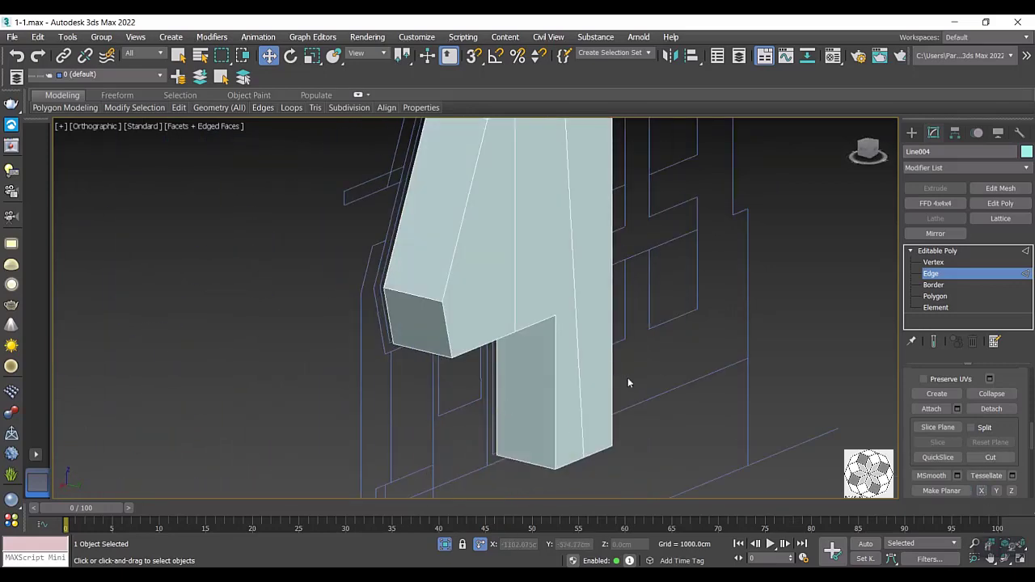
Make the new dividing edge planar in X so it runs vertically, then return to Front view.
{"action": "left_click", "coordinate": [580, 358]}
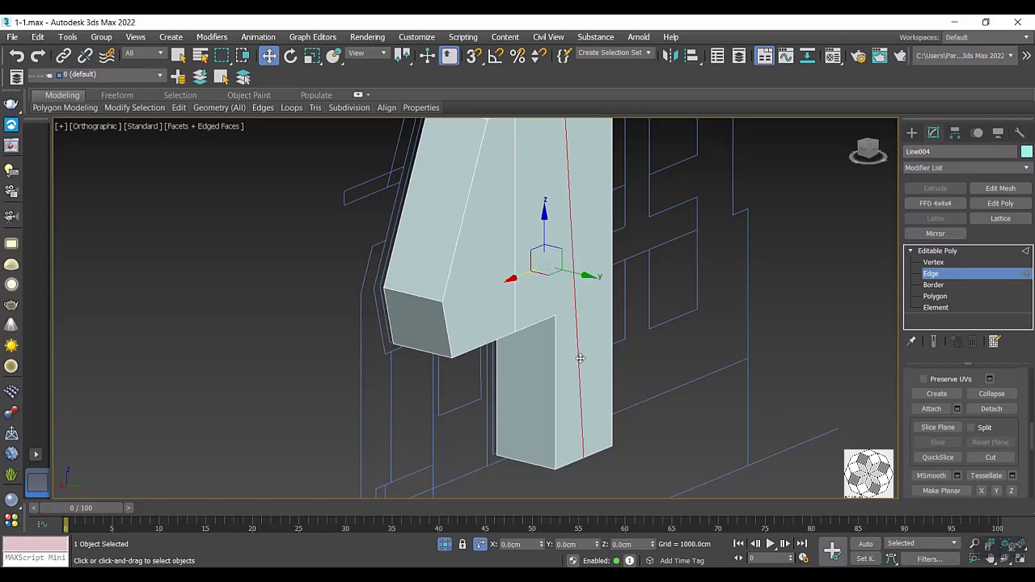
{"action": "left_click", "coordinate": [984, 492]}
{"action": "mouse_move", "coordinate": [809, 421]}
{"action": "middle_mouse_down", "text": "alt"}
{"action": "mouse_move", "coordinate": [650, 370]}
{"action": "mouse_move", "coordinate": [723, 347]}
{"action": "mouse_move", "coordinate": [743, 376]}
{"action": "mouse_move", "coordinate": [774, 356]}
{"action": "mouse_move", "coordinate": [709, 313]}
{"action": "mouse_move", "coordinate": [578, 329]}
{"action": "mouse_move", "coordinate": [560, 359]}
{"action": "mouse_move", "coordinate": [724, 361]}
{"action": "middle_mouse_up", "text": "alt"}
{"action": "key", "text": "BackSpace"}
{"action": "scroll", "coordinate": [724, 361], "scroll_direction": "up", "scroll_amount": 2}
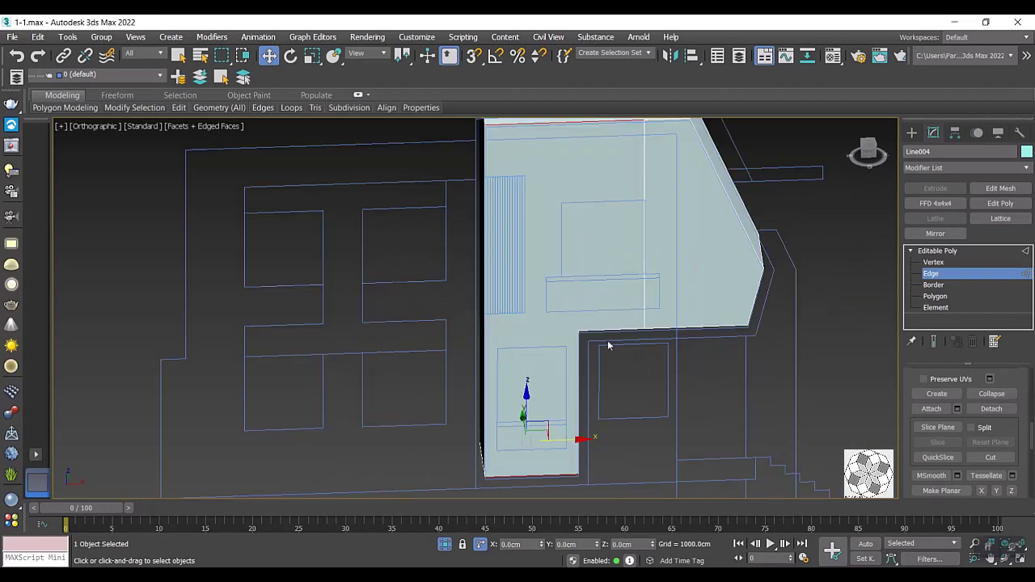
{"action": "left_click", "coordinate": [865, 157]}
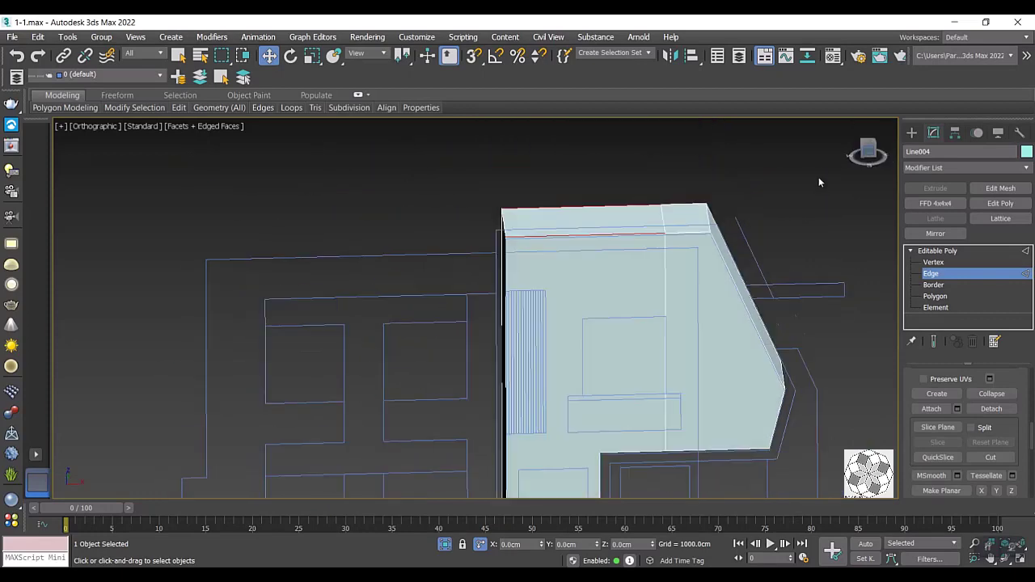
{"action": "middle_click_drag", "start_coordinate": [572, 315], "coordinate": [510, 240]}
Show the Splines creation options, after a brief detour to Box, and select the imported CAD plan linework.
{"action": "scroll", "coordinate": [476, 361], "scroll_direction": "up", "scroll_amount": 1}
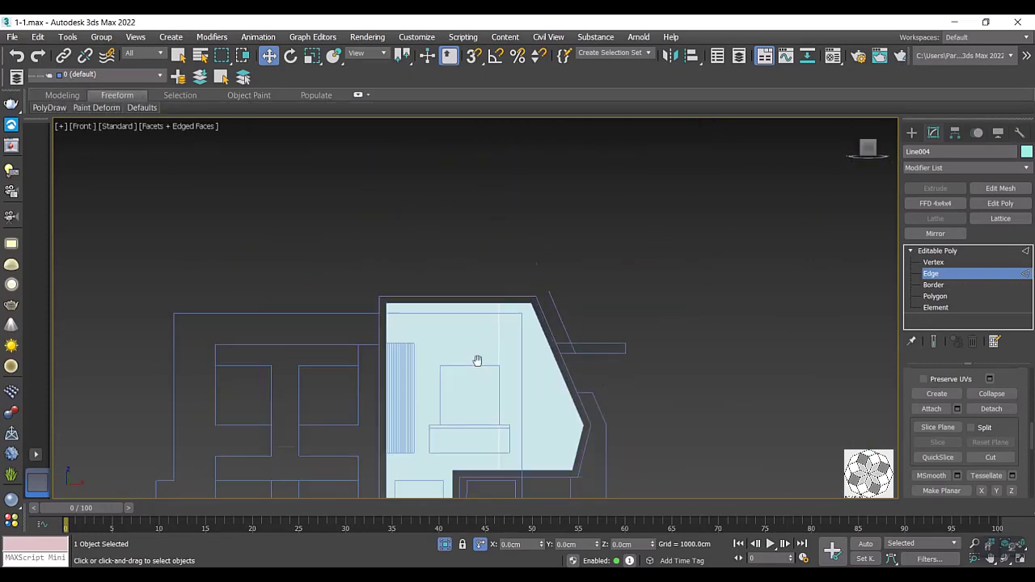
{"action": "scroll", "coordinate": [488, 289], "scroll_direction": "up", "scroll_amount": 3}
{"action": "left_click", "coordinate": [912, 132]}
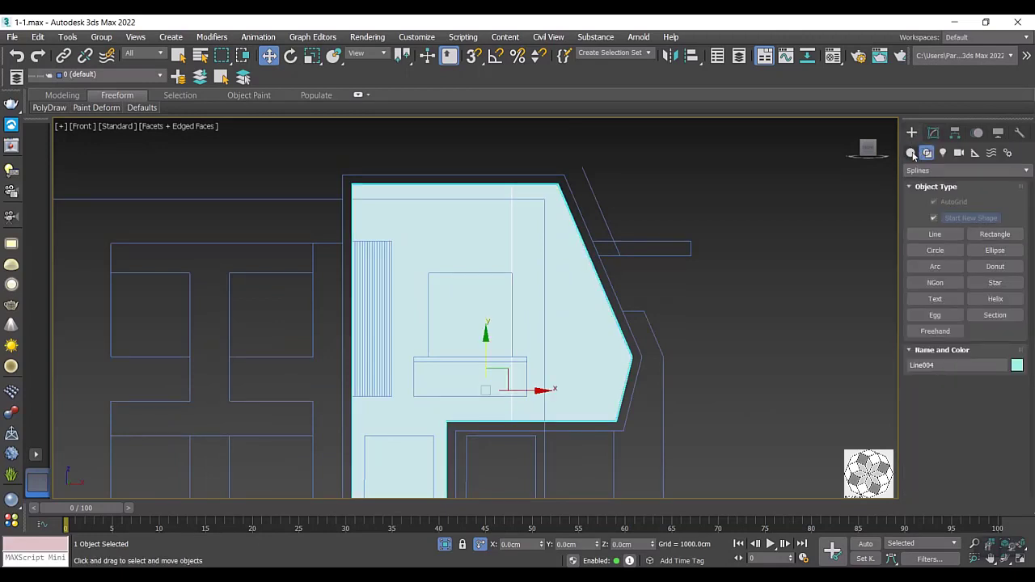
{"action": "left_click", "coordinate": [911, 153]}
{"action": "left_click", "coordinate": [935, 217]}
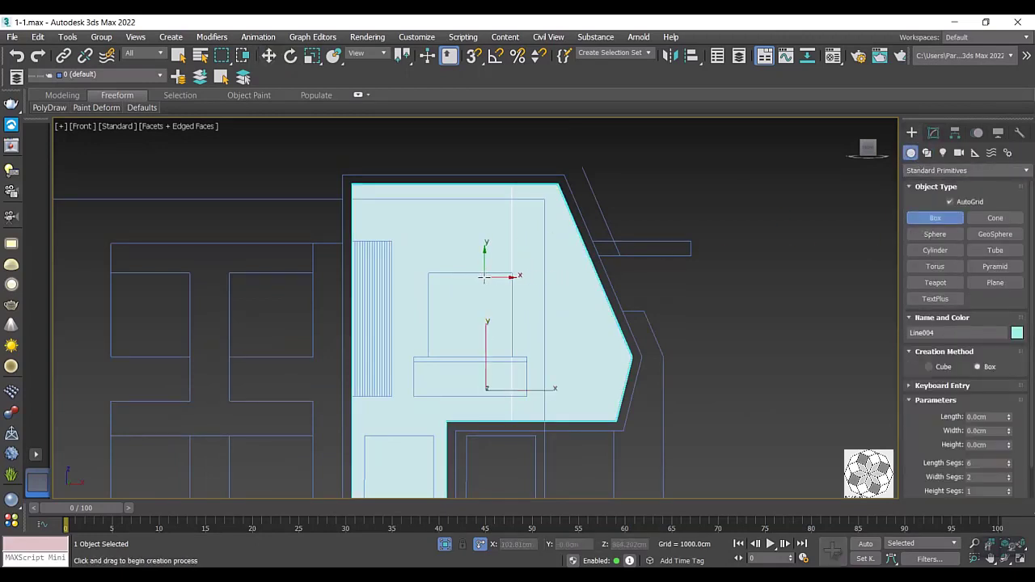
{"action": "left_click", "coordinate": [927, 153]}
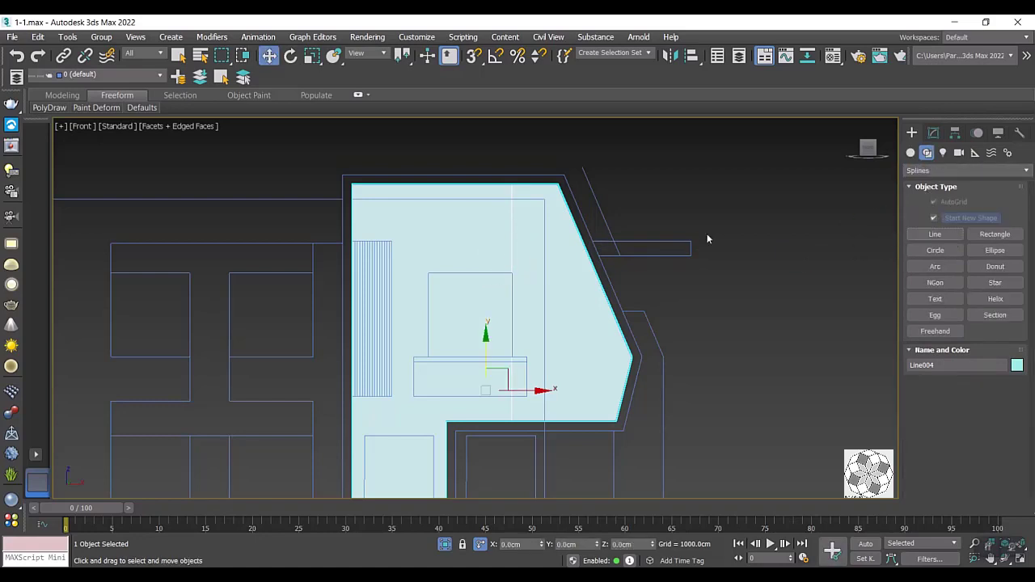
{"action": "left_click", "coordinate": [499, 273]}
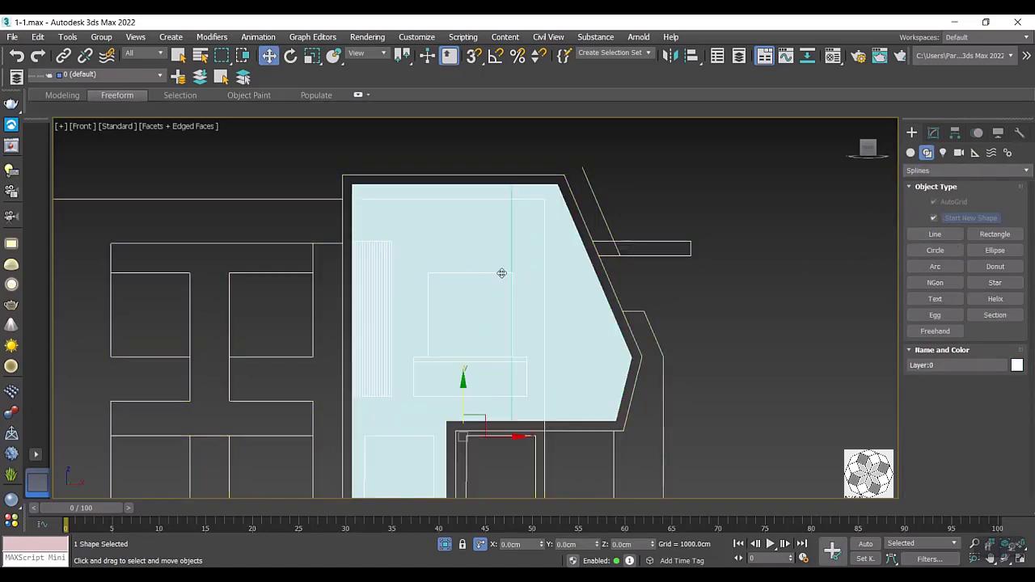
Enable snapping with Vertex snap on and pick the Line spline tool.
{"action": "left_click", "coordinate": [475, 57]}
{"action": "left_click", "coordinate": [935, 234]}
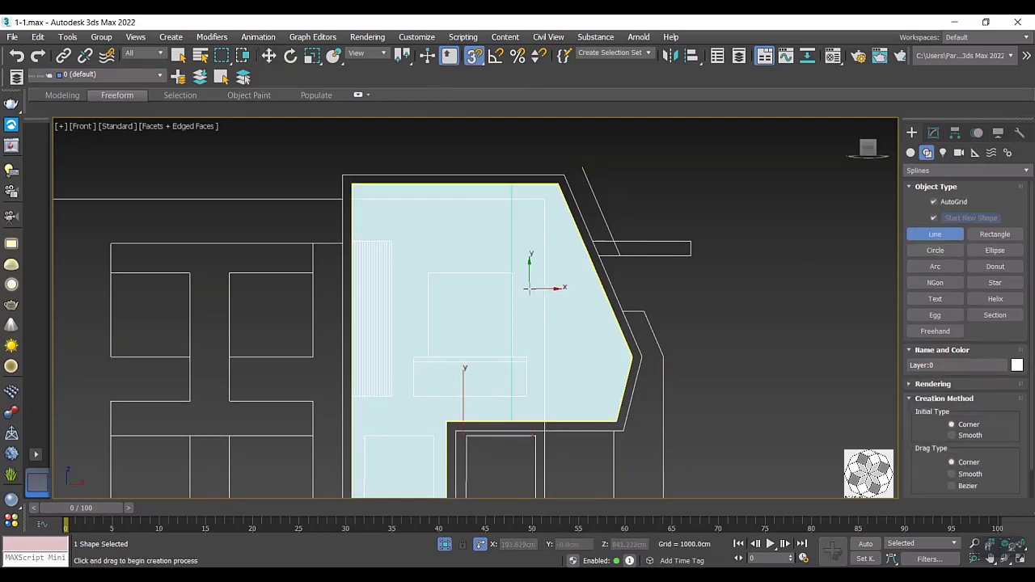
{"action": "scroll", "coordinate": [513, 263], "scroll_direction": "up", "scroll_amount": 3}
{"action": "scroll", "coordinate": [506, 247], "scroll_direction": "up", "scroll_amount": 2}
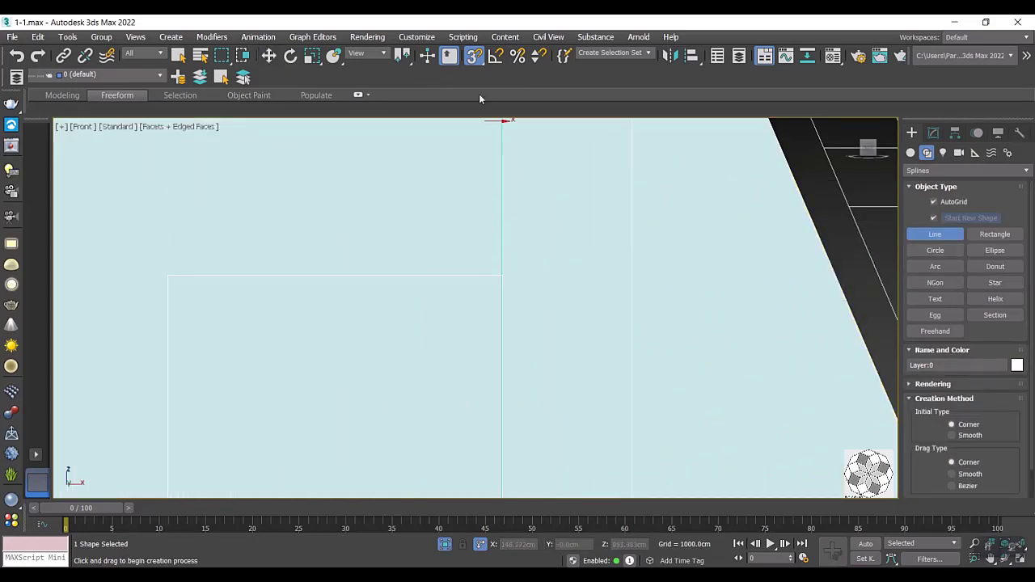
{"action": "right_click", "coordinate": [475, 57]}
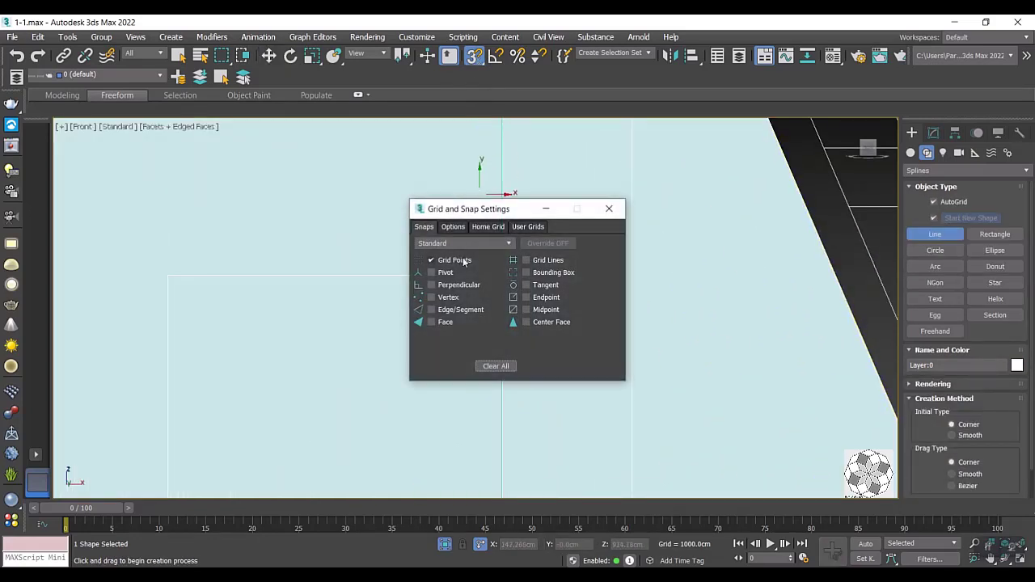
{"action": "left_click", "coordinate": [452, 298]}
{"action": "left_click", "coordinate": [609, 209]}
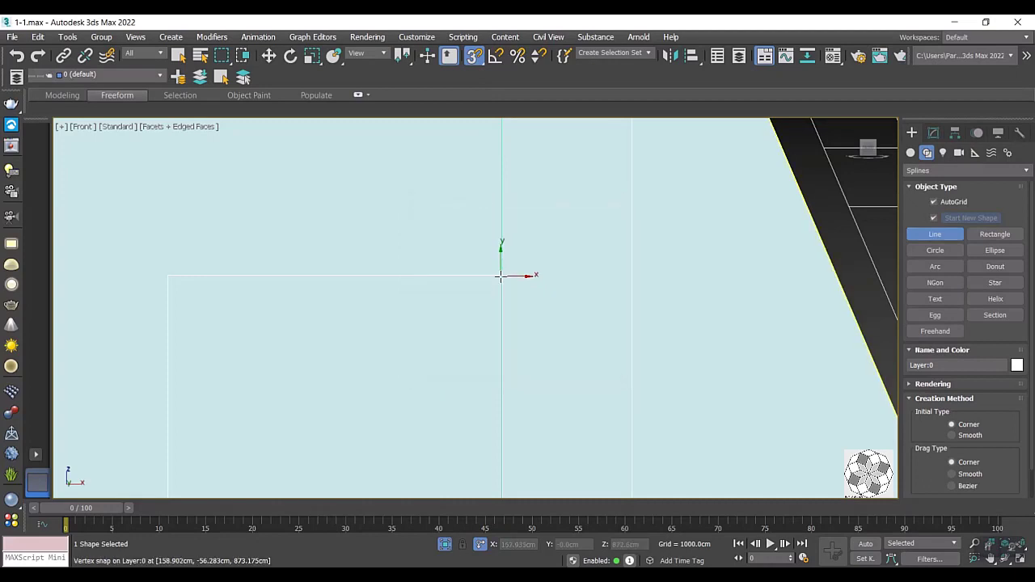
Trace a closed rectangle, Line012, over the middle window's corners, confirming Close spline.
{"action": "left_click", "coordinate": [500, 276]}
{"action": "scroll", "coordinate": [437, 306], "scroll_direction": "down", "scroll_amount": 1}
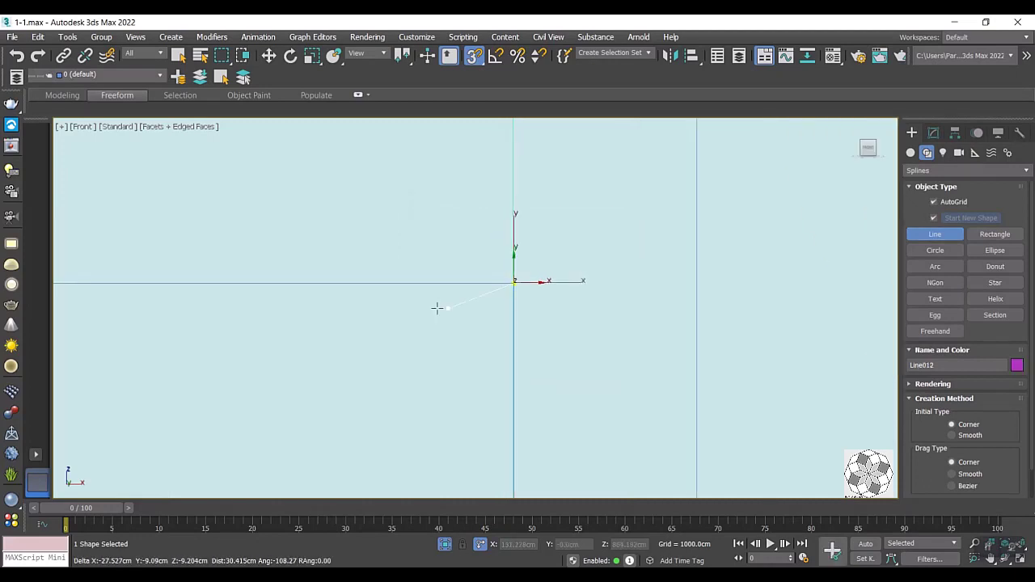
{"action": "scroll", "coordinate": [350, 298], "scroll_direction": "down", "scroll_amount": 2}
{"action": "scroll", "coordinate": [350, 298], "scroll_direction": "down", "scroll_amount": 1}
{"action": "left_click", "coordinate": [251, 298]}
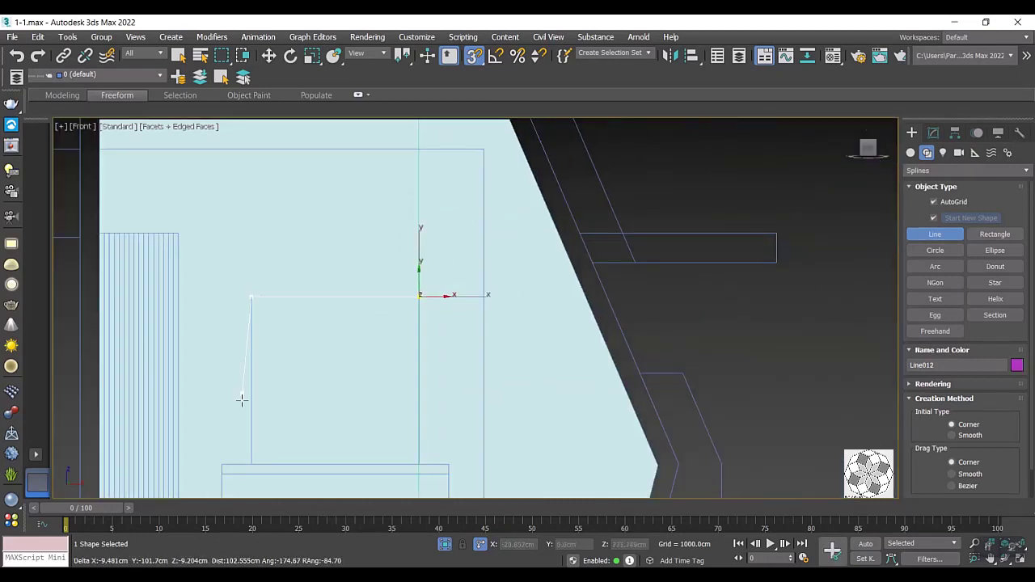
{"action": "left_click", "coordinate": [251, 464]}
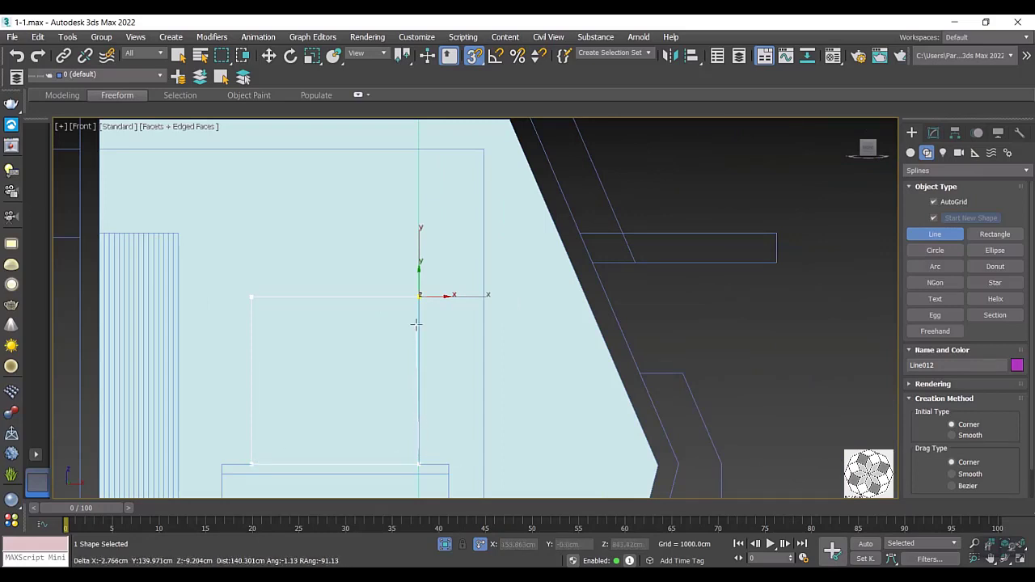
{"action": "scroll", "coordinate": [418, 315], "scroll_direction": "up", "scroll_amount": 3}
{"action": "scroll", "coordinate": [420, 264], "scroll_direction": "up", "scroll_amount": 1}
{"action": "left_click", "coordinate": [417, 277]}
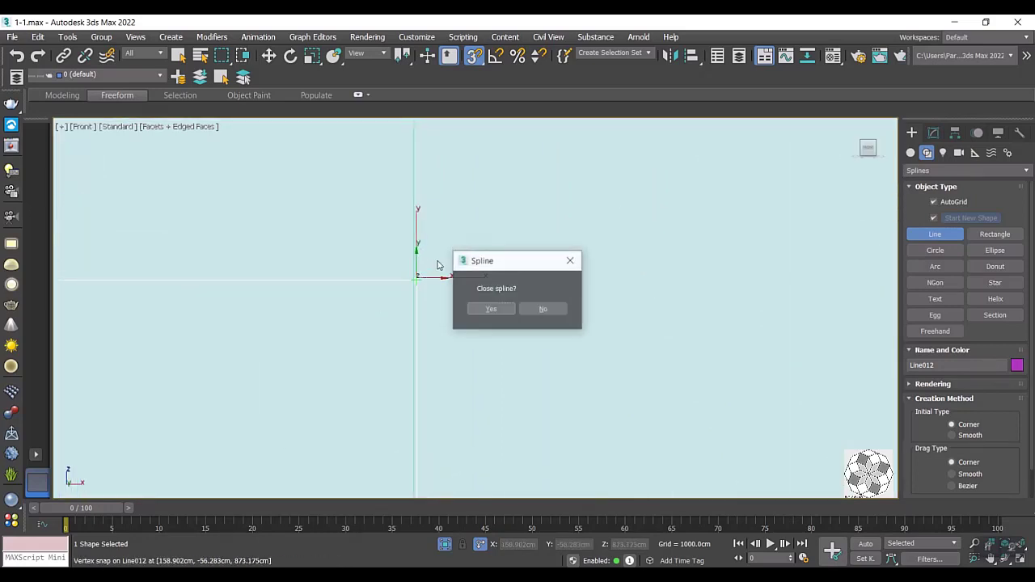
{"action": "left_click", "coordinate": [491, 310]}
{"action": "scroll", "coordinate": [474, 440], "scroll_direction": "down", "scroll_amount": 3}
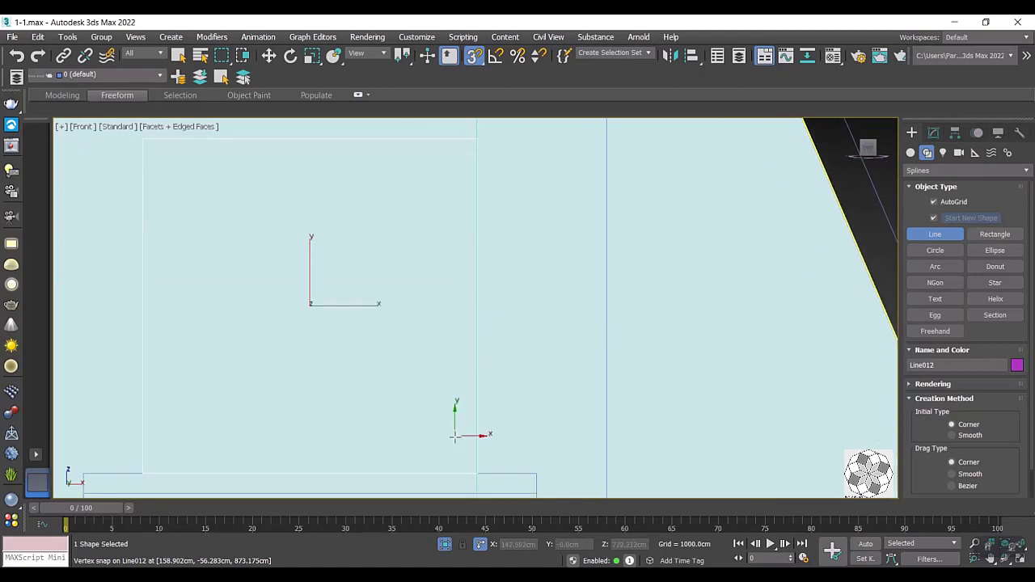
{"action": "scroll", "coordinate": [468, 483], "scroll_direction": "up", "scroll_amount": 4}
{"action": "scroll", "coordinate": [490, 425], "scroll_direction": "down", "scroll_amount": 4}
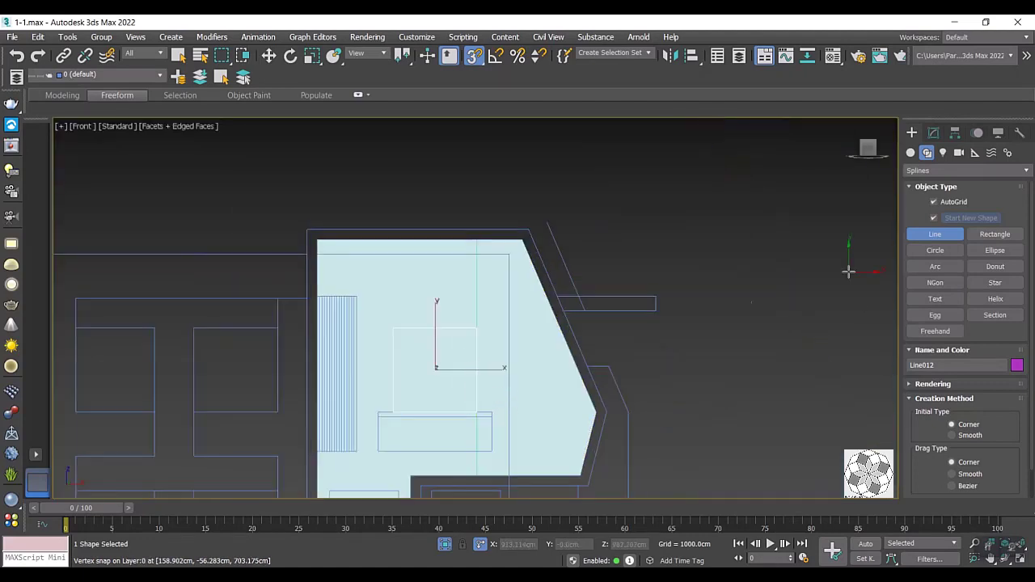
{"action": "left_click", "coordinate": [934, 133]}
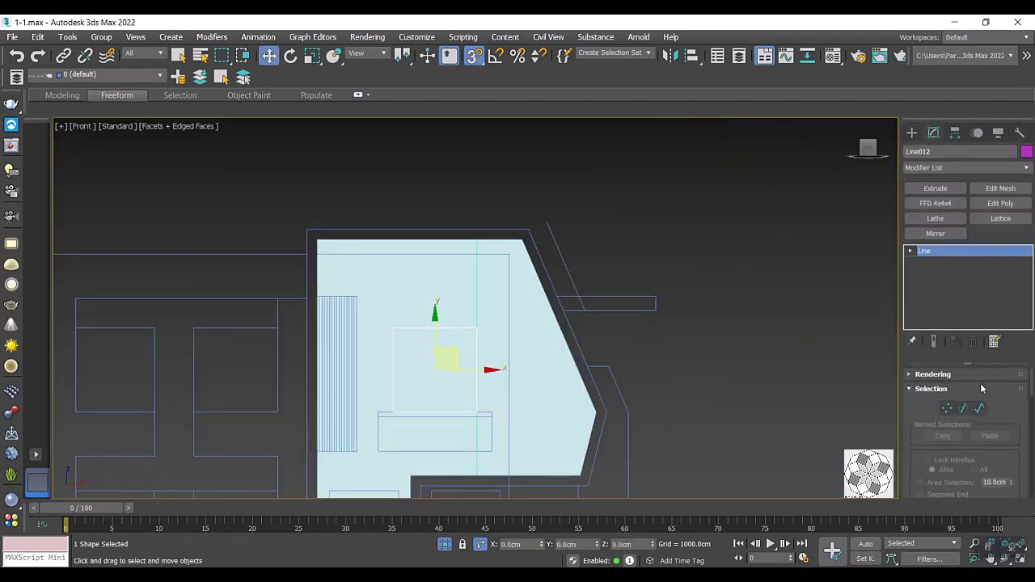
Extrude Line012 -150 cm into a magenta block and clone it downward as copy Line013.
{"action": "left_click", "coordinate": [930, 189]}
{"action": "middle_click_drag", "start_coordinate": [532, 321], "coordinate": [436, 358], "text": "alt"}
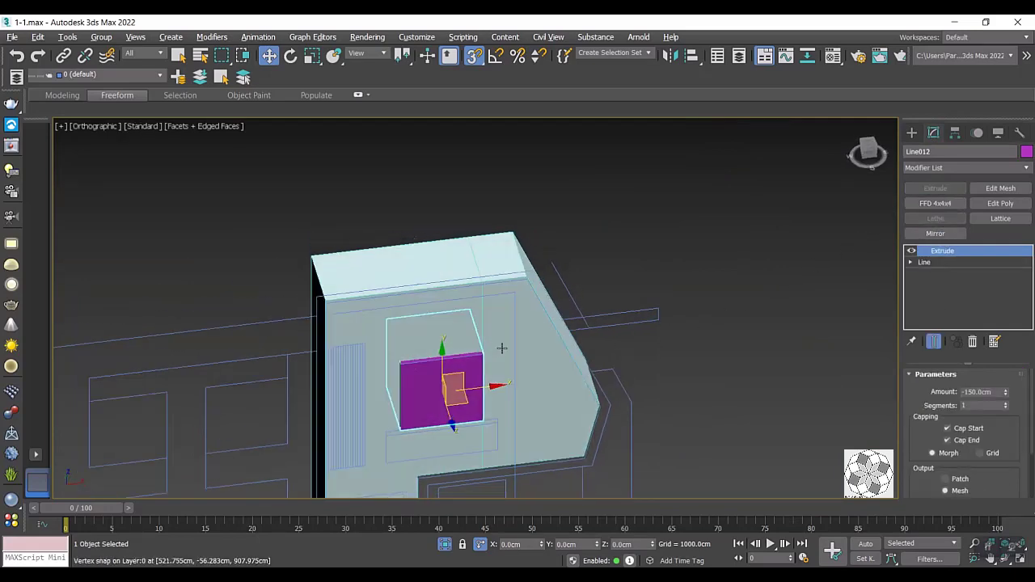
{"action": "left_click", "coordinate": [474, 55]}
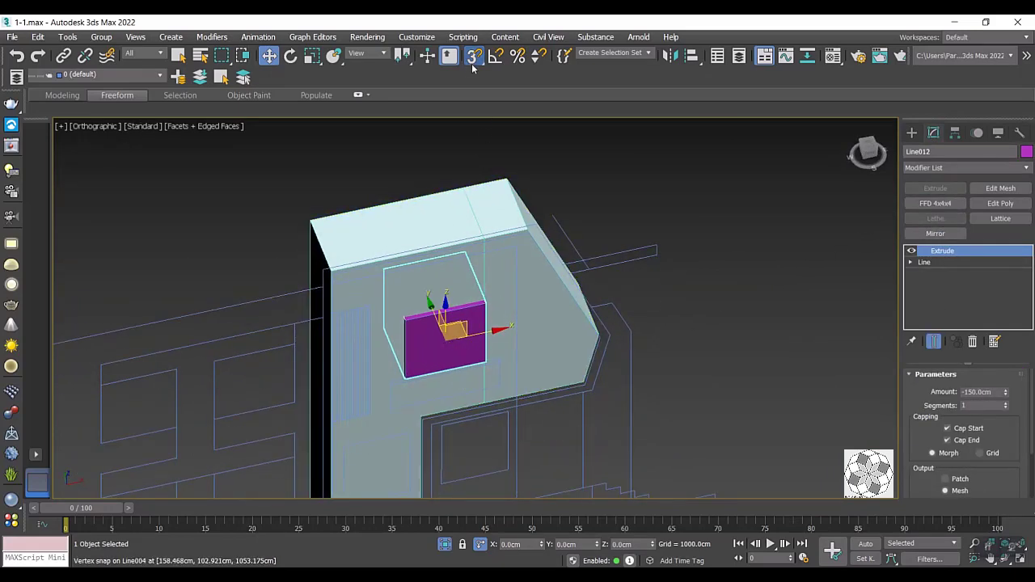
{"action": "left_click_drag", "start_coordinate": [431, 304], "coordinate": [490, 447], "text": "shift"}
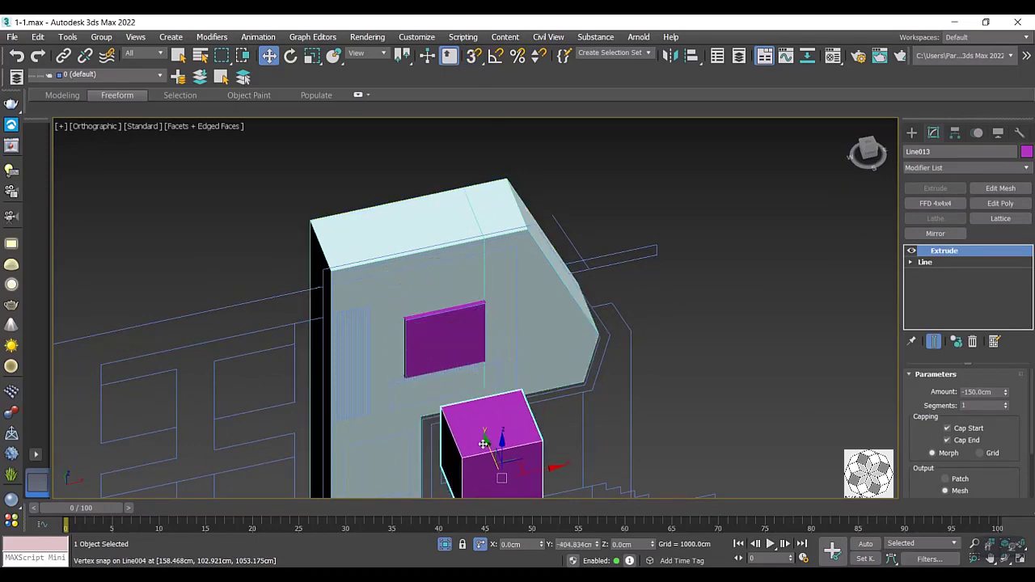
{"action": "left_click", "coordinate": [519, 355]}
Move Line012 out through the wall, checking the reference render, and frame the facade.
{"action": "scroll", "coordinate": [441, 307], "scroll_direction": "up", "scroll_amount": 3}
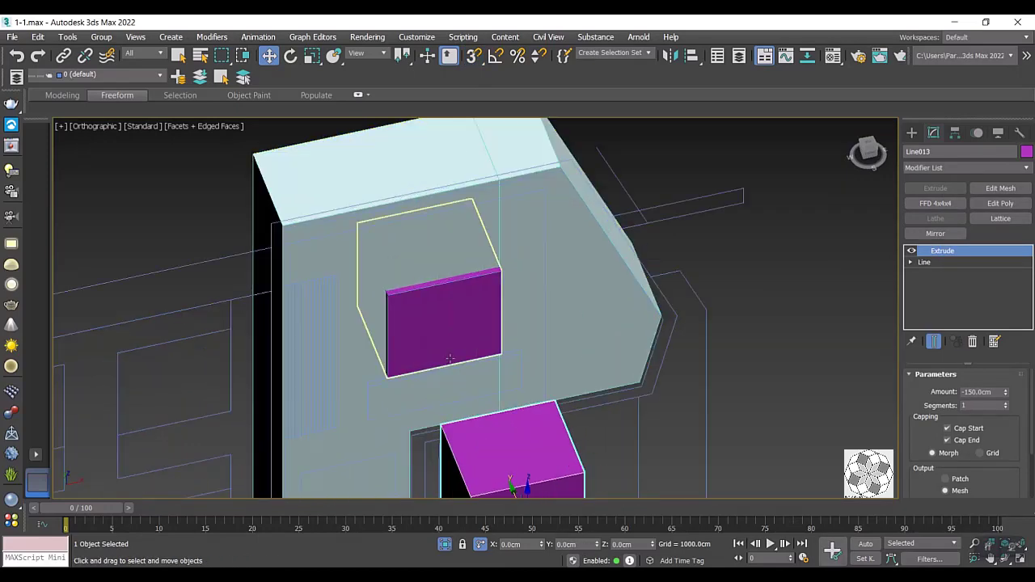
{"action": "left_click", "coordinate": [437, 301]}
{"action": "left_click_drag", "start_coordinate": [436, 301], "coordinate": [458, 356]}
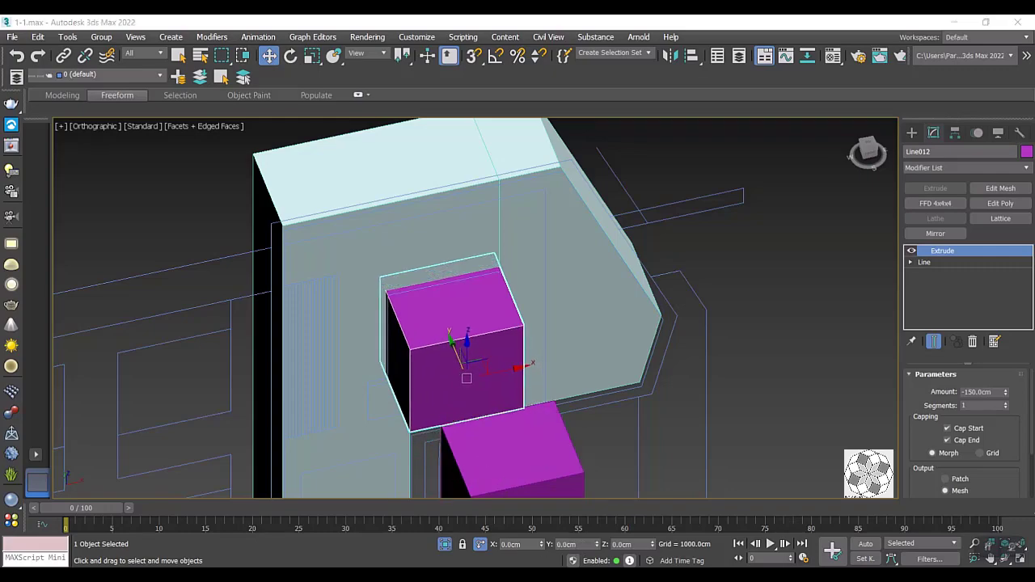
{"action": "key", "text": "alt+Tab"}
{"action": "key", "text": "alt+Tab"}
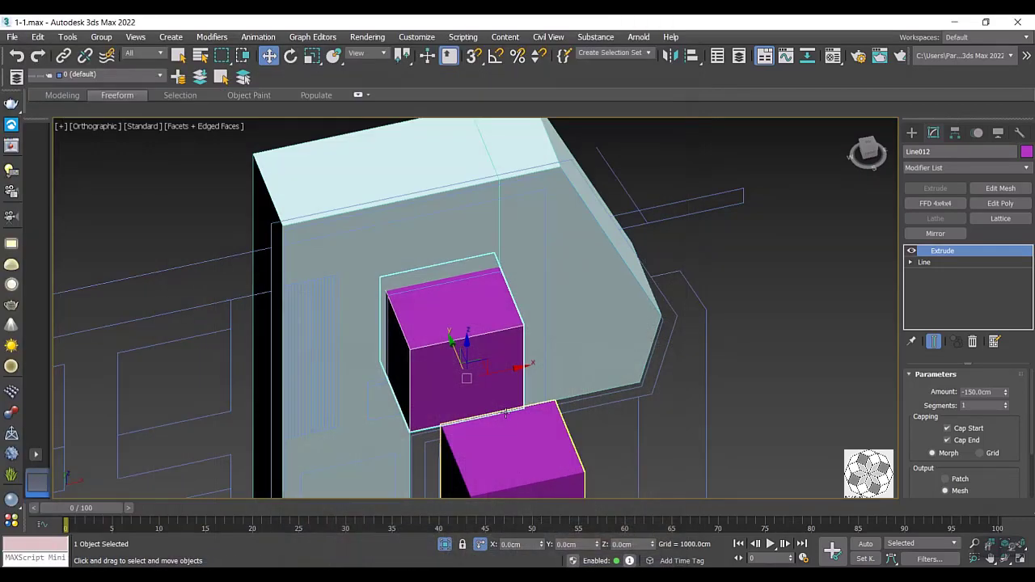
{"action": "left_click_drag", "start_coordinate": [452, 348], "coordinate": [452, 351]}
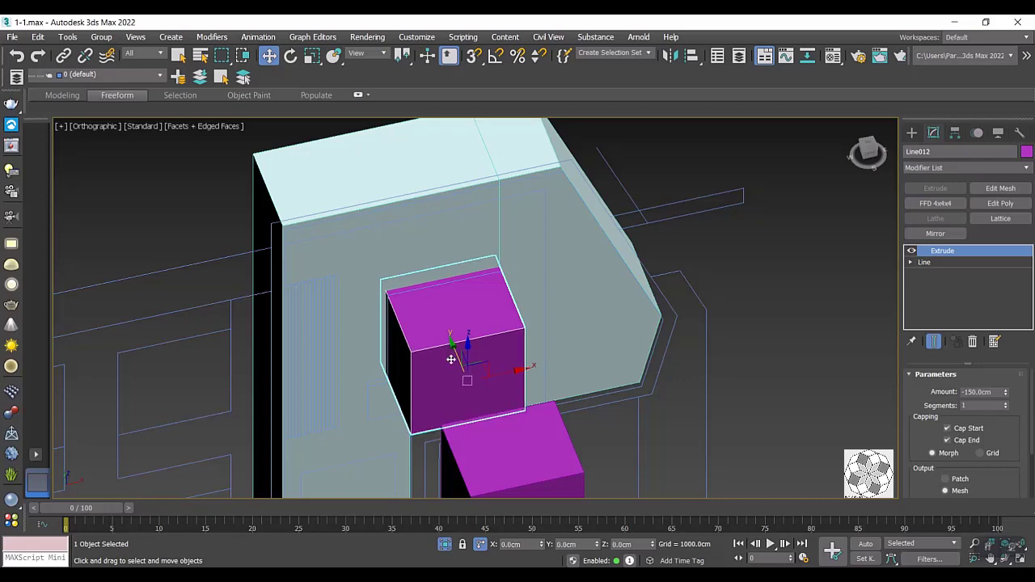
{"action": "middle_click_drag", "start_coordinate": [474, 310], "coordinate": [412, 306], "text": "alt"}
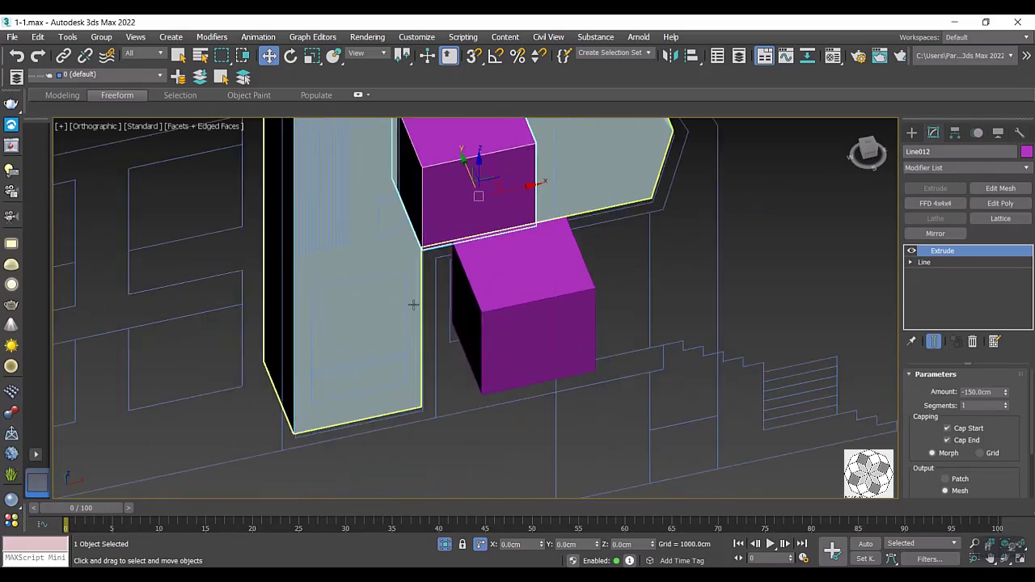
{"action": "left_click", "coordinate": [384, 273]}
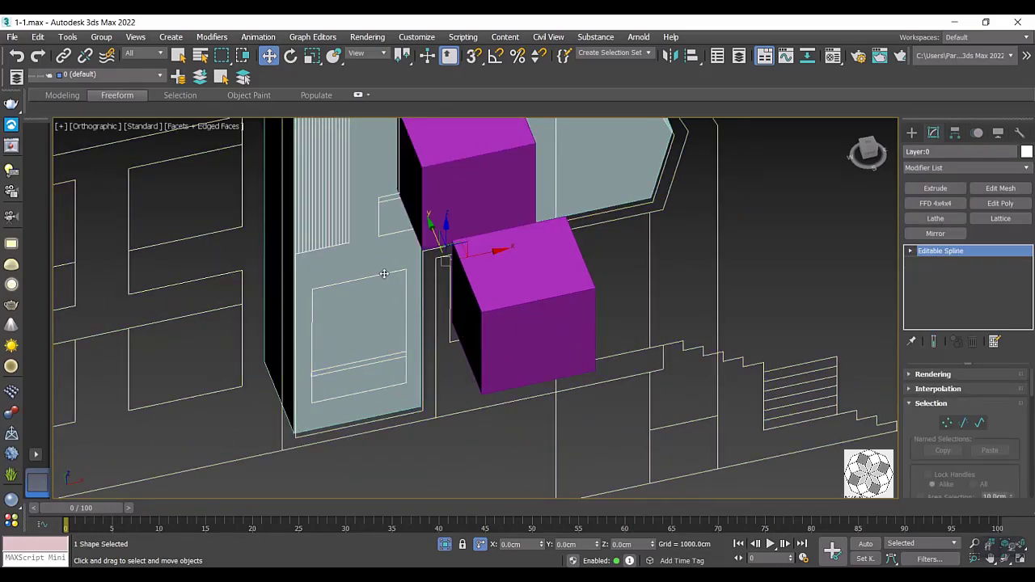
{"action": "key", "text": "z"}
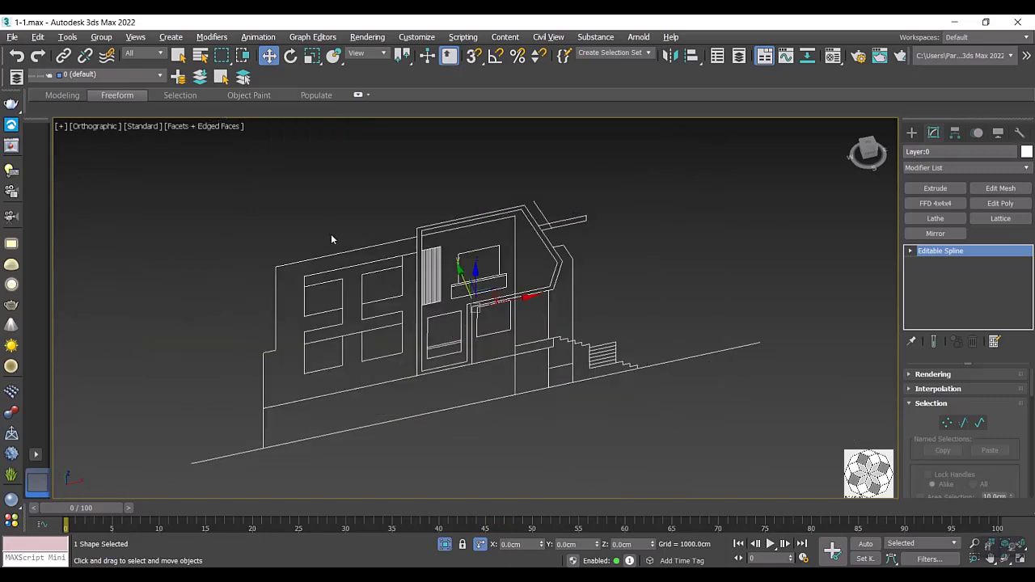
{"action": "scroll", "coordinate": [477, 356], "scroll_direction": "up", "scroll_amount": 2}
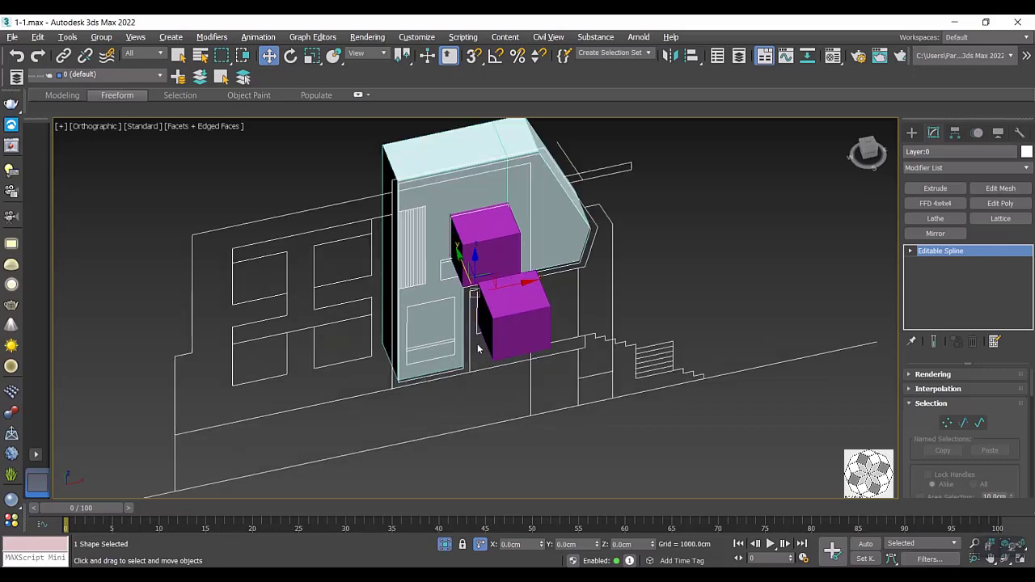
In Front view, trace a closed snapped rectangle over the window outline below the notch.
{"action": "left_click", "coordinate": [867, 155]}
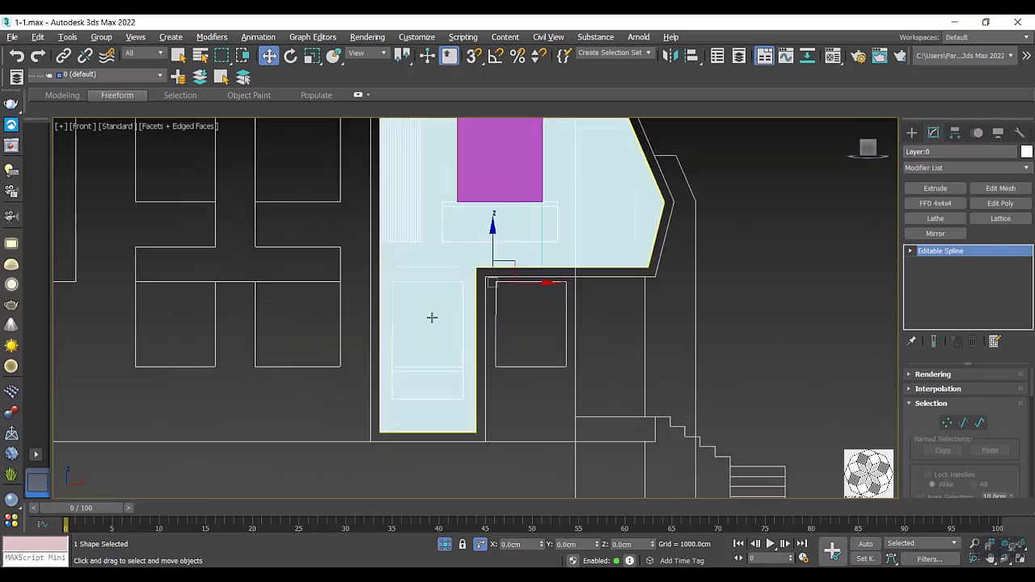
{"action": "left_click", "coordinate": [911, 132]}
{"action": "left_click", "coordinate": [935, 234]}
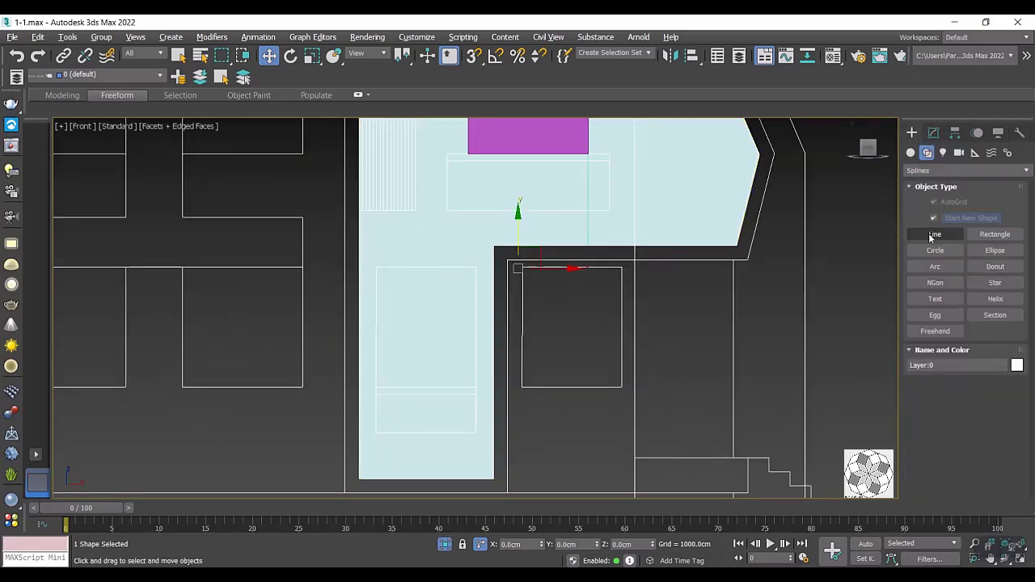
{"action": "scroll", "coordinate": [476, 267], "scroll_direction": "up", "scroll_amount": 3}
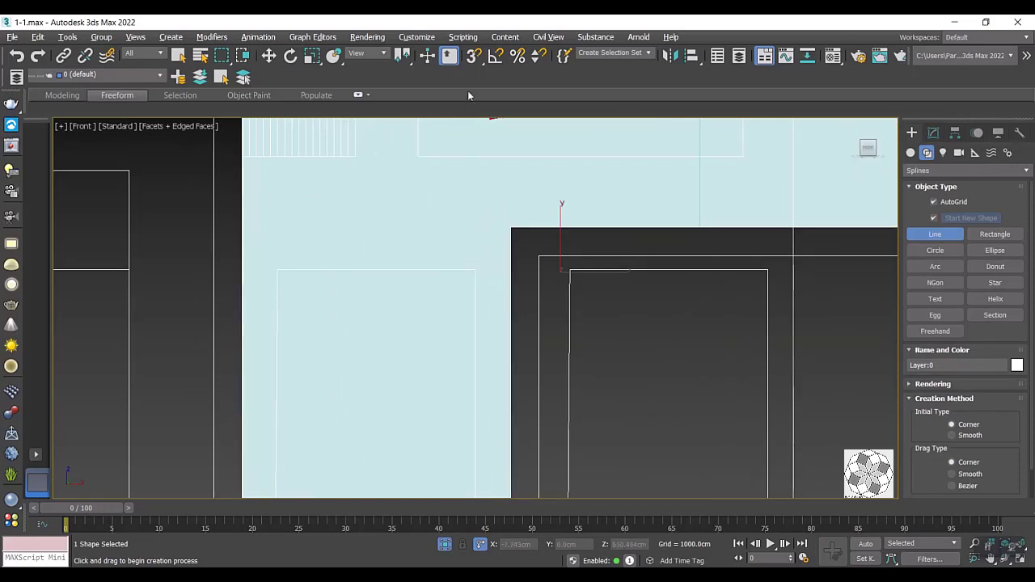
{"action": "left_click", "coordinate": [474, 55]}
{"action": "left_click", "coordinate": [471, 276]}
{"action": "scroll", "coordinate": [476, 269], "scroll_direction": "down", "scroll_amount": 1}
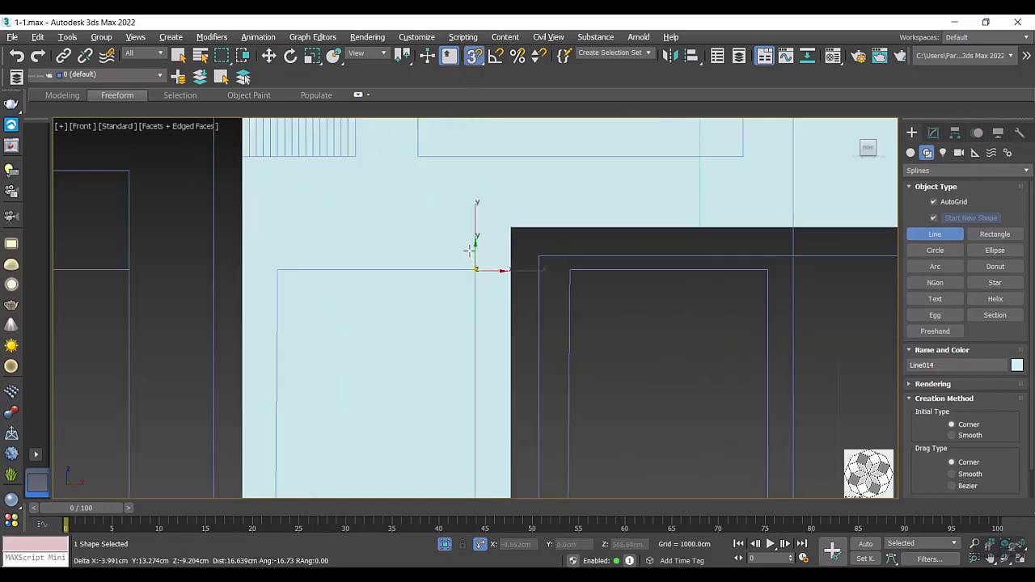
{"action": "scroll", "coordinate": [453, 271], "scroll_direction": "down", "scroll_amount": 2}
{"action": "left_click", "coordinate": [374, 261]}
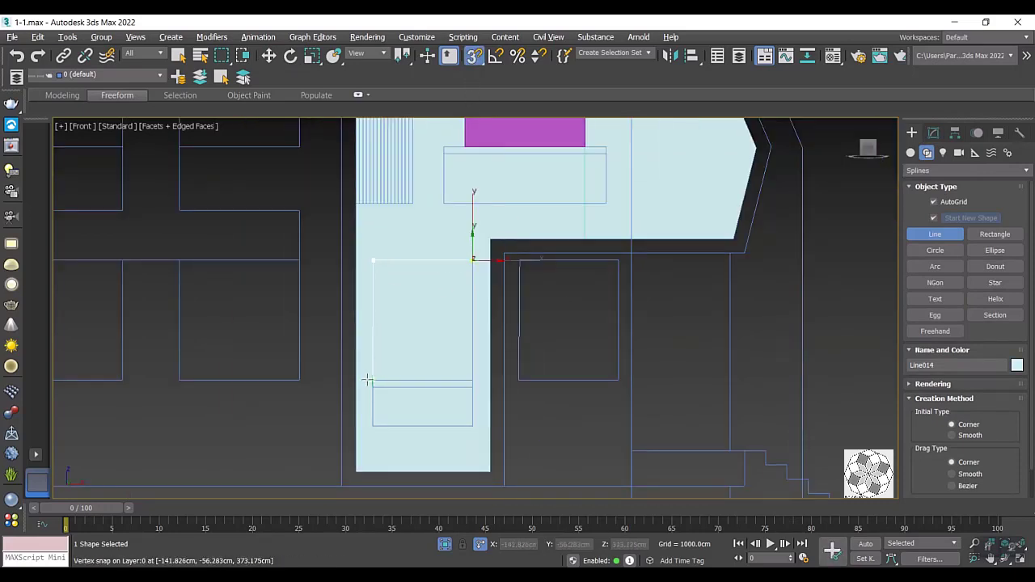
{"action": "left_click", "coordinate": [373, 380]}
{"action": "left_click", "coordinate": [473, 377]}
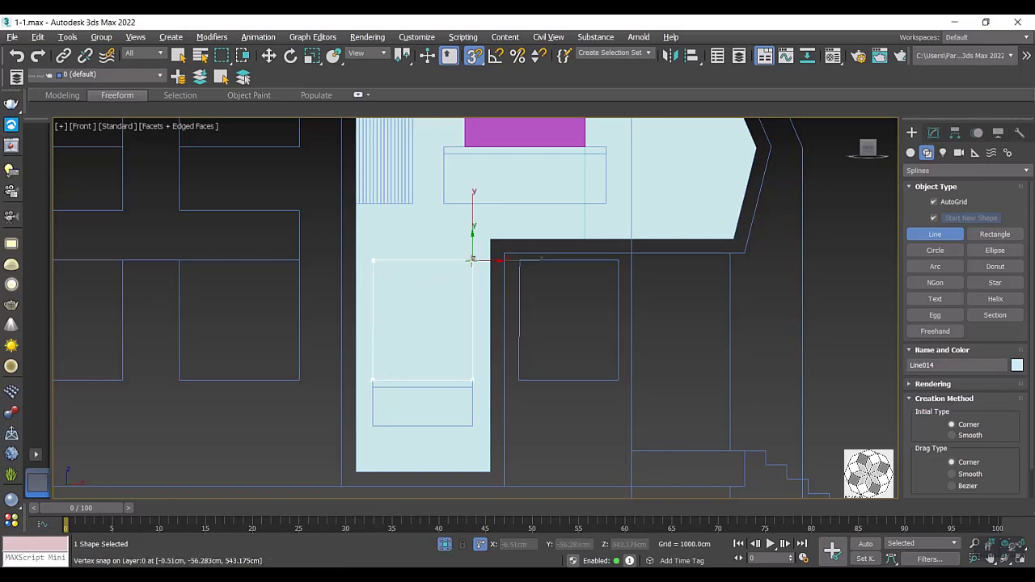
{"action": "left_click", "coordinate": [473, 260]}
{"action": "left_click", "coordinate": [490, 310]}
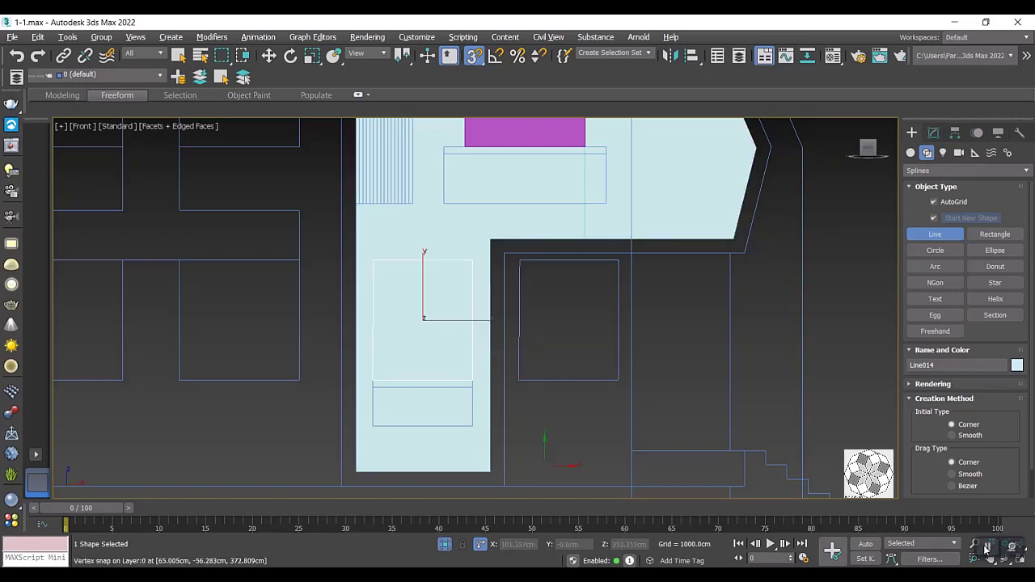
Trace a second, taller closed rectangle starting from the notch corner.
{"action": "scroll", "coordinate": [464, 259], "scroll_direction": "up", "scroll_amount": 3}
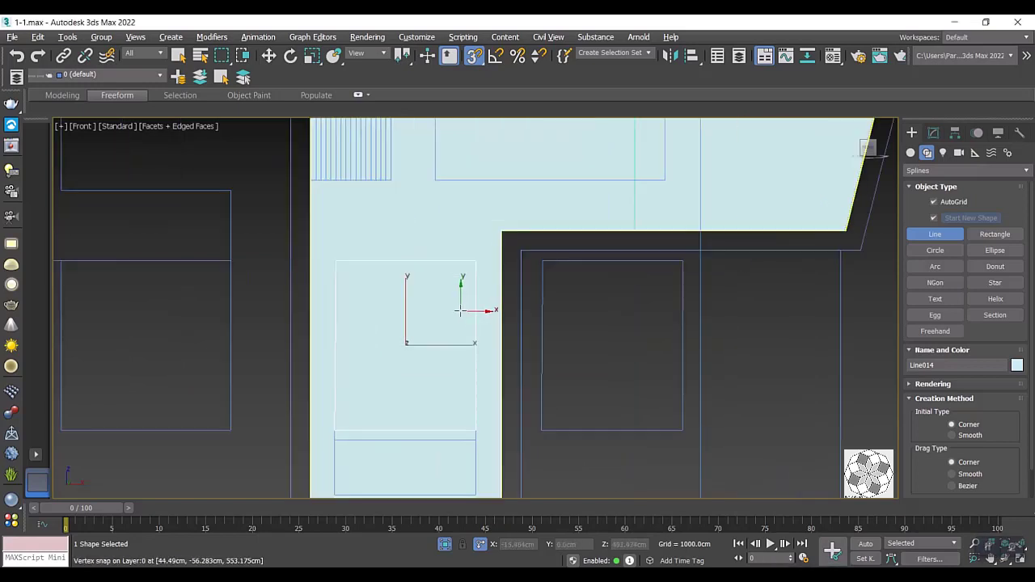
{"action": "left_click", "coordinate": [477, 259]}
{"action": "left_click", "coordinate": [334, 259]}
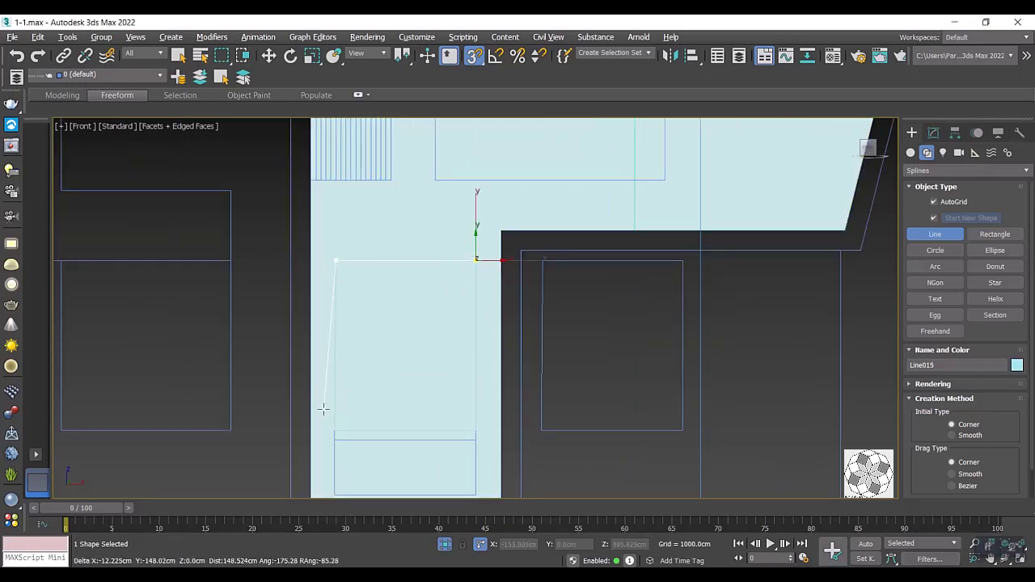
{"action": "left_click", "coordinate": [333, 430]}
{"action": "left_click", "coordinate": [476, 430]}
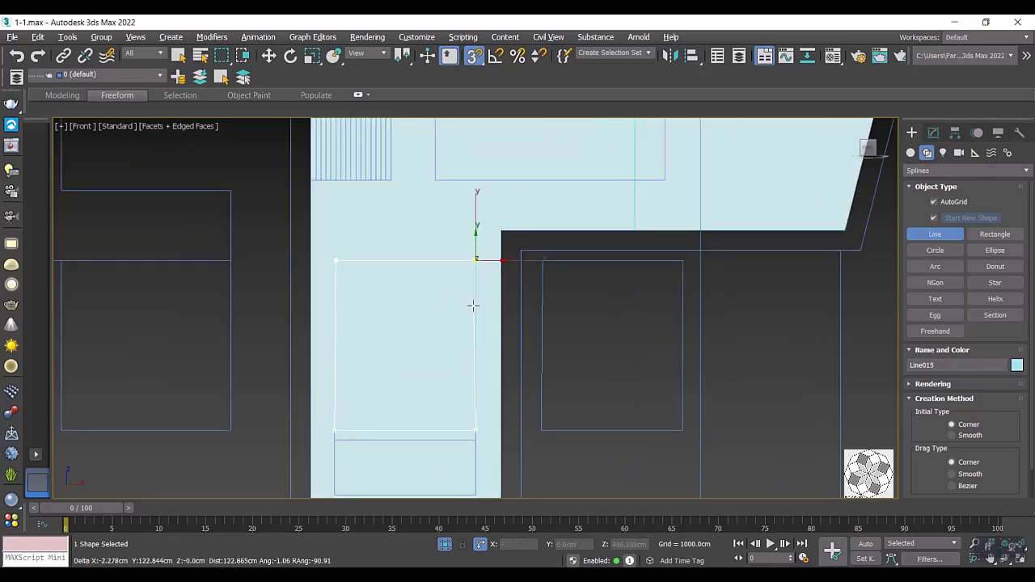
{"action": "left_click", "coordinate": [475, 260]}
{"action": "left_click", "coordinate": [490, 310]}
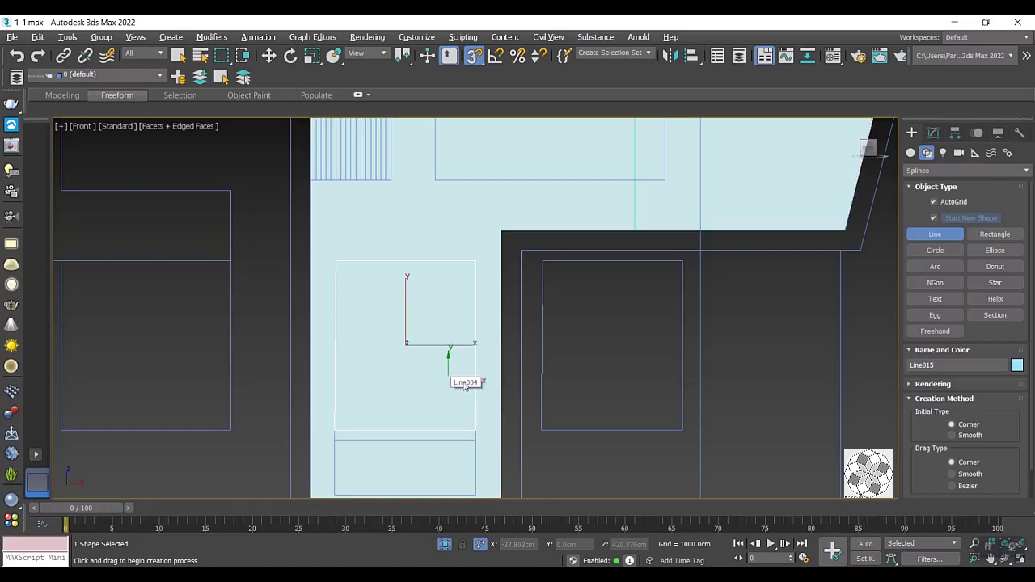
Add an Extrude modifier to Line015, making a -150 cm cyan block.
{"action": "left_click", "coordinate": [934, 132]}
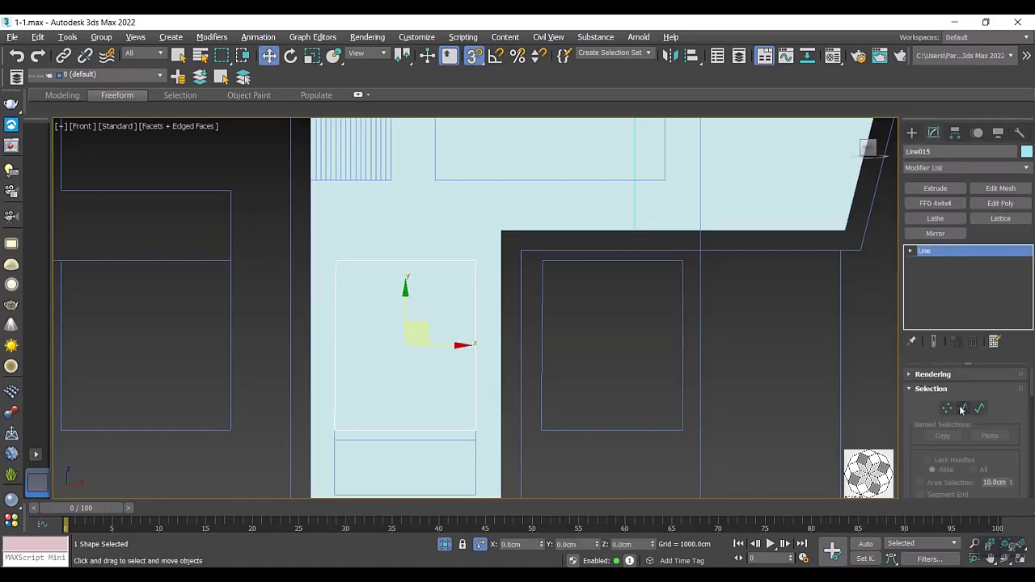
{"action": "scroll", "coordinate": [938, 404], "scroll_direction": "down", "scroll_amount": 2}
{"action": "scroll", "coordinate": [928, 400], "scroll_direction": "down", "scroll_amount": 2}
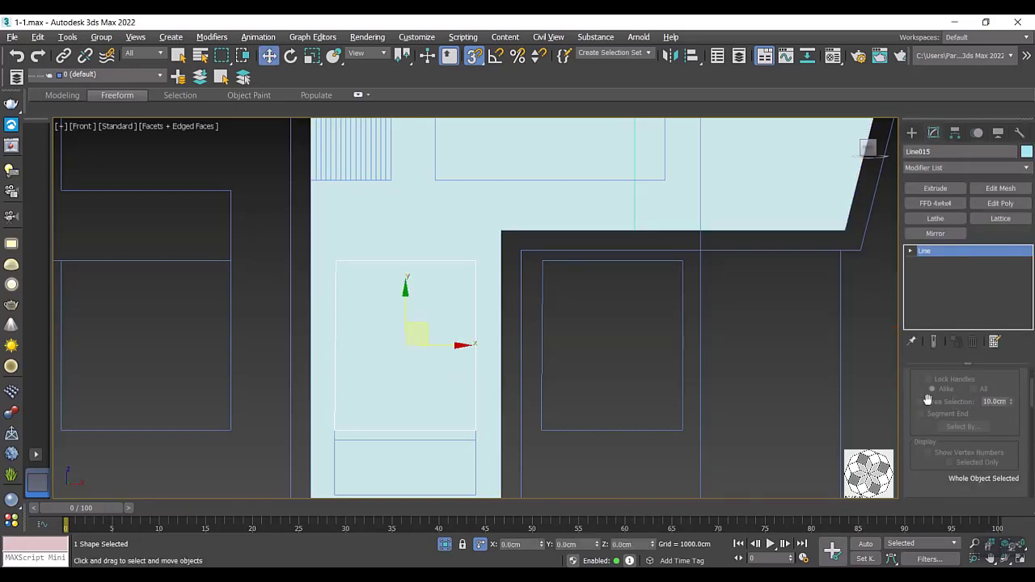
{"action": "left_click", "coordinate": [935, 188]}
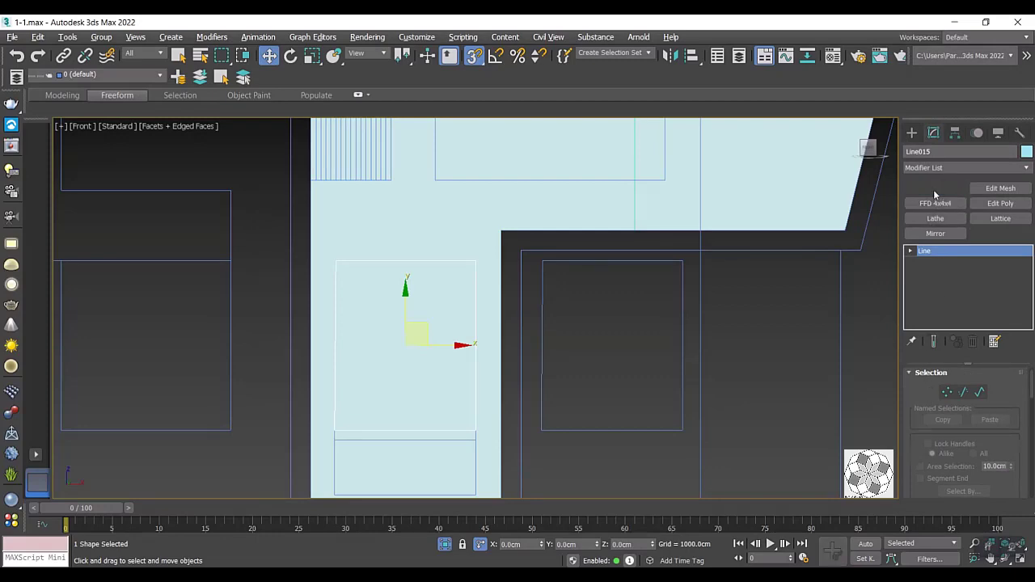
{"action": "mouse_move", "coordinate": [492, 412]}
{"action": "middle_mouse_down", "text": "alt"}
{"action": "mouse_move", "coordinate": [461, 361]}
{"action": "mouse_move", "coordinate": [477, 319]}
{"action": "middle_mouse_up", "text": "alt"}
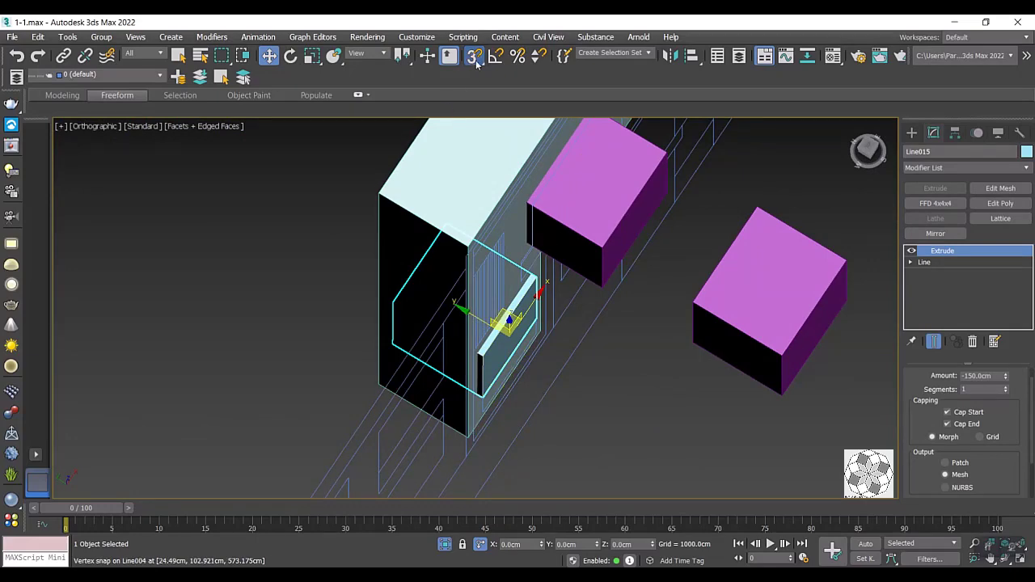
Move the cyan block out from the wall, leaving a Shift-clone copy behind.
{"action": "left_click_drag", "start_coordinate": [488, 312], "coordinate": [673, 446]}
{"action": "left_click", "coordinate": [516, 352]}
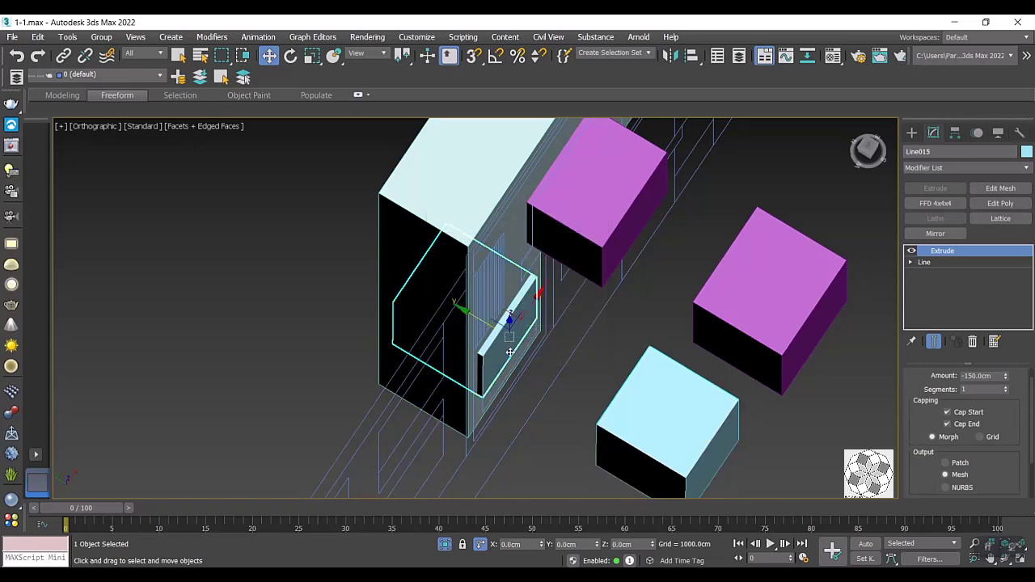
{"action": "left_click_drag", "start_coordinate": [510, 351], "coordinate": [539, 388]}
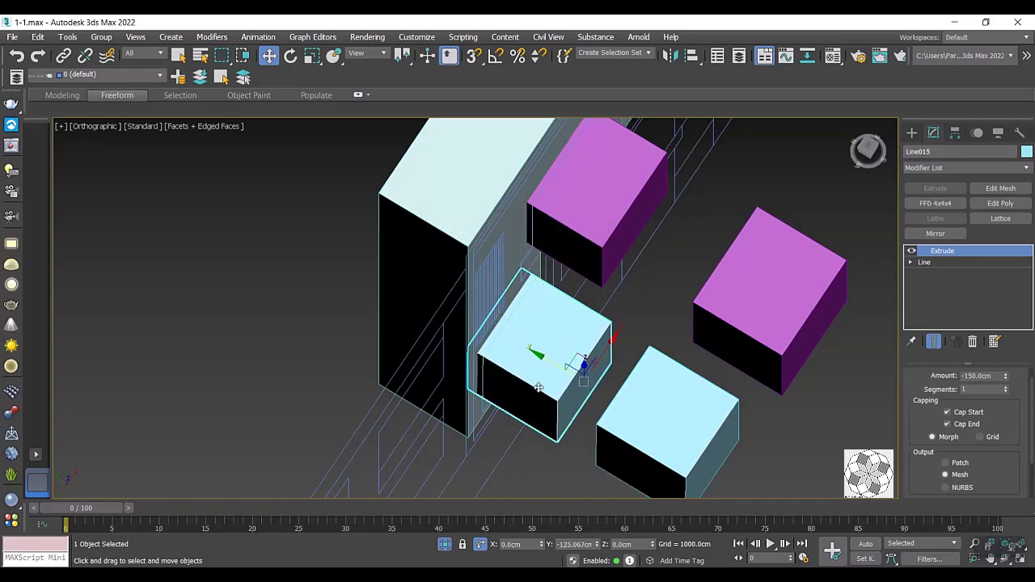
{"action": "middle_click_drag", "start_coordinate": [539, 387], "coordinate": [573, 362], "text": "alt"}
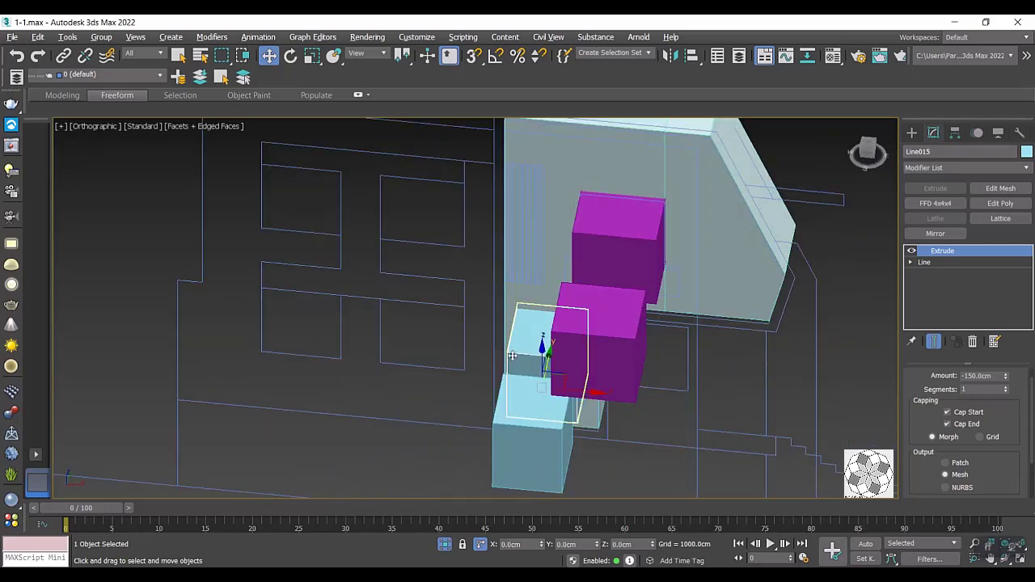
Select the lower magenta block Line013 and the lower cyan copy, and hide them.
{"action": "left_click", "coordinate": [574, 361]}
{"action": "left_click", "coordinate": [563, 414], "text": "ctrl"}
{"action": "right_click", "coordinate": [558, 416]}
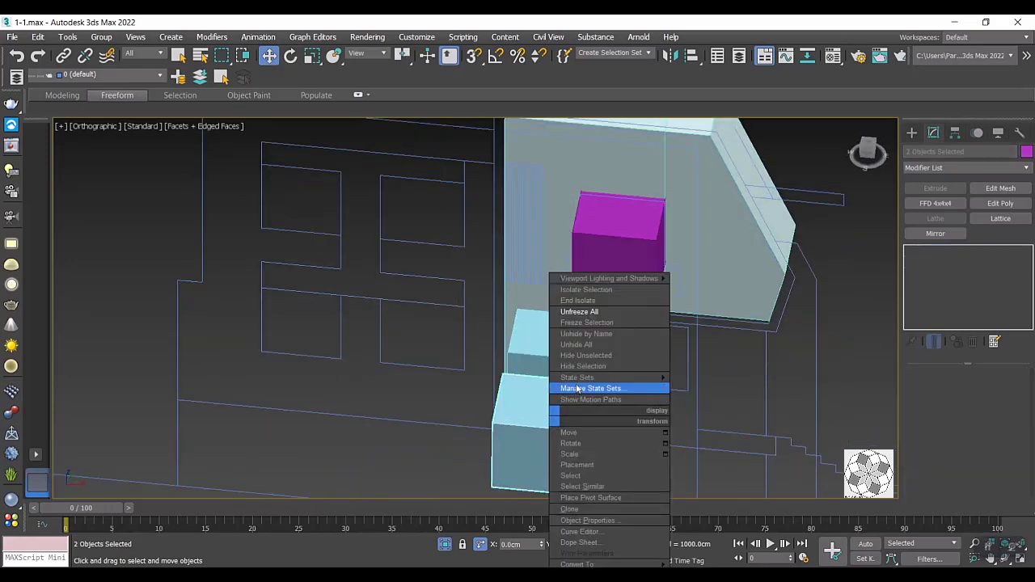
{"action": "key", "text": "Escape"}
Draw a first snapped thin rectangle on the slatted panel with the Rectangle tool.
{"action": "key", "text": "super"}
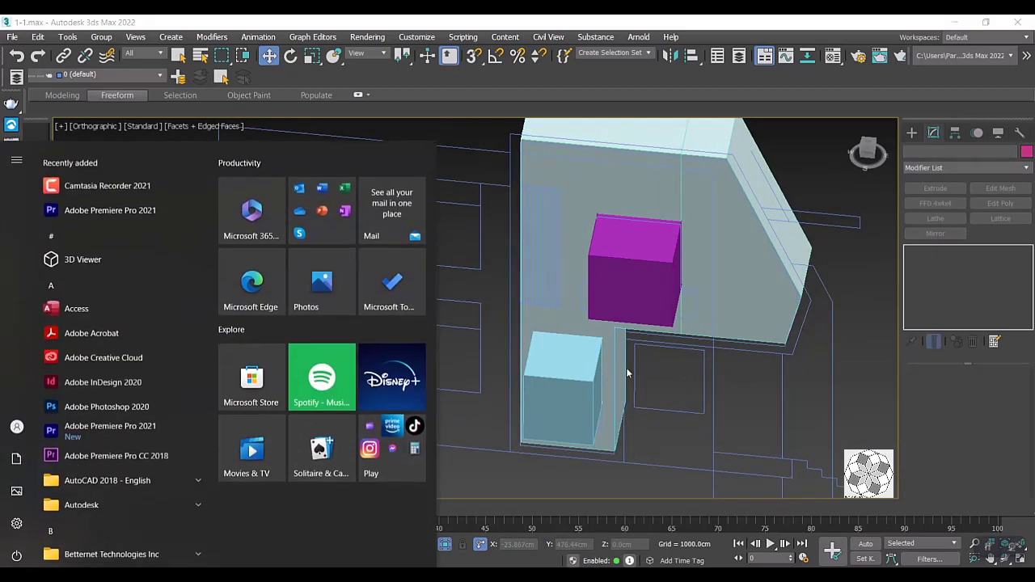
{"action": "key", "text": "super"}
{"action": "mouse_move", "coordinate": [654, 370]}
{"action": "middle_mouse_down", "text": "alt"}
{"action": "mouse_move", "coordinate": [670, 386]}
{"action": "mouse_move", "coordinate": [639, 356]}
{"action": "middle_mouse_up", "text": "alt"}
{"action": "scroll", "coordinate": [605, 323], "scroll_direction": "up", "scroll_amount": 2}
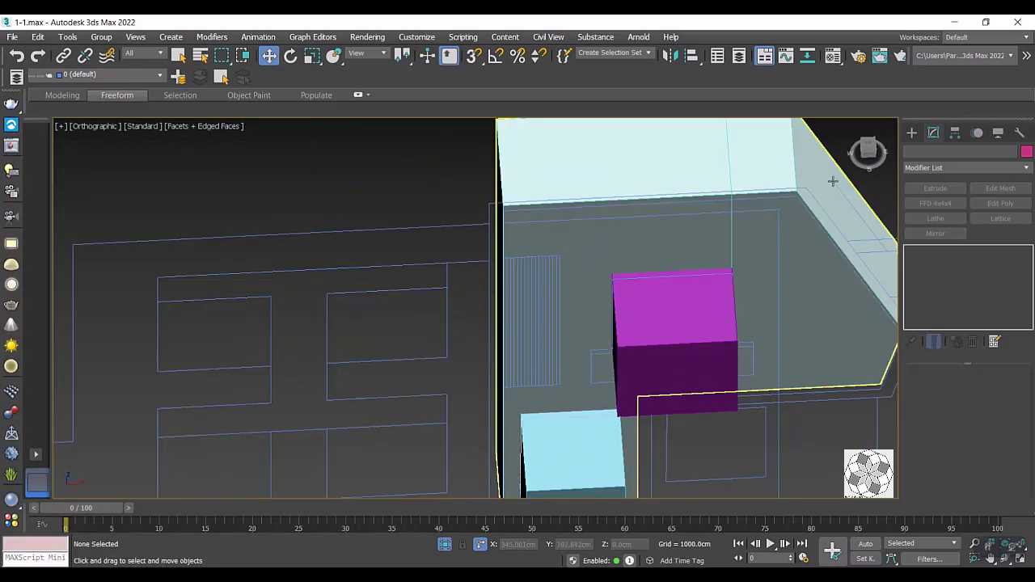
{"action": "left_click", "coordinate": [911, 132]}
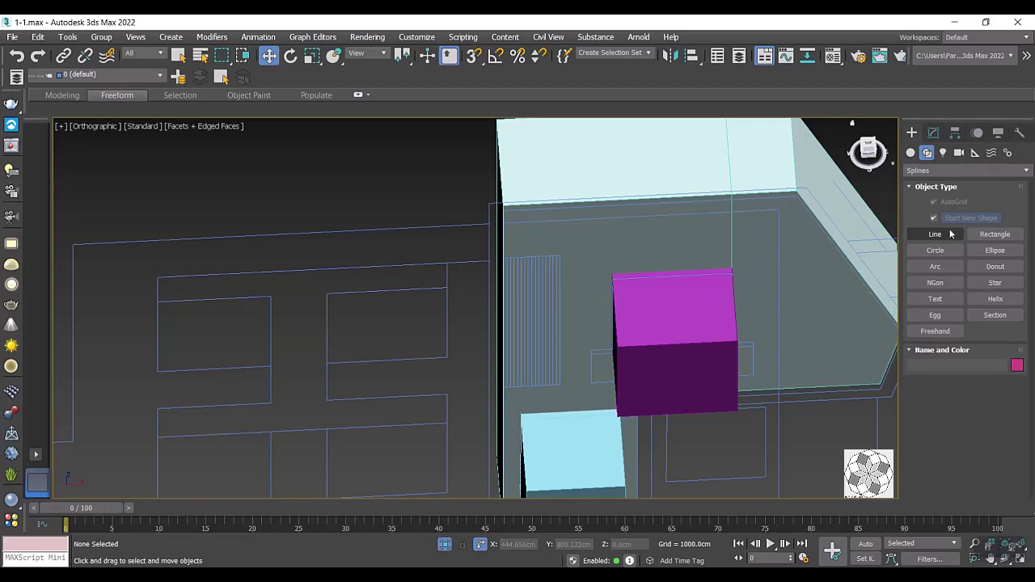
{"action": "left_click", "coordinate": [992, 234]}
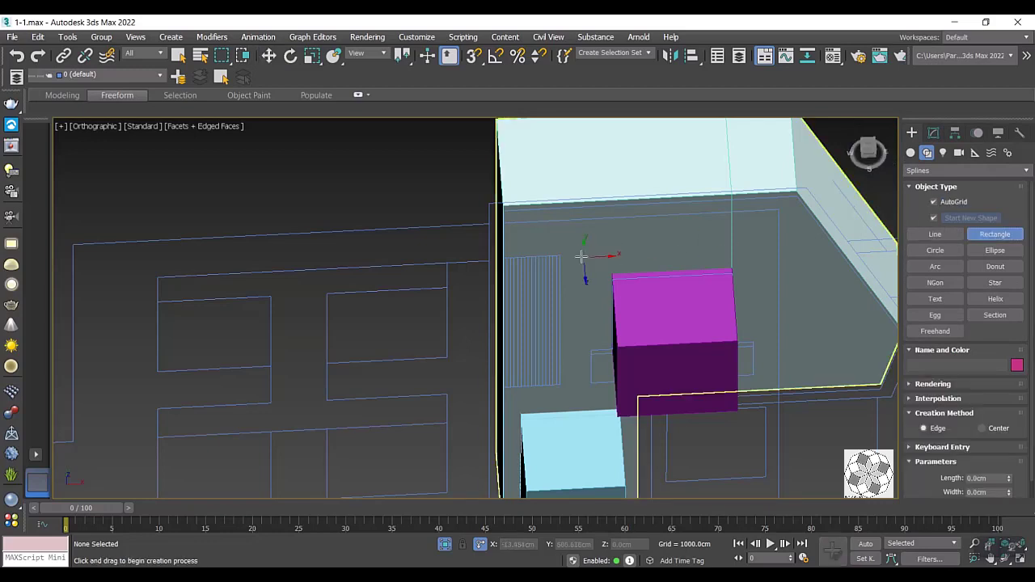
{"action": "key", "text": "s"}
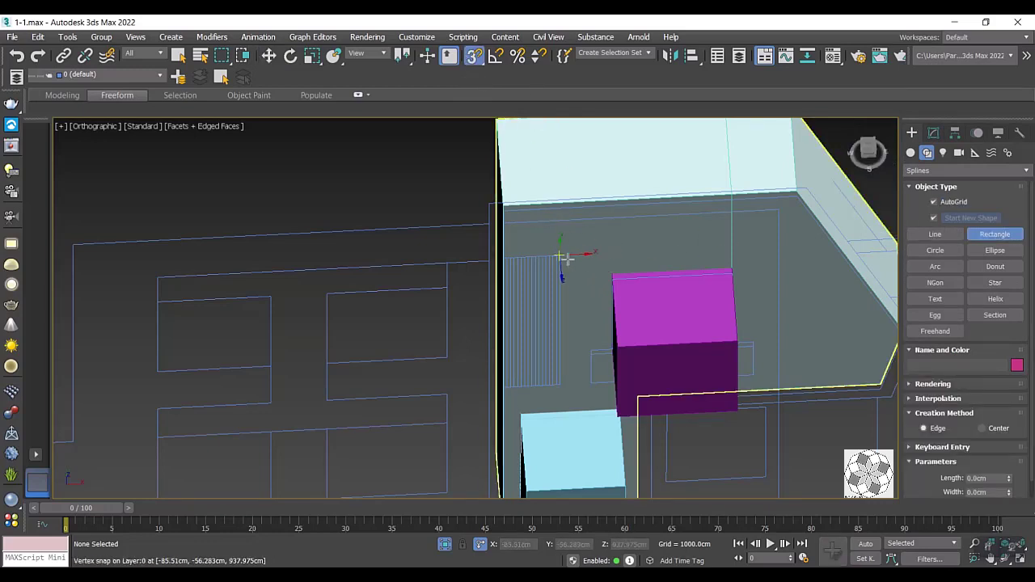
{"action": "left_click_drag", "start_coordinate": [566, 257], "coordinate": [492, 389]}
{"action": "left_click", "coordinate": [495, 388]}
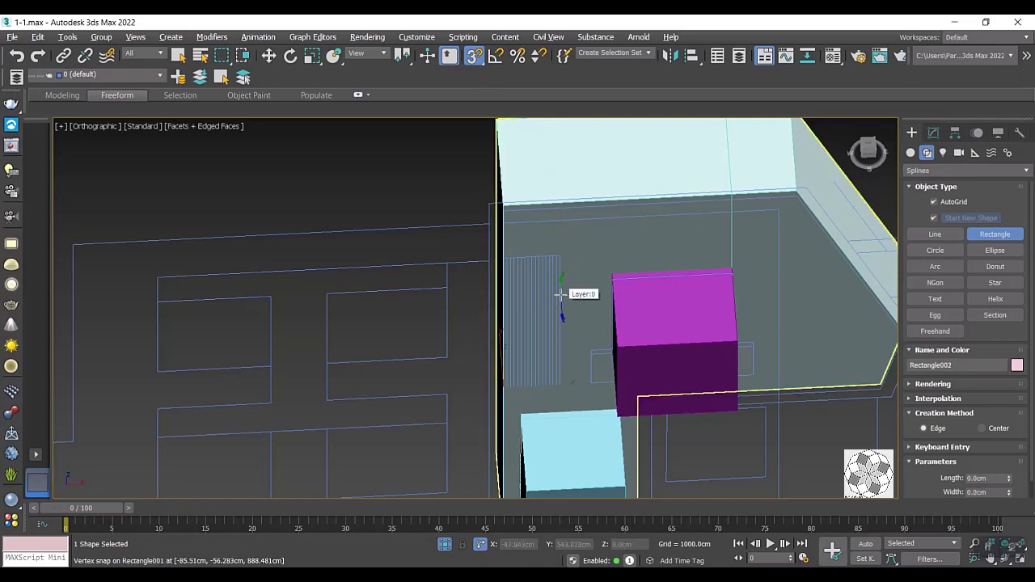
Isolate the magenta box and splines, then trace a rectangle over the slatted panel in Front view.
{"action": "key", "text": "alt+q"}
{"action": "key", "text": "alt+q"}
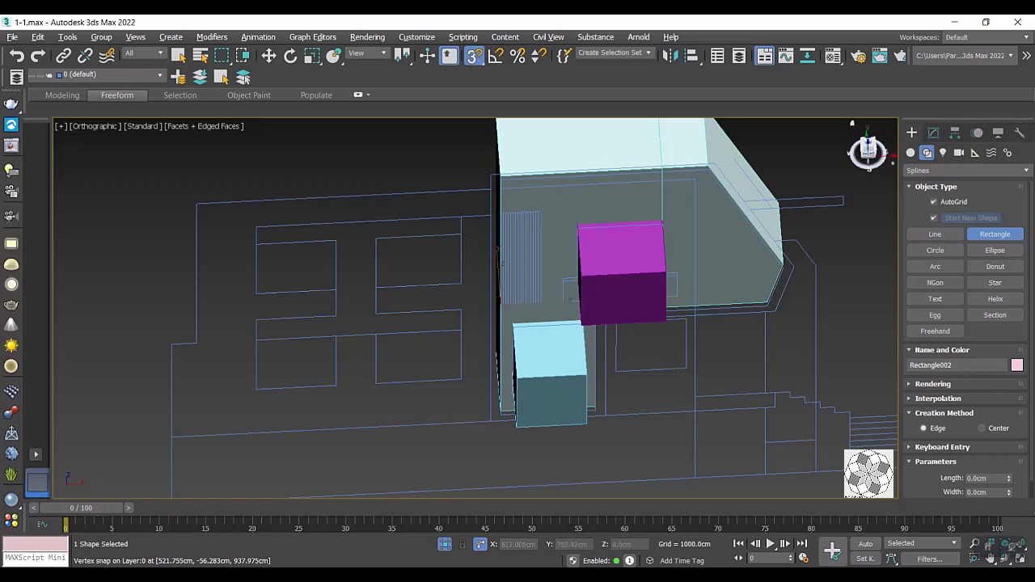
{"action": "mouse_move", "coordinate": [498, 257]}
{"action": "middle_mouse_down"}
{"action": "mouse_move", "coordinate": [526, 404]}
{"action": "mouse_move", "coordinate": [520, 342]}
{"action": "middle_mouse_up"}
{"action": "scroll", "coordinate": [532, 412], "scroll_direction": "up", "scroll_amount": 3}
{"action": "scroll", "coordinate": [508, 305], "scroll_direction": "up", "scroll_amount": 3}
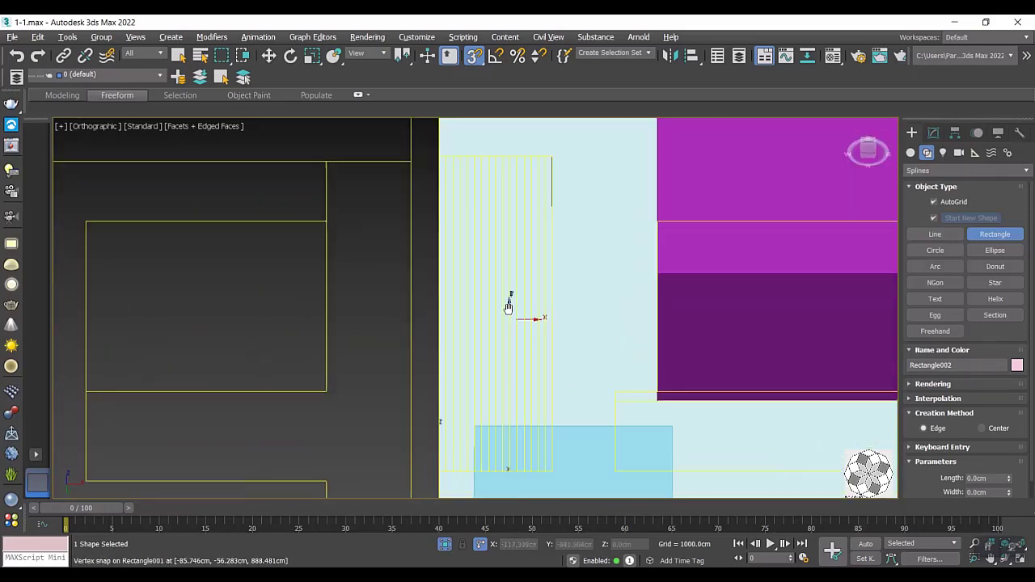
{"action": "scroll", "coordinate": [507, 267], "scroll_direction": "down", "scroll_amount": 3}
{"action": "scroll", "coordinate": [506, 303], "scroll_direction": "down", "scroll_amount": 2}
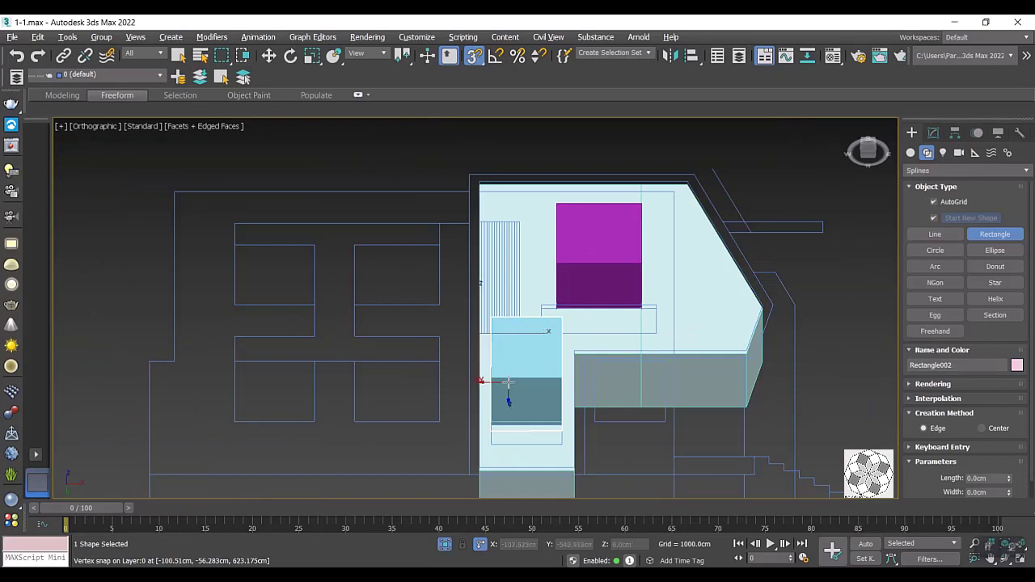
{"action": "left_click", "coordinate": [868, 149]}
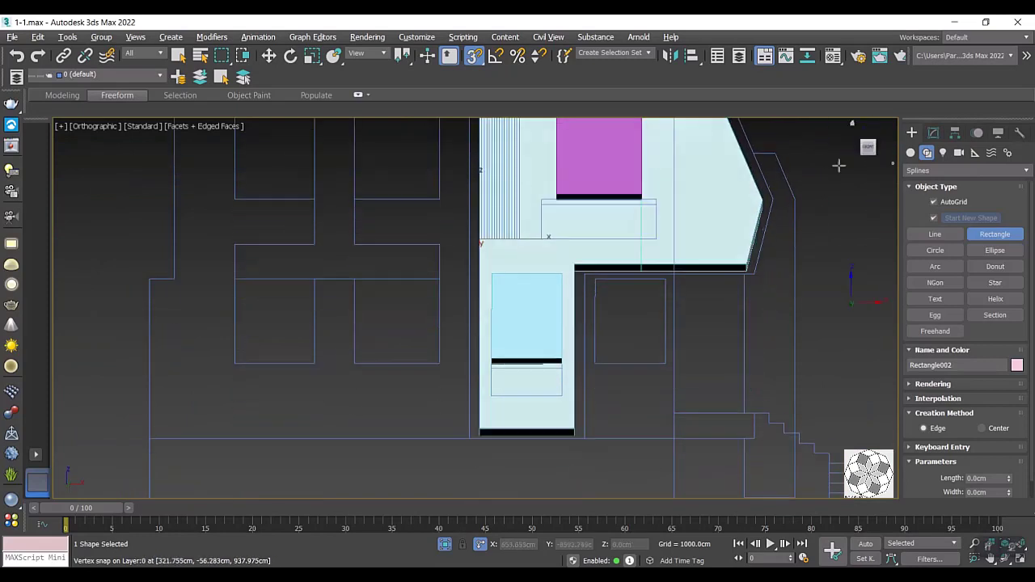
{"action": "scroll", "coordinate": [585, 300], "scroll_direction": "up", "scroll_amount": 2}
{"action": "scroll", "coordinate": [558, 267], "scroll_direction": "up", "scroll_amount": 2}
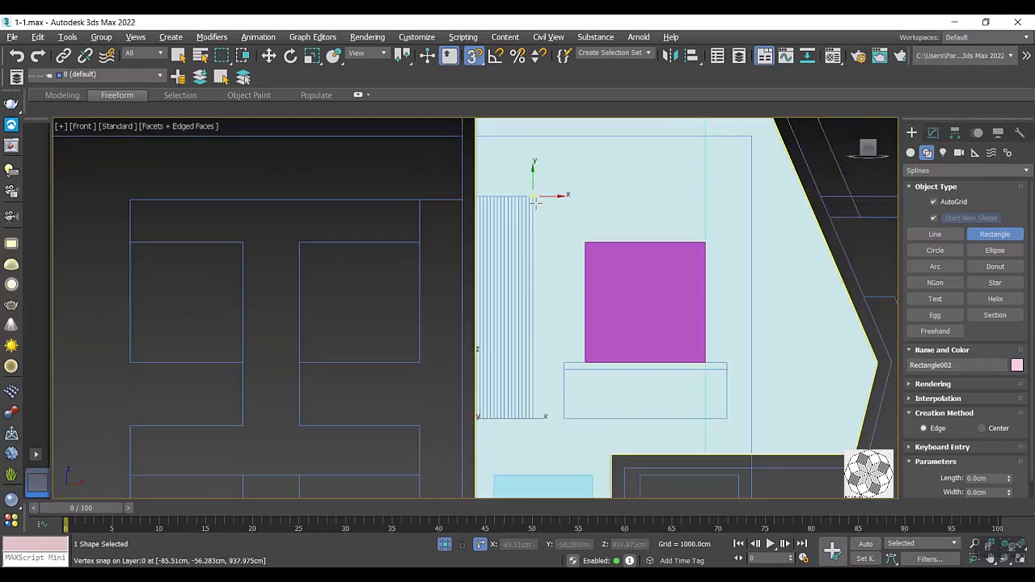
{"action": "left_click_drag", "start_coordinate": [533, 196], "coordinate": [474, 424]}
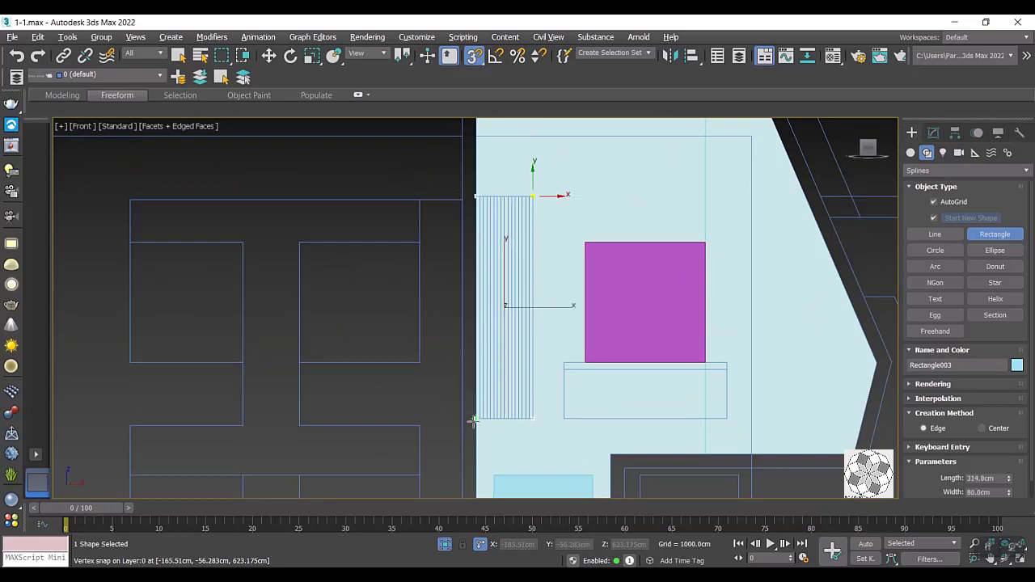
Extrude Rectangle003 -150 cm, move it into place with a copy, and hide the copy.
{"action": "left_click", "coordinate": [934, 131]}
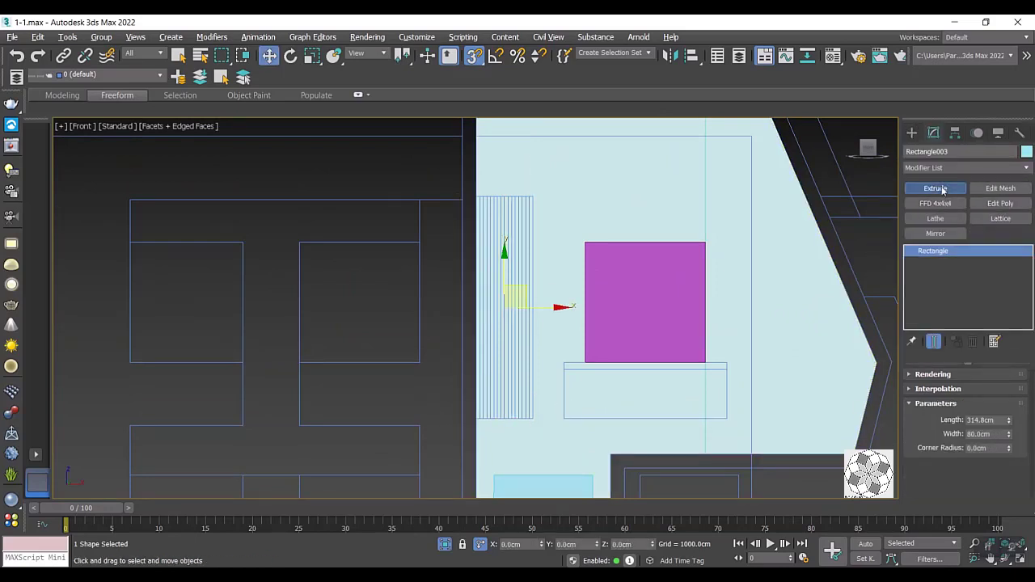
{"action": "left_click", "coordinate": [936, 189]}
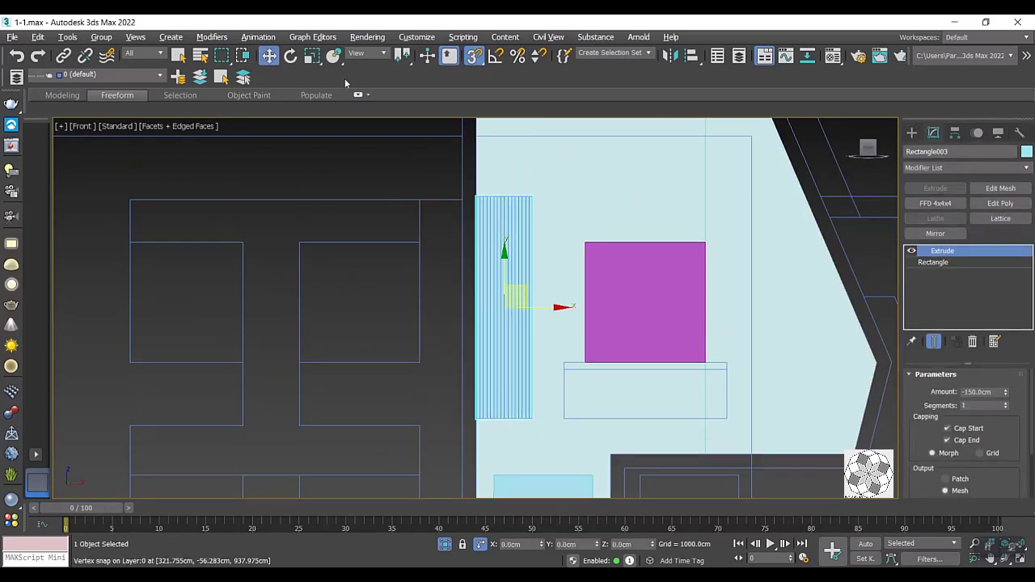
{"action": "left_click", "coordinate": [467, 62]}
{"action": "mouse_move", "coordinate": [500, 269]}
{"action": "middle_mouse_down", "text": "alt"}
{"action": "mouse_move", "coordinate": [518, 286]}
{"action": "mouse_move", "coordinate": [527, 330]}
{"action": "middle_mouse_up", "text": "alt"}
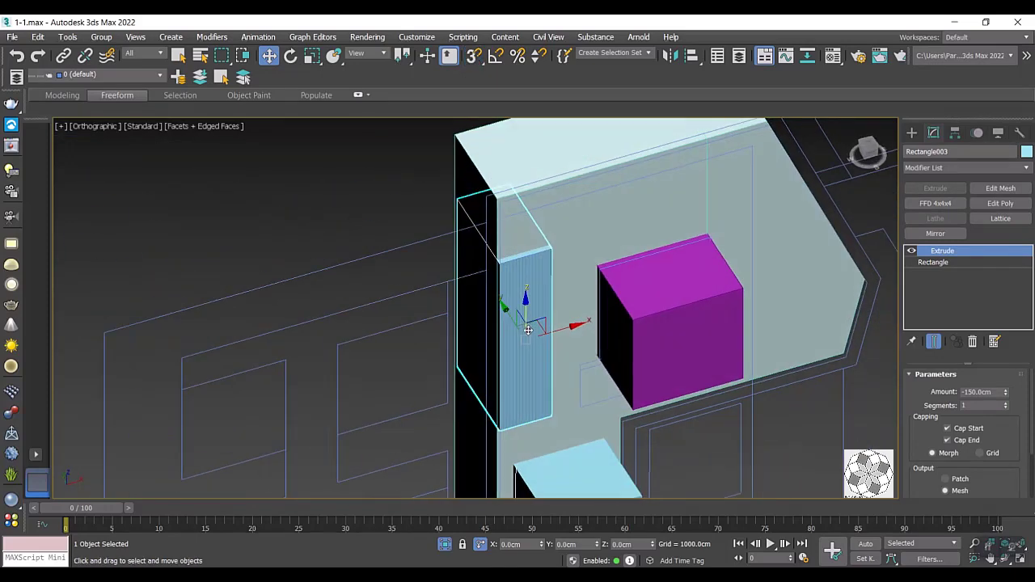
{"action": "mouse_move", "coordinate": [514, 322]}
{"action": "left_mouse_down"}
{"action": "mouse_move", "coordinate": [533, 388]}
{"action": "mouse_move", "coordinate": [615, 486]}
{"action": "left_mouse_up"}
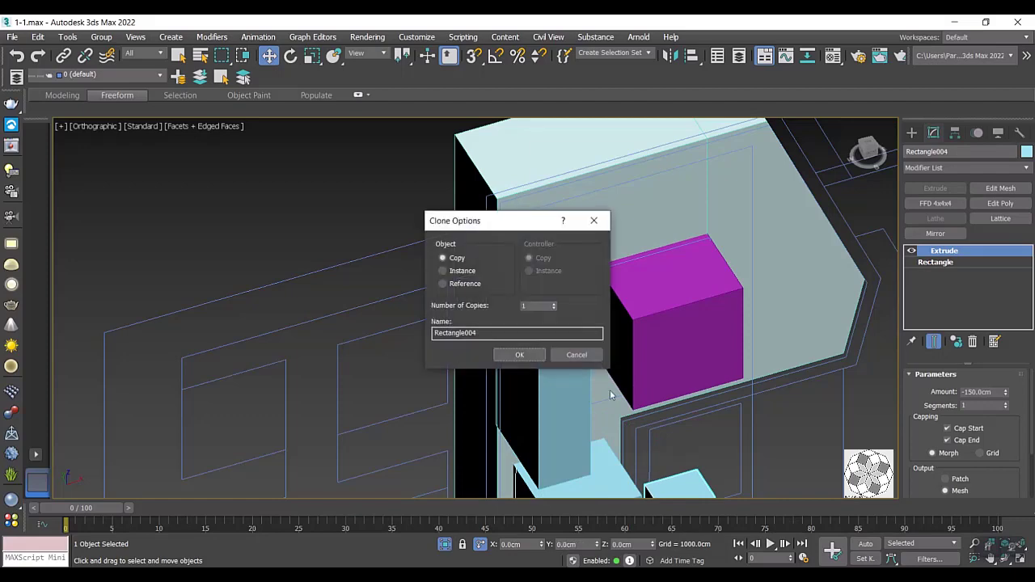
{"action": "left_click", "coordinate": [519, 355]}
{"action": "middle_click_drag", "start_coordinate": [536, 356], "coordinate": [590, 409], "text": "alt"}
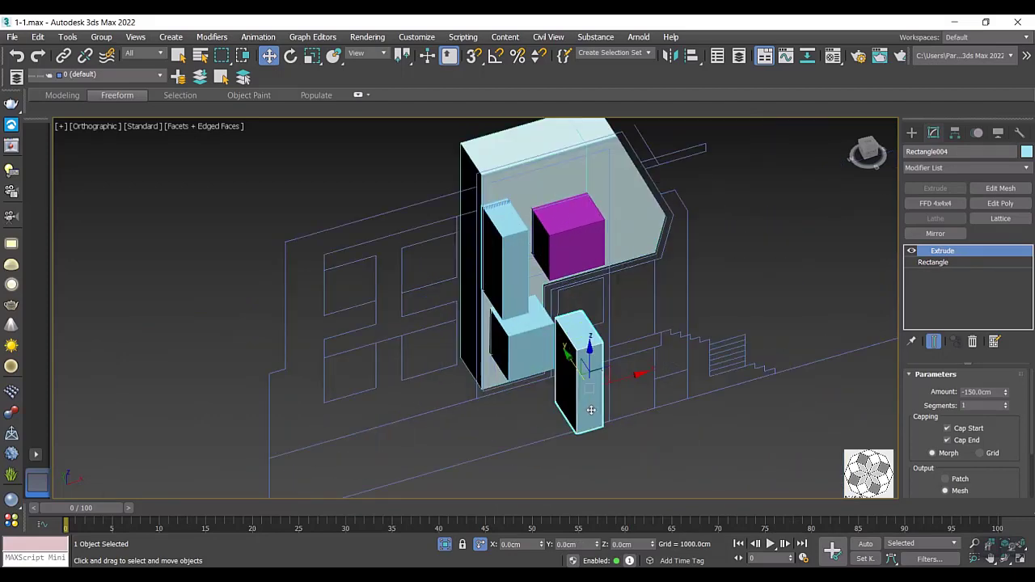
{"action": "right_click", "coordinate": [591, 412]}
{"action": "left_click", "coordinate": [620, 353]}
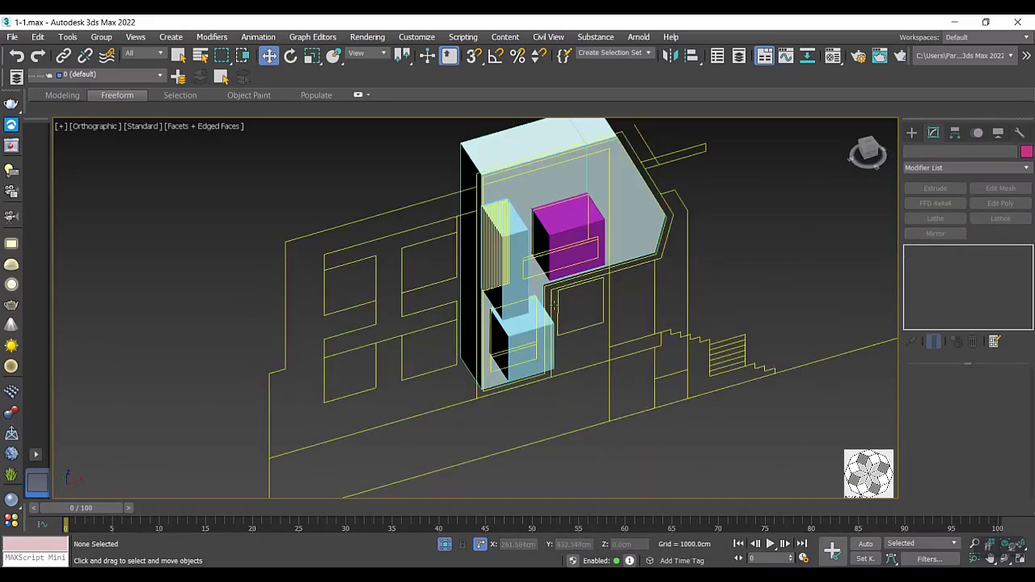
Select the magenta box Line012 and start a Compound Objects > Connect.
{"action": "scroll", "coordinate": [549, 197], "scroll_direction": "up", "scroll_amount": 2}
{"action": "middle_click_drag", "start_coordinate": [548, 197], "coordinate": [504, 277], "text": "alt"}
{"action": "scroll", "coordinate": [504, 277], "scroll_direction": "up", "scroll_amount": 2}
{"action": "left_click", "coordinate": [566, 380]}
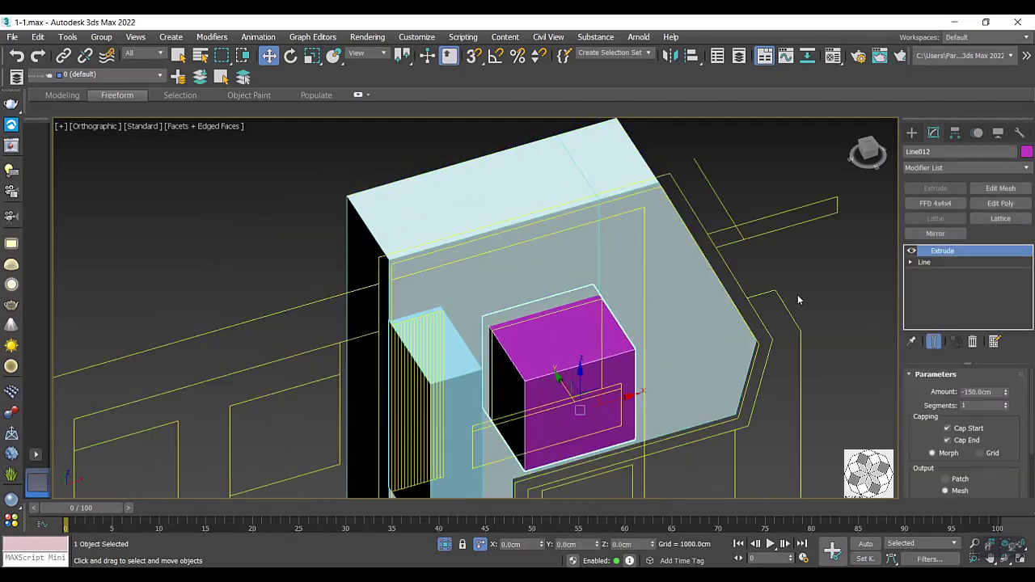
{"action": "left_click", "coordinate": [912, 132]}
{"action": "left_click", "coordinate": [948, 170]}
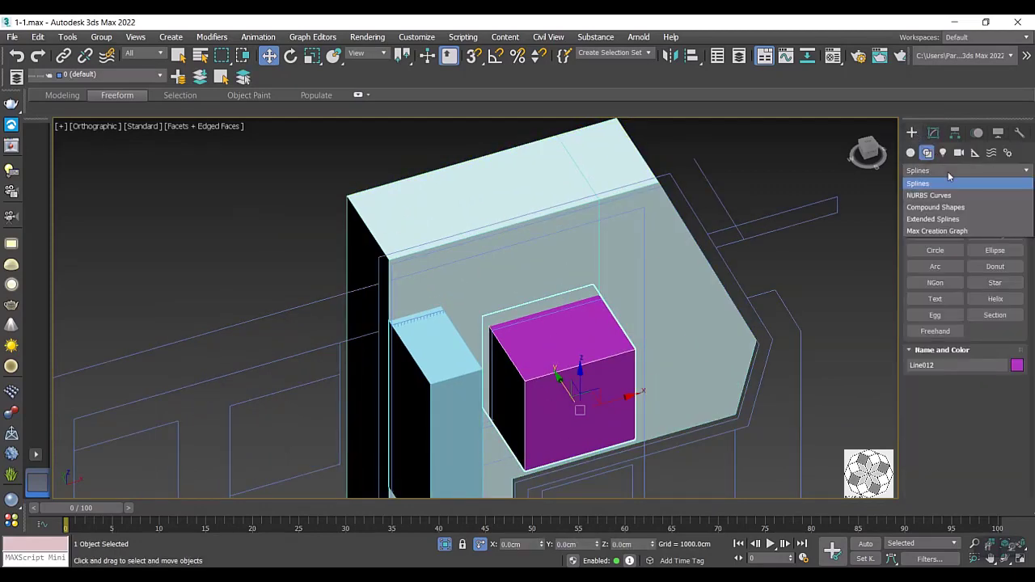
{"action": "left_click", "coordinate": [939, 205]}
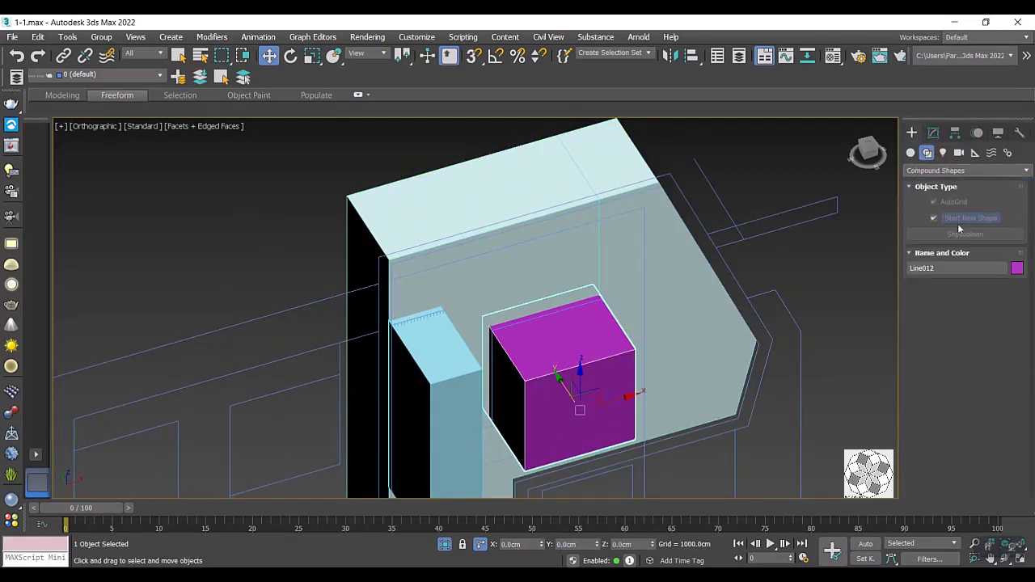
{"action": "left_click", "coordinate": [935, 171]}
{"action": "left_click", "coordinate": [936, 173]}
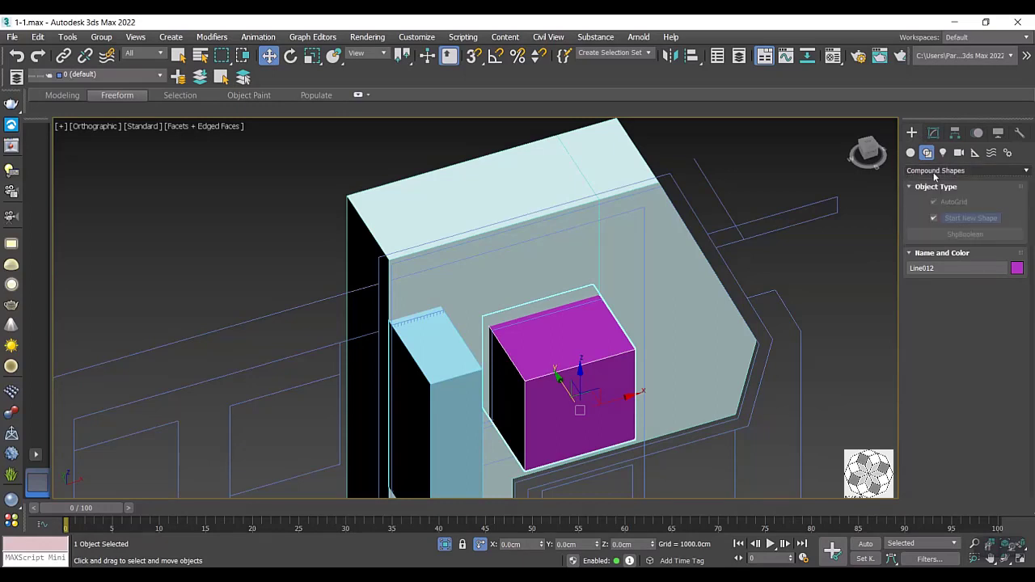
{"action": "left_click", "coordinate": [911, 153]}
{"action": "left_click", "coordinate": [938, 171]}
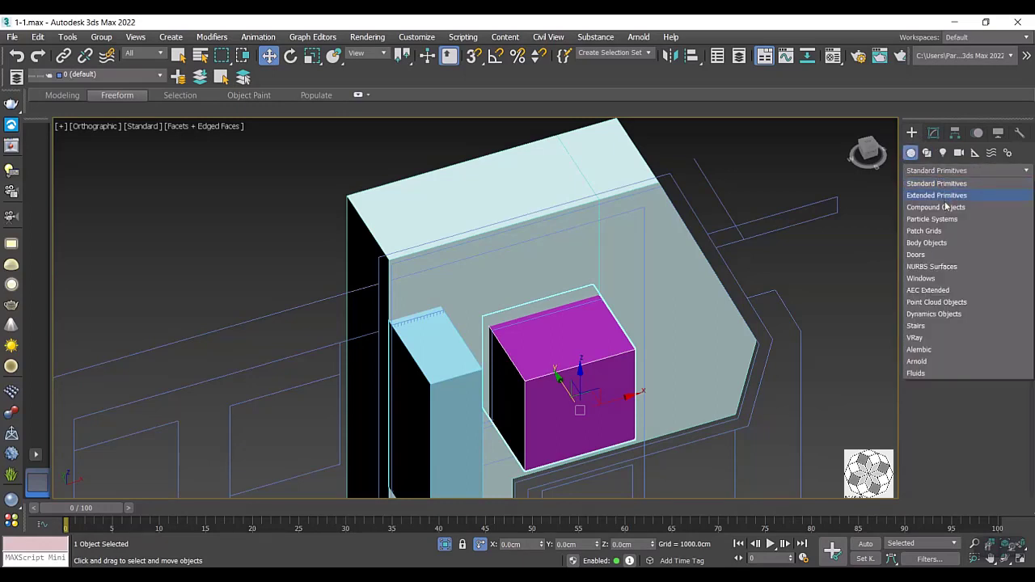
{"action": "left_click", "coordinate": [940, 208]}
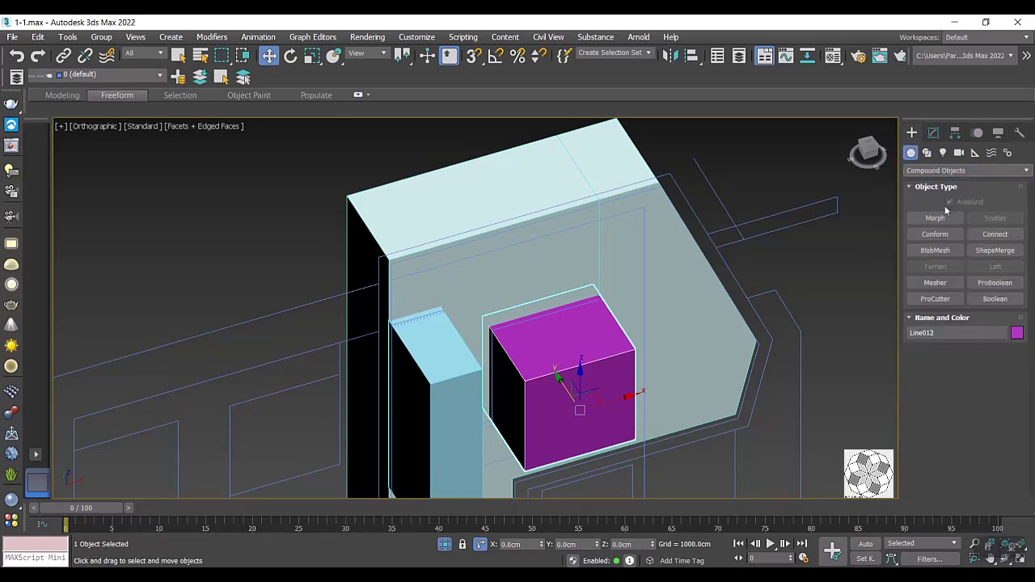
{"action": "left_click", "coordinate": [995, 234]}
Pick the tall box Rectangle003 and lower box Line015 as Connect operands, then select the wall.
{"action": "middle_click_drag", "start_coordinate": [543, 437], "coordinate": [521, 320]}
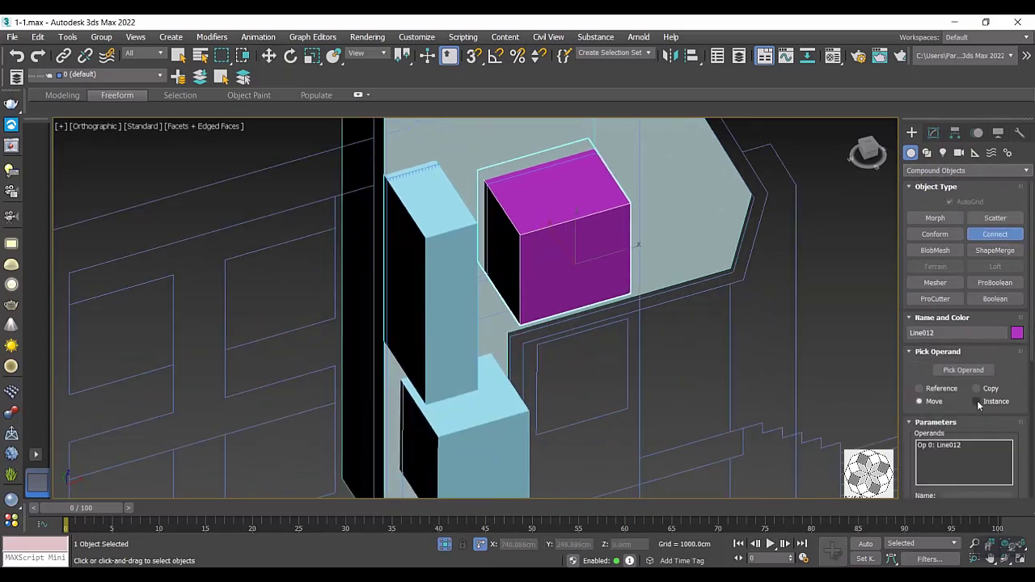
{"action": "left_click", "coordinate": [972, 369]}
{"action": "left_click", "coordinate": [461, 352]}
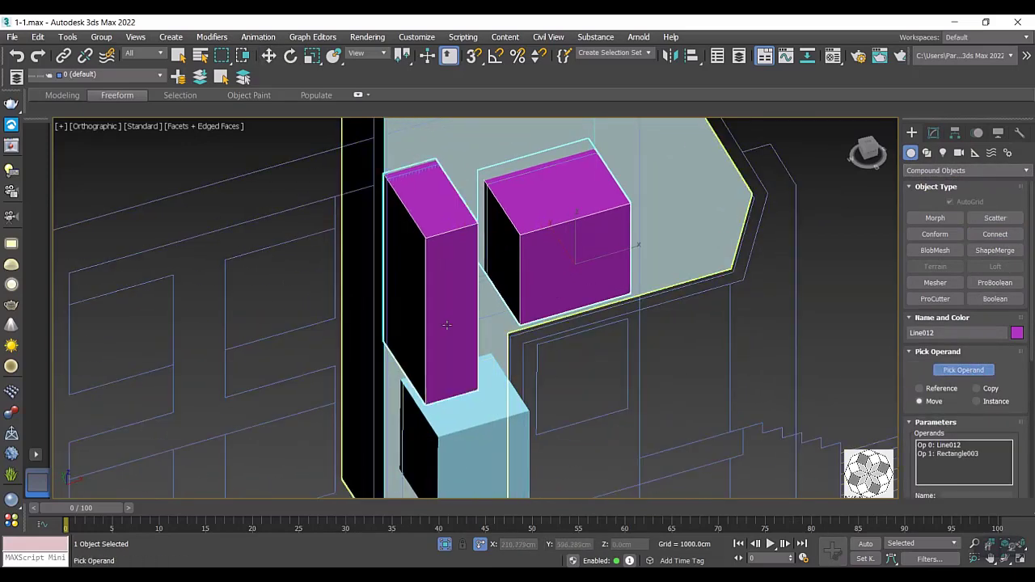
{"action": "left_click", "coordinate": [473, 461]}
{"action": "scroll", "coordinate": [462, 429], "scroll_direction": "down", "scroll_amount": 3}
{"action": "left_click", "coordinate": [934, 132]}
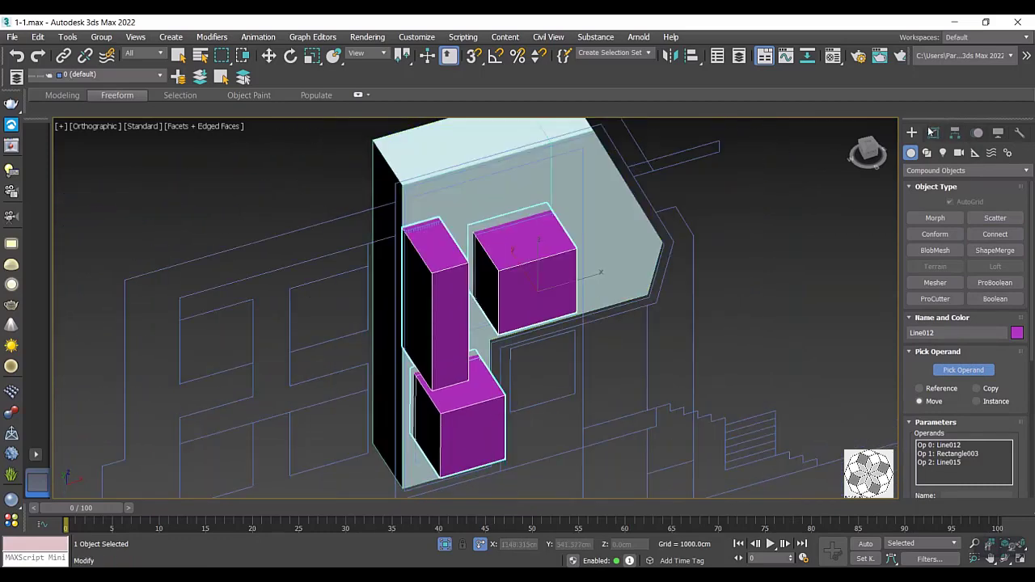
{"action": "left_click", "coordinate": [518, 175]}
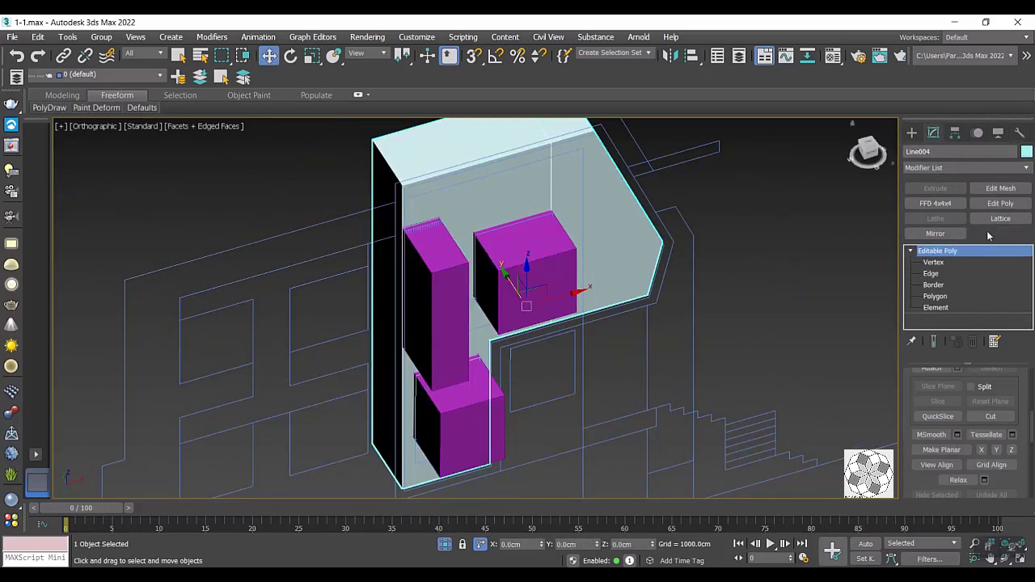
{"action": "left_click", "coordinate": [912, 132]}
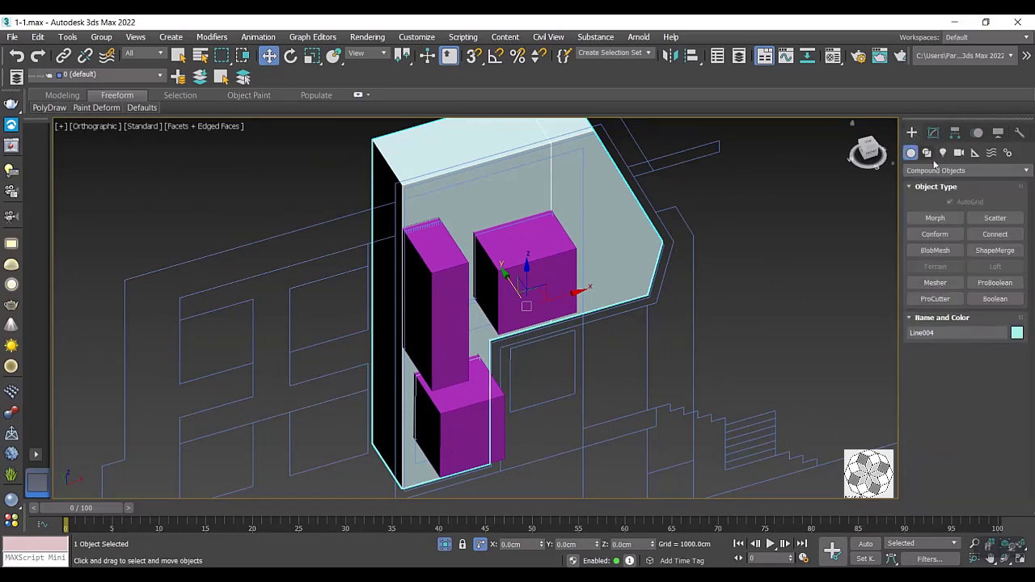
{"action": "left_click", "coordinate": [947, 251]}
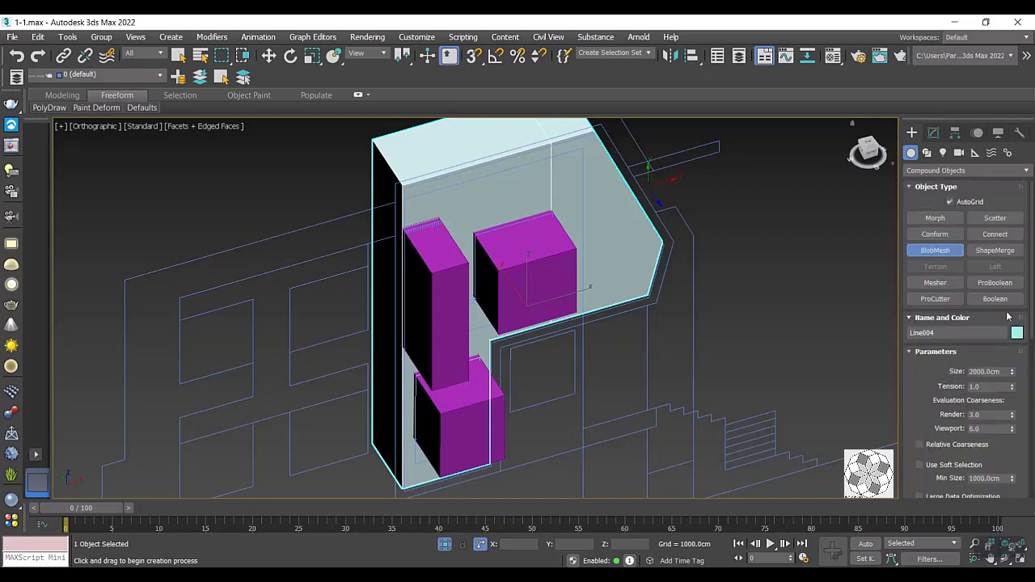
{"action": "left_click", "coordinate": [987, 305]}
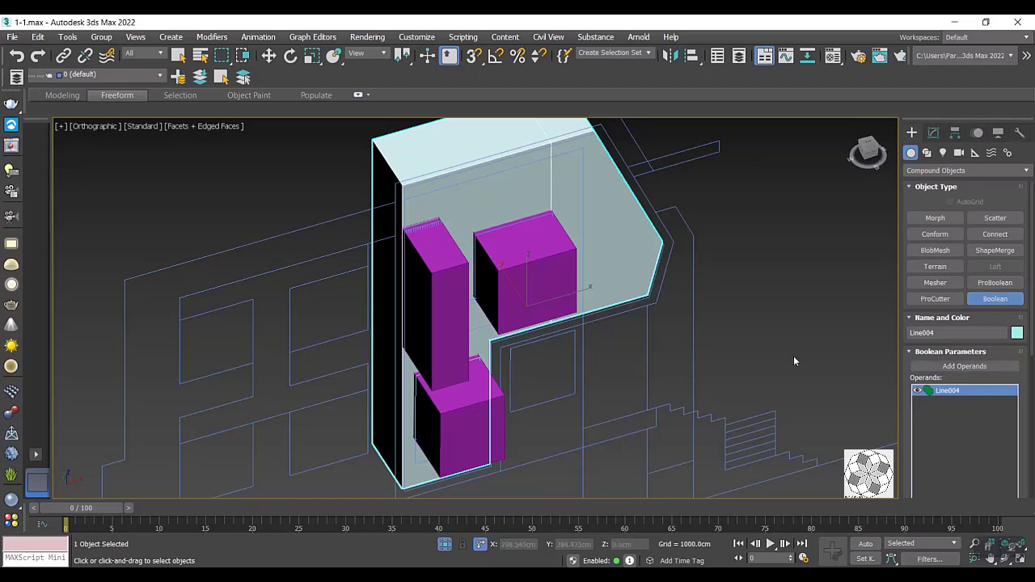
{"action": "left_click", "coordinate": [965, 366]}
{"action": "left_click", "coordinate": [530, 264]}
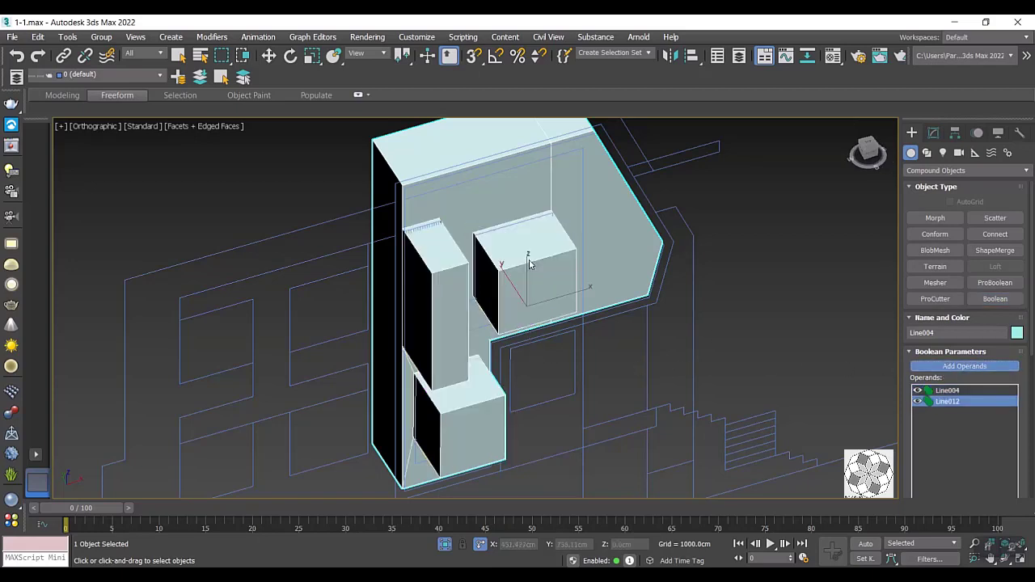
{"action": "scroll", "coordinate": [930, 383], "scroll_direction": "down", "scroll_amount": 1}
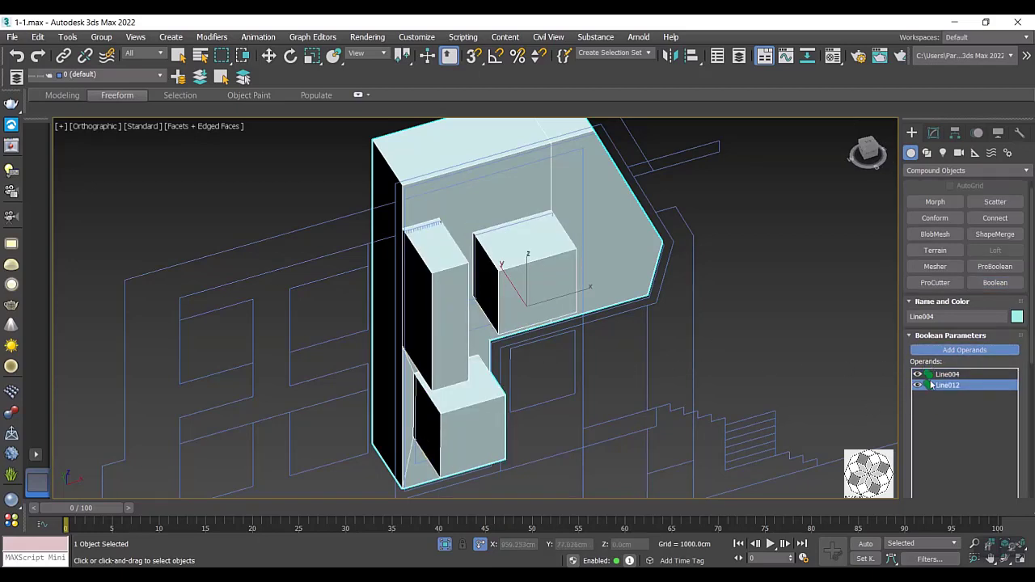
{"action": "left_click", "coordinate": [922, 336]}
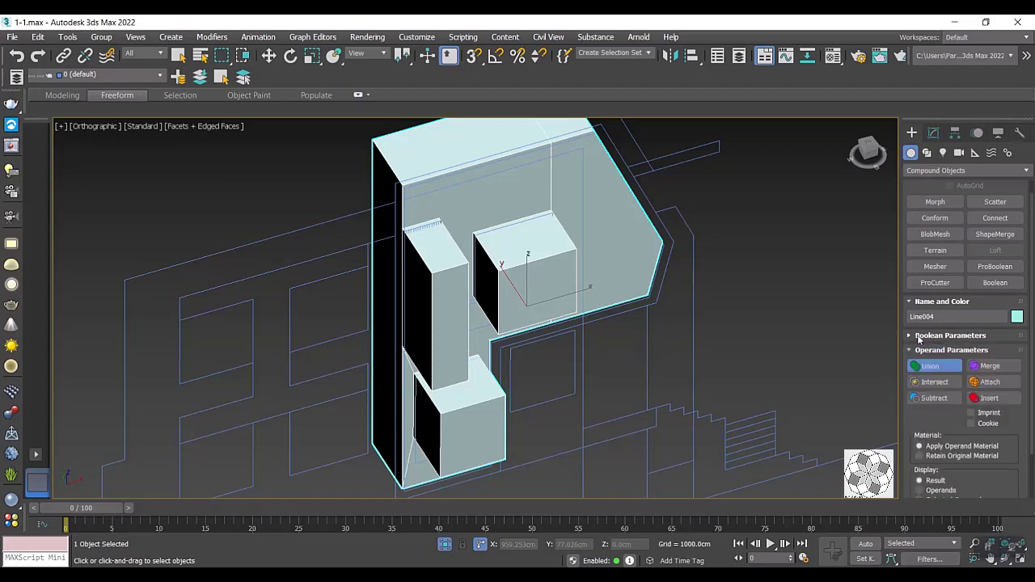
{"action": "left_click", "coordinate": [936, 400]}
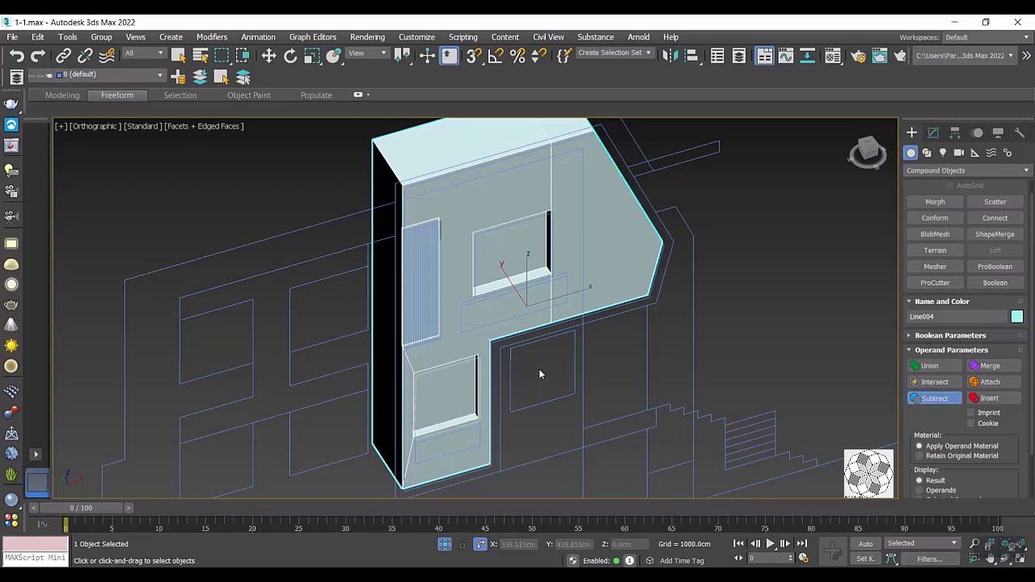
{"action": "scroll", "coordinate": [520, 296], "scroll_direction": "up", "scroll_amount": 3}
{"action": "scroll", "coordinate": [490, 284], "scroll_direction": "up", "scroll_amount": 1}
{"action": "scroll", "coordinate": [490, 284], "scroll_direction": "down", "scroll_amount": 5}
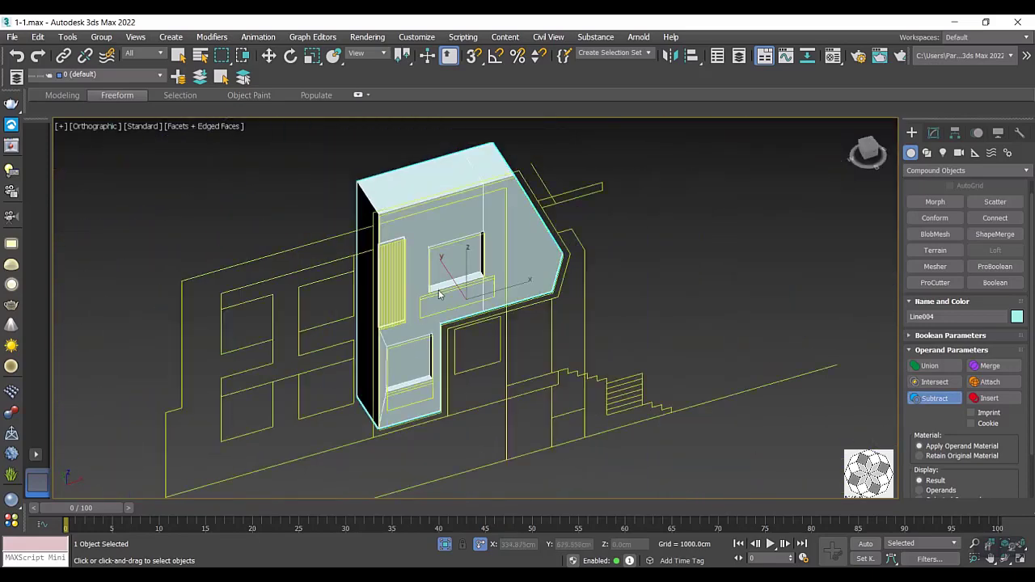
{"action": "scroll", "coordinate": [440, 295], "scroll_direction": "up", "scroll_amount": 1}
{"action": "scroll", "coordinate": [445, 291], "scroll_direction": "up", "scroll_amount": 2}
{"action": "scroll", "coordinate": [450, 291], "scroll_direction": "up", "scroll_amount": 2}
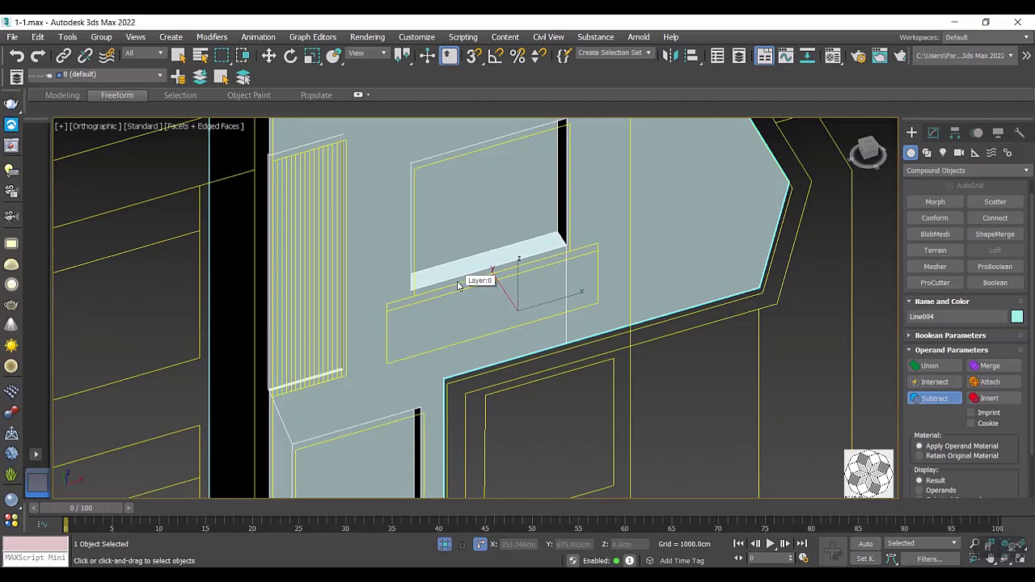
{"action": "scroll", "coordinate": [458, 284], "scroll_direction": "down", "scroll_amount": 2}
{"action": "middle_click_drag", "start_coordinate": [421, 493], "coordinate": [404, 438]}
{"action": "scroll", "coordinate": [404, 437], "scroll_direction": "up", "scroll_amount": 2}
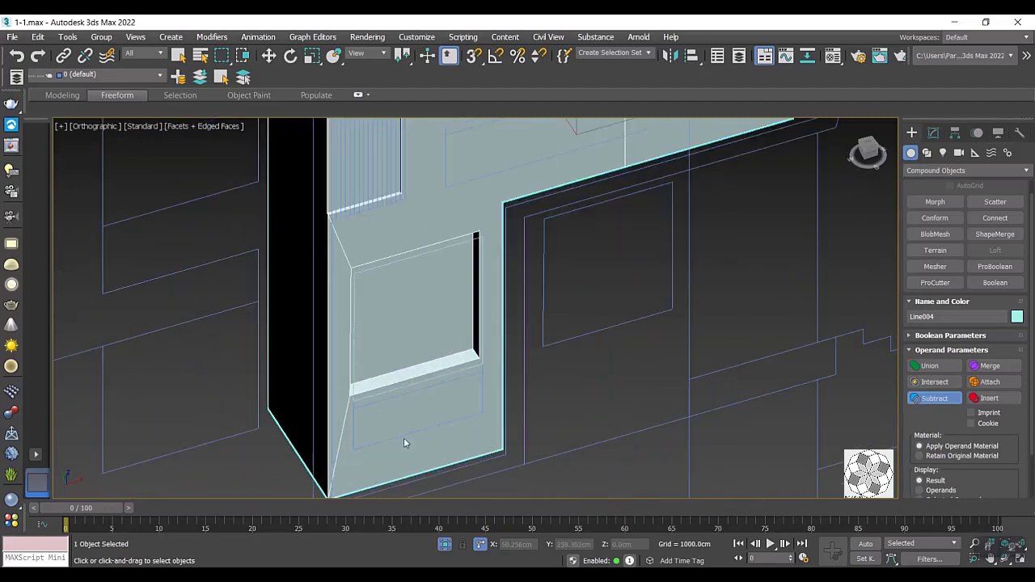
{"action": "scroll", "coordinate": [403, 437], "scroll_direction": "down", "scroll_amount": 2}
{"action": "scroll", "coordinate": [406, 426], "scroll_direction": "up", "scroll_amount": 3}
{"action": "scroll", "coordinate": [329, 334], "scroll_direction": "down", "scroll_amount": 2}
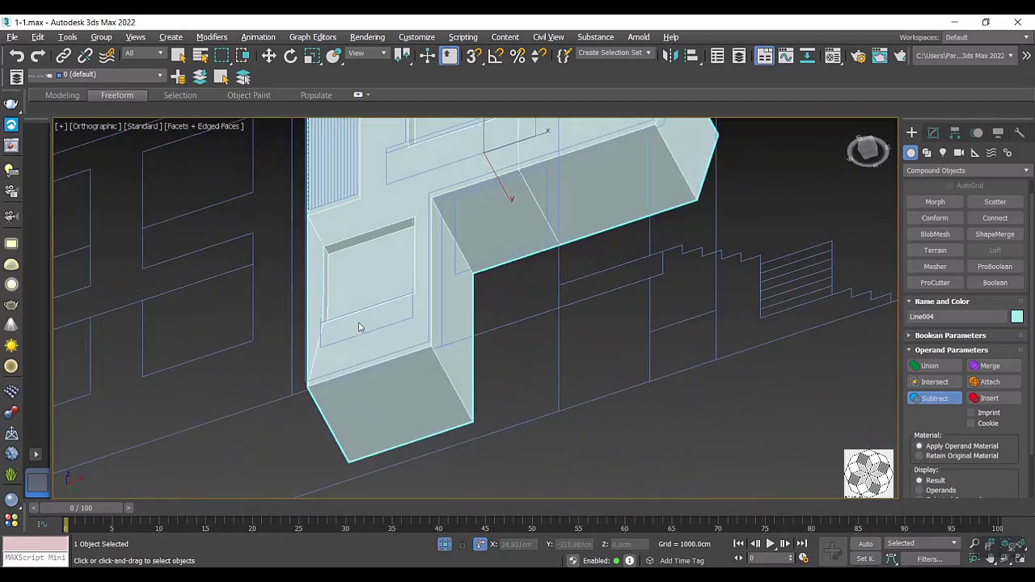
{"action": "scroll", "coordinate": [409, 409], "scroll_direction": "down", "scroll_amount": 1}
{"action": "scroll", "coordinate": [407, 431], "scroll_direction": "up", "scroll_amount": 2}
{"action": "scroll", "coordinate": [427, 411], "scroll_direction": "up", "scroll_amount": 2}
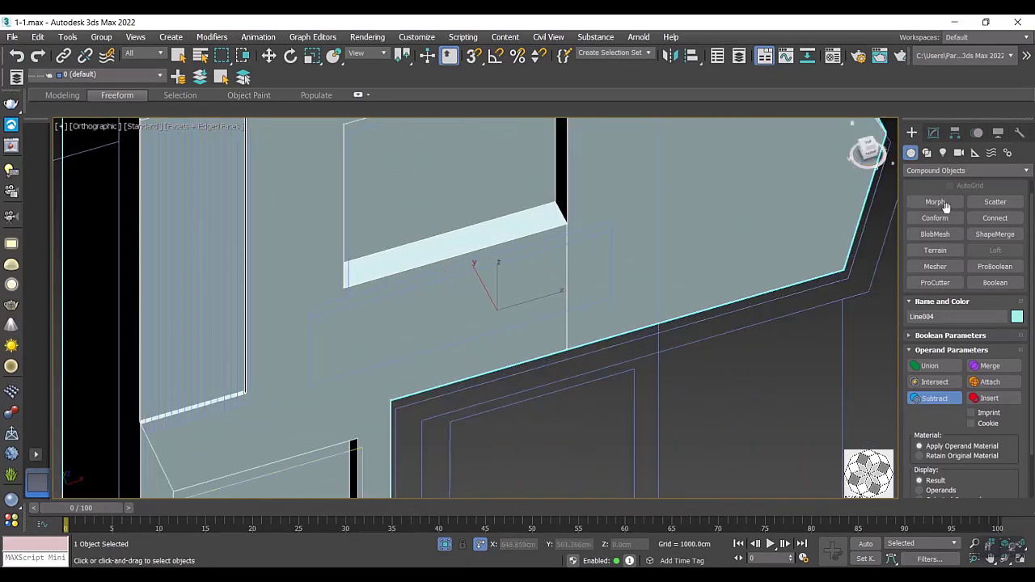
Glance at the 02.jpg house render in Photos, then return to Line004's modifier stack.
{"action": "key", "text": "alt+Tab"}
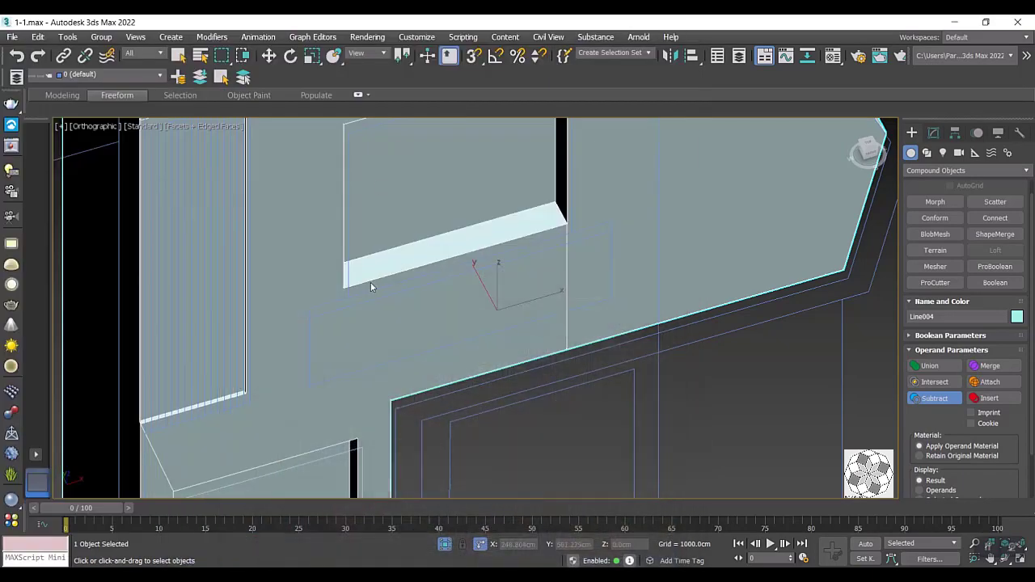
{"action": "left_click", "coordinate": [619, 29]}
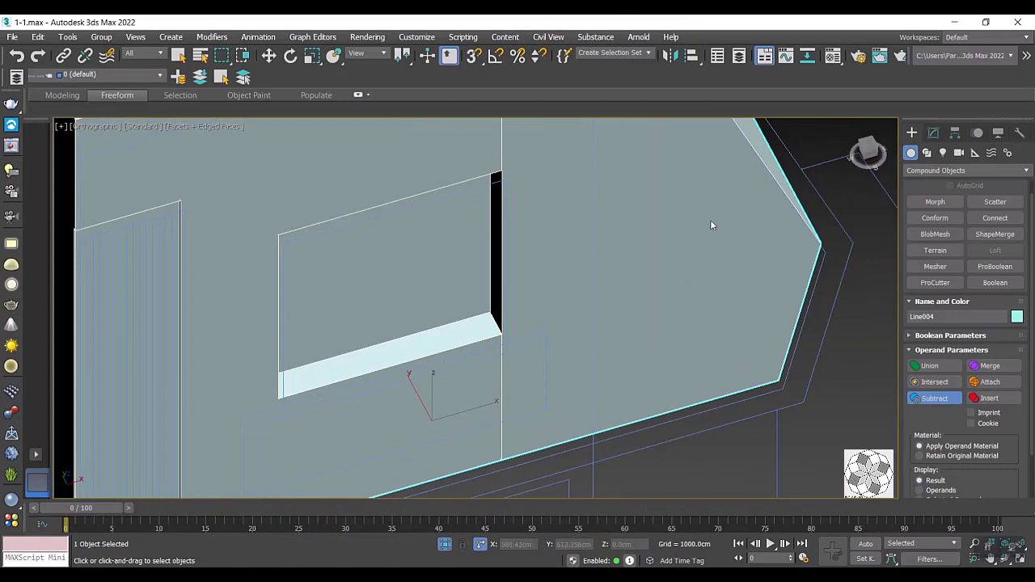
{"action": "left_click", "coordinate": [934, 132]}
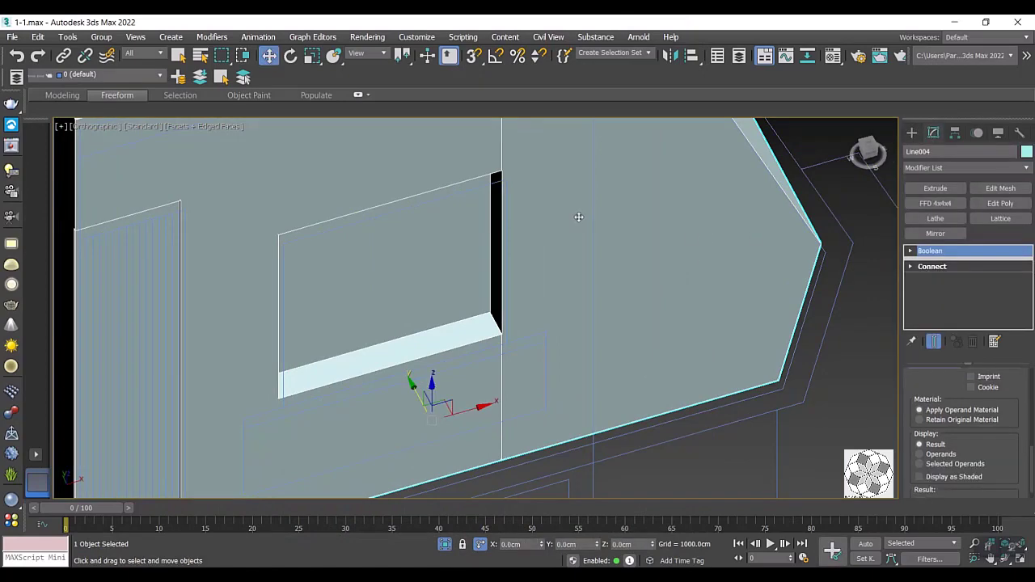
Convert the wall Line004 to an Editable Poly and work at Edge level.
{"action": "right_click", "coordinate": [578, 217]}
{"action": "mouse_move", "coordinate": [631, 360]}
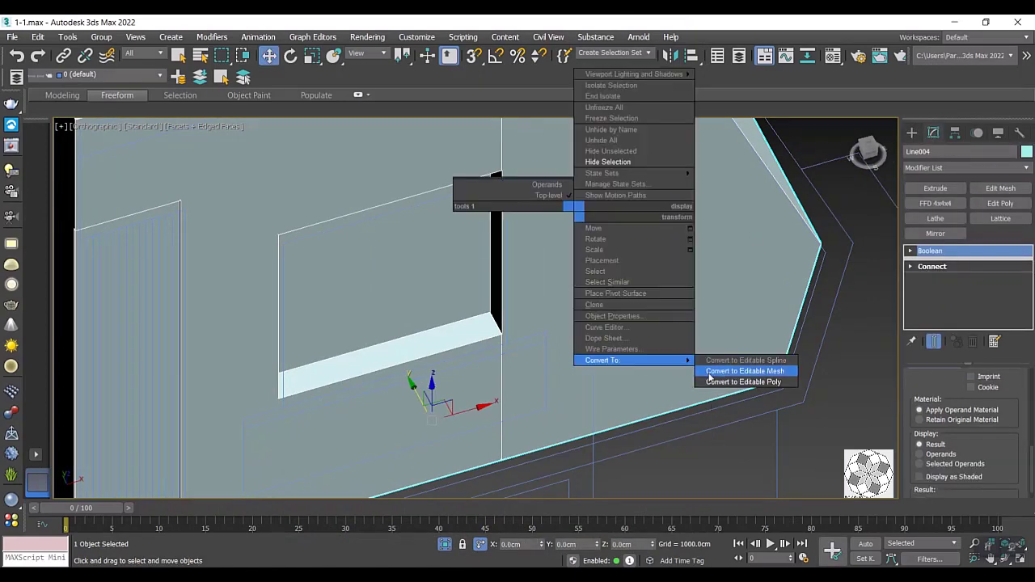
{"action": "left_click", "coordinate": [761, 382]}
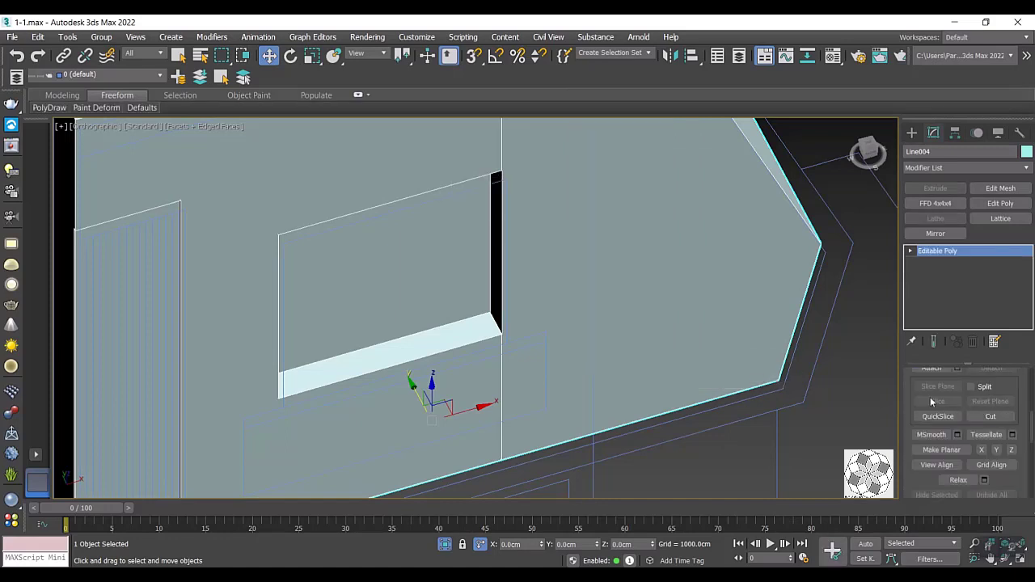
{"action": "left_click", "coordinate": [911, 252]}
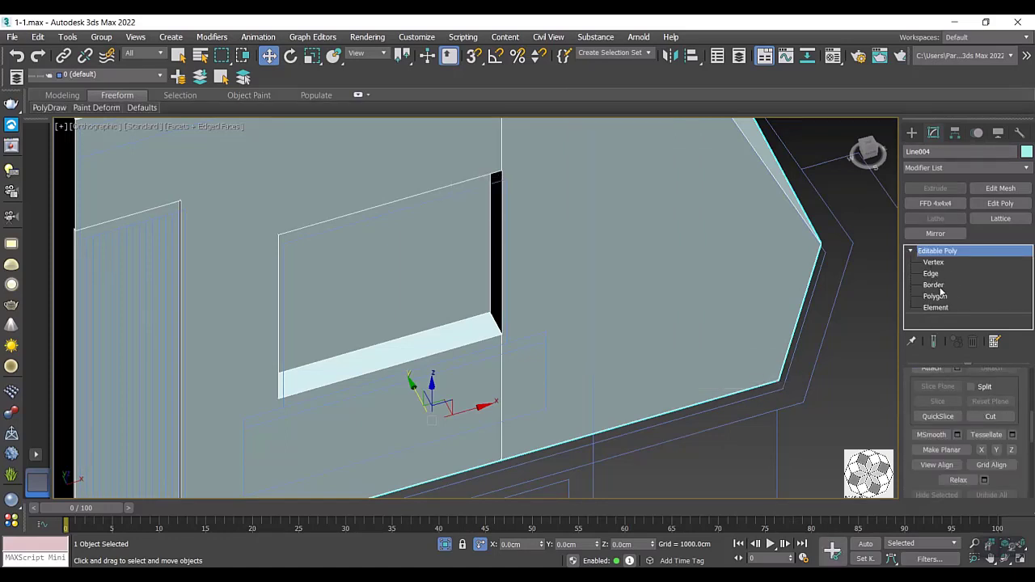
{"action": "left_click", "coordinate": [933, 275]}
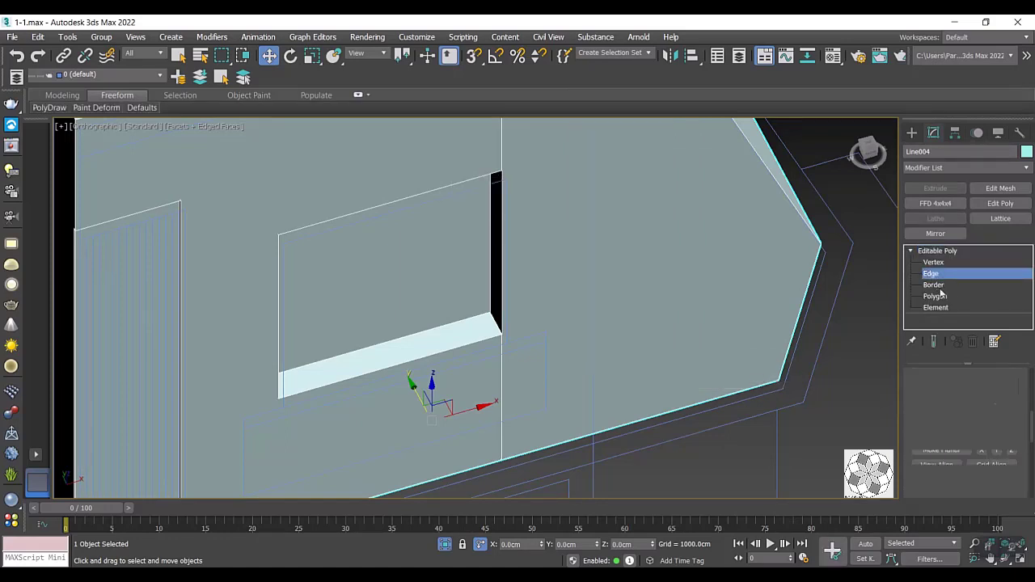
Select the window corner edge and Ring the reveal edges, then cancel a first Connect attempt.
{"action": "left_click", "coordinate": [492, 329]}
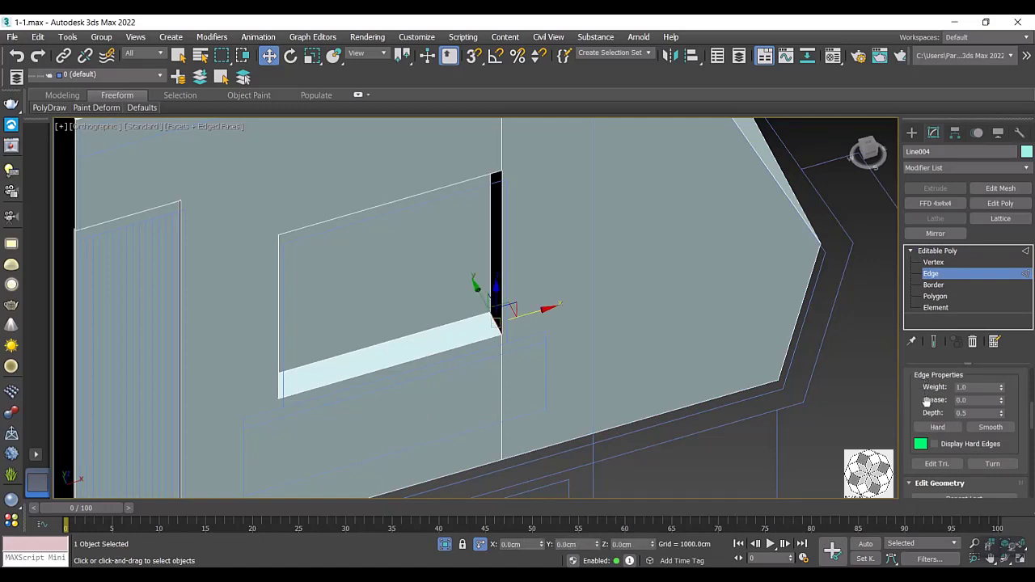
{"action": "scroll", "coordinate": [928, 402], "scroll_direction": "up", "scroll_amount": 2}
{"action": "scroll", "coordinate": [928, 403], "scroll_direction": "up", "scroll_amount": 2}
{"action": "scroll", "coordinate": [928, 404], "scroll_direction": "up", "scroll_amount": 2}
{"action": "scroll", "coordinate": [929, 407], "scroll_direction": "up", "scroll_amount": 2}
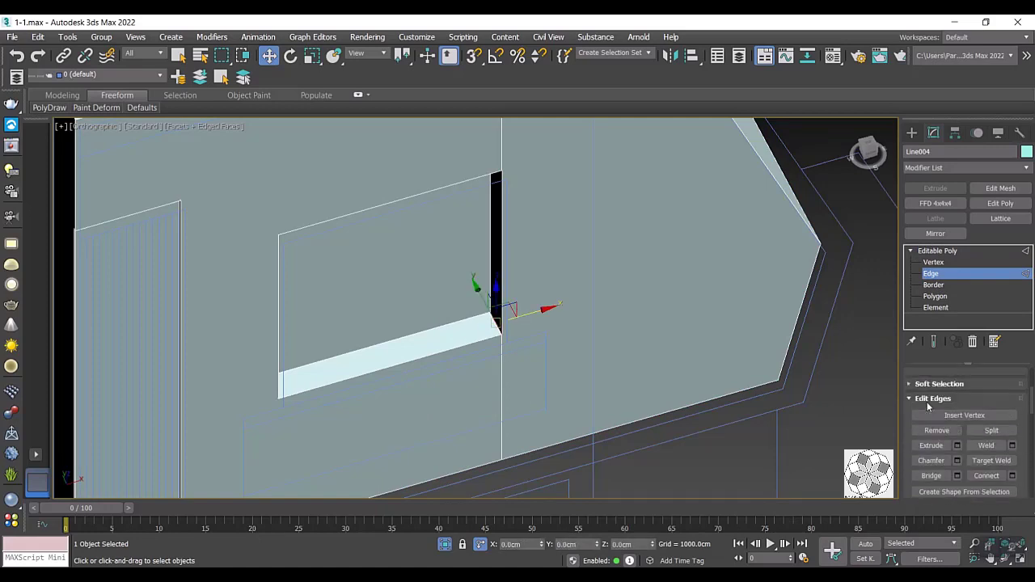
{"action": "scroll", "coordinate": [928, 407], "scroll_direction": "up", "scroll_amount": 2}
{"action": "scroll", "coordinate": [928, 412], "scroll_direction": "up", "scroll_amount": 2}
{"action": "left_click", "coordinate": [932, 438]}
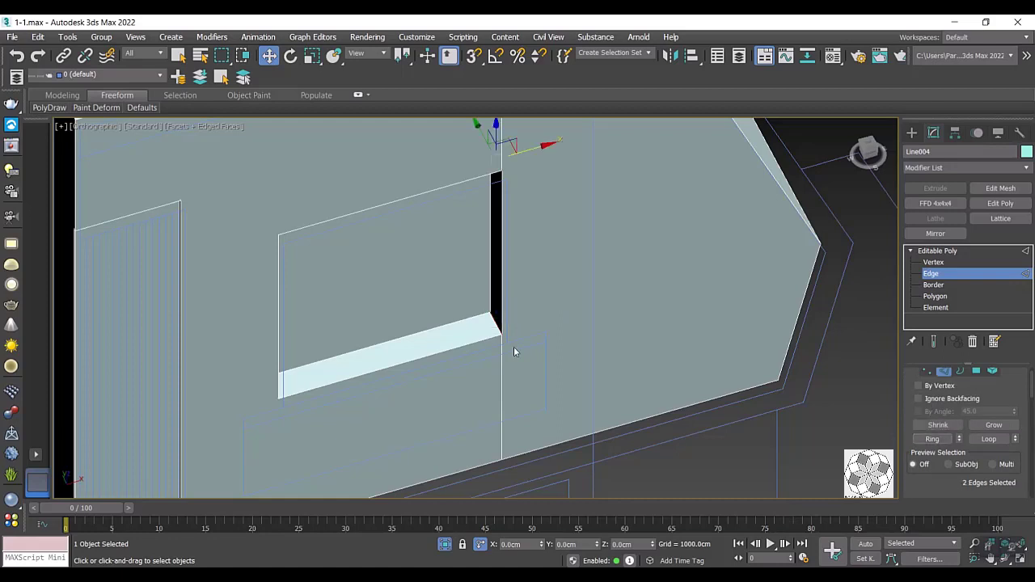
{"action": "right_click", "coordinate": [396, 285]}
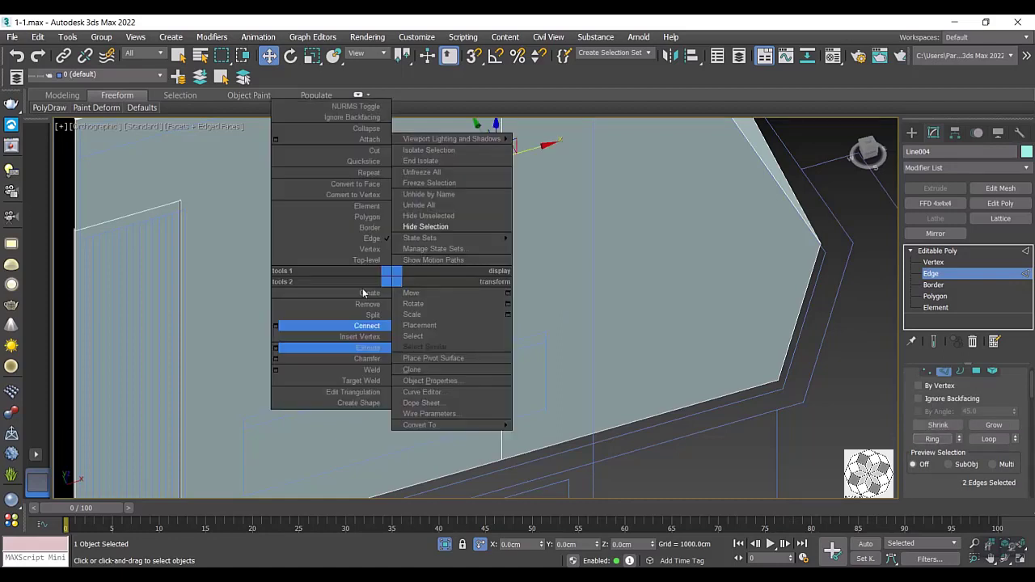
{"action": "left_click", "coordinate": [275, 328]}
{"action": "scroll", "coordinate": [384, 332], "scroll_direction": "up", "scroll_amount": 4}
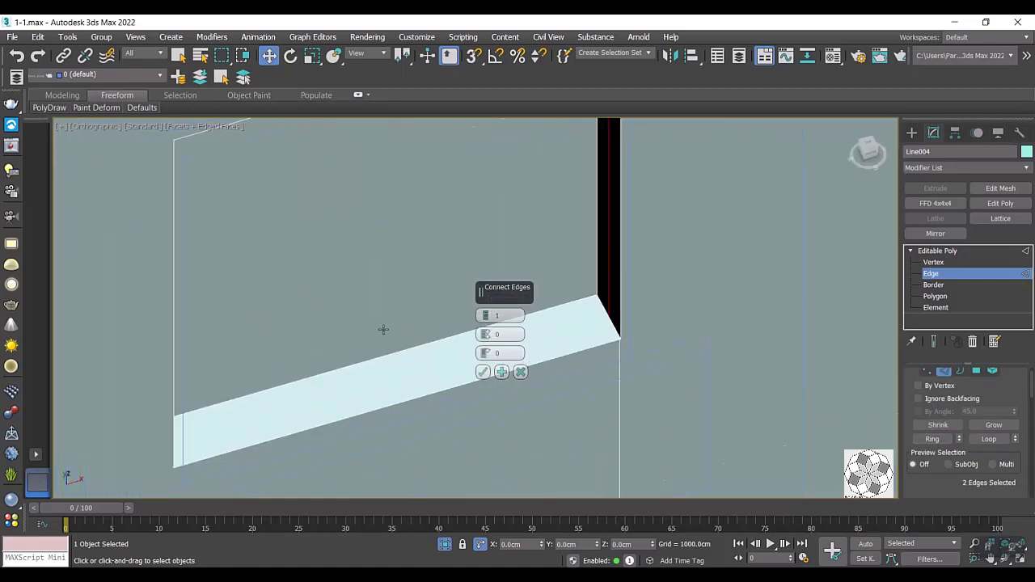
{"action": "scroll", "coordinate": [382, 356], "scroll_direction": "down", "scroll_amount": 2}
{"action": "left_click", "coordinate": [521, 373]}
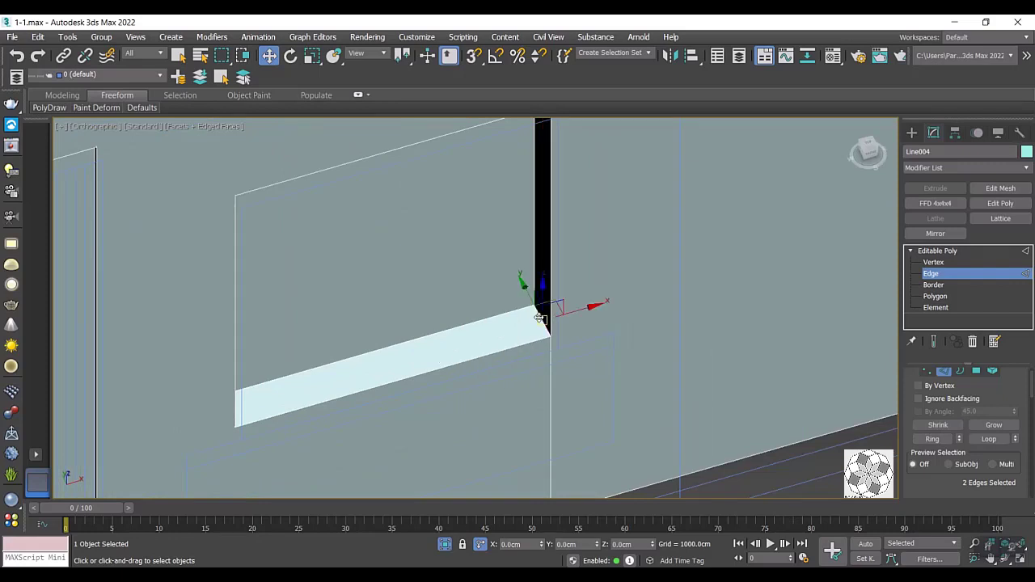
Add another reveal edge and Connect all four reveal edges into a new loop.
{"action": "mouse_move", "coordinate": [502, 330]}
{"action": "middle_mouse_down", "text": "alt"}
{"action": "mouse_move", "coordinate": [432, 323]}
{"action": "mouse_move", "coordinate": [402, 409]}
{"action": "middle_mouse_up", "text": "alt"}
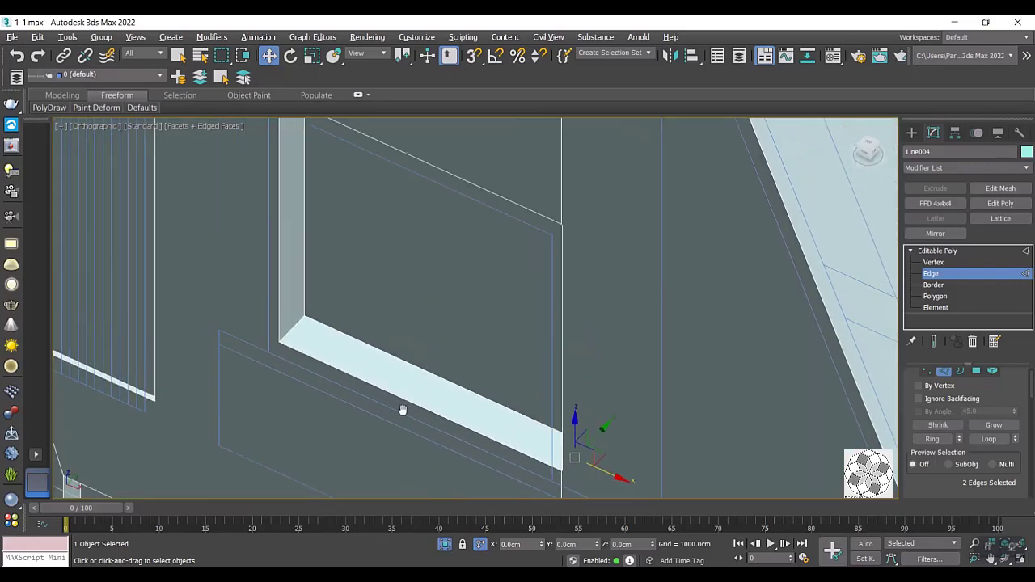
{"action": "mouse_move", "coordinate": [304, 342]}
{"action": "middle_mouse_down", "text": "alt"}
{"action": "mouse_move", "coordinate": [350, 270]}
{"action": "mouse_move", "coordinate": [393, 261]}
{"action": "mouse_move", "coordinate": [312, 254]}
{"action": "mouse_move", "coordinate": [292, 215]}
{"action": "middle_mouse_up", "text": "alt"}
{"action": "left_click", "coordinate": [317, 192], "text": "ctrl"}
{"action": "right_click", "coordinate": [318, 193]}
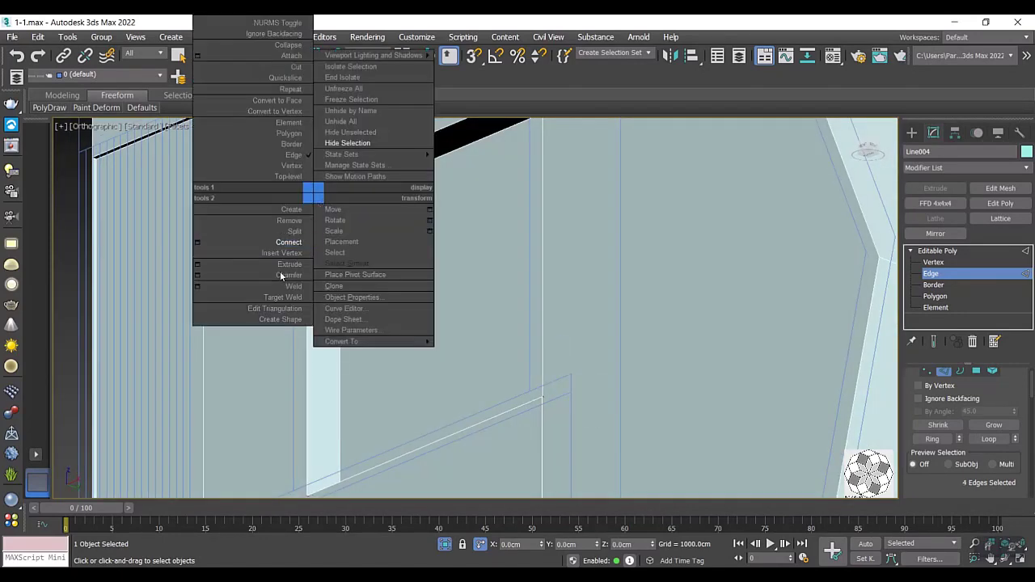
{"action": "left_click", "coordinate": [199, 242]}
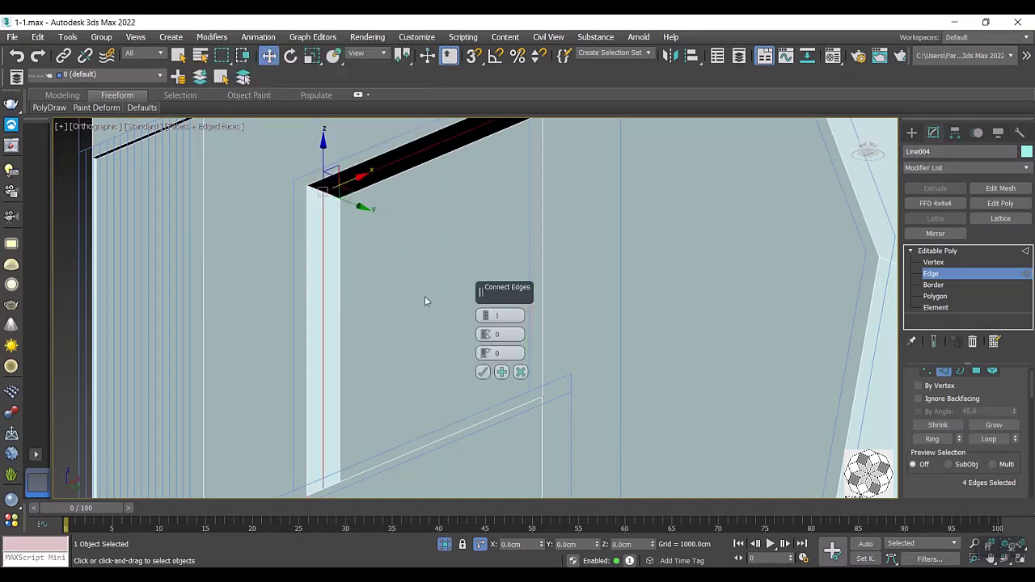
{"action": "mouse_move", "coordinate": [425, 300]}
{"action": "middle_mouse_down", "text": "alt"}
{"action": "mouse_move", "coordinate": [445, 376]}
{"action": "mouse_move", "coordinate": [479, 368]}
{"action": "middle_mouse_up", "text": "alt"}
{"action": "left_click", "coordinate": [483, 371]}
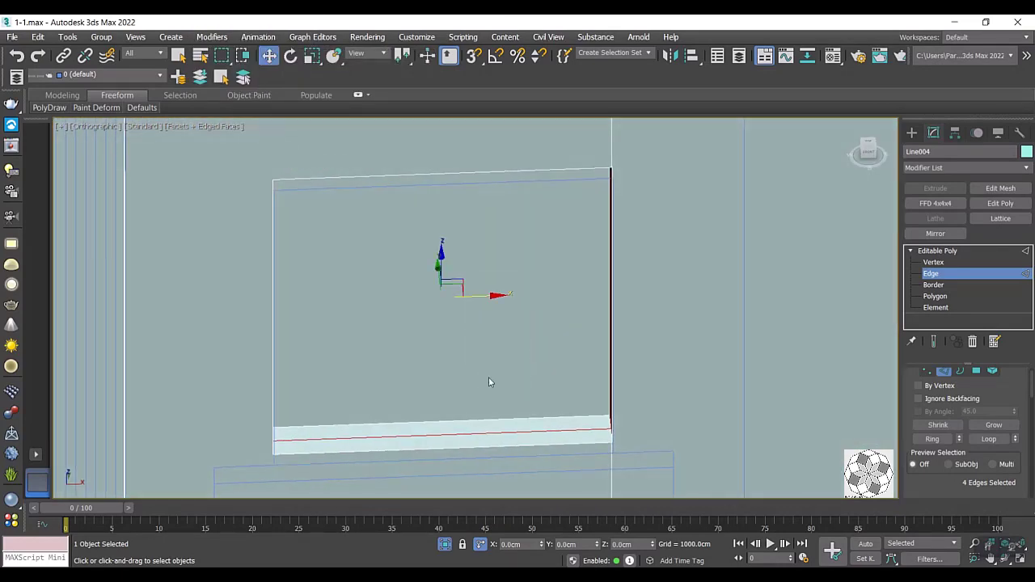
{"action": "scroll", "coordinate": [961, 388], "scroll_direction": "down", "scroll_amount": 2}
{"action": "scroll", "coordinate": [970, 405], "scroll_direction": "down", "scroll_amount": 2}
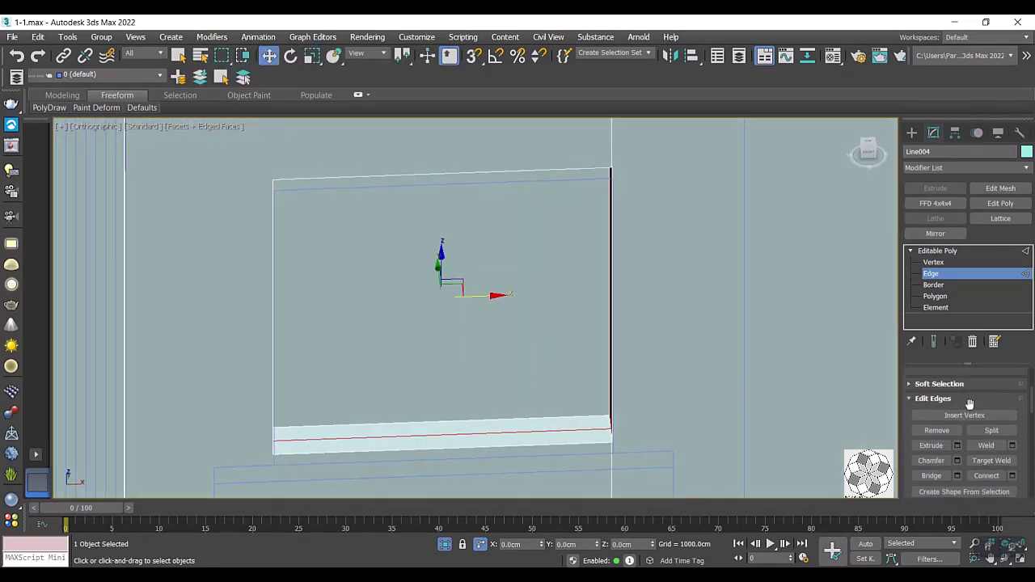
{"action": "scroll", "coordinate": [970, 405], "scroll_direction": "down", "scroll_amount": 2}
Create a new shape, Shape001, from the selected window edges.
{"action": "scroll", "coordinate": [979, 429], "scroll_direction": "down", "scroll_amount": 1}
{"action": "left_click", "coordinate": [964, 460]}
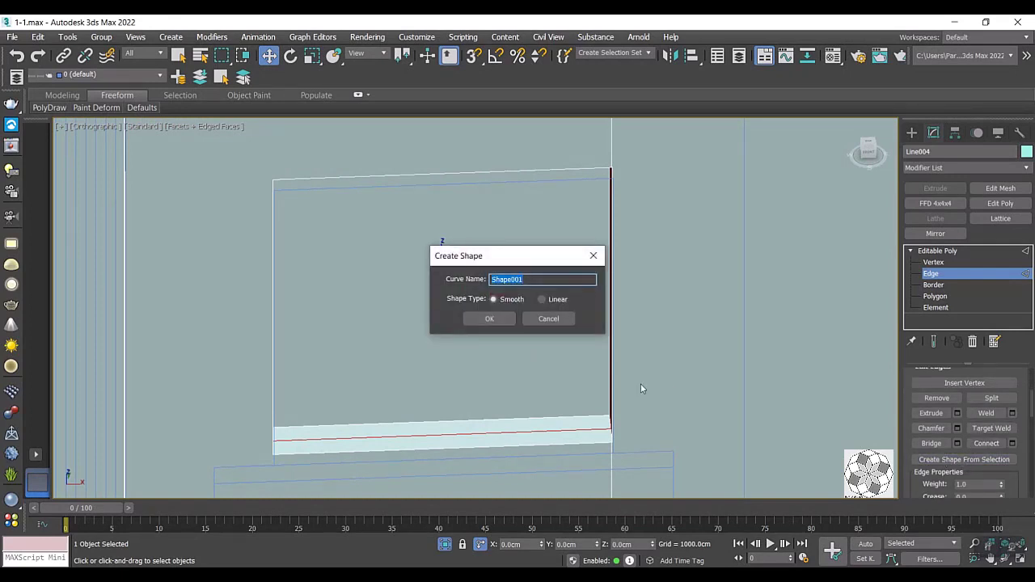
{"action": "left_click", "coordinate": [532, 279]}
{"action": "left_click", "coordinate": [491, 319]}
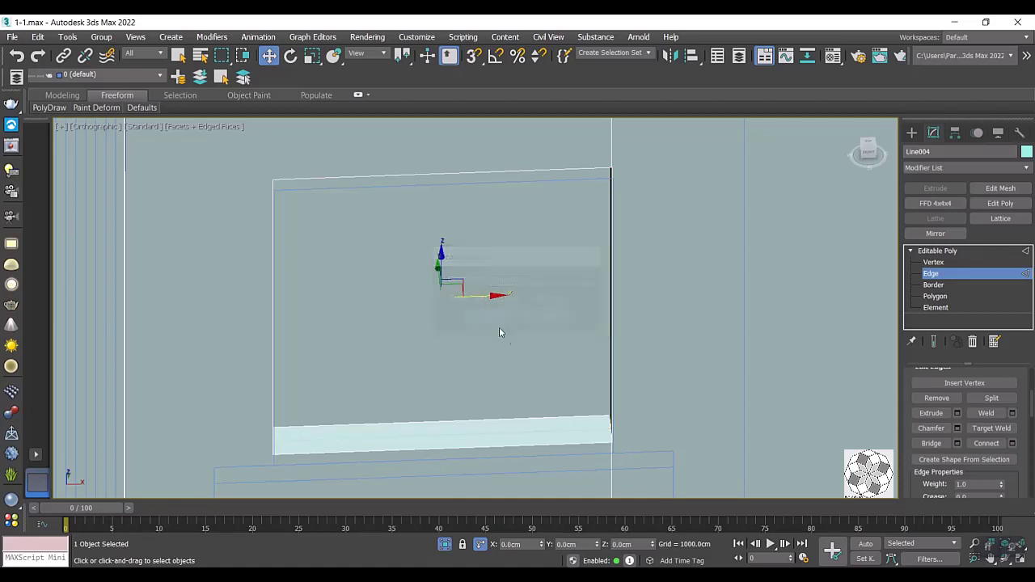
Center the new window outline shape's pivot on the object.
{"action": "left_click", "coordinate": [911, 132]}
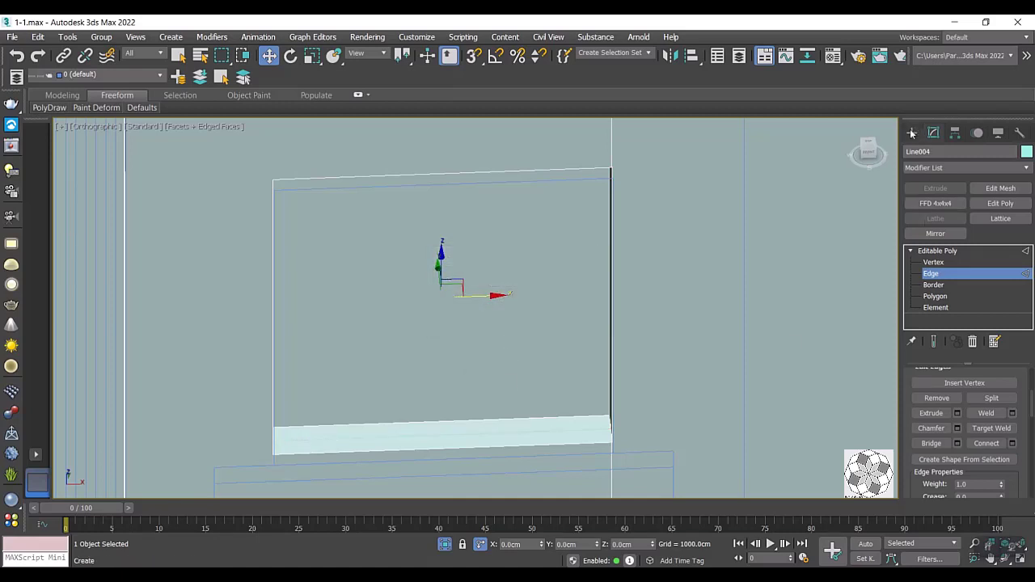
{"action": "left_click", "coordinate": [485, 427]}
{"action": "mouse_move", "coordinate": [486, 429]}
{"action": "middle_mouse_down", "text": "alt"}
{"action": "mouse_move", "coordinate": [487, 393]}
{"action": "mouse_move", "coordinate": [465, 395]}
{"action": "mouse_move", "coordinate": [508, 387]}
{"action": "middle_mouse_up", "text": "alt"}
{"action": "left_click", "coordinate": [955, 132]}
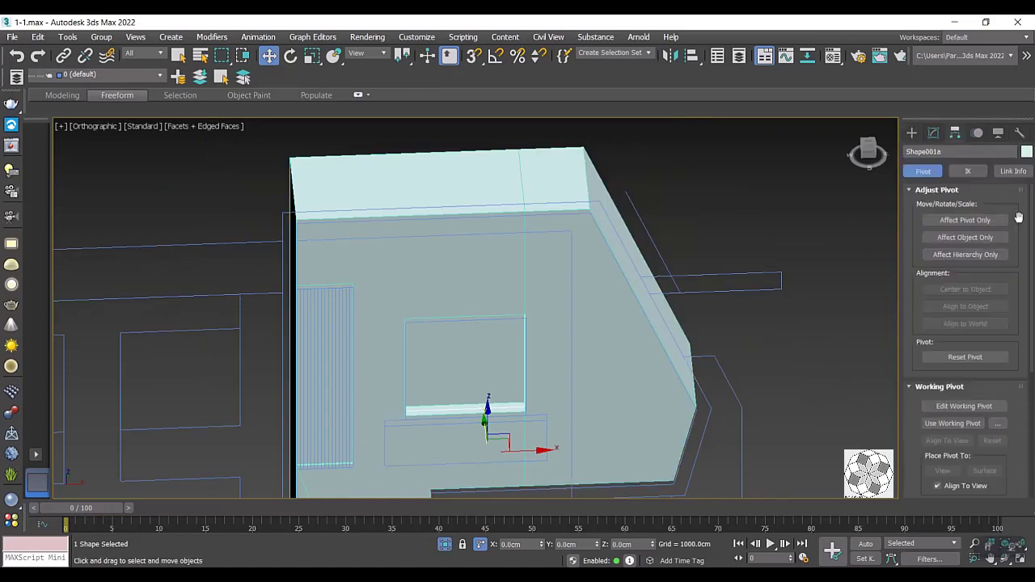
{"action": "left_click", "coordinate": [965, 220]}
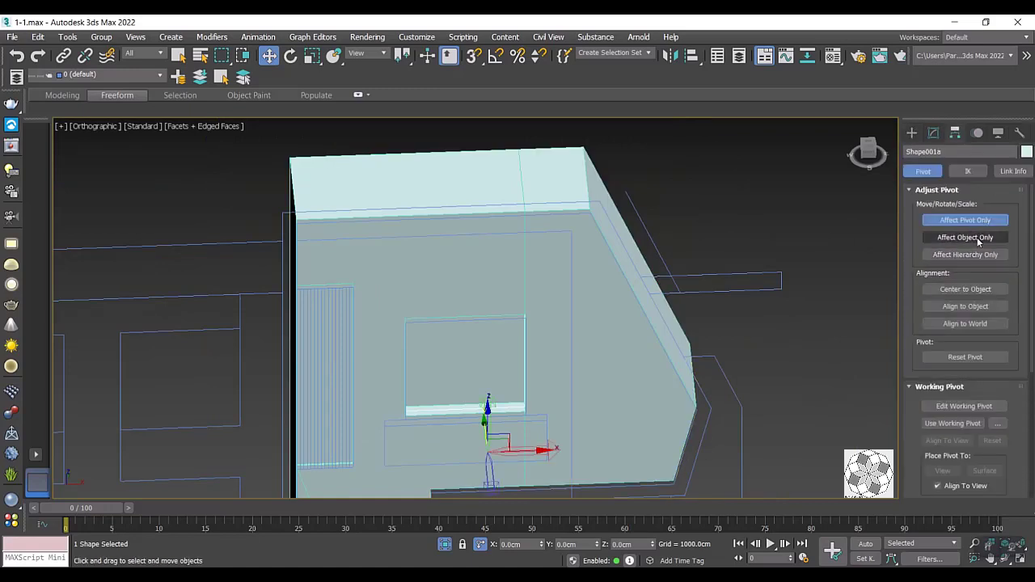
{"action": "left_click", "coordinate": [966, 289]}
{"action": "left_click", "coordinate": [911, 132]}
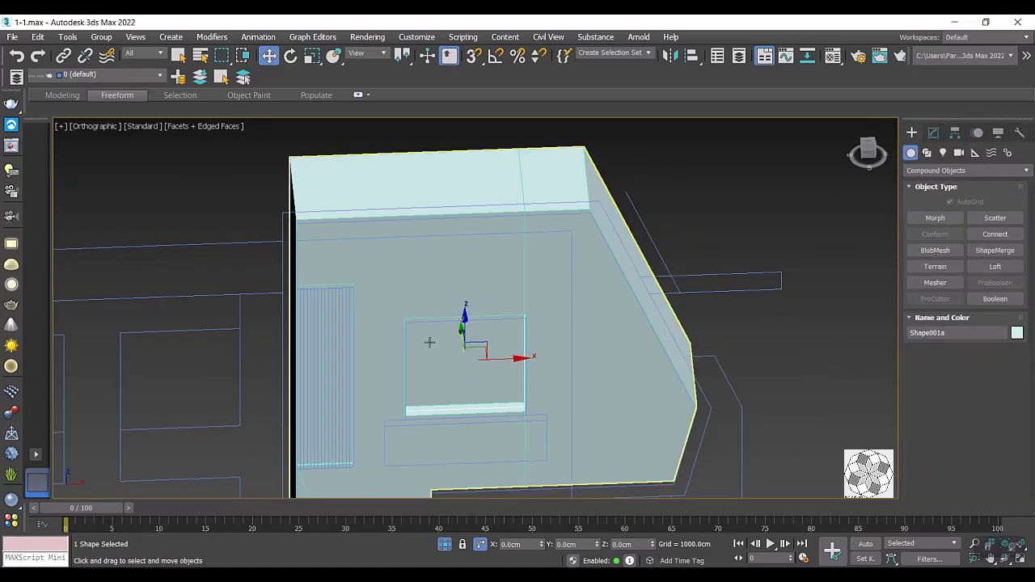
Make a single copy of the outline about 204 cm lower.
{"action": "mouse_move", "coordinate": [429, 342]}
{"action": "middle_mouse_down", "text": "alt"}
{"action": "mouse_move", "coordinate": [456, 364]}
{"action": "mouse_move", "coordinate": [453, 339]}
{"action": "middle_mouse_up", "text": "alt"}
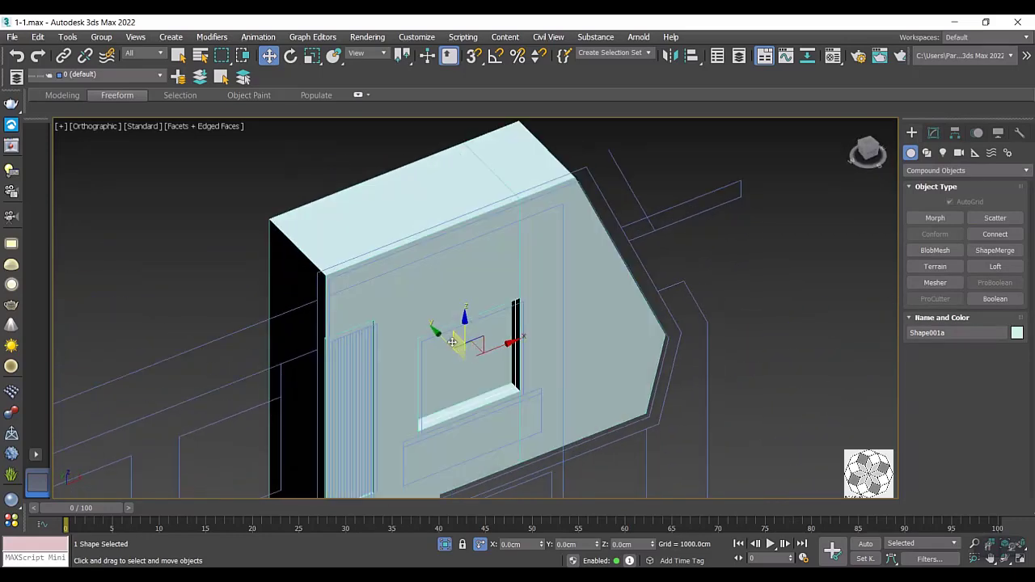
{"action": "left_click_drag", "start_coordinate": [457, 340], "coordinate": [550, 407], "text": "shift"}
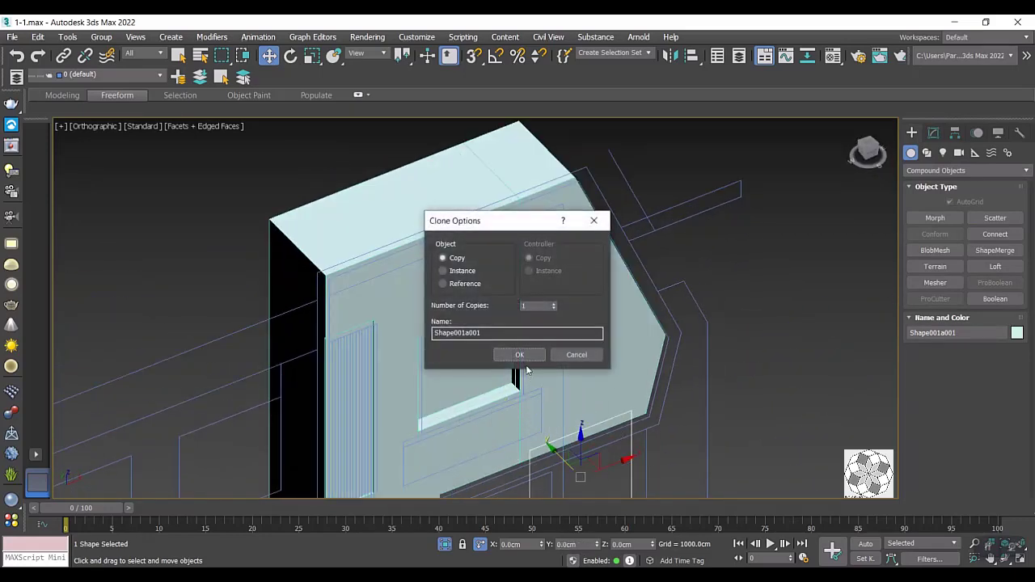
{"action": "left_click", "coordinate": [529, 353]}
Select the copied outline Shape001a and expand its Rendering settings.
{"action": "scroll", "coordinate": [503, 402], "scroll_direction": "up", "scroll_amount": 3}
{"action": "left_click", "coordinate": [503, 402]}
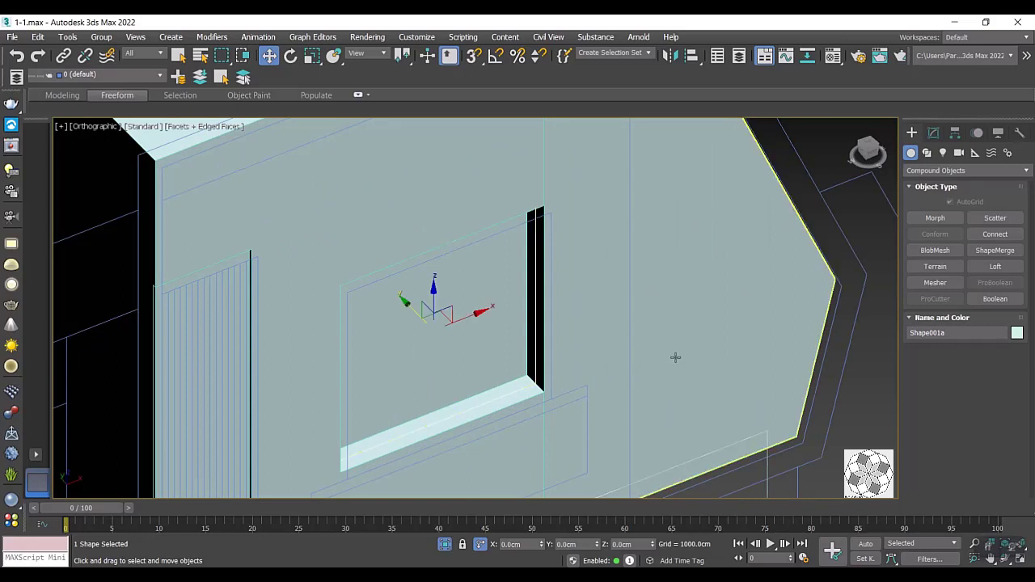
{"action": "left_click", "coordinate": [932, 133]}
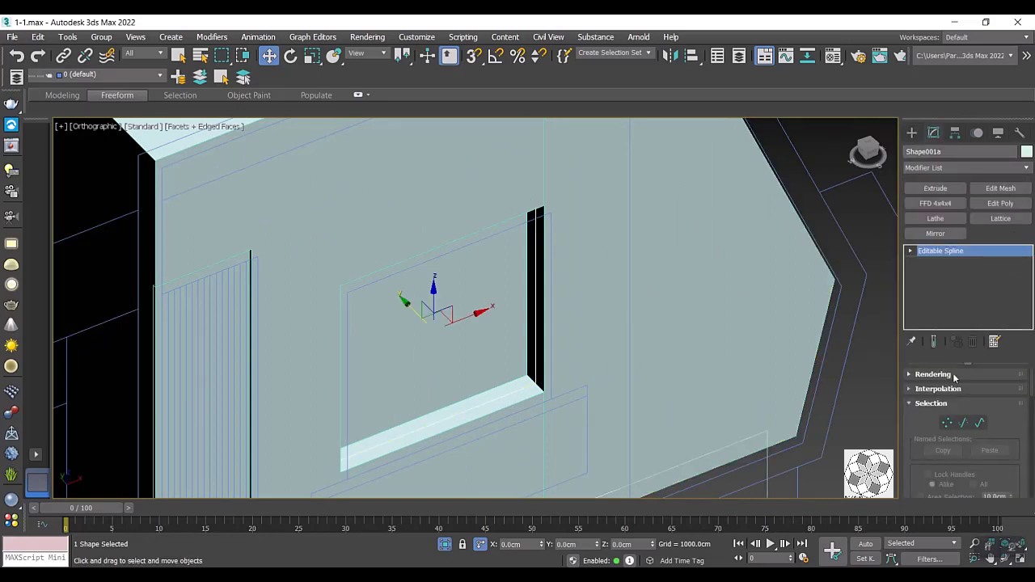
{"action": "left_click", "coordinate": [955, 377]}
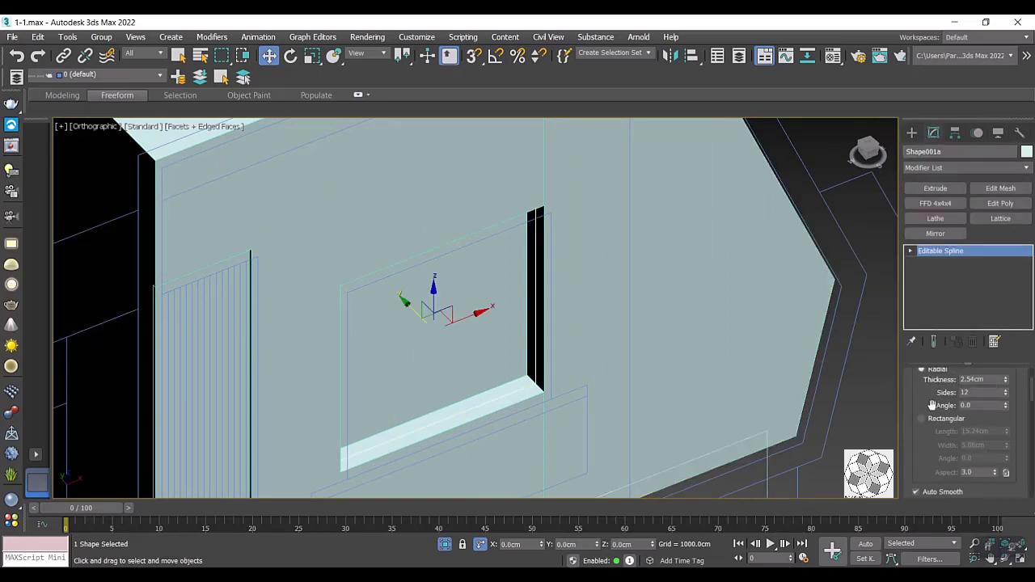
{"action": "scroll", "coordinate": [932, 404], "scroll_direction": "up", "scroll_amount": 2}
{"action": "scroll", "coordinate": [932, 405], "scroll_direction": "up", "scroll_amount": 1}
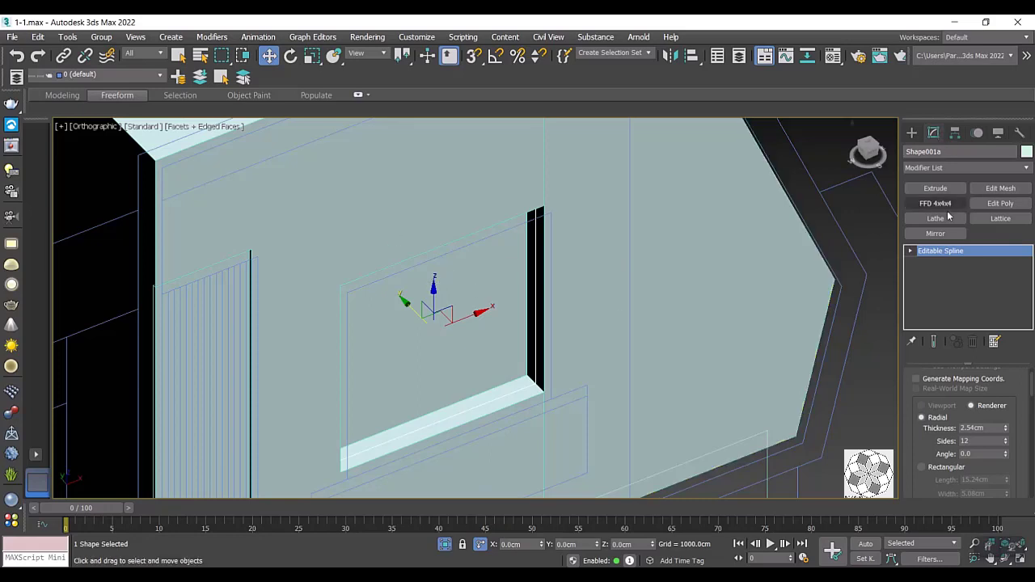
Enable Shape001a in renderer and viewport with a Rectangular 3.24cm × 17.08cm profile.
{"action": "scroll", "coordinate": [948, 433], "scroll_direction": "up", "scroll_amount": 2}
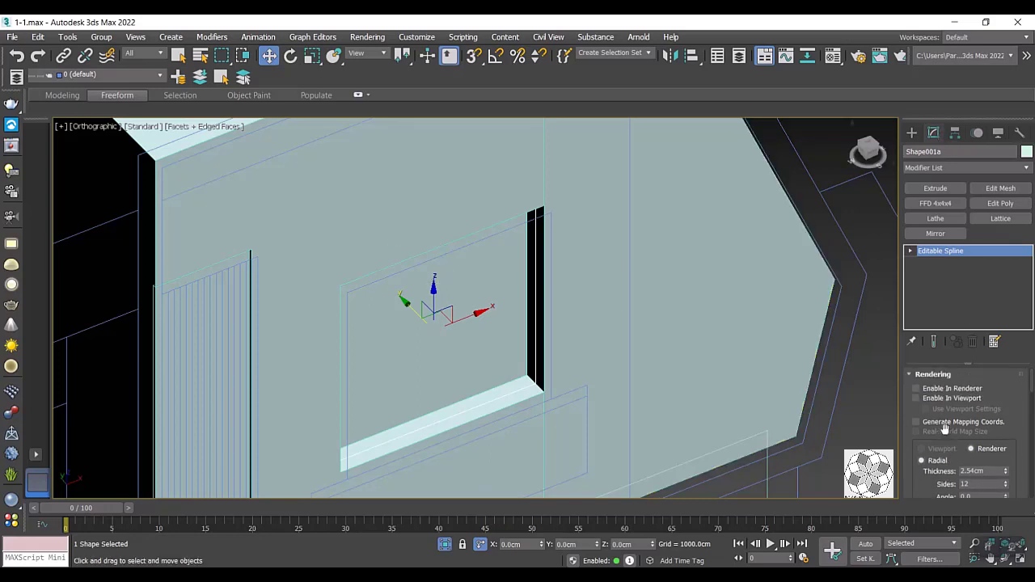
{"action": "left_click", "coordinate": [950, 390]}
{"action": "left_click", "coordinate": [951, 398]}
{"action": "scroll", "coordinate": [525, 412], "scroll_direction": "up", "scroll_amount": 3}
{"action": "scroll", "coordinate": [624, 391], "scroll_direction": "up", "scroll_amount": 2}
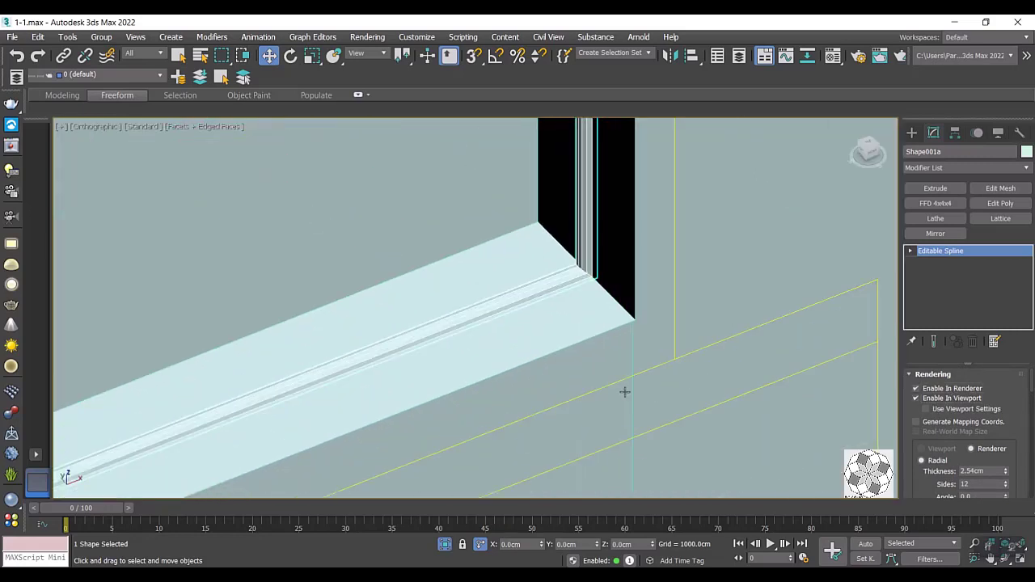
{"action": "scroll", "coordinate": [930, 405], "scroll_direction": "down", "scroll_amount": 3}
{"action": "left_click", "coordinate": [922, 446]}
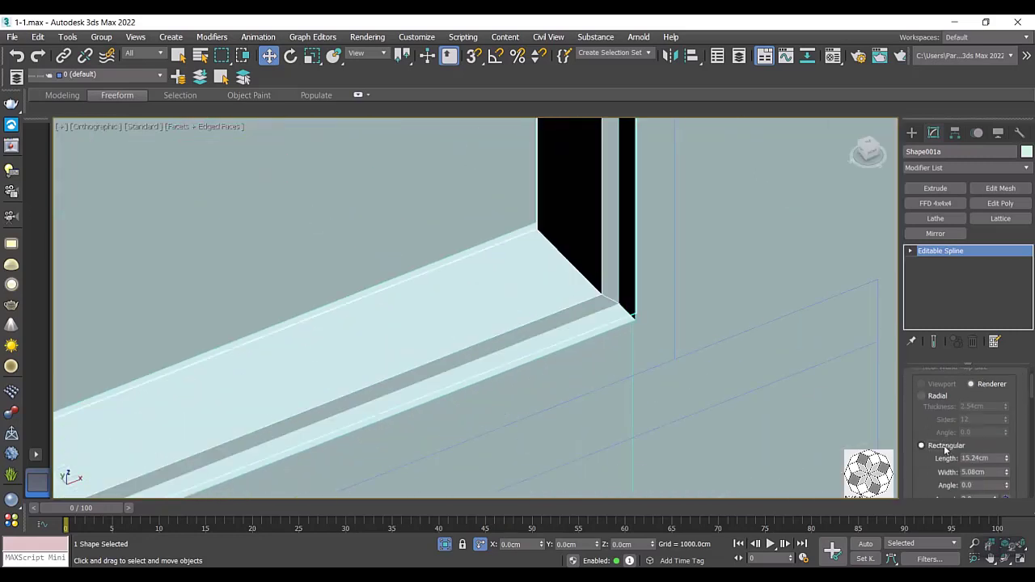
{"action": "left_click_drag", "start_coordinate": [1007, 457], "coordinate": [1005, 459]}
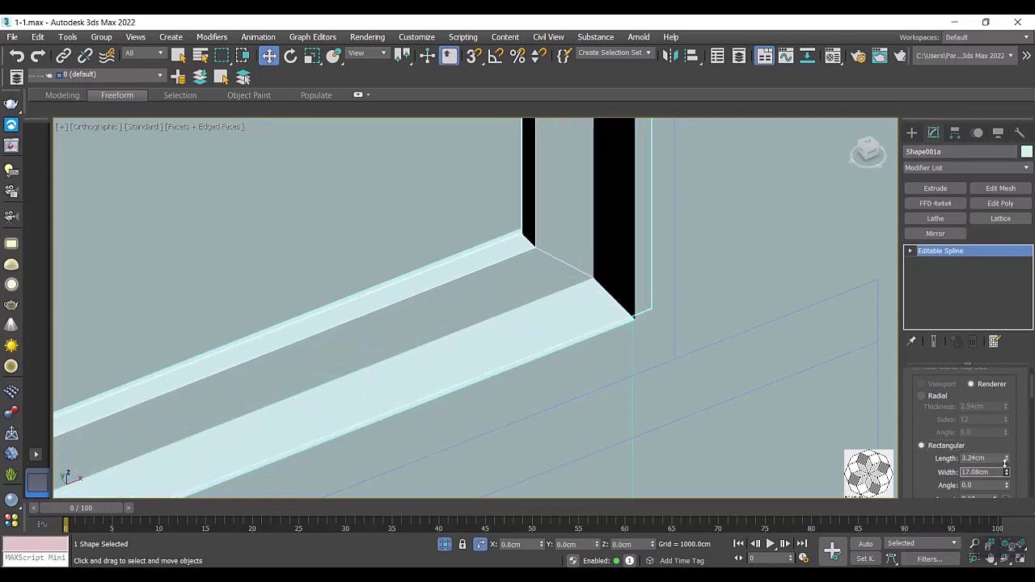
{"action": "scroll", "coordinate": [369, 334], "scroll_direction": "down", "scroll_amount": 5}
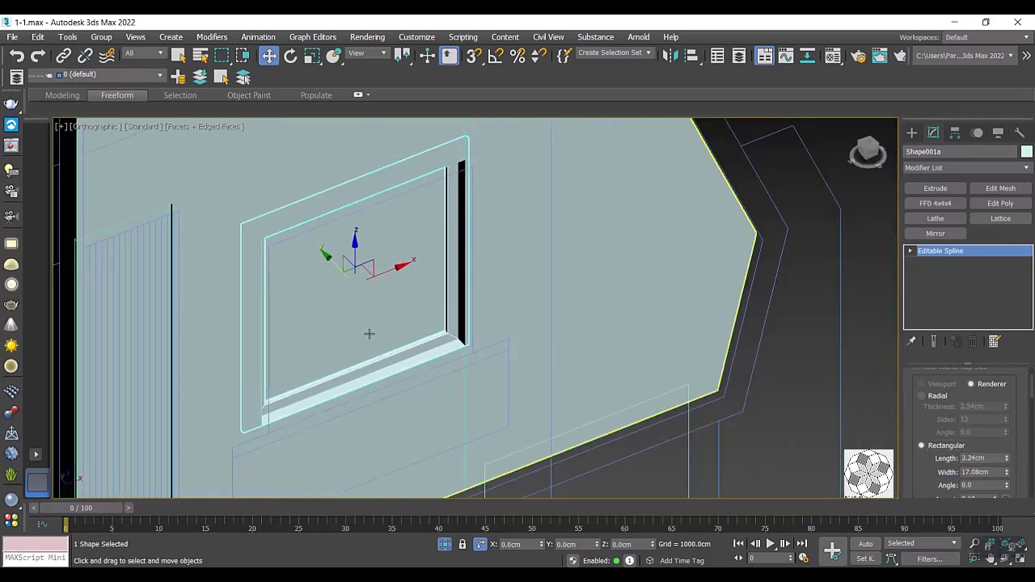
Convert the Shape001a frame trim to an Editable Poly.
{"action": "middle_click_drag", "start_coordinate": [342, 318], "coordinate": [328, 318]}
{"action": "right_click", "coordinate": [328, 306]}
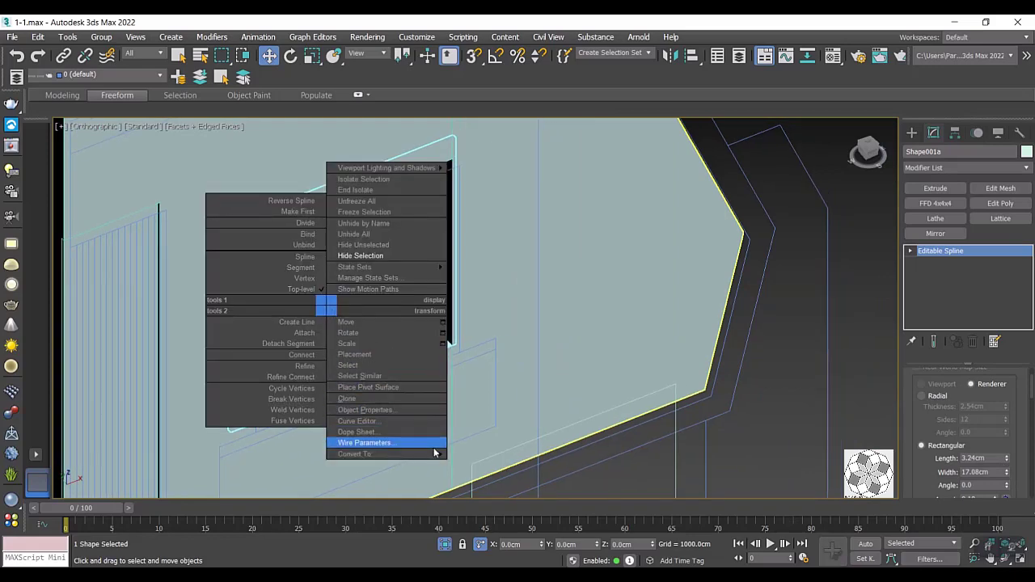
{"action": "left_click", "coordinate": [502, 475]}
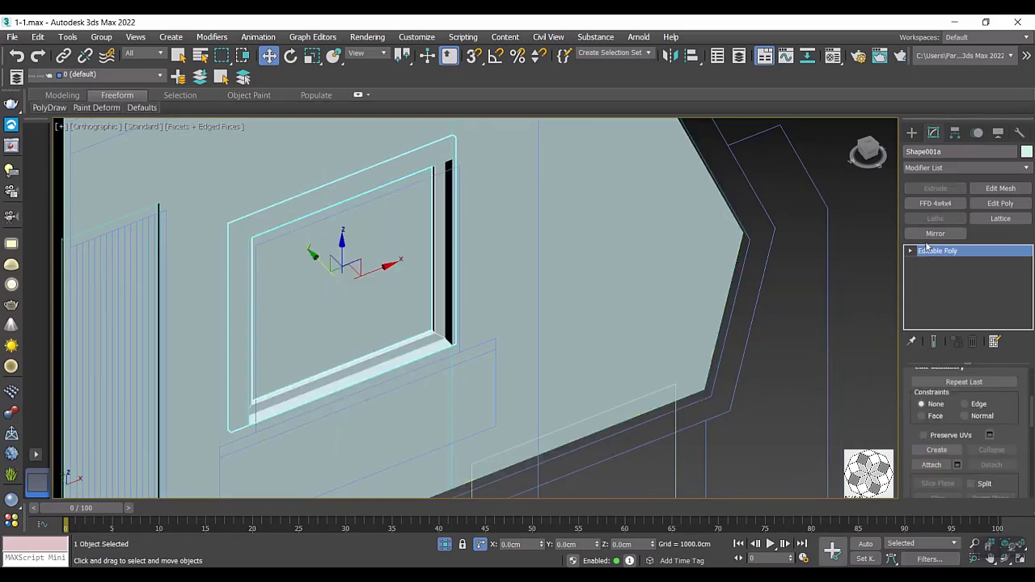
Give the inner outline Line004 a rectangular profile of Length 3.24cm and Width 10cm.
{"action": "left_click", "coordinate": [870, 152]}
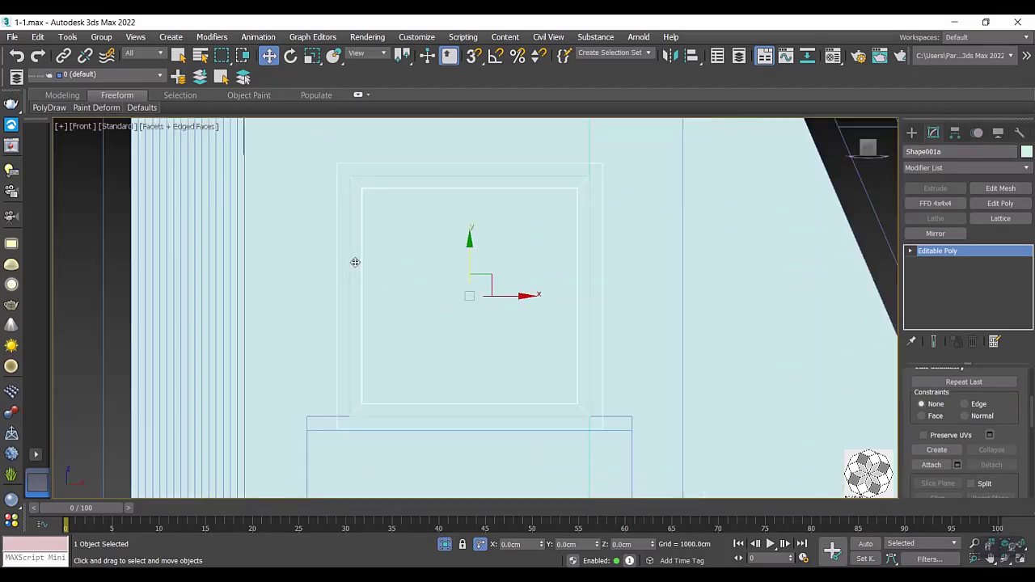
{"action": "left_click", "coordinate": [814, 380]}
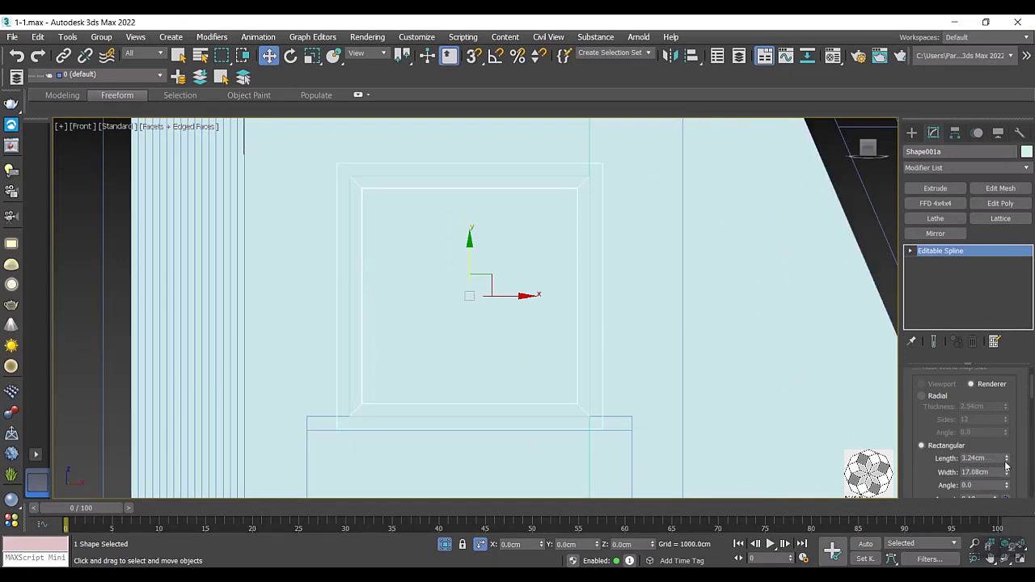
{"action": "left_click_drag", "start_coordinate": [1007, 466], "coordinate": [1007, 437]}
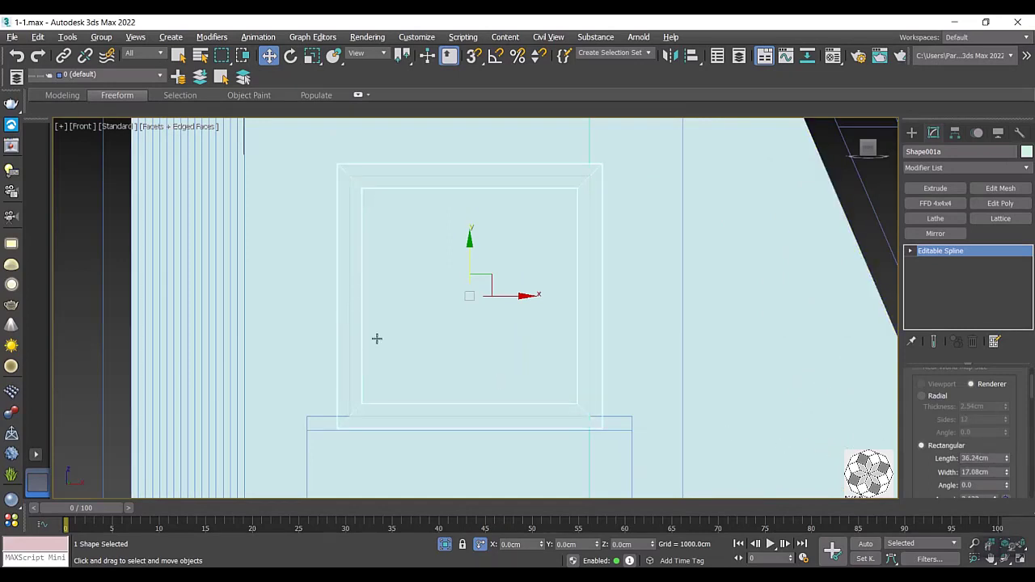
{"action": "middle_click_drag", "start_coordinate": [376, 338], "coordinate": [405, 392], "text": "alt"}
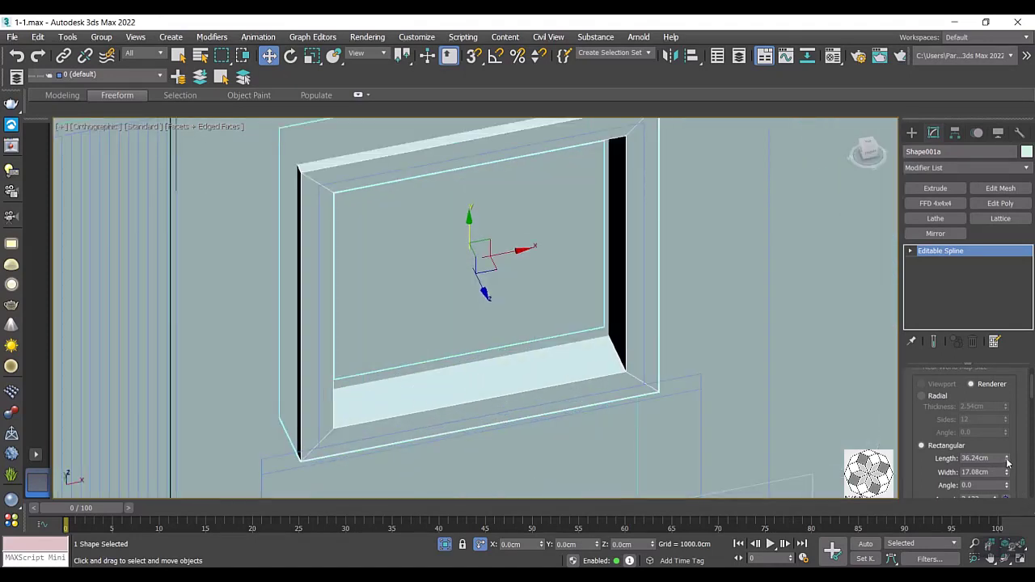
{"action": "left_click_drag", "start_coordinate": [1007, 462], "coordinate": [1009, 493]}
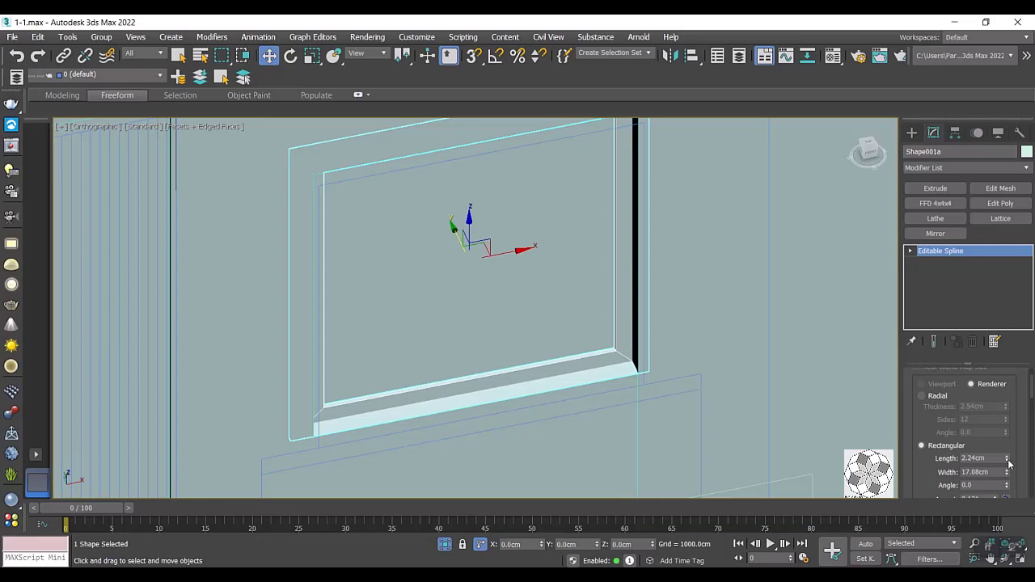
{"action": "left_click_drag", "start_coordinate": [1009, 463], "coordinate": [1006, 471]}
{"action": "double_click", "coordinate": [975, 472]}
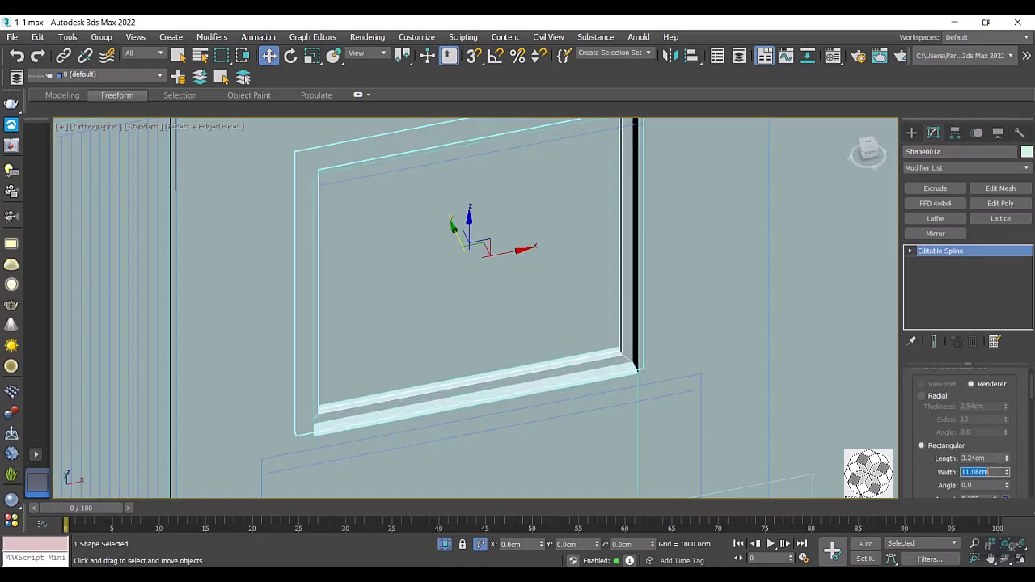
{"action": "type", "text": "10"}
{"action": "key", "text": "Return"}
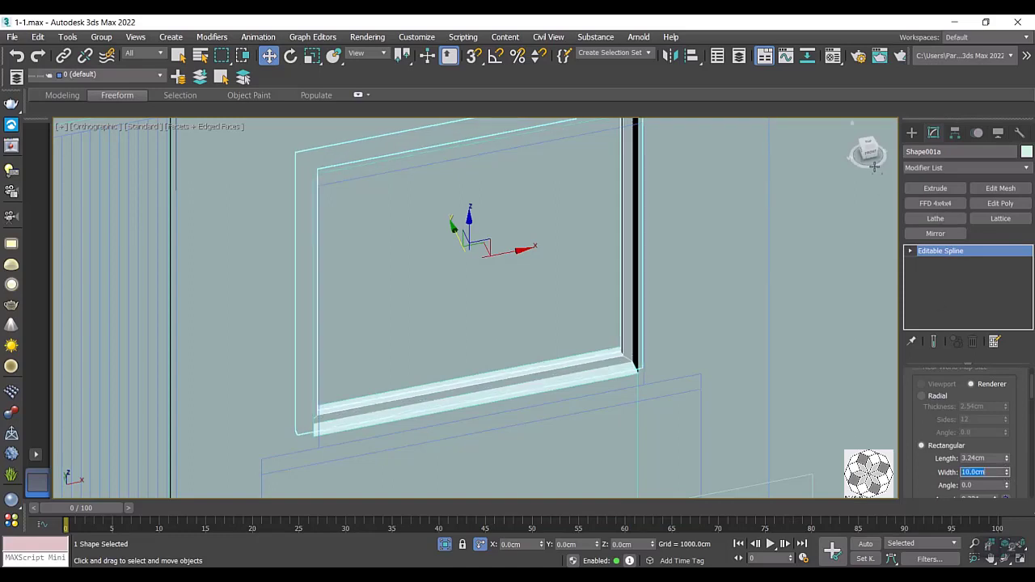
In Front view, convert Line004 to an Editable Poly and work at Edge level.
{"action": "key", "text": "f"}
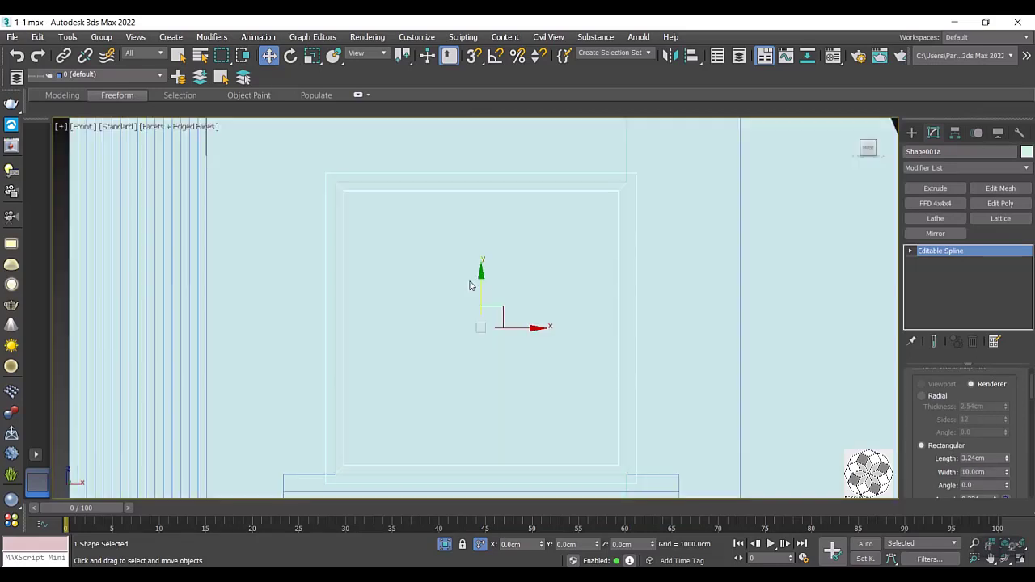
{"action": "middle_click_drag", "start_coordinate": [472, 283], "coordinate": [410, 261]}
{"action": "right_click", "coordinate": [399, 258]}
{"action": "mouse_move", "coordinate": [441, 404]}
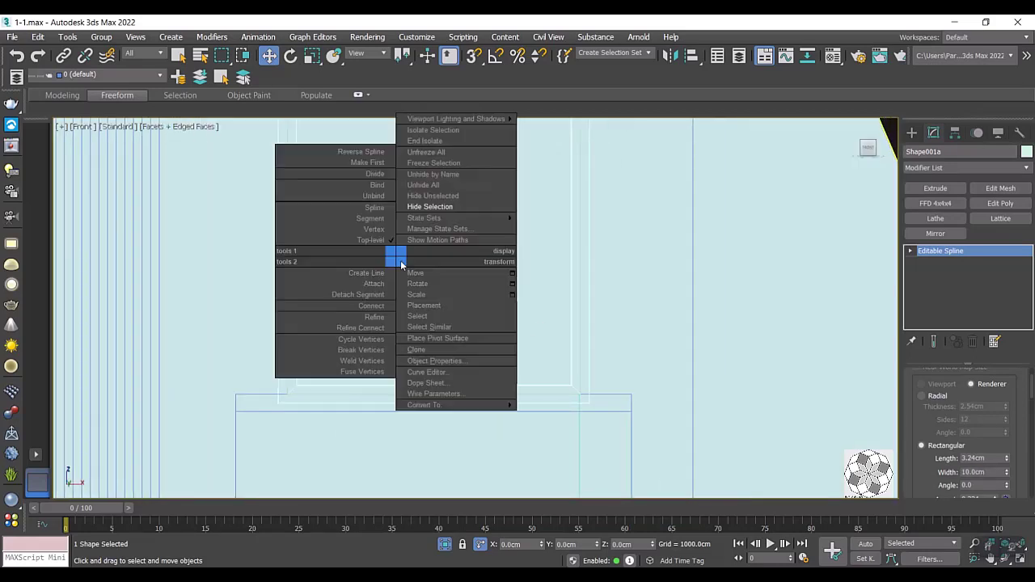
{"action": "left_click", "coordinate": [565, 427]}
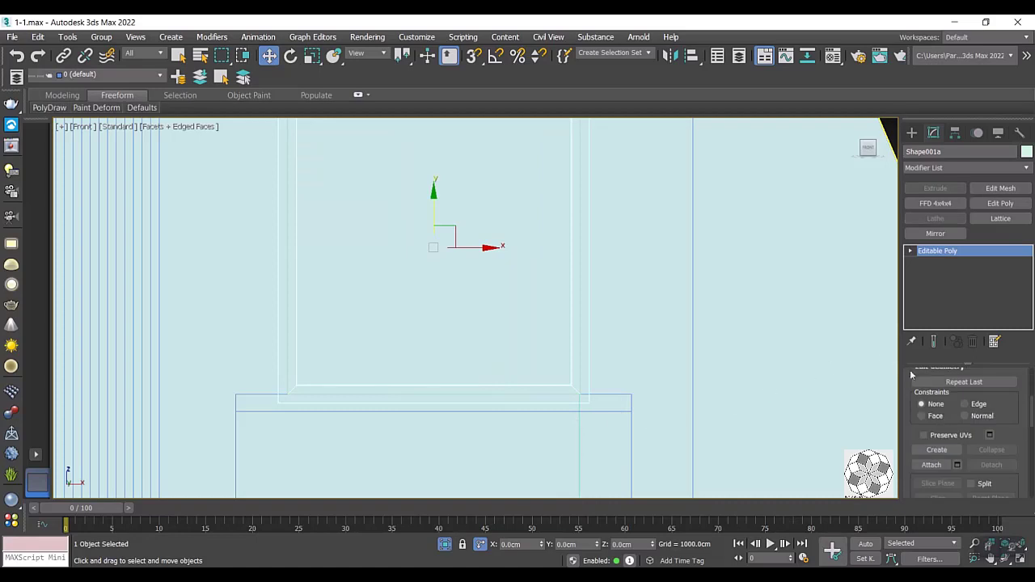
{"action": "left_click", "coordinate": [910, 251]}
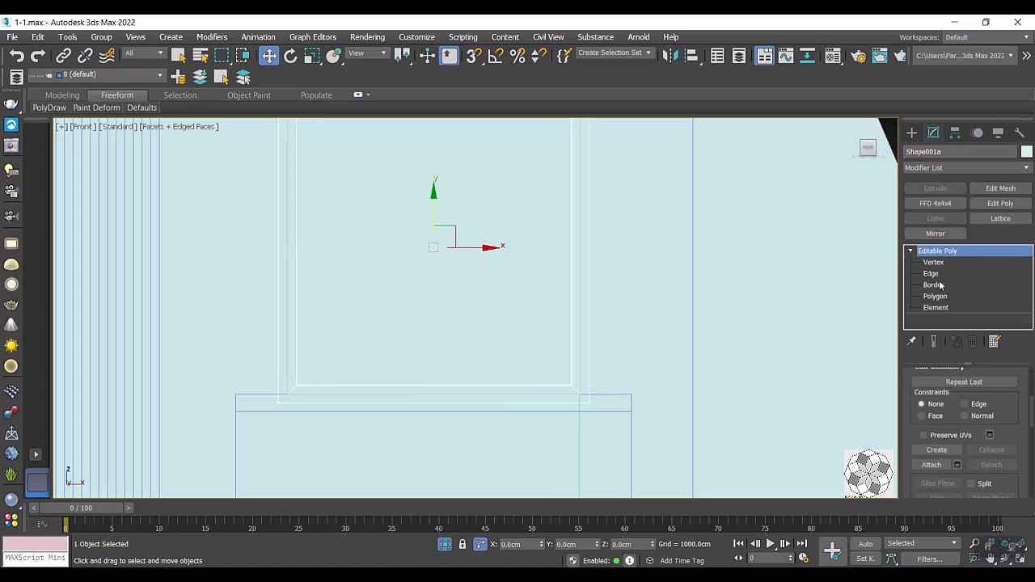
{"action": "left_click", "coordinate": [938, 275]}
{"action": "scroll", "coordinate": [591, 316], "scroll_direction": "down", "scroll_amount": 2}
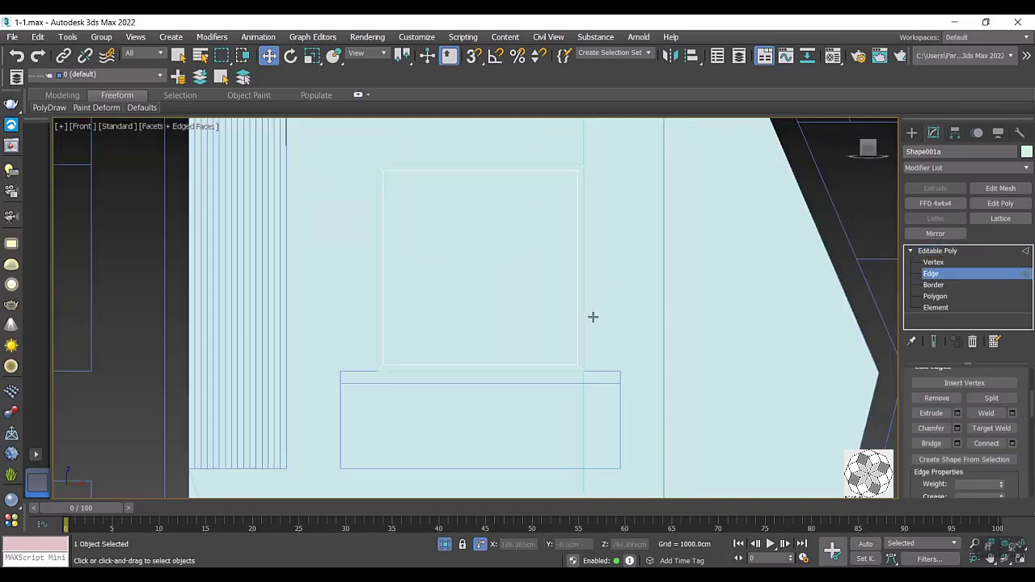
Connect the pane's top and bottom edges to add a vertical mullion edge.
{"action": "left_click_drag", "start_coordinate": [497, 130], "coordinate": [471, 409]}
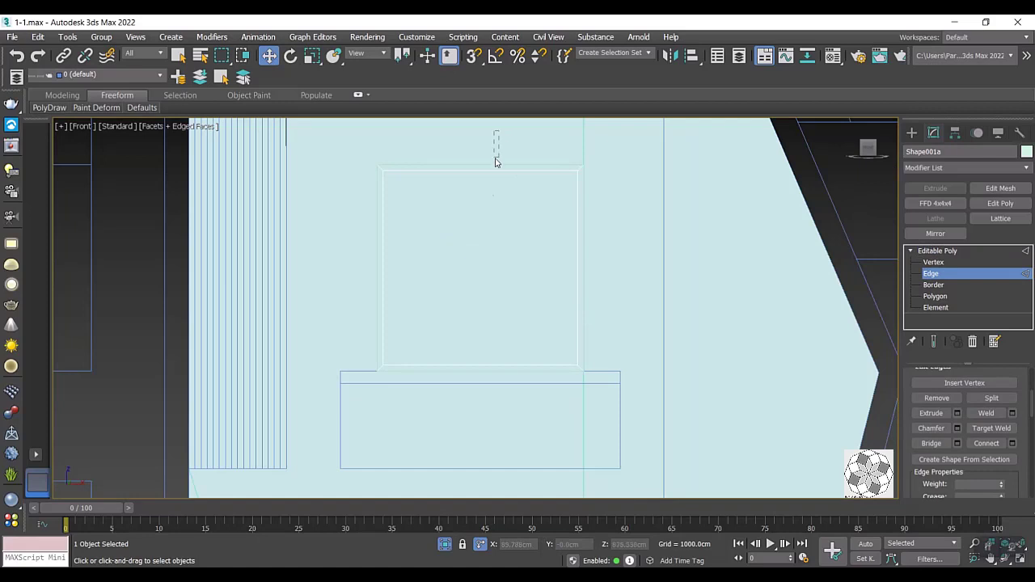
{"action": "right_click", "coordinate": [461, 275]}
{"action": "left_click", "coordinate": [340, 318]}
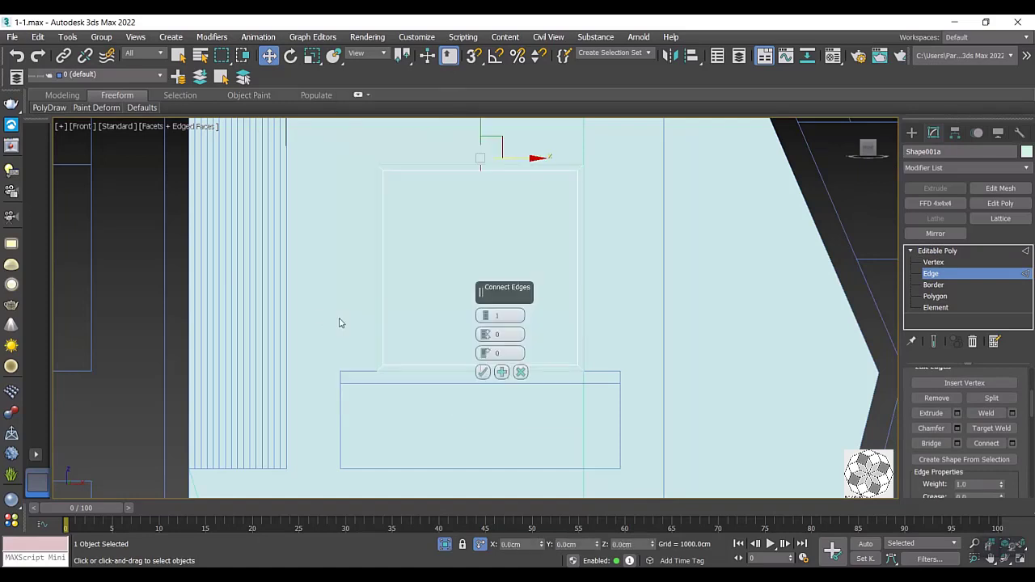
{"action": "left_click", "coordinate": [483, 373]}
{"action": "mouse_move", "coordinate": [531, 149]}
{"action": "left_mouse_down"}
{"action": "mouse_move", "coordinate": [516, 391]}
{"action": "mouse_move", "coordinate": [509, 381]}
{"action": "left_mouse_up"}
{"action": "right_click", "coordinate": [462, 339]}
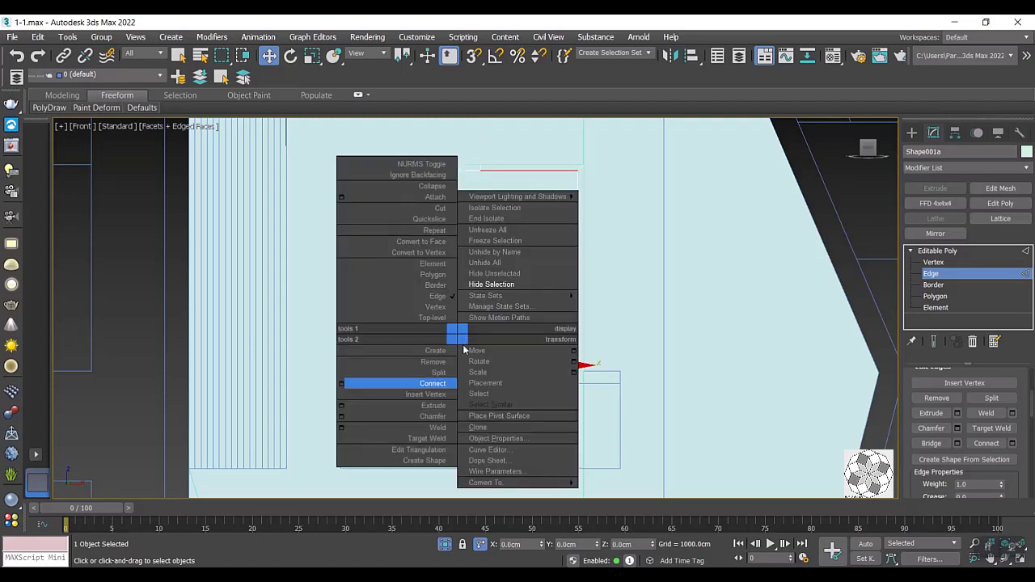
{"action": "left_click", "coordinate": [341, 385]}
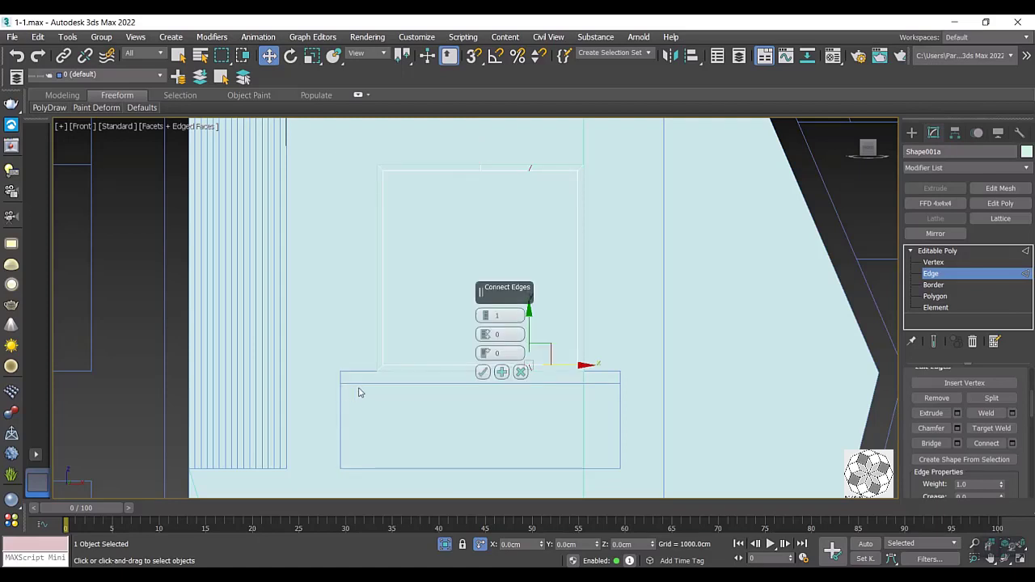
{"action": "left_click", "coordinate": [483, 372]}
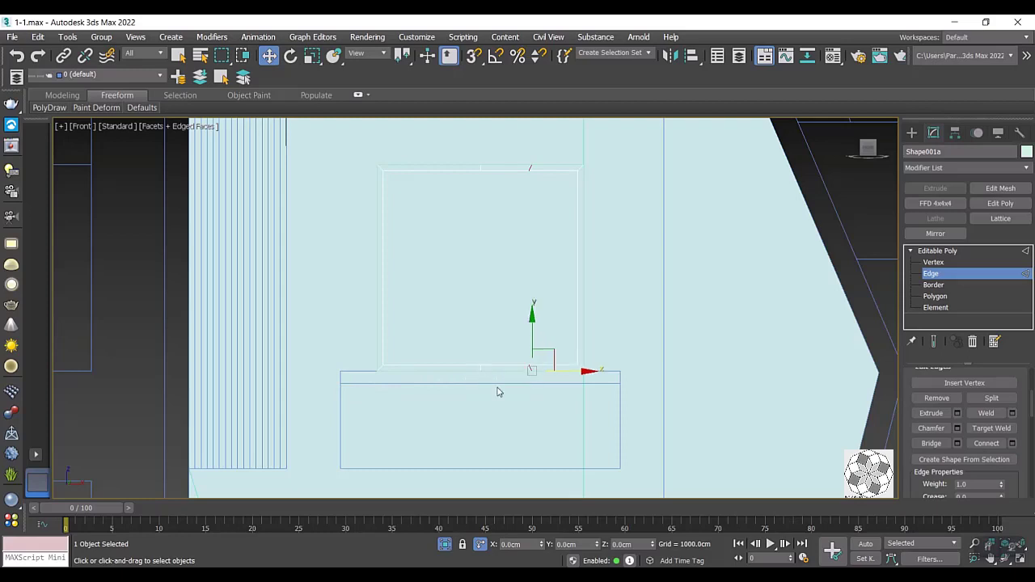
Crossing-select the middle edges, move them to X 0.0 cm, then go to Polygon level.
{"action": "scroll", "coordinate": [960, 428], "scroll_direction": "down", "scroll_amount": 1}
{"action": "scroll", "coordinate": [959, 428], "scroll_direction": "down", "scroll_amount": 2}
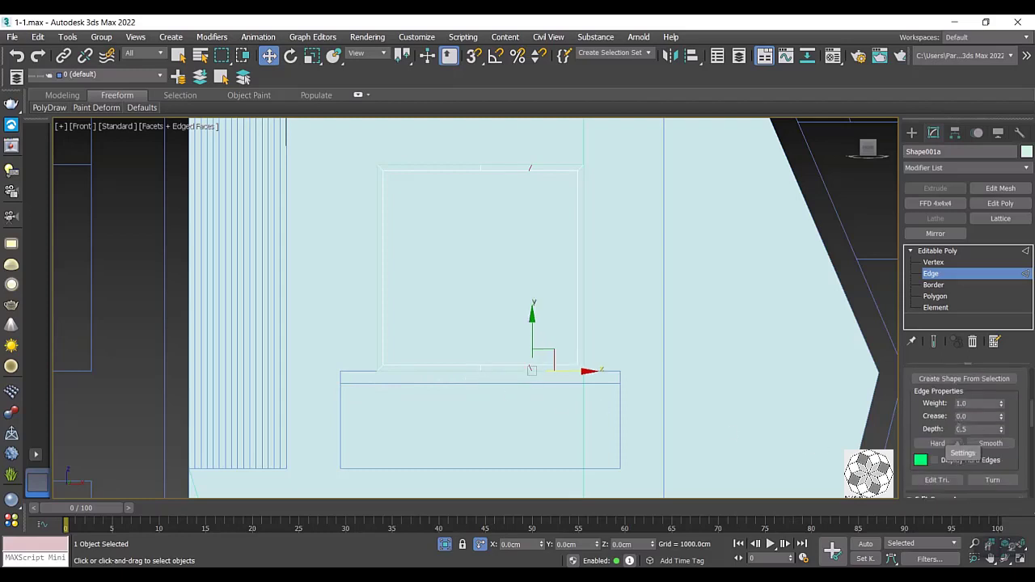
{"action": "scroll", "coordinate": [961, 441], "scroll_direction": "down", "scroll_amount": 2}
{"action": "scroll", "coordinate": [964, 437], "scroll_direction": "down", "scroll_amount": 2}
{"action": "scroll", "coordinate": [971, 429], "scroll_direction": "down", "scroll_amount": 2}
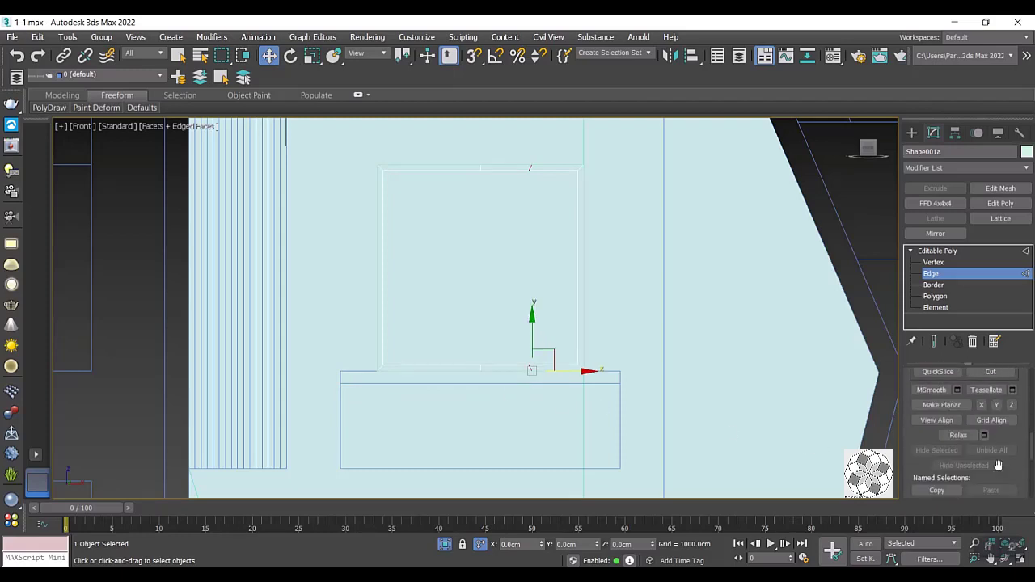
{"action": "scroll", "coordinate": [520, 273], "scroll_direction": "up", "scroll_amount": 4}
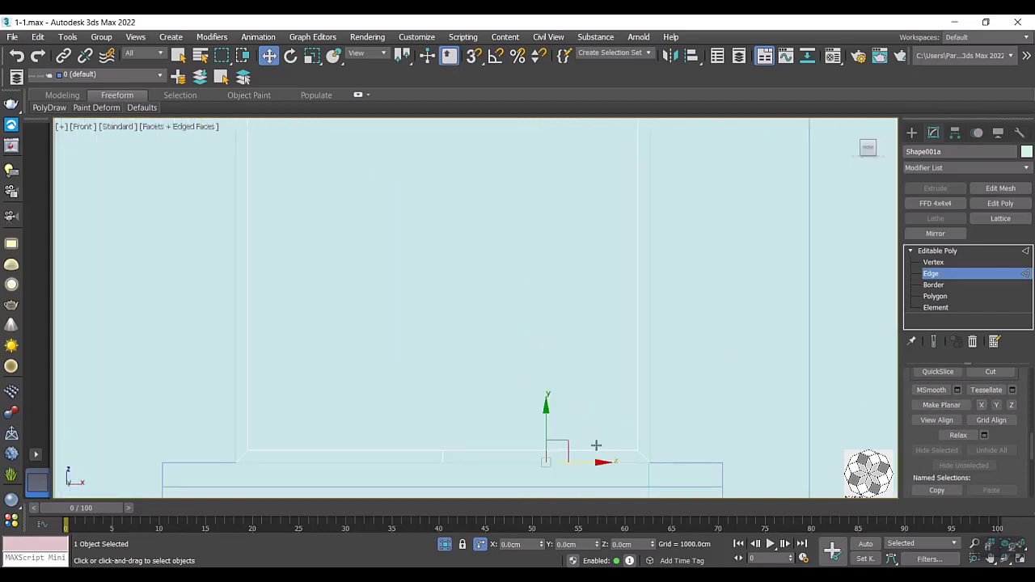
{"action": "left_click_drag", "start_coordinate": [591, 463], "coordinate": [526, 454]}
{"action": "key", "text": "z"}
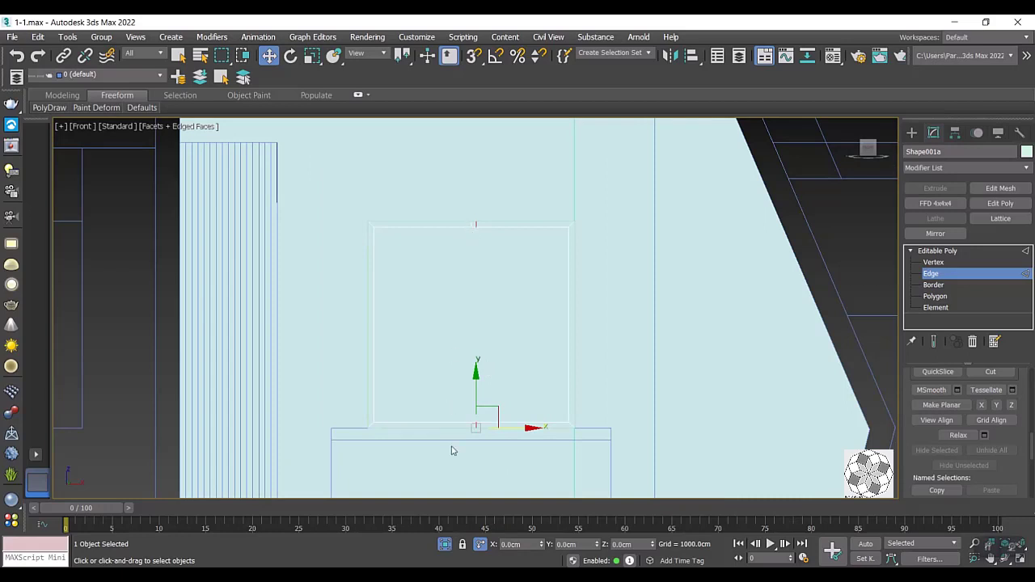
{"action": "left_click", "coordinate": [242, 55]}
{"action": "mouse_move", "coordinate": [440, 466]}
{"action": "left_mouse_down"}
{"action": "mouse_move", "coordinate": [471, 426]}
{"action": "mouse_move", "coordinate": [553, 185]}
{"action": "left_mouse_up"}
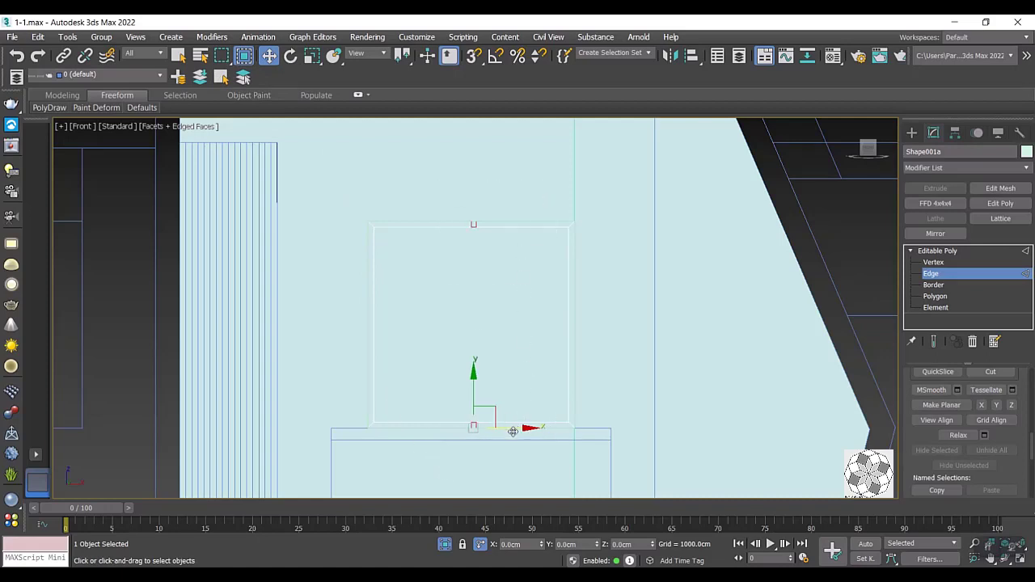
{"action": "left_click_drag", "start_coordinate": [509, 428], "coordinate": [503, 426]}
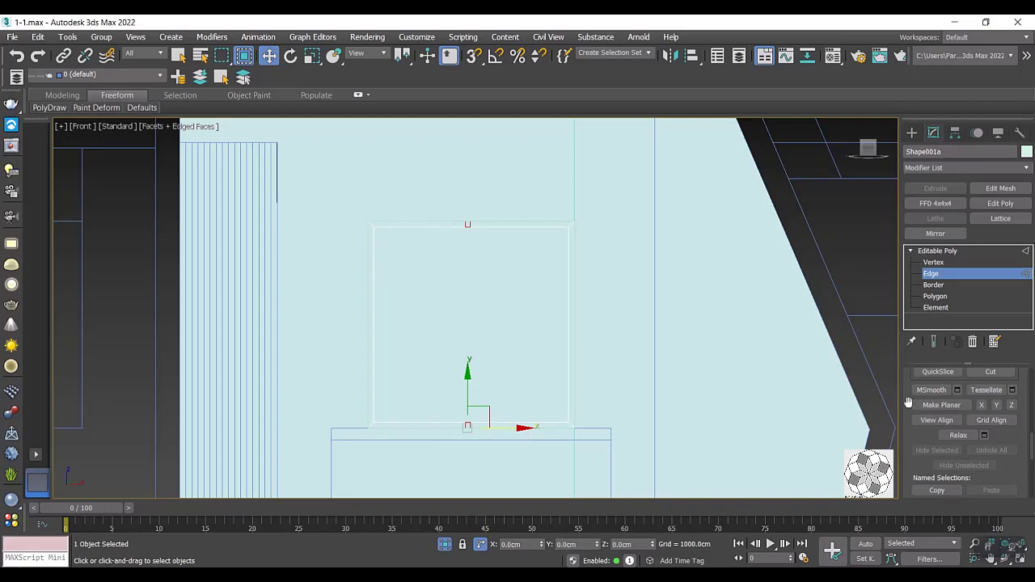
{"action": "left_click", "coordinate": [938, 296]}
{"action": "scroll", "coordinate": [454, 405], "scroll_direction": "up", "scroll_amount": 3}
Select the sill polygon, then the vertical mullion polygon of the window frame.
{"action": "scroll", "coordinate": [428, 421], "scroll_direction": "down", "scroll_amount": 1}
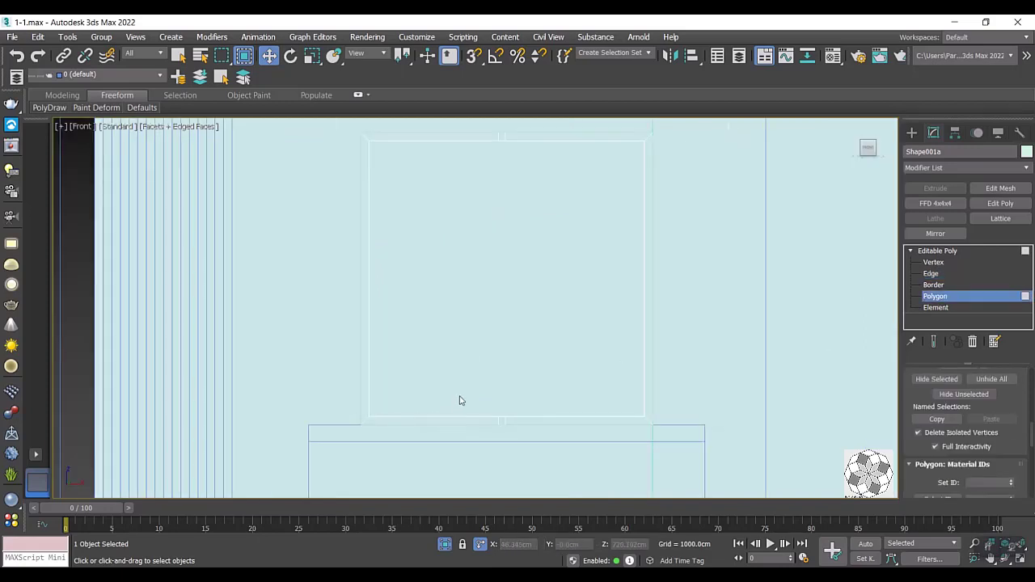
{"action": "mouse_move", "coordinate": [461, 402]}
{"action": "middle_mouse_down", "text": "alt"}
{"action": "mouse_move", "coordinate": [502, 387]}
{"action": "mouse_move", "coordinate": [522, 316]}
{"action": "mouse_move", "coordinate": [527, 231]}
{"action": "middle_mouse_up", "text": "alt"}
{"action": "left_click", "coordinate": [502, 386]}
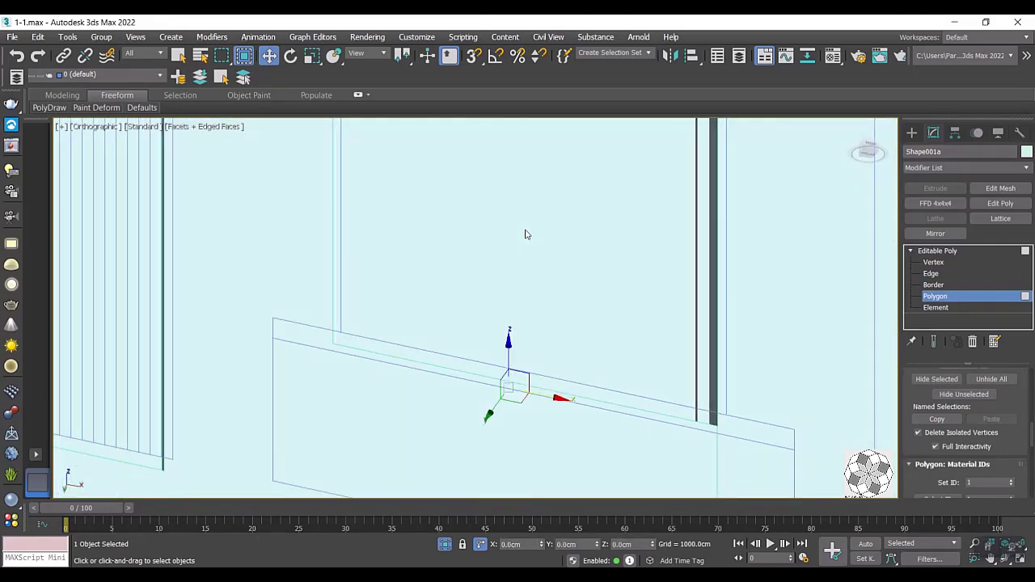
{"action": "scroll", "coordinate": [491, 340], "scroll_direction": "up", "scroll_amount": 2}
{"action": "scroll", "coordinate": [492, 305], "scroll_direction": "up", "scroll_amount": 1}
{"action": "left_click", "coordinate": [492, 306]}
{"action": "scroll", "coordinate": [493, 306], "scroll_direction": "down", "scroll_amount": 1}
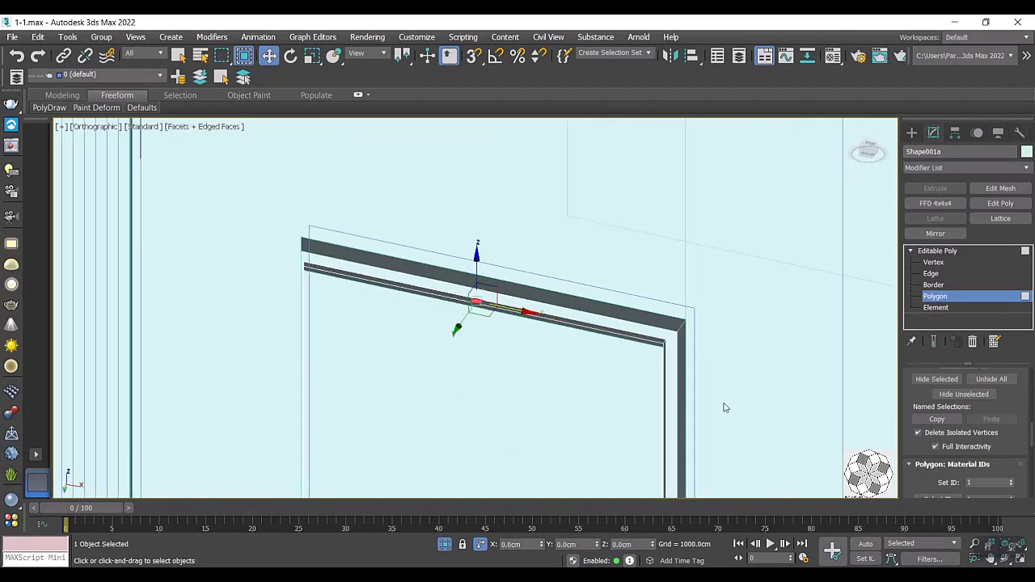
{"action": "scroll", "coordinate": [930, 443], "scroll_direction": "down", "scroll_amount": 2}
{"action": "scroll", "coordinate": [930, 443], "scroll_direction": "down", "scroll_amount": 2}
{"action": "scroll", "coordinate": [930, 444], "scroll_direction": "up", "scroll_amount": 2}
{"action": "scroll", "coordinate": [930, 443], "scroll_direction": "up", "scroll_amount": 2}
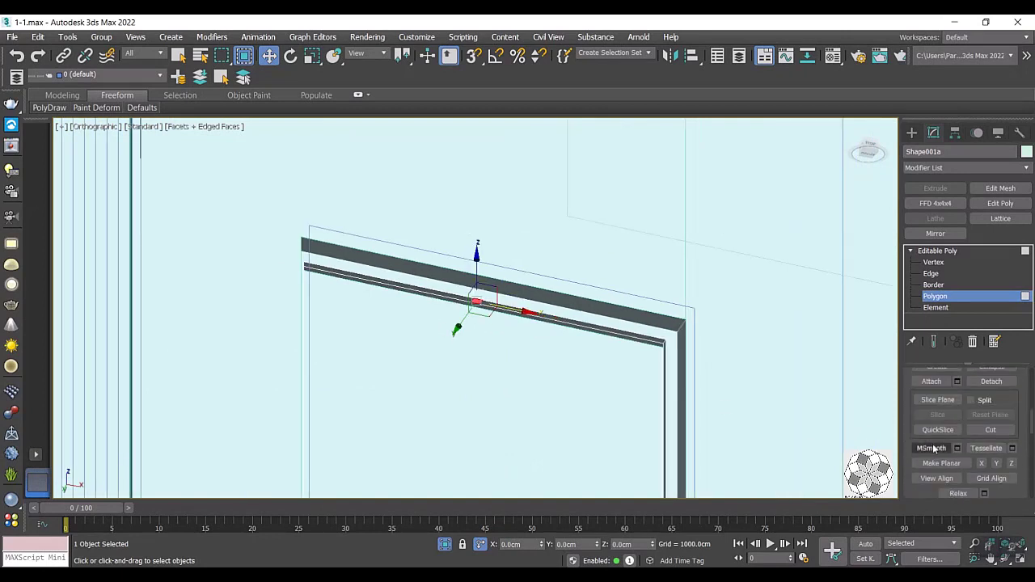
{"action": "scroll", "coordinate": [932, 445], "scroll_direction": "up", "scroll_amount": 1}
{"action": "scroll", "coordinate": [934, 449], "scroll_direction": "up", "scroll_amount": 1}
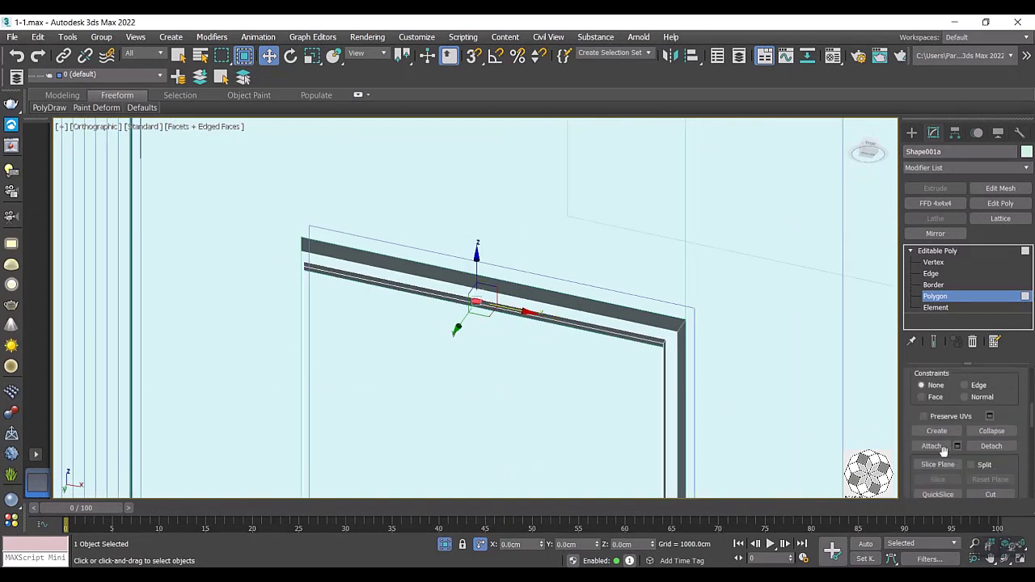
{"action": "scroll", "coordinate": [938, 451], "scroll_direction": "up", "scroll_amount": 2}
{"action": "scroll", "coordinate": [945, 456], "scroll_direction": "down", "scroll_amount": 1}
{"action": "scroll", "coordinate": [945, 455], "scroll_direction": "down", "scroll_amount": 2}
{"action": "scroll", "coordinate": [944, 452], "scroll_direction": "down", "scroll_amount": 2}
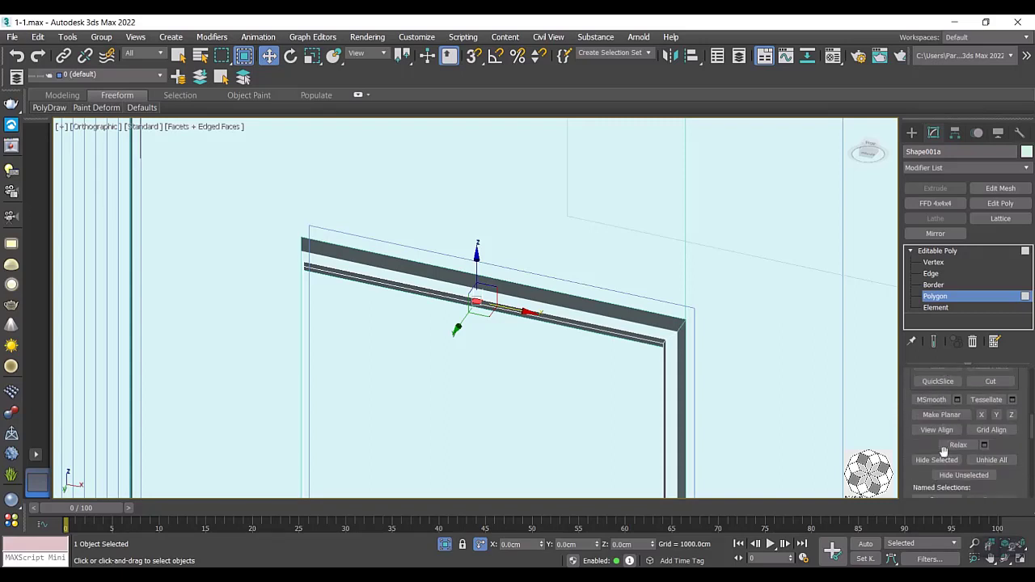
{"action": "scroll", "coordinate": [944, 451], "scroll_direction": "up", "scroll_amount": 1}
{"action": "scroll", "coordinate": [944, 453], "scroll_direction": "up", "scroll_amount": 1}
{"action": "scroll", "coordinate": [945, 455], "scroll_direction": "up", "scroll_amount": 1}
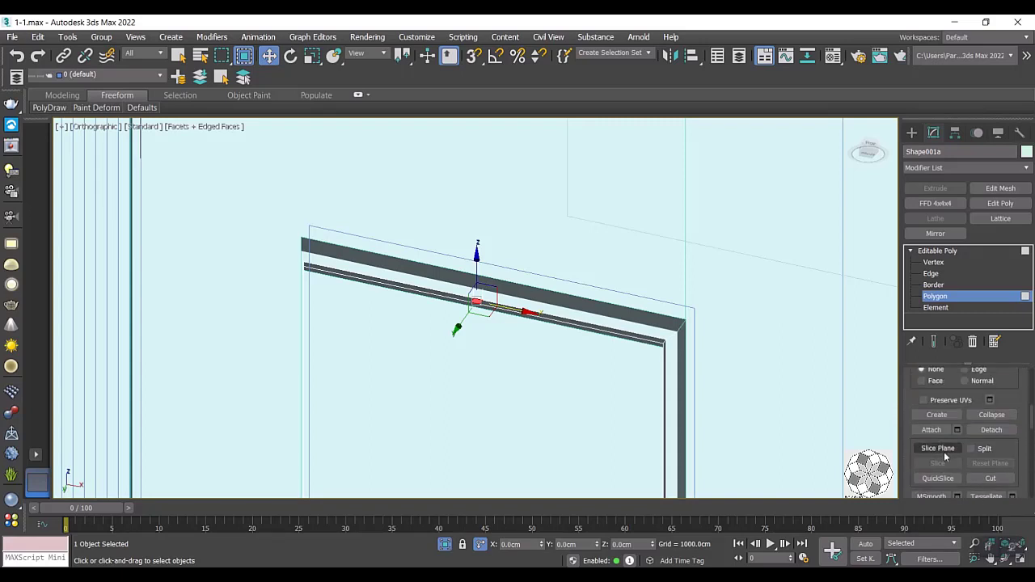
{"action": "scroll", "coordinate": [945, 458], "scroll_direction": "up", "scroll_amount": 1}
{"action": "scroll", "coordinate": [944, 458], "scroll_direction": "up", "scroll_amount": 1}
{"action": "scroll", "coordinate": [942, 451], "scroll_direction": "down", "scroll_amount": 2}
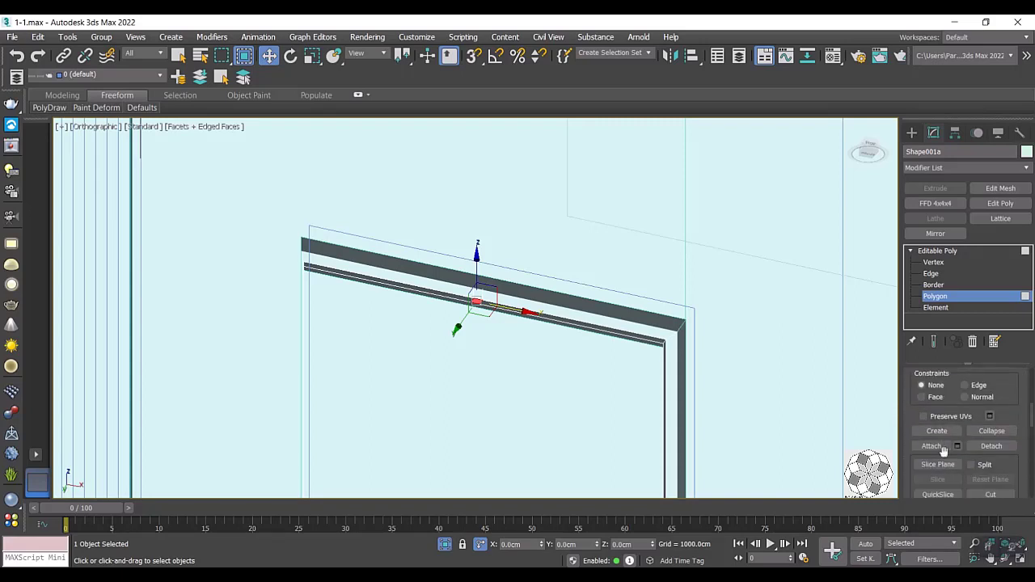
{"action": "scroll", "coordinate": [943, 451], "scroll_direction": "down", "scroll_amount": 1}
{"action": "scroll", "coordinate": [945, 458], "scroll_direction": "down", "scroll_amount": 3}
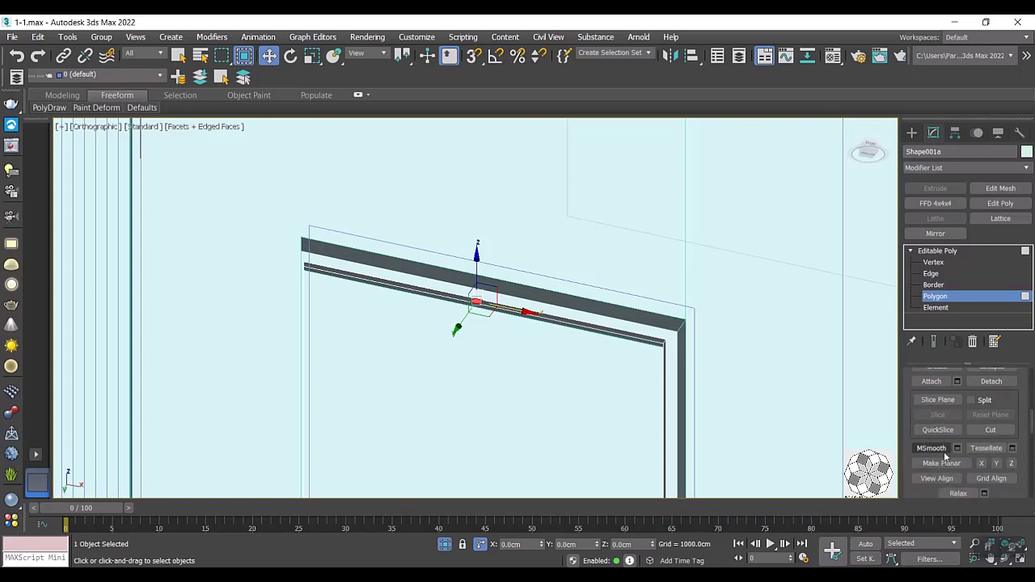
{"action": "scroll", "coordinate": [945, 458], "scroll_direction": "up", "scroll_amount": 4}
{"action": "scroll", "coordinate": [945, 456], "scroll_direction": "up", "scroll_amount": 4}
{"action": "scroll", "coordinate": [944, 453], "scroll_direction": "up", "scroll_amount": 4}
{"action": "scroll", "coordinate": [944, 450], "scroll_direction": "up", "scroll_amount": 4}
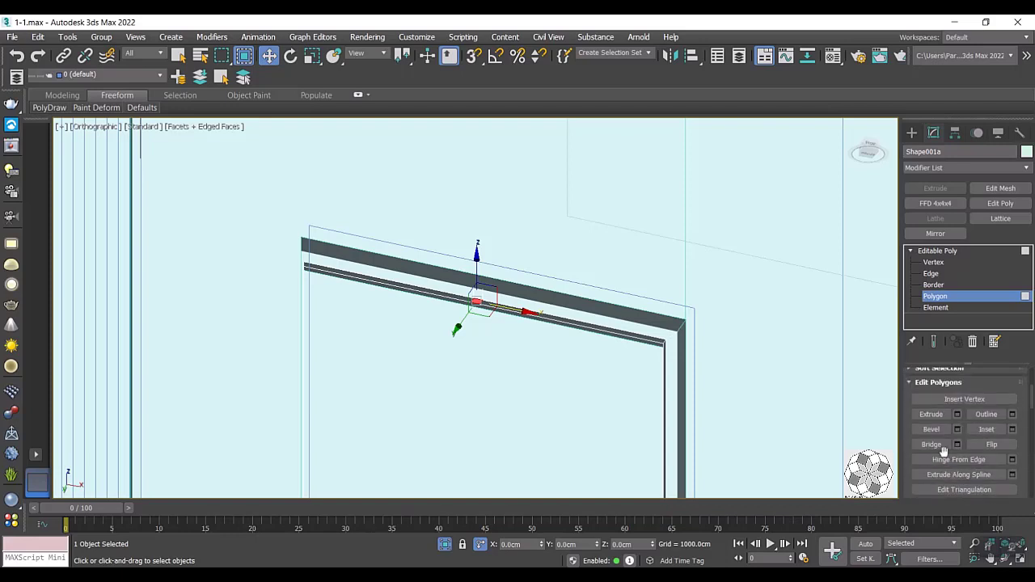
{"action": "left_click", "coordinate": [473, 388]}
Face the wall head-on and return to the Create panel's Compound Objects.
{"action": "scroll", "coordinate": [431, 380], "scroll_direction": "down", "scroll_amount": 5}
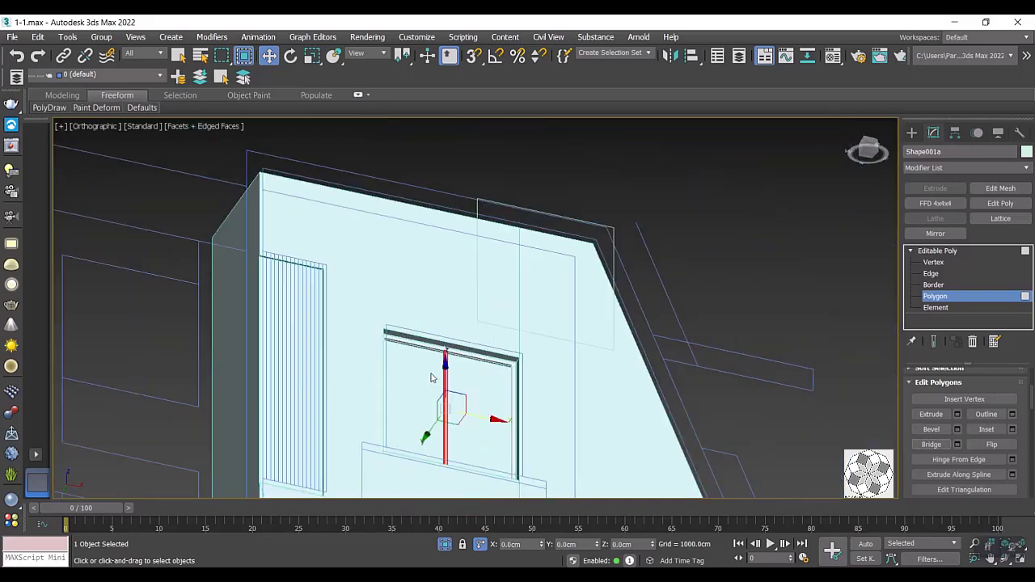
{"action": "mouse_move", "coordinate": [432, 381]}
{"action": "middle_mouse_down", "text": "alt"}
{"action": "mouse_move", "coordinate": [413, 415]}
{"action": "mouse_move", "coordinate": [407, 300]}
{"action": "middle_mouse_up", "text": "alt"}
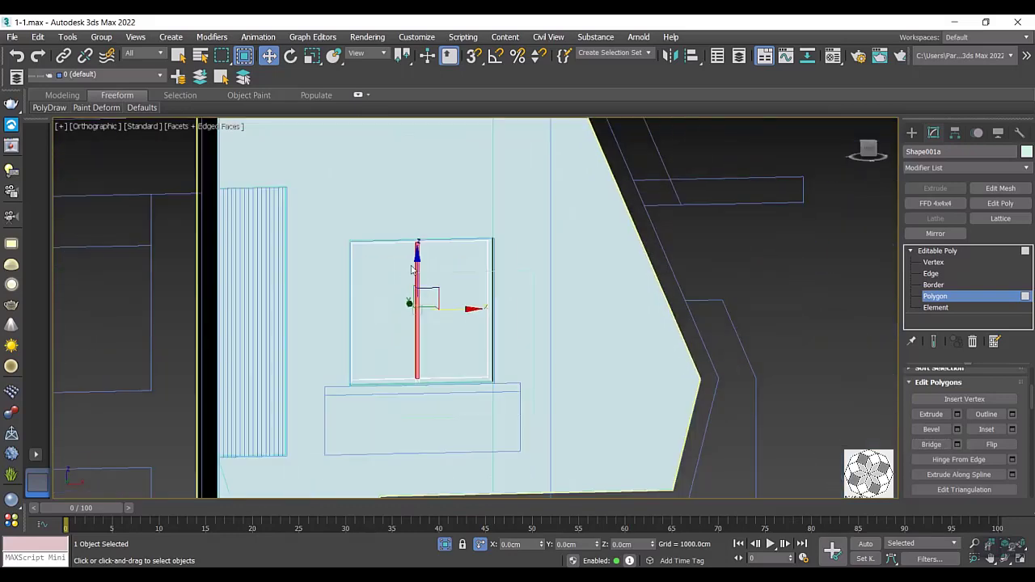
{"action": "scroll", "coordinate": [424, 324], "scroll_direction": "down", "scroll_amount": 3}
{"action": "scroll", "coordinate": [424, 325], "scroll_direction": "down", "scroll_amount": 2}
{"action": "scroll", "coordinate": [408, 297], "scroll_direction": "up", "scroll_amount": 3}
{"action": "scroll", "coordinate": [437, 275], "scroll_direction": "up", "scroll_amount": 6}
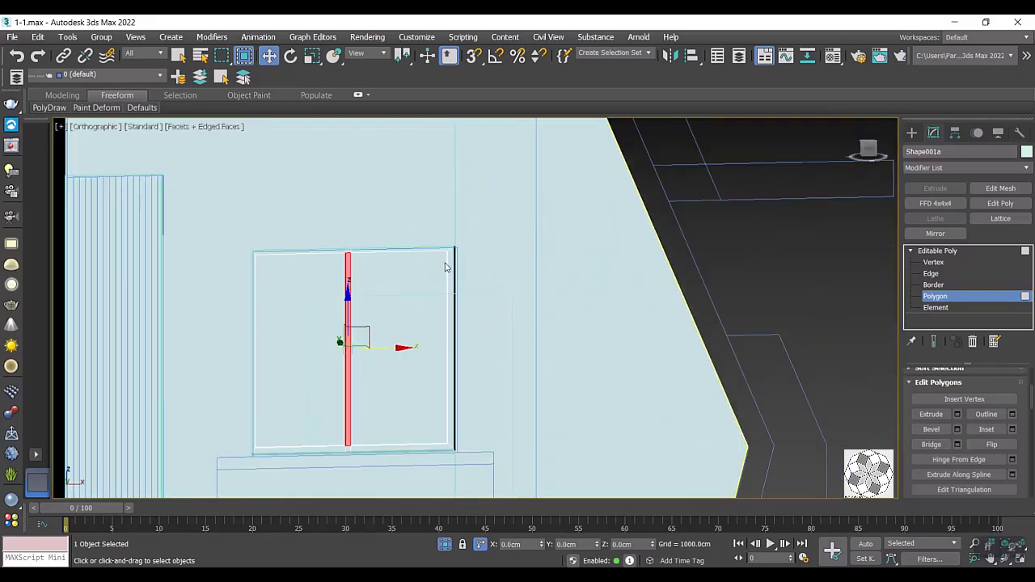
{"action": "left_click", "coordinate": [911, 132]}
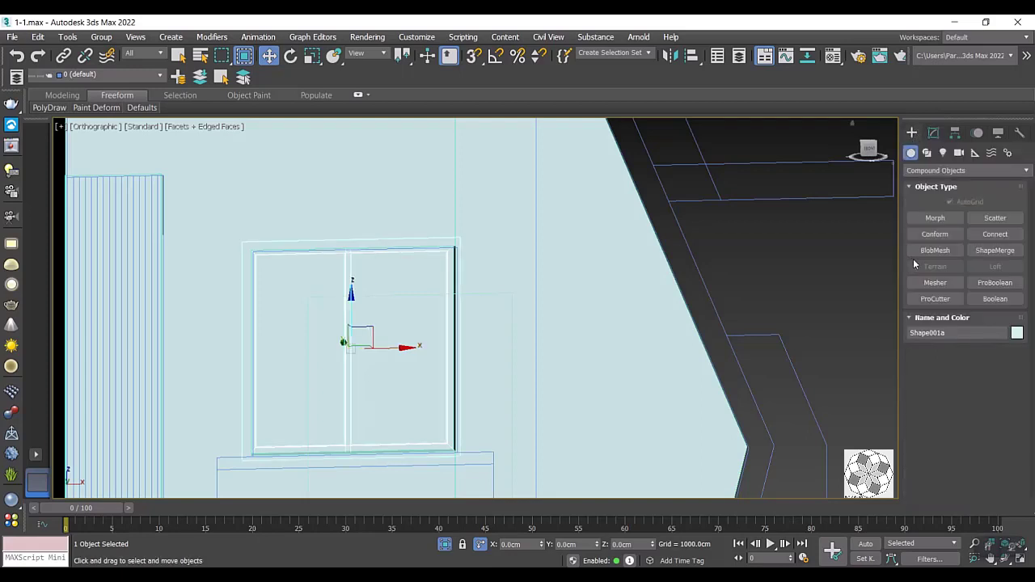
Draw a Standard Primitives box of about 163 × 161 cm over the window.
{"action": "left_click", "coordinate": [930, 170]}
{"action": "left_click", "coordinate": [938, 183]}
{"action": "left_click", "coordinate": [939, 218]}
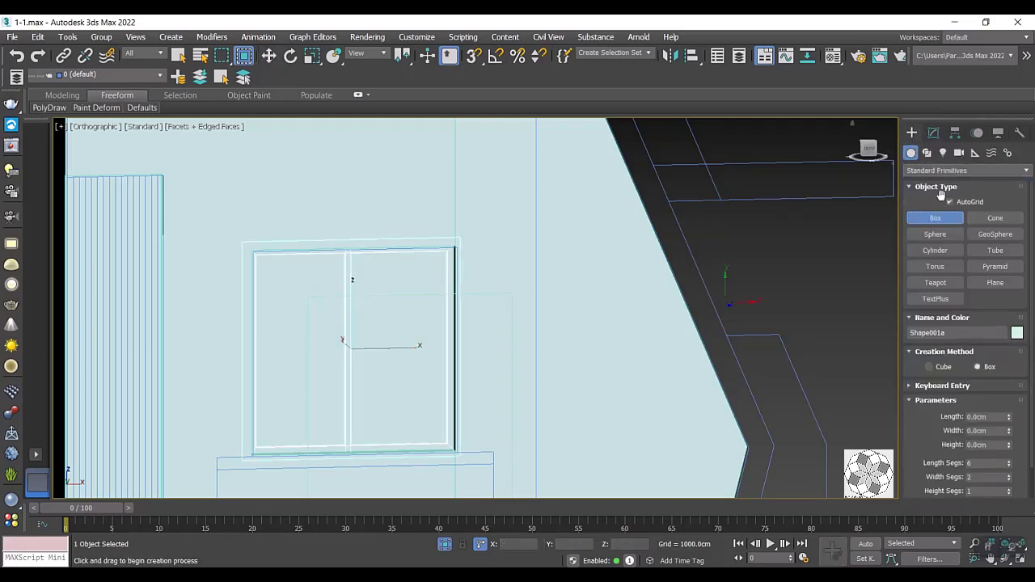
{"action": "scroll", "coordinate": [419, 263], "scroll_direction": "up", "scroll_amount": 3}
{"action": "mouse_move", "coordinate": [474, 235]}
{"action": "left_mouse_down"}
{"action": "mouse_move", "coordinate": [270, 426]}
{"action": "mouse_move", "coordinate": [221, 490]}
{"action": "left_mouse_up"}
{"action": "scroll", "coordinate": [443, 289], "scroll_direction": "down", "scroll_amount": 3}
{"action": "scroll", "coordinate": [284, 477], "scroll_direction": "up", "scroll_amount": 3}
{"action": "scroll", "coordinate": [270, 426], "scroll_direction": "up", "scroll_amount": 2}
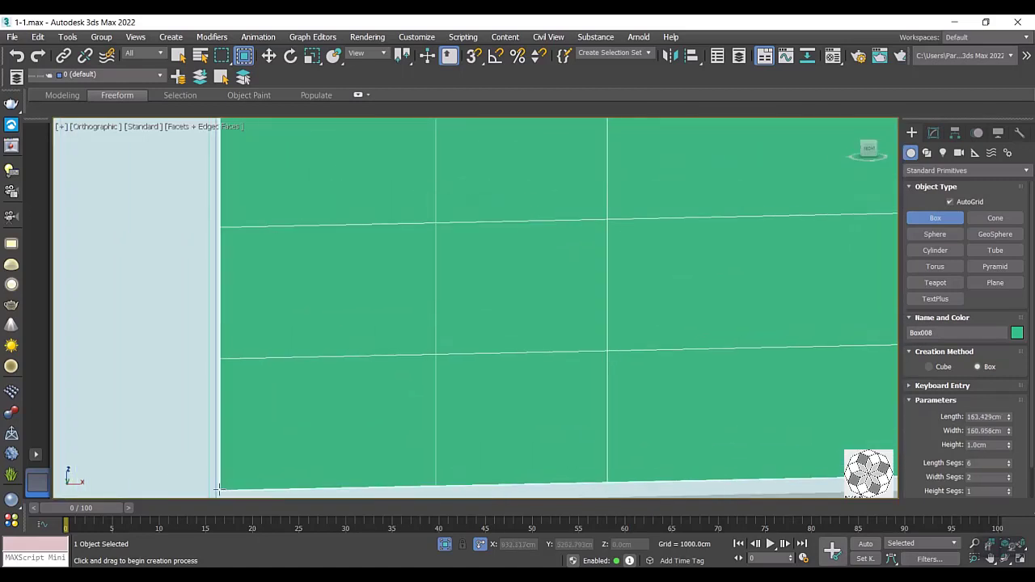
{"action": "left_click", "coordinate": [221, 491]}
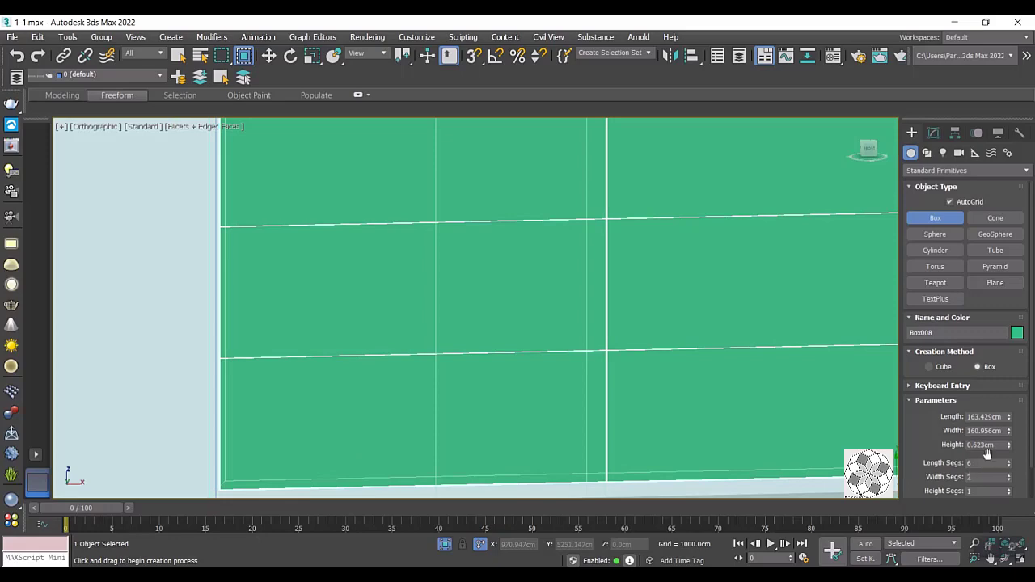
Set the box height to 1 cm and slide the pane left into the window opening.
{"action": "double_click", "coordinate": [983, 444]}
{"action": "type", "text": "1"}
{"action": "key", "text": "Return"}
{"action": "scroll", "coordinate": [589, 434], "scroll_direction": "down", "scroll_amount": 2}
{"action": "middle_click_drag", "start_coordinate": [513, 346], "coordinate": [534, 381], "text": "alt"}
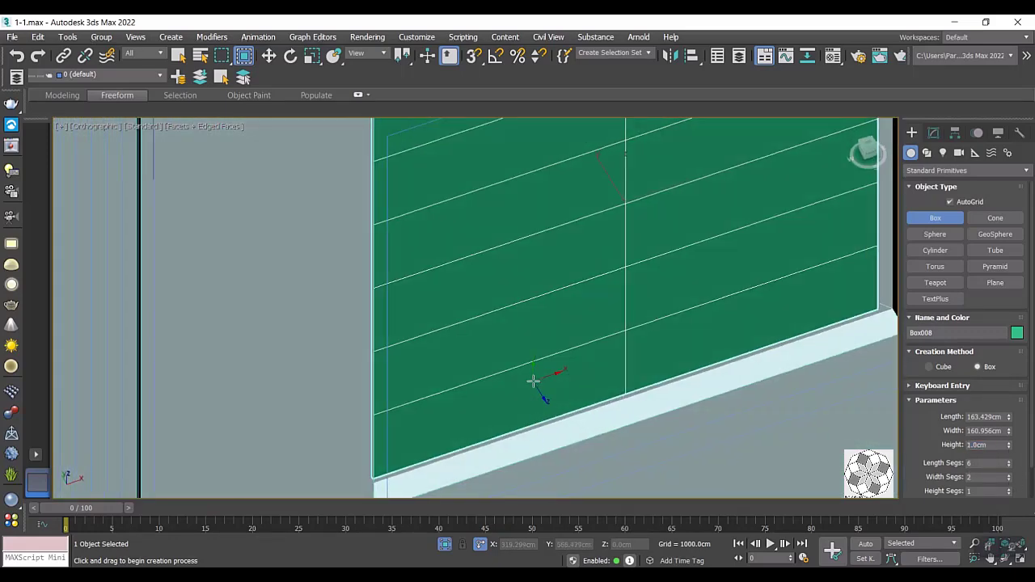
{"action": "key", "text": "w"}
{"action": "left_click_drag", "start_coordinate": [611, 173], "coordinate": [604, 174]}
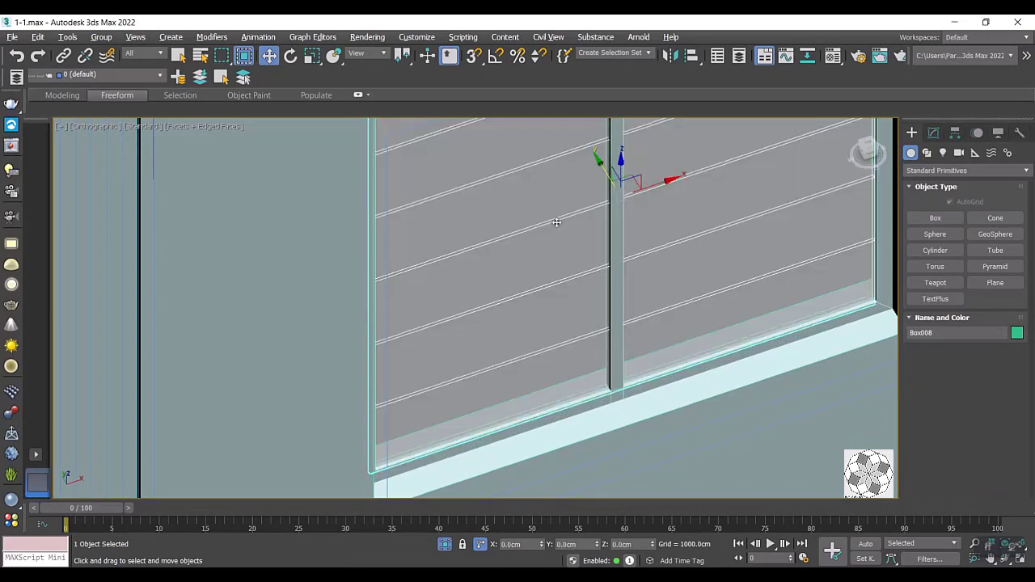
{"action": "scroll", "coordinate": [557, 227], "scroll_direction": "down", "scroll_amount": 4}
{"action": "scroll", "coordinate": [554, 275], "scroll_direction": "down", "scroll_amount": 2}
{"action": "mouse_move", "coordinate": [554, 287]}
{"action": "middle_mouse_down", "text": "alt"}
{"action": "mouse_move", "coordinate": [604, 251]}
{"action": "mouse_move", "coordinate": [545, 294]}
{"action": "middle_mouse_up", "text": "alt"}
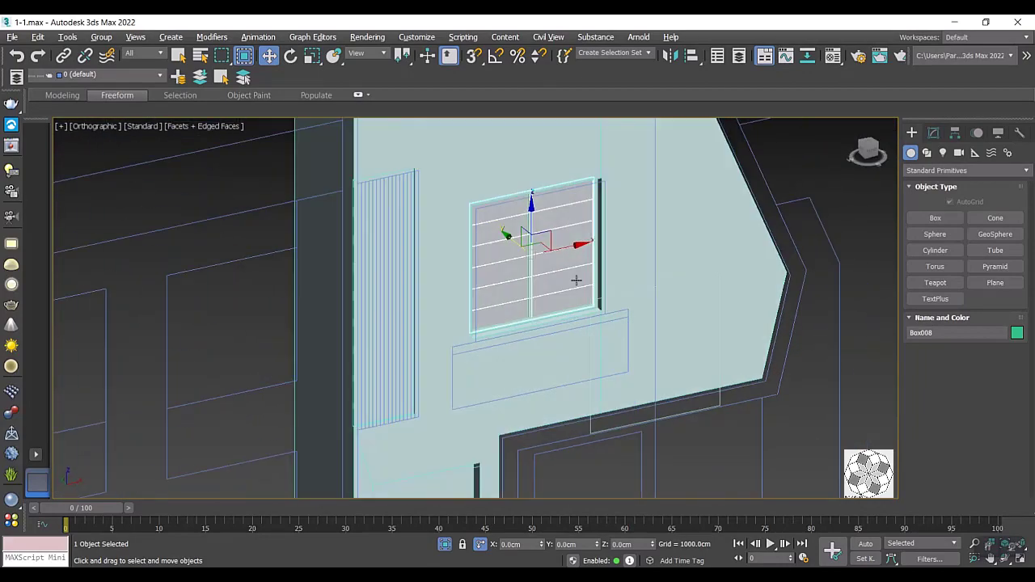
{"action": "scroll", "coordinate": [574, 369], "scroll_direction": "down", "scroll_amount": 3}
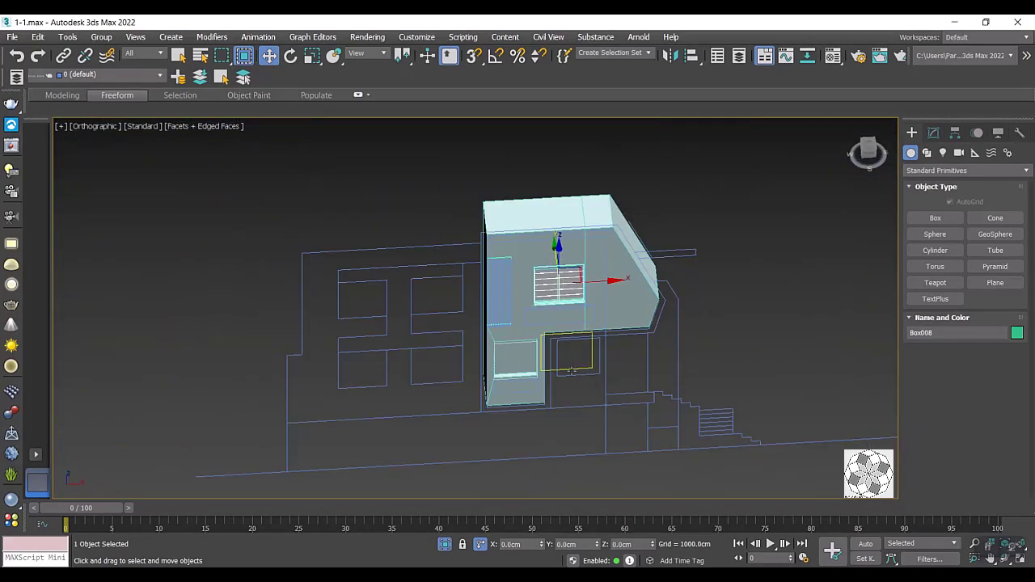
{"action": "left_click", "coordinate": [571, 368]}
{"action": "key", "text": "ctrl+d"}
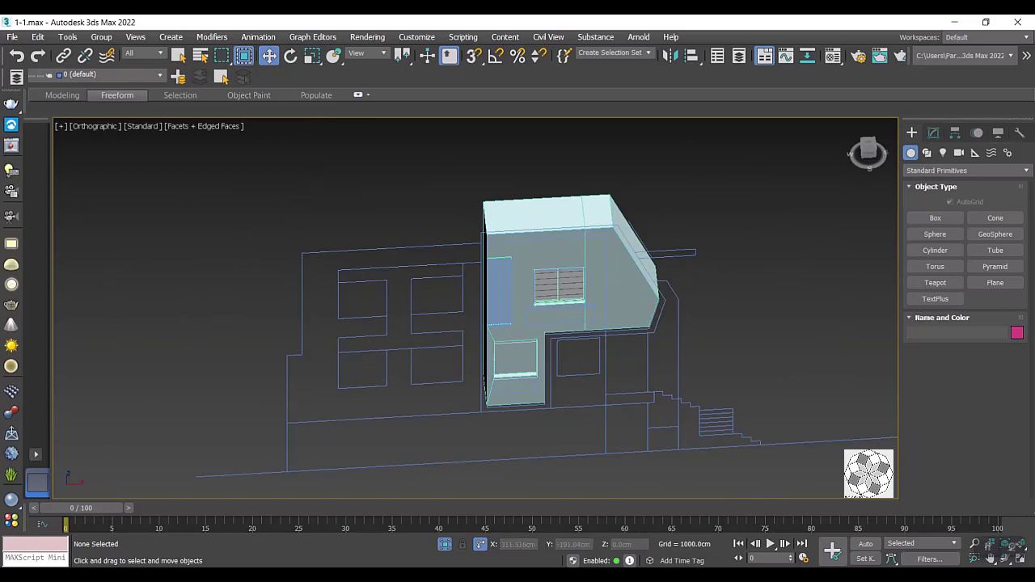